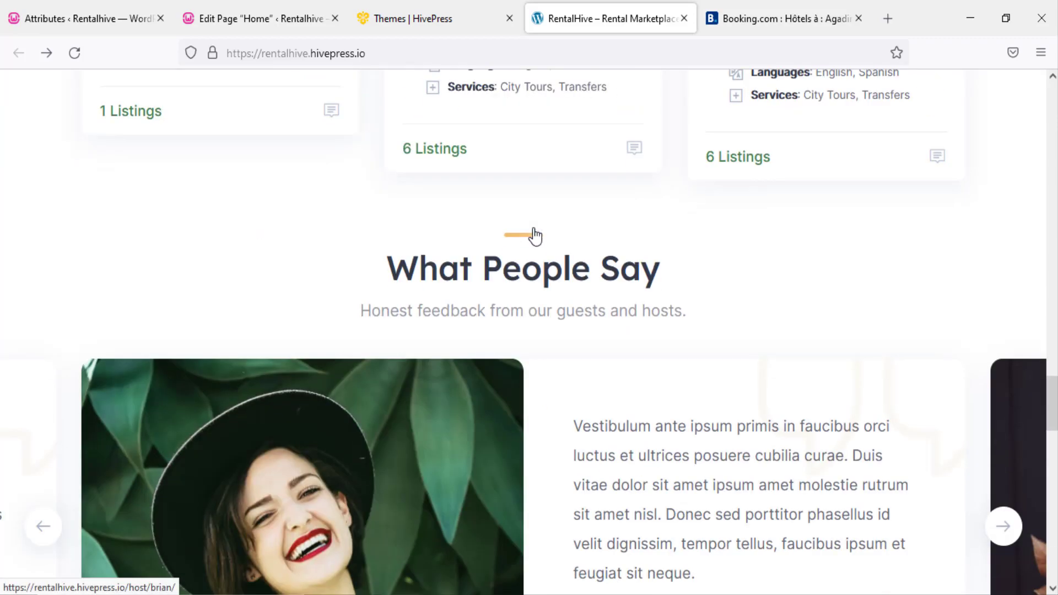
- Switch to the Booking.com results for Agadir and examine the hotel listings and filters
scroll(533, 234, up, 6)
scroll(534, 232, up, 12)
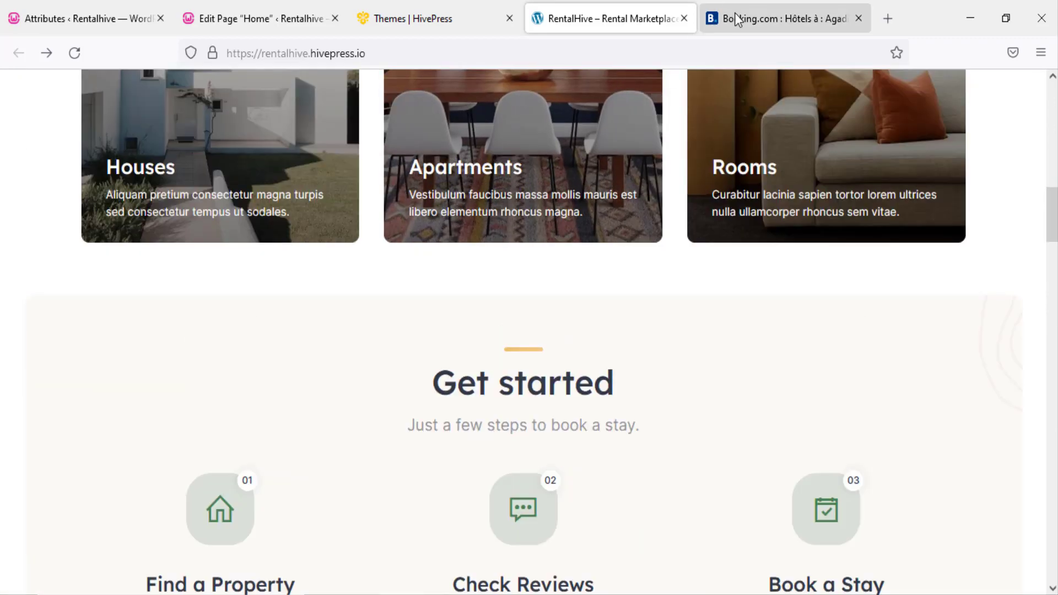
click(735, 18)
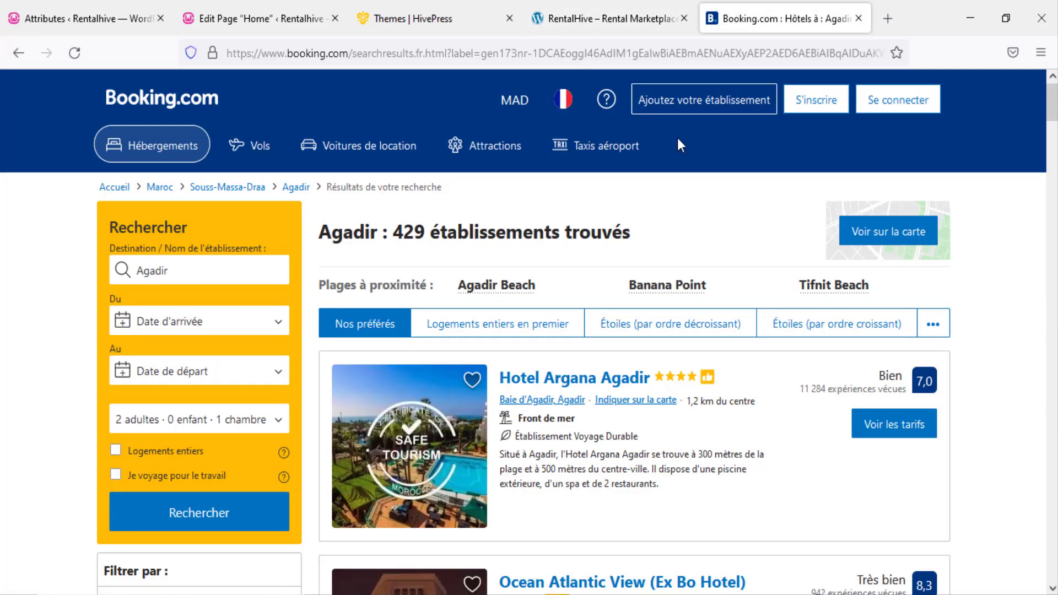
scroll(675, 149, down, 12)
scroll(674, 160, down, 5)
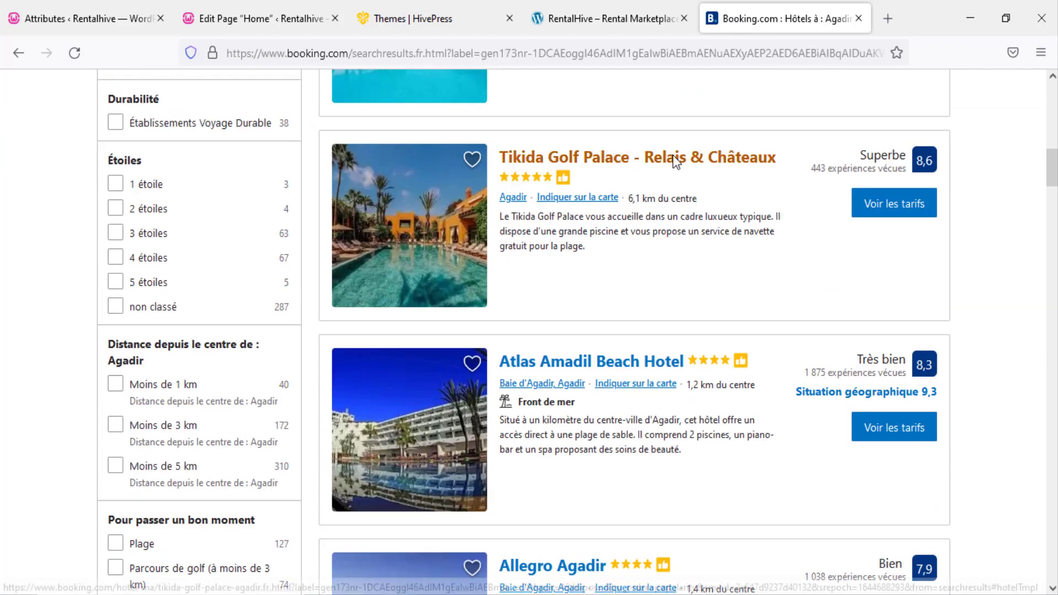
scroll(673, 160, up, 6)
- Compare the RentalHive demo's search bar and Top Categories section with Booking.com's search form and results
click(628, 14)
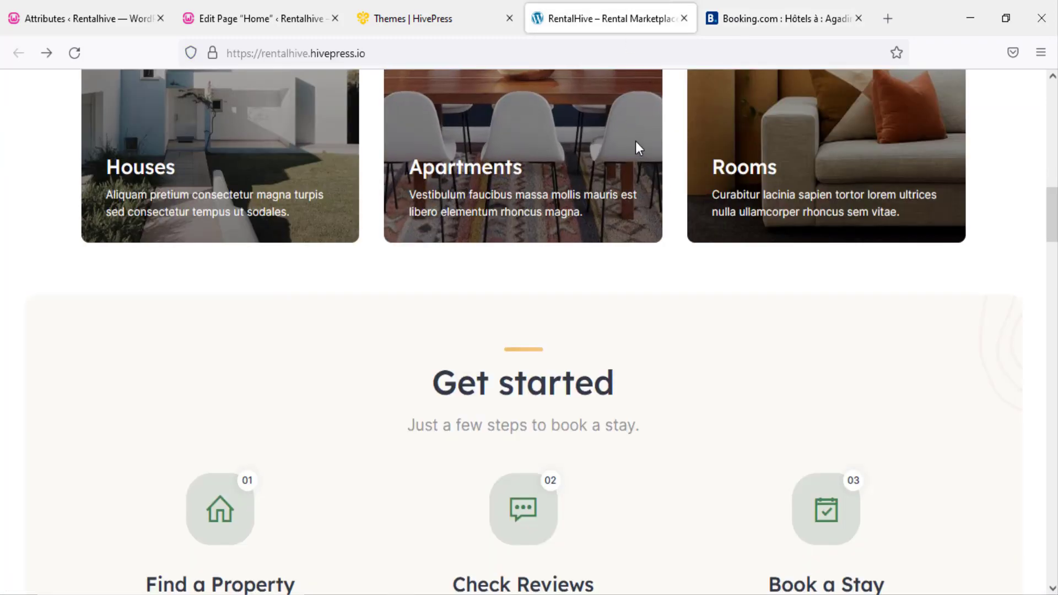
scroll(635, 141, up, 5)
scroll(636, 142, up, 10)
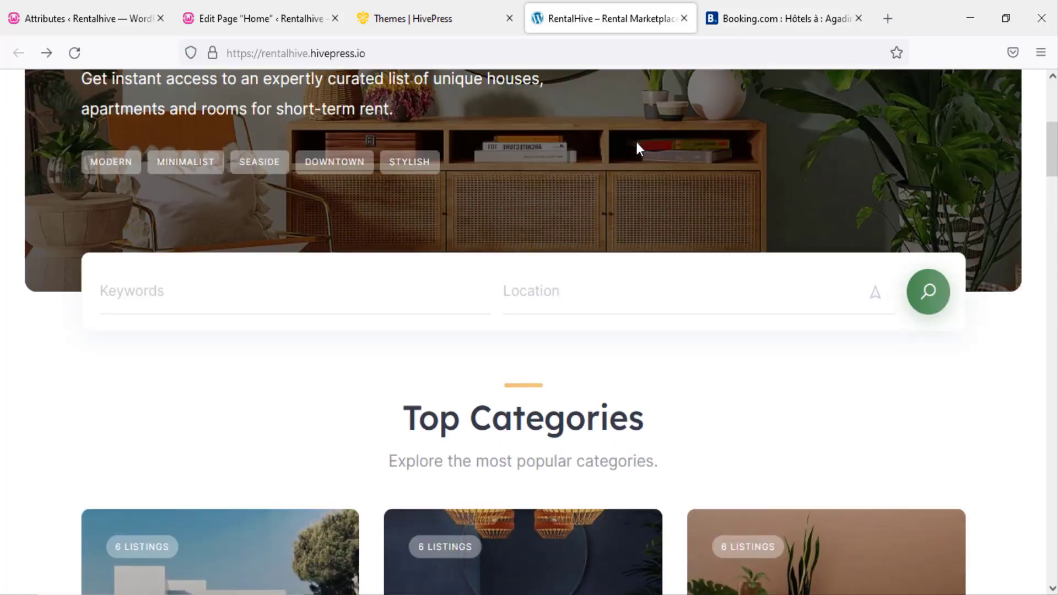
click(762, 11)
scroll(581, 177, up, 9)
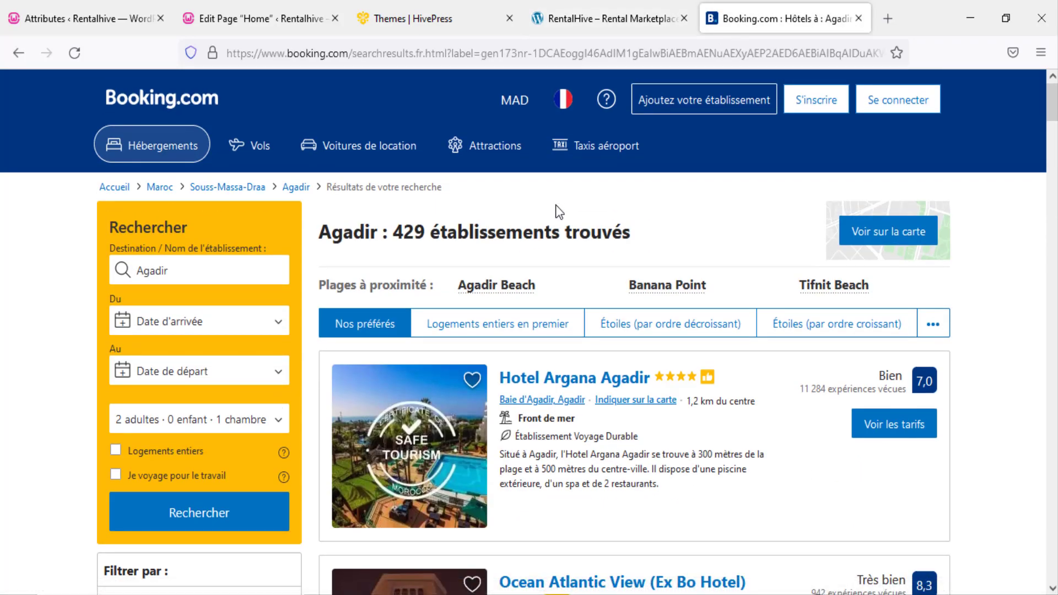
- Return to the RentalHive demo and review its homepage from the search bar to the Get started section
click(582, 11)
scroll(542, 170, down, 10)
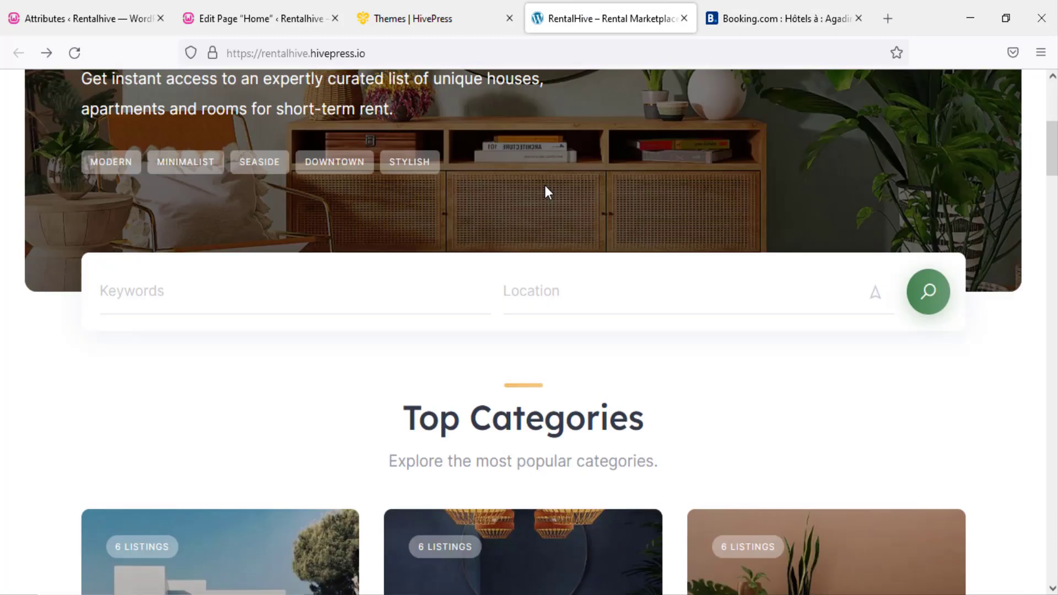
scroll(547, 187, down, 4)
scroll(548, 198, down, 1)
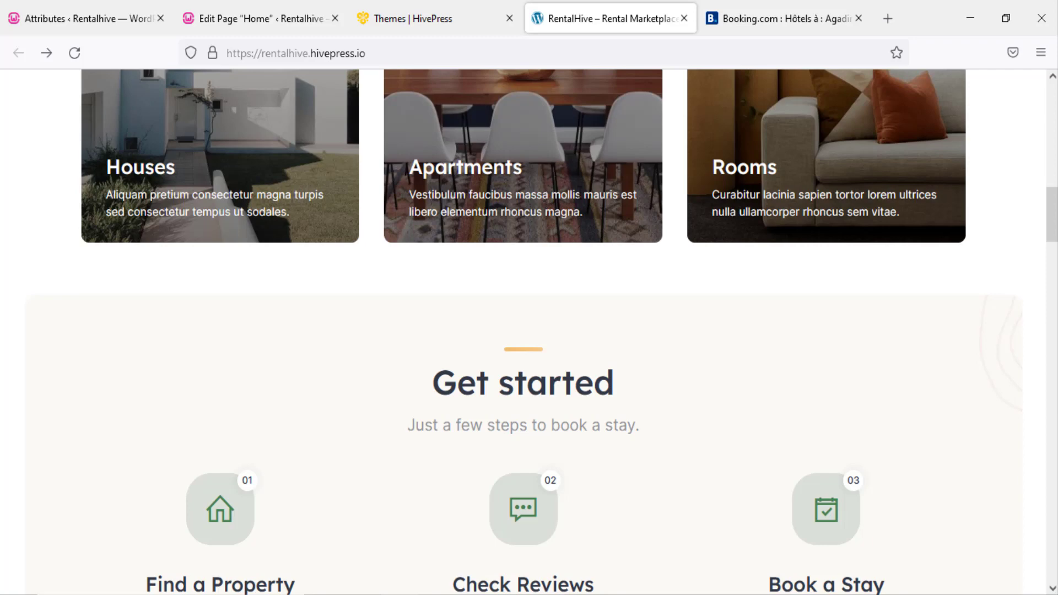
scroll(577, 193, down, 5)
scroll(577, 193, up, 12)
scroll(579, 195, up, 5)
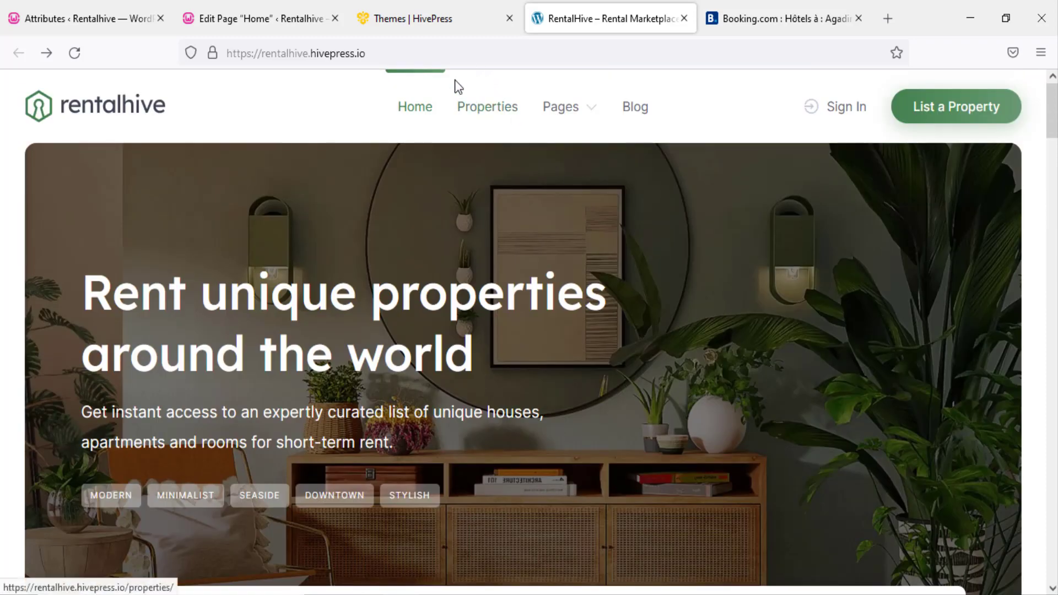
- Open the RentalHive details page from the HivePress themes list and read its Easy to use & customize and Truly multipurpose sections
click(419, 18)
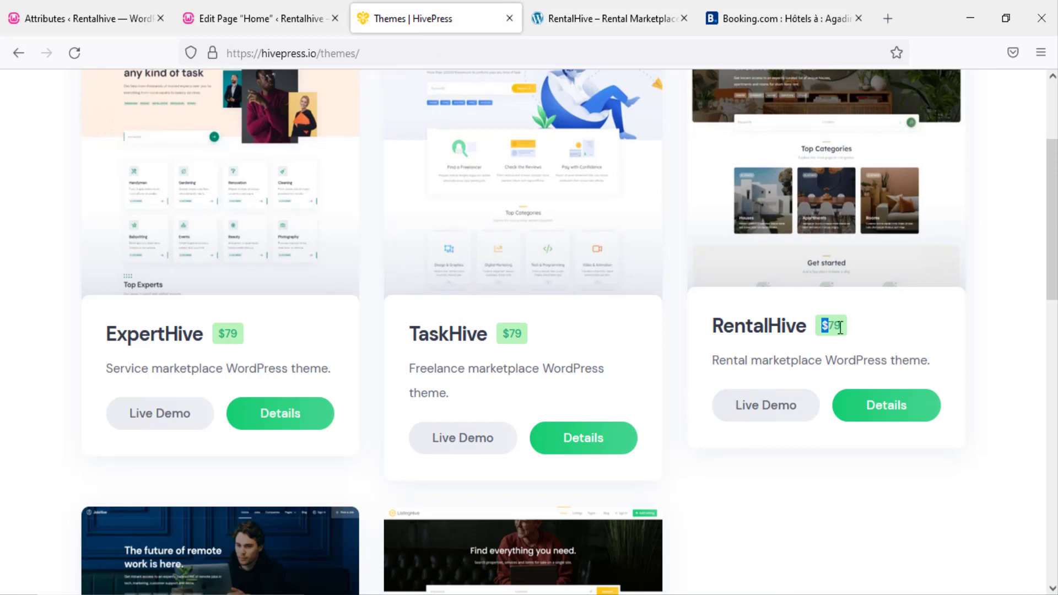
drag(840, 326, 872, 348)
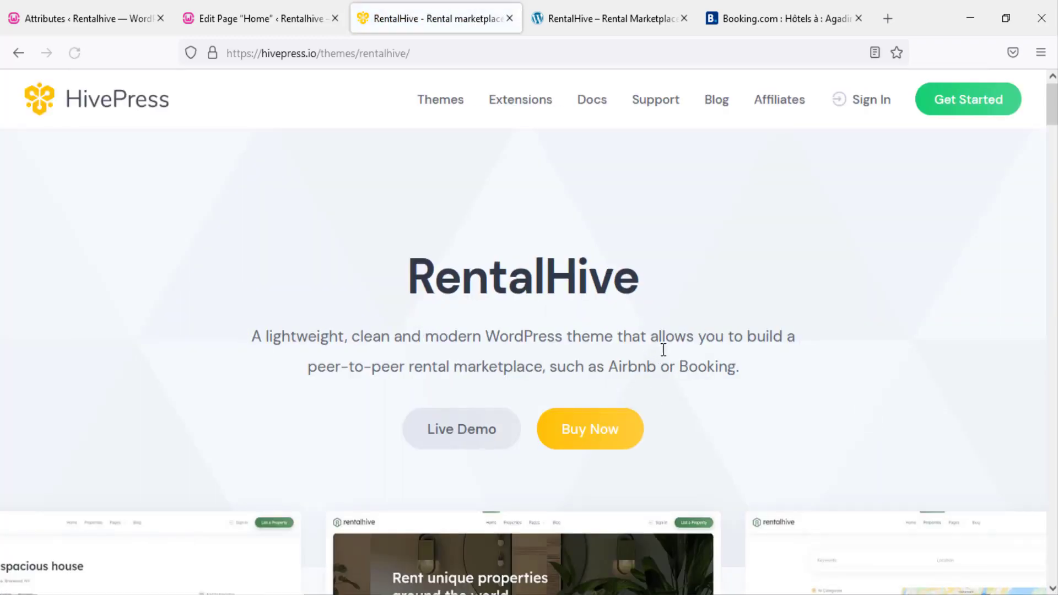
scroll(716, 308, down, 8)
scroll(649, 347, down, 4)
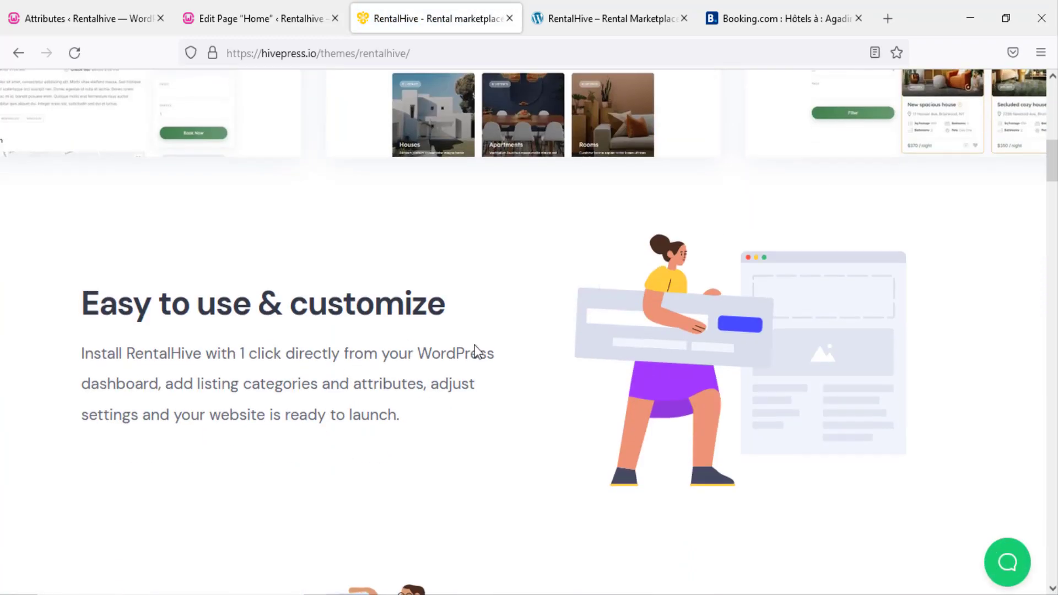
scroll(404, 323, down, 4)
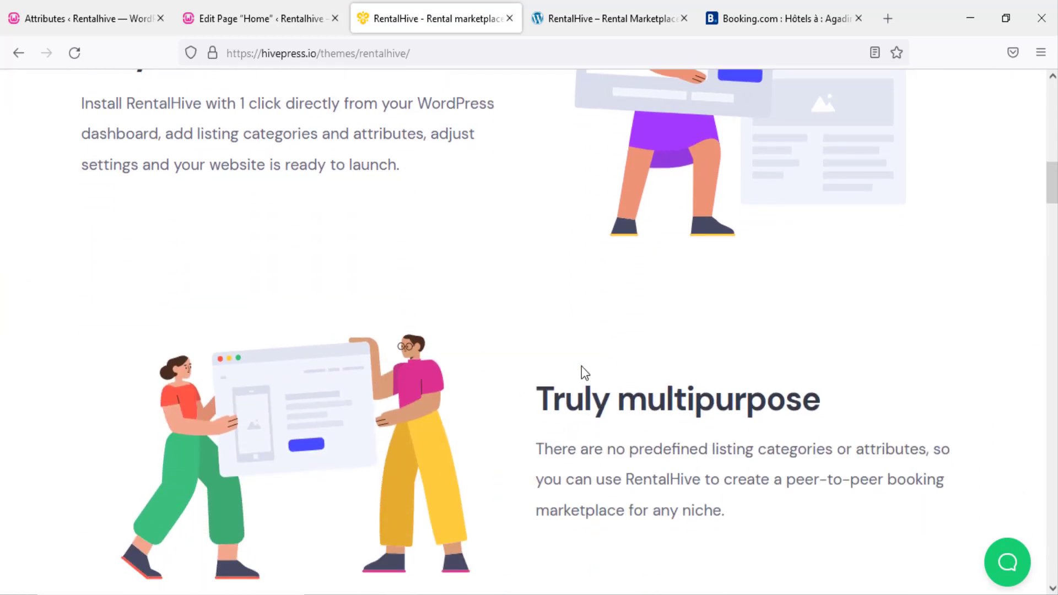
drag(800, 408, 582, 404)
click(578, 405)
scroll(584, 409, up, 2)
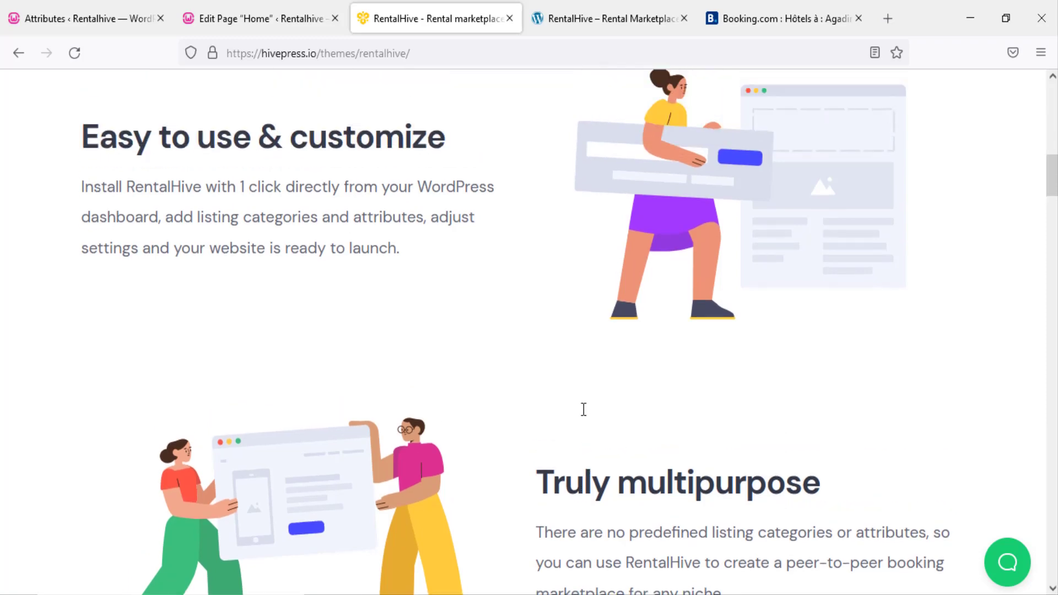
- Compare the demo homepage's Top Categories with the Truly multipurpose description on the RentalHive theme page
click(608, 19)
scroll(516, 273, down, 10)
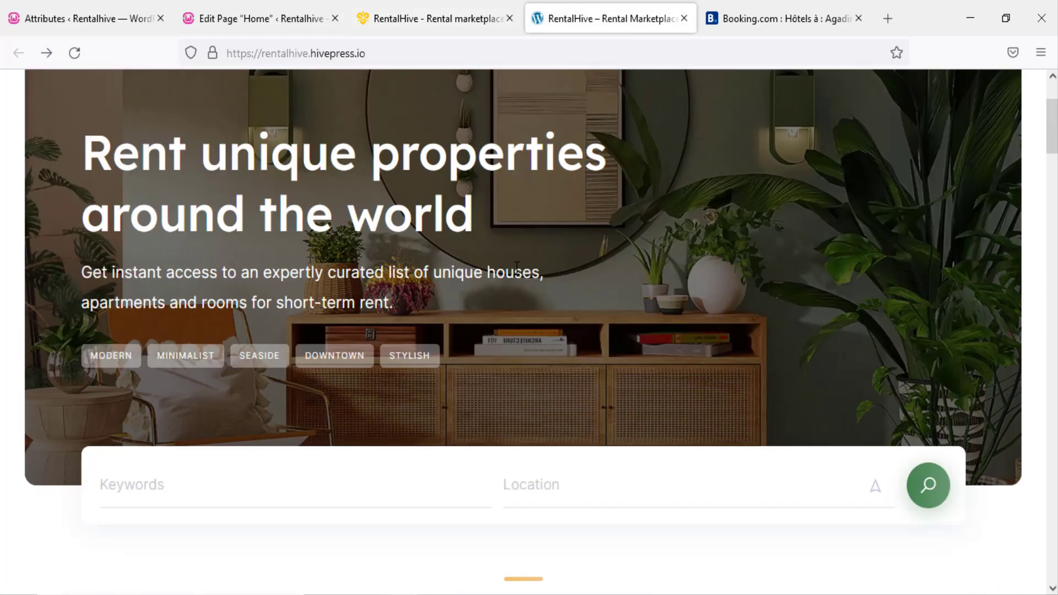
scroll(516, 273, down, 3)
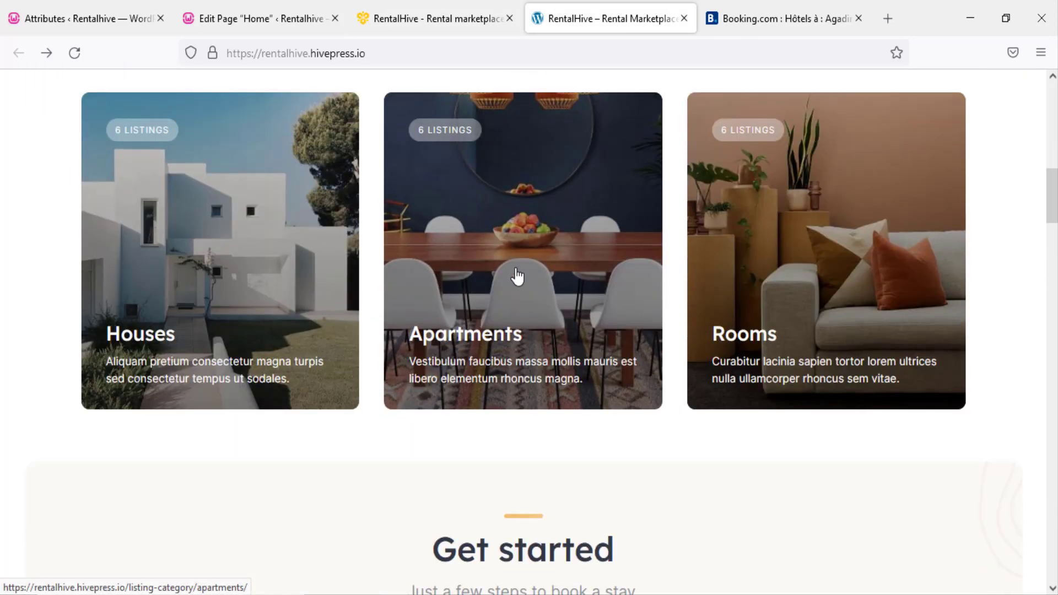
scroll(516, 275, up, 3)
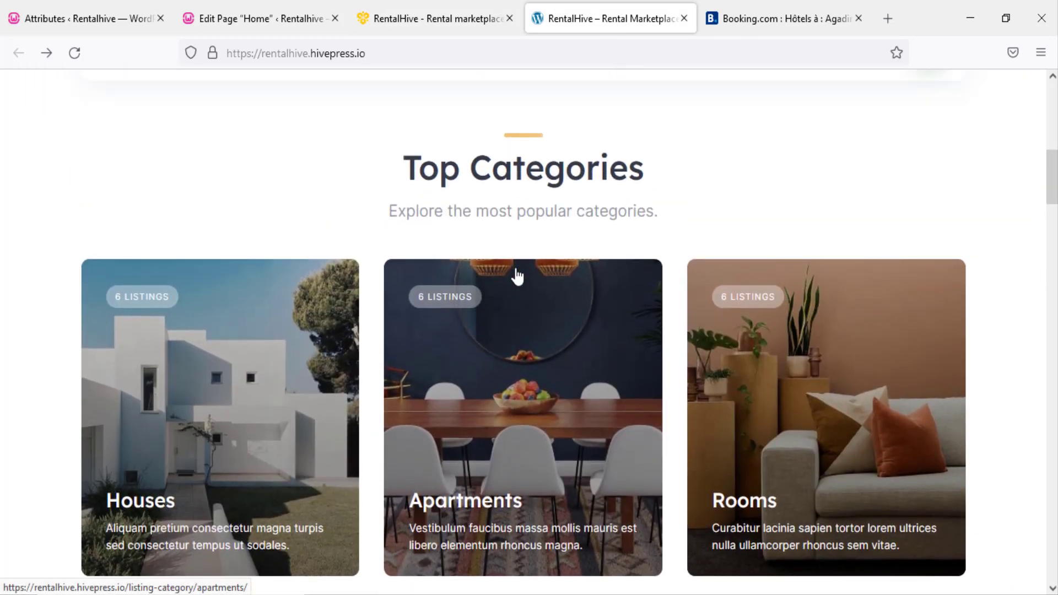
scroll(519, 210, up, 3)
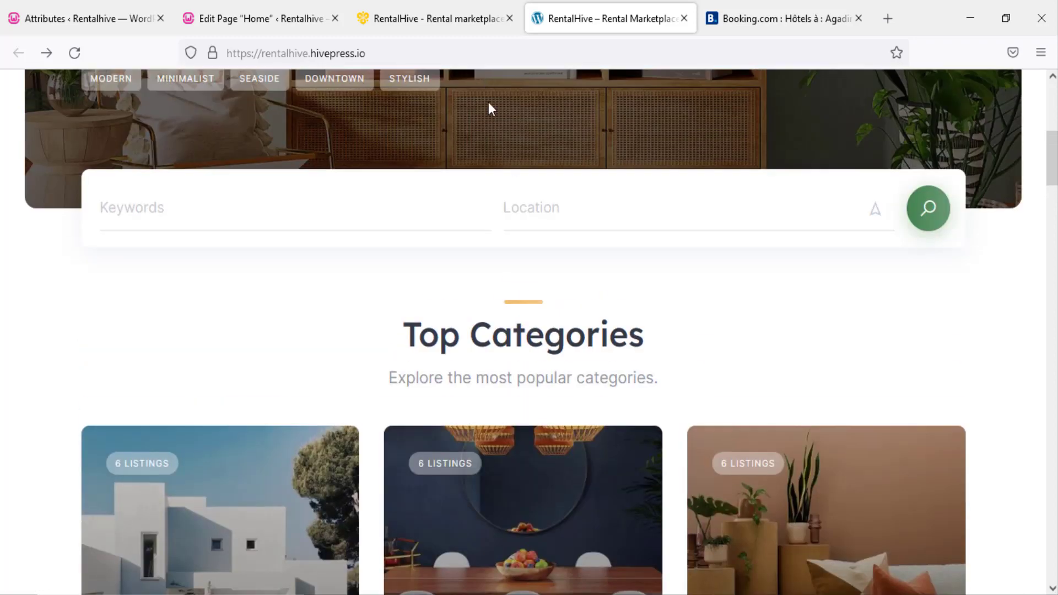
click(461, 21)
scroll(617, 320, down, 3)
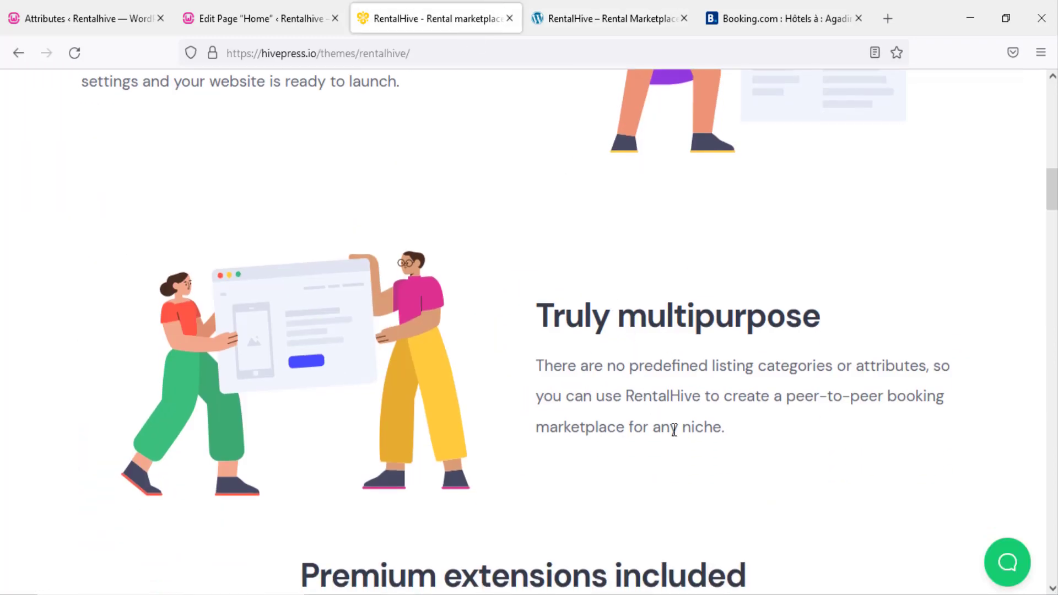
- Open the listing categories in the WordPress dashboard and compare them with the demo homepage's Top Categories
click(74, 13)
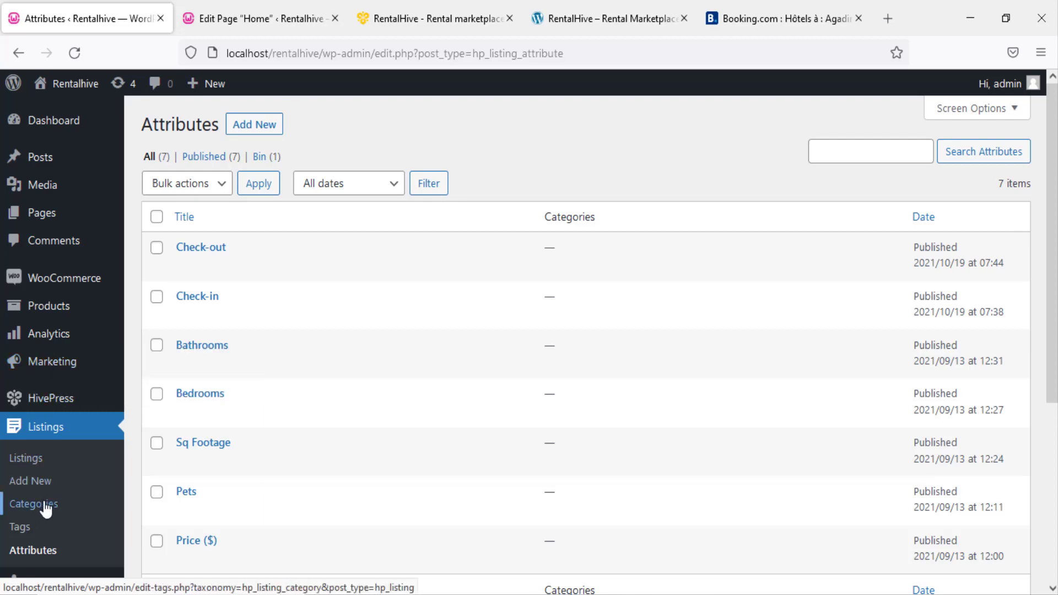
click(87, 502)
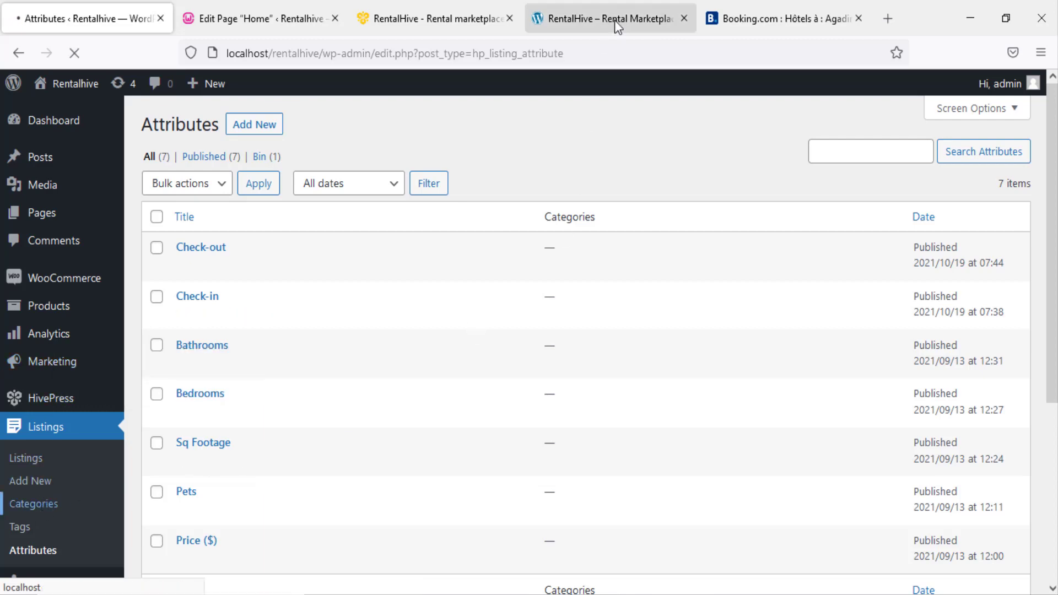
click(614, 19)
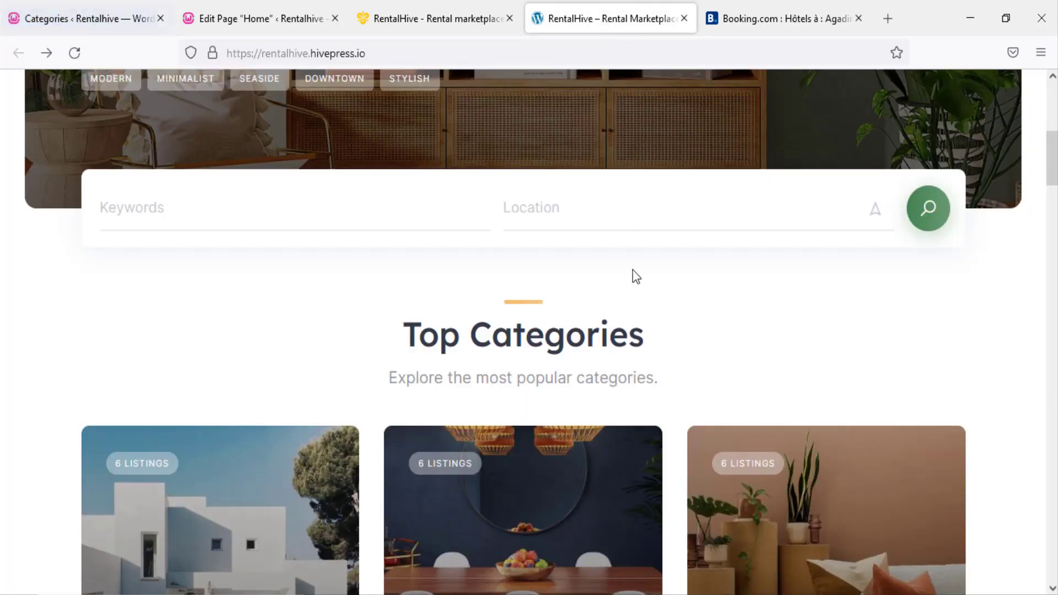
scroll(625, 285, up, 2)
scroll(626, 286, down, 8)
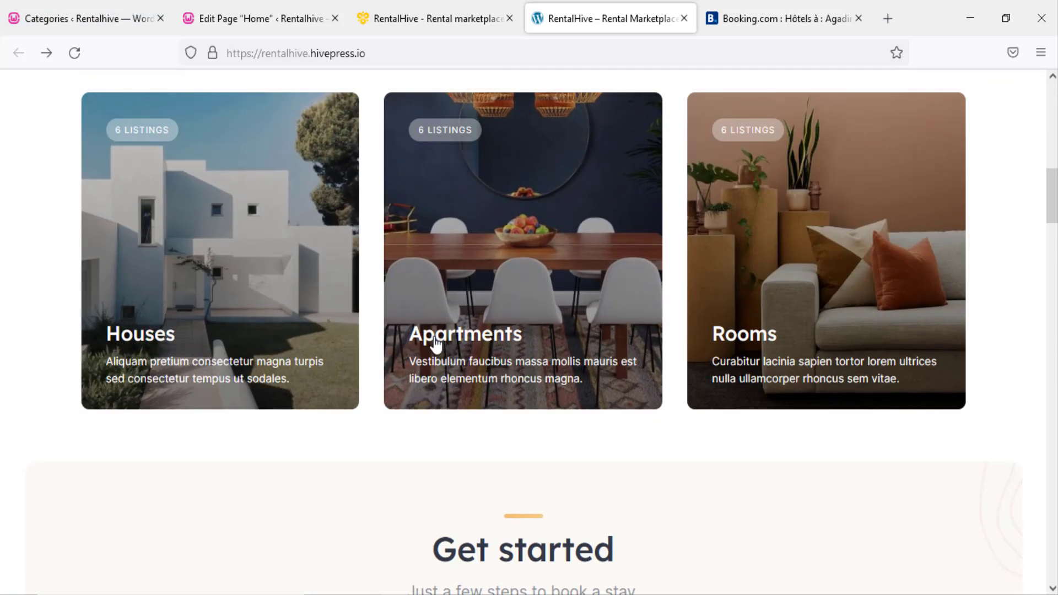
click(129, 20)
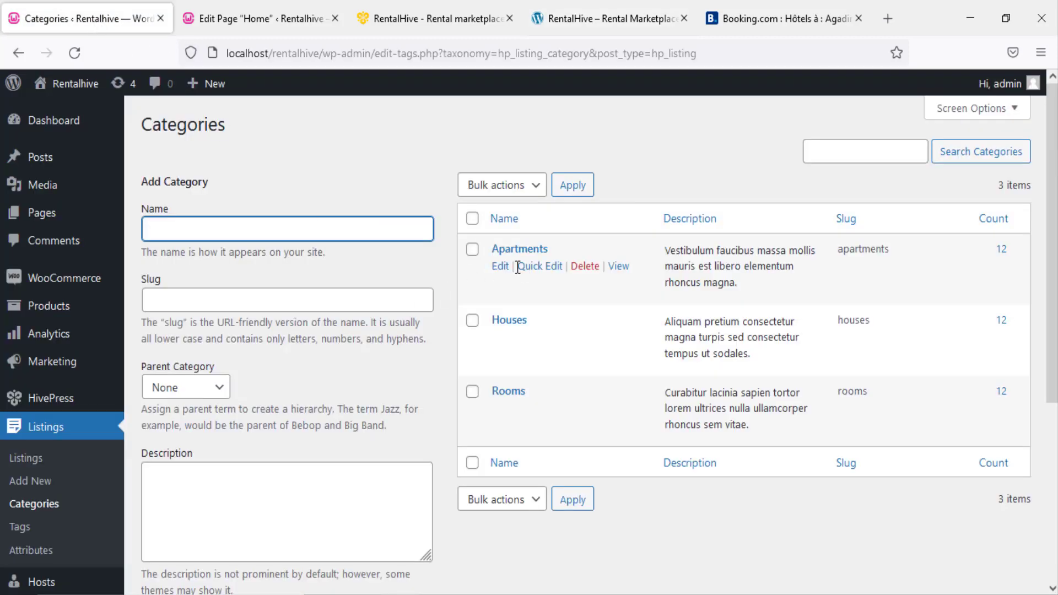
- Select the Apartments, Houses and Rooms categories, and clear the whole selection
click(472, 250)
click(473, 322)
click(472, 392)
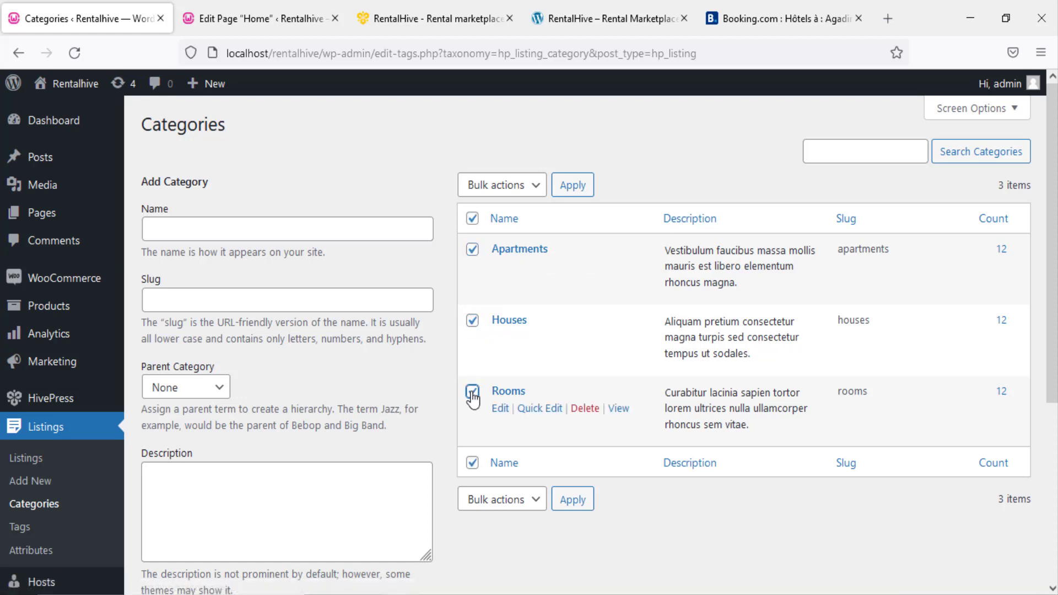
click(472, 219)
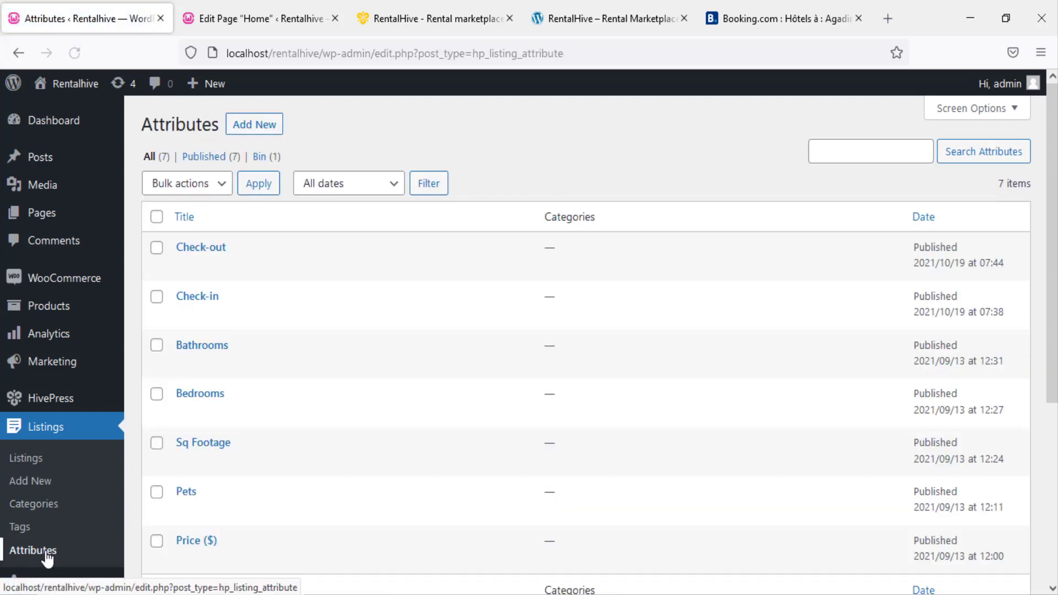
- Open the listing attributes and examine the full list
scroll(233, 336, down, 5)
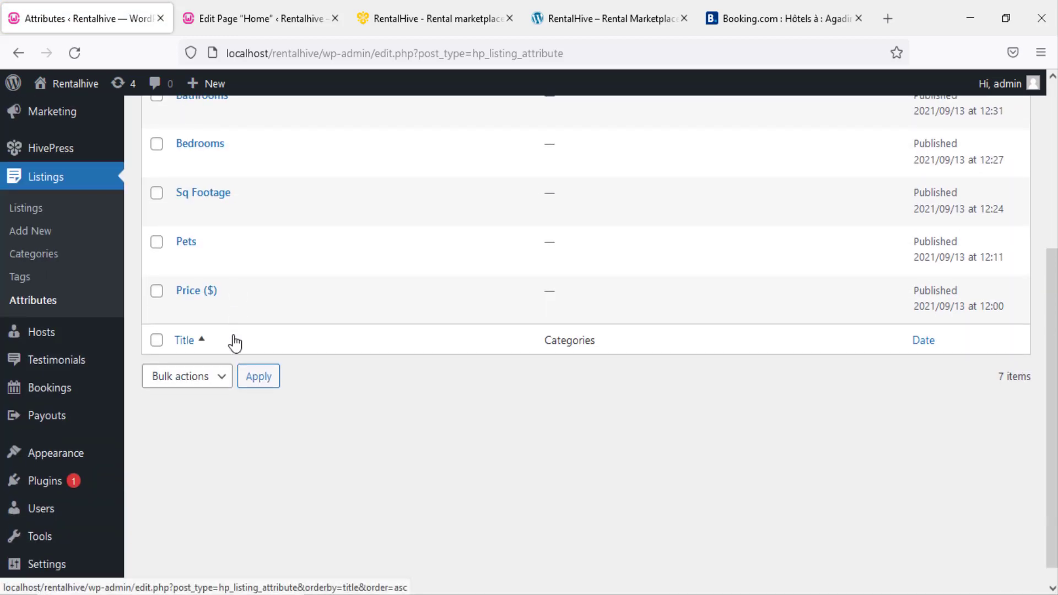
scroll(231, 342, up, 5)
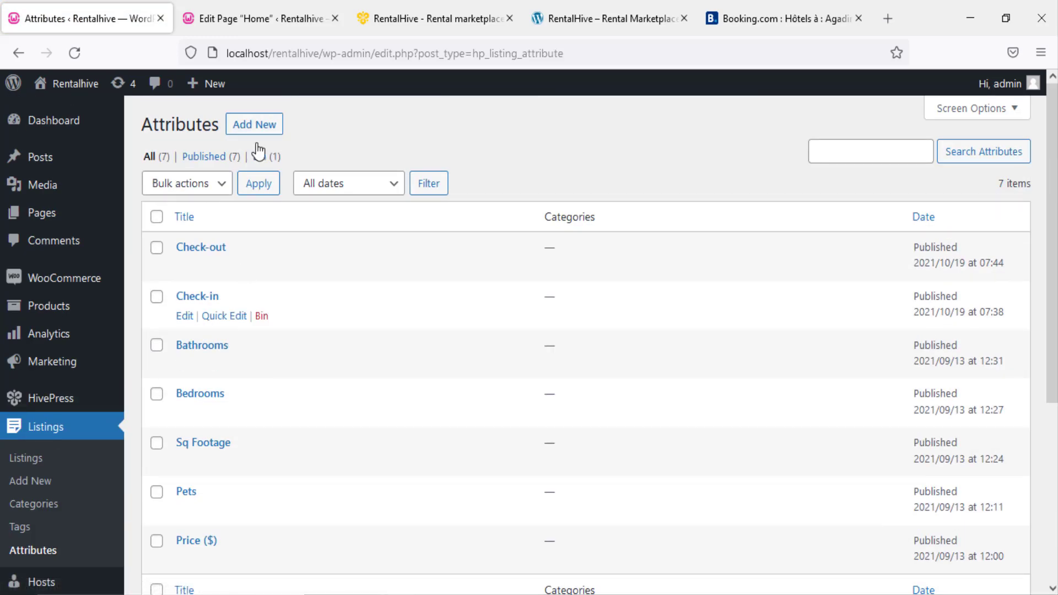
- Reread the feature sections on the RentalHive theme page, highlighting the Easy to use & customize heading
click(408, 17)
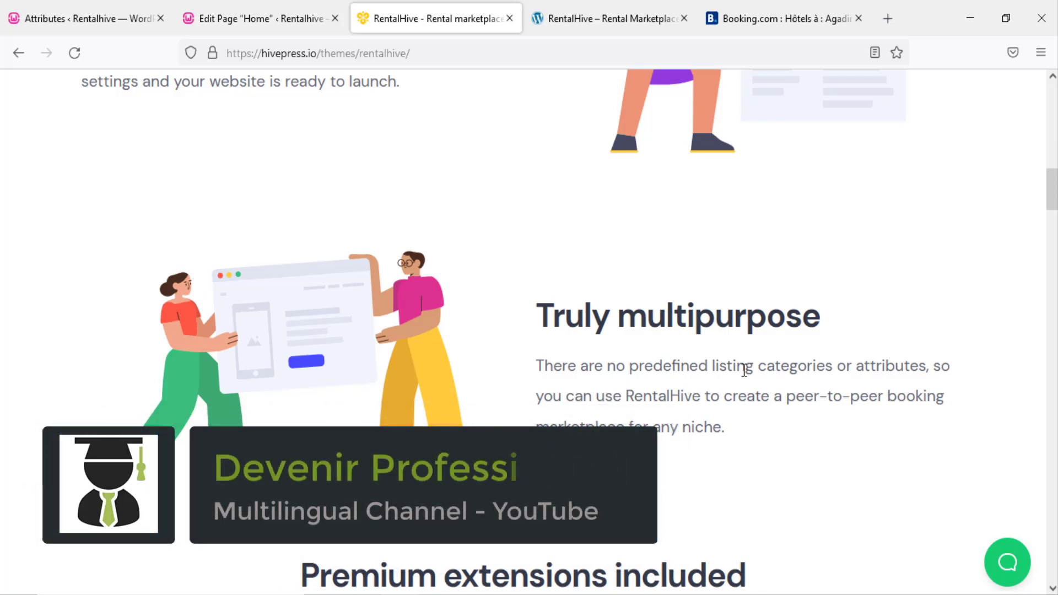
scroll(566, 361, up, 3)
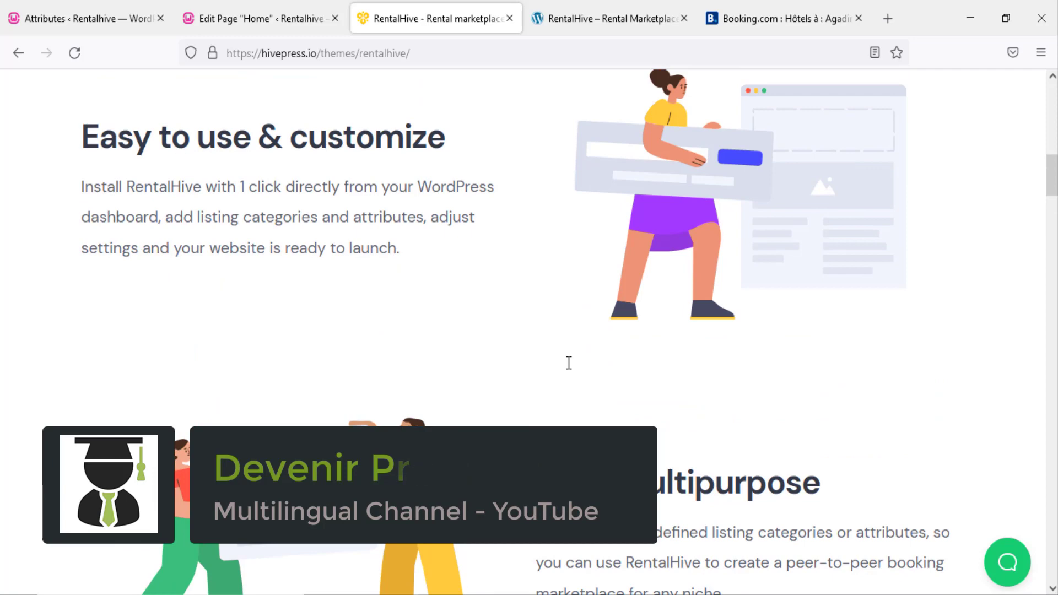
scroll(316, 276, up, 2)
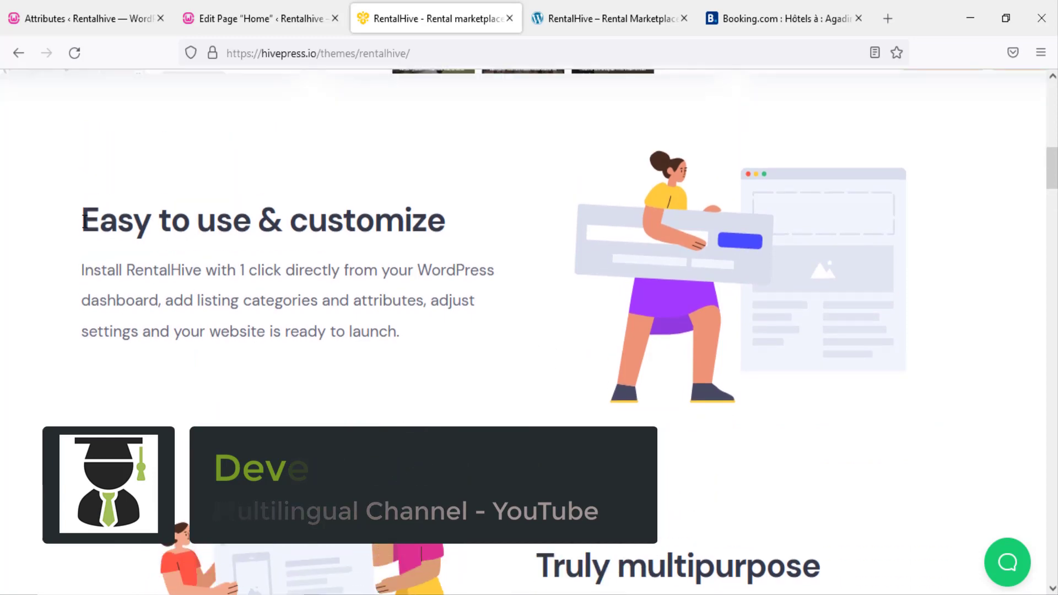
drag(83, 223, 486, 232)
scroll(577, 120, up, 3)
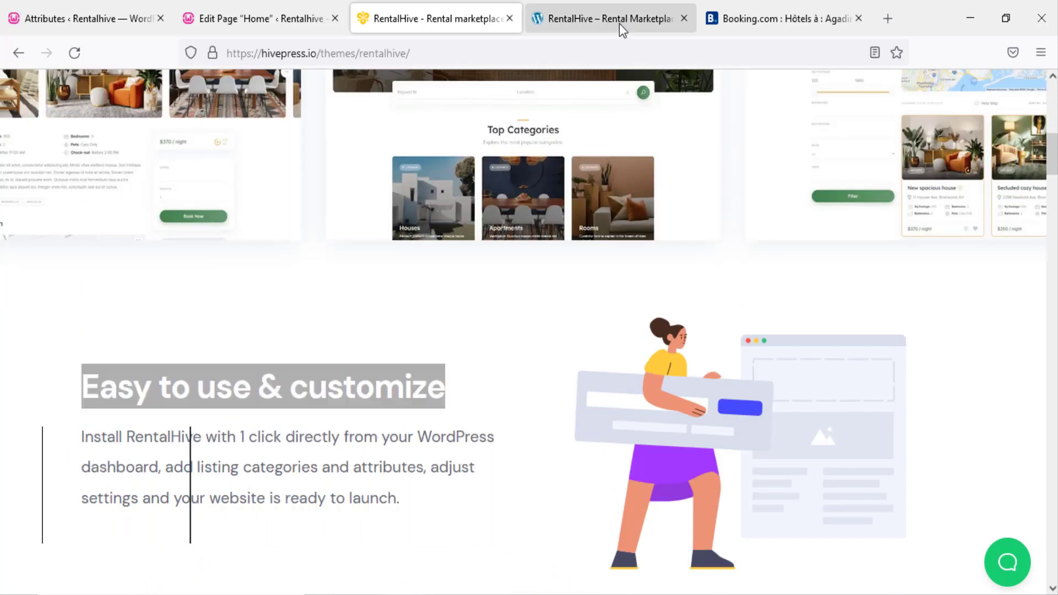
- Review the RentalHive demo homepage down to the Get started section and return to the WordPress listing attributes
click(619, 22)
scroll(625, 160, up, 10)
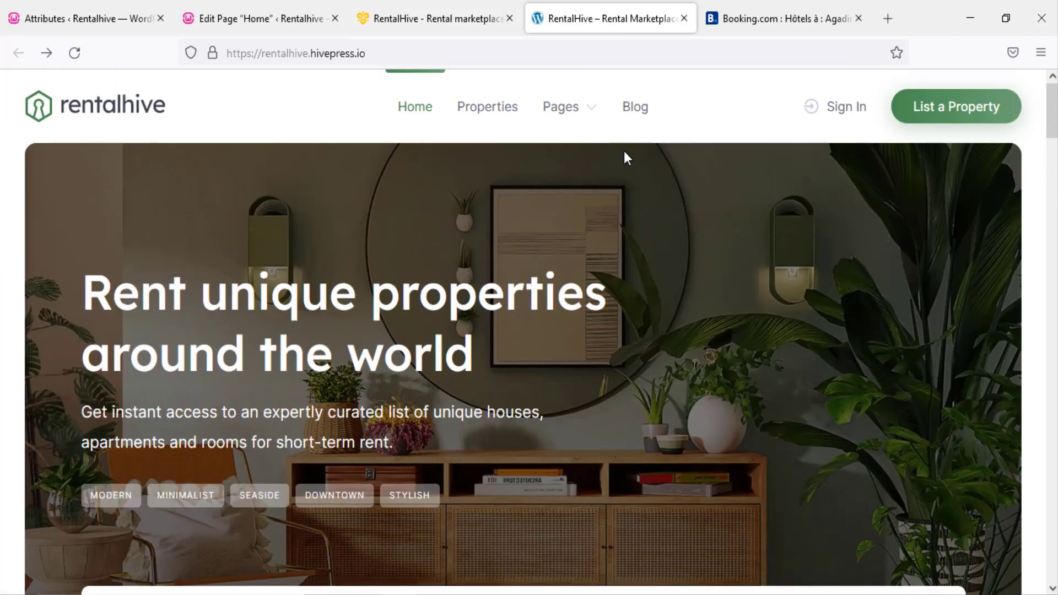
scroll(624, 226, down, 15)
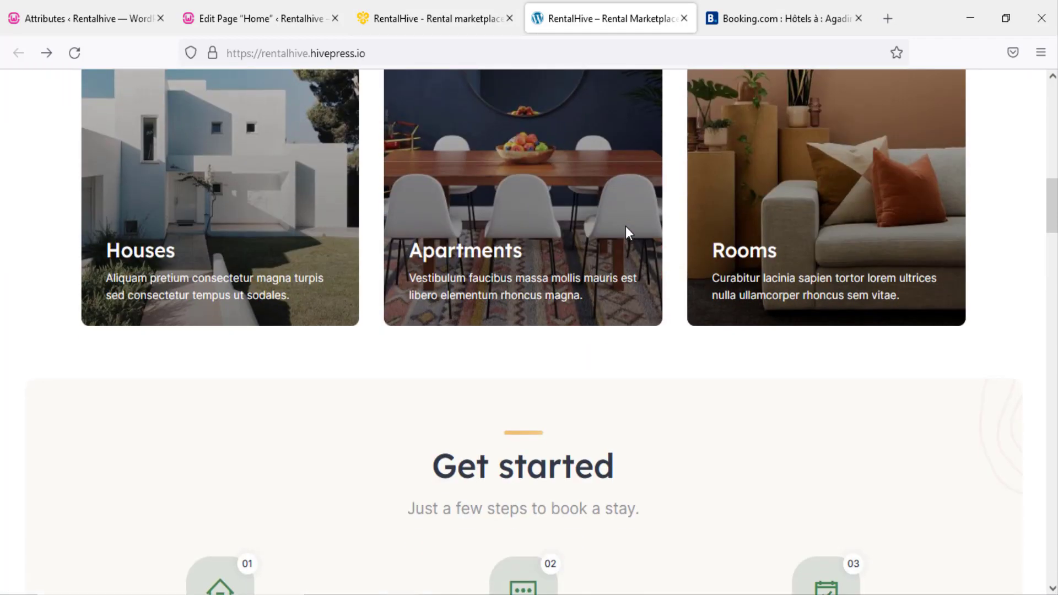
scroll(626, 225, down, 5)
click(49, 21)
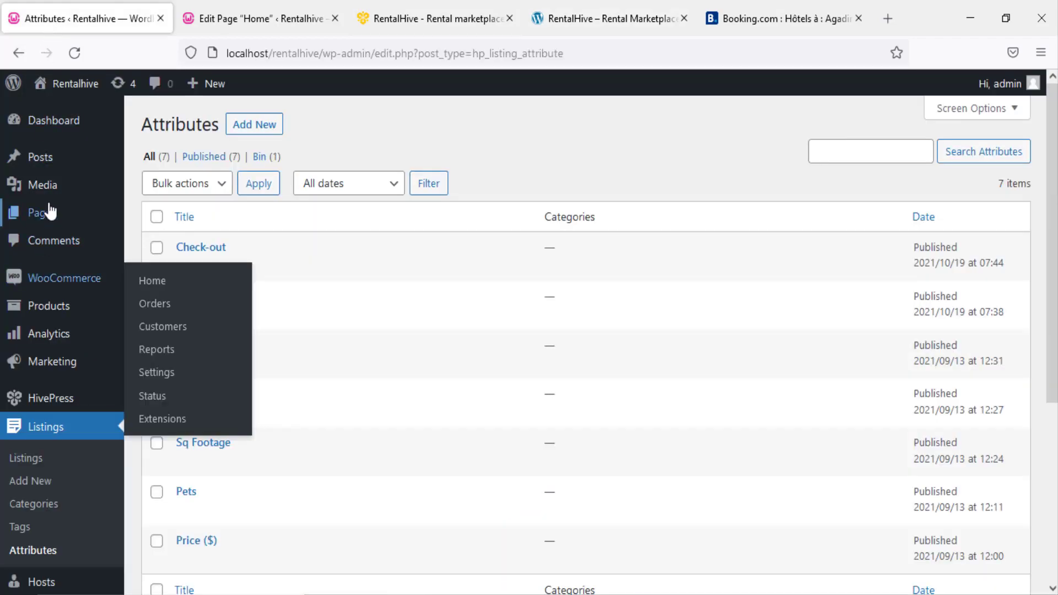
- In the Home page editor, replace "ategori" in the Top Categories heading with "fffff"
click(273, 25)
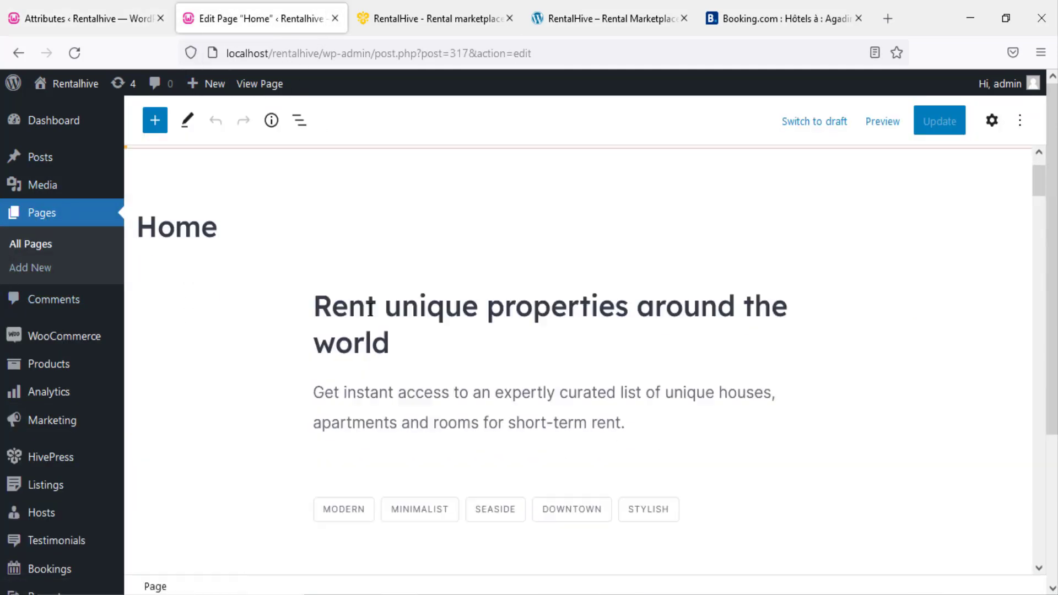
scroll(378, 318, down, 10)
click(552, 194)
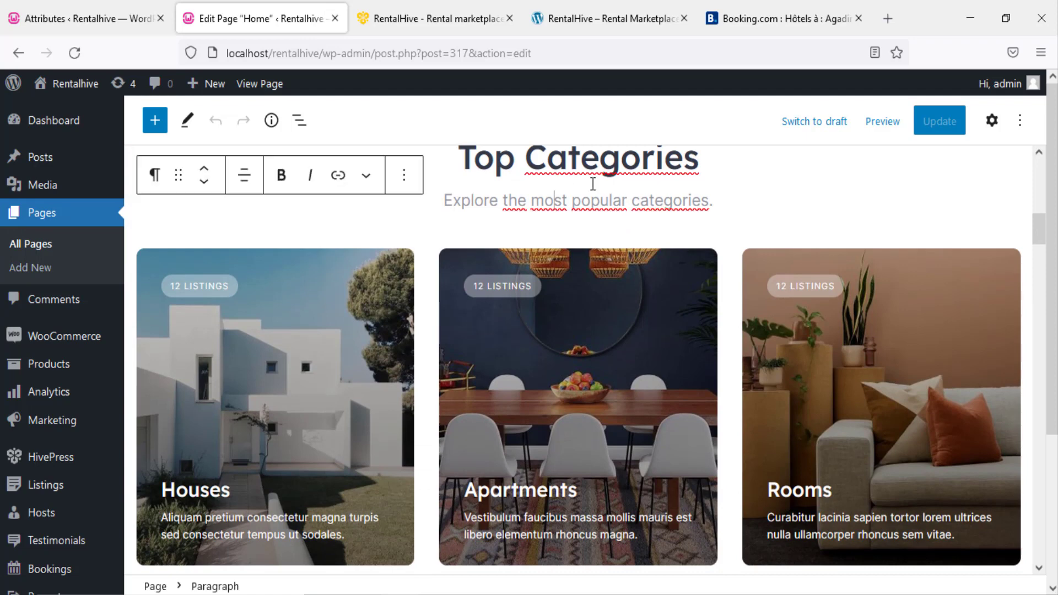
drag(665, 155, 558, 156)
scroll(615, 237, up, 3)
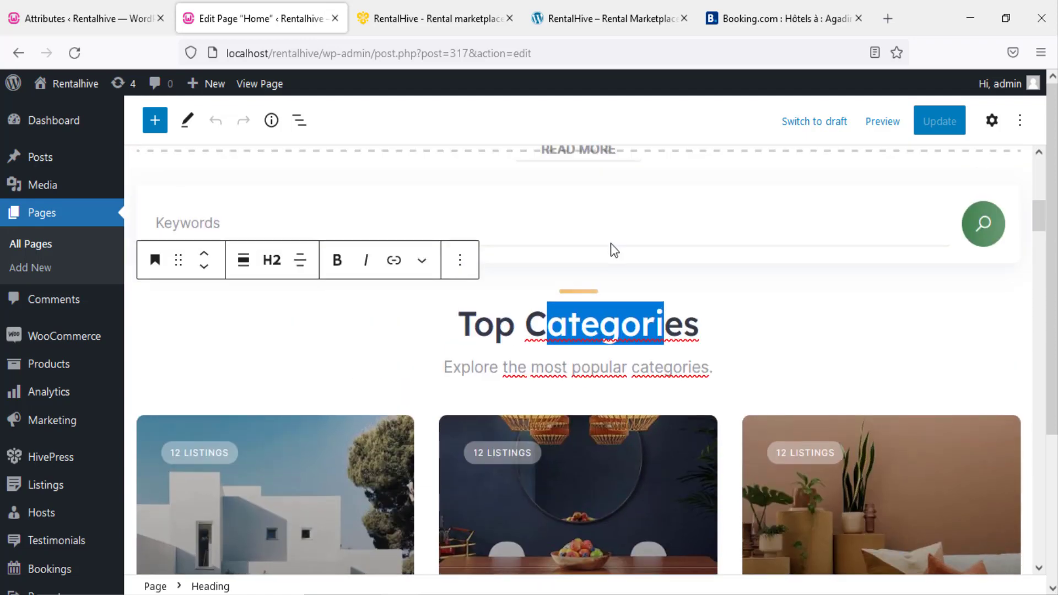
text(fffff)
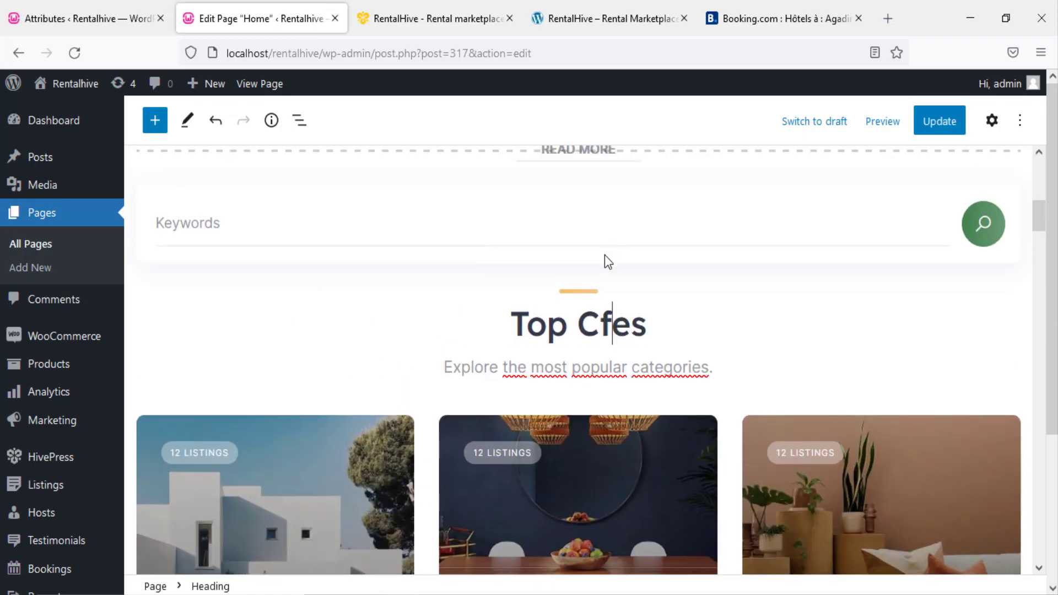
scroll(543, 353, down, 6)
scroll(543, 352, up, 5)
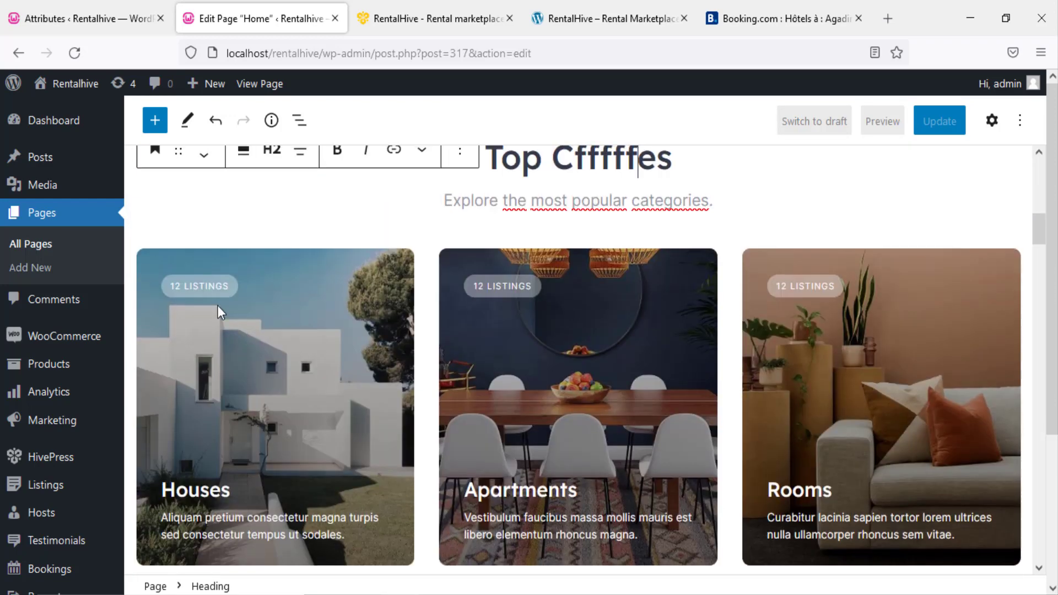
- Select all the page text, move the Top Categories section's heading block up, and return it to its original place
key(ctrl+a)
scroll(207, 229, up, 5)
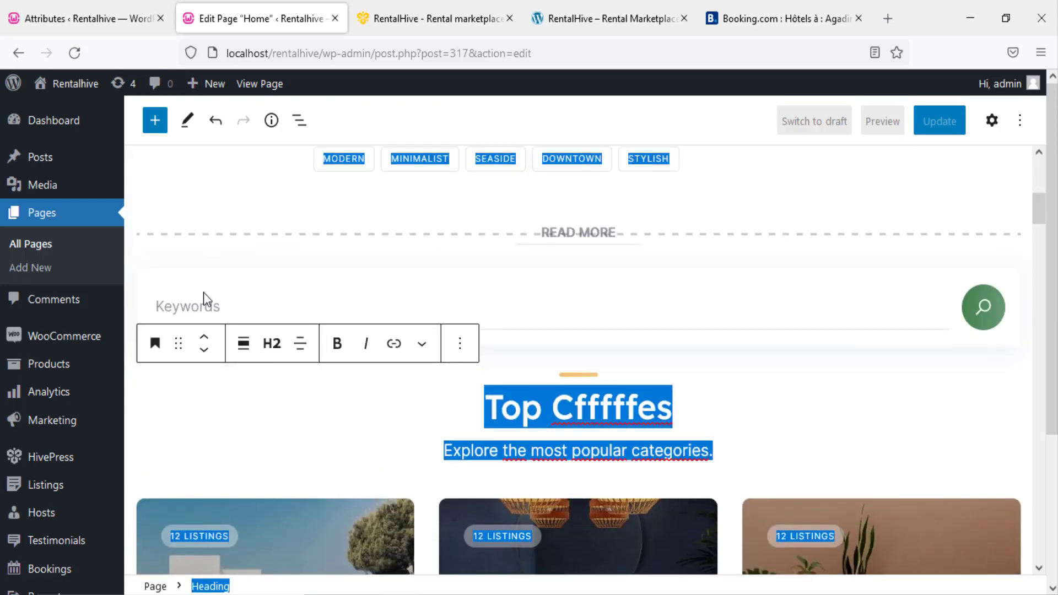
click(204, 337)
click(204, 337)
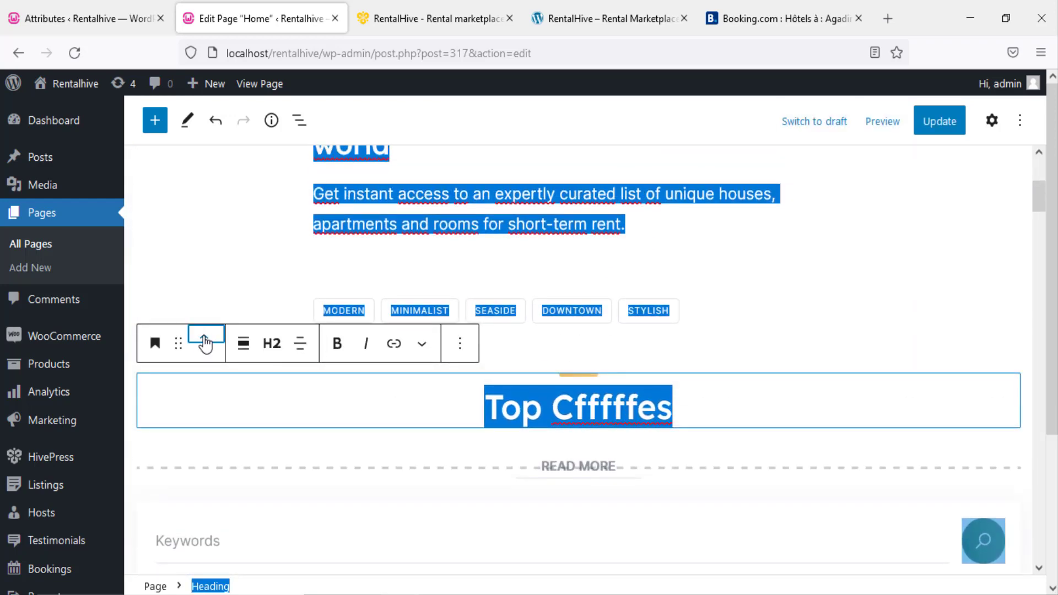
click(203, 349)
click(204, 350)
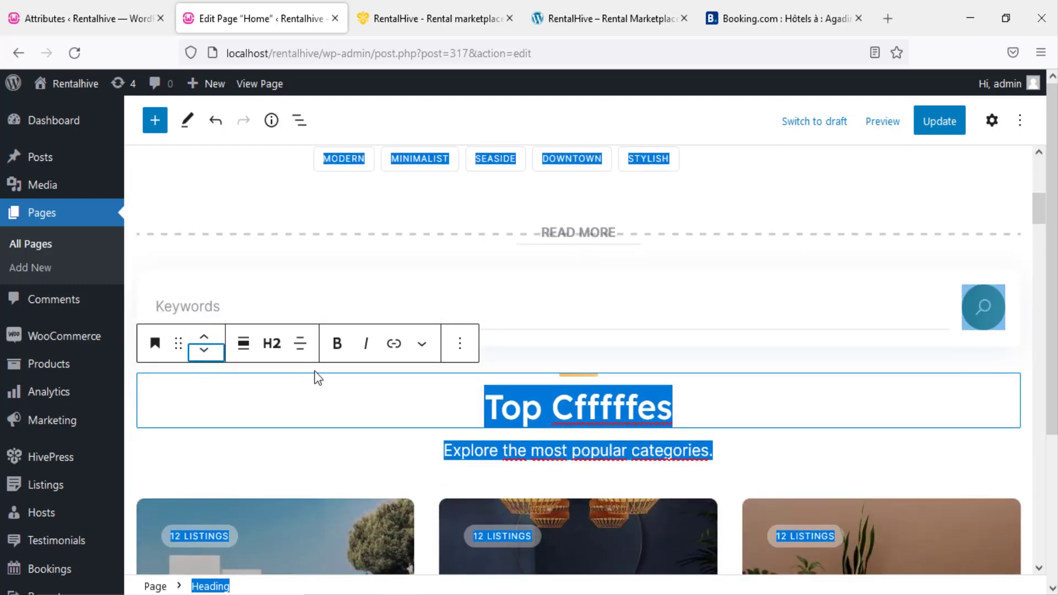
- Leave the page editor for the installed themes and start customising the active RentalHive theme
scroll(314, 377, down, 5)
scroll(314, 370, down, 6)
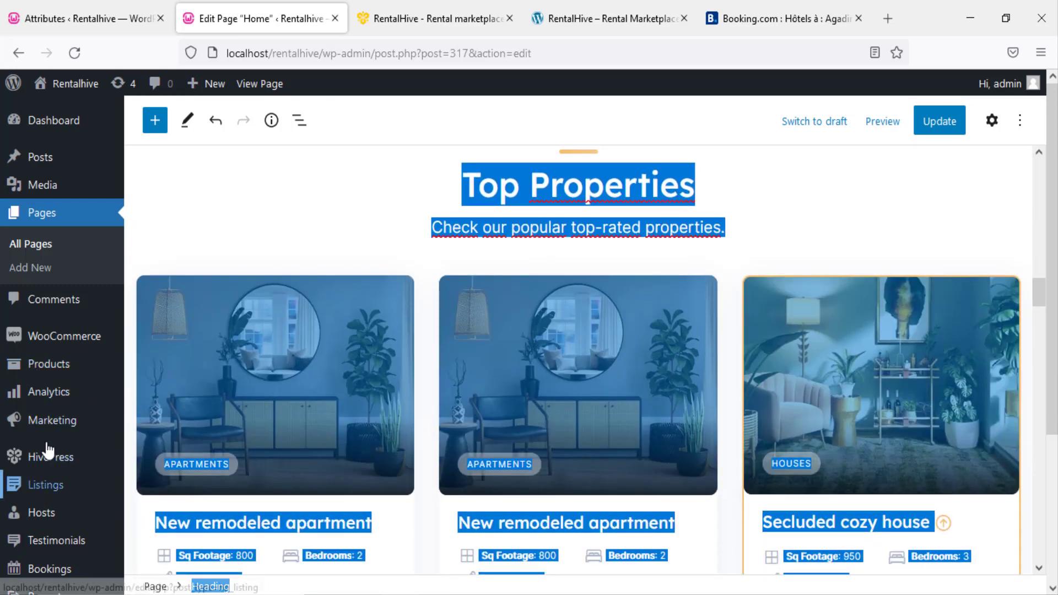
scroll(33, 550, down, 3)
mouse_move(50, 466)
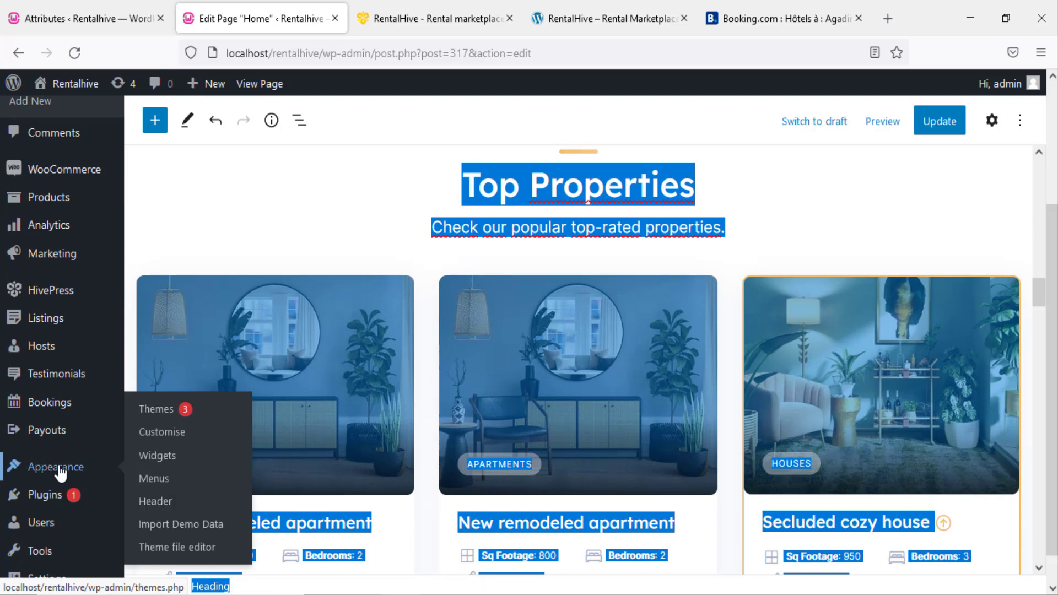
click(156, 409)
click(526, 369)
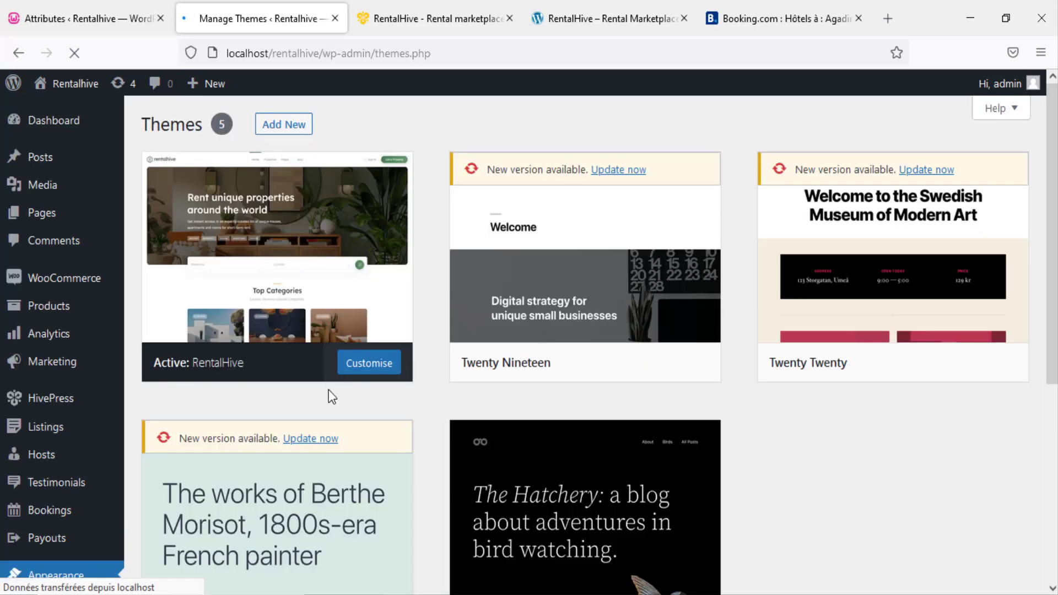
click(369, 363)
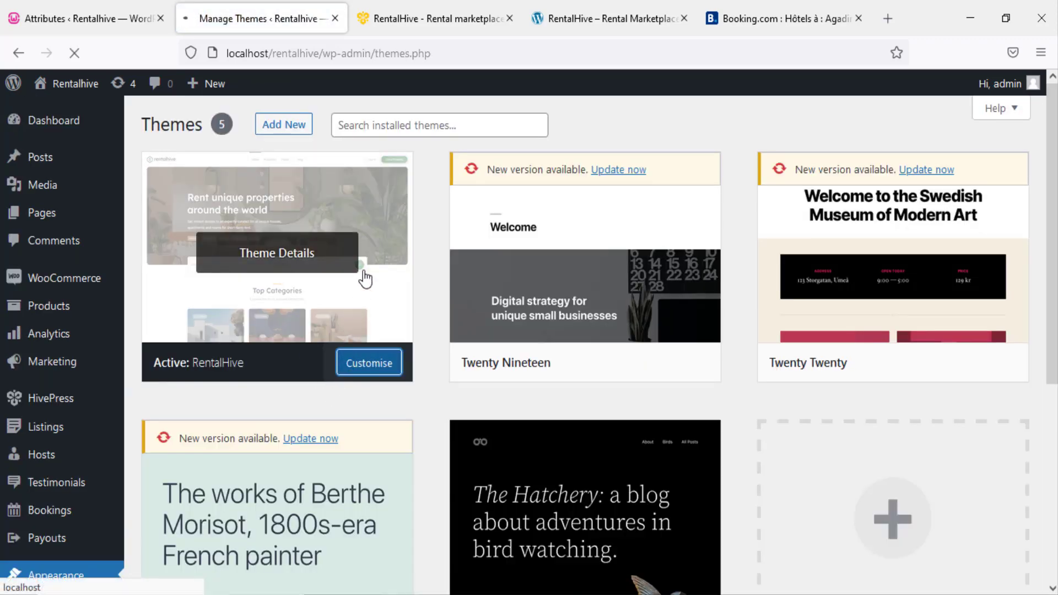
- Check the Easy to use & customize section on the RentalHive theme page and return to the customiser
click(449, 19)
click(451, 341)
scroll(451, 341, down, 3)
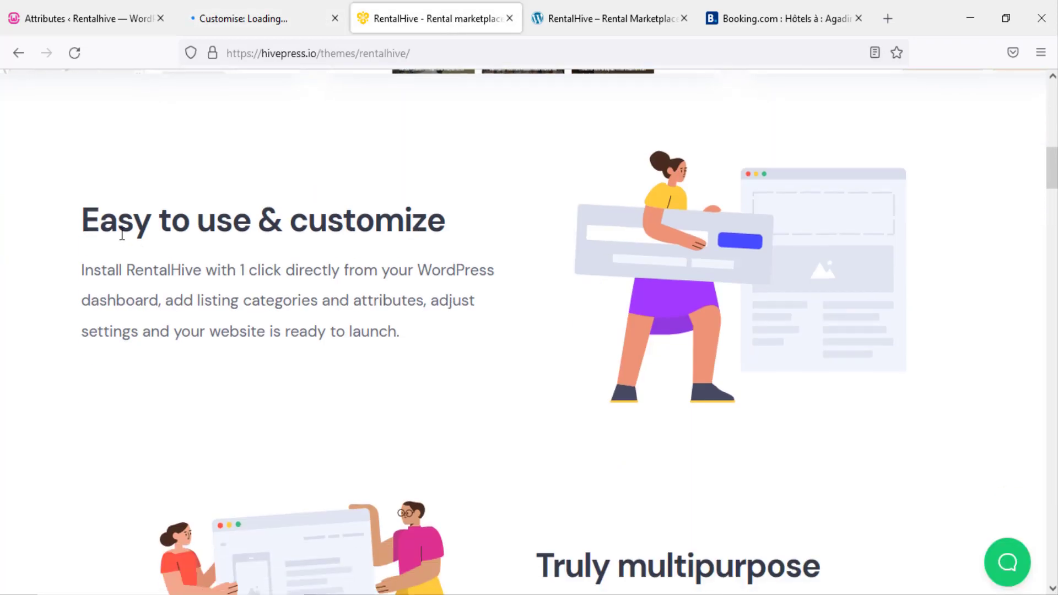
scroll(325, 220, down, 2)
click(259, 18)
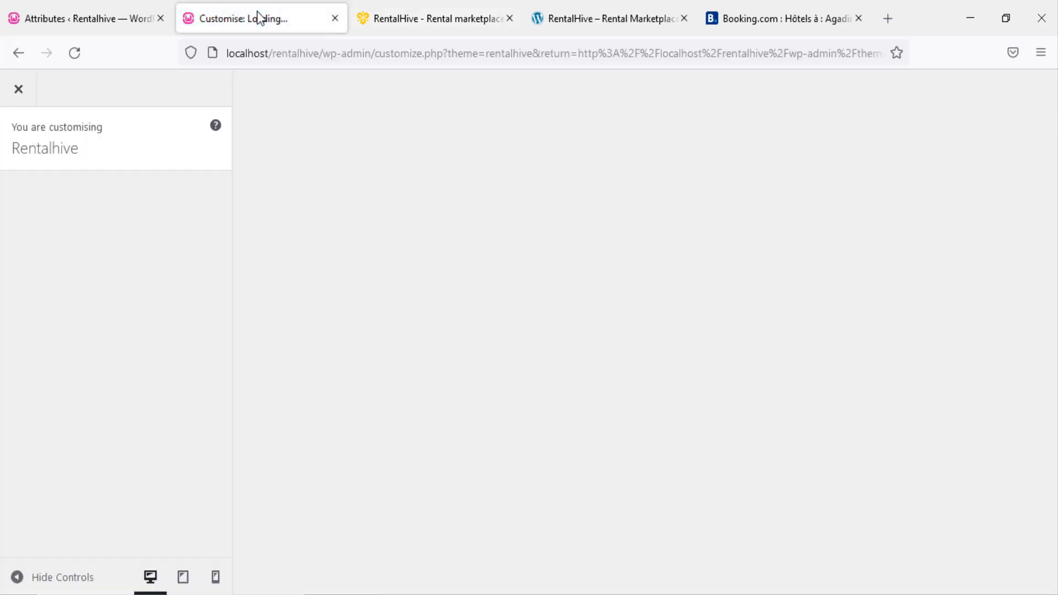
- Review the Site Identity and Header Image settings in the customiser and return to the section list
click(138, 268)
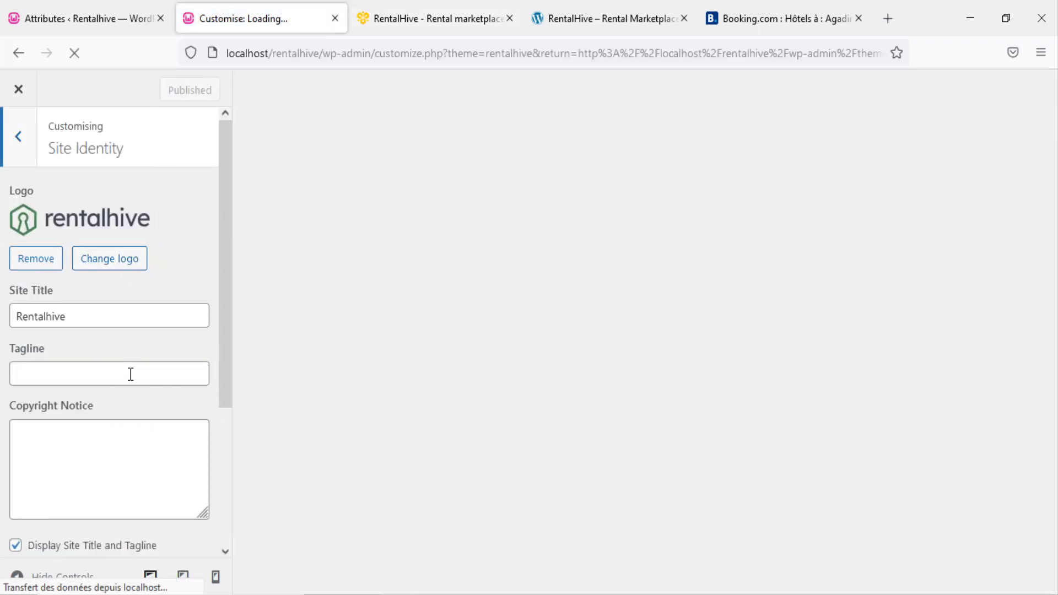
scroll(131, 378, down, 3)
scroll(121, 347, up, 4)
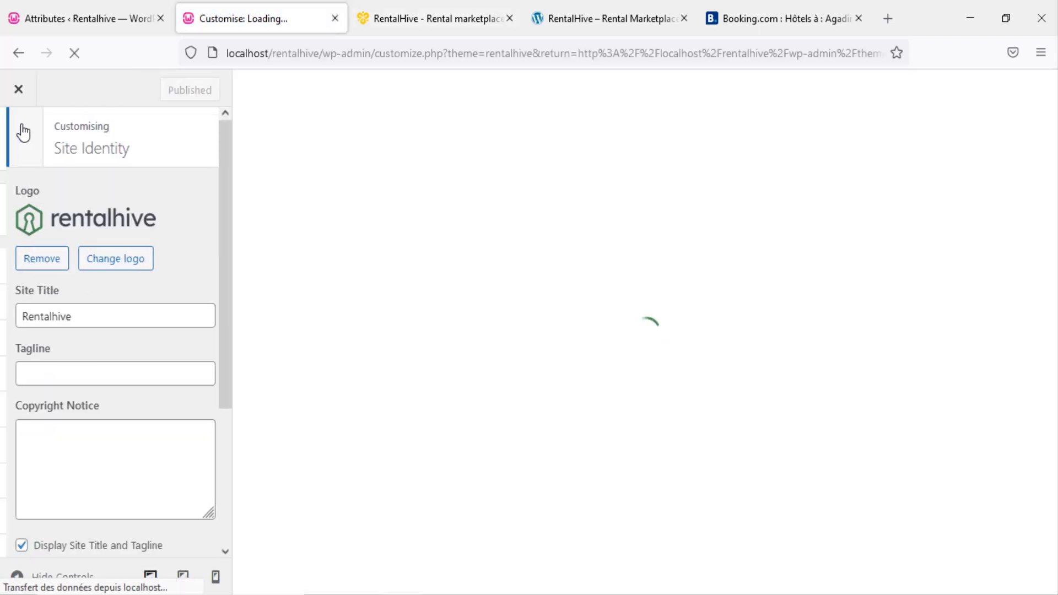
click(20, 133)
click(61, 345)
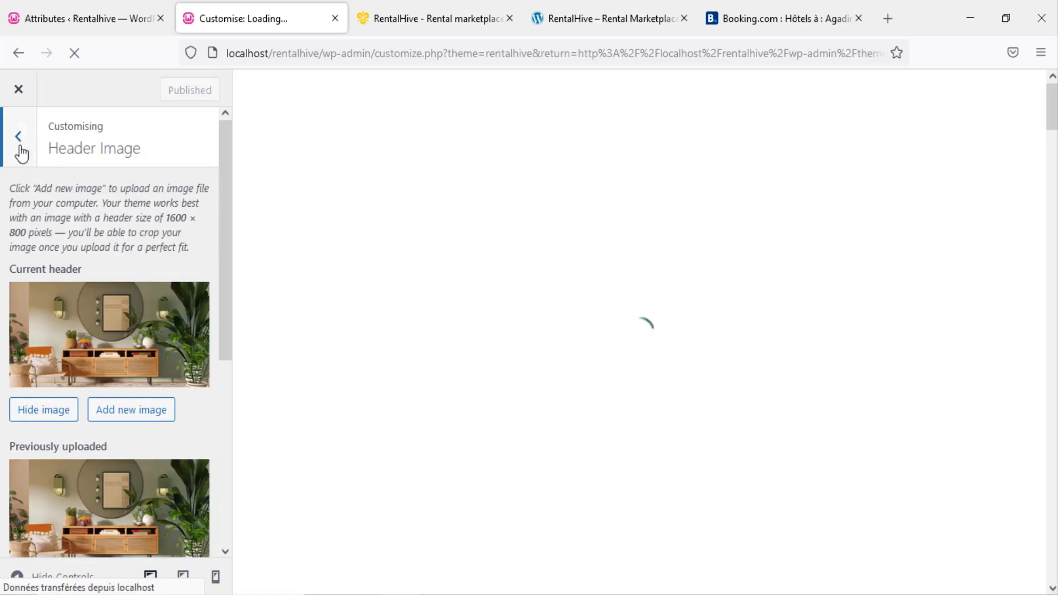
click(20, 137)
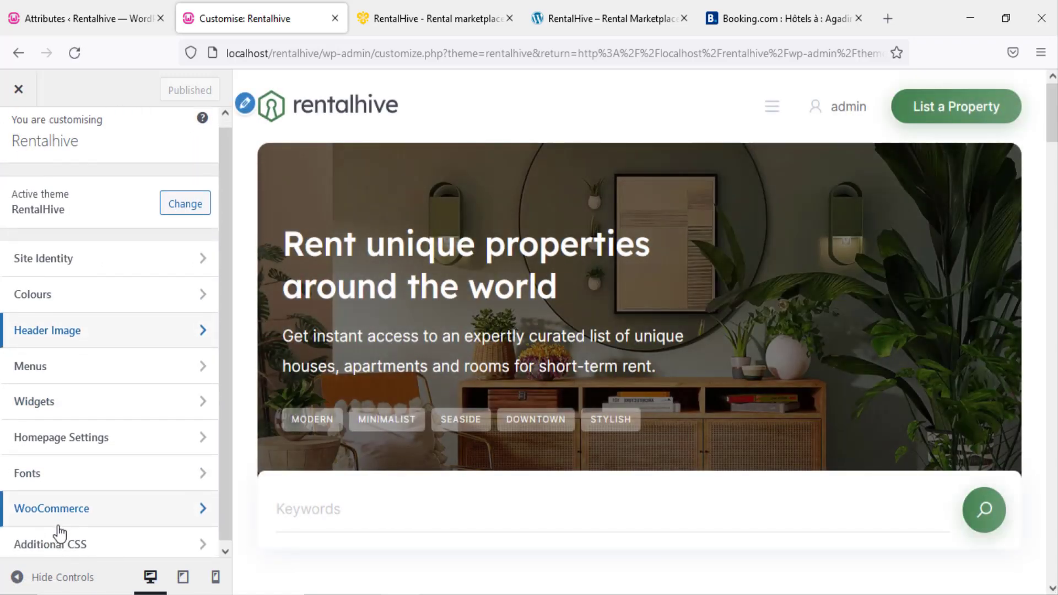
- Switch to the RentalHive demo site and open the Room with a sea view listing from Top Properties
click(603, 25)
scroll(497, 257, up, 5)
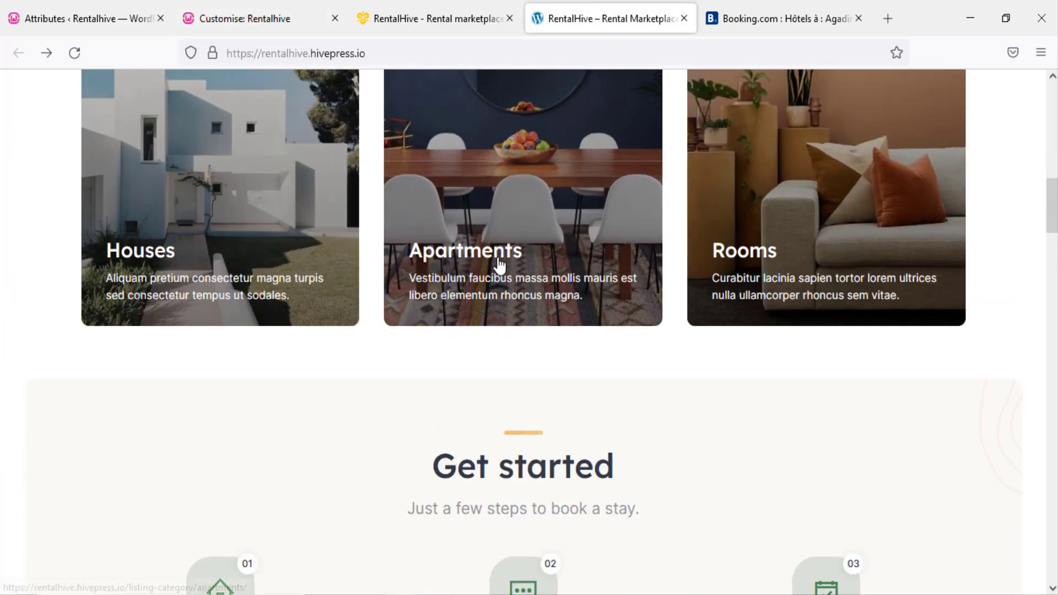
scroll(498, 257, down, 6)
scroll(498, 257, down, 5)
click(443, 364)
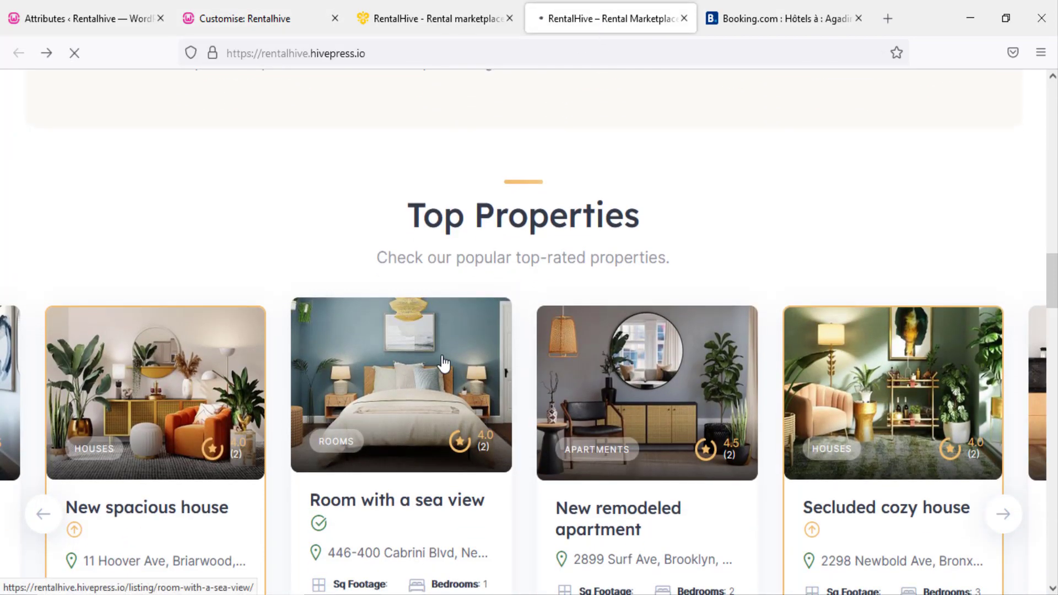
- Review the upper part of the listing page, highlighting its title and pointing out the address
scroll(441, 353, down, 6)
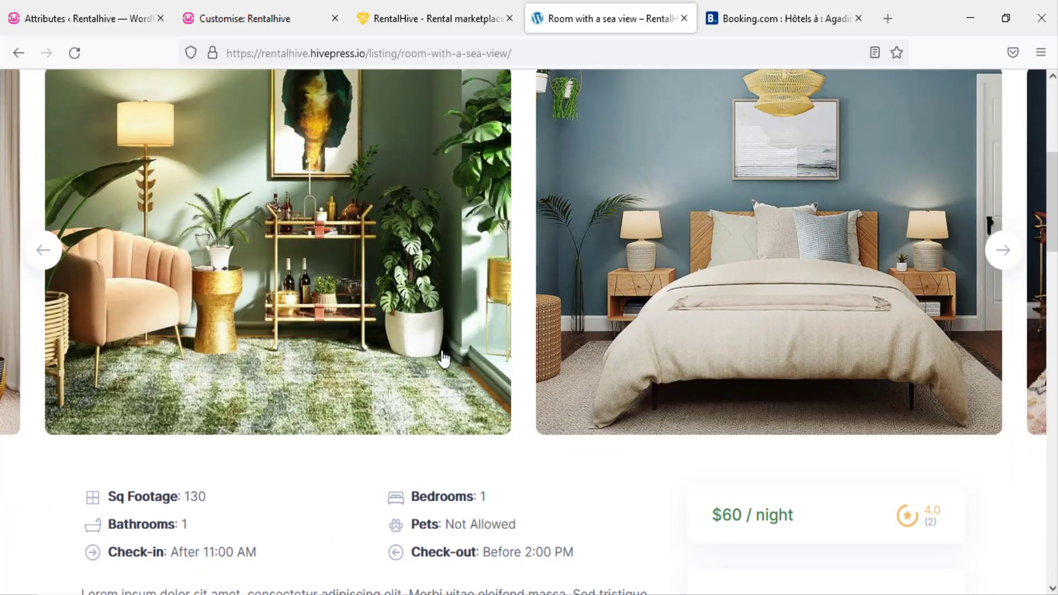
scroll(207, 190, up, 3)
scroll(207, 191, up, 3)
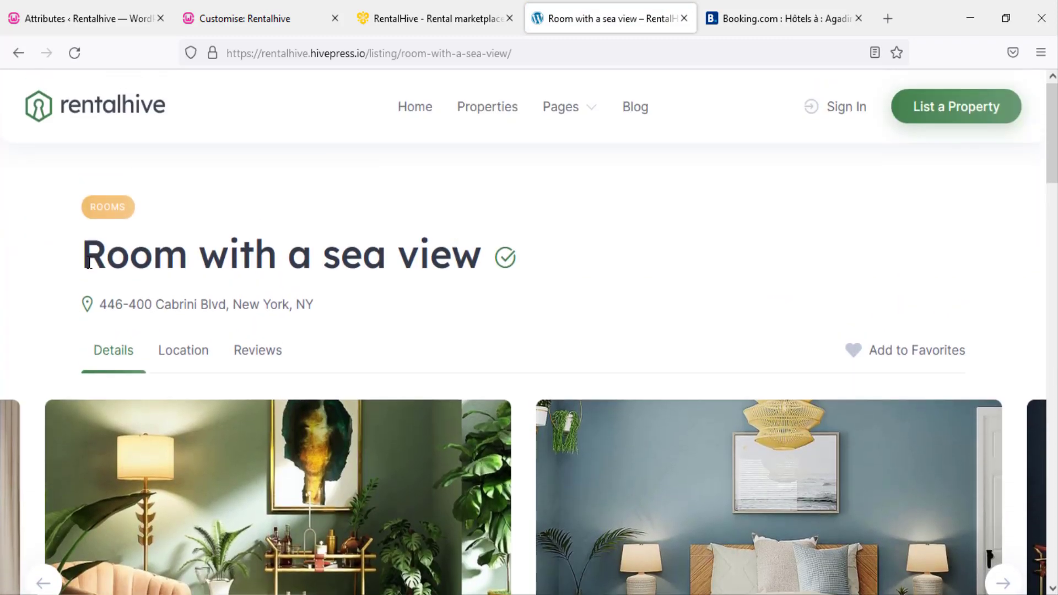
drag(82, 256, 482, 257)
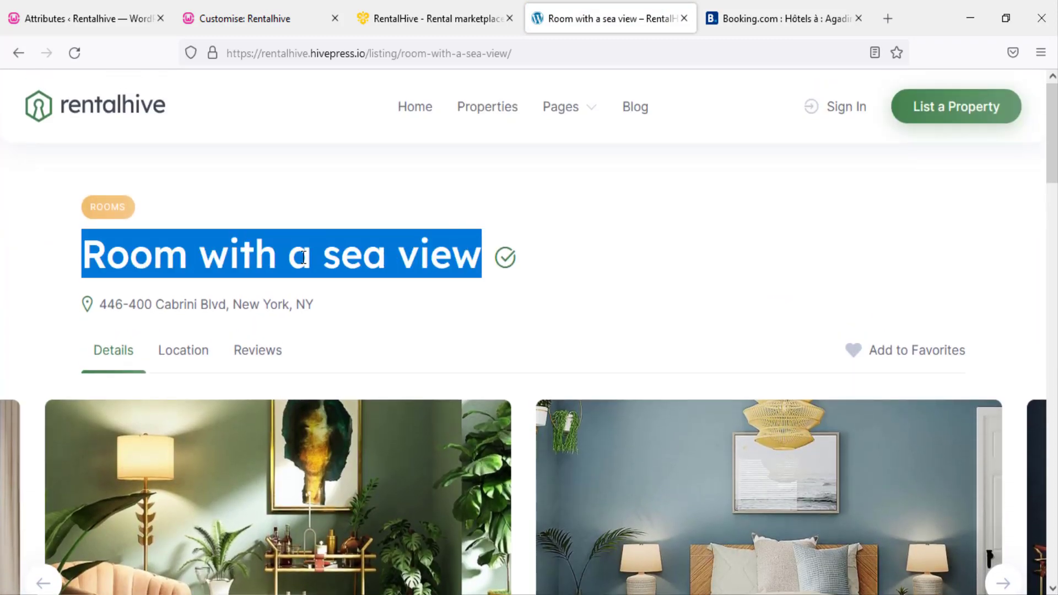
scroll(304, 258, down, 2)
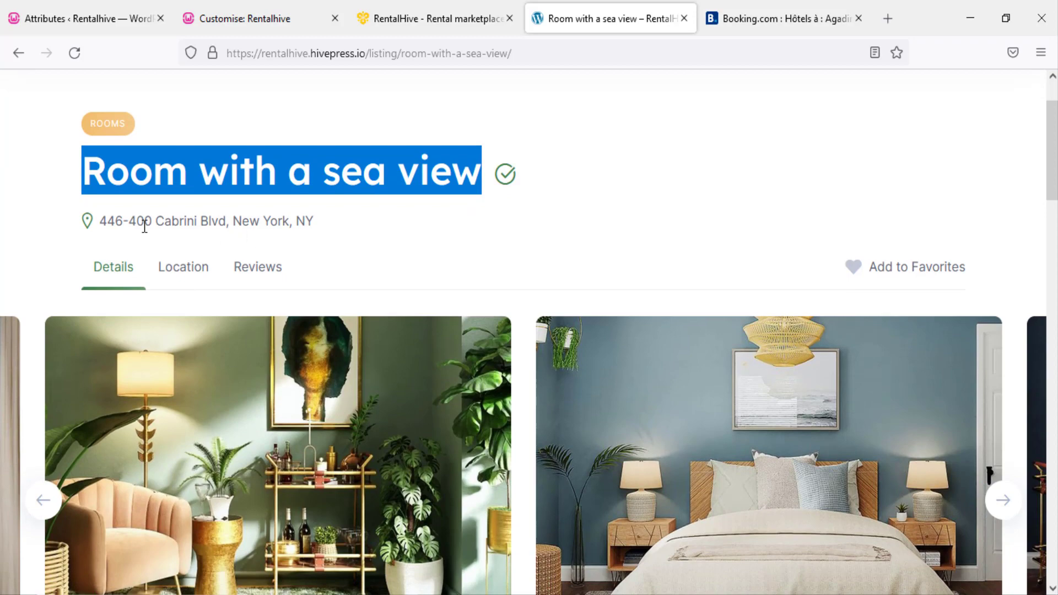
click(175, 220)
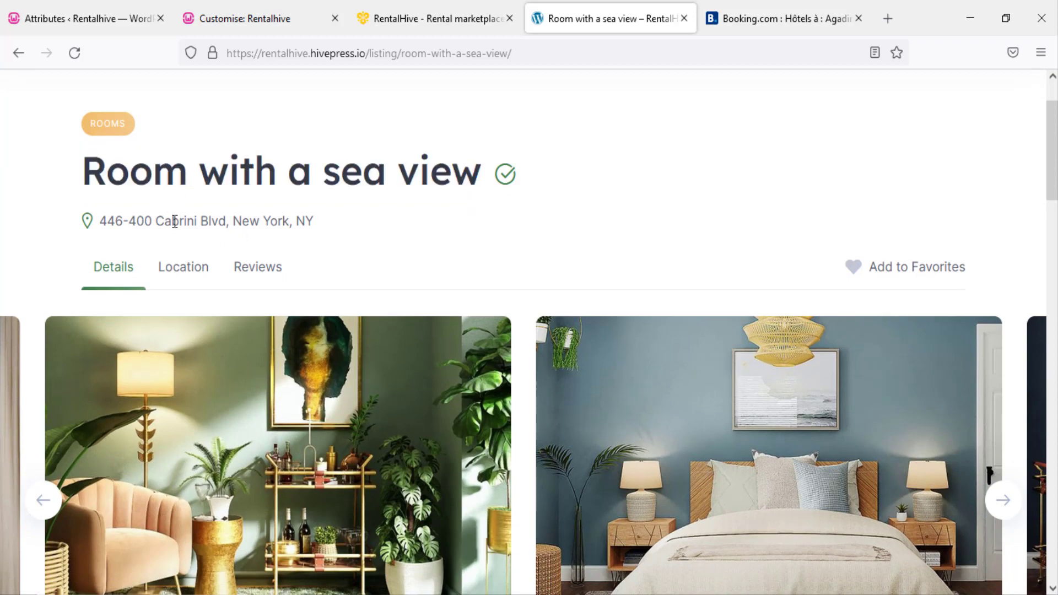
- Jump to the listing's Location section and return to the photo gallery
scroll(196, 210, down, 2)
click(199, 185)
scroll(190, 281, up, 10)
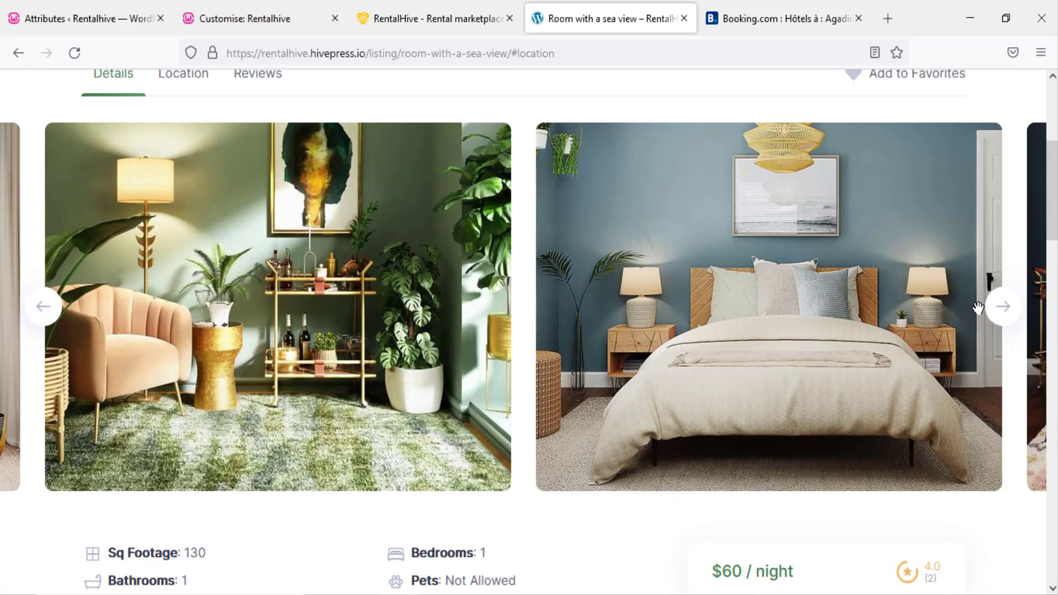
- Advance the photo gallery, enlarge the dining room photo, view the next photo, and close the enlarged view
click(1001, 306)
click(728, 305)
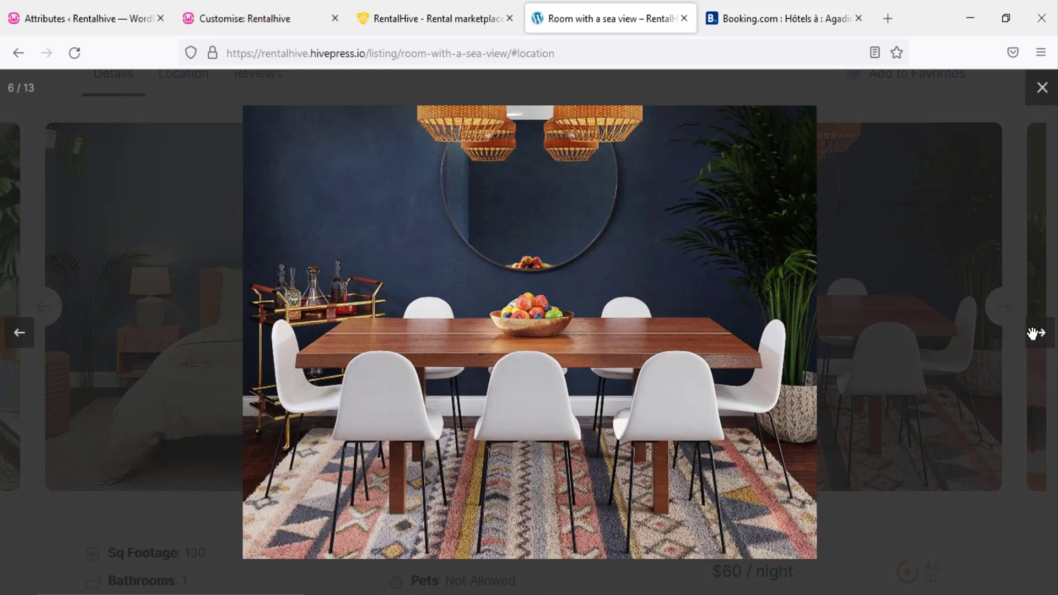
click(1035, 333)
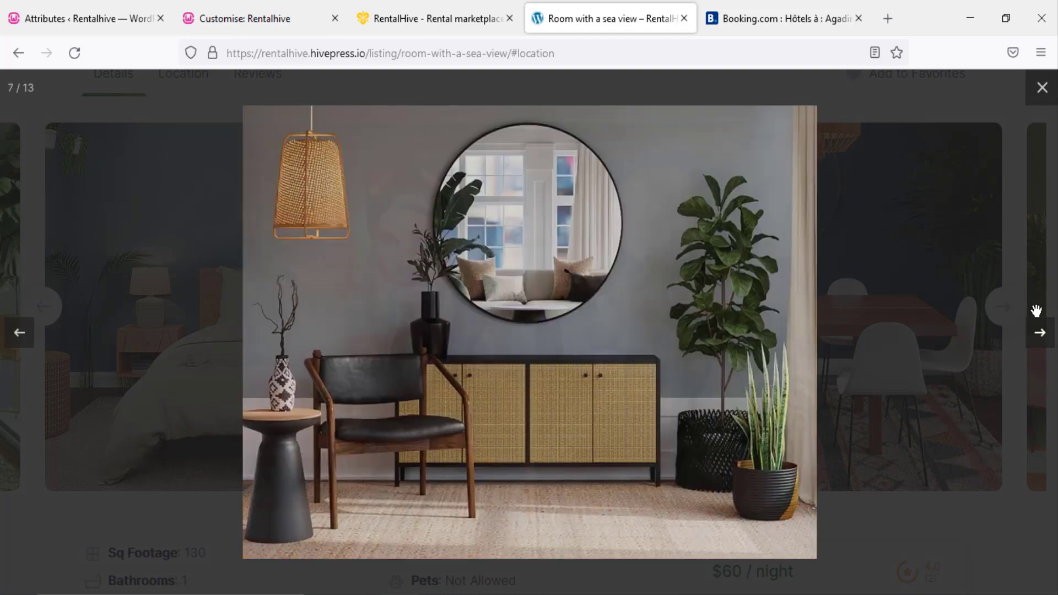
click(1041, 88)
- Highlight the listing's pets, check-in and check-out details, and open and close the booking dates calendar
scroll(646, 312, down, 3)
scroll(646, 312, down, 1)
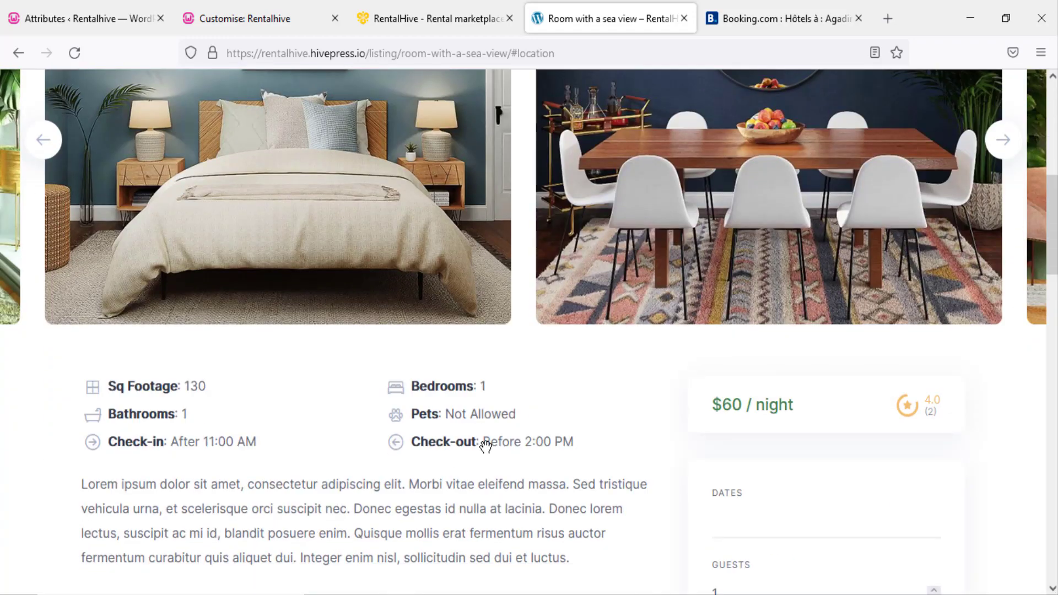
drag(427, 413, 595, 428)
scroll(603, 365, down, 3)
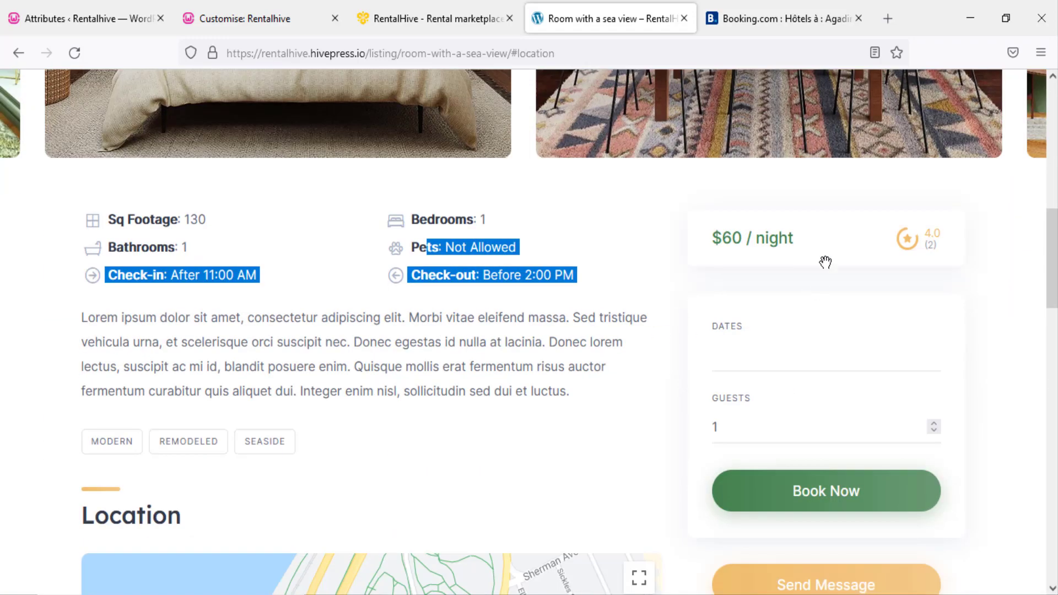
click(752, 345)
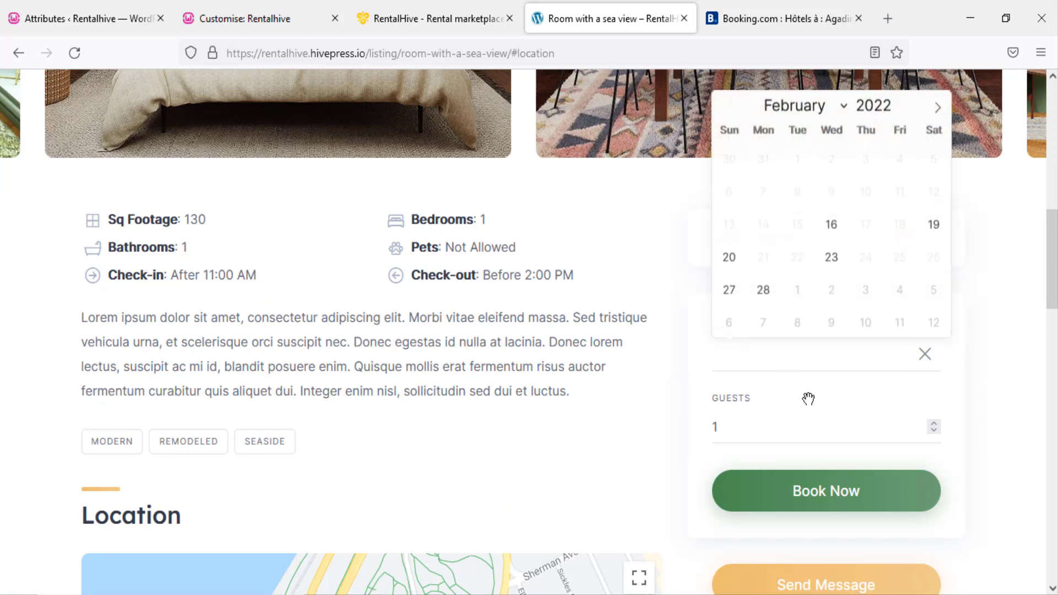
click(999, 306)
- Review the listing's booking and messaging options, location map, host profile and guest reviews
scroll(297, 513, down, 3)
scroll(786, 274, up, 3)
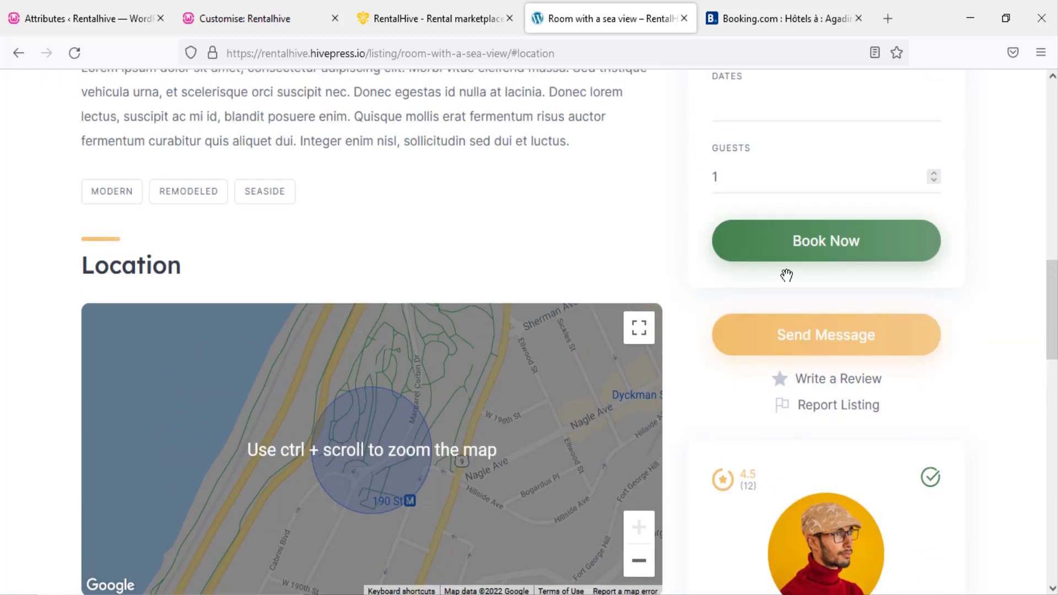
scroll(822, 272, down, 3)
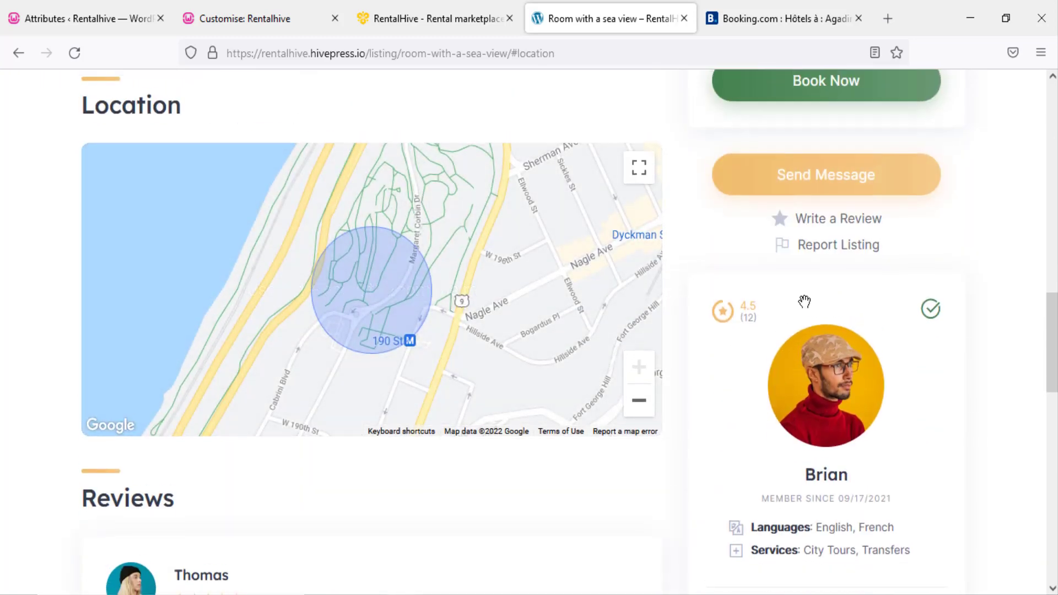
scroll(805, 300, up, 2)
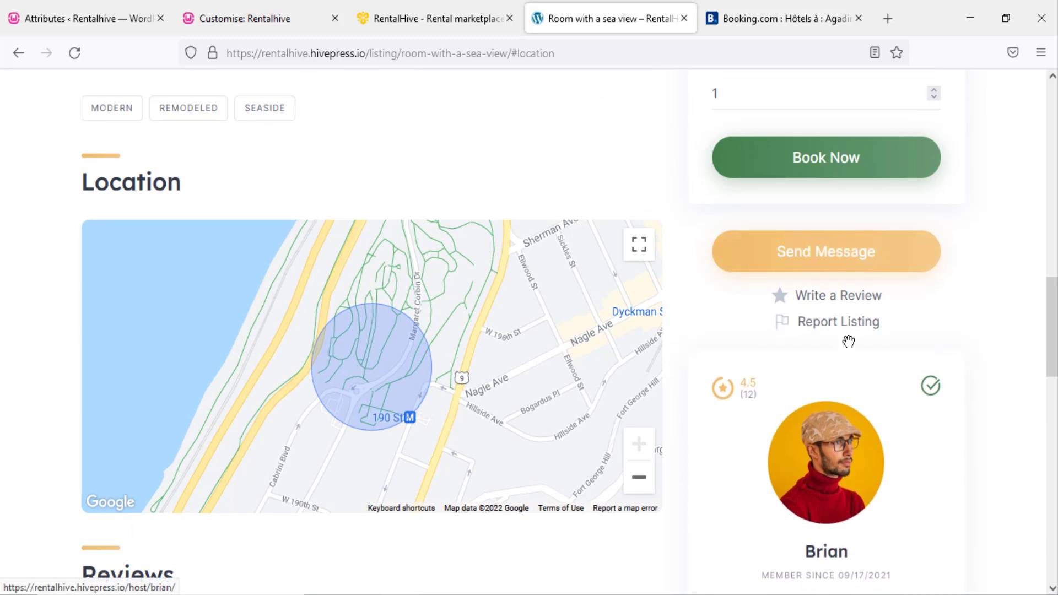
scroll(617, 424, down, 7)
scroll(687, 418, up, 1)
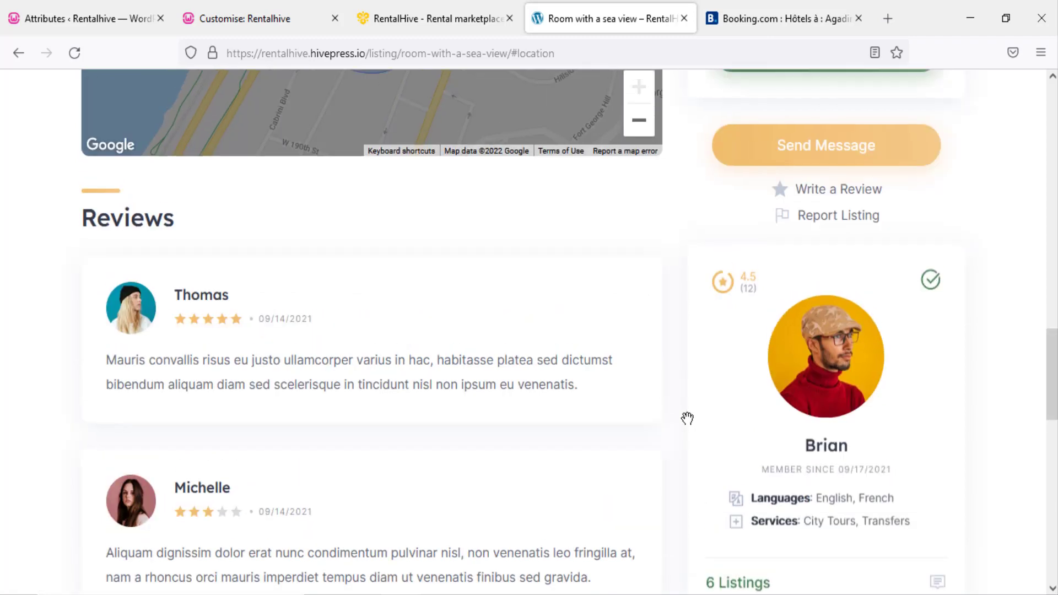
- Highlight the listing's Reviews heading and look through the guest reviews and the Related Listings section
scroll(158, 354, down, 3)
scroll(94, 323, up, 2)
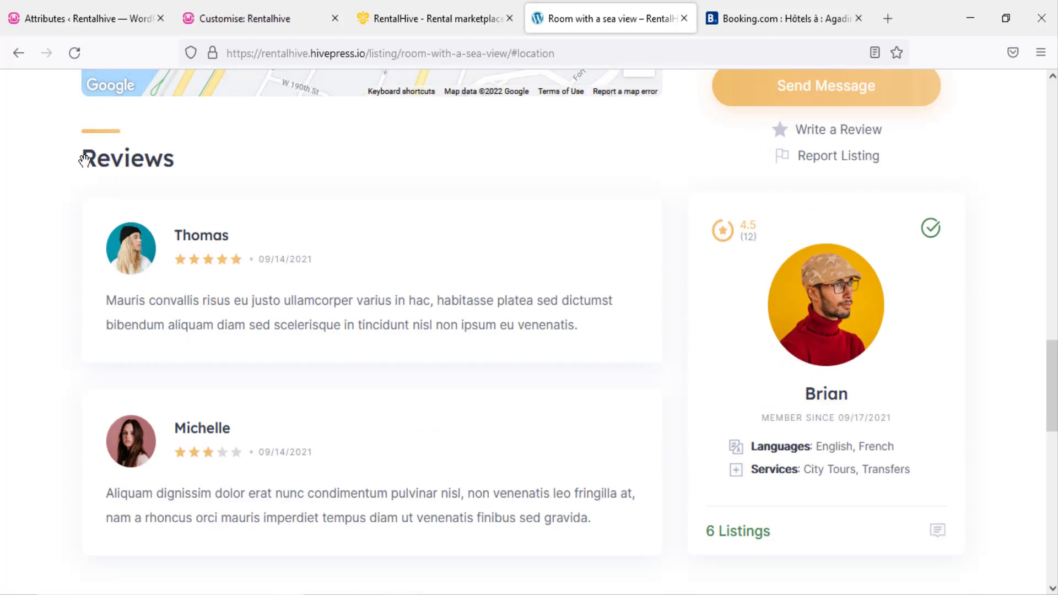
drag(84, 159, 173, 160)
scroll(292, 198, down, 5)
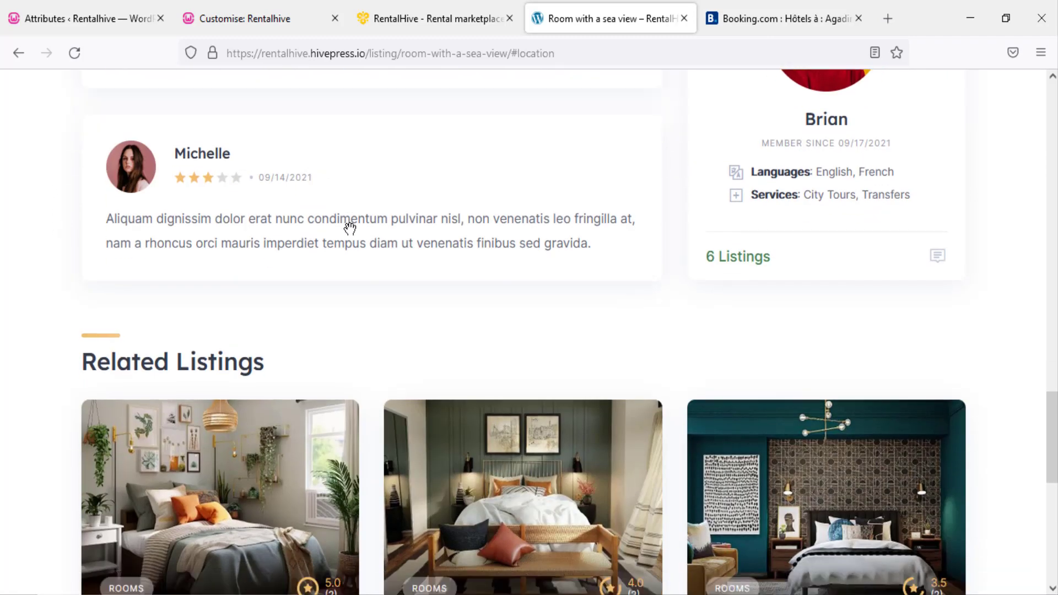
scroll(350, 228, down, 4)
- Look at the Booking.com results for Agadir, return to the demo listing, and highlight its details from square footage to check-out
click(793, 16)
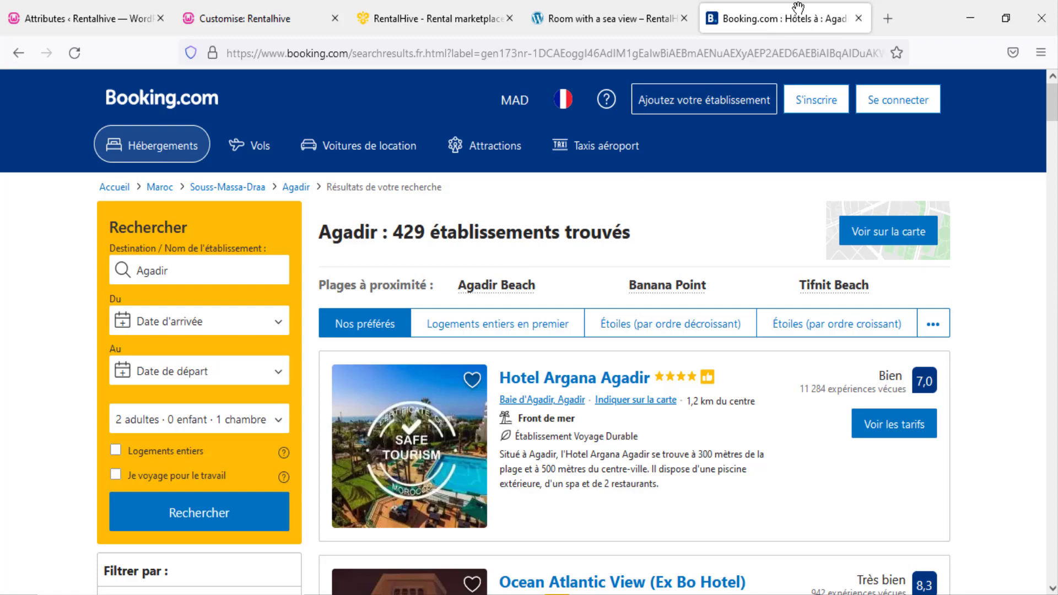
click(586, 17)
scroll(547, 211, up, 3)
scroll(546, 211, up, 15)
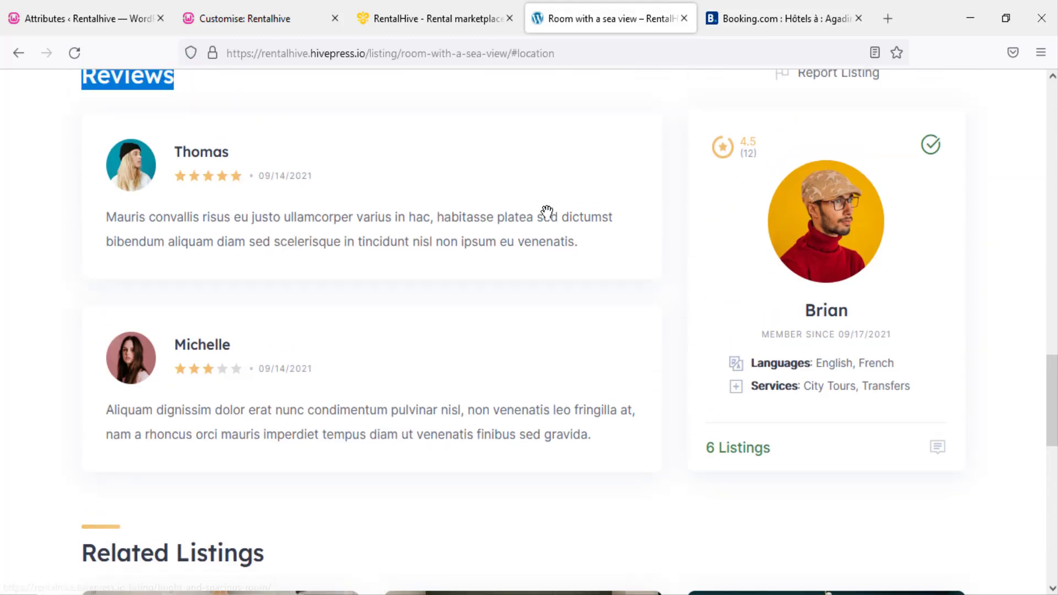
scroll(314, 277, up, 3)
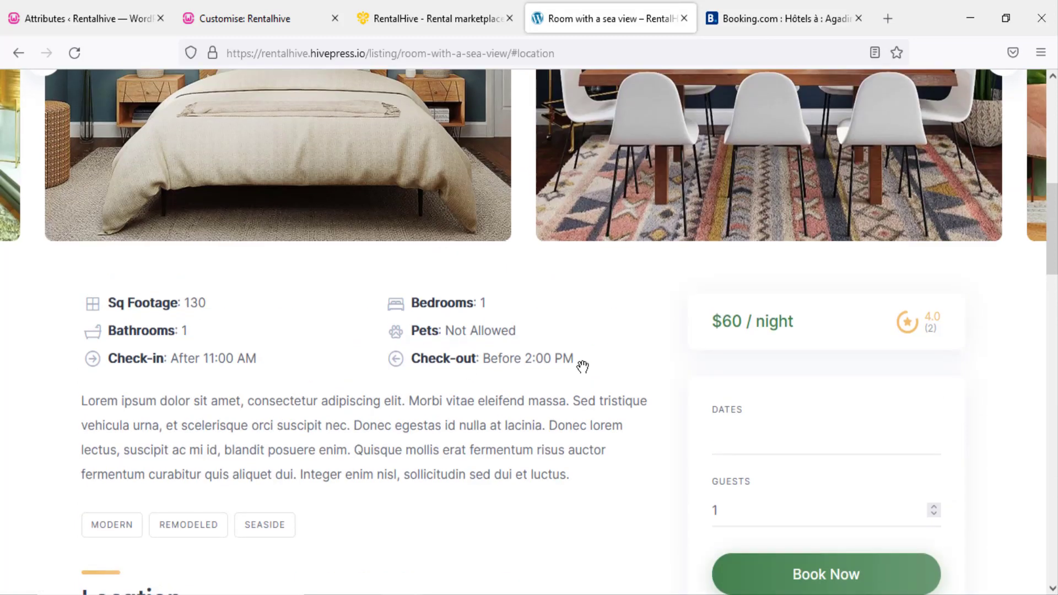
drag(581, 361, 115, 303)
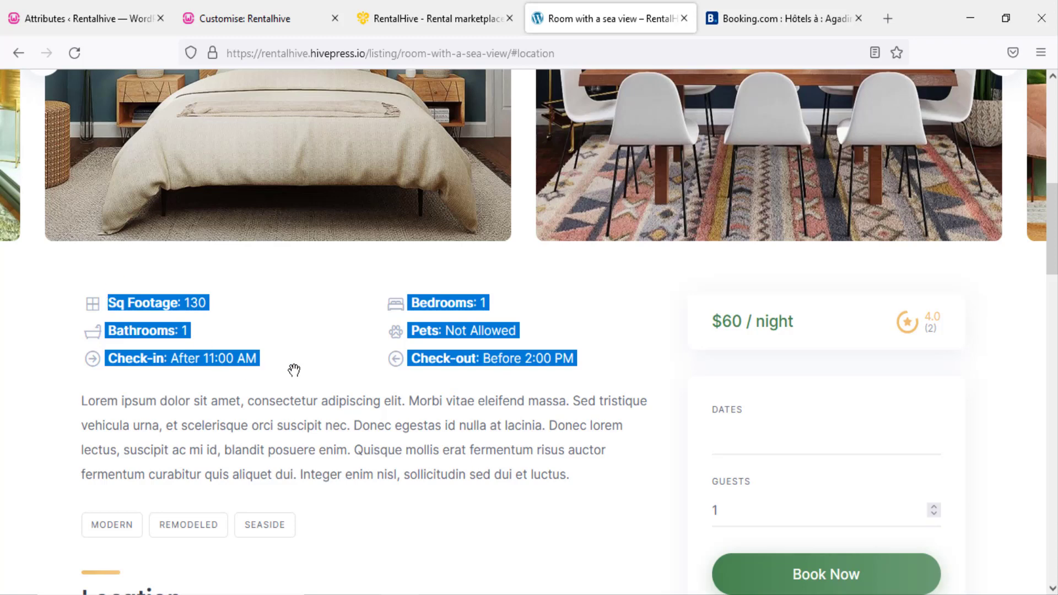
- Review the listing's header, photo gallery, property details, booking form and Location section
scroll(294, 369, up, 7)
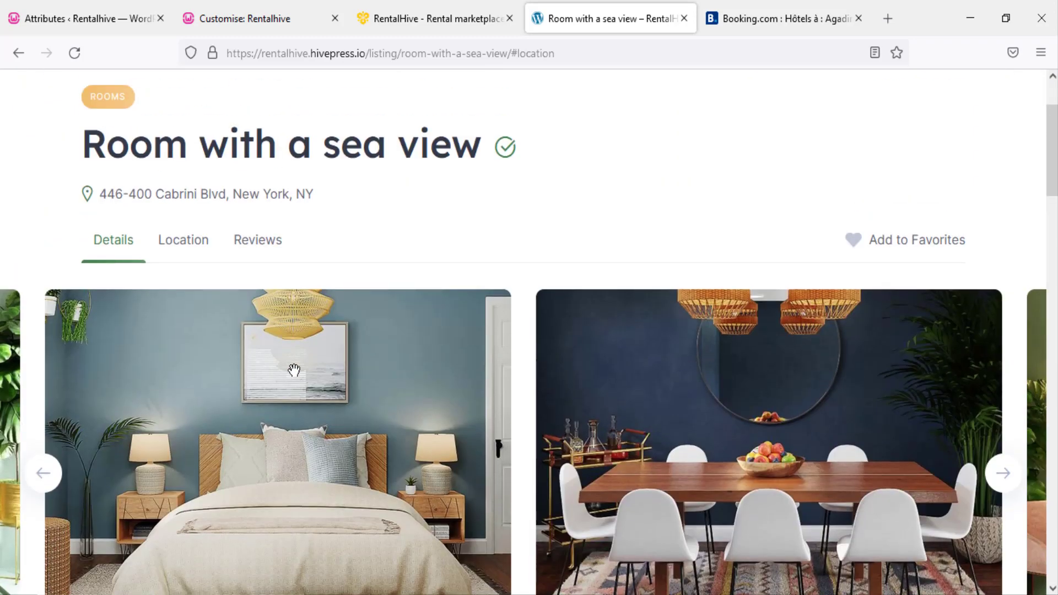
scroll(294, 369, up, 2)
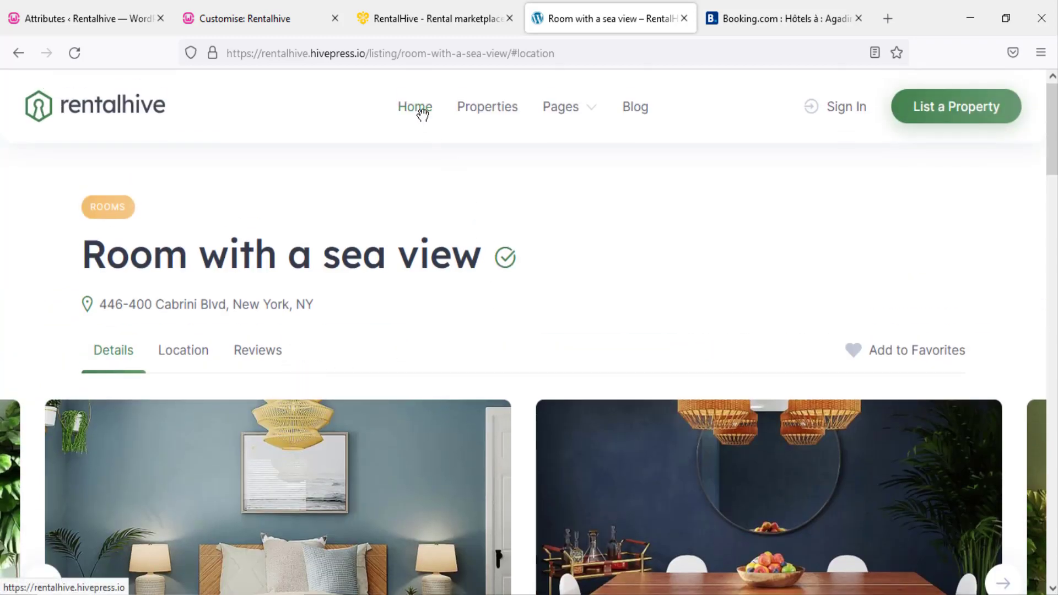
scroll(470, 224, down, 5)
scroll(480, 248, down, 4)
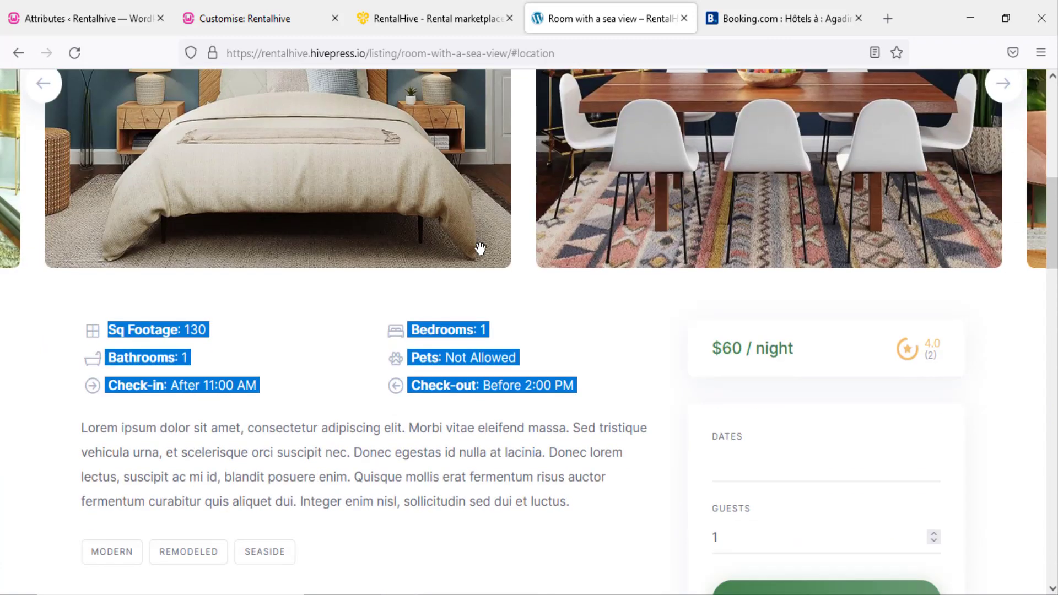
scroll(482, 385, down, 4)
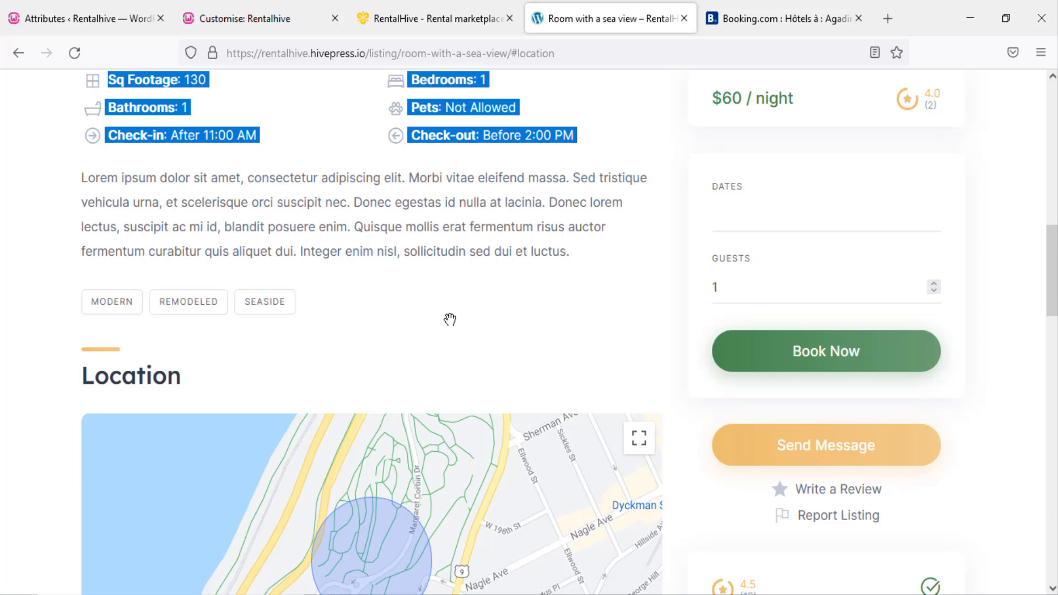
- Switch to the HivePress RentalHive theme page and go to its purchase section
click(444, 16)
scroll(629, 397, up, 2)
scroll(629, 398, up, 8)
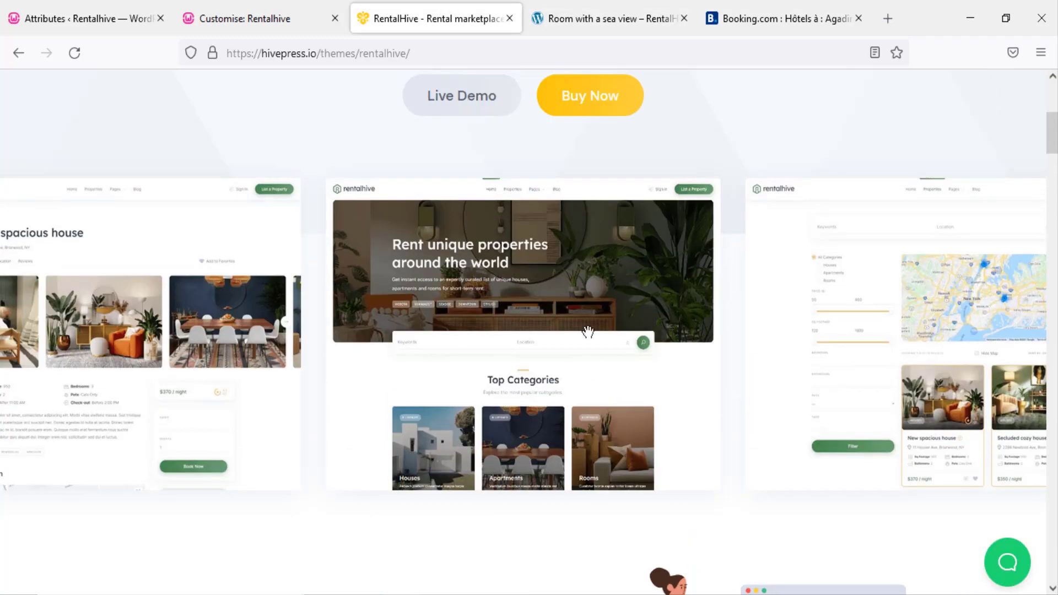
click(585, 105)
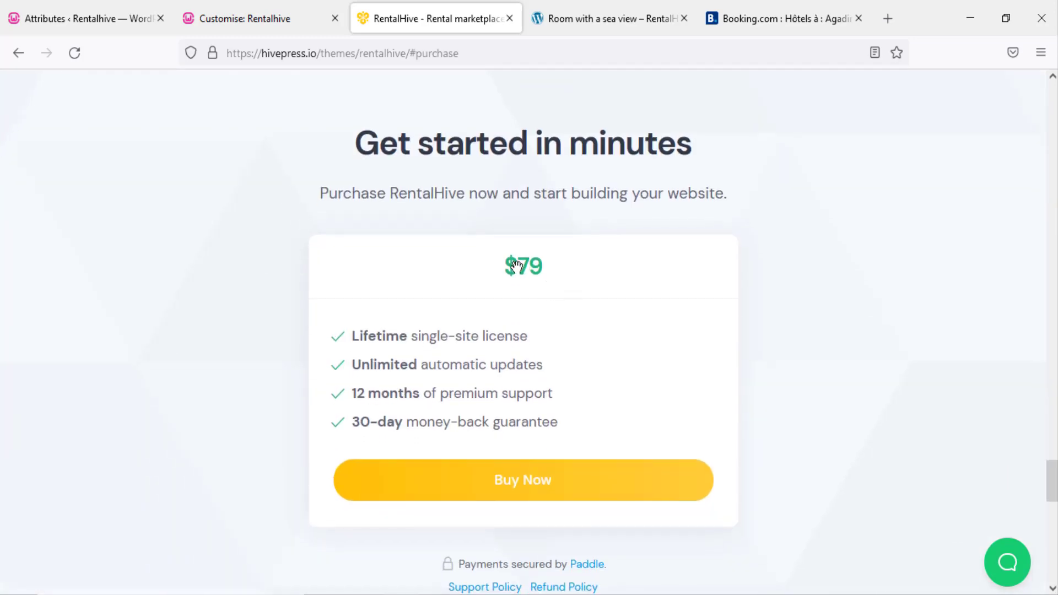
- Highlight the theme's price and the 12 months of premium support in the purchase offer, and clear the highlighting
drag(516, 266, 550, 267)
click(561, 266)
drag(352, 393, 542, 394)
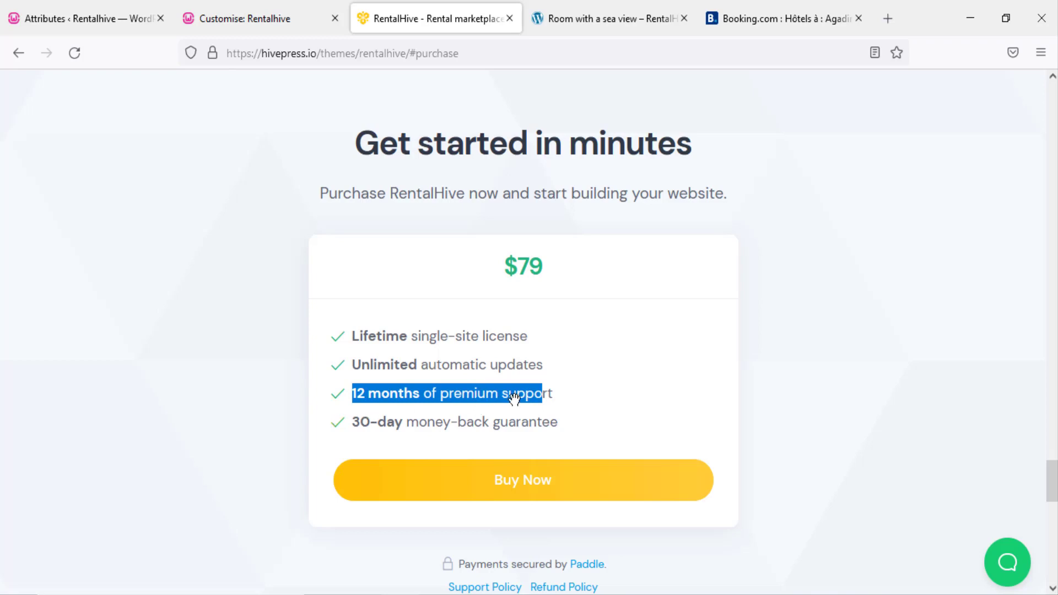
click(559, 394)
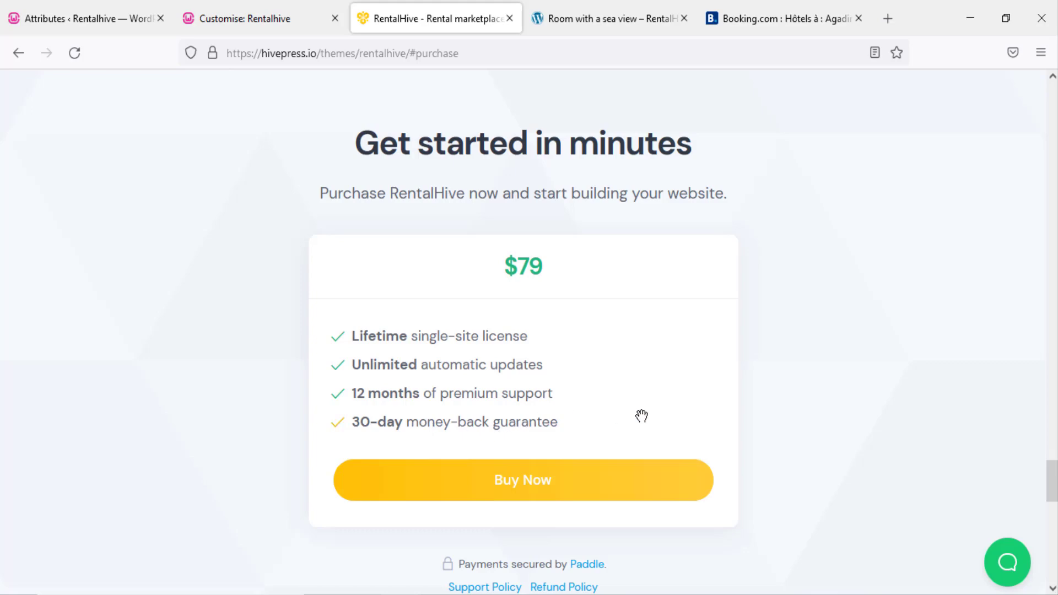
- Examine the RentalHive theme page's feature sections and the Premium extensions included with the theme
scroll(642, 415, up, 15)
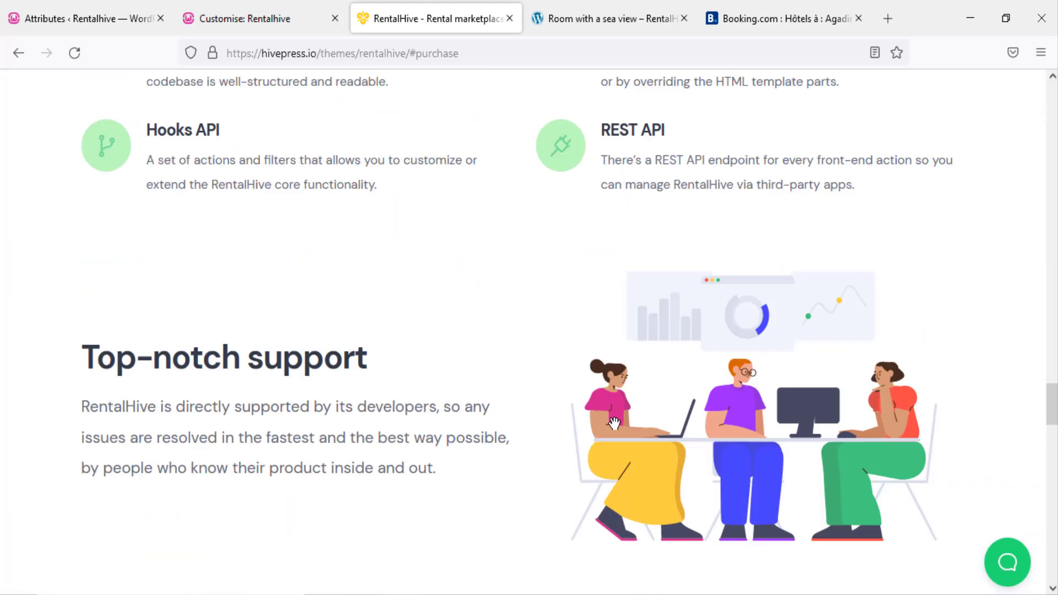
scroll(553, 333, up, 15)
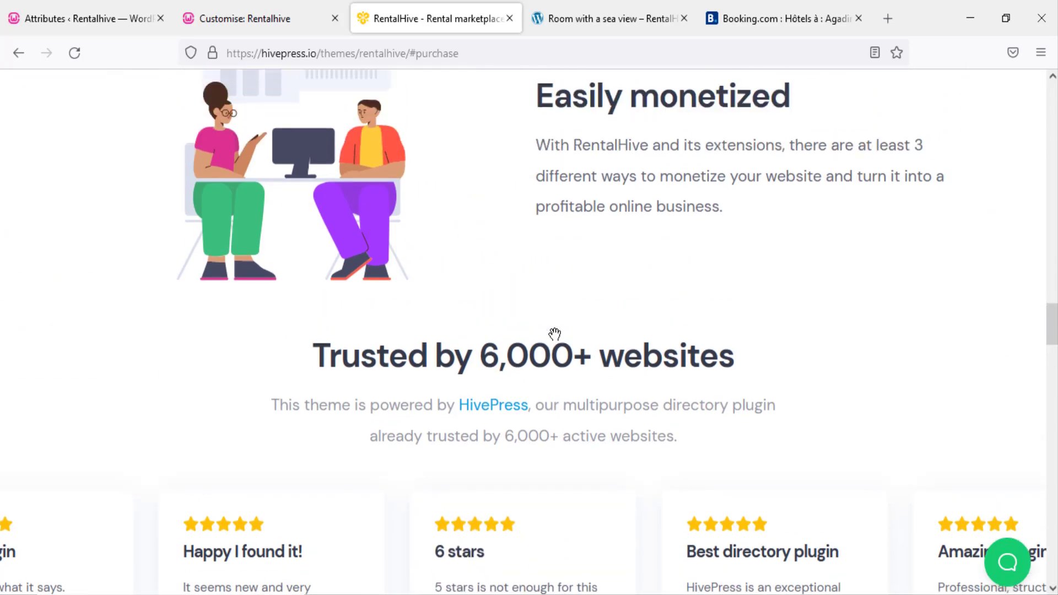
scroll(554, 333, up, 15)
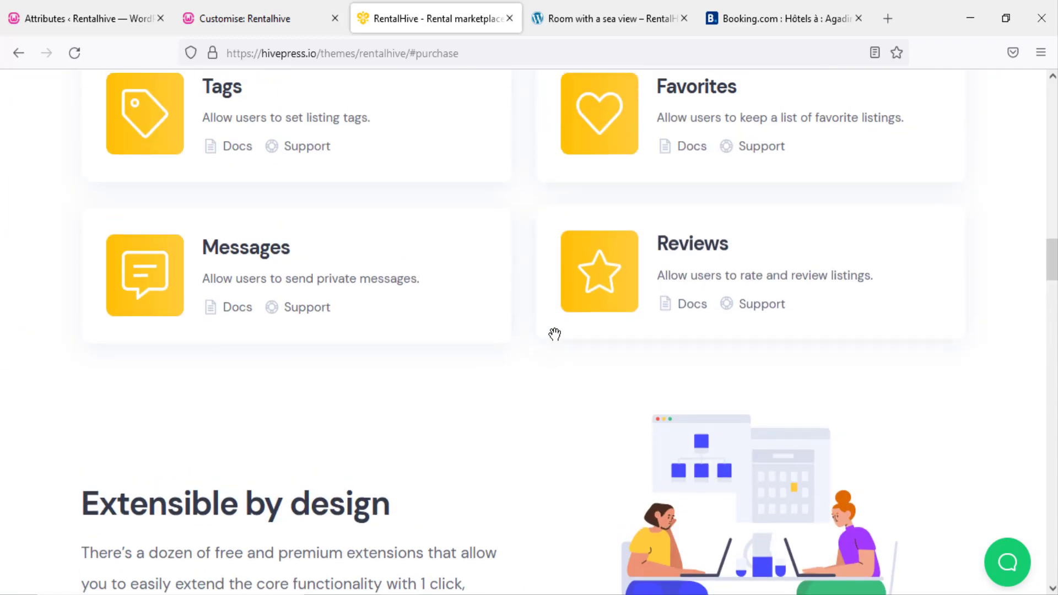
scroll(554, 333, up, 4)
scroll(484, 345, down, 3)
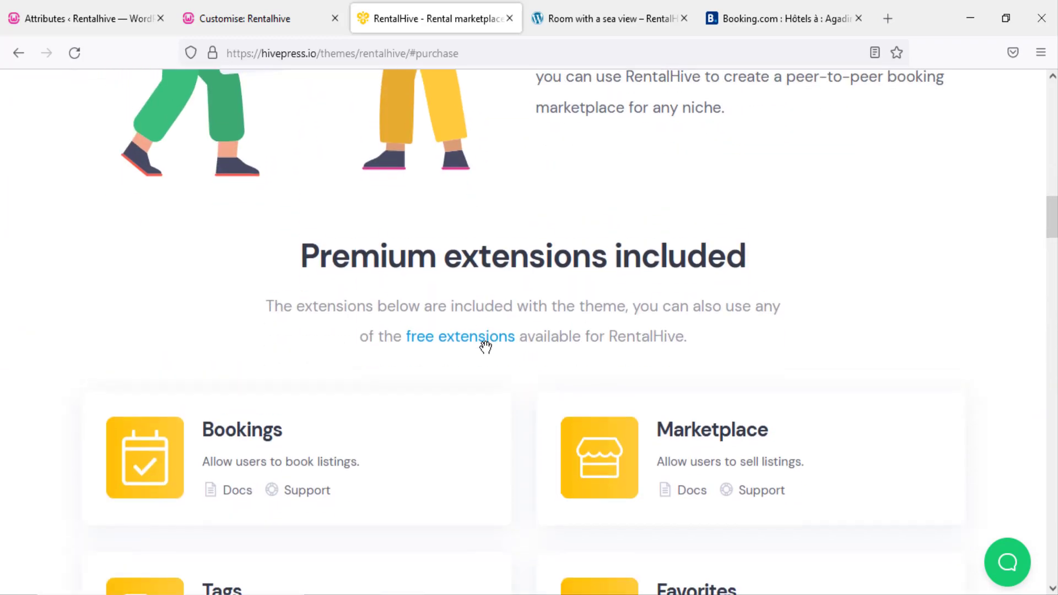
scroll(509, 351, up, 3)
scroll(683, 339, down, 7)
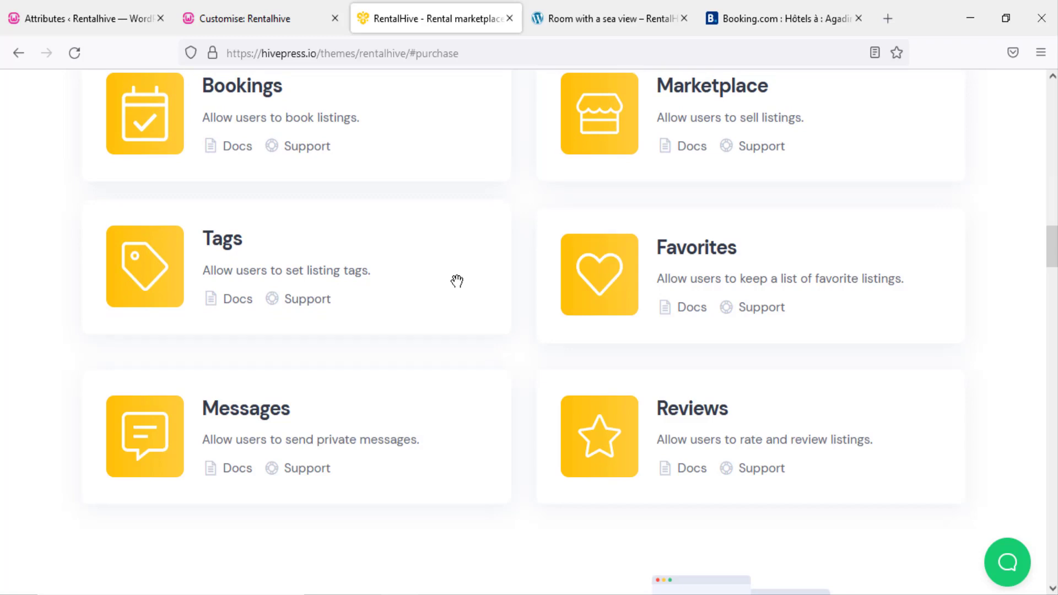
scroll(448, 282, up, 2)
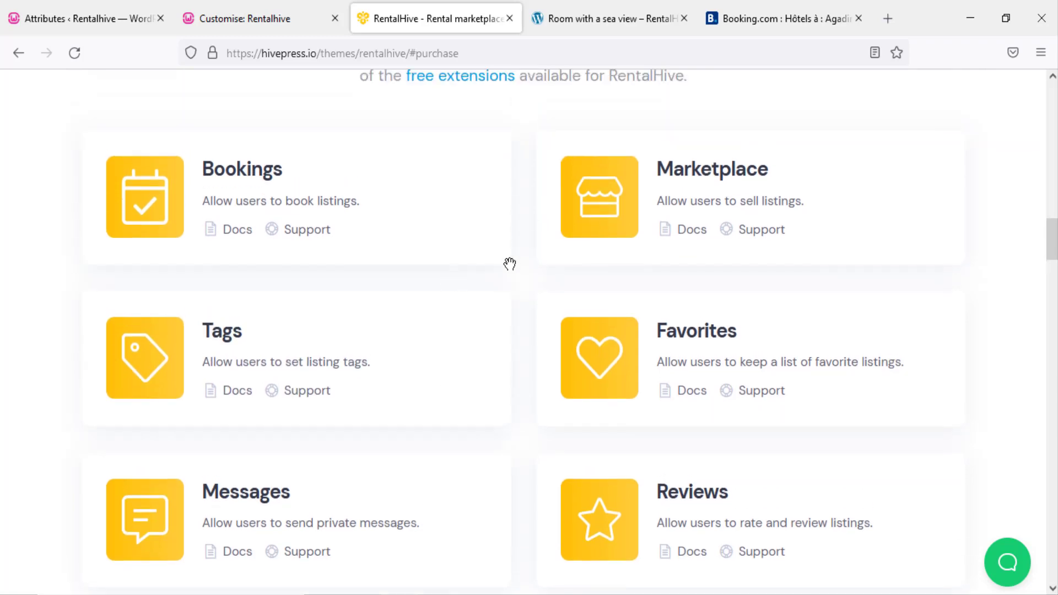
scroll(510, 265, up, 2)
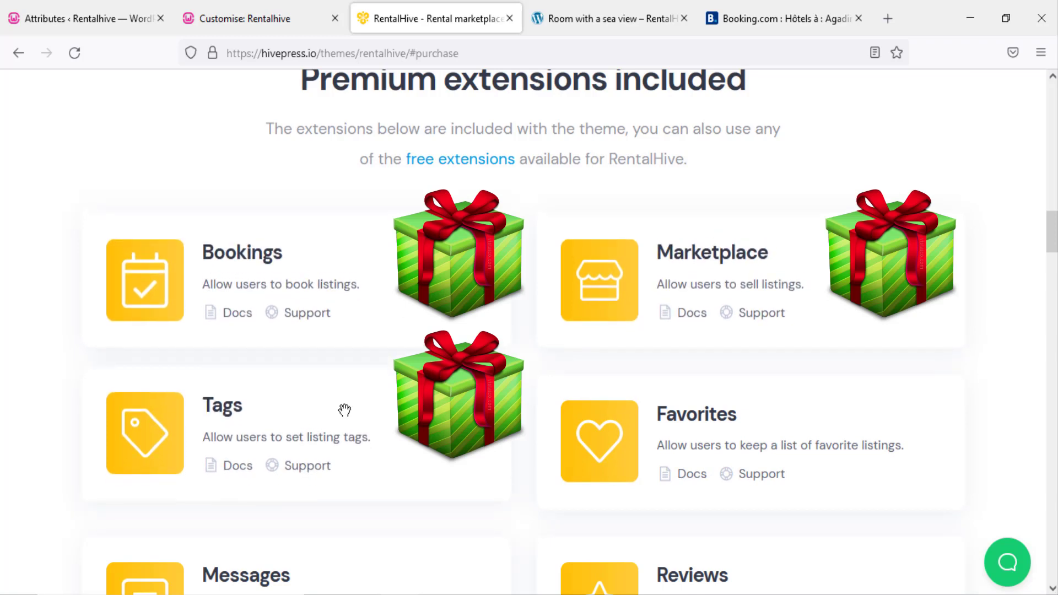
scroll(346, 408, down, 3)
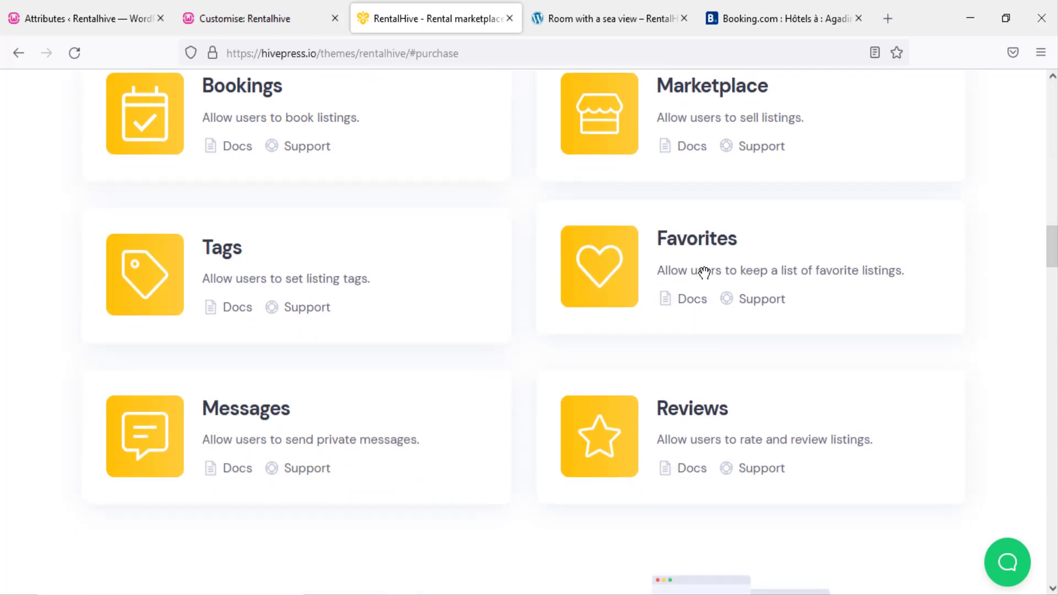
- Open the HivePress Extensions page and highlight the prices of the Bookings and Marketplace extensions
scroll(427, 290, up, 5)
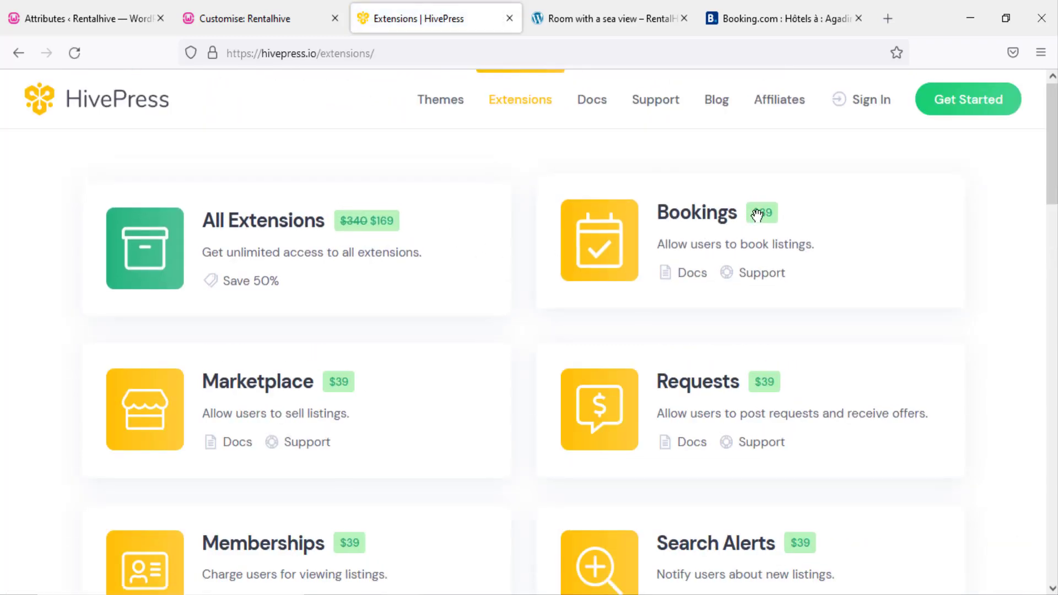
drag(757, 215, 769, 214)
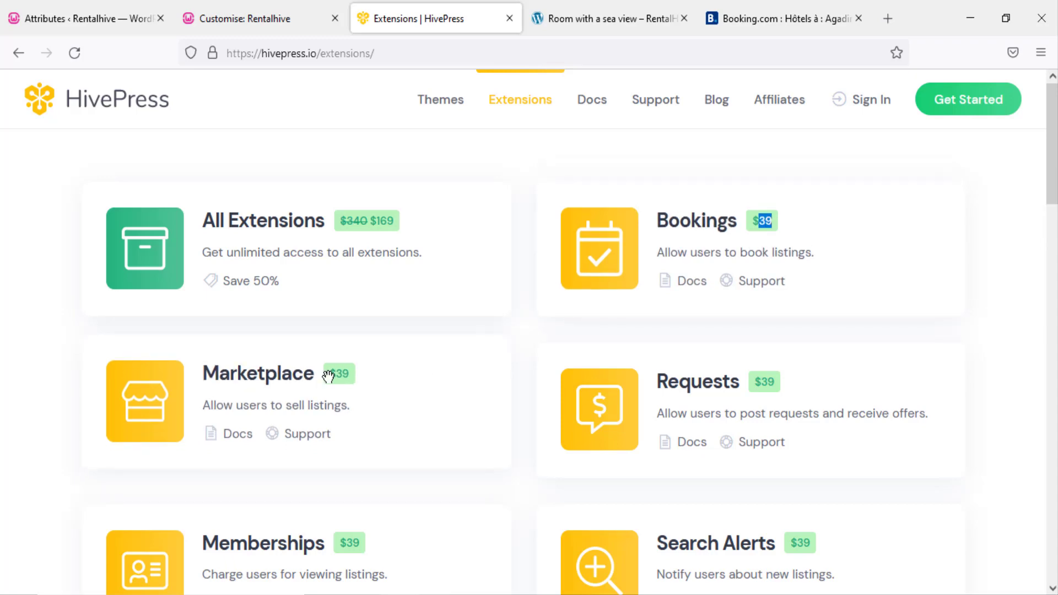
drag(329, 375, 354, 373)
- Highlight the Tags extension's price and check the pricing of the remaining extensions, including Favorites, Messages, Geolocation and Reviews
scroll(358, 373, down, 5)
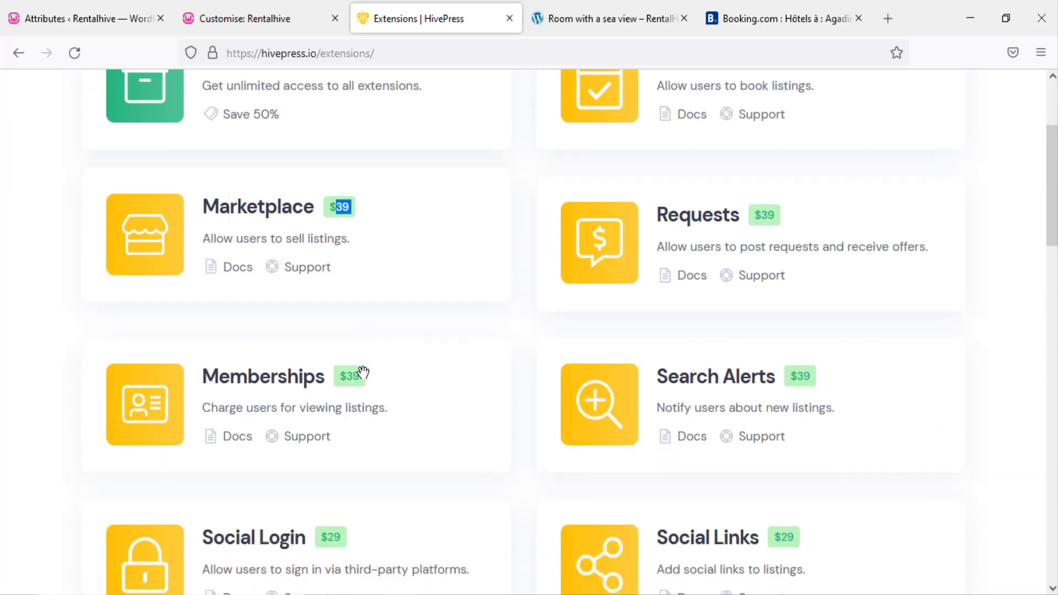
scroll(362, 372, down, 6)
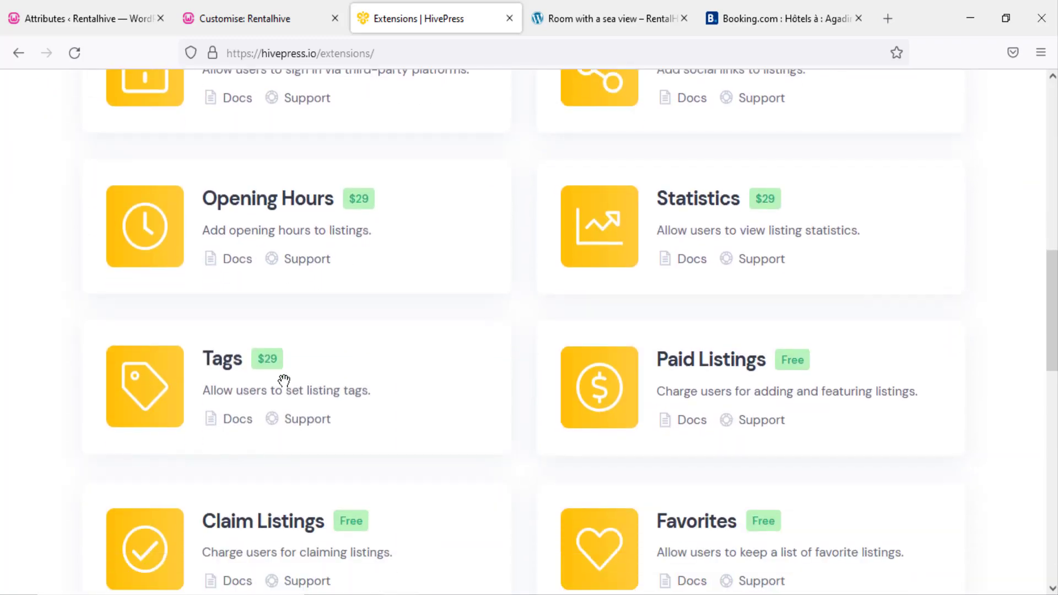
drag(264, 351, 303, 358)
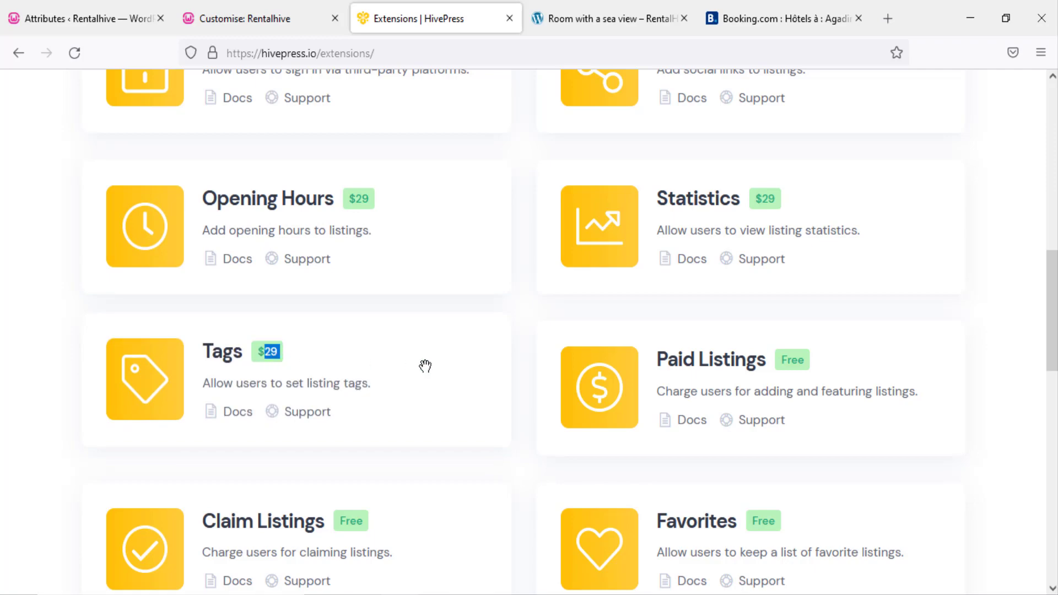
scroll(425, 365, down, 5)
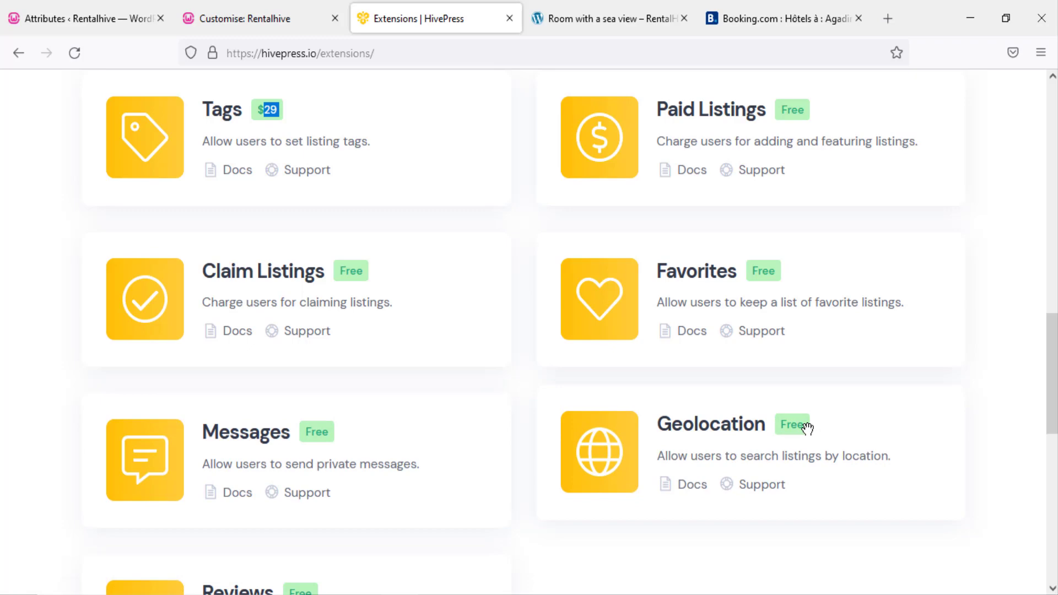
scroll(804, 427, down, 3)
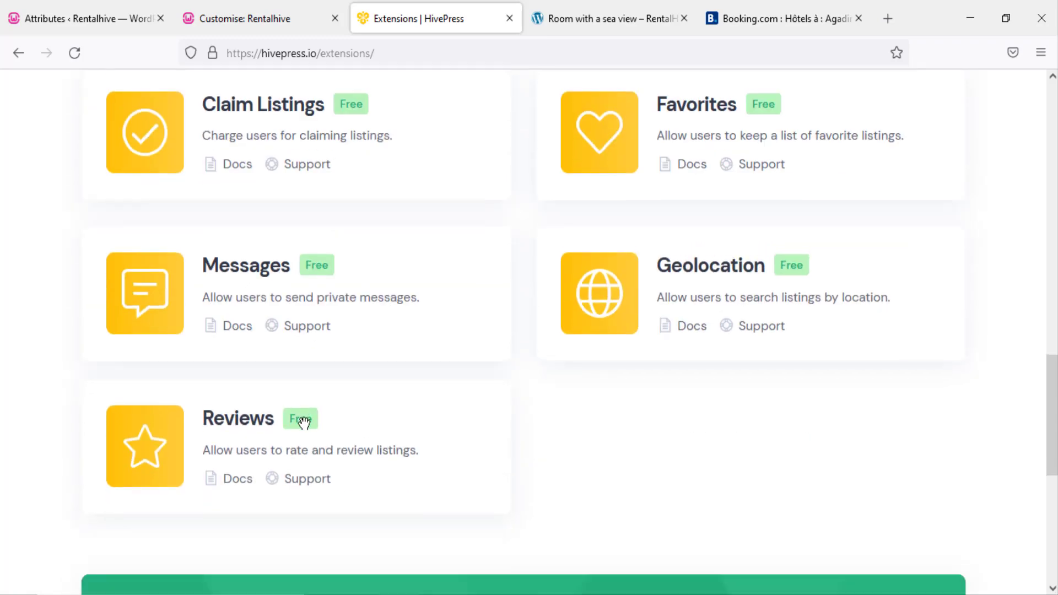
- Go back from the Extensions page to the RentalHive theme page and review its included premium extensions
scroll(439, 444, up, 13)
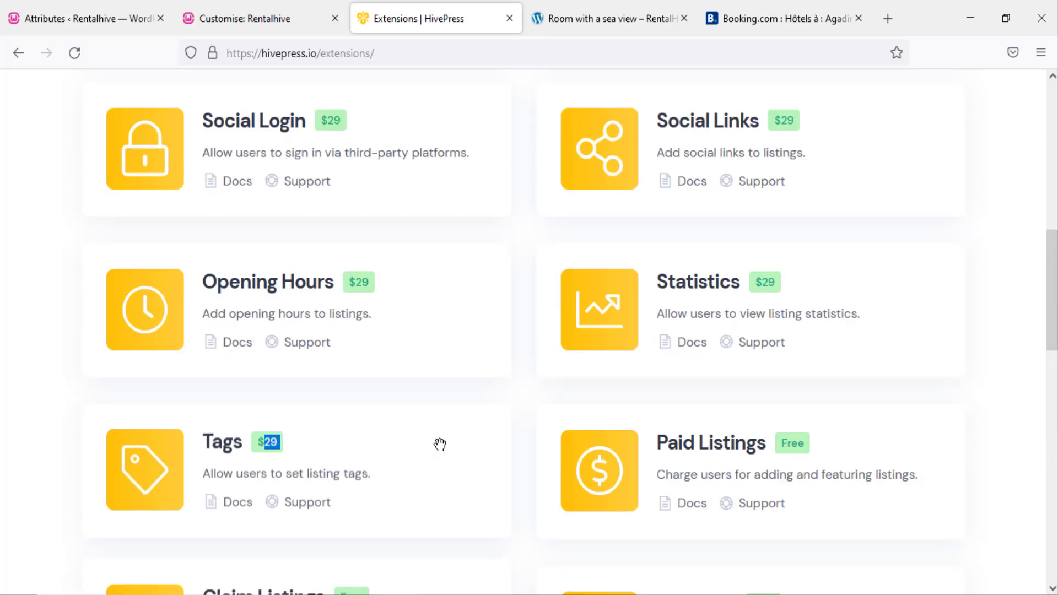
scroll(439, 444, up, 6)
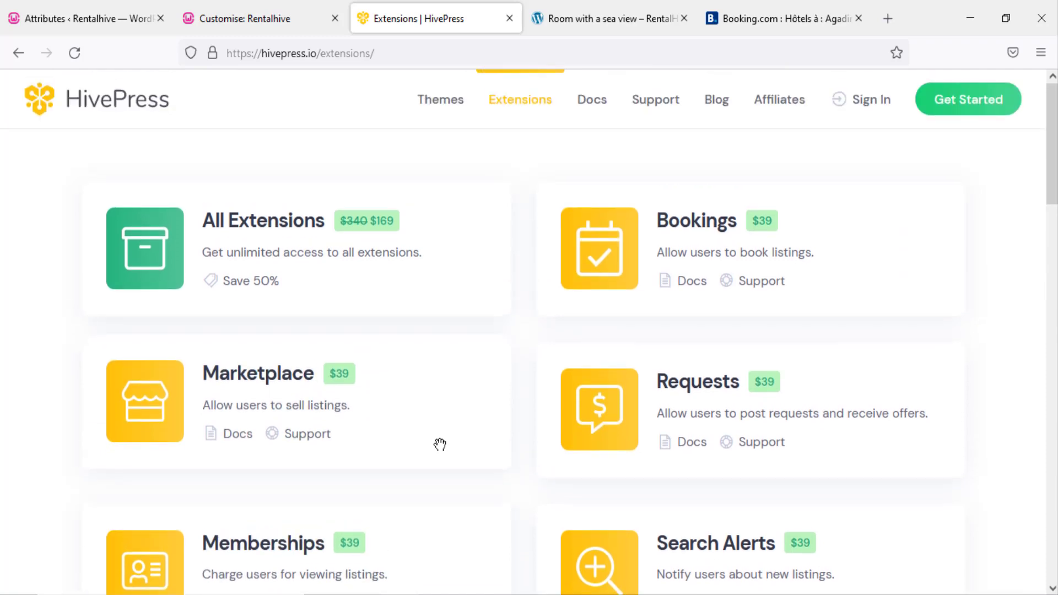
click(19, 53)
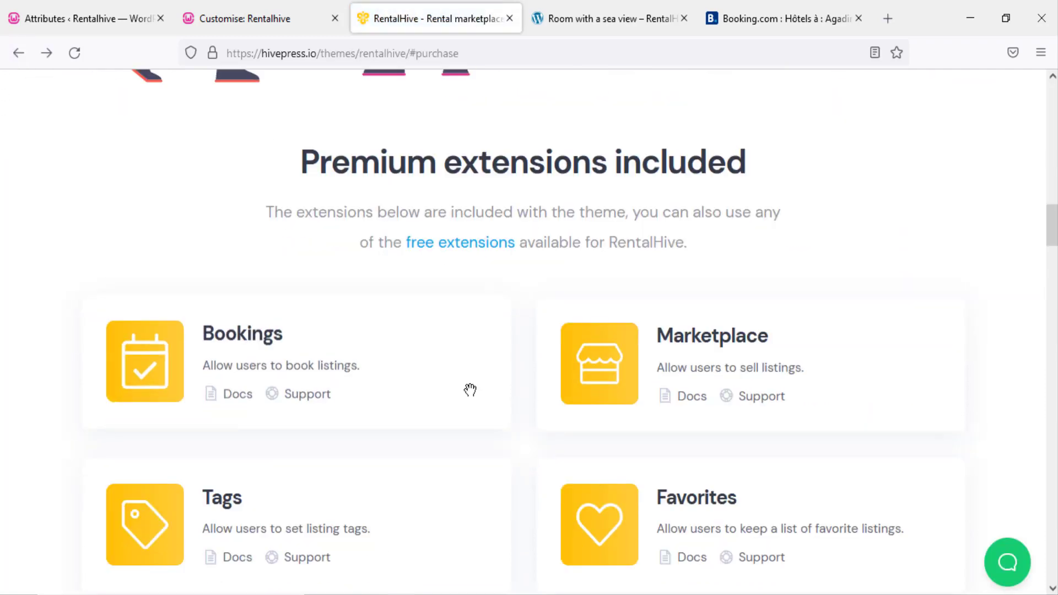
scroll(470, 390, down, 3)
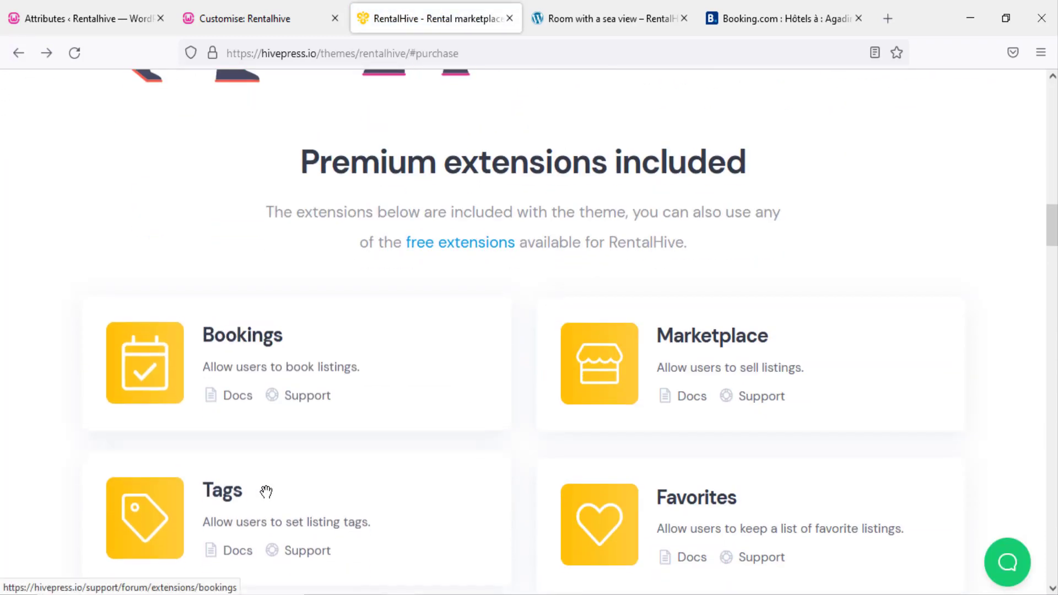
scroll(267, 489, down, 1)
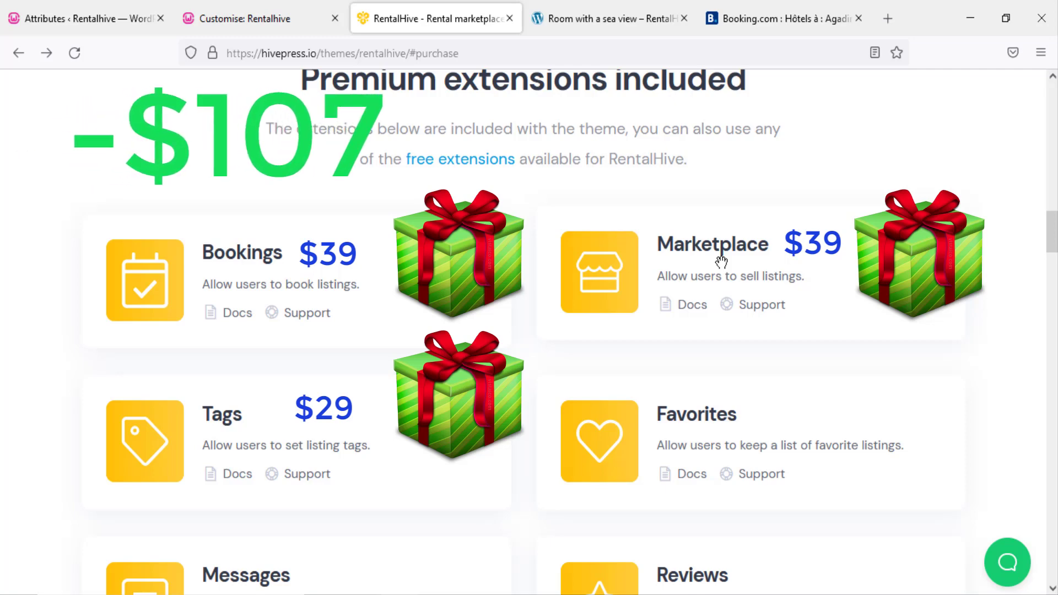
- Compare the demo listing's attributes and photos on the Room with a sea view page with the site's listing Attributes list
click(551, 18)
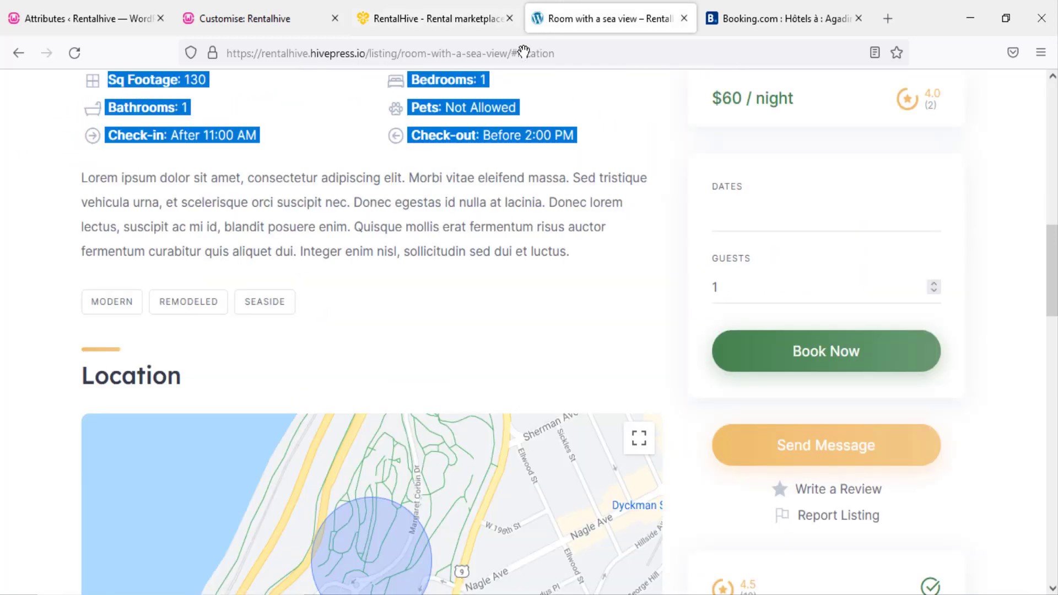
scroll(170, 280, up, 7)
click(76, 20)
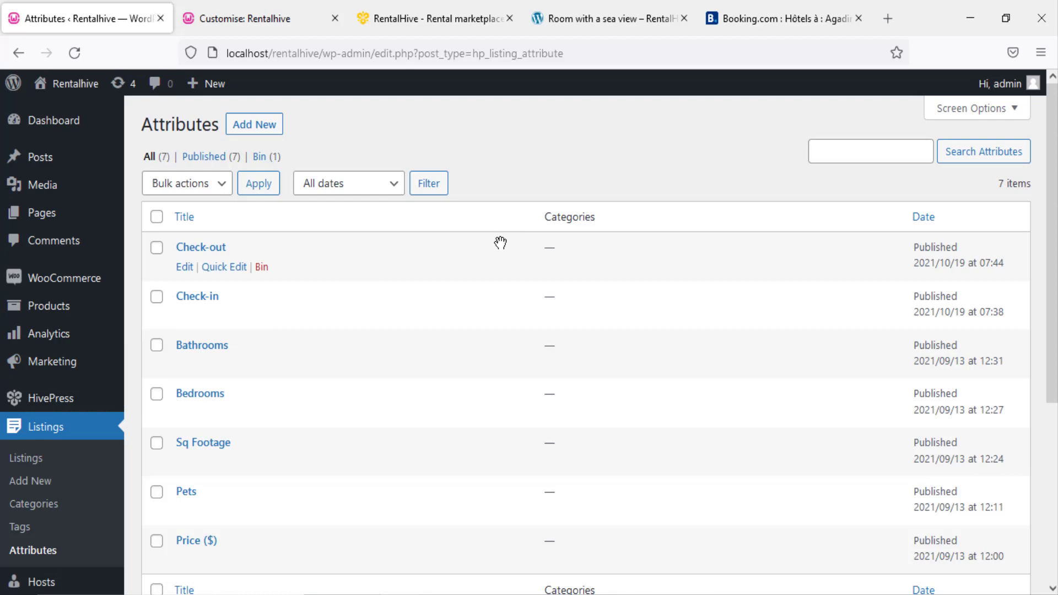
click(573, 20)
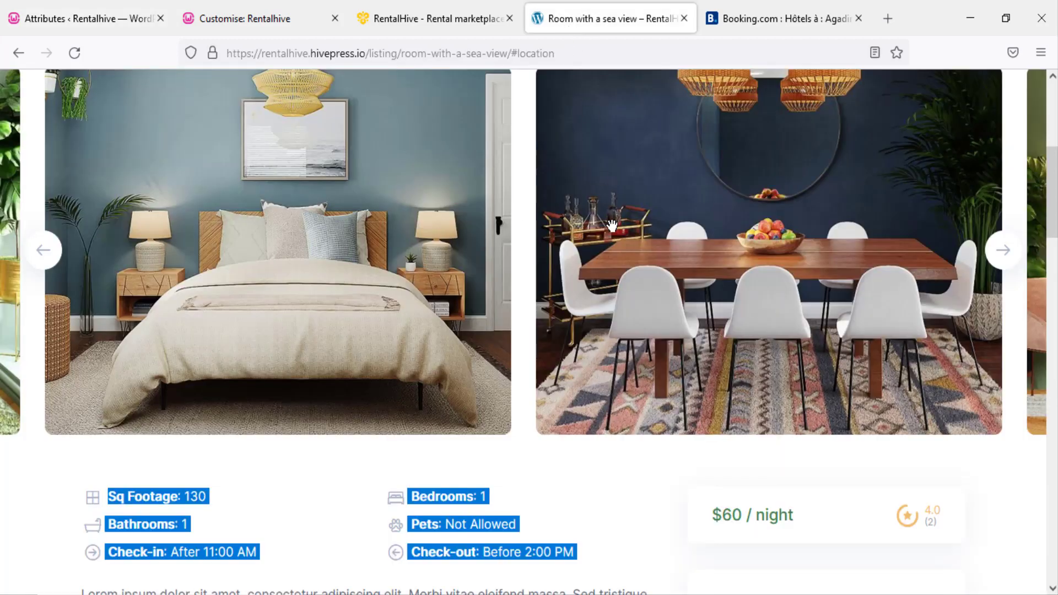
scroll(612, 225, up, 5)
scroll(611, 226, up, 1)
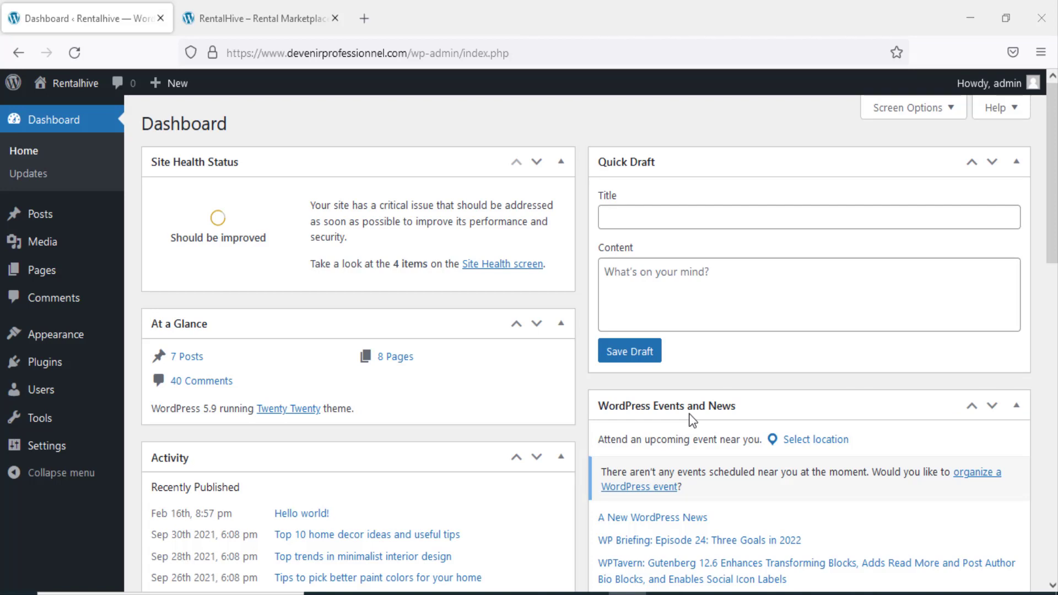
- View the RentalHive demo home page and return to the WordPress dashboard
click(286, 29)
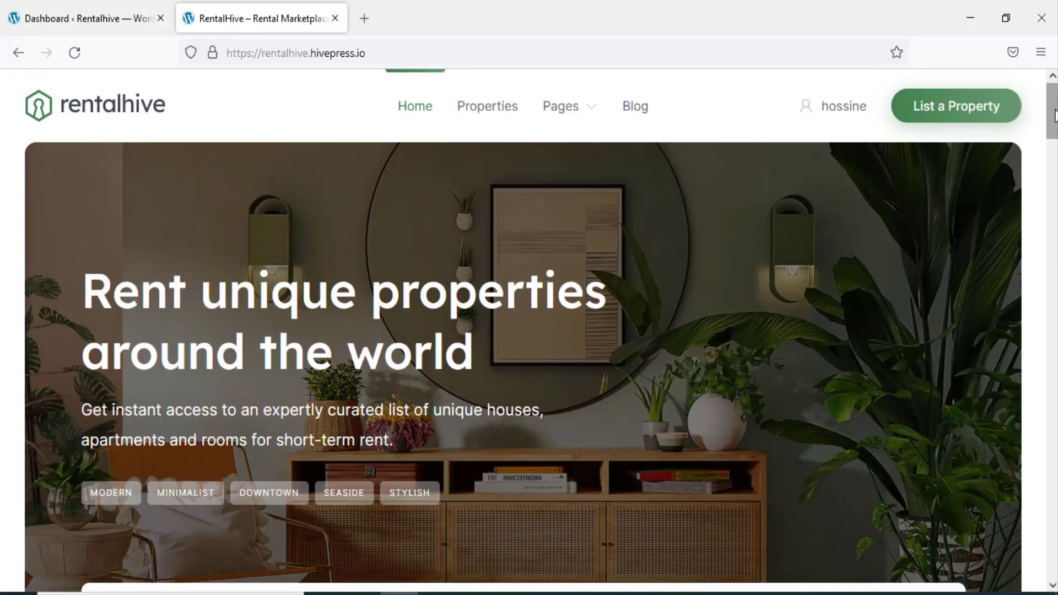
drag(1055, 110, 1056, 80)
click(70, 24)
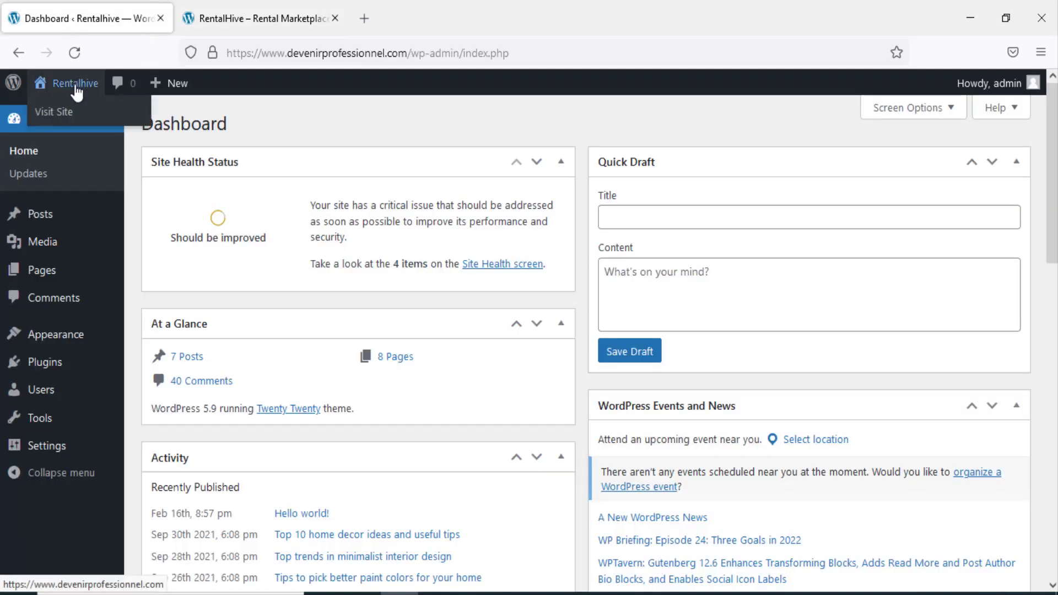
- Install the RentalHive theme from the rentalhive.zip file and activate it
mouse_move(56, 347)
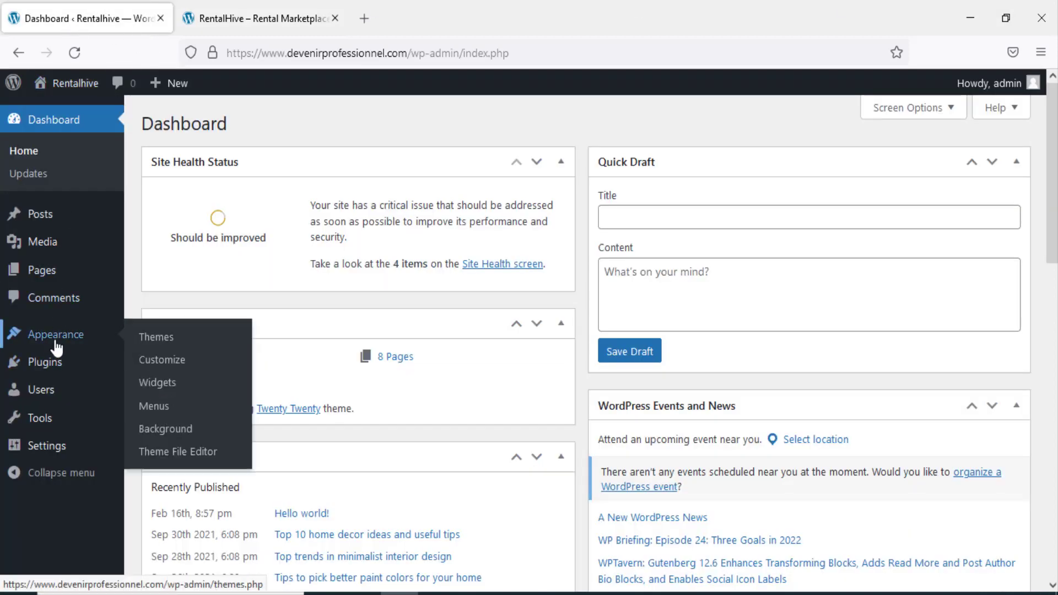
click(161, 343)
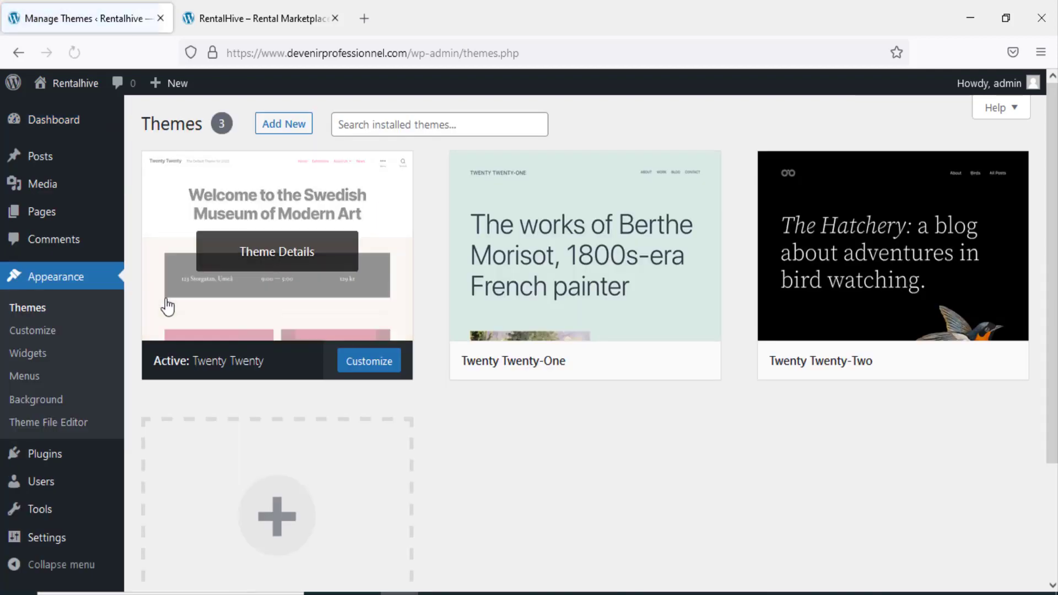
click(283, 130)
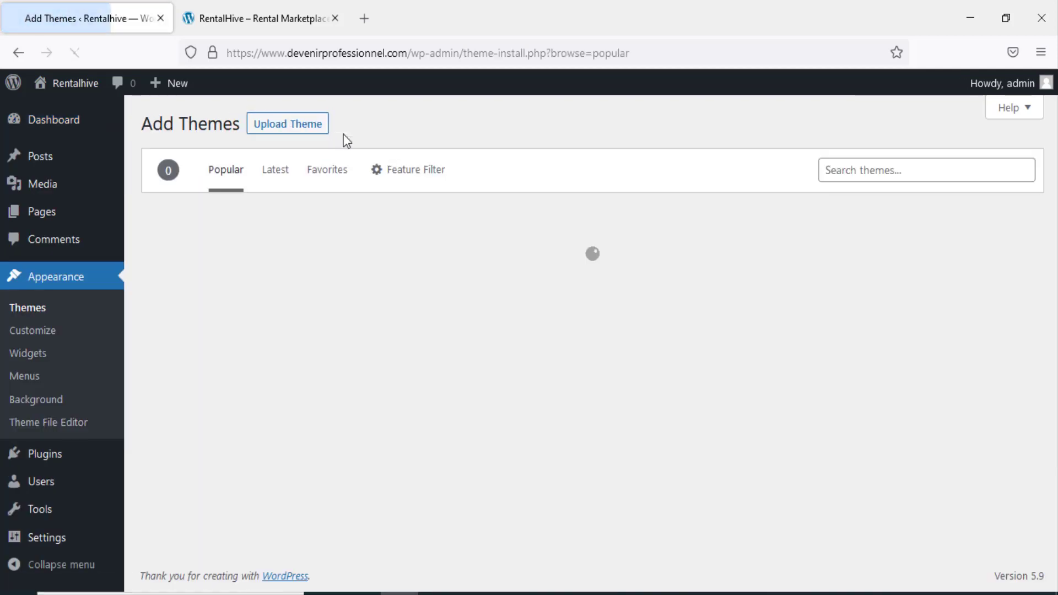
click(269, 129)
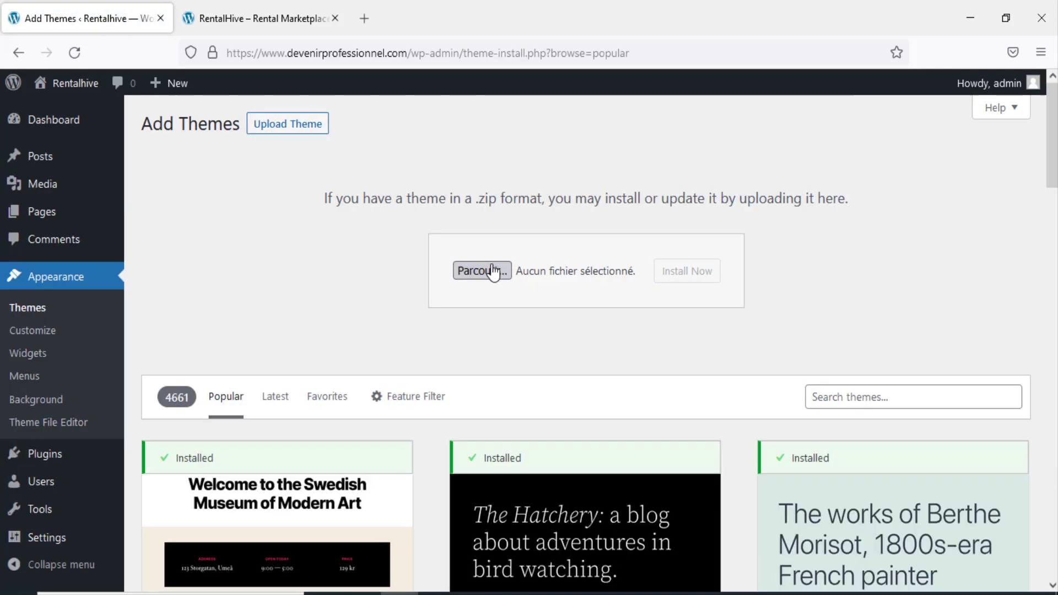
click(483, 270)
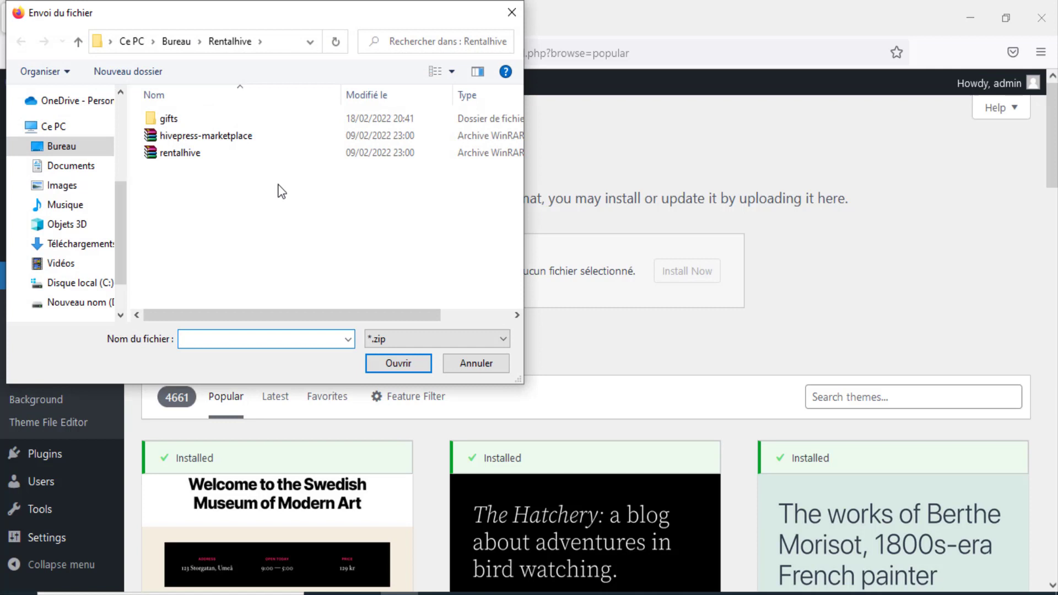
click(203, 157)
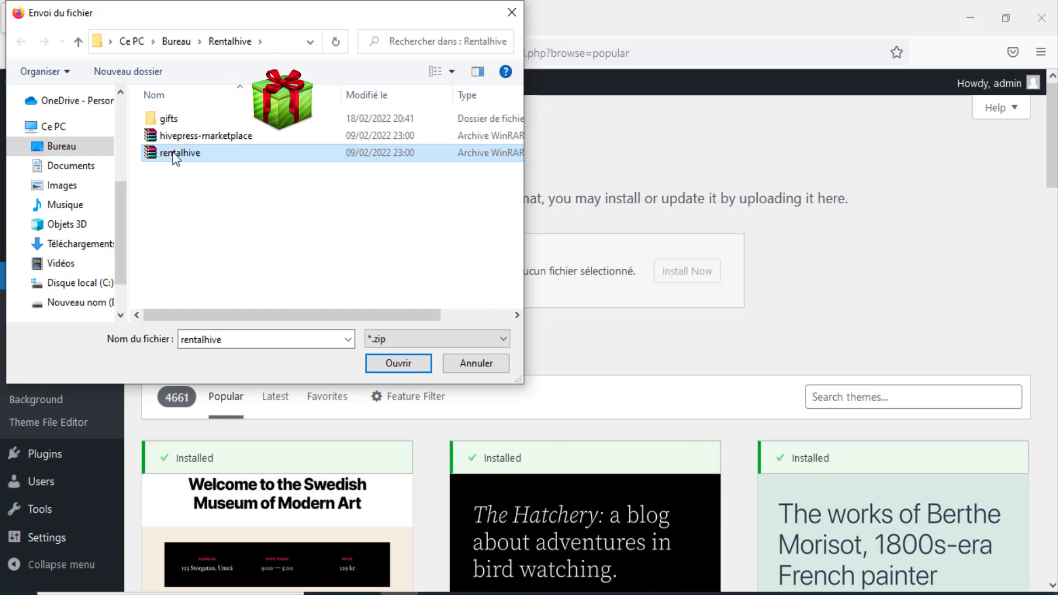
click(394, 362)
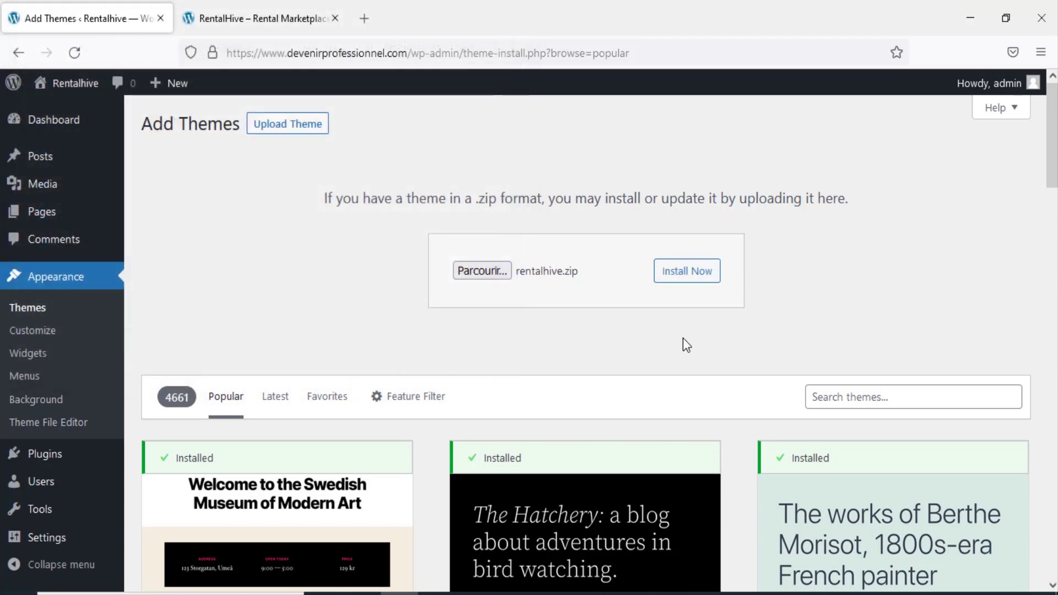
click(689, 286)
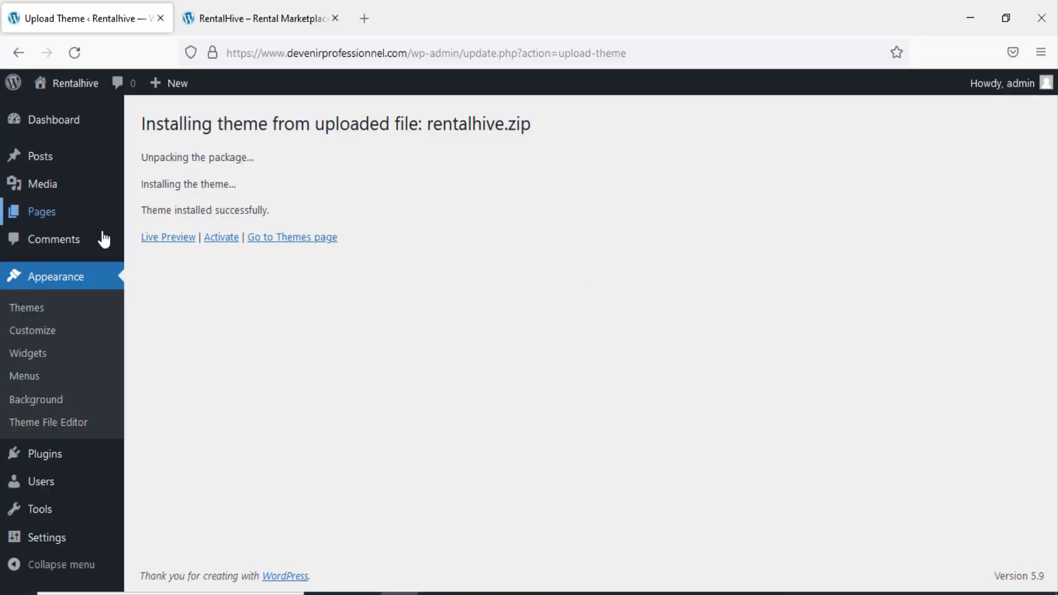
click(223, 239)
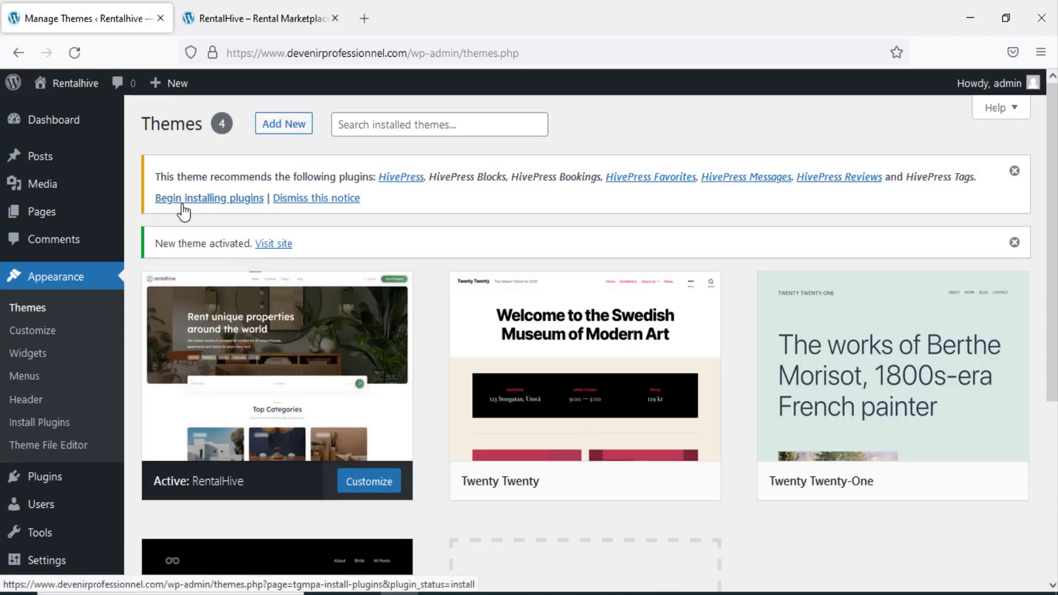
- Bulk install all seven plugins recommended by the theme, from HivePress and HivePress Blocks to HivePress Tags
click(255, 203)
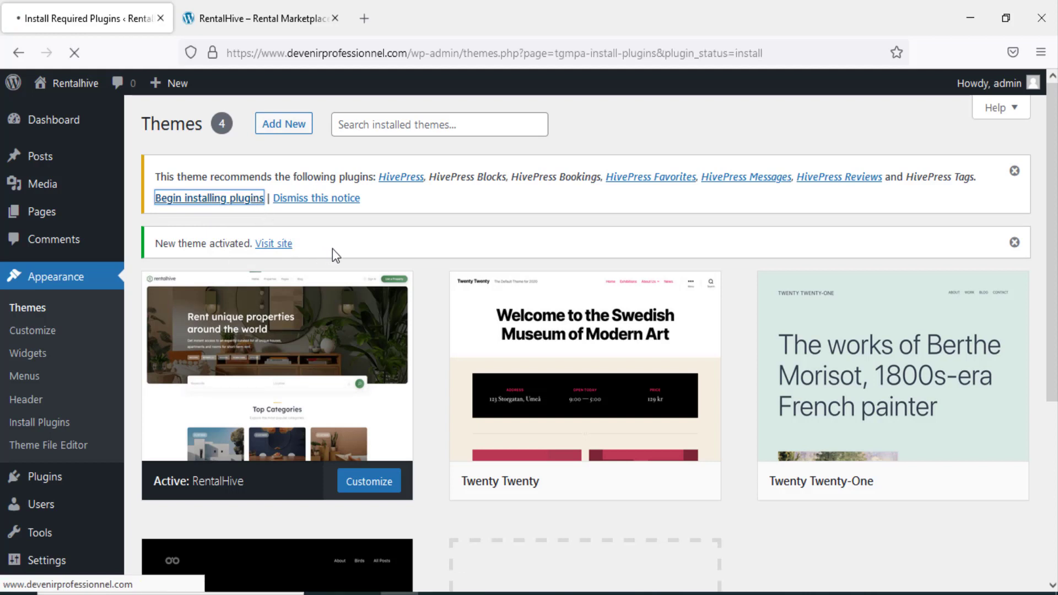
scroll(332, 249, down, 2)
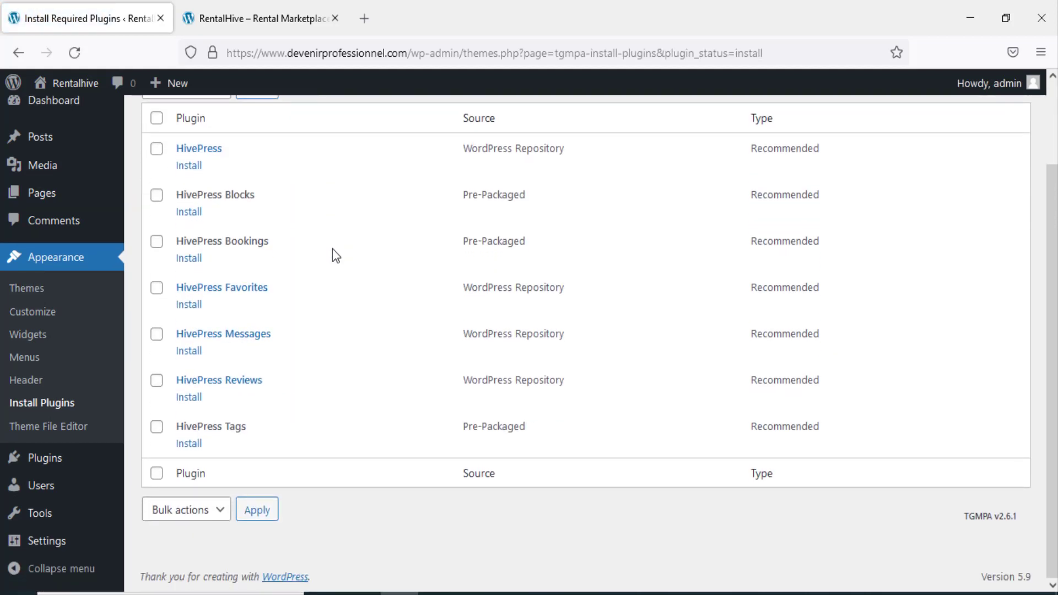
scroll(219, 227, up, 2)
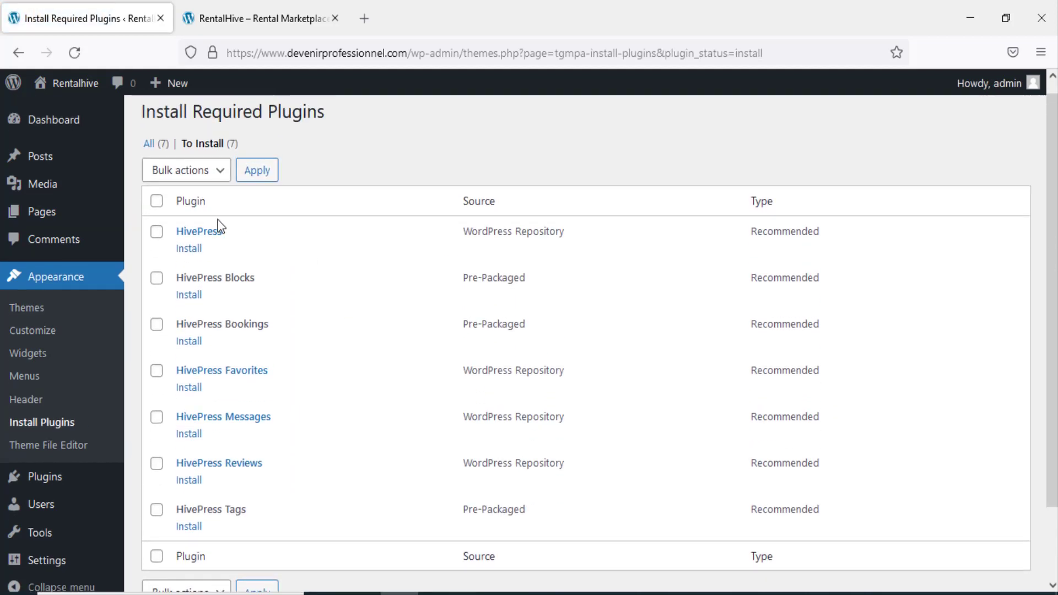
click(156, 201)
click(217, 170)
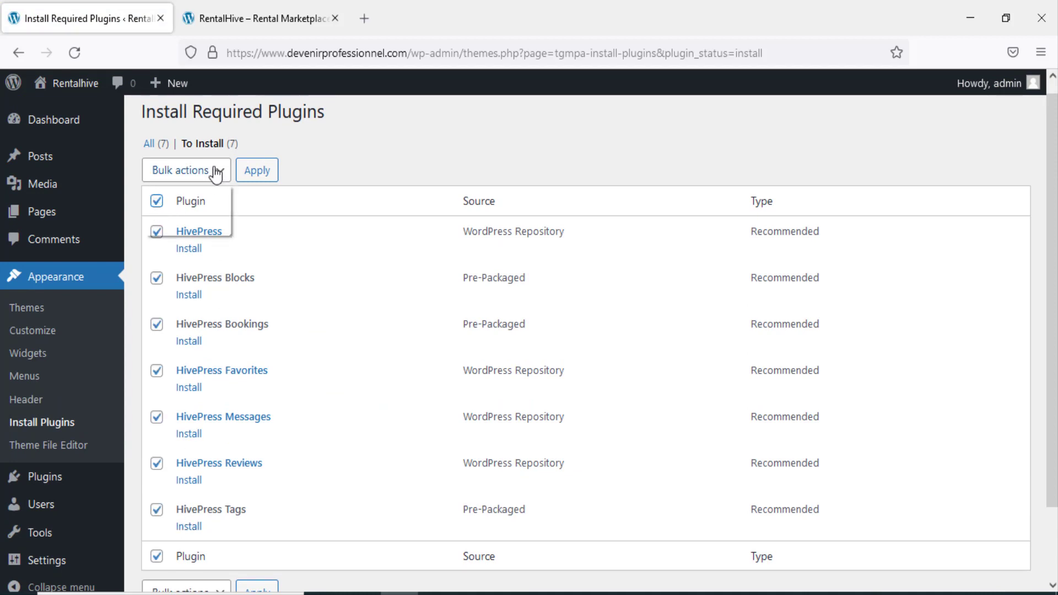
click(190, 217)
click(261, 171)
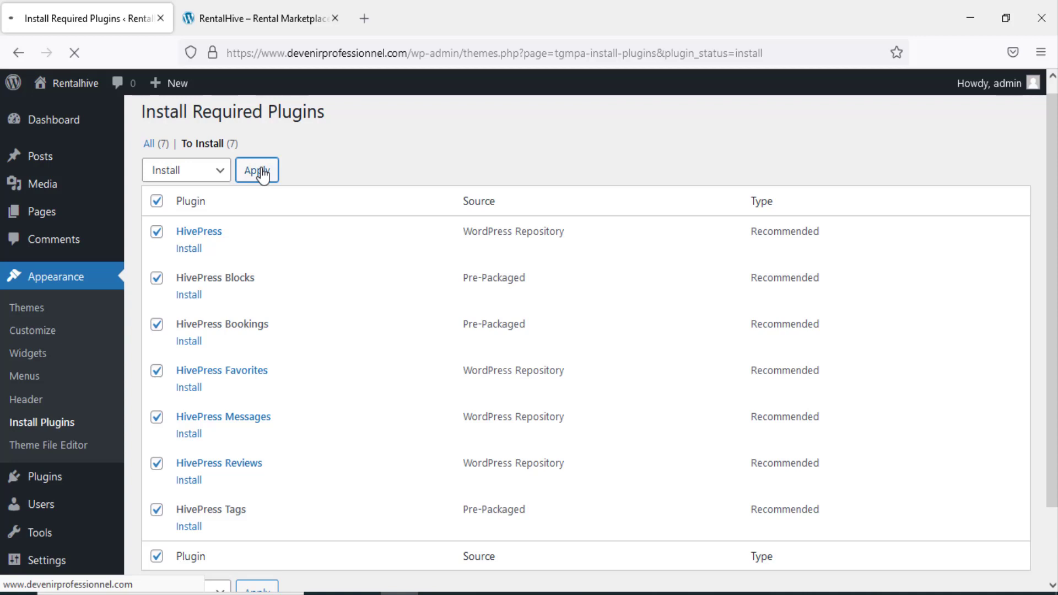
- Return to the required plugins installer and bulk activate all the installed HivePress plugins
scroll(263, 174, down, 5)
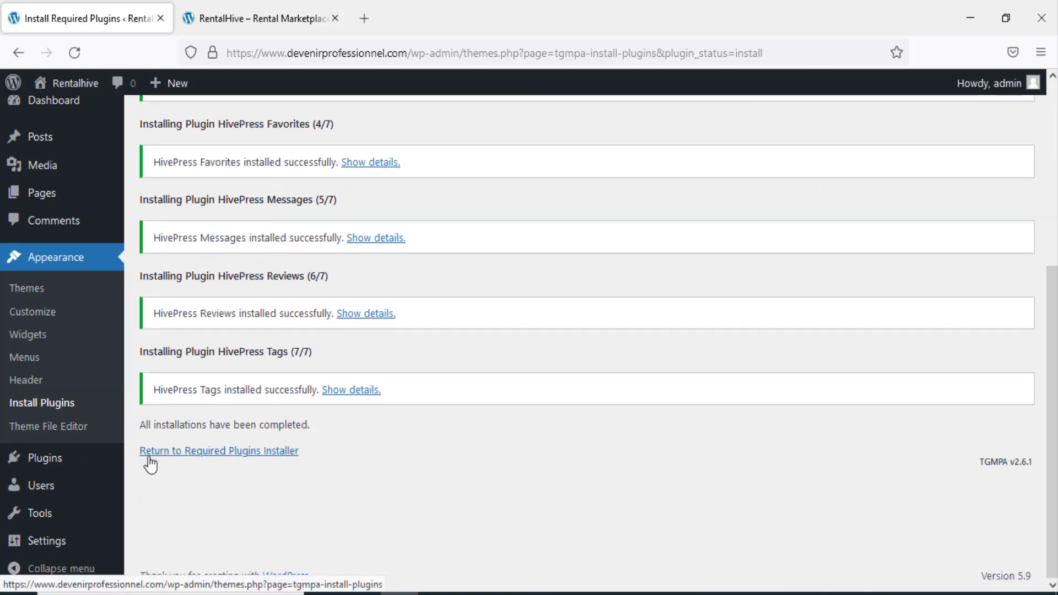
click(215, 453)
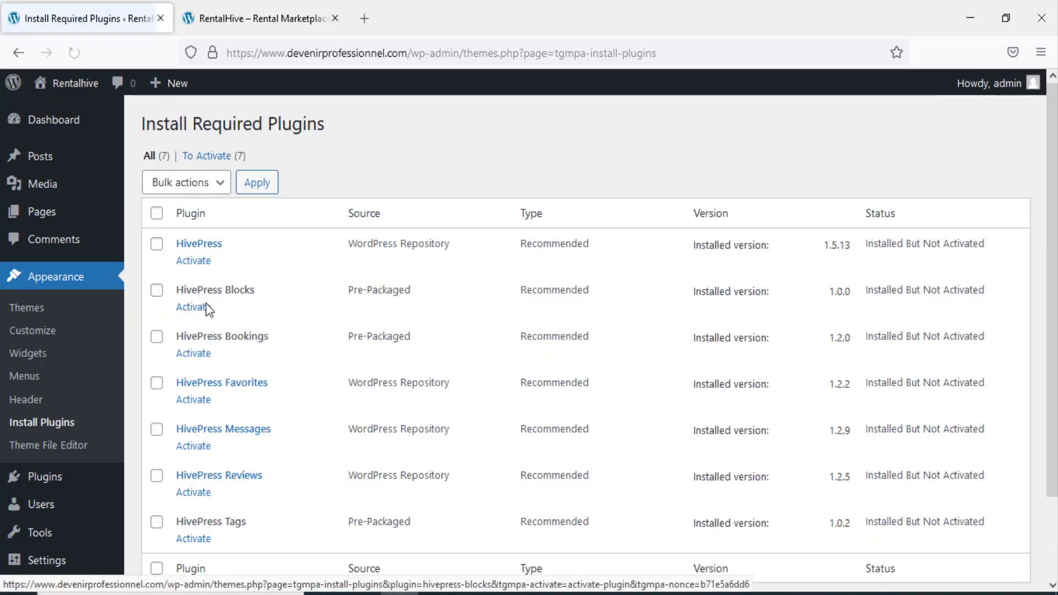
click(158, 214)
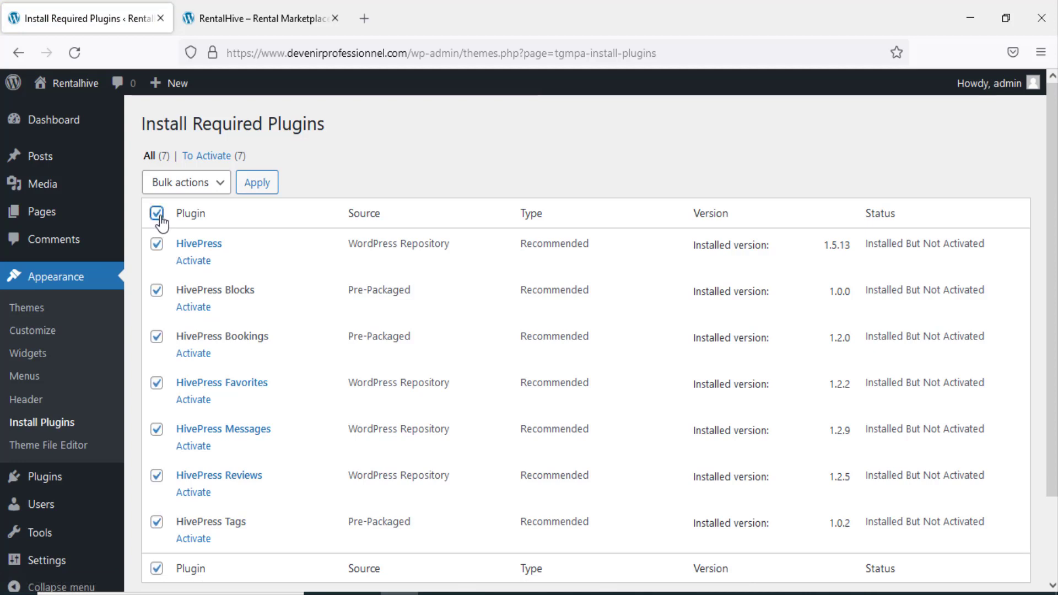
click(221, 183)
click(187, 277)
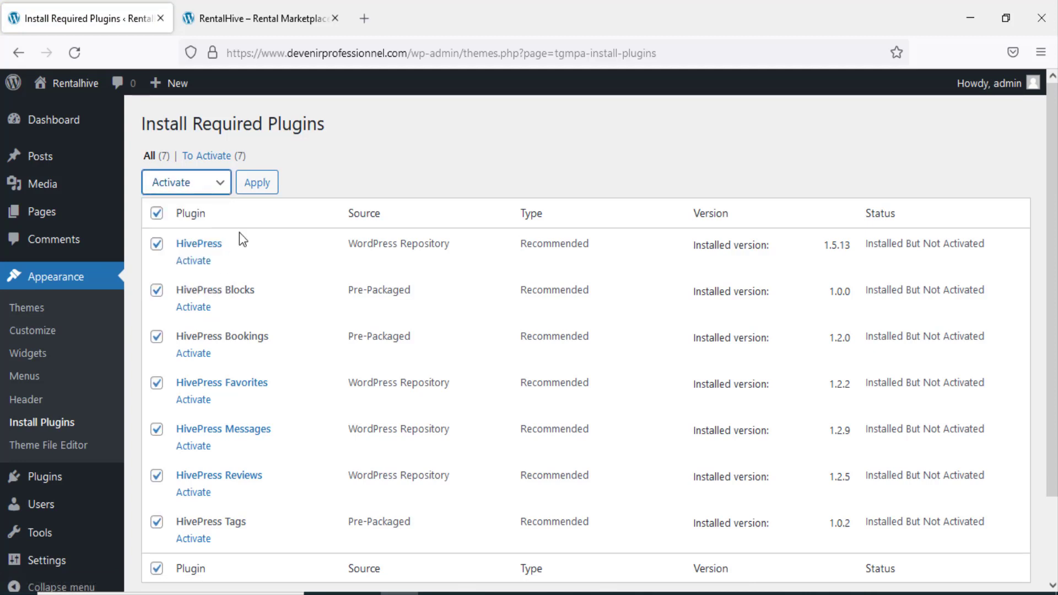
click(257, 183)
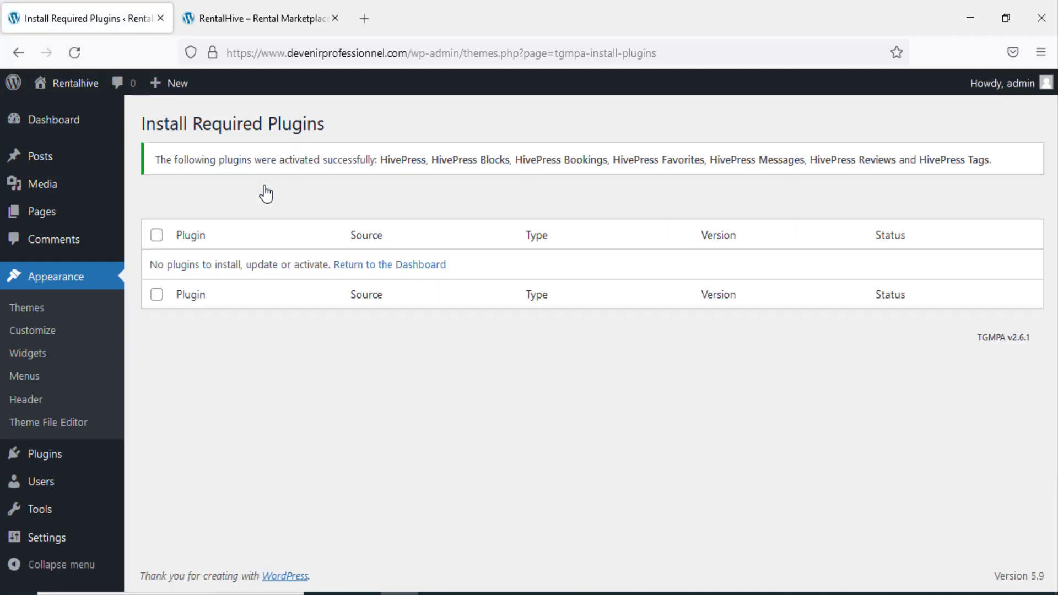
- Find the One Click Demo Import plugin by searching for "one click demo", then install and activate it
mouse_move(54, 453)
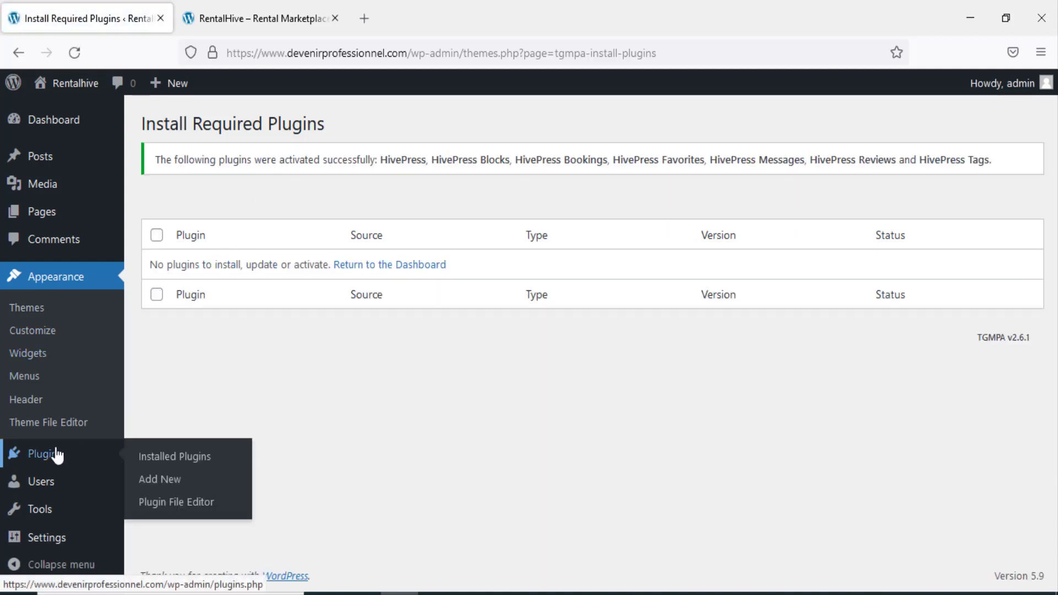
click(173, 480)
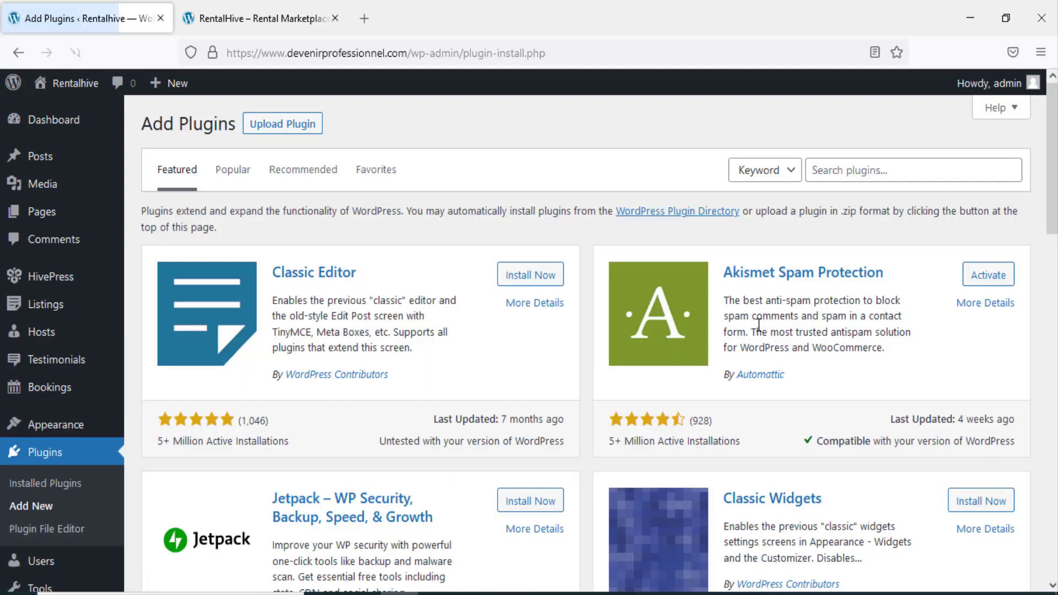
click(839, 173)
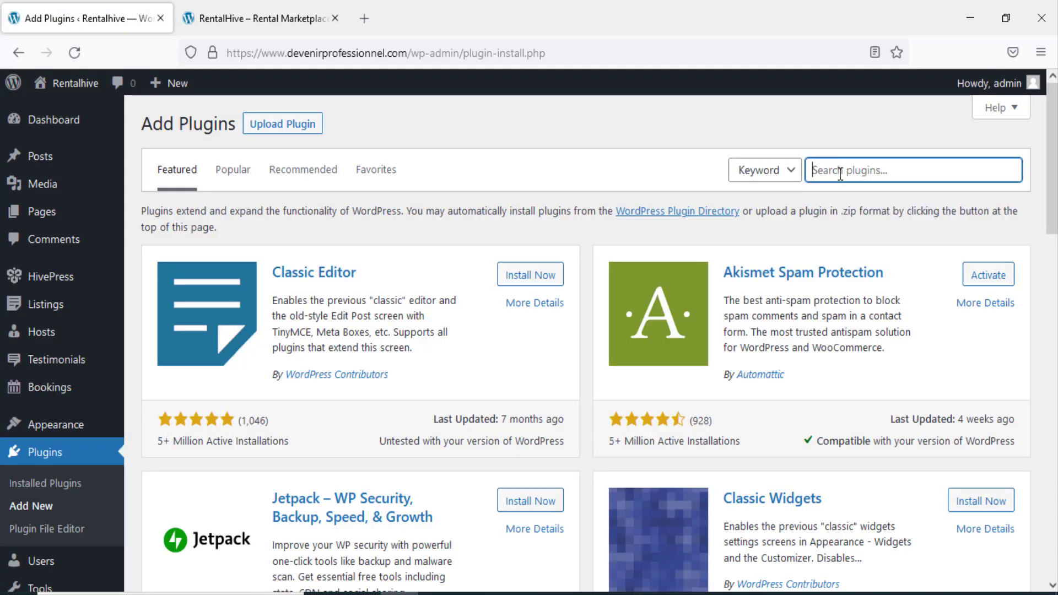
click(843, 191)
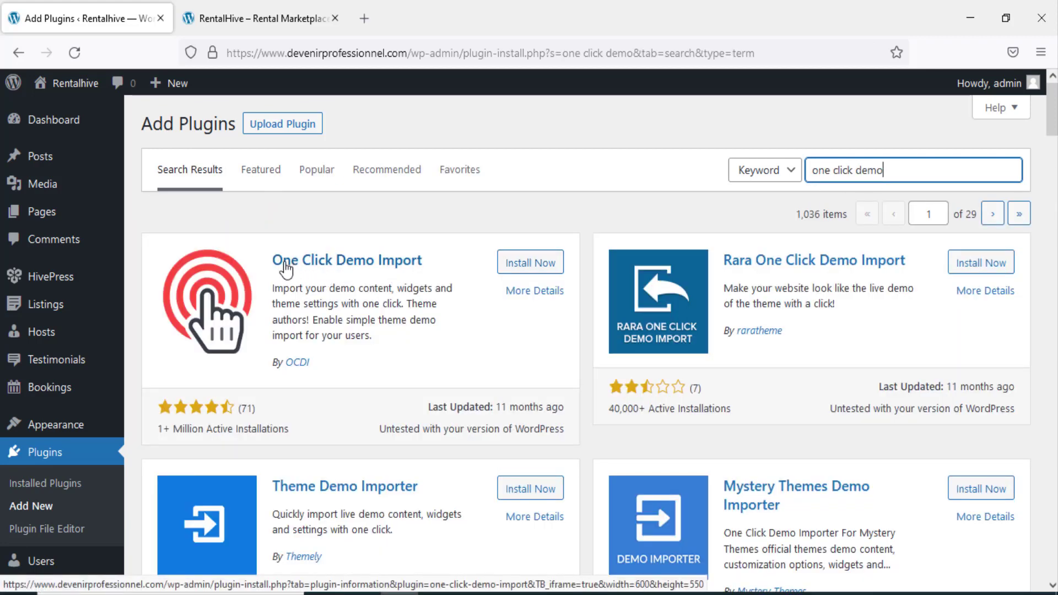
click(527, 270)
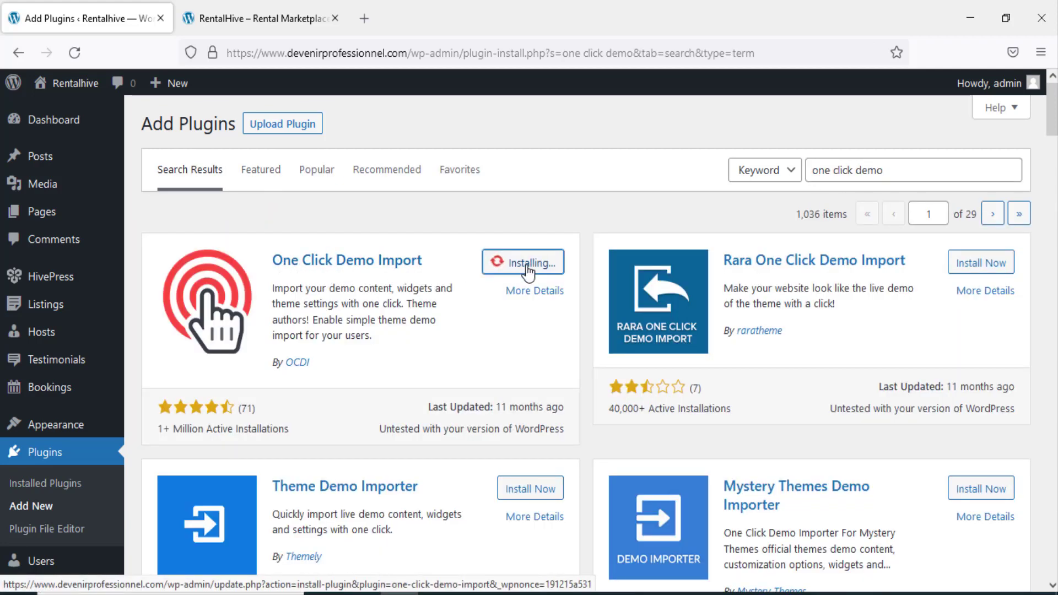
click(528, 270)
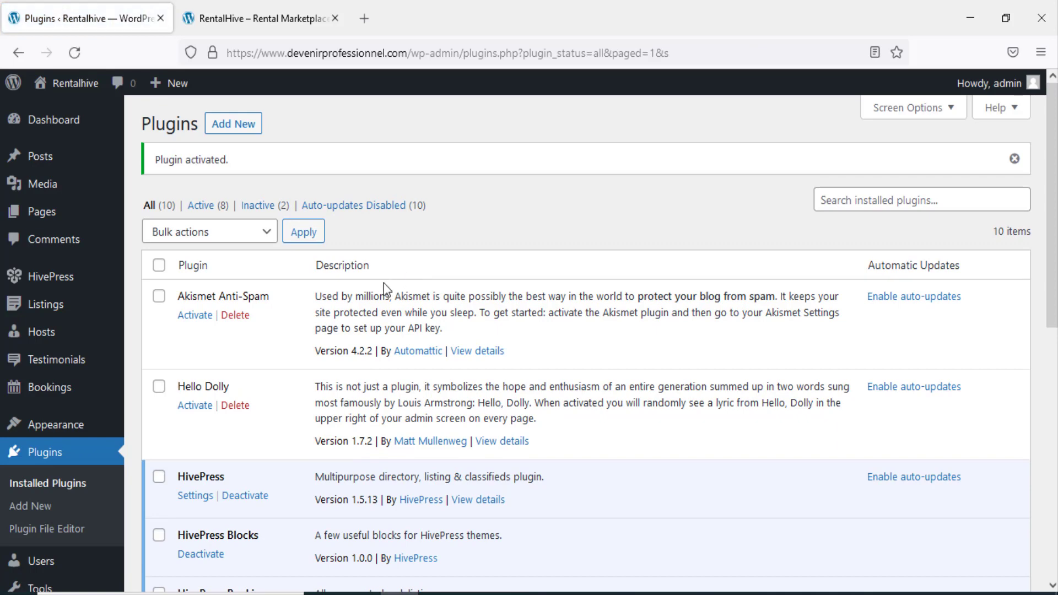
- Review the installed plugins and start importing the RentalHive demo data with One Click Demo Import
scroll(377, 283, down, 2)
scroll(372, 285, down, 2)
scroll(396, 327, down, 6)
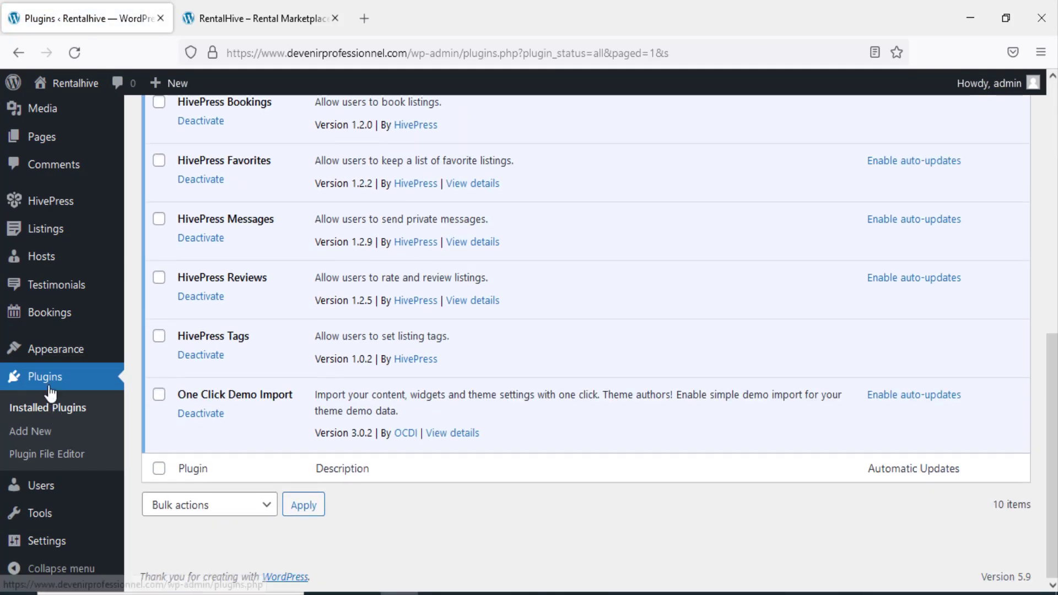
mouse_move(35, 354)
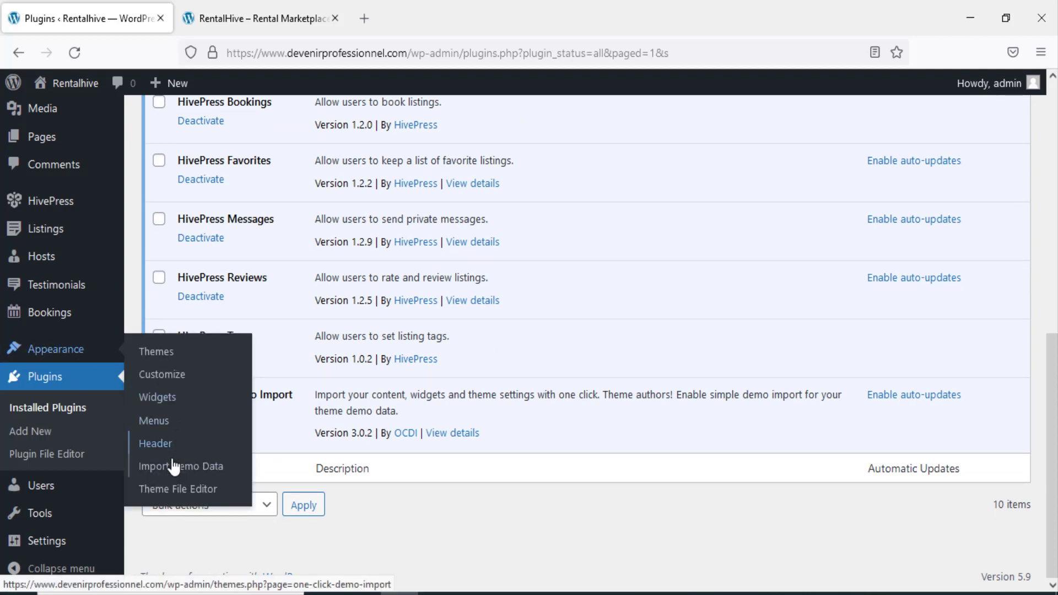
click(174, 468)
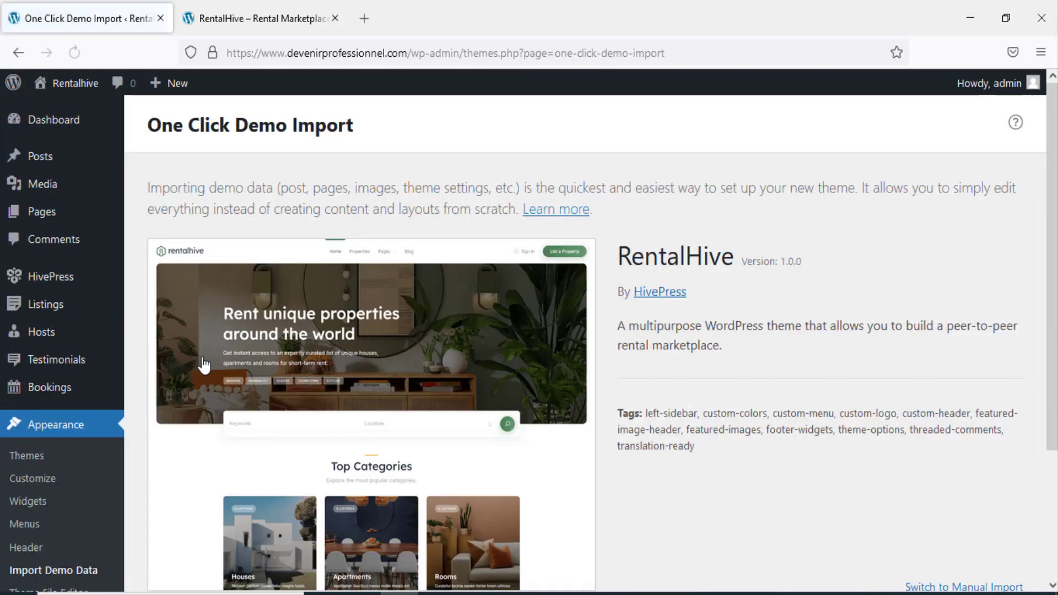
scroll(244, 367, down, 3)
click(219, 479)
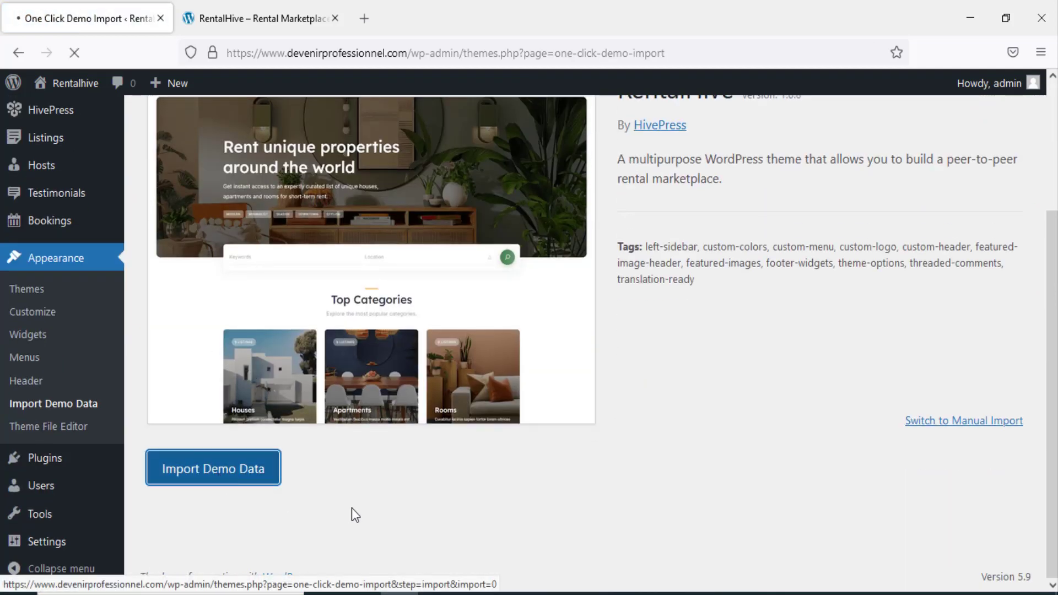
- Run the RentalHive demo import without the optional recommended plugins, and open the imported site in a new tab
scroll(351, 449, down, 4)
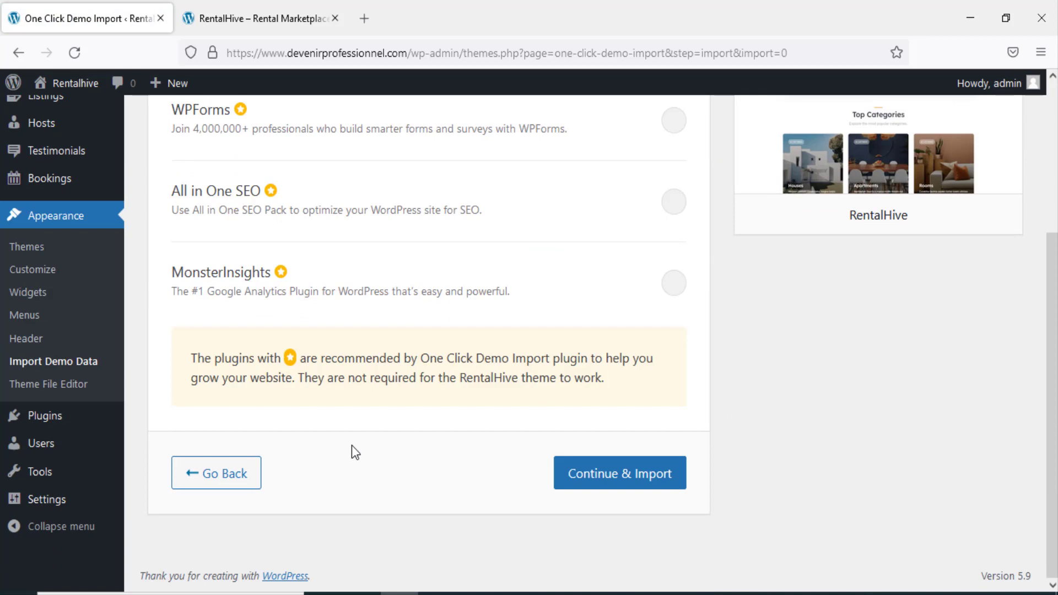
click(610, 485)
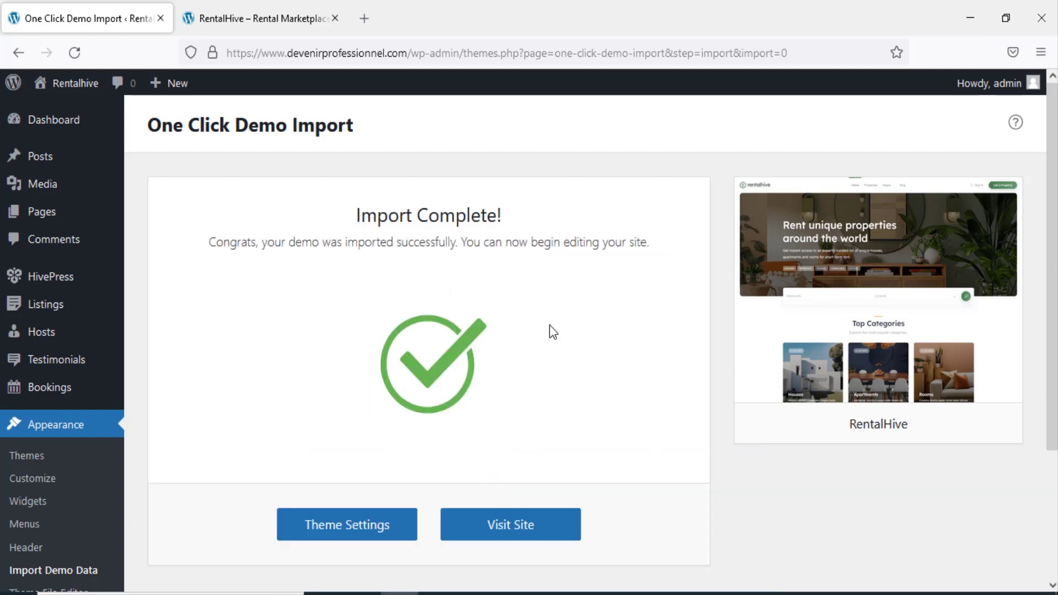
mouse_move(70, 83)
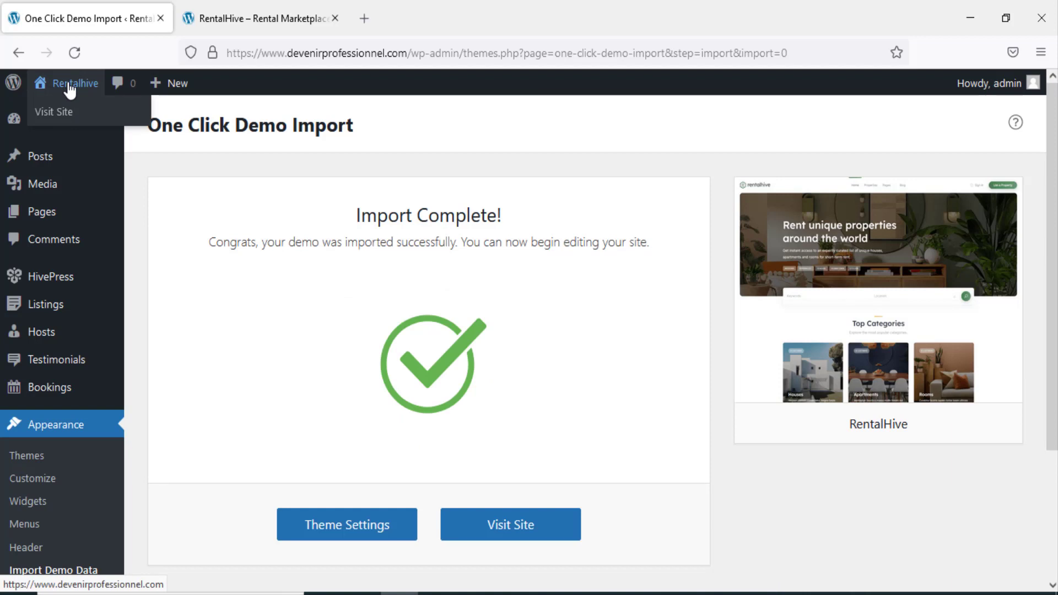
right_click(70, 116)
click(114, 127)
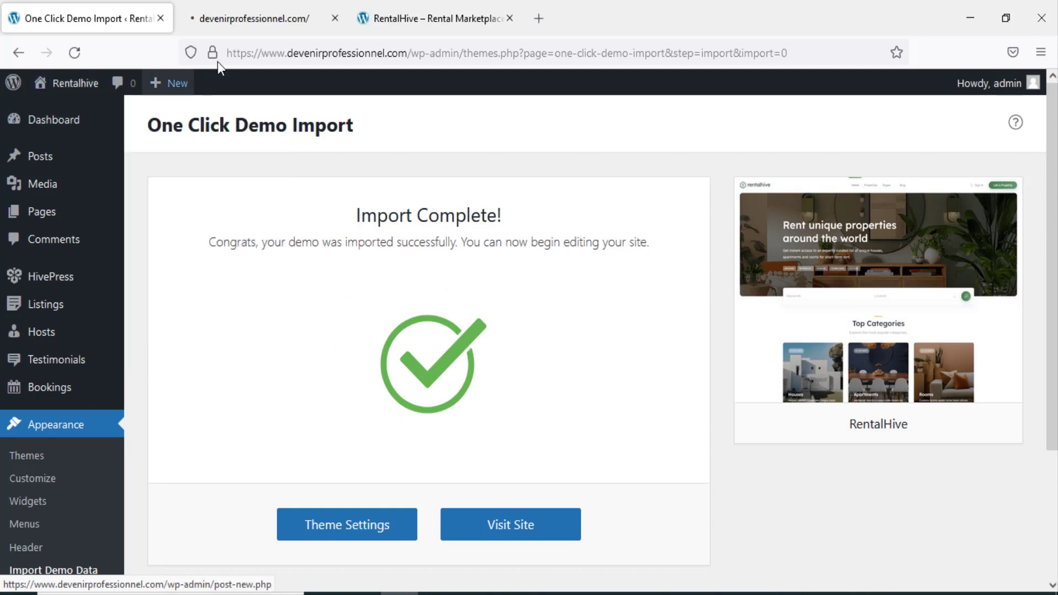
click(270, 22)
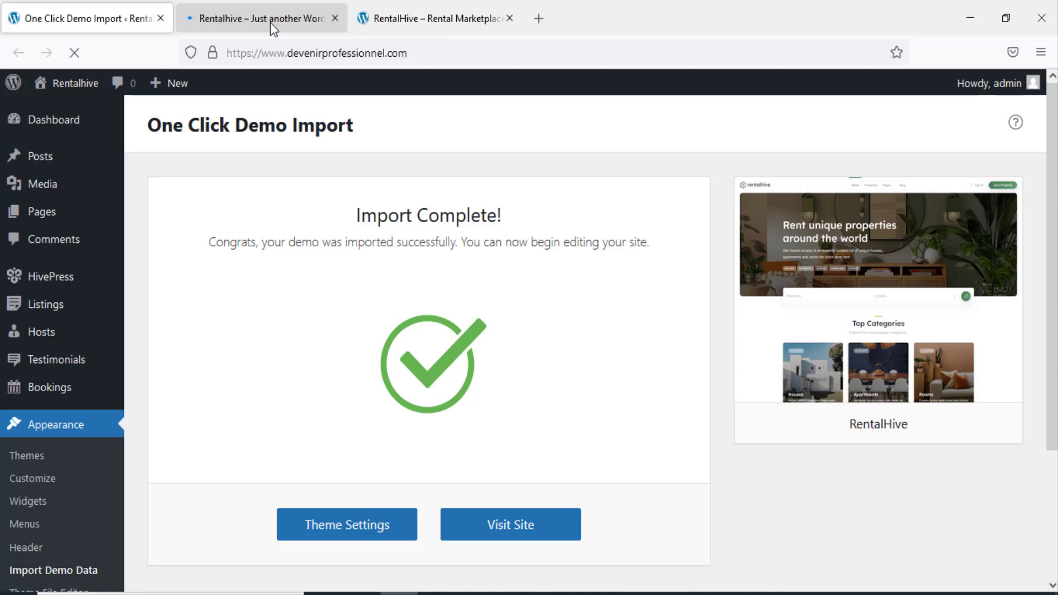
- Compare the imported site's home page with the theme's official live demo, including the header, hero and Top Categories sections
scroll(491, 256, down, 3)
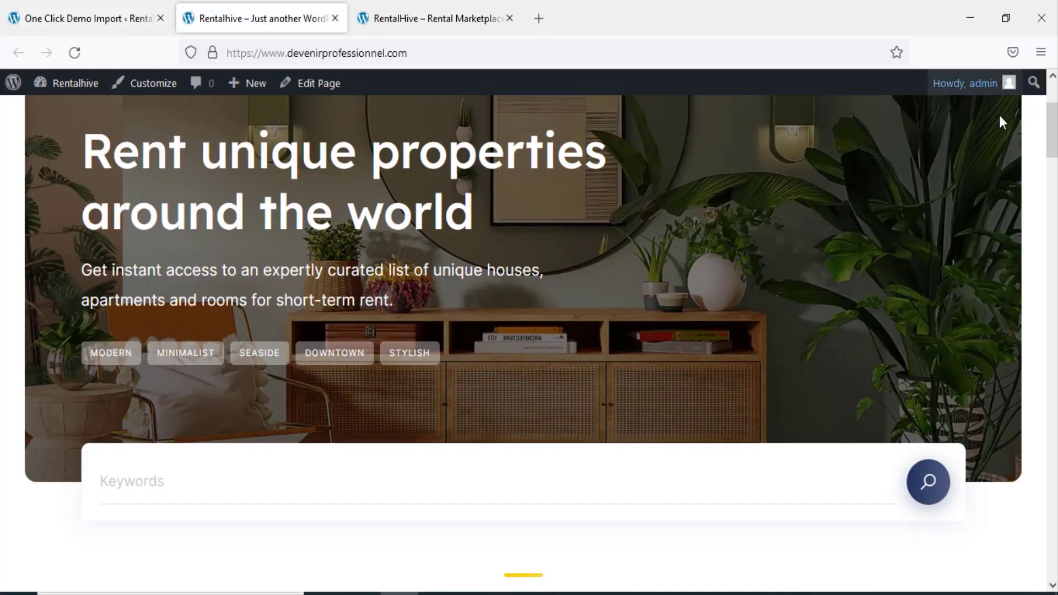
drag(1053, 138, 1045, 38)
click(450, 24)
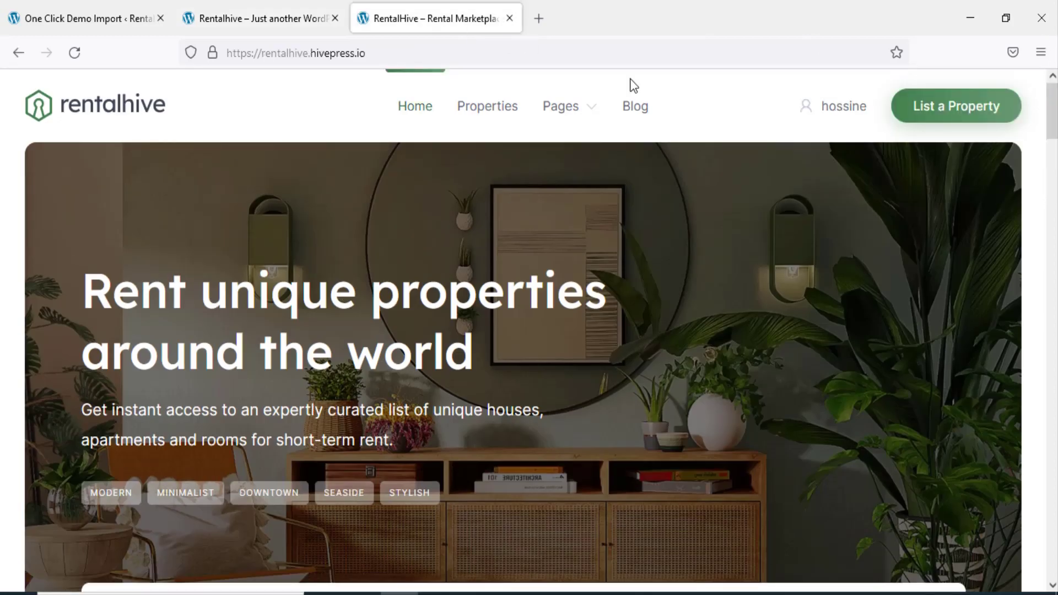
scroll(1052, 106, down, 1)
scroll(1053, 106, up, 1)
drag(270, 53, 415, 60)
key(Escape)
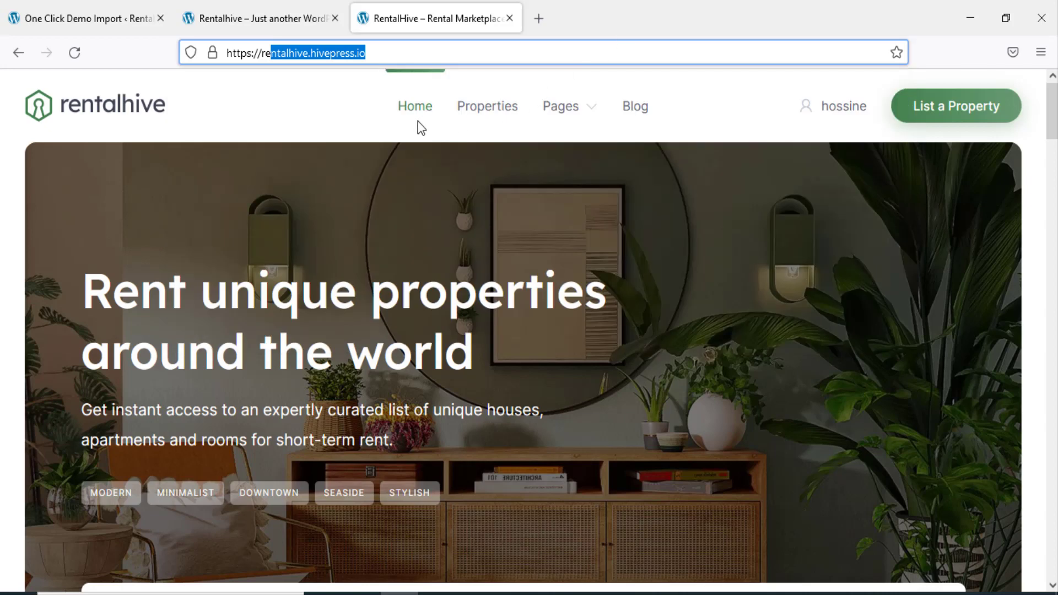
mouse_move(581, 117)
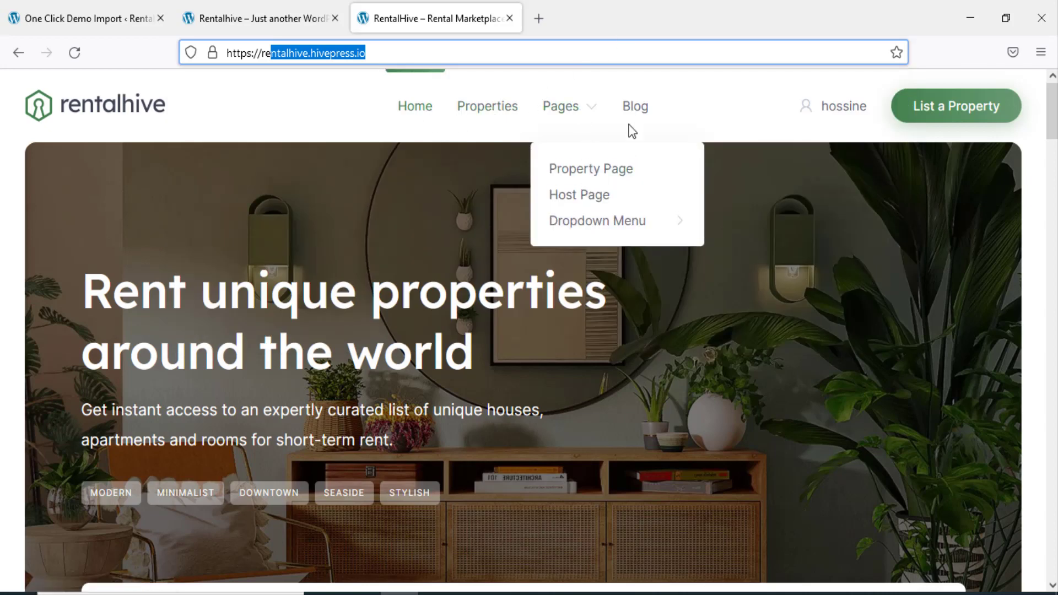
click(242, 18)
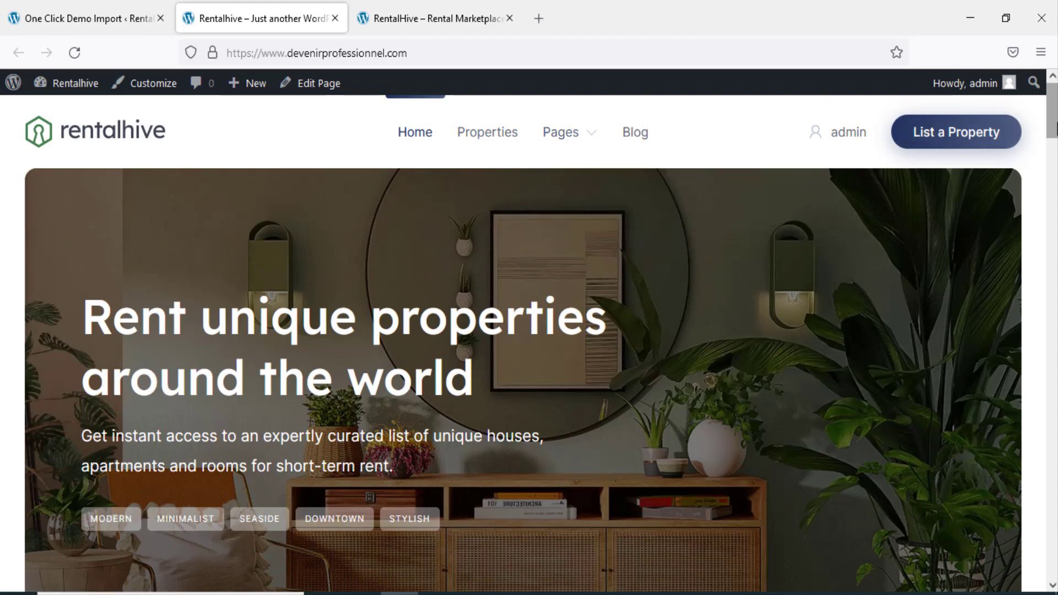
scroll(969, 143, down, 10)
scroll(991, 151, up, 5)
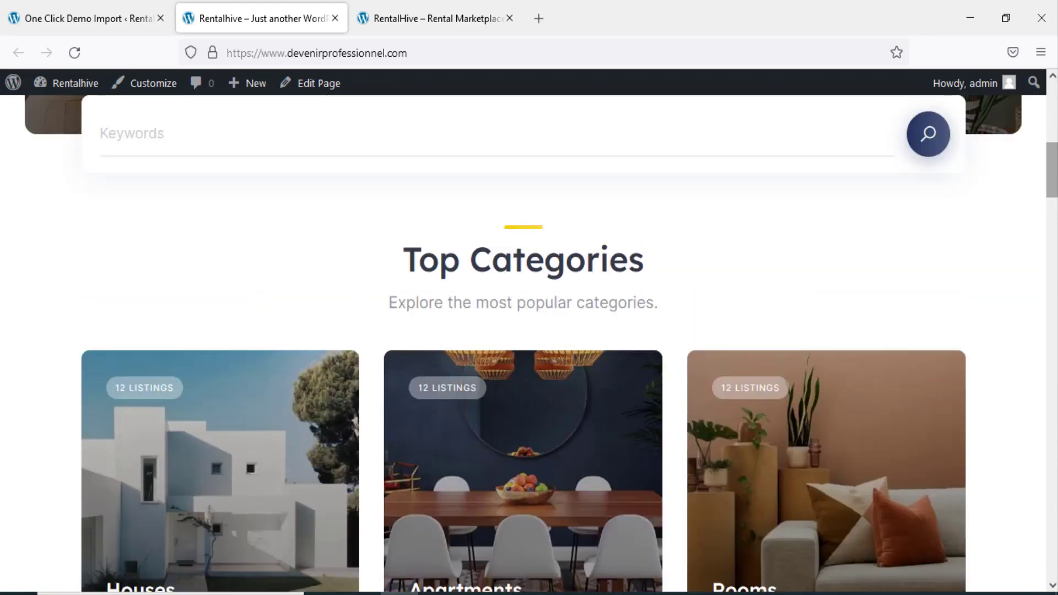
drag(1051, 164, 1052, 126)
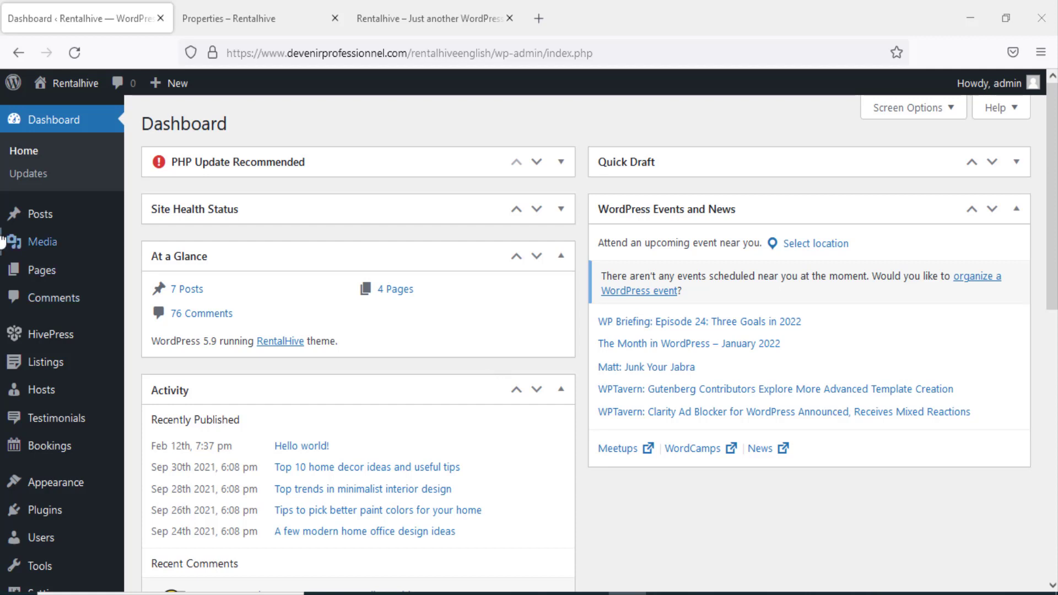
- Show all listings in the dashboard and open the "Stunning new apartment" listing for editing
mouse_move(58, 370)
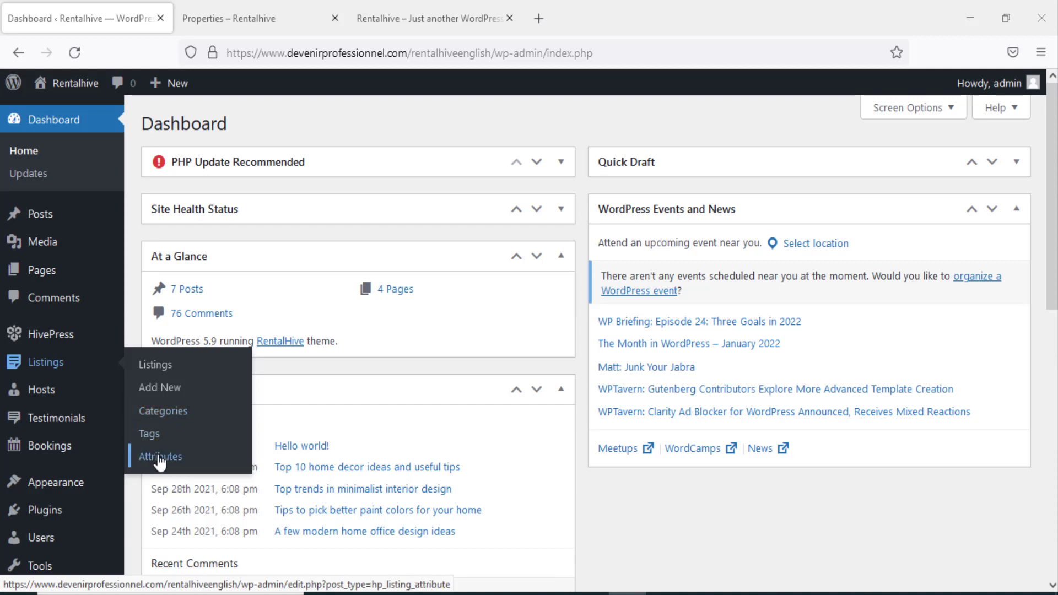
click(160, 369)
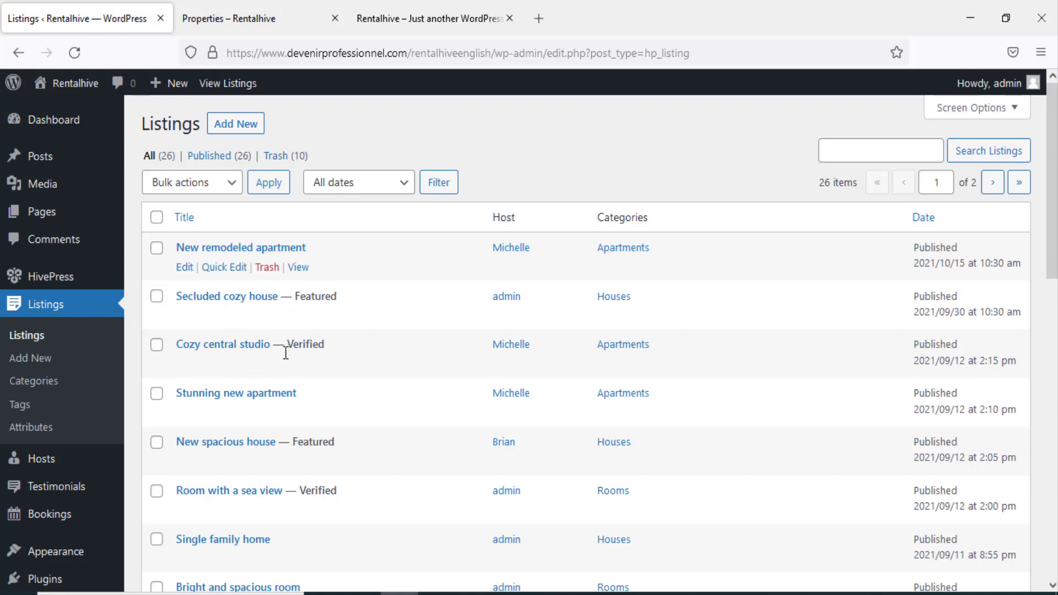
click(237, 394)
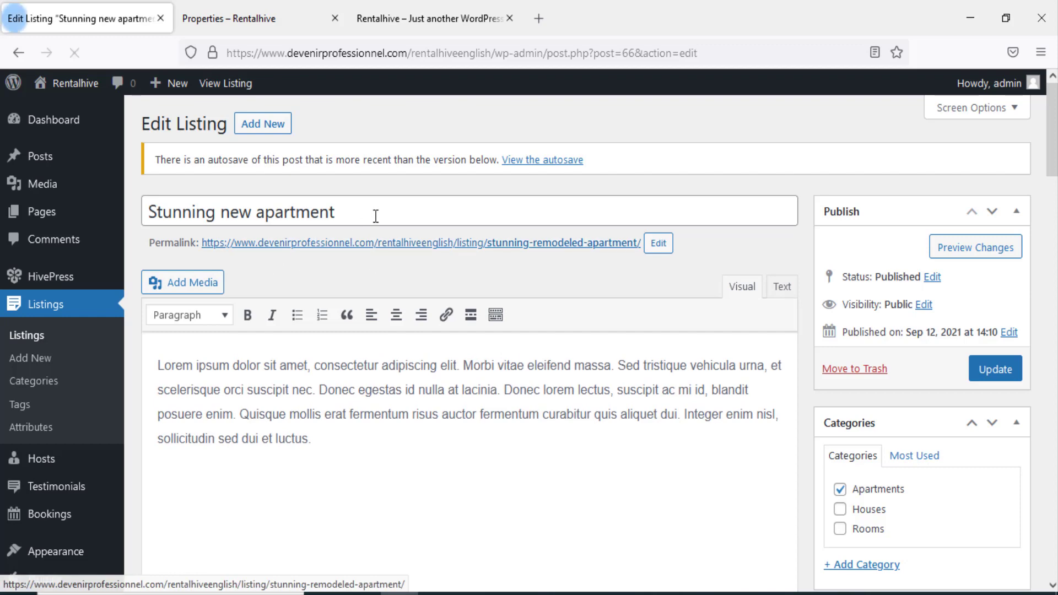
- Review the listing's description, categories, tags, pets options, comments, host settings, images and calendar
click(358, 477)
scroll(854, 432, down, 3)
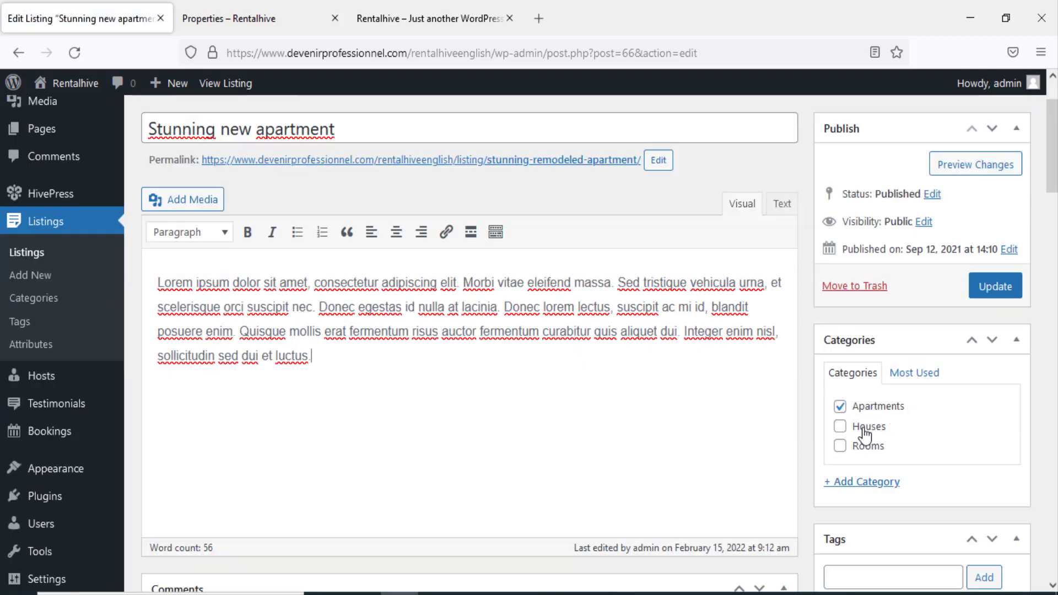
scroll(885, 384, down, 2)
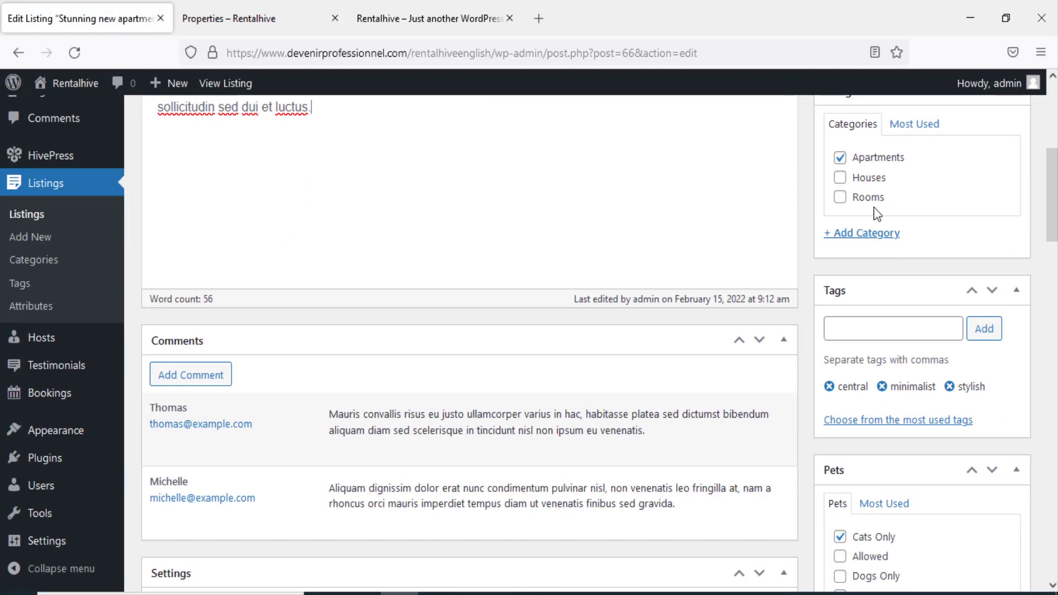
scroll(472, 157, down, 3)
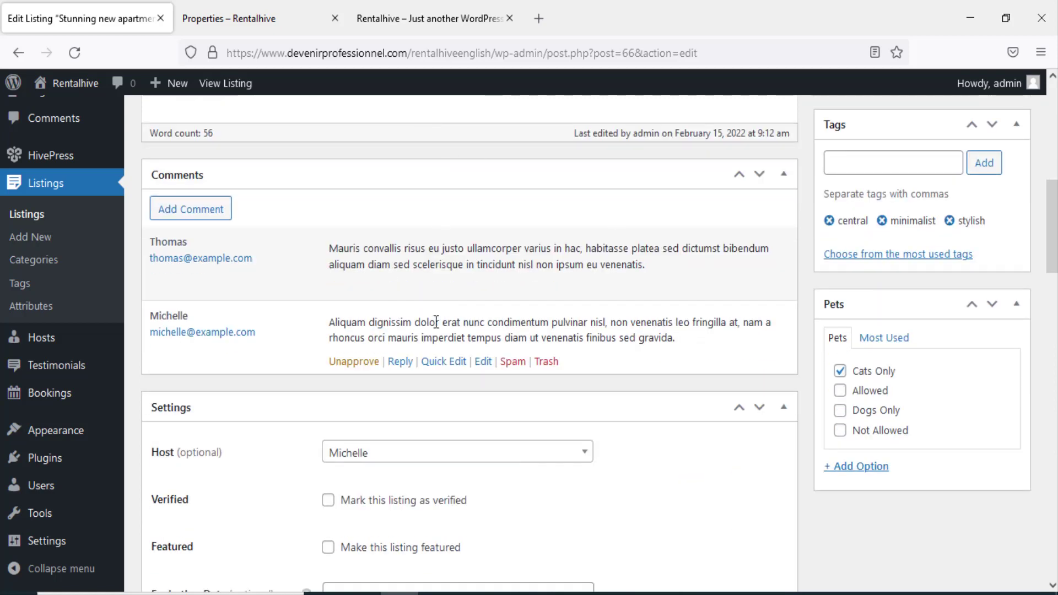
scroll(469, 308, down, 3)
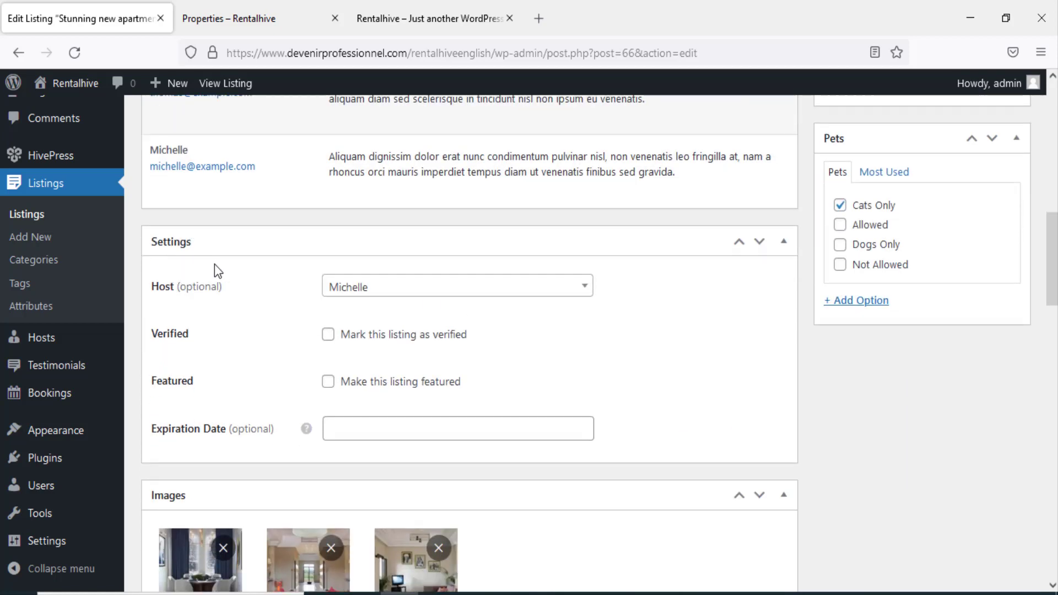
scroll(224, 281, down, 5)
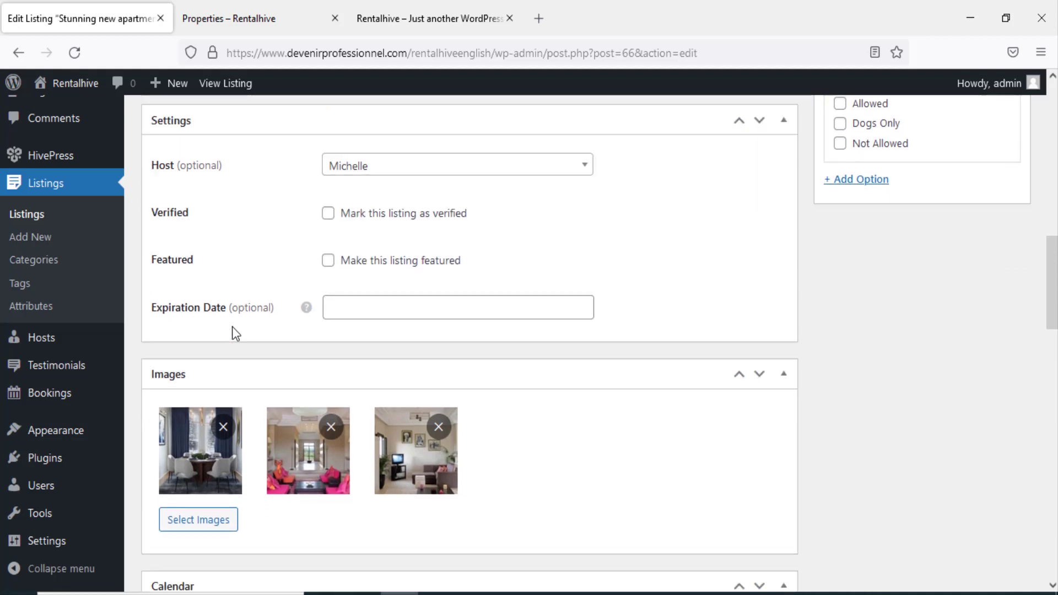
scroll(524, 345, down, 5)
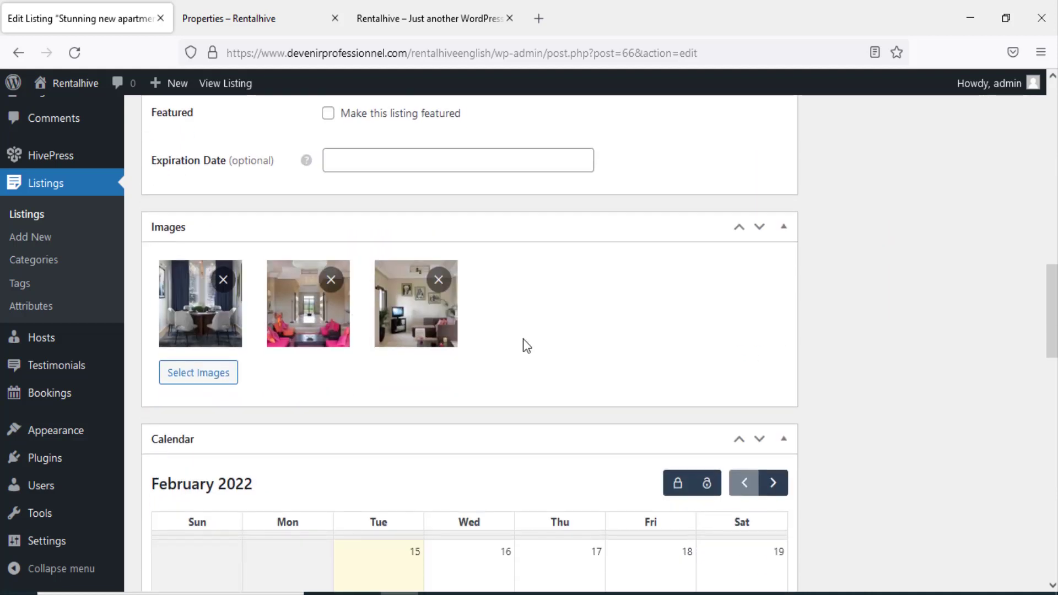
scroll(498, 348, down, 3)
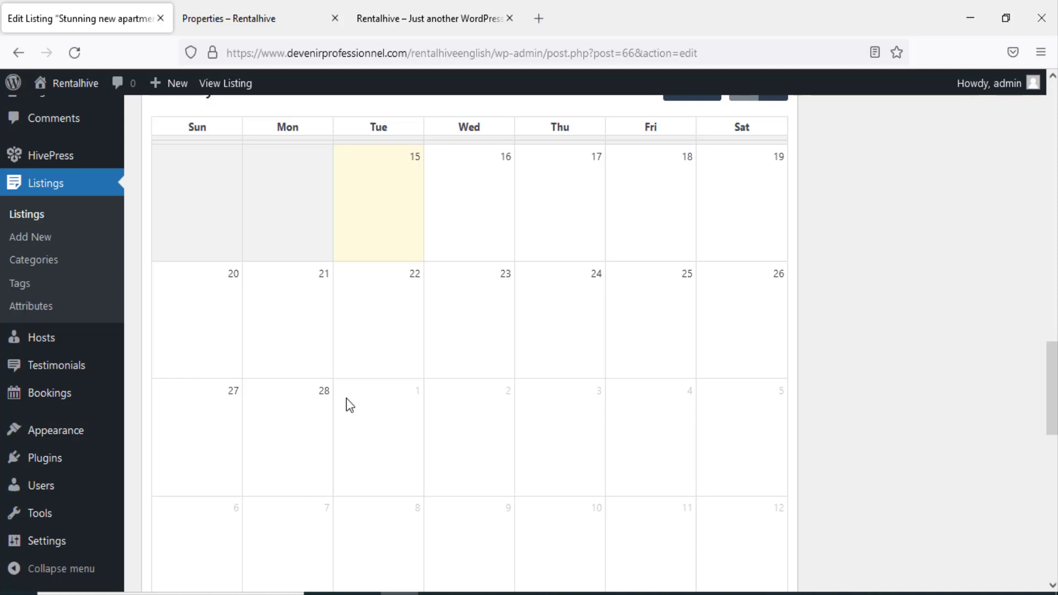
- Block February 15 and February 24, 2022 in the listing's calendar, and try to unblock February 24
click(393, 220)
scroll(422, 366, up, 3)
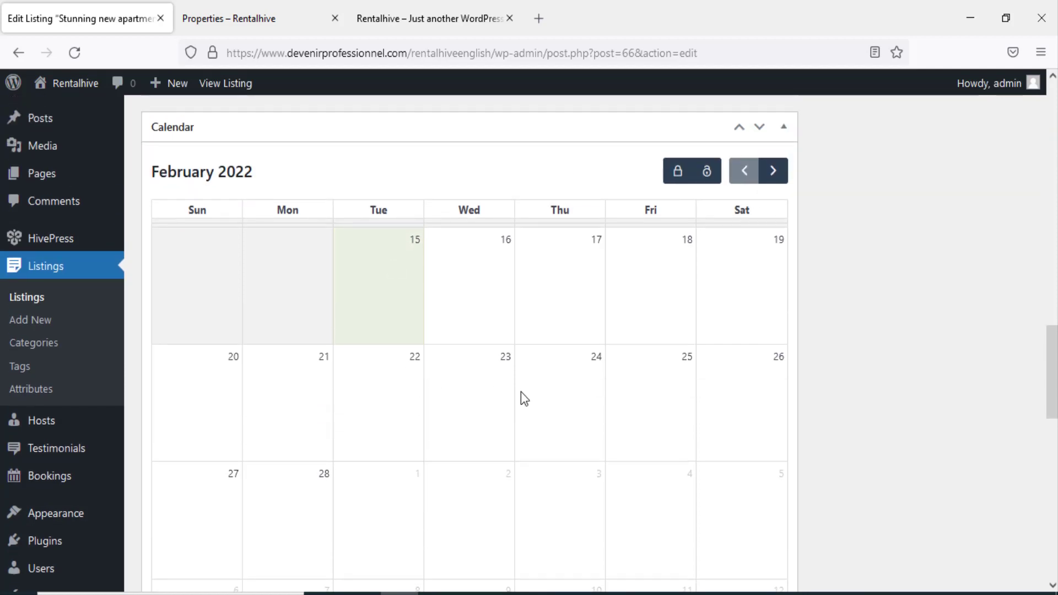
click(678, 172)
click(534, 421)
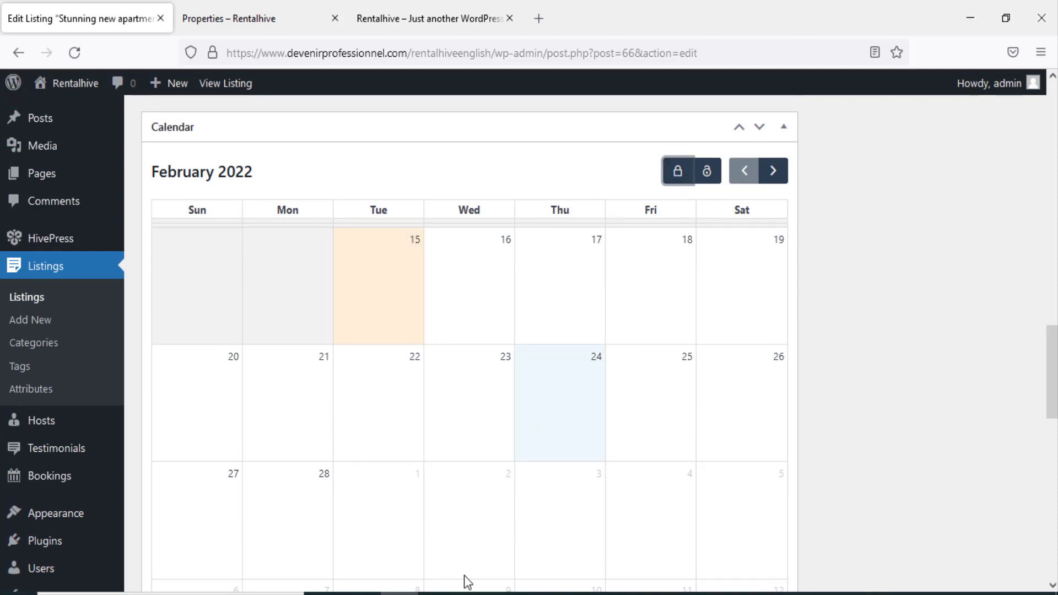
click(682, 401)
click(584, 421)
click(675, 181)
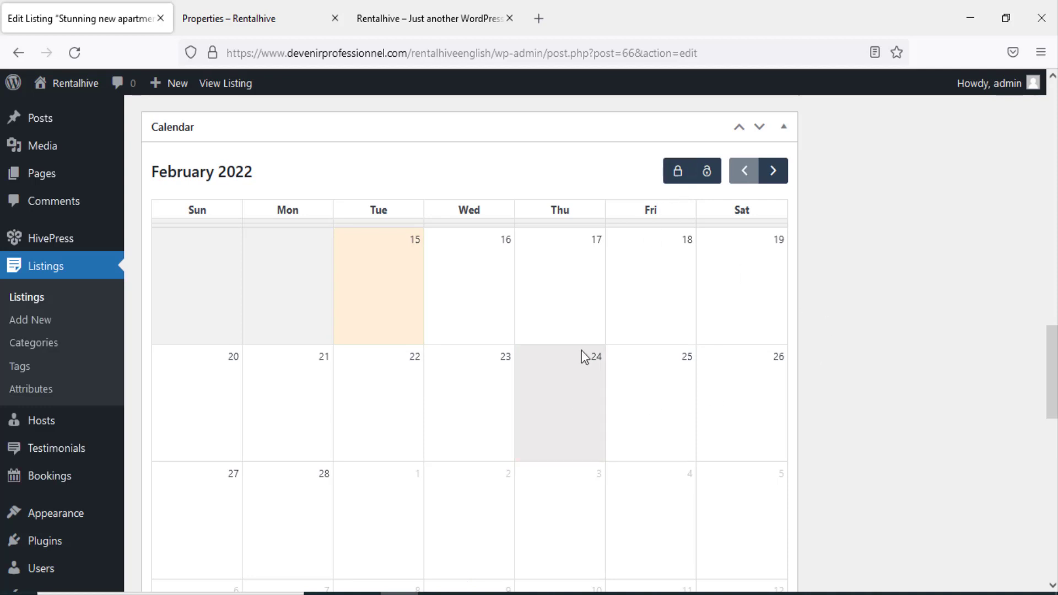
click(707, 175)
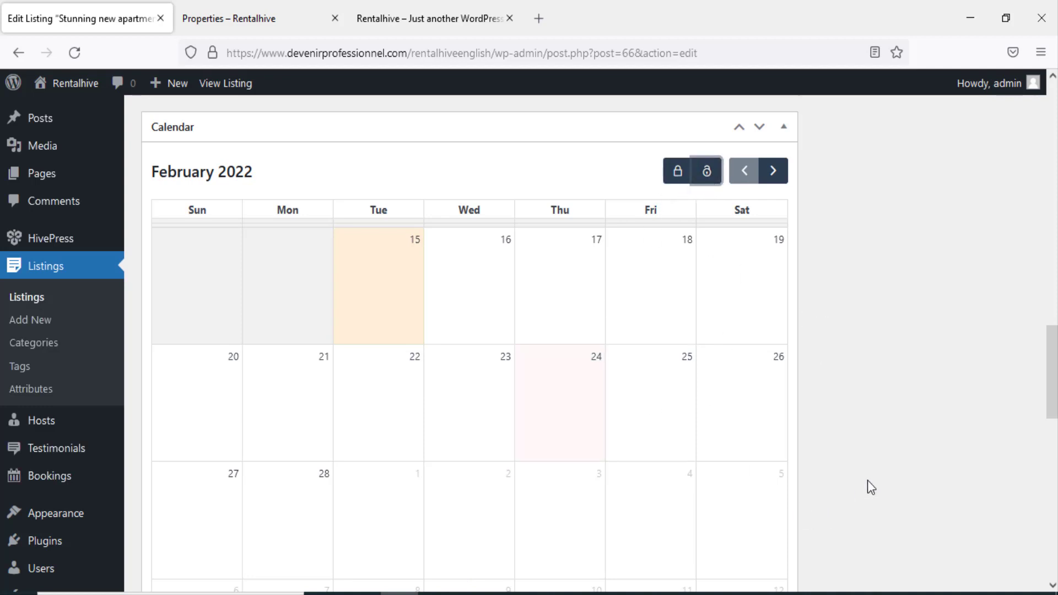
- Examine the marked dates in the listing's February 2022 calendar
scroll(656, 378, down, 3)
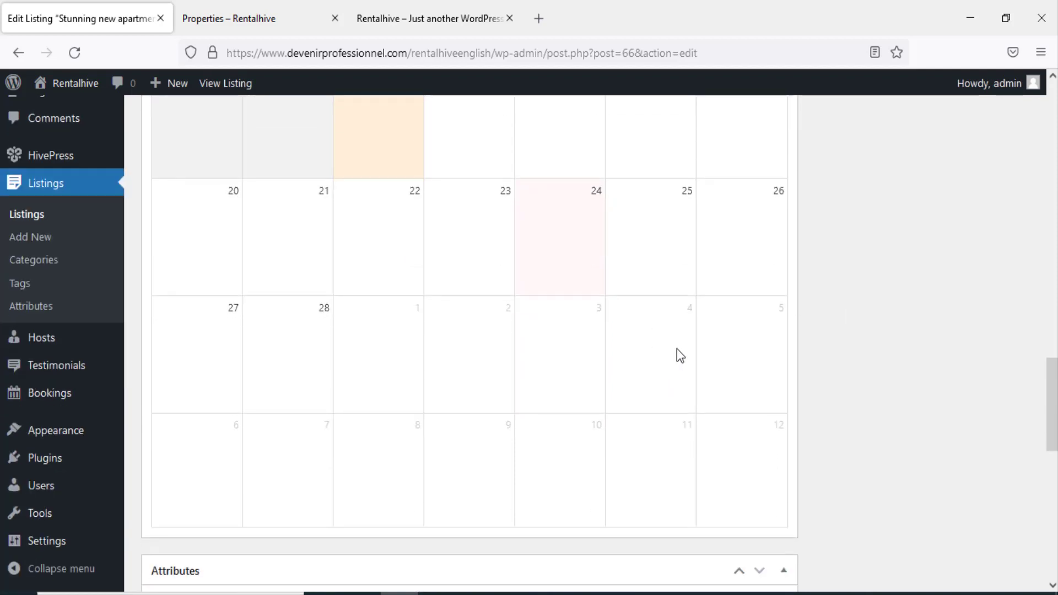
scroll(676, 348, up, 2)
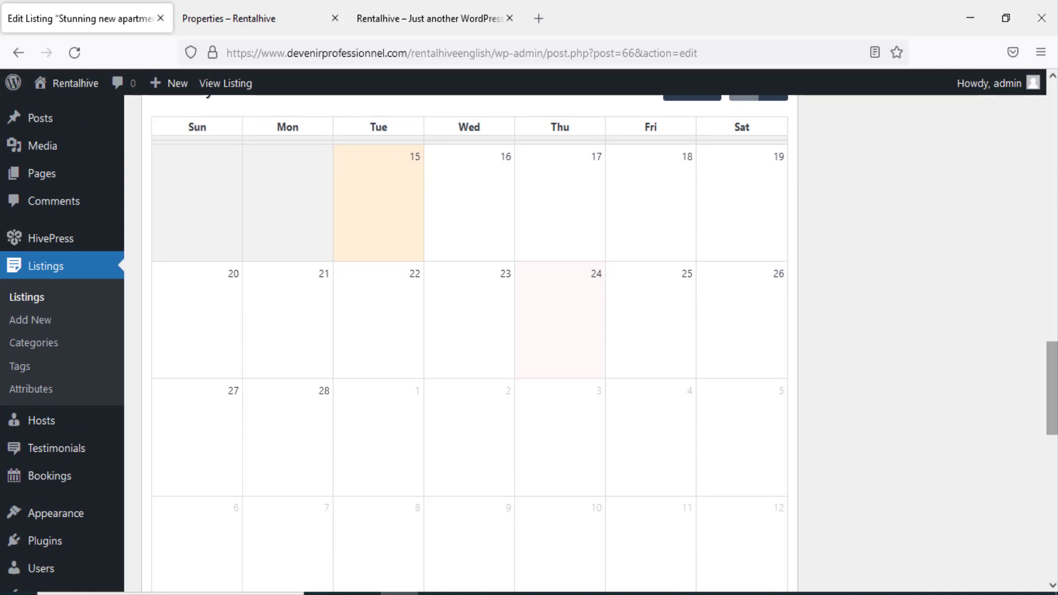
scroll(1049, 394, down, 1)
scroll(1050, 394, down, 1)
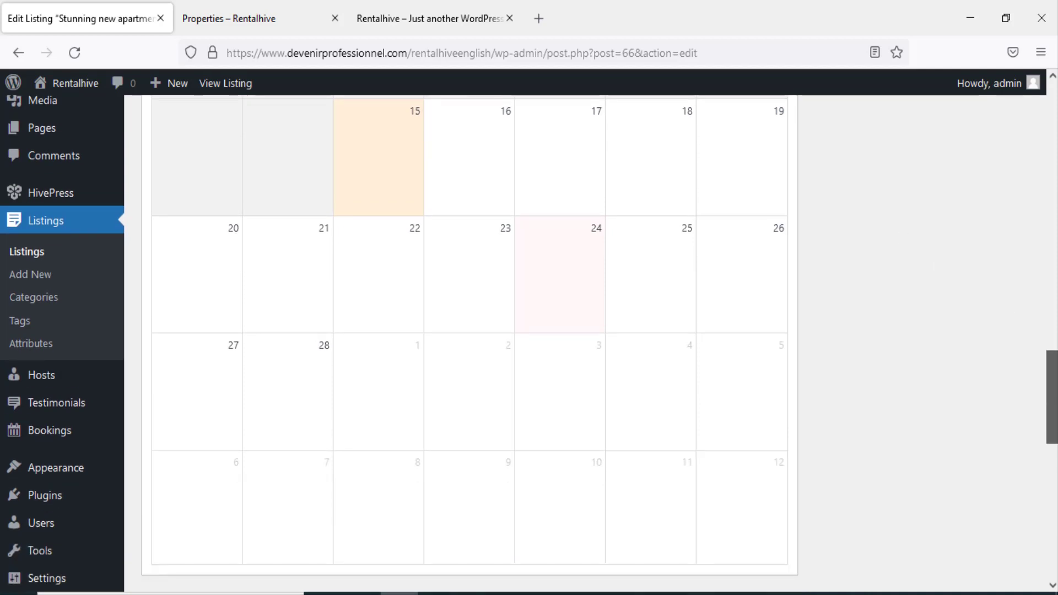
scroll(468, 341, up, 2)
scroll(1053, 347, up, 2)
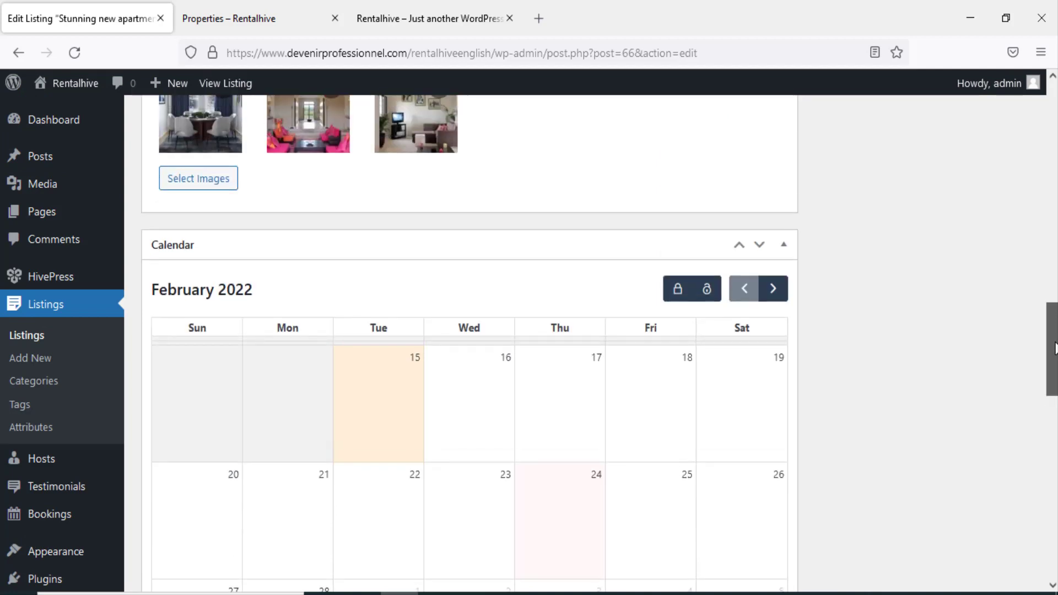
drag(1053, 348, 1053, 391)
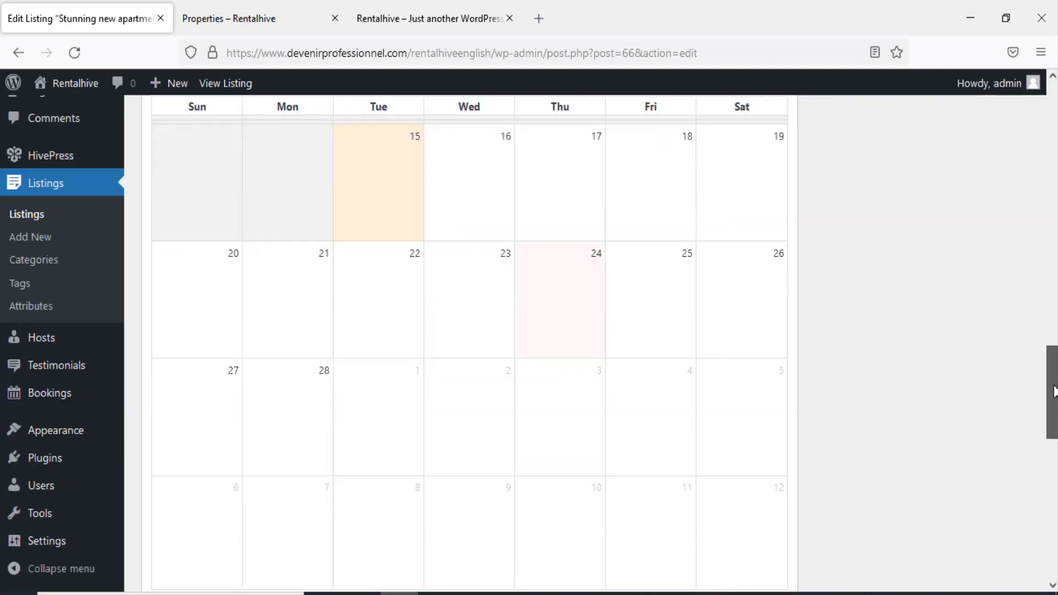
scroll(219, 362, up, 3)
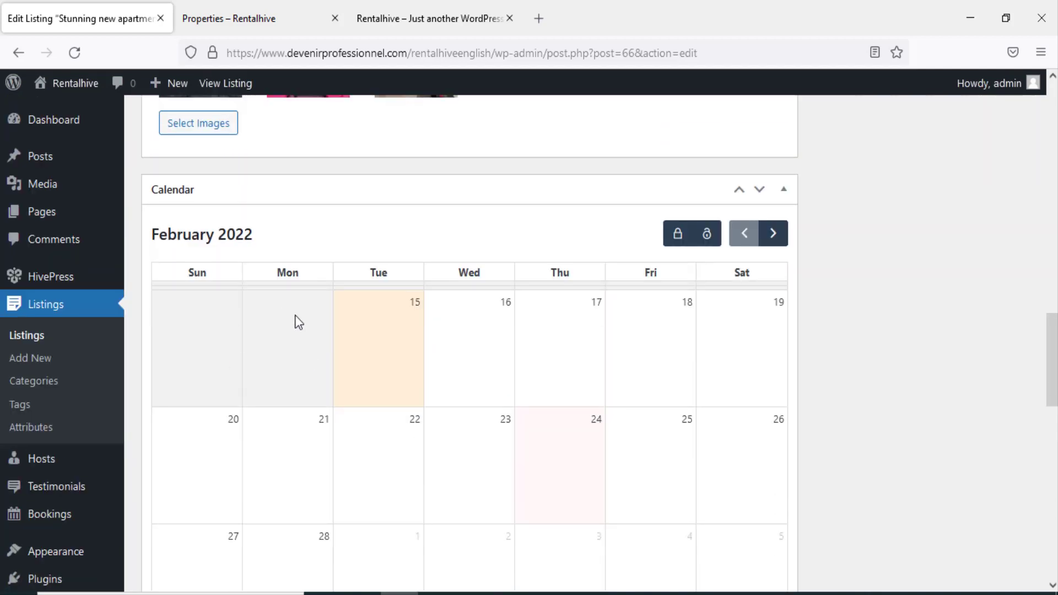
- Open the listing categories page and enter Villas as the new category's name
scroll(443, 316, up, 10)
scroll(443, 316, up, 4)
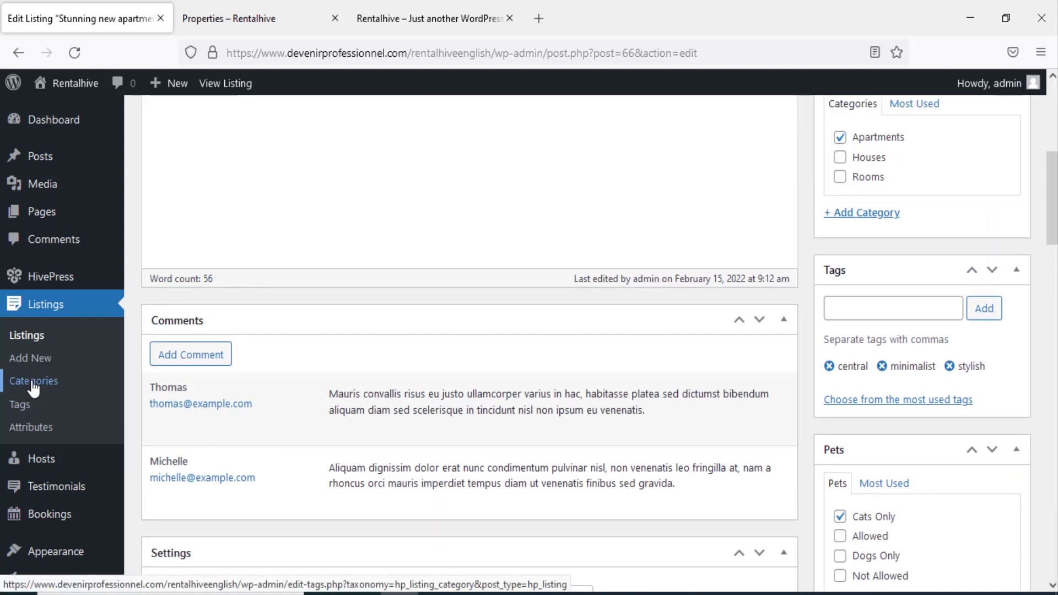
click(33, 388)
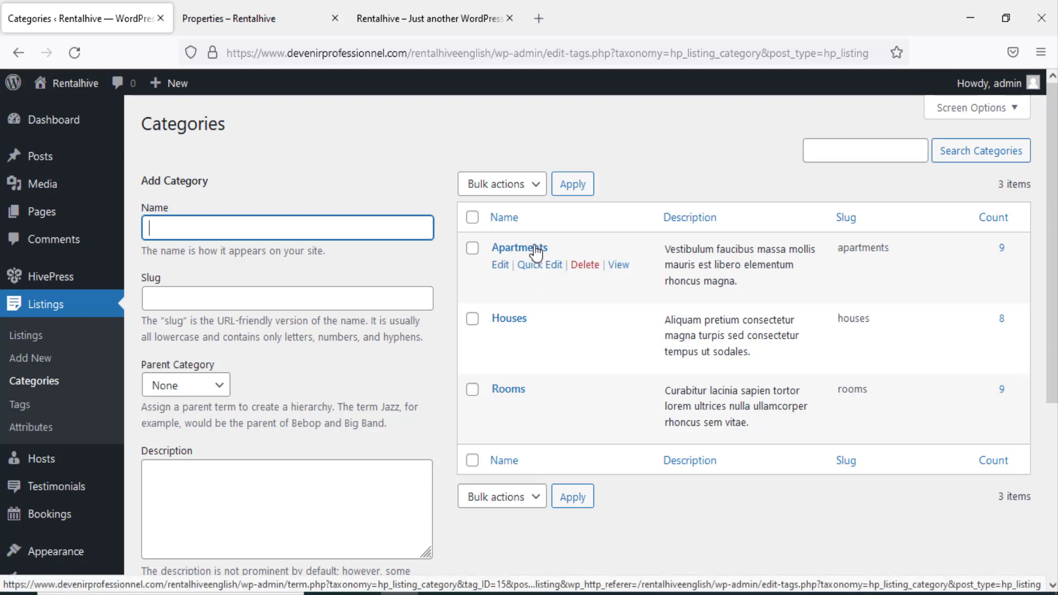
click(213, 224)
click(177, 249)
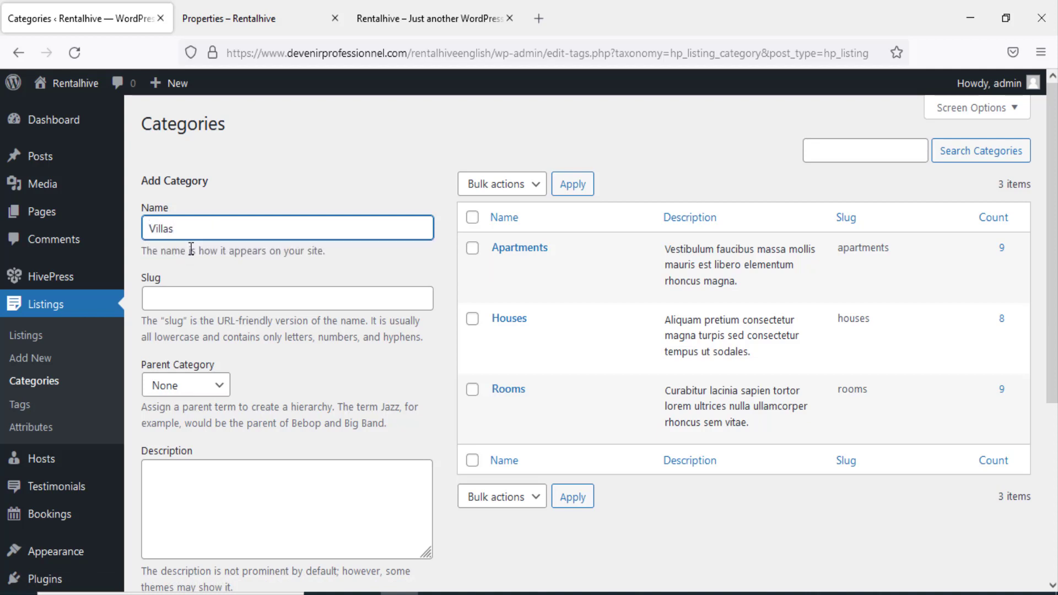
- Copy the Rooms category's description into the description of the new Villas category
scroll(253, 288, down, 2)
click(262, 413)
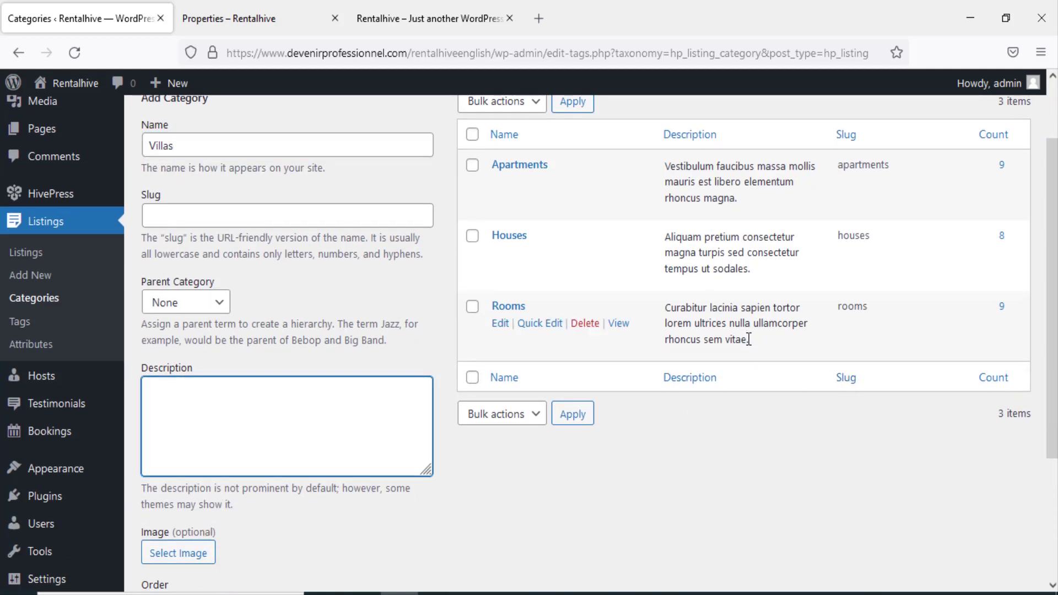
drag(758, 344, 665, 307)
right_click(665, 308)
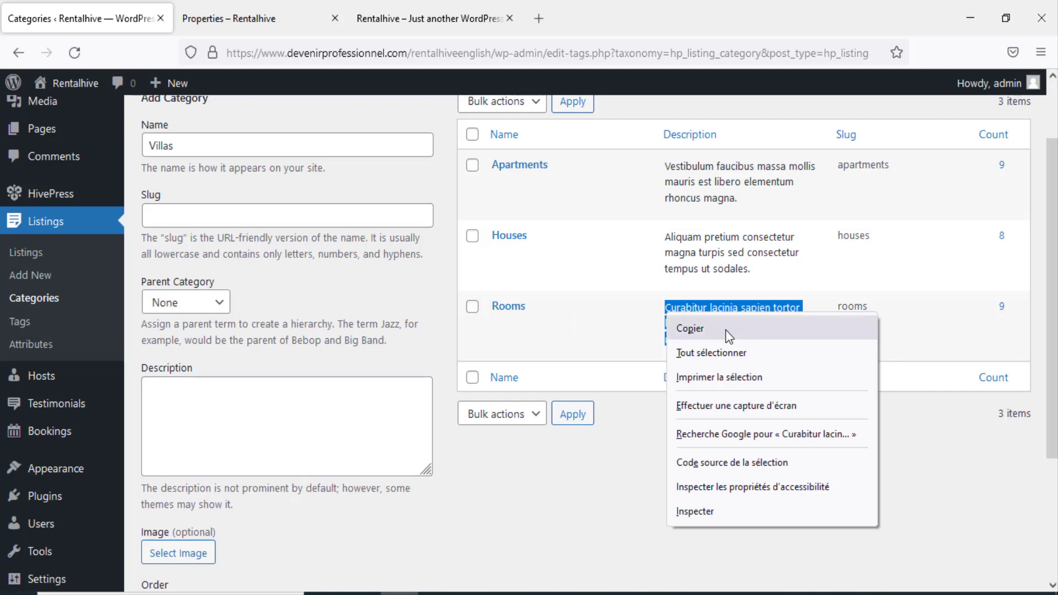
click(685, 324)
click(291, 392)
right_click(291, 392)
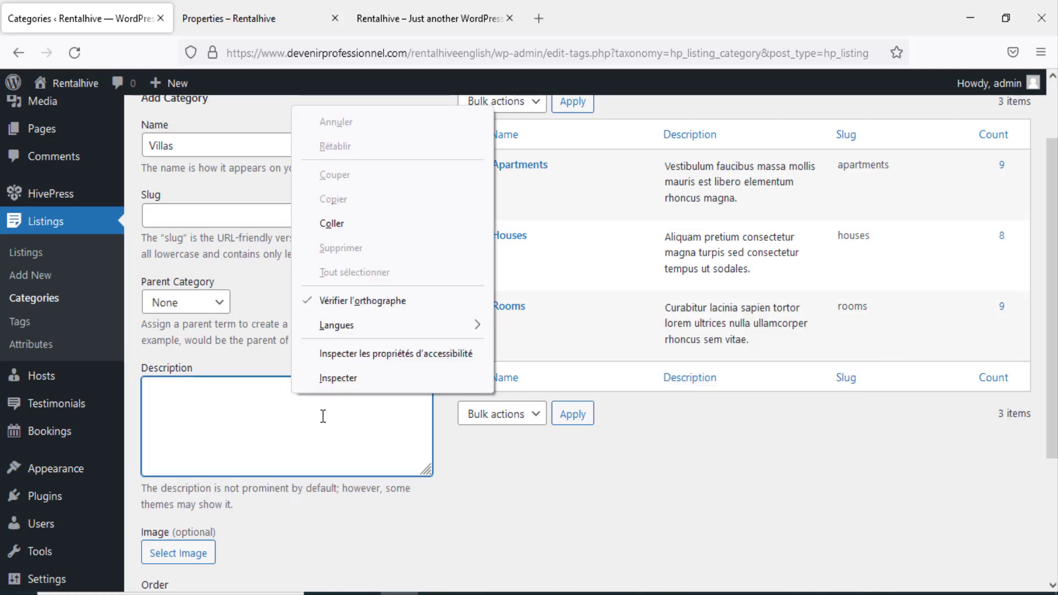
click(359, 230)
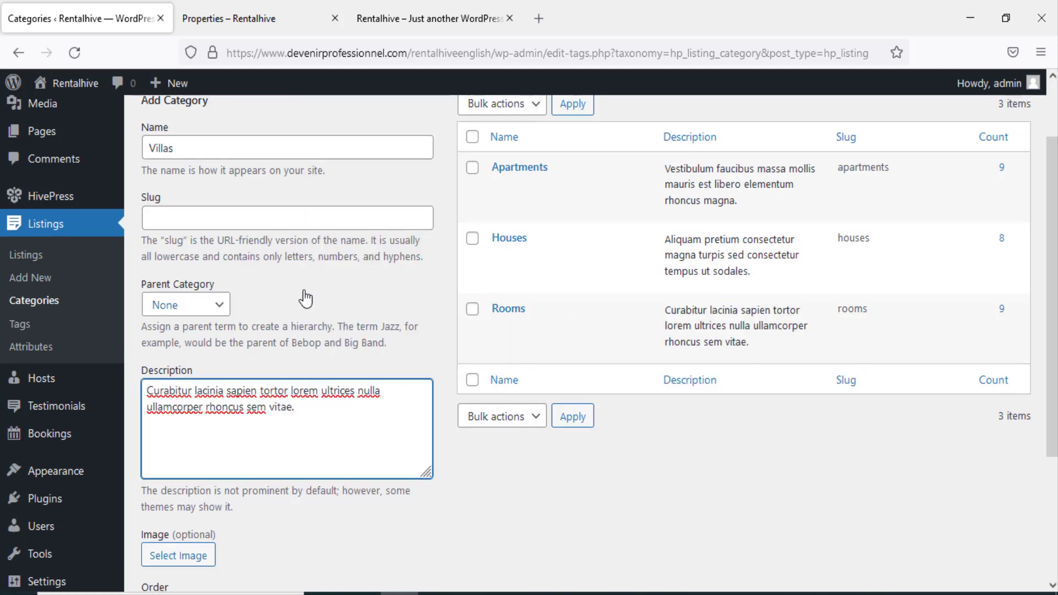
- Check the Villas name and the available parent categories, keeping the parent set to None
scroll(301, 303, up, 2)
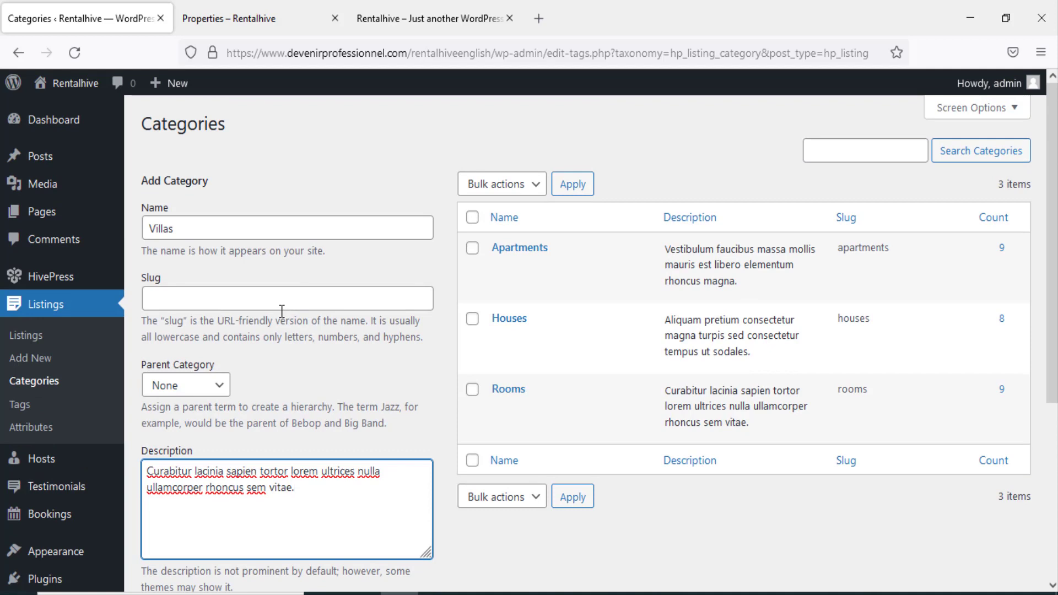
click(187, 227)
click(205, 225)
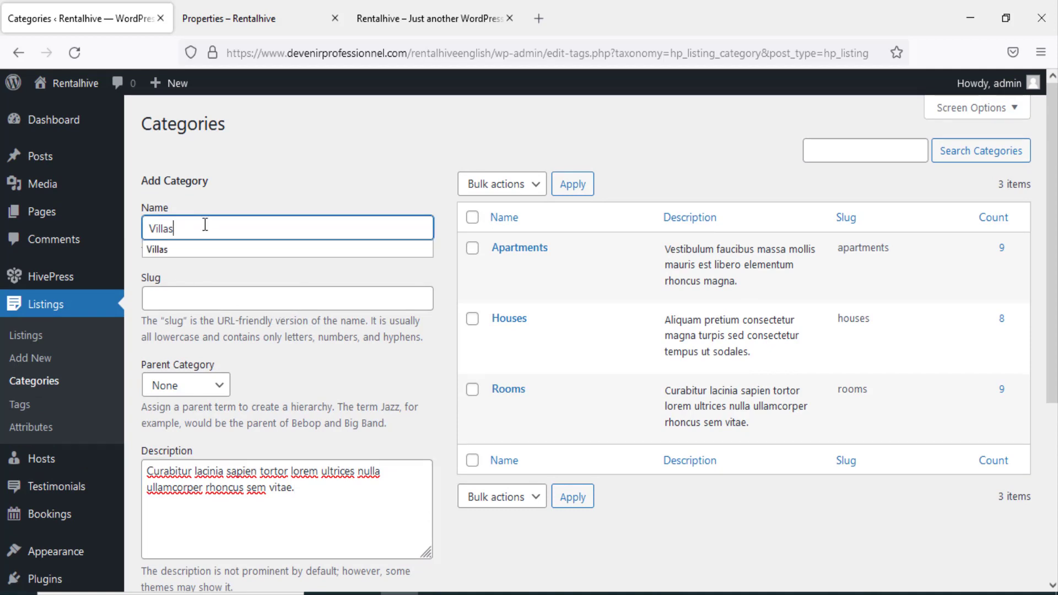
click(223, 385)
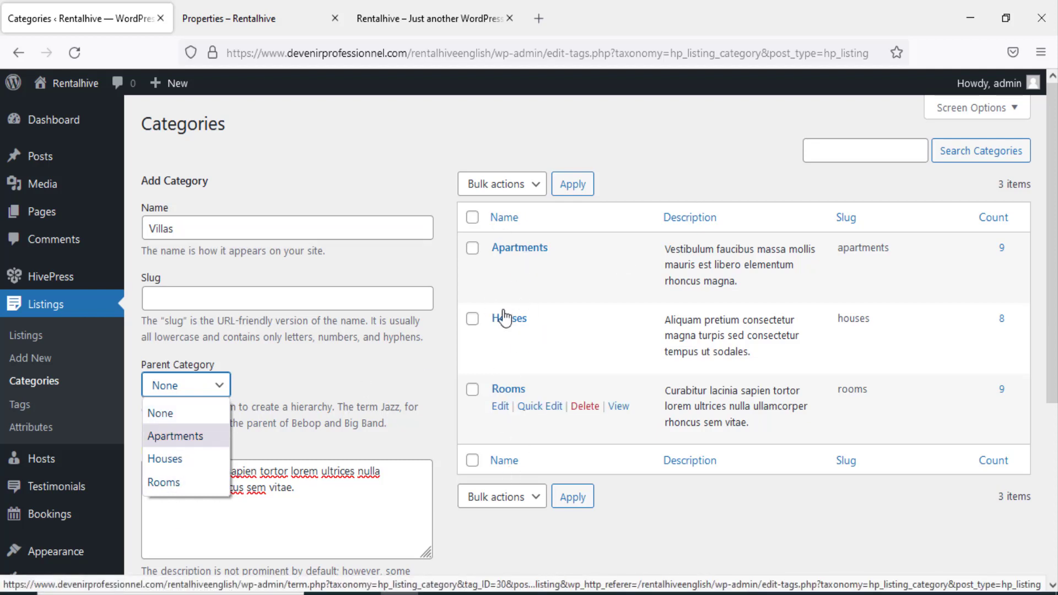
click(394, 389)
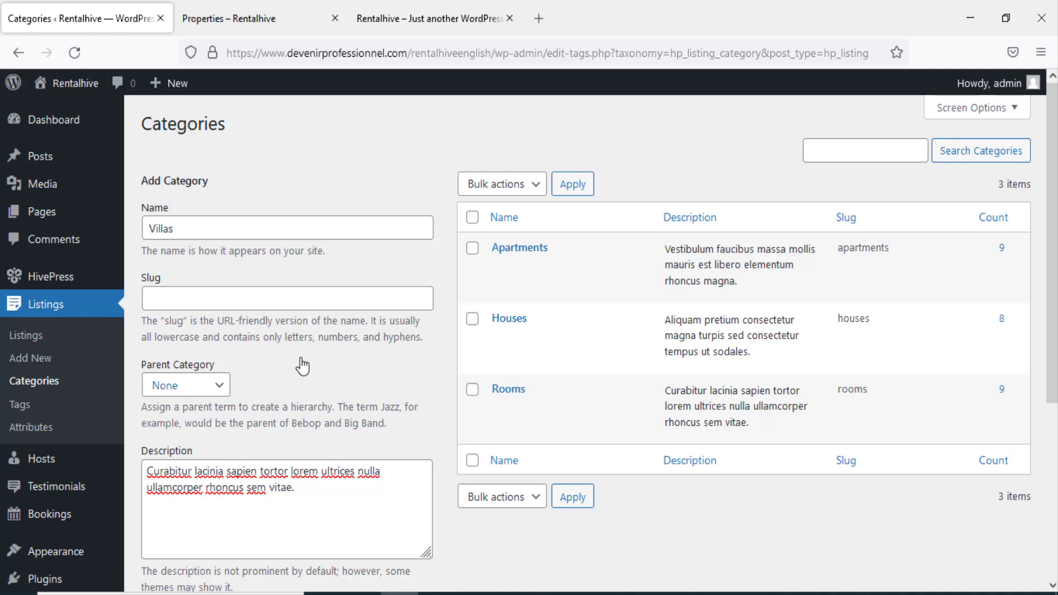
scroll(299, 361, down, 2)
click(166, 303)
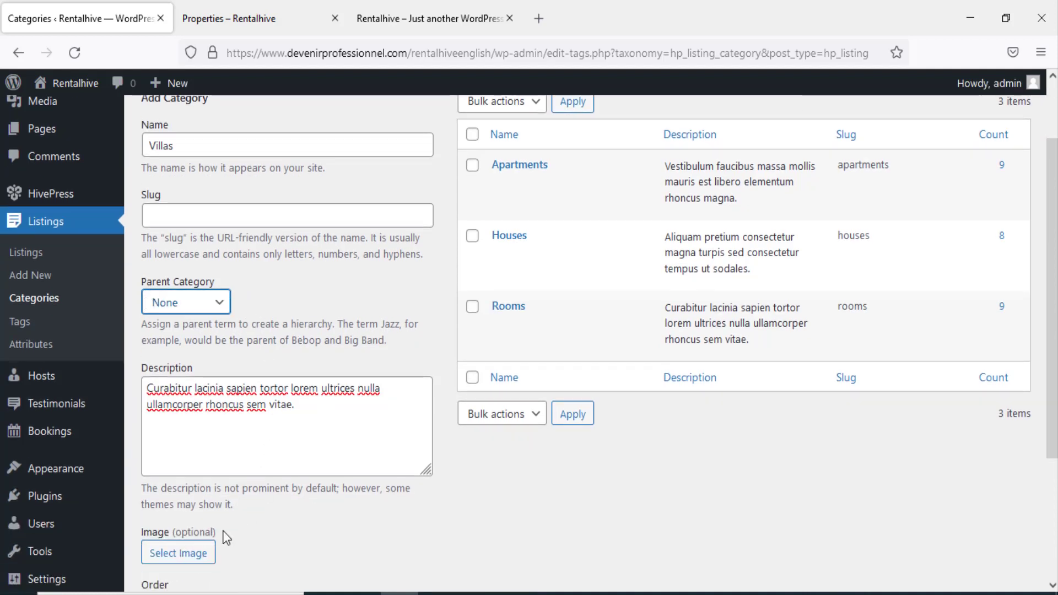
- Set the pool-view picture vue-de-la-piscine.jpg from the media library as the Villas category image
click(207, 552)
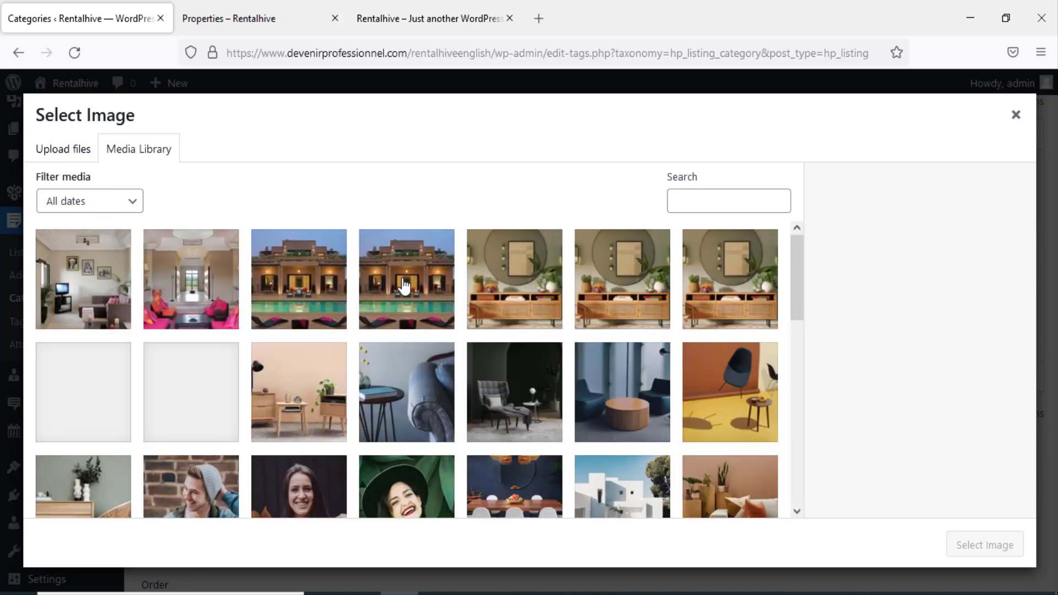
click(423, 289)
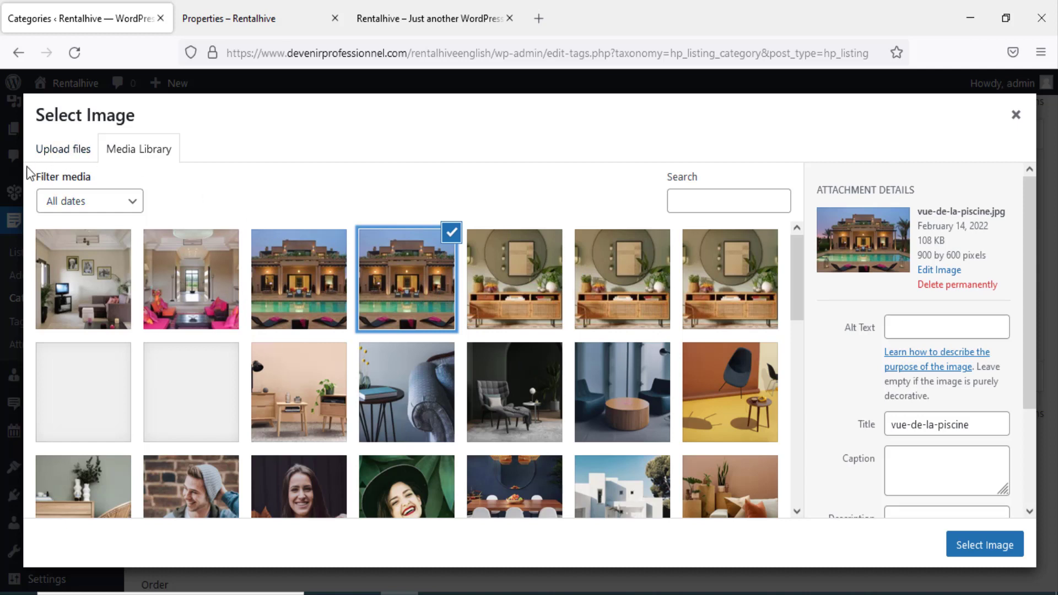
click(65, 150)
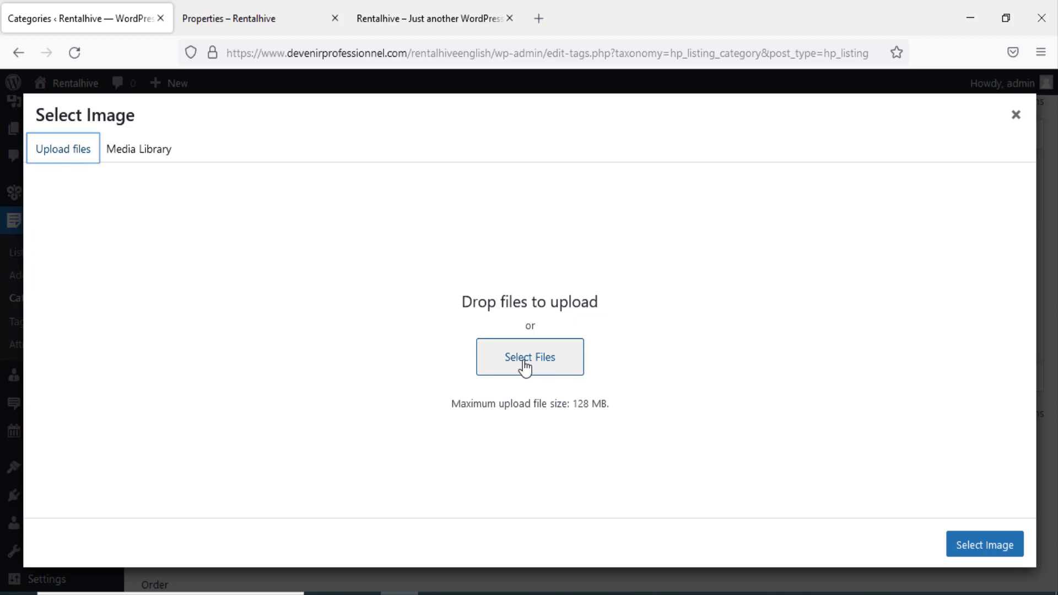
click(137, 150)
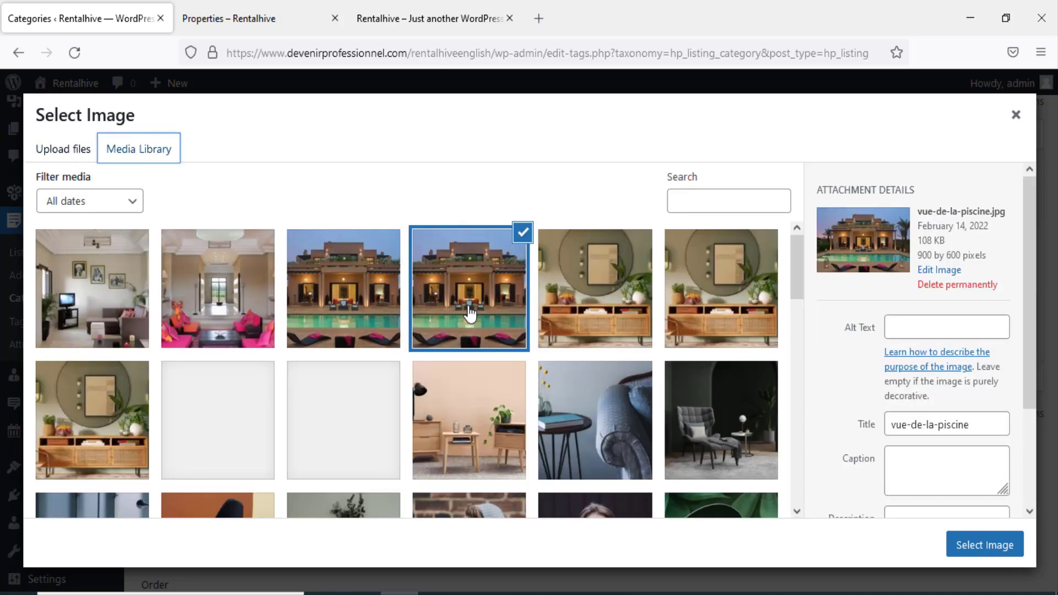
click(980, 545)
- Enable displaying subcategories instead of listings for the Villas category
scroll(165, 396, down, 3)
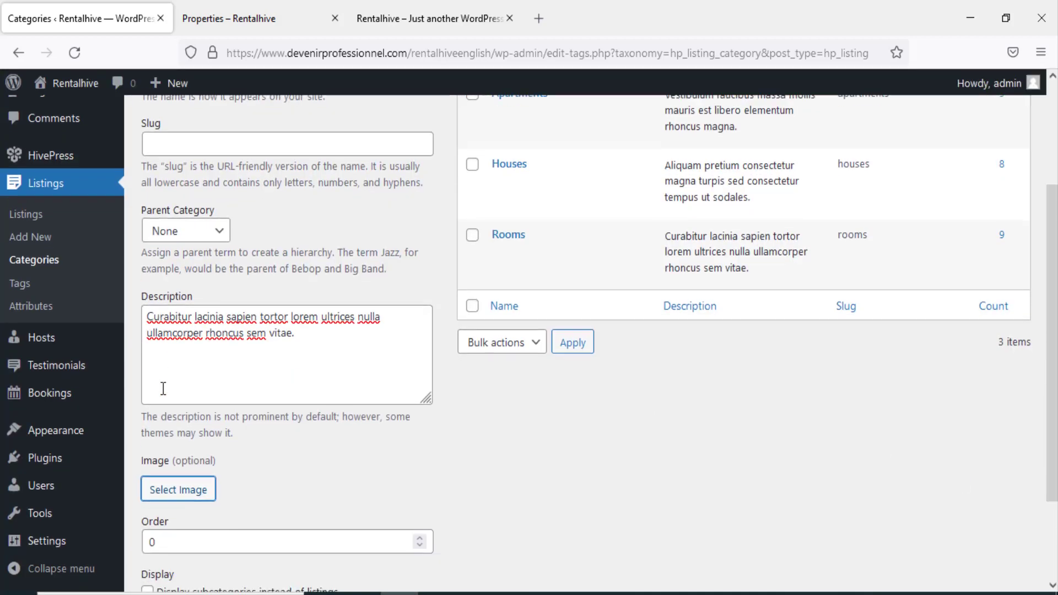
scroll(171, 407, down, 2)
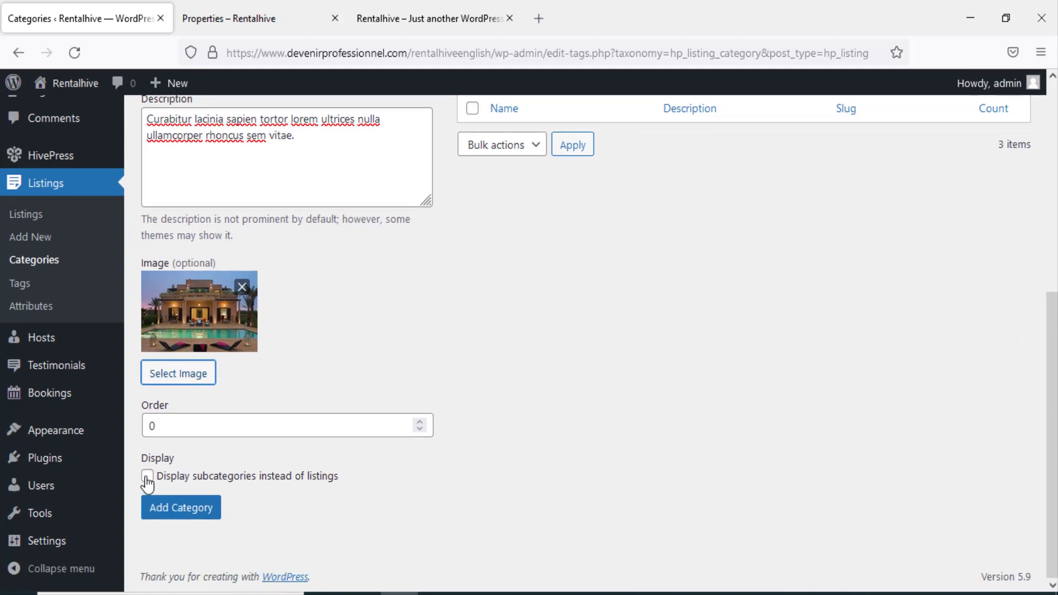
click(147, 477)
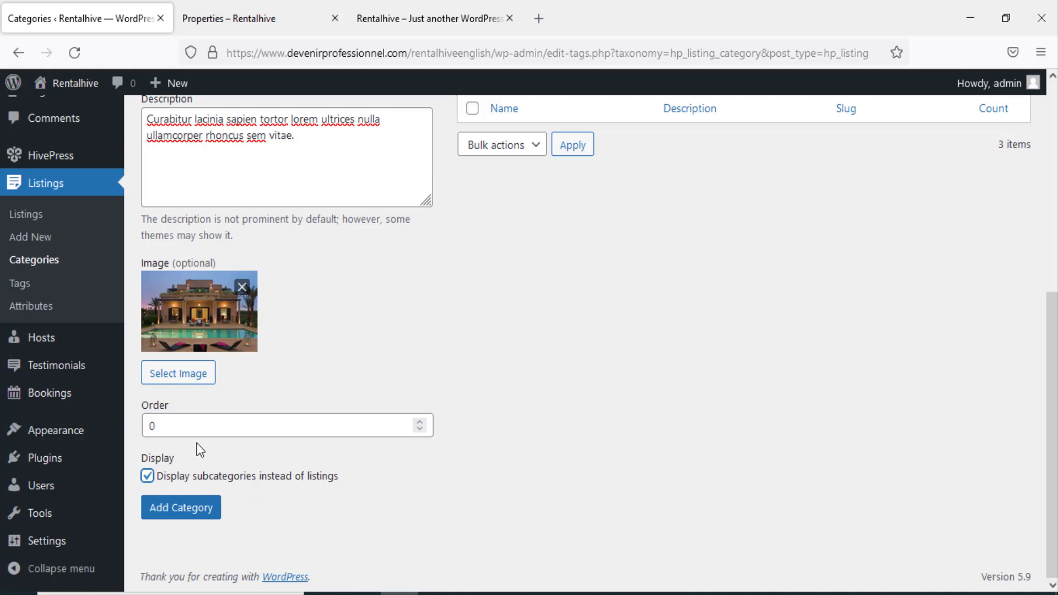
scroll(555, 514, up, 5)
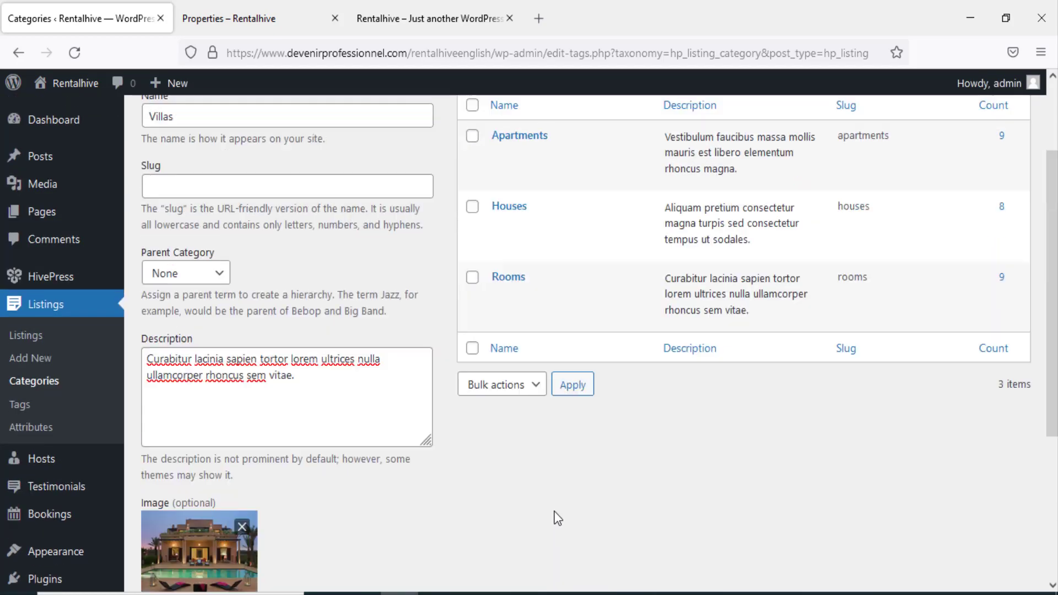
scroll(468, 538, down, 5)
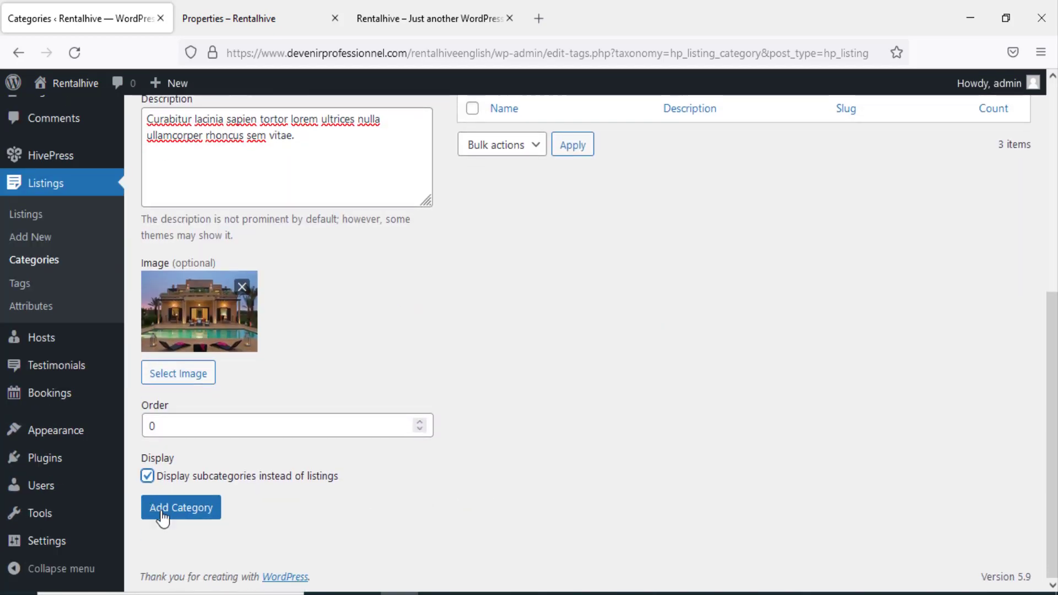
- Examine the Top Categories section on the site's home page and the listings shown on the Houses category page
click(256, 20)
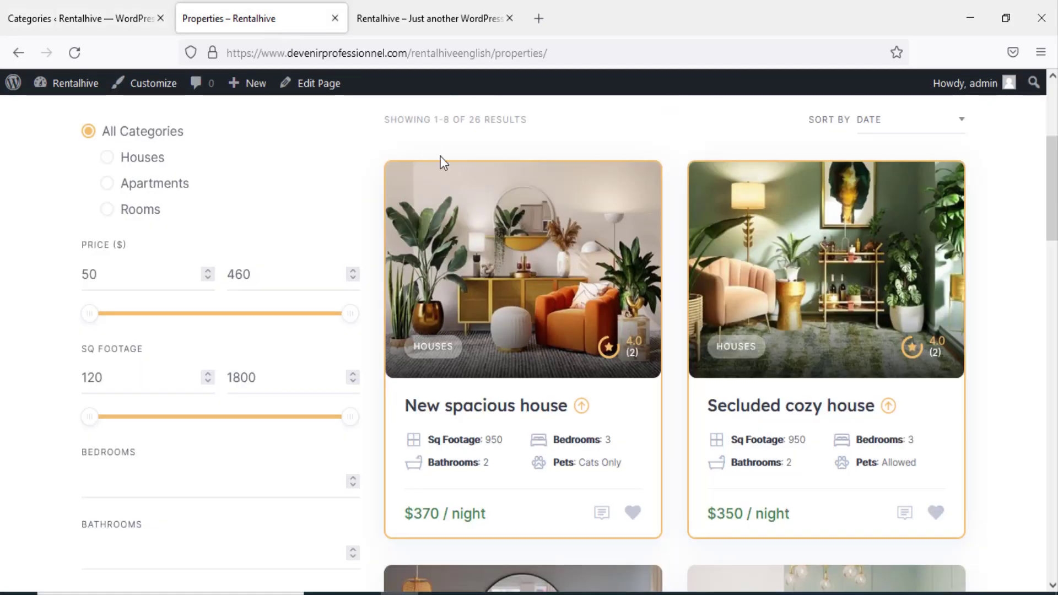
scroll(451, 179, up, 2)
click(457, 142)
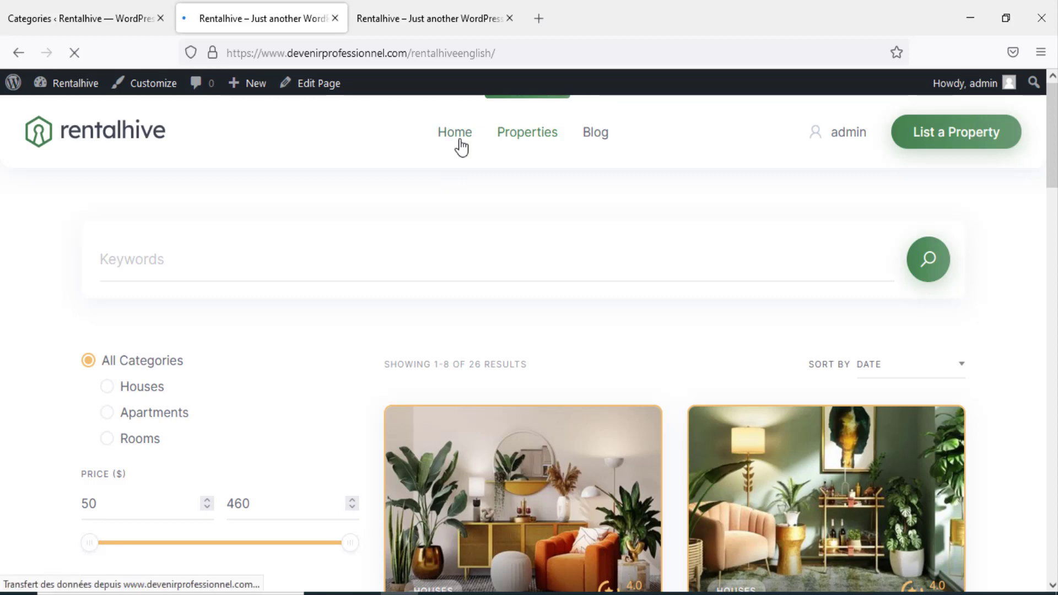
scroll(710, 235, down, 3)
scroll(710, 237, down, 9)
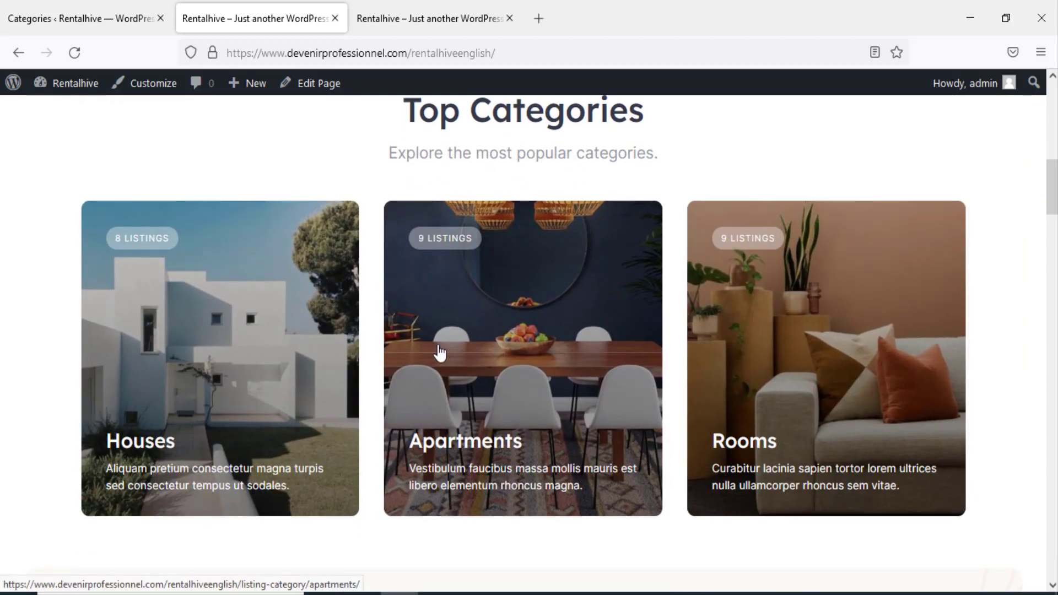
scroll(593, 359, down, 2)
click(226, 309)
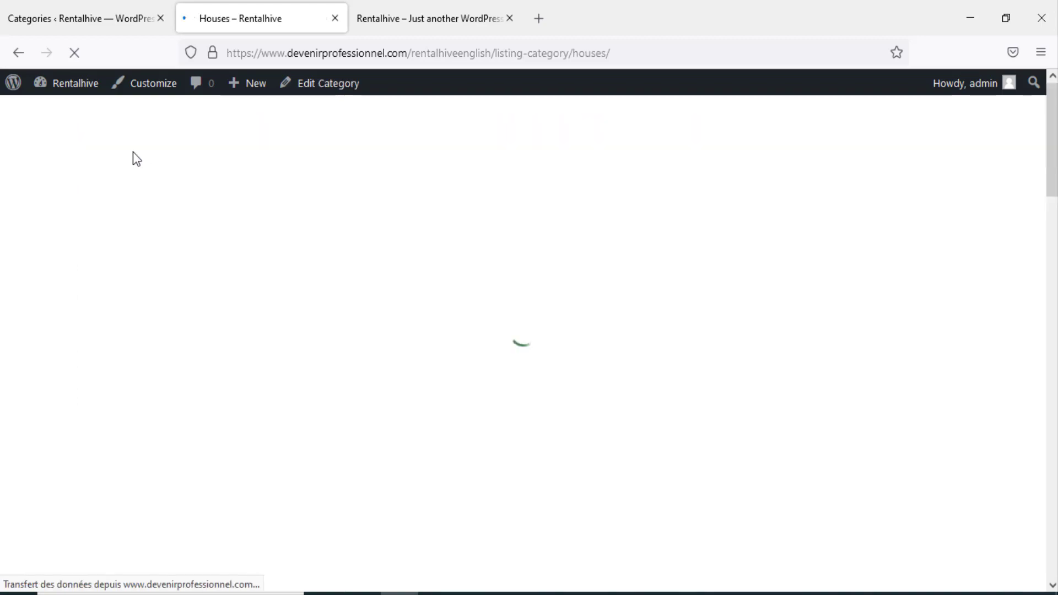
scroll(730, 346, down, 8)
scroll(720, 350, down, 4)
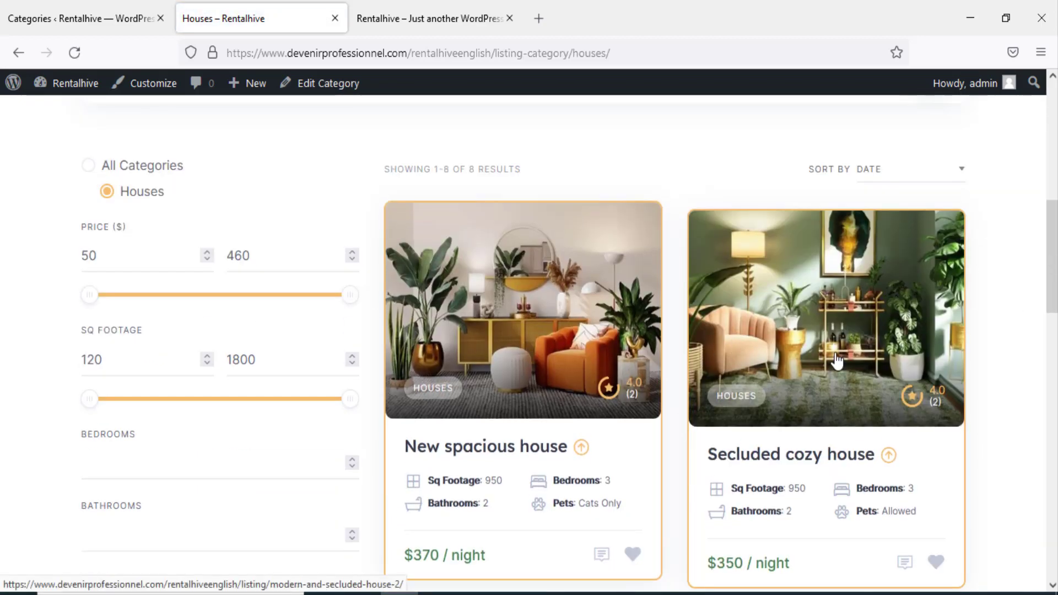
scroll(854, 418, down, 5)
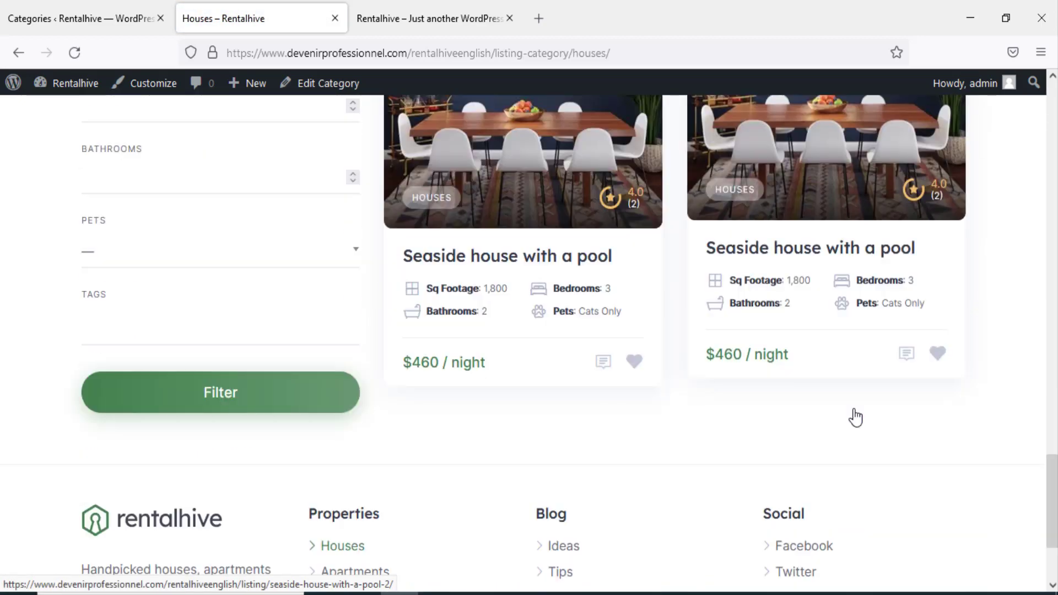
drag(1050, 528, 1043, 137)
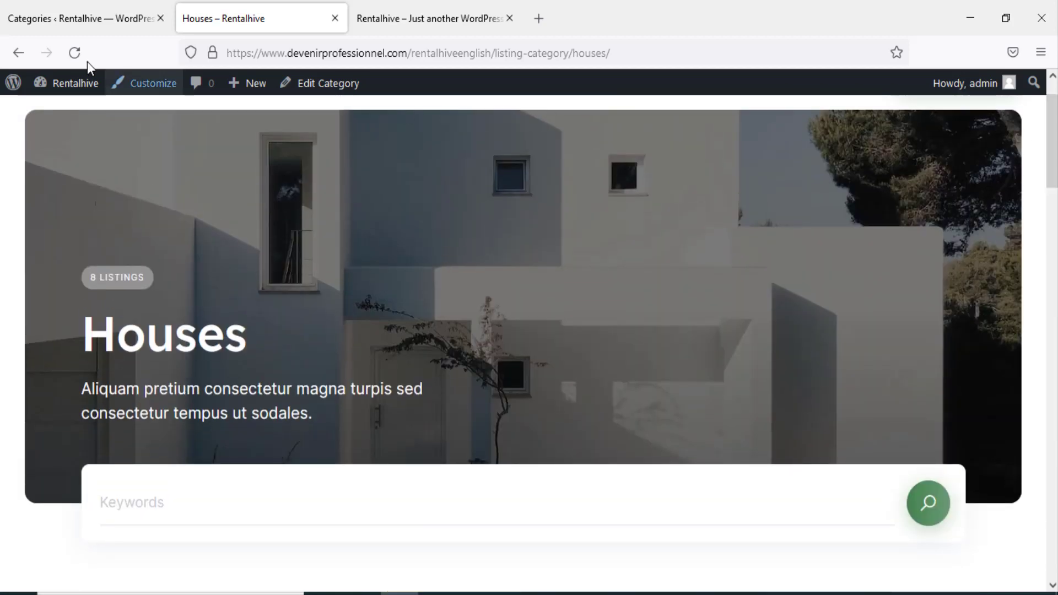
- Return to the category form in the dashboard, review the Villas entries and add the category
click(85, 19)
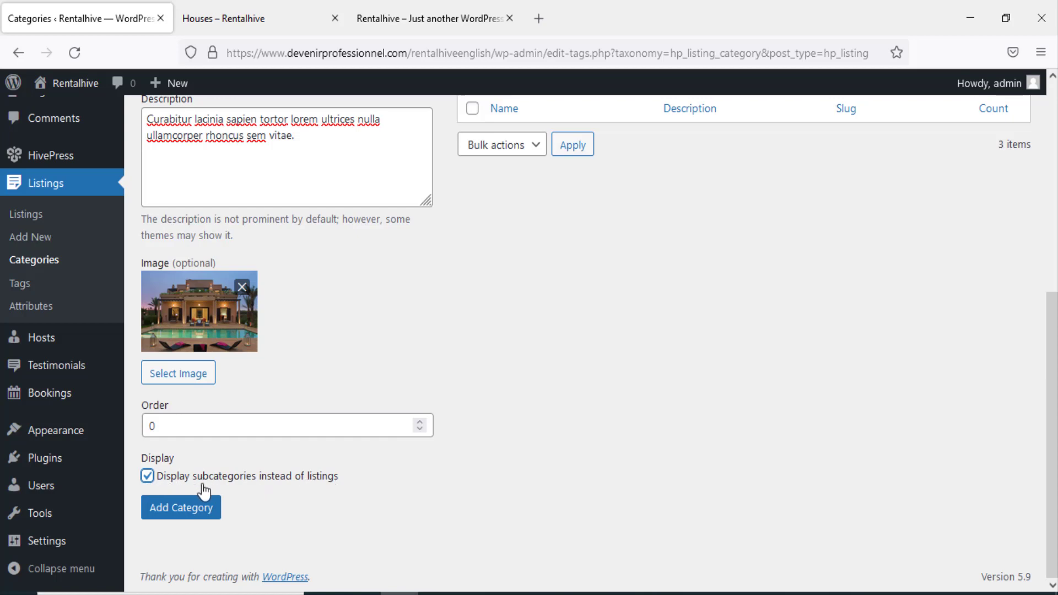
scroll(595, 413, up, 5)
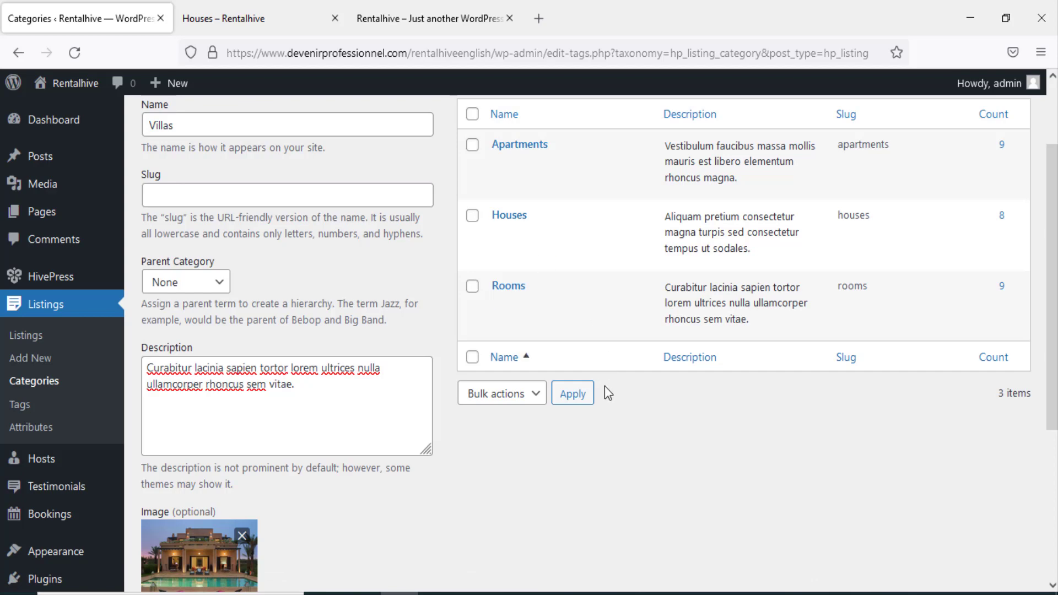
scroll(610, 405, up, 2)
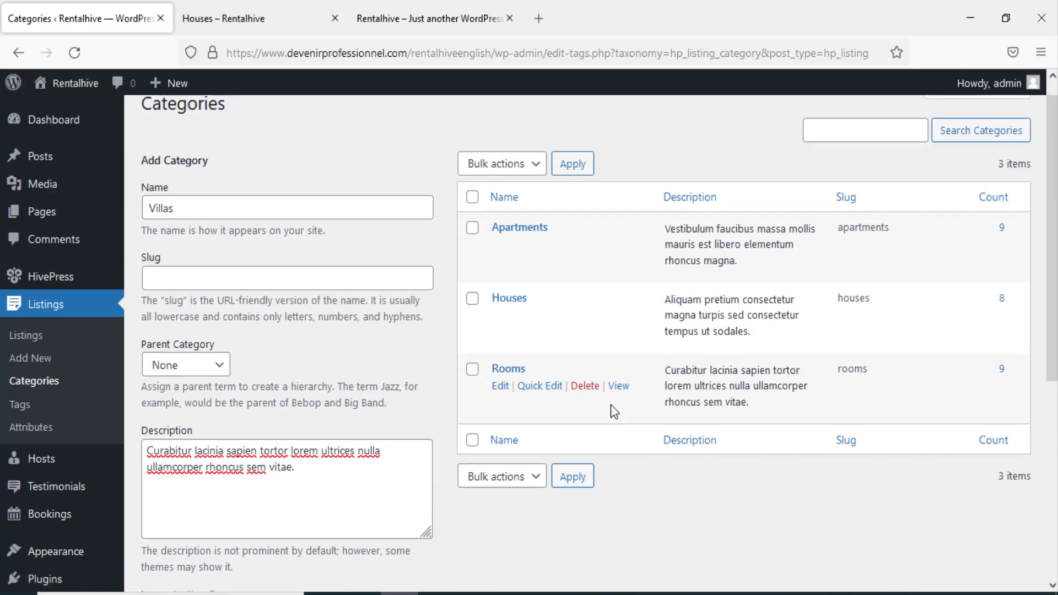
scroll(610, 405, down, 5)
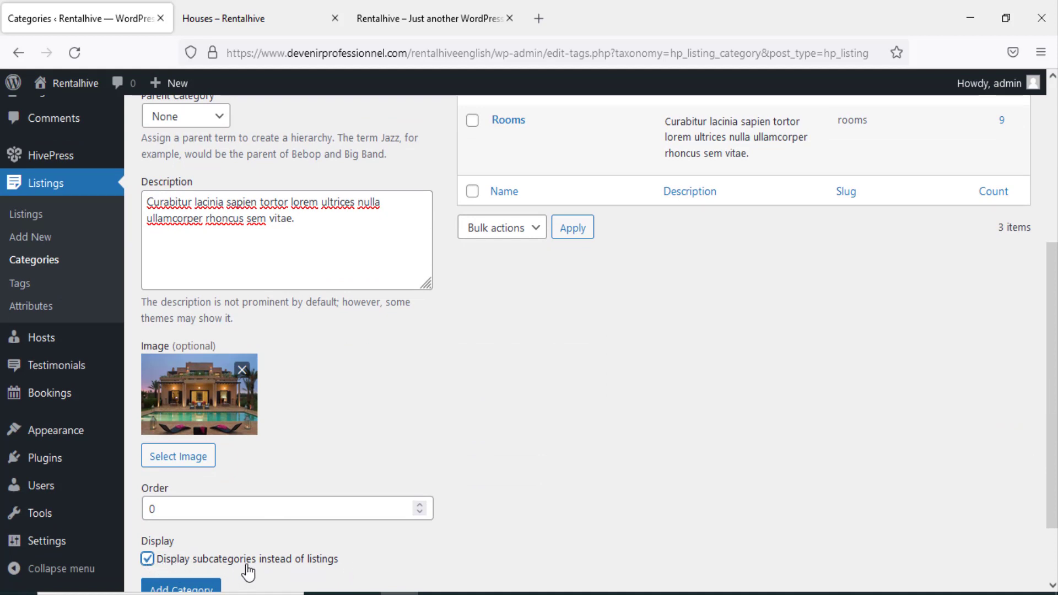
scroll(248, 572, down, 3)
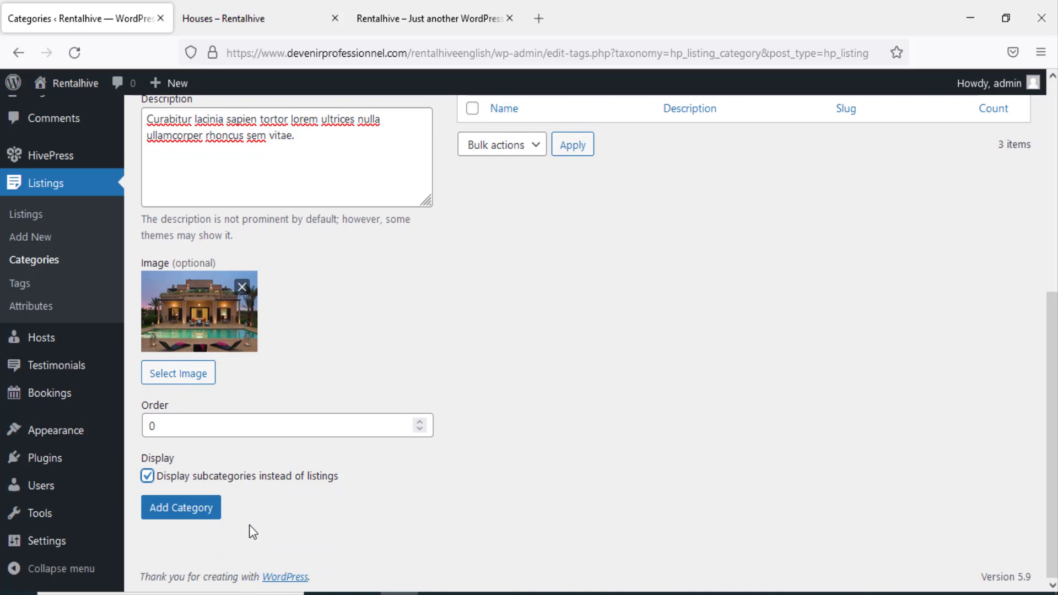
click(175, 509)
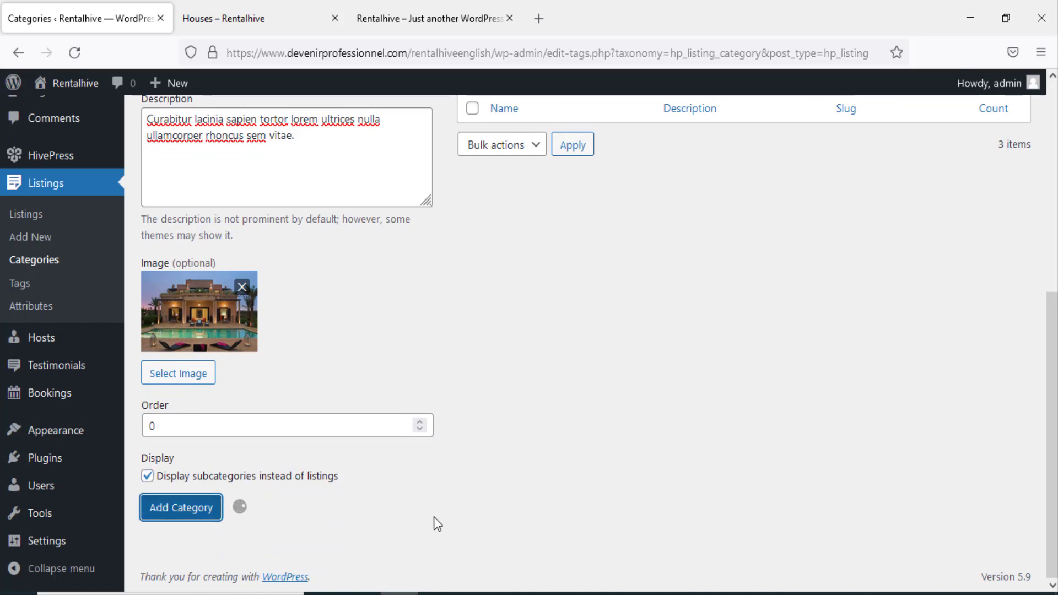
scroll(434, 521, up, 5)
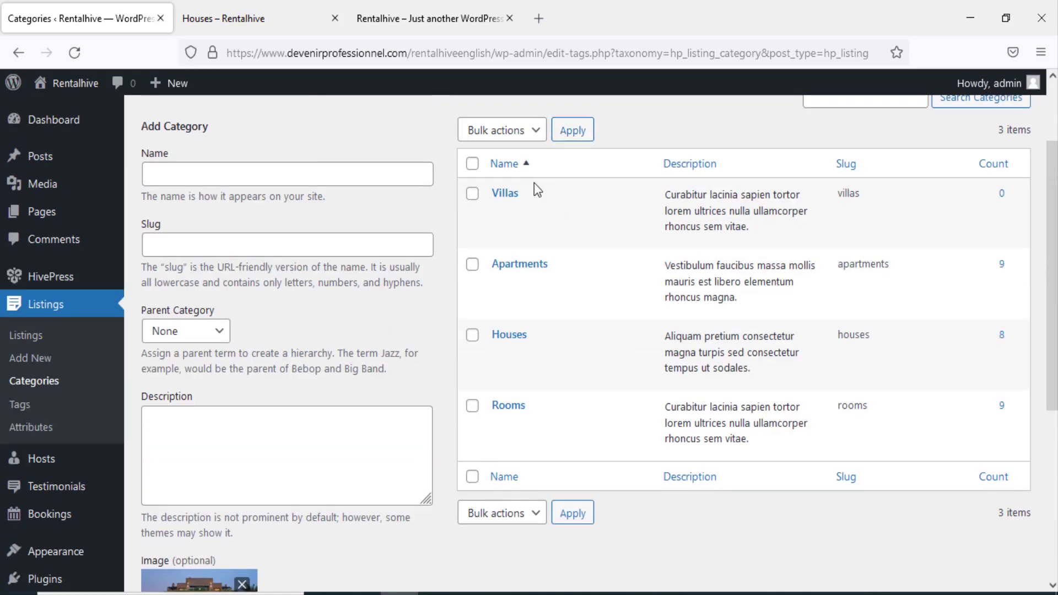
- Reload the site's home page and check the Top Categories section for the Villas category
click(251, 30)
scroll(402, 163, down, 3)
scroll(402, 164, up, 4)
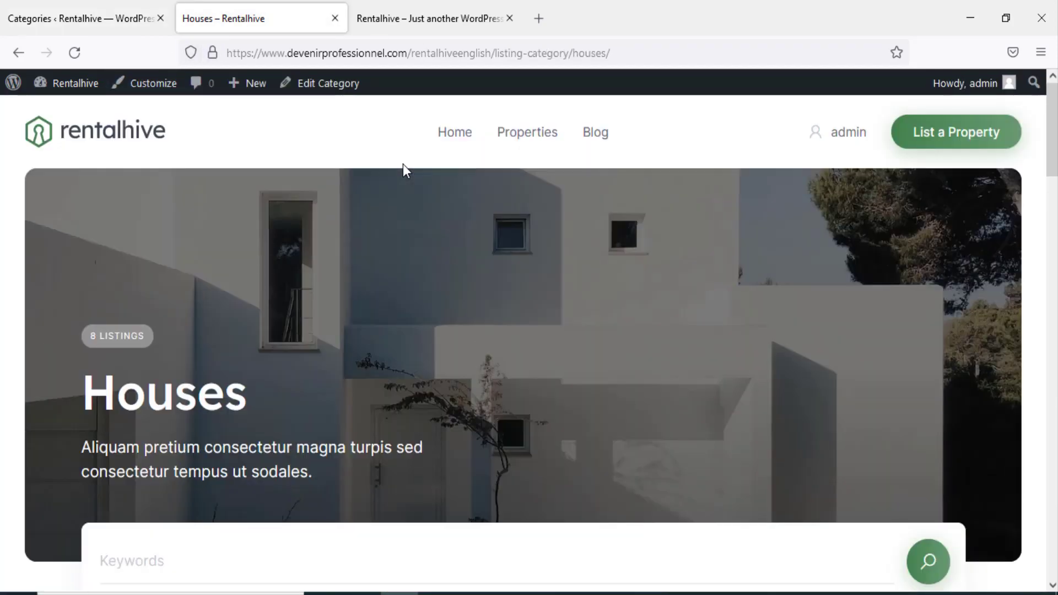
click(419, 28)
scroll(359, 193, up, 3)
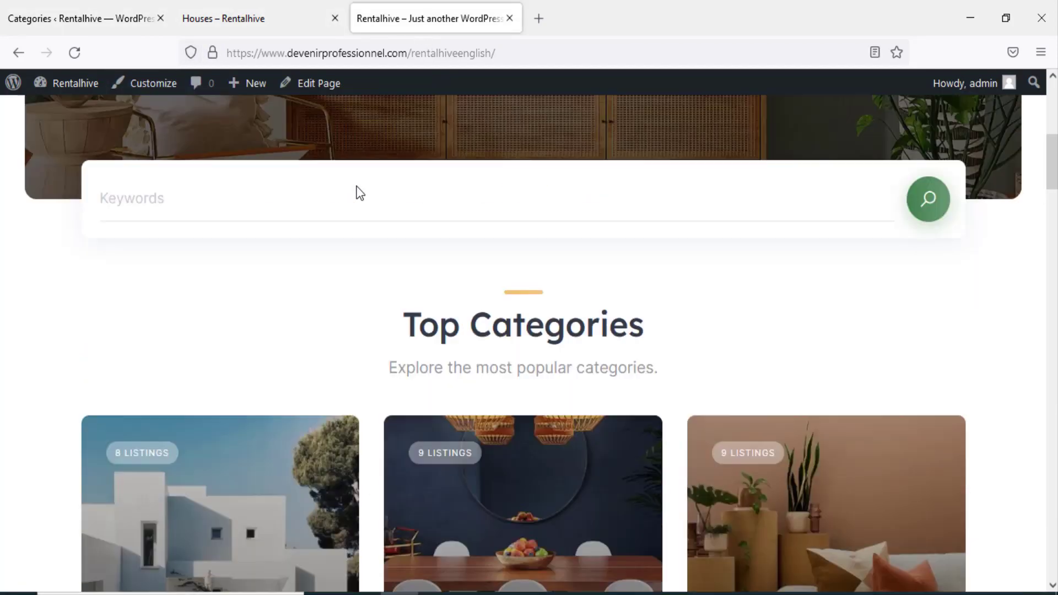
scroll(360, 193, up, 5)
scroll(501, 283, down, 9)
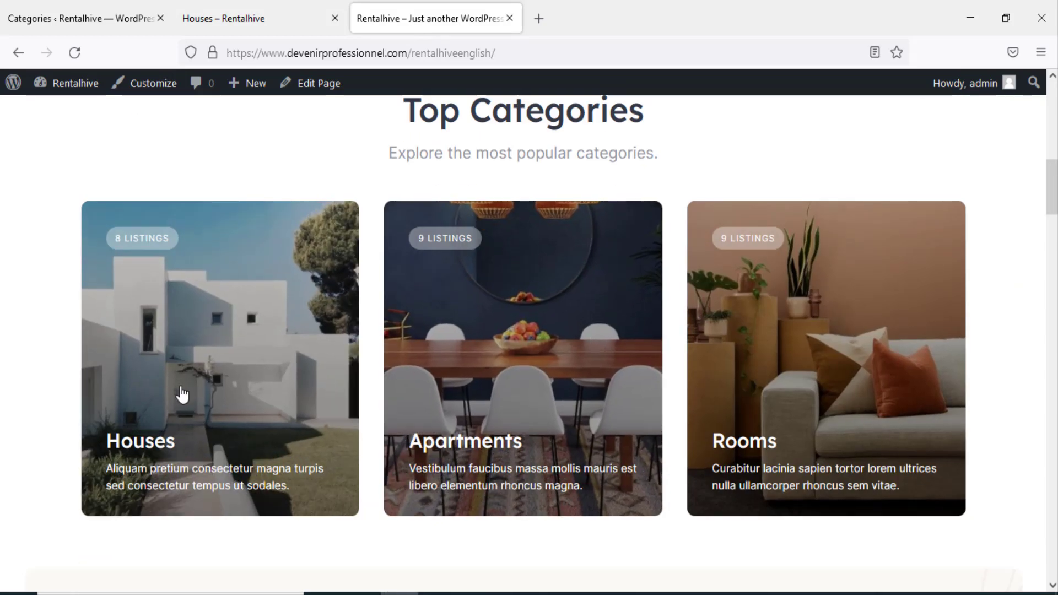
click(74, 53)
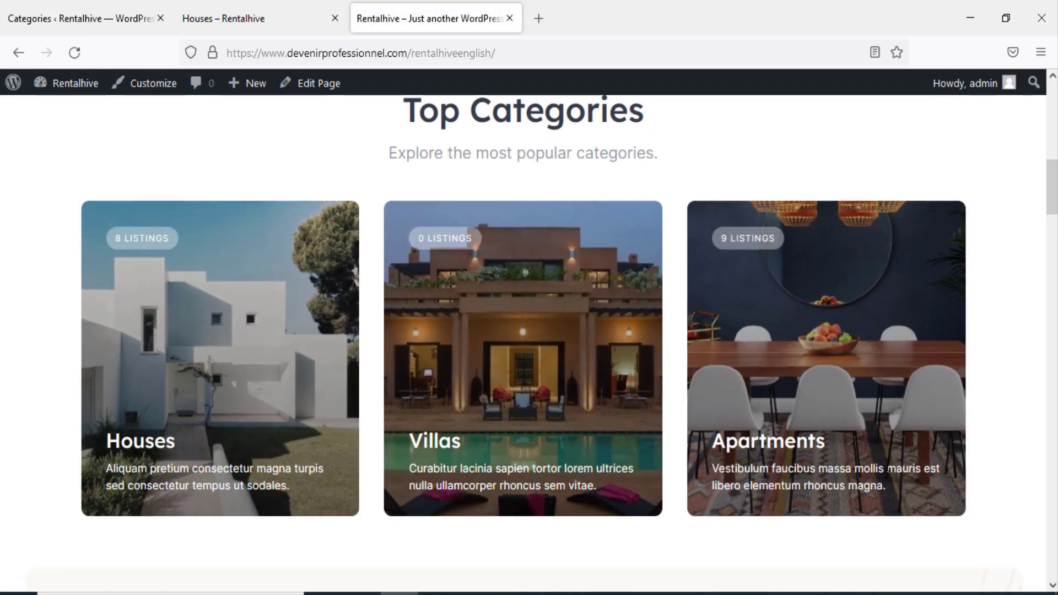
scroll(702, 386, down, 3)
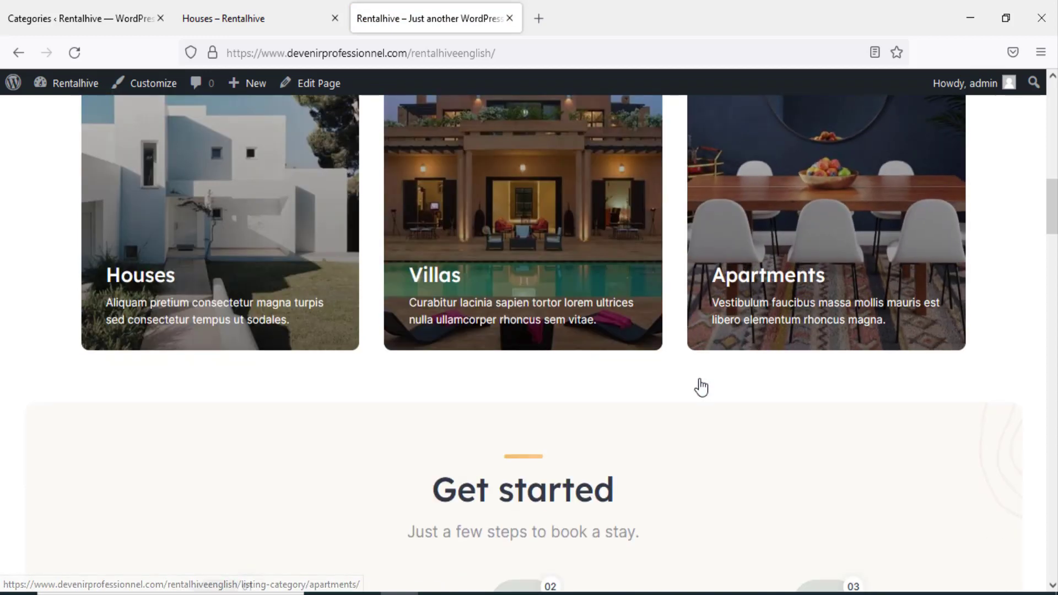
scroll(701, 382, up, 2)
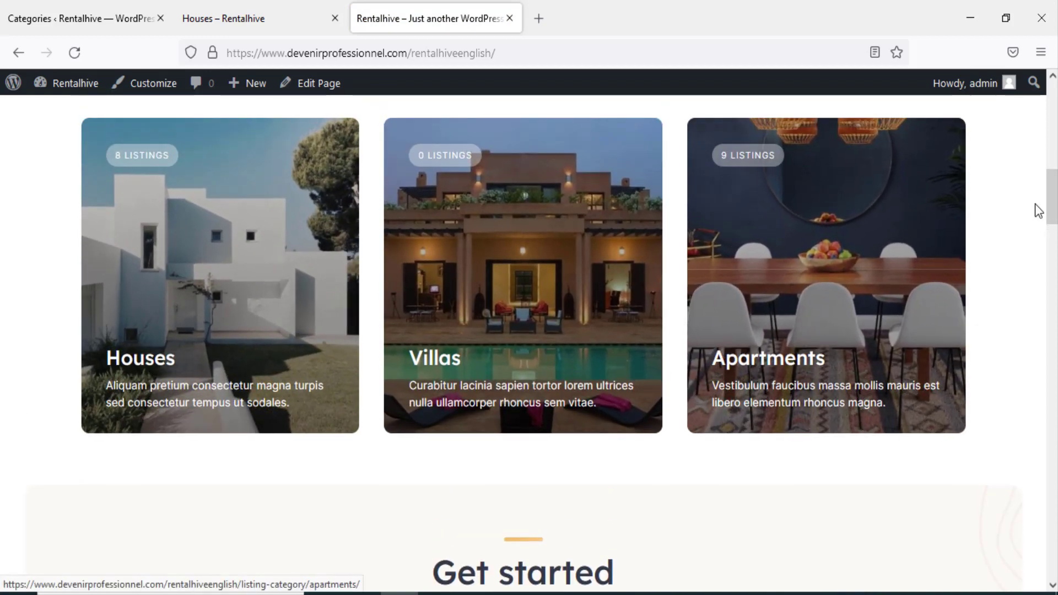
scroll(1051, 193, up, 2)
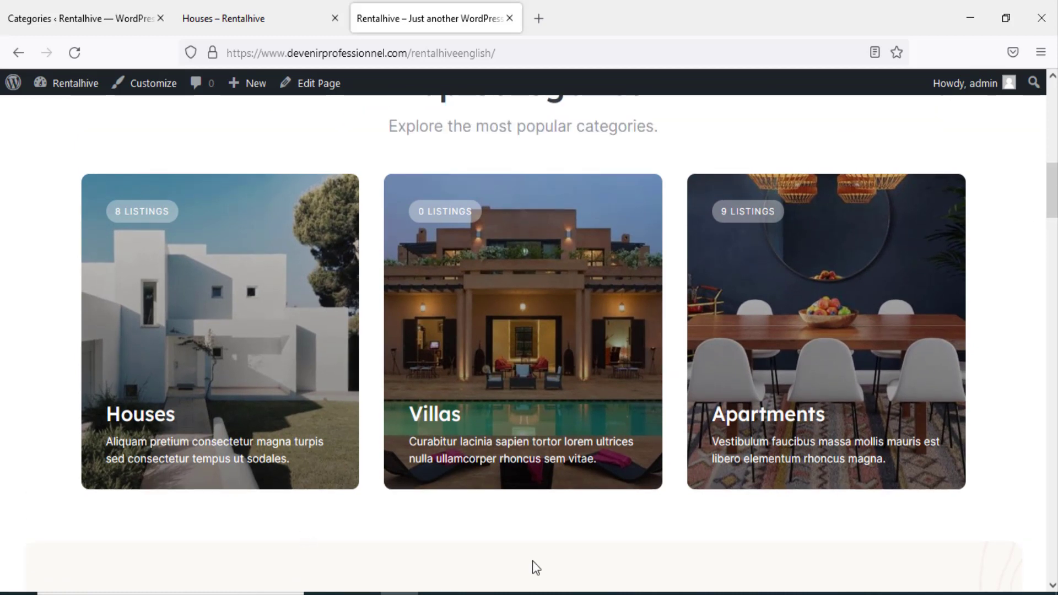
- Open the dashboard's page list in a new browser tab and open the Home page for editing
click(68, 22)
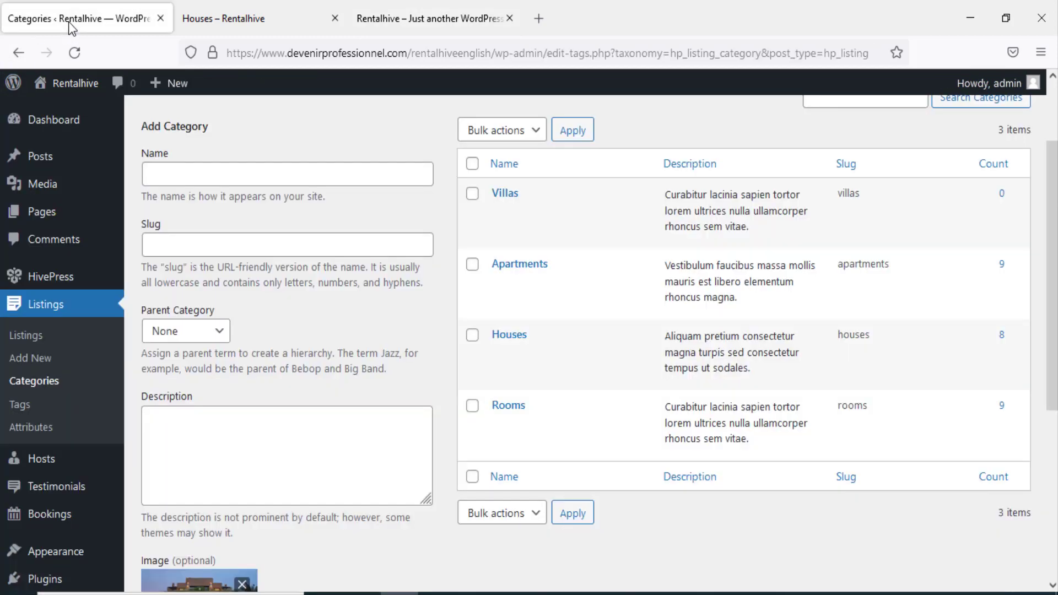
right_click(58, 213)
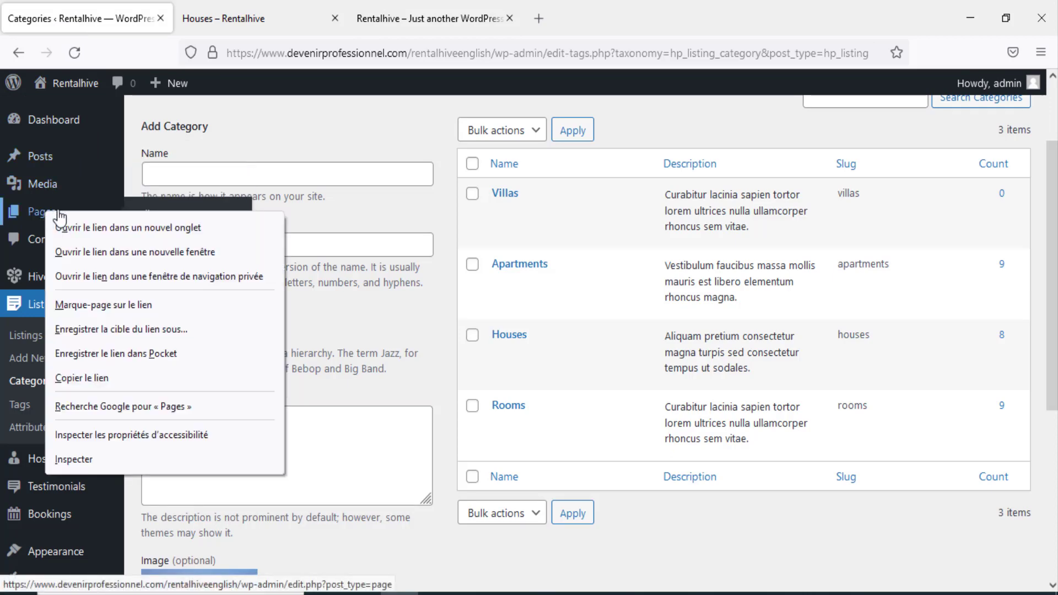
click(108, 230)
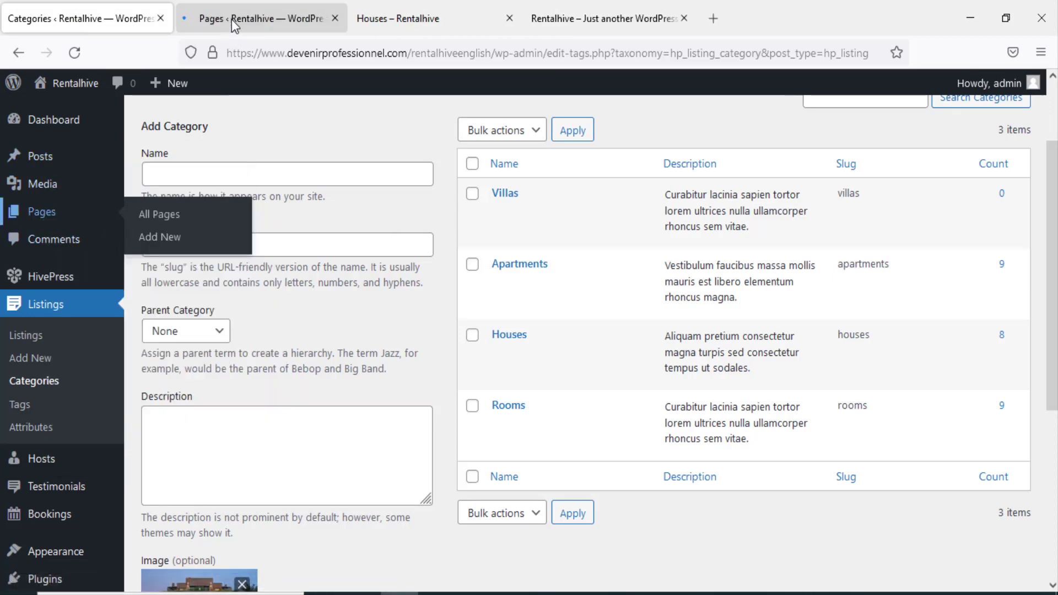
click(231, 18)
click(190, 296)
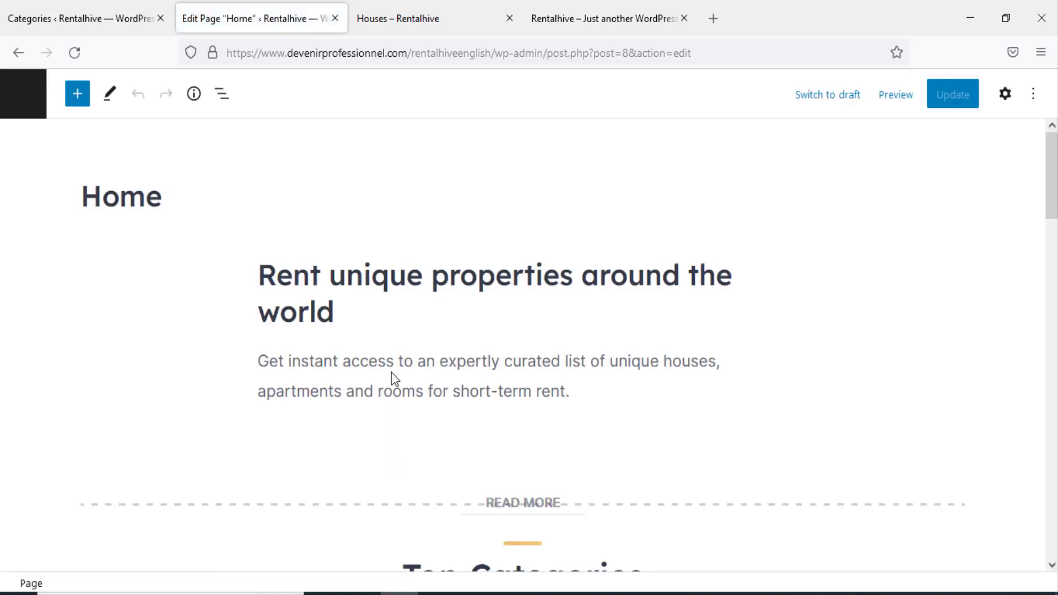
- Select the Listing Categories block under the Top Categories heading and show its block settings
scroll(505, 339, down, 2)
scroll(510, 341, down, 3)
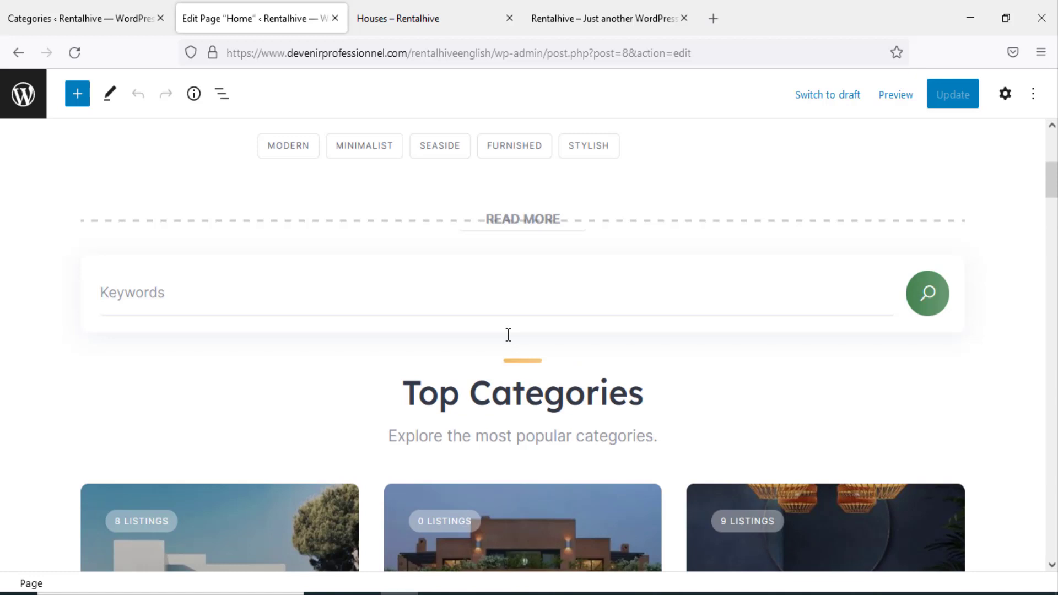
scroll(563, 329, down, 5)
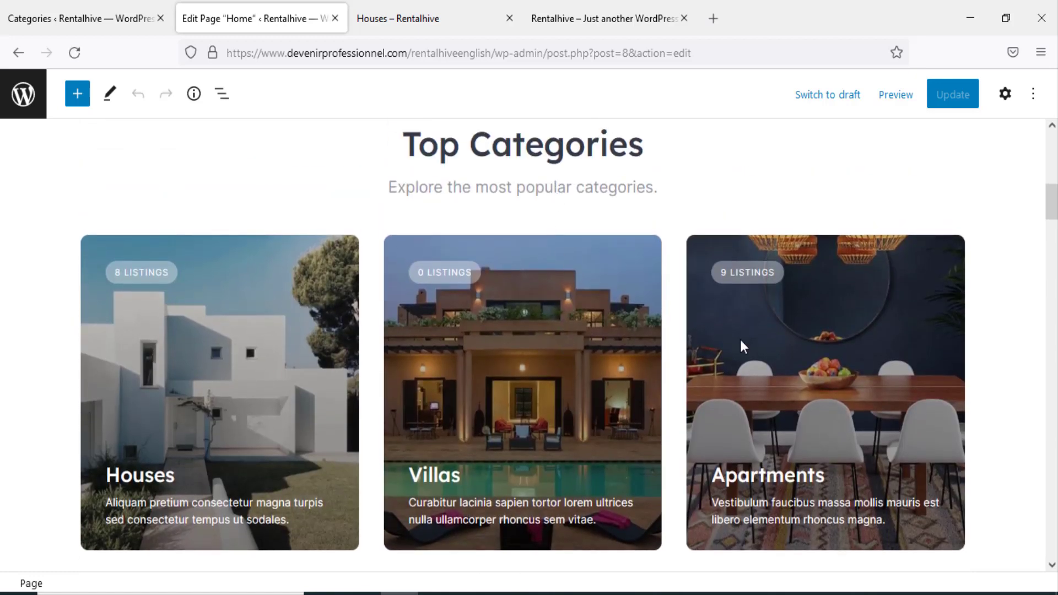
click(577, 409)
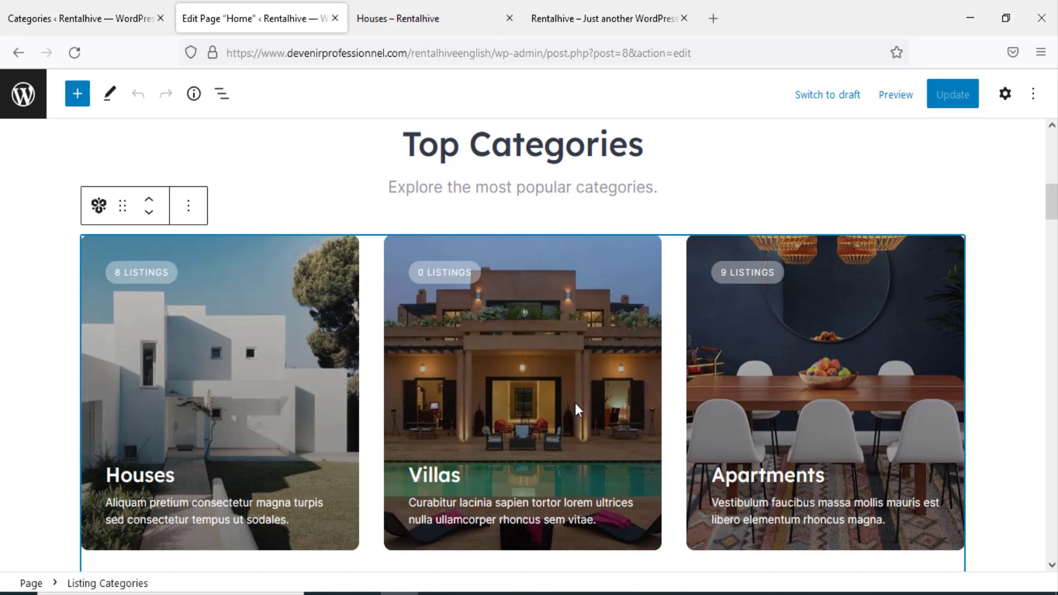
double_click(500, 420)
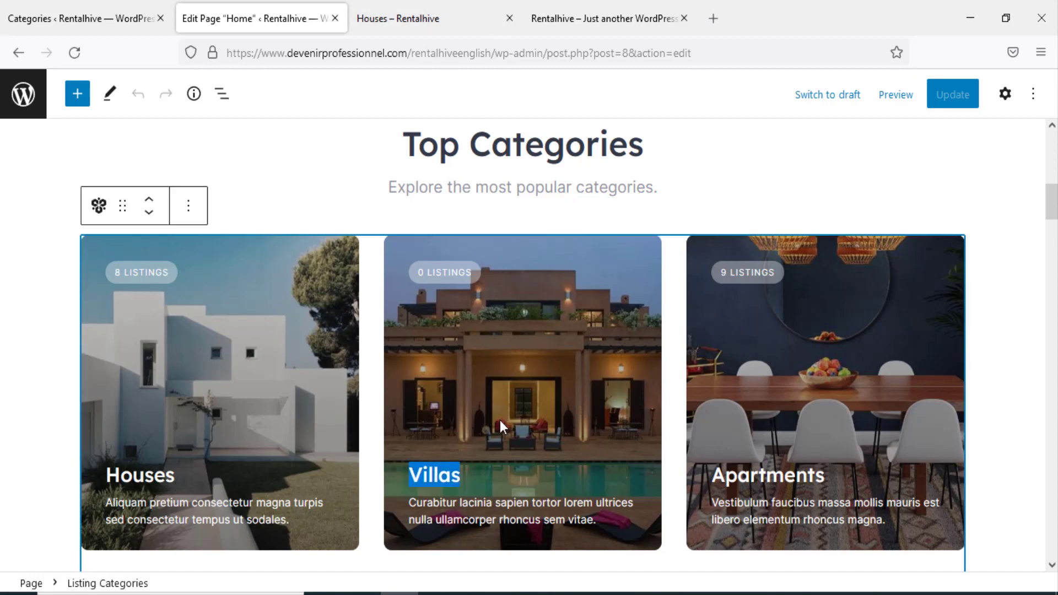
scroll(639, 347, up, 3)
scroll(799, 416, down, 2)
double_click(831, 406)
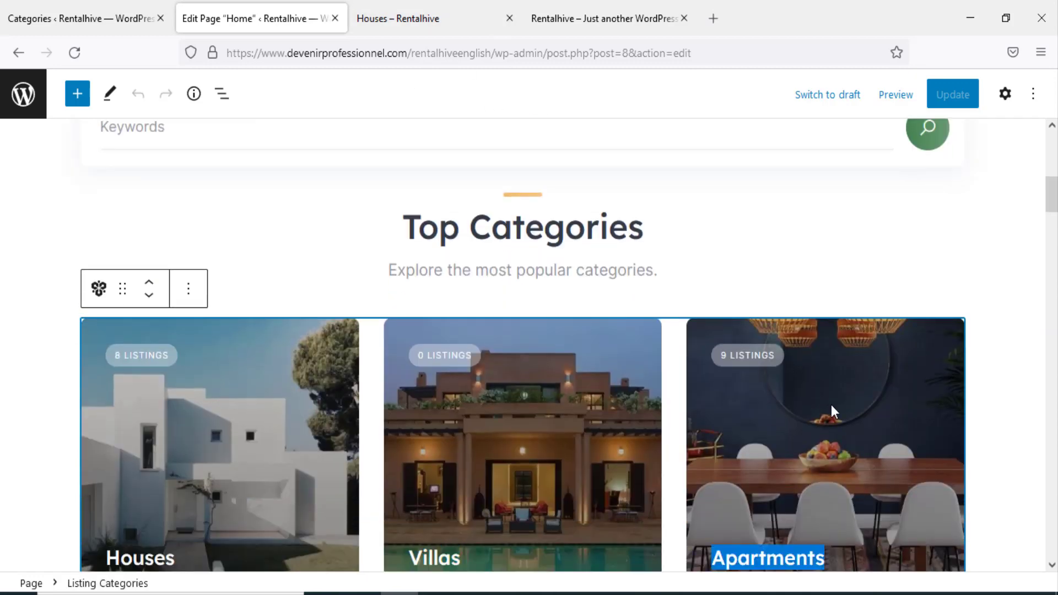
click(1005, 94)
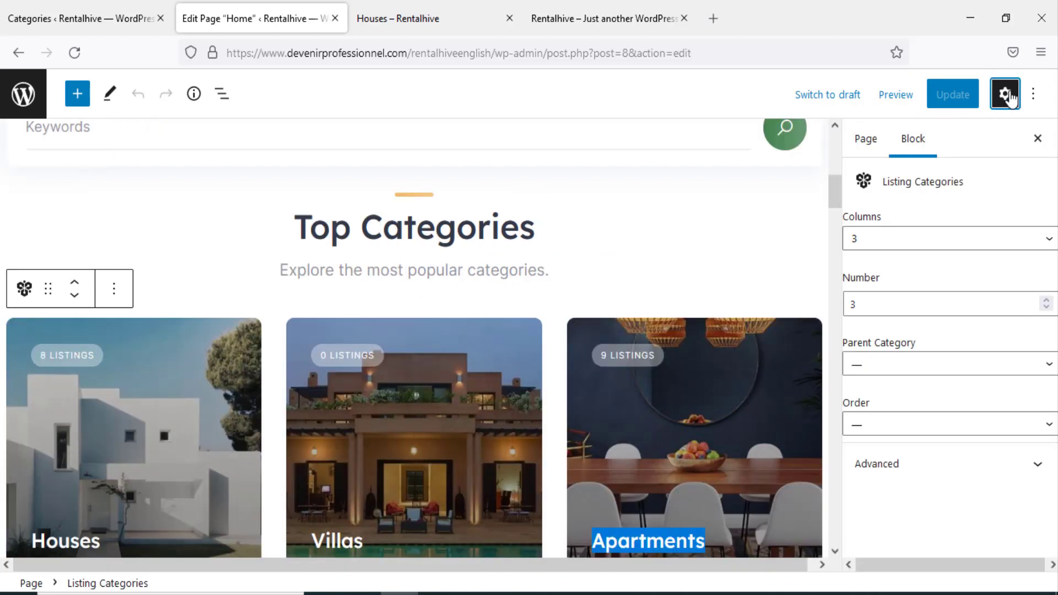
click(318, 453)
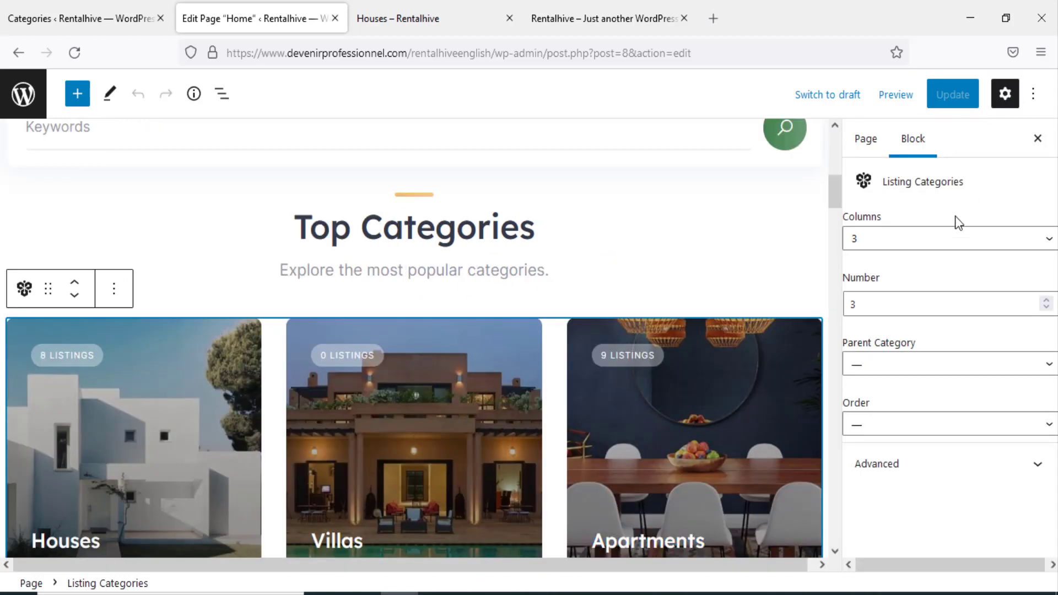
- Set the Listing Categories block to 4 columns and the number of categories to 4
click(1050, 242)
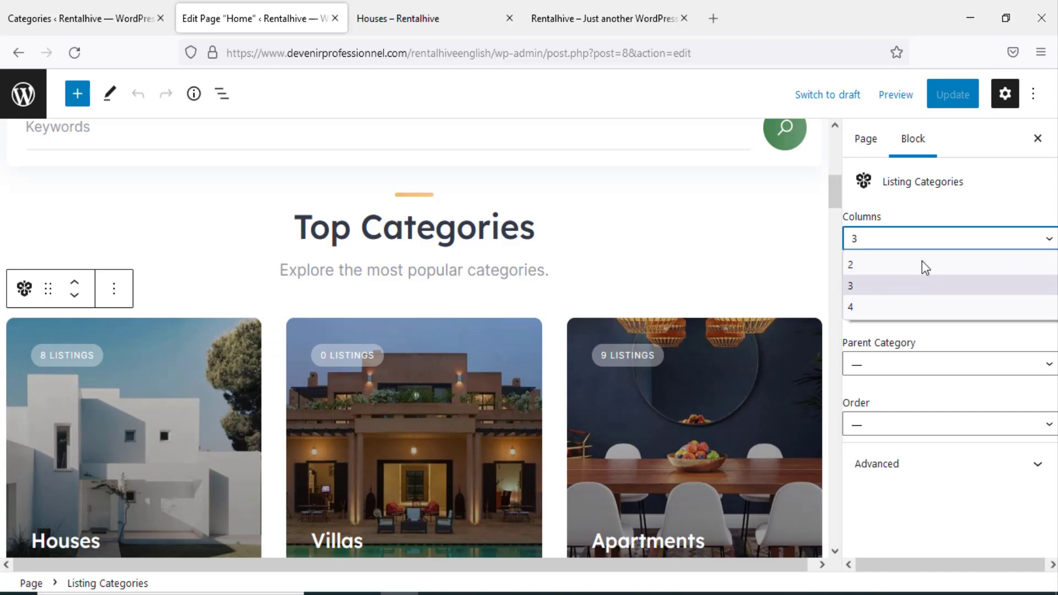
click(888, 305)
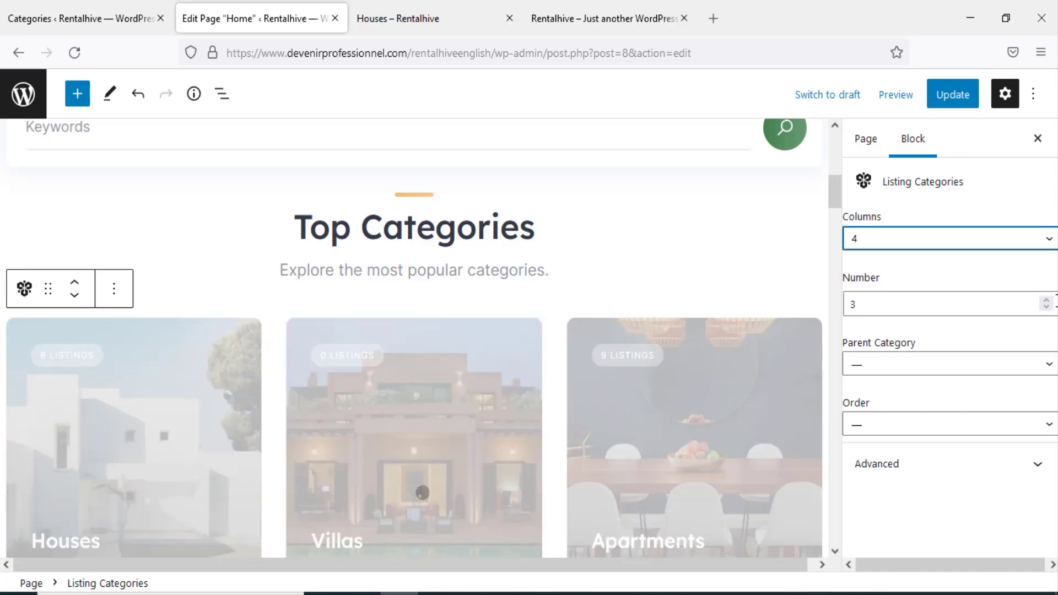
click(1046, 300)
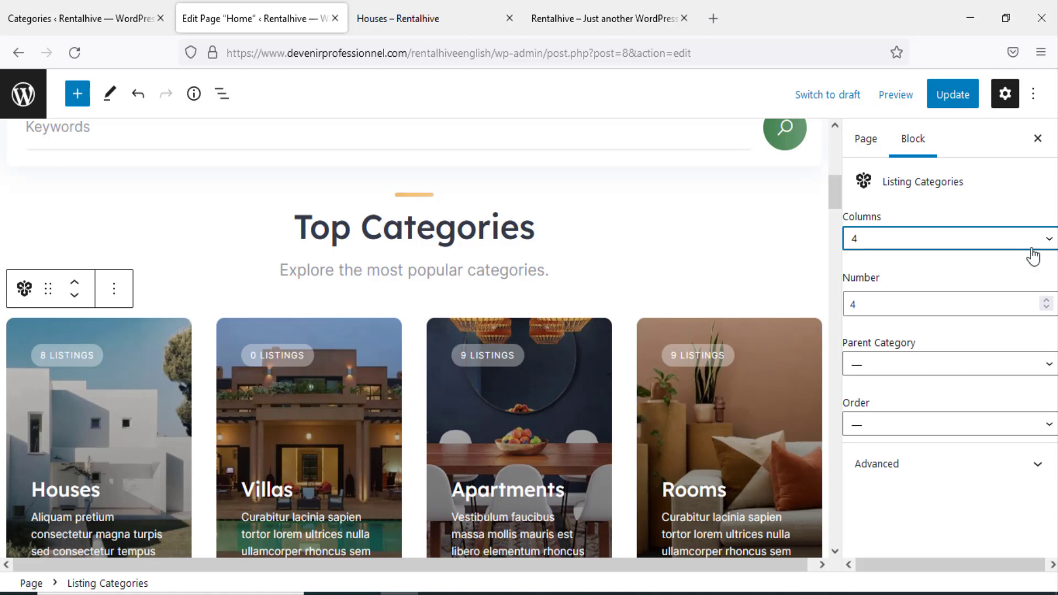
- Try a 2-column layout for the Listing Categories block and review the category cards
click(1050, 240)
click(935, 265)
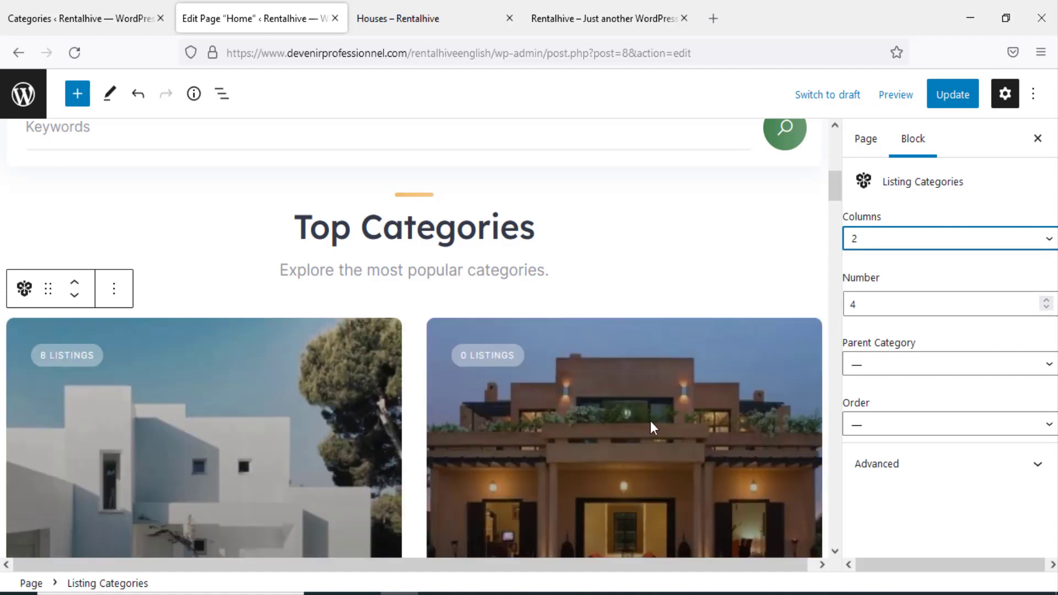
scroll(650, 421, down, 8)
scroll(444, 452, up, 3)
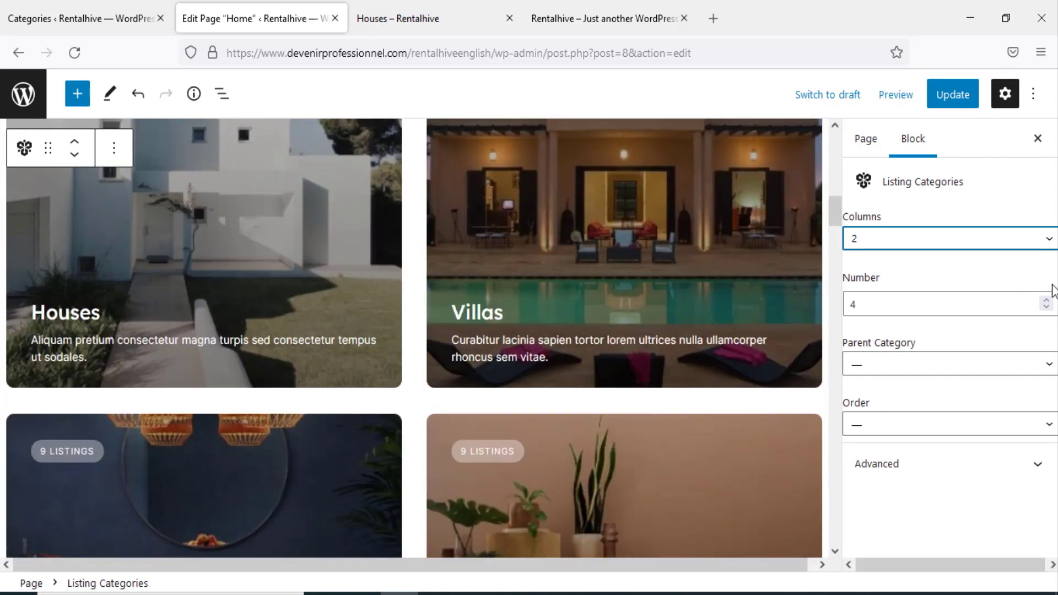
- Set the Listing Categories block to 4 columns and update the Home page
click(1051, 240)
click(915, 305)
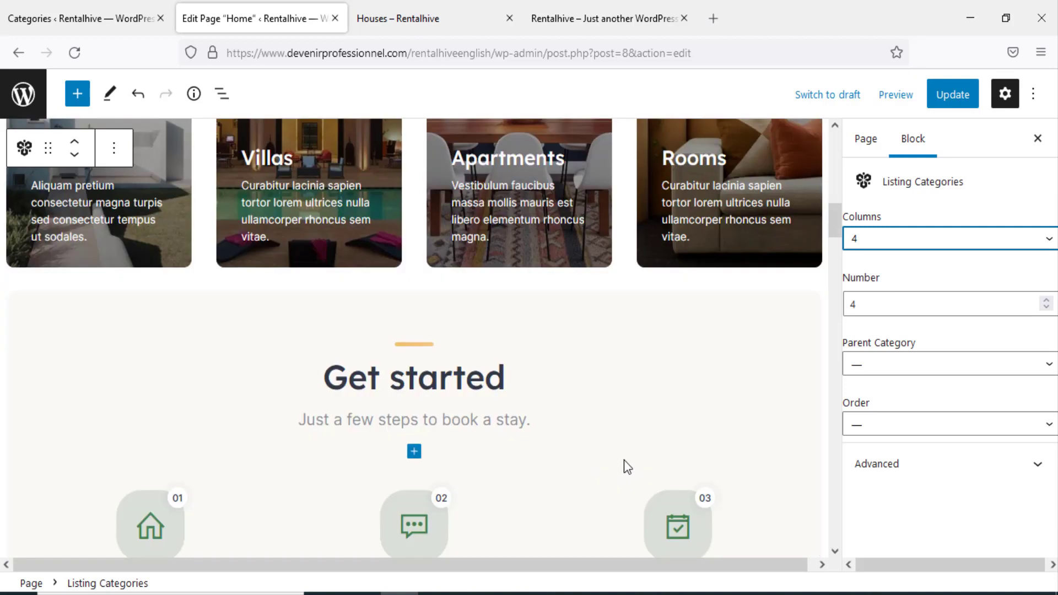
scroll(623, 460, up, 4)
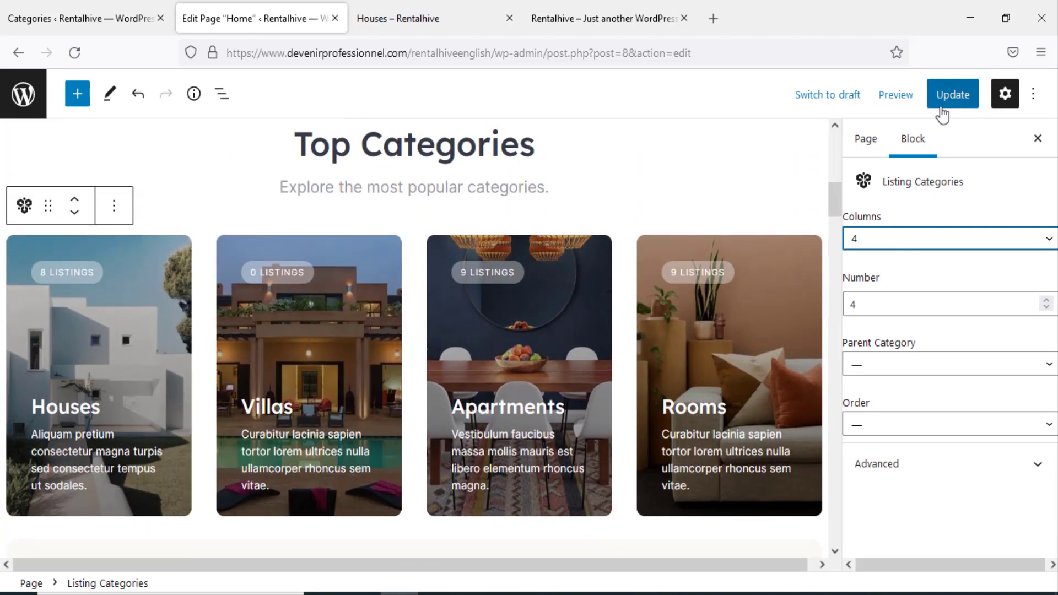
click(946, 97)
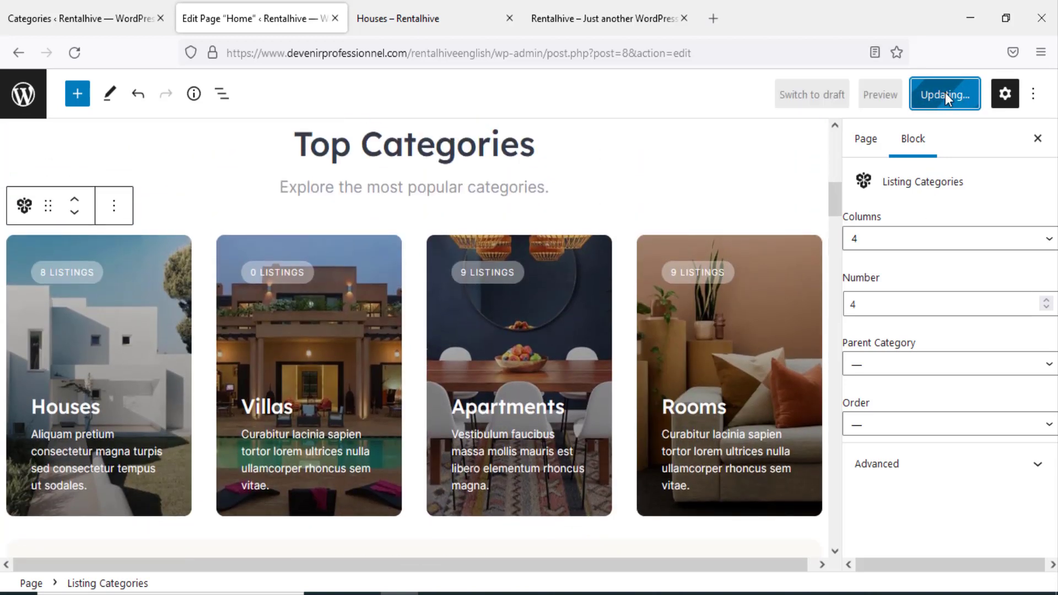
- Reload the site's home page and examine the layout of the category cards under Top Categories
click(425, 13)
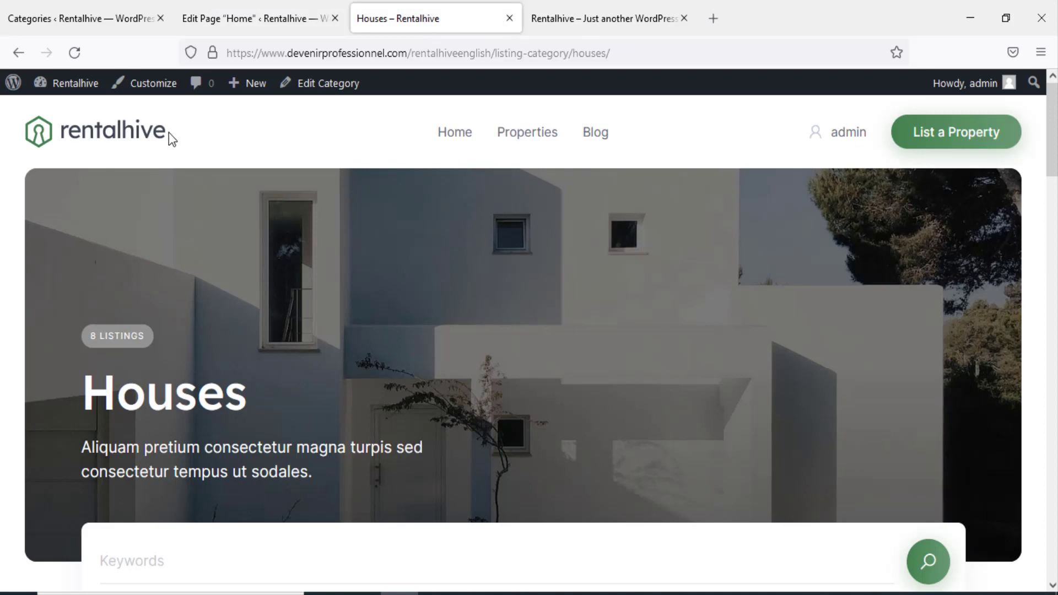
click(595, 21)
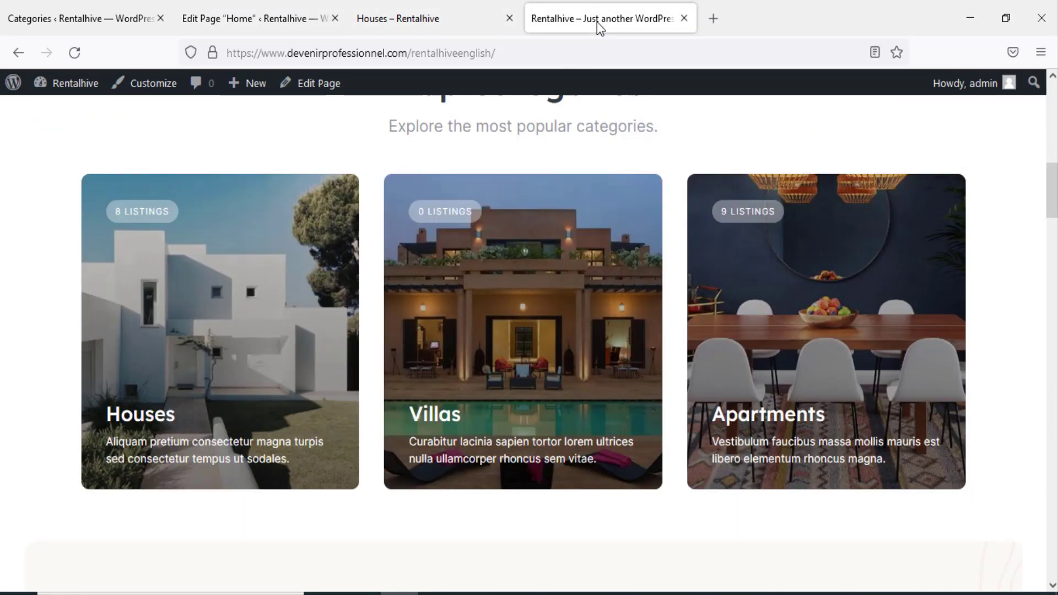
click(75, 53)
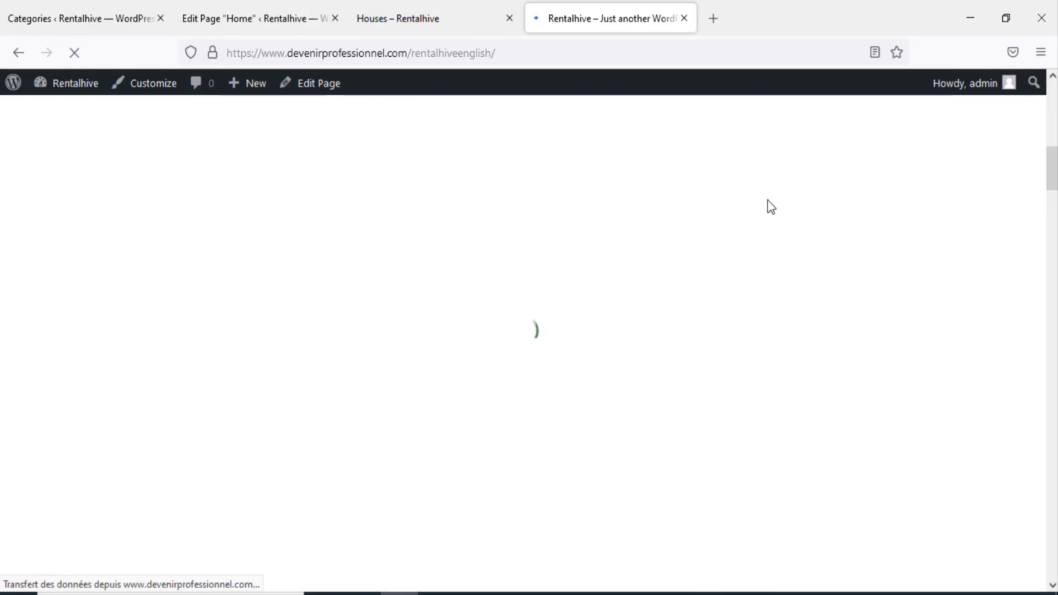
scroll(771, 221, down, 3)
scroll(833, 351, down, 3)
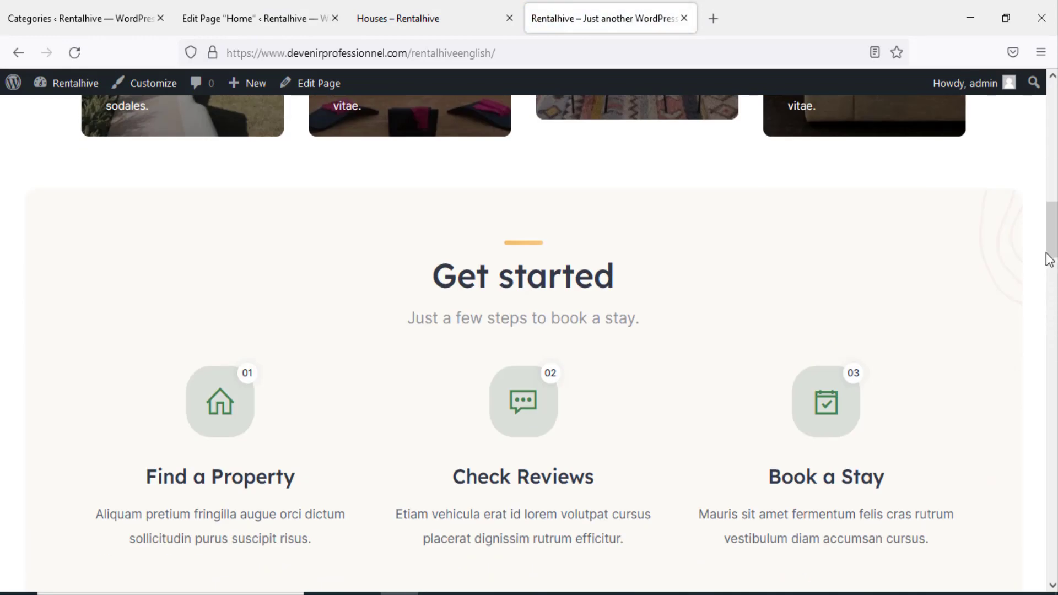
drag(1048, 259, 1055, 198)
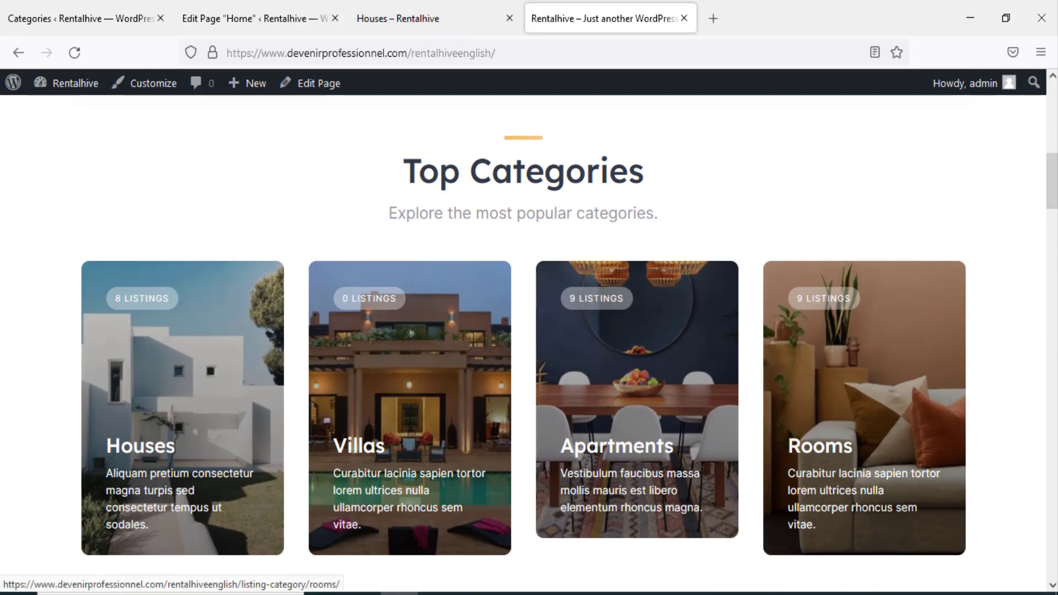
scroll(864, 408, up, 5)
scroll(864, 408, down, 4)
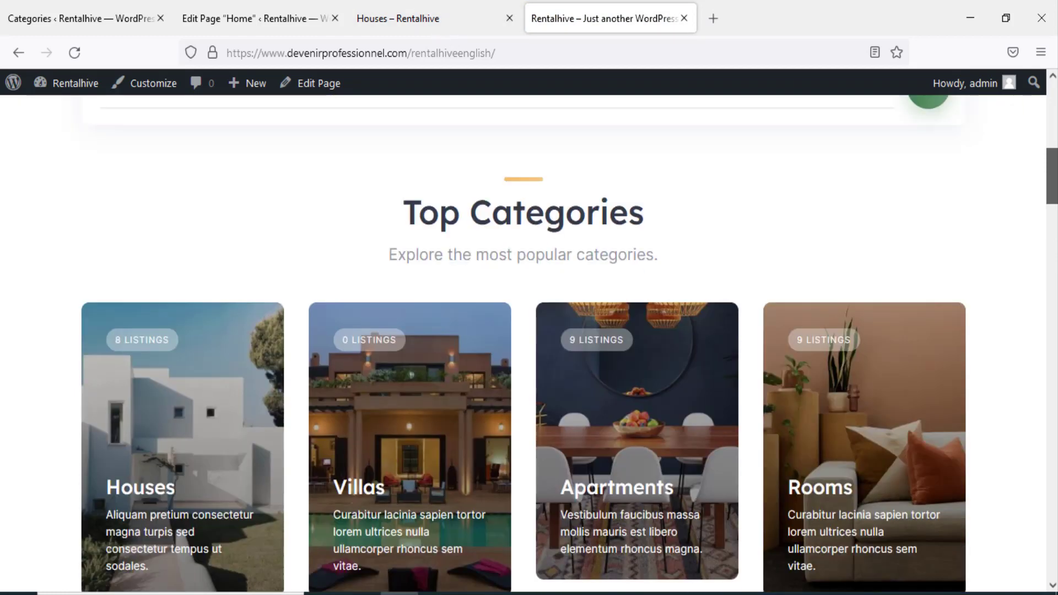
scroll(529, 342, up, 10)
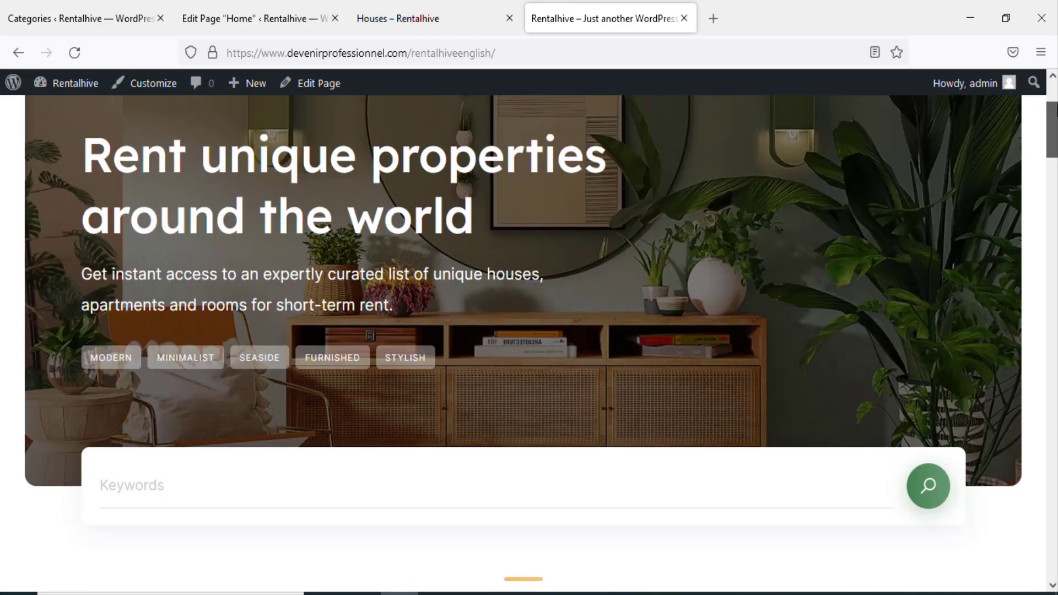
scroll(778, 88, down, 10)
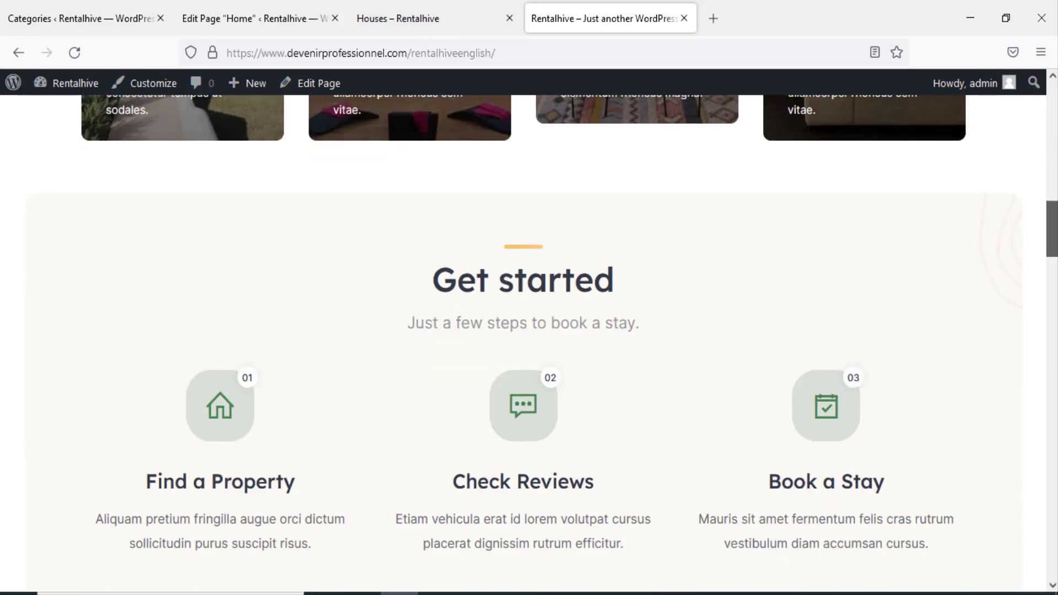
- Return to the Home page editor, hide the block settings and view the Get started section
click(402, 13)
scroll(467, 213, down, 7)
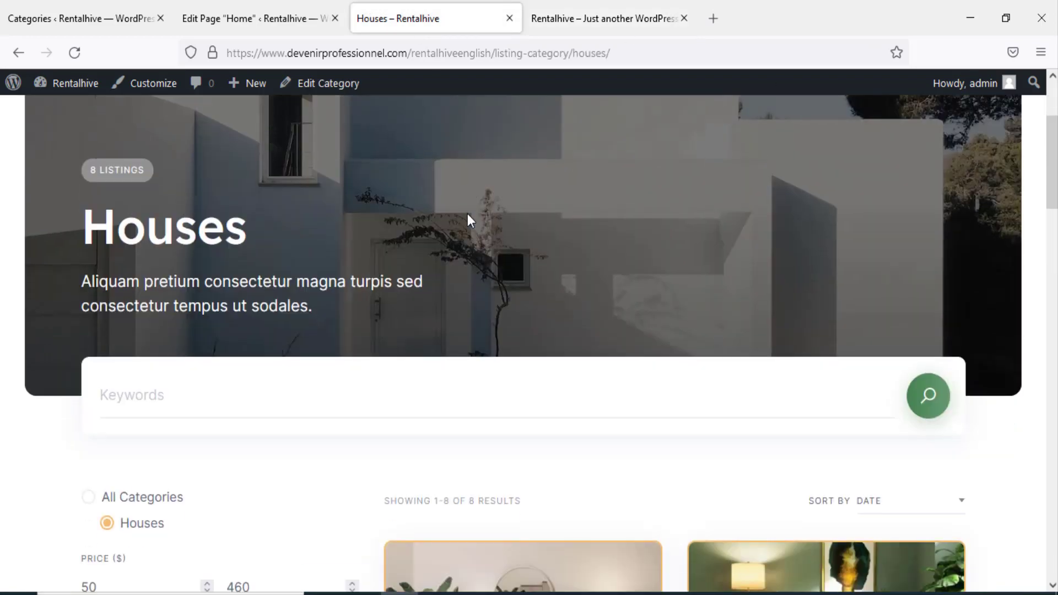
click(210, 20)
scroll(505, 206, down, 3)
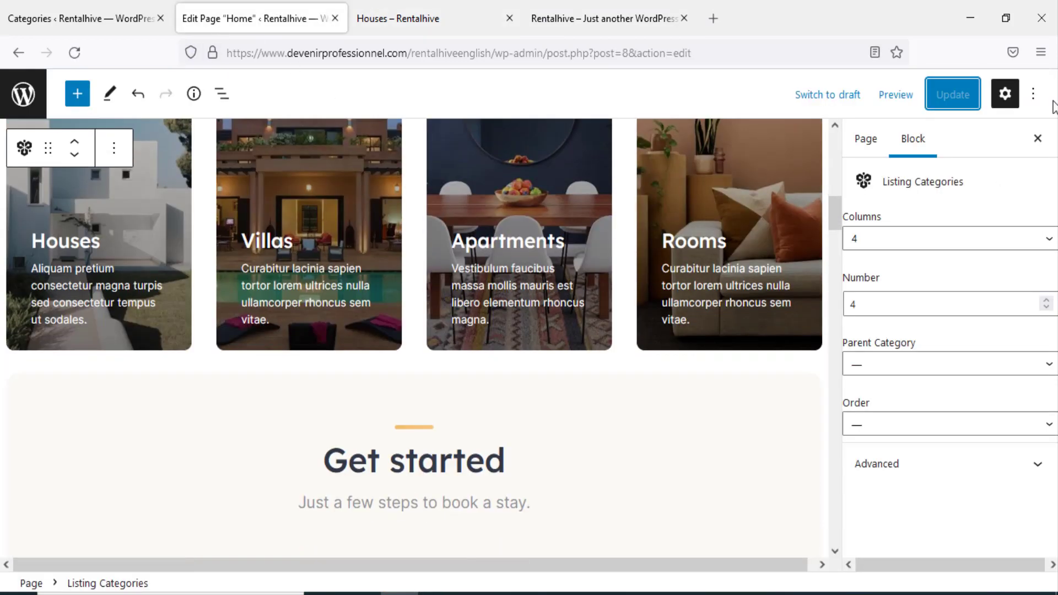
click(1019, 95)
scroll(709, 264, down, 5)
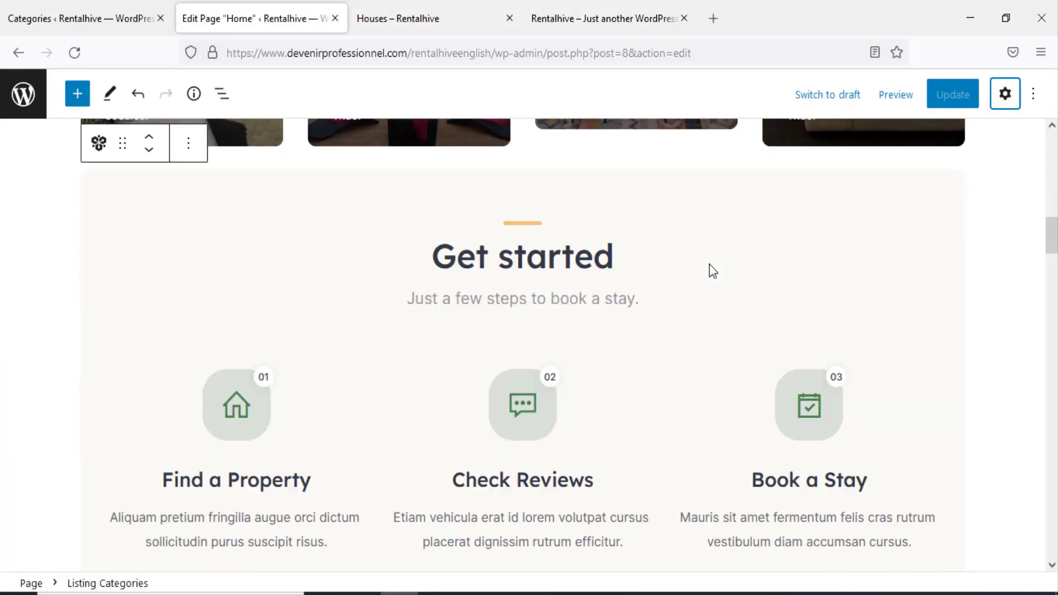
- Retype the final letter of the "Get started" heading in the Home page editor
drag(617, 205, 559, 212)
click(469, 254)
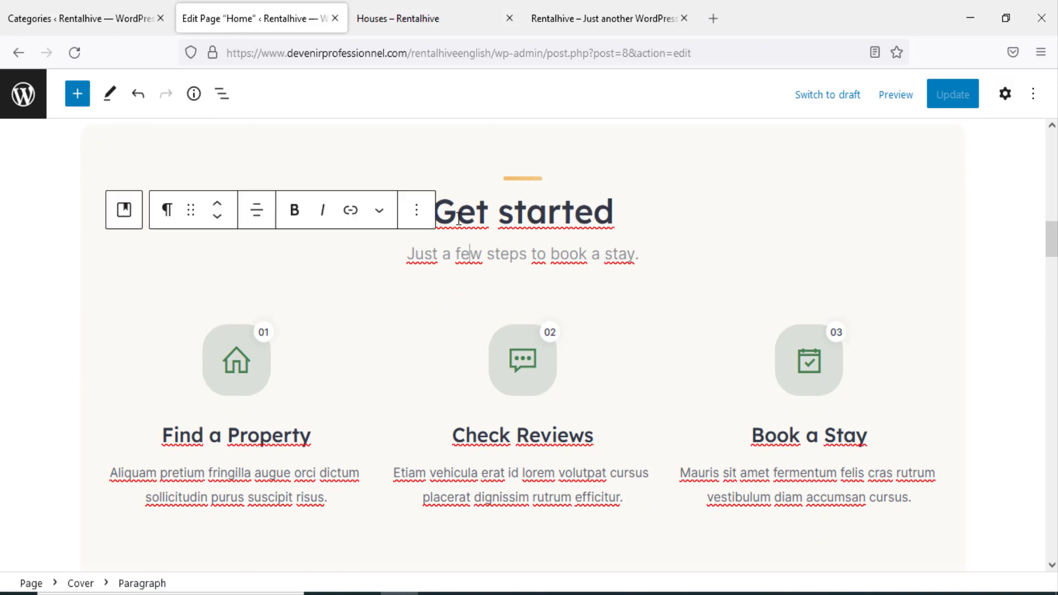
click(635, 214)
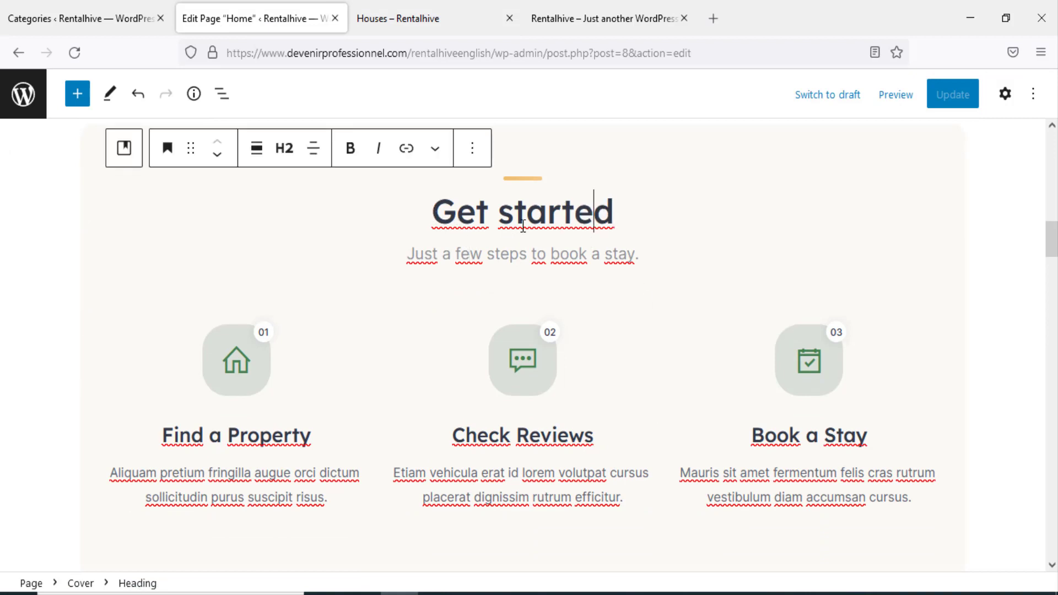
click(621, 210)
key(BackSpace)
text(d)
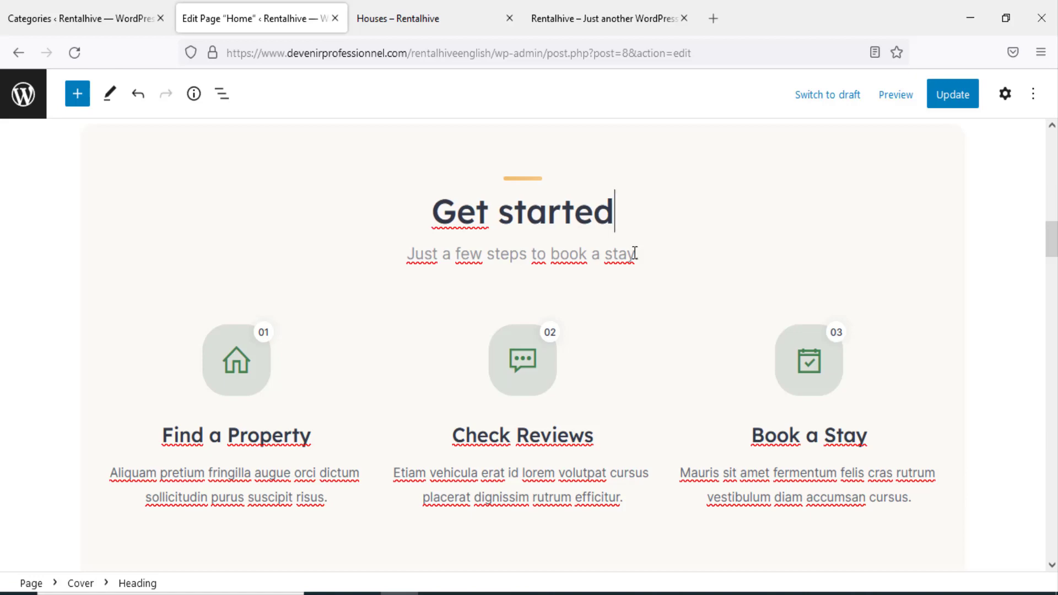
- Show the settings of the Listings block under Top Properties and examine its column, number, category, order and display options
scroll(598, 292, down, 7)
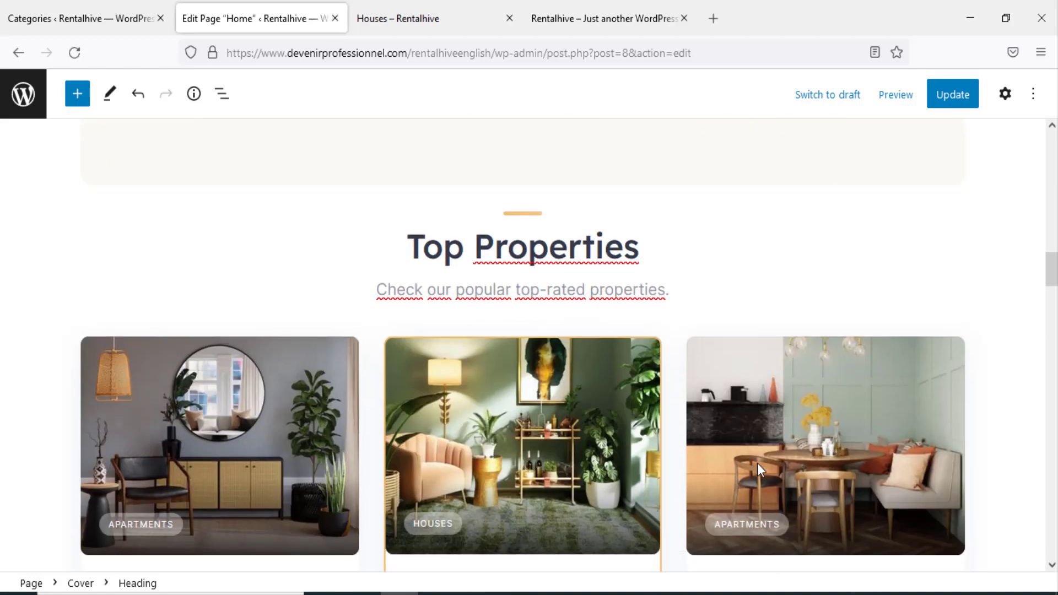
click(774, 445)
scroll(776, 441, down, 5)
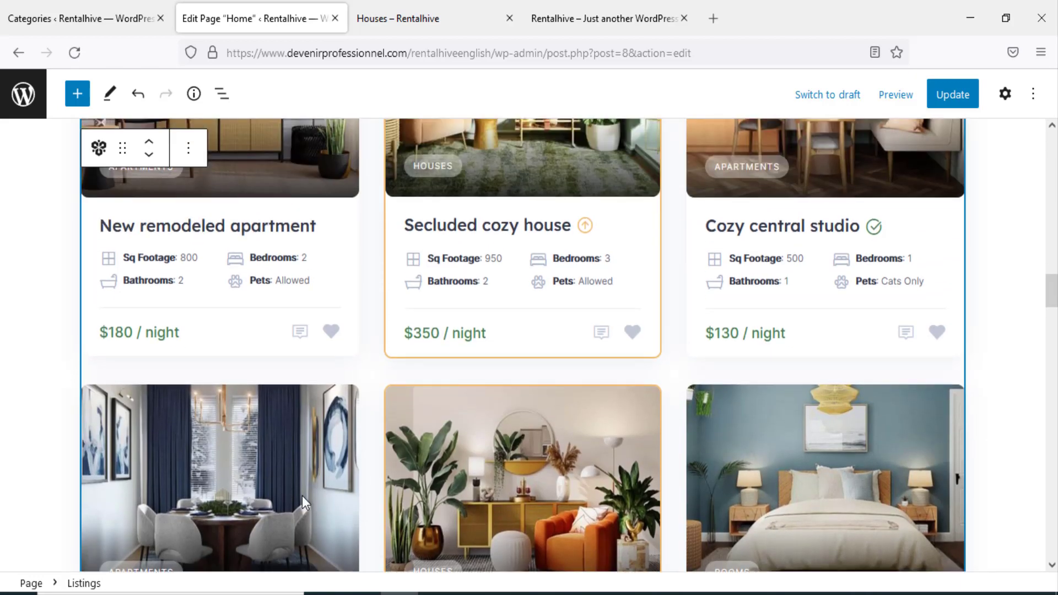
scroll(716, 276, up, 2)
click(1005, 94)
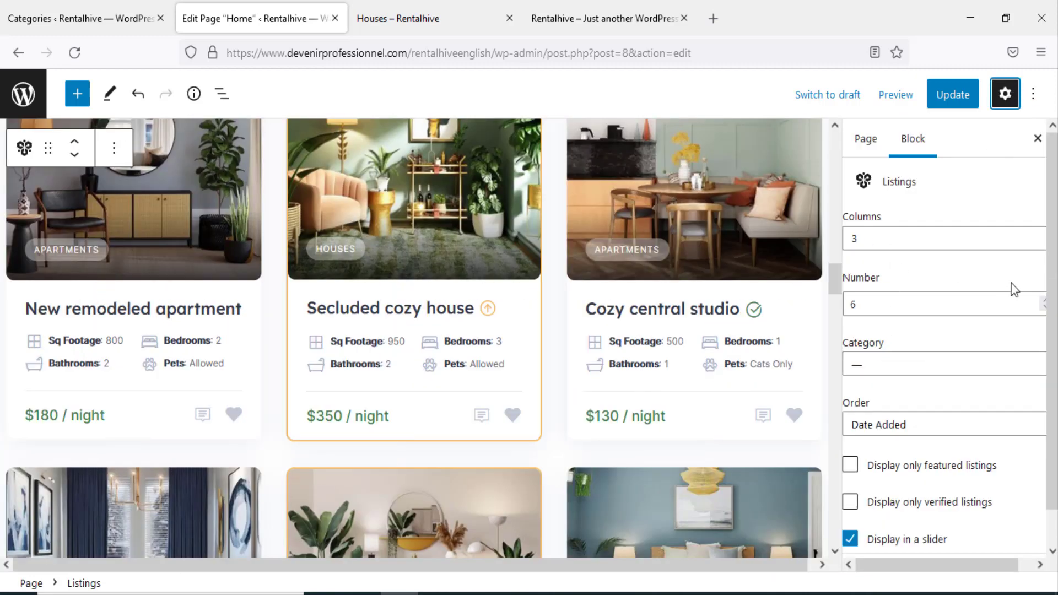
click(1022, 241)
click(1022, 241)
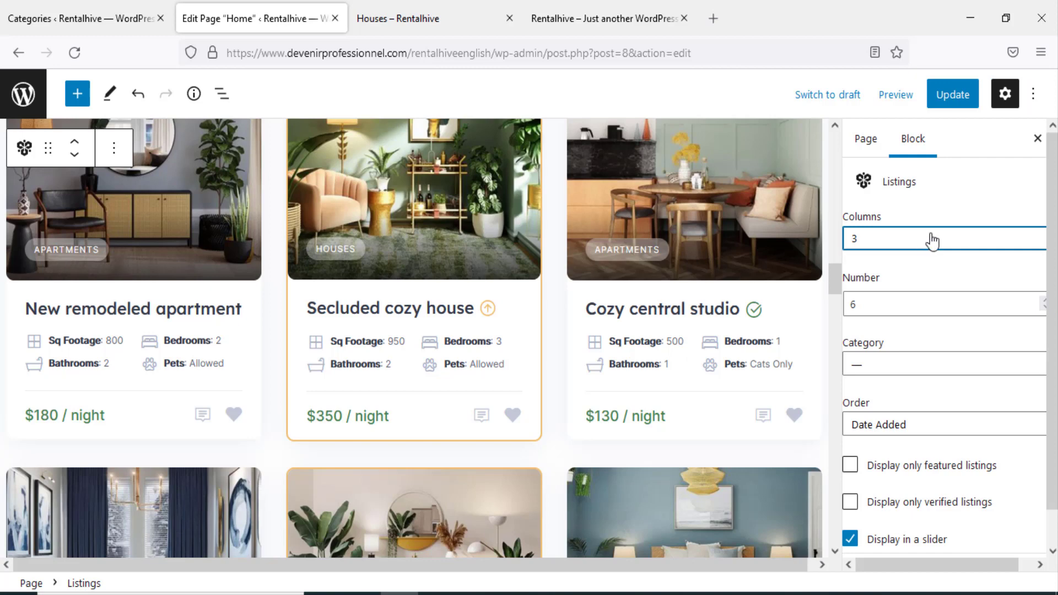
scroll(810, 293, down, 3)
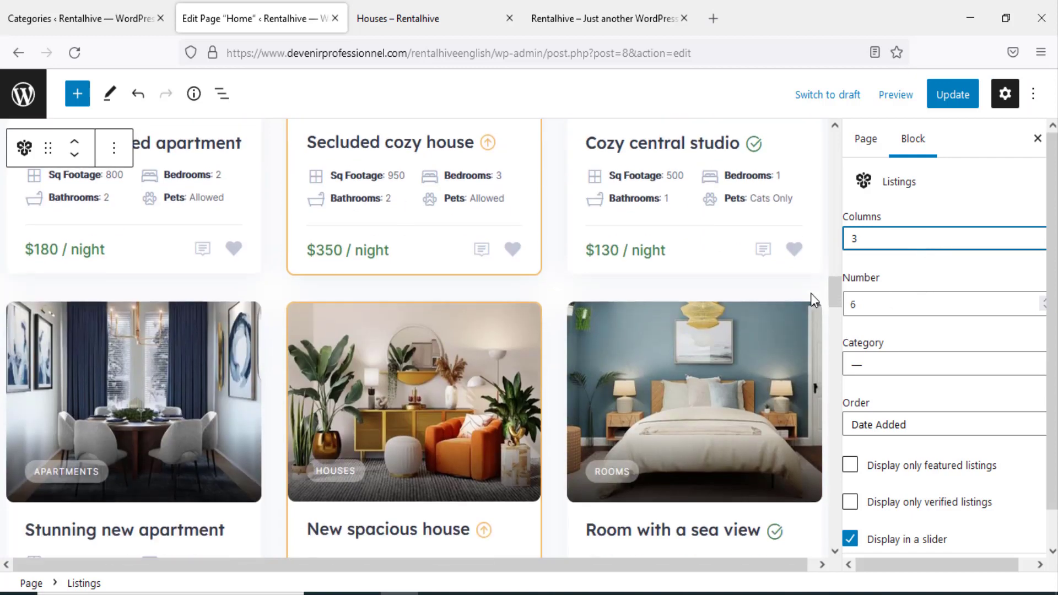
scroll(452, 281, down, 2)
scroll(451, 281, down, 10)
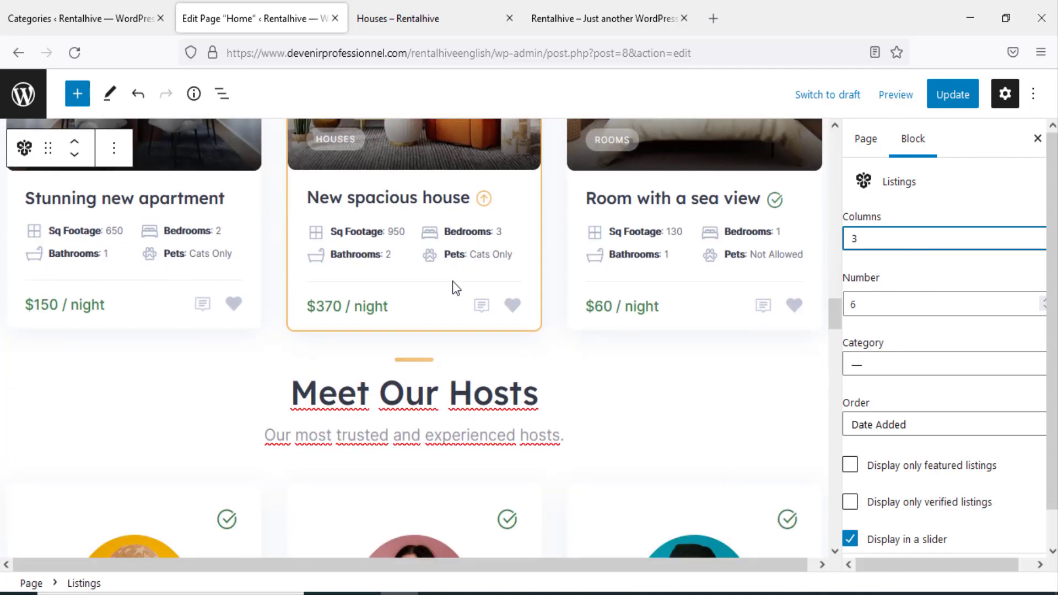
- Inspect the settings of the Hosts block under Meet Our Hosts and the Testimonials block under What People Say
click(107, 270)
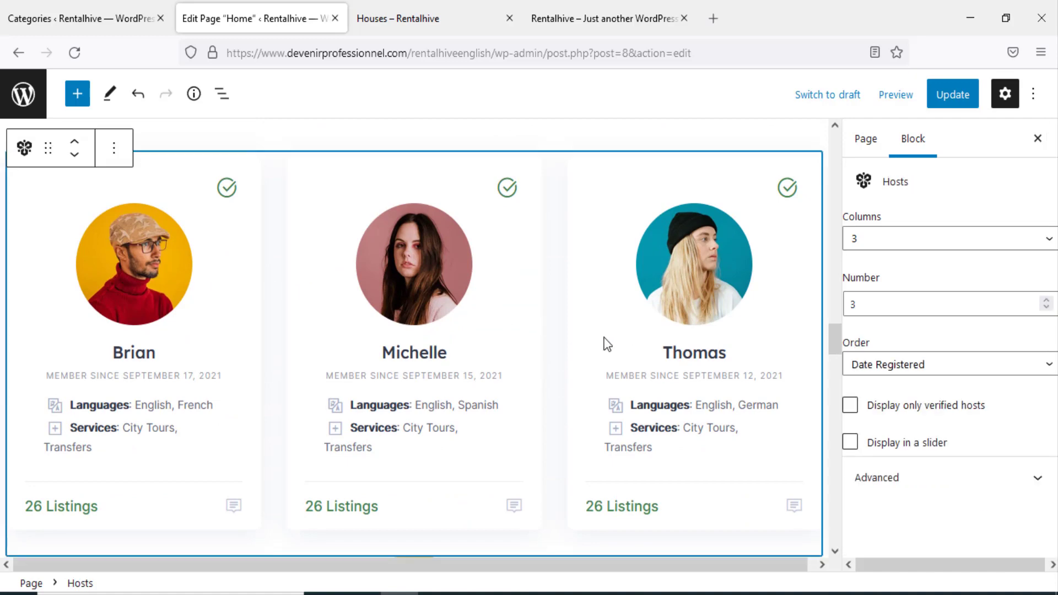
scroll(595, 299, up, 3)
scroll(595, 301, down, 7)
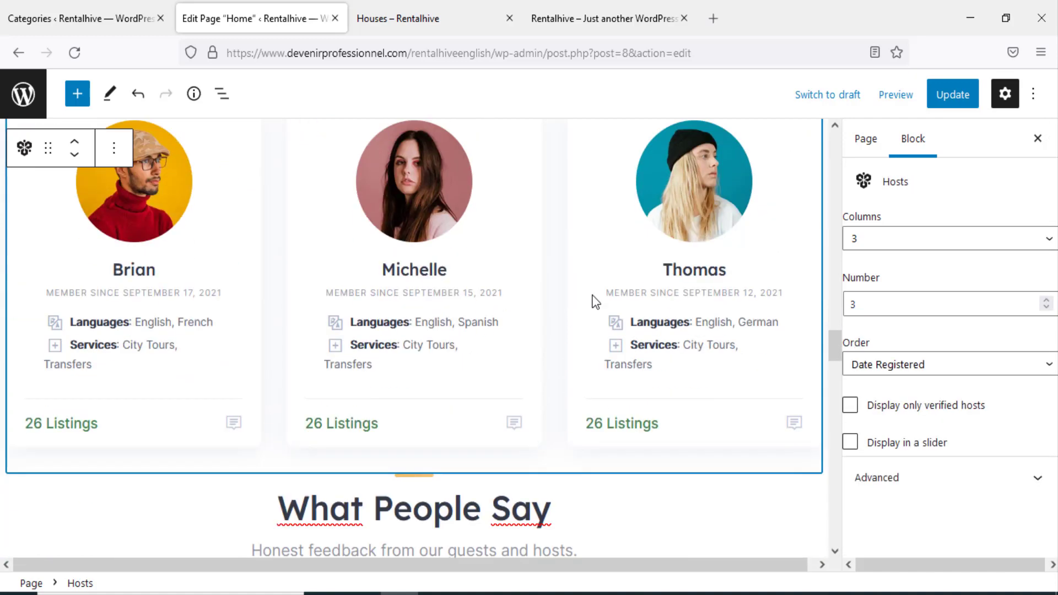
scroll(595, 300, down, 4)
click(524, 329)
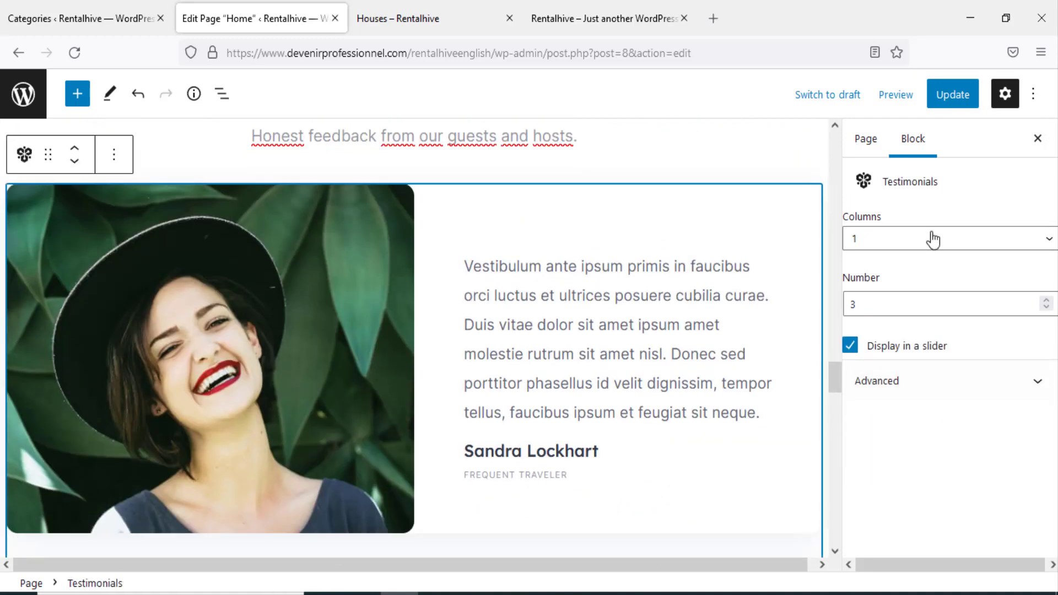
- Review the remaining Home page sections from the testimonials to the end, then hide the block settings
scroll(474, 296, down, 5)
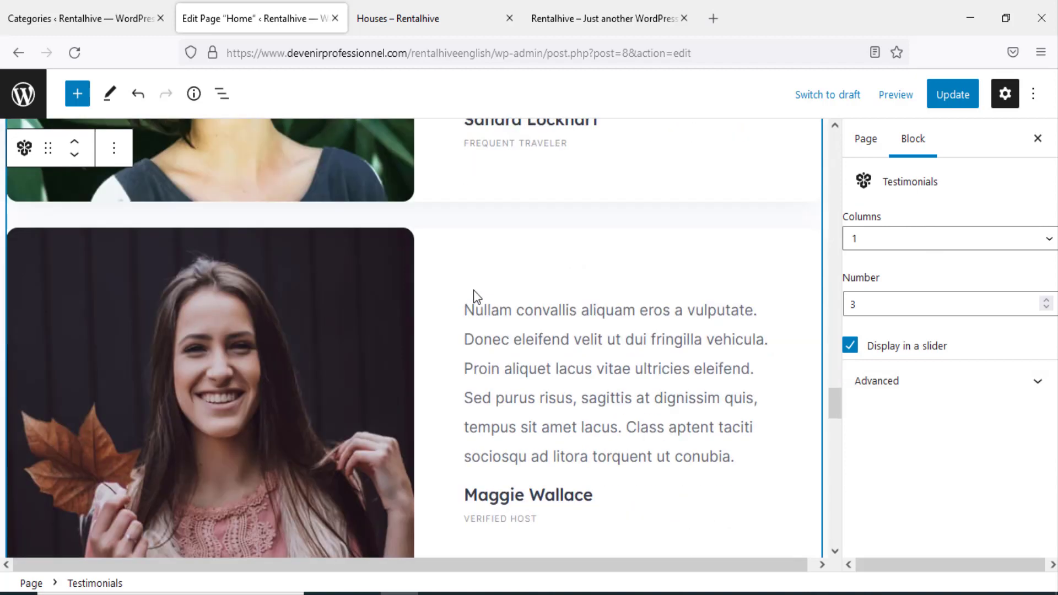
scroll(474, 291, down, 14)
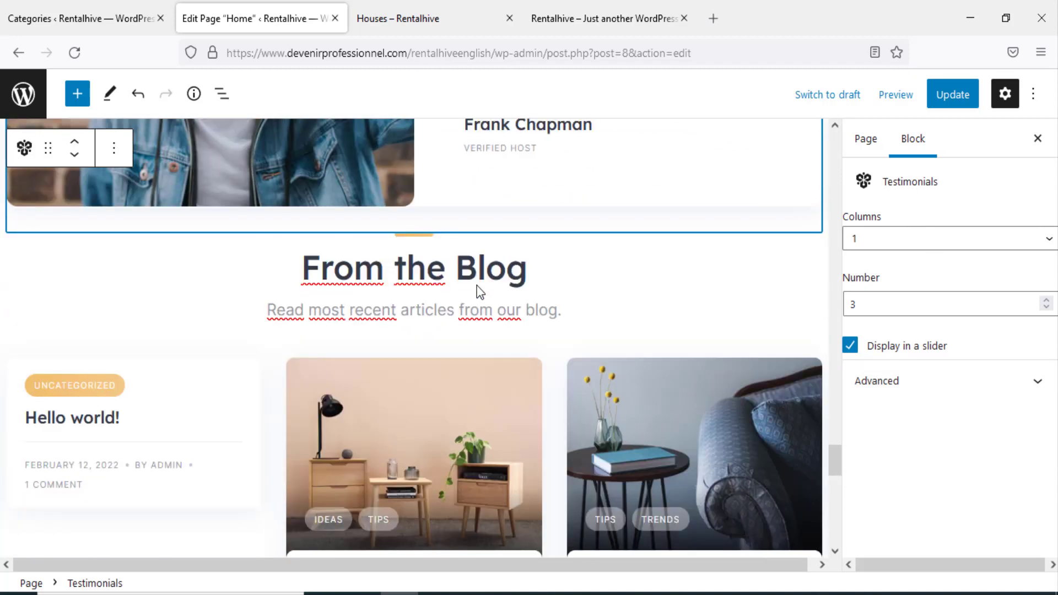
scroll(477, 285, down, 6)
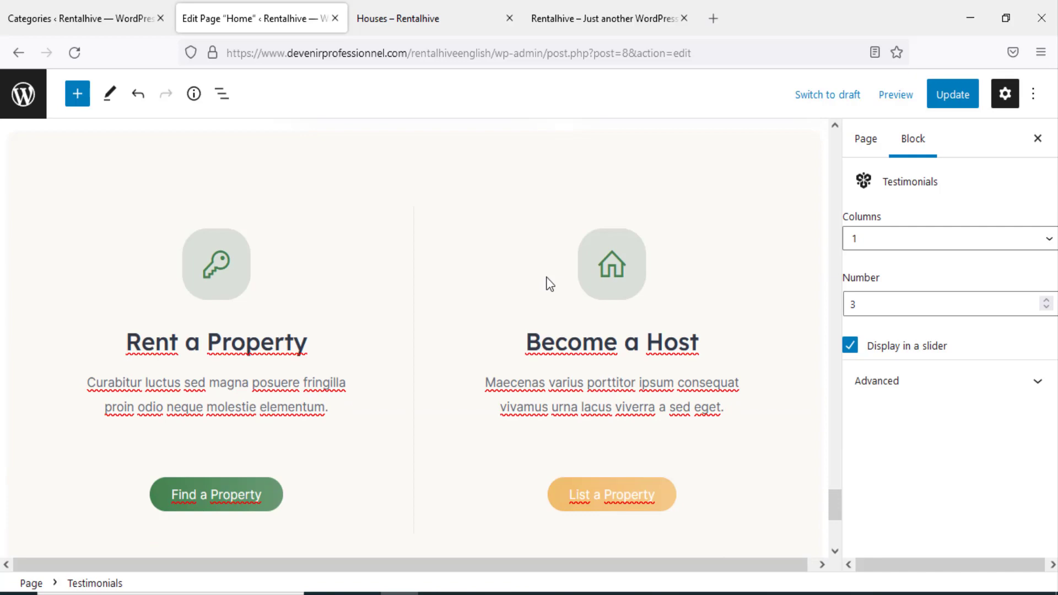
scroll(546, 282, down, 5)
drag(836, 529, 836, 163)
click(1005, 97)
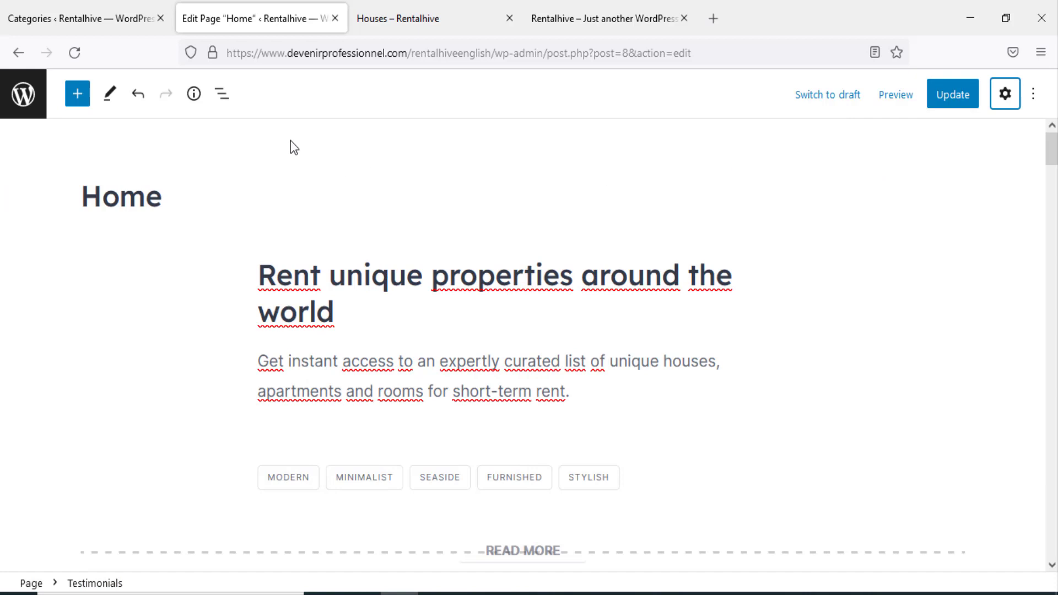
- Close the Home page editor without saving and return to the listing Categories admin page
click(335, 20)
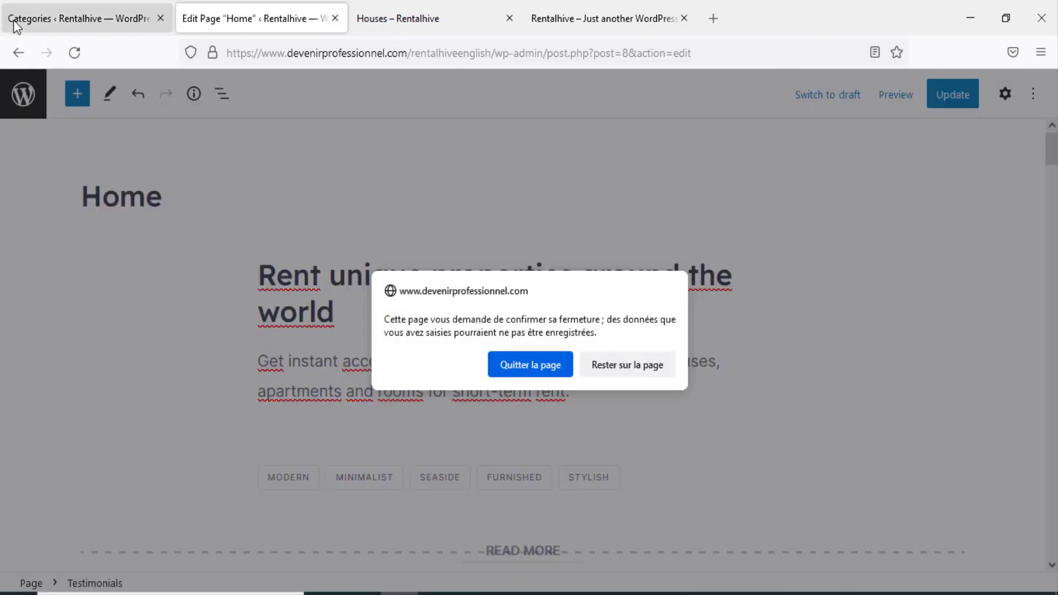
click(530, 365)
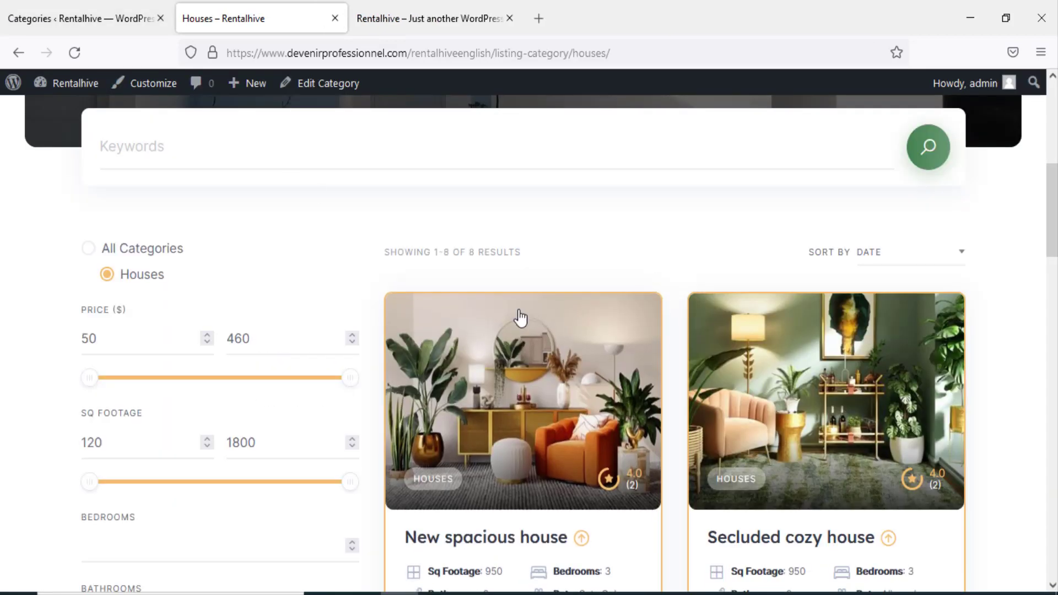
click(109, 25)
scroll(387, 298, up, 2)
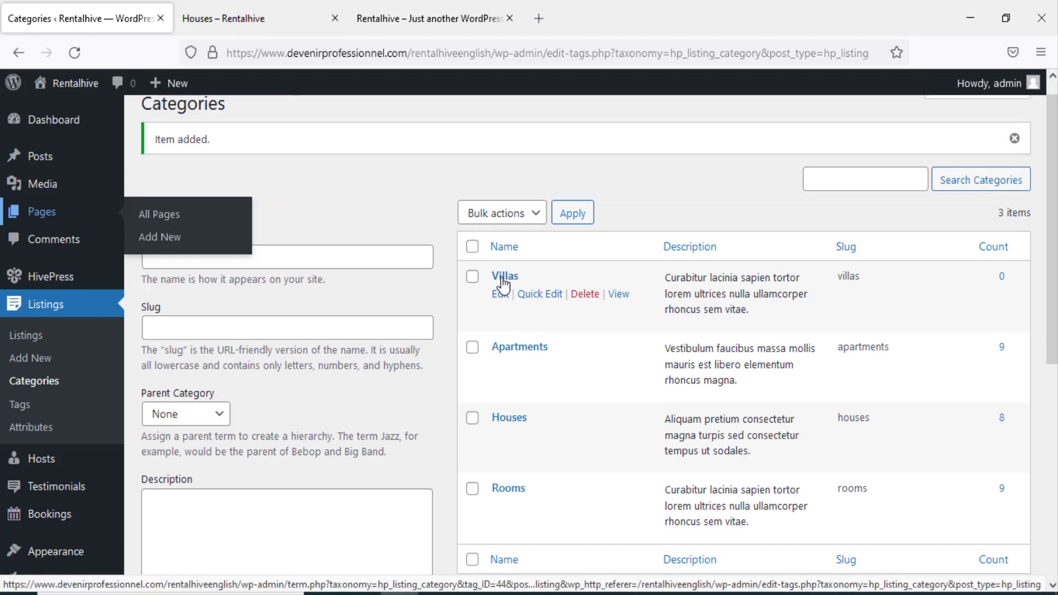
- Open the site's Properties page and filter the listings by the Villas category
click(240, 18)
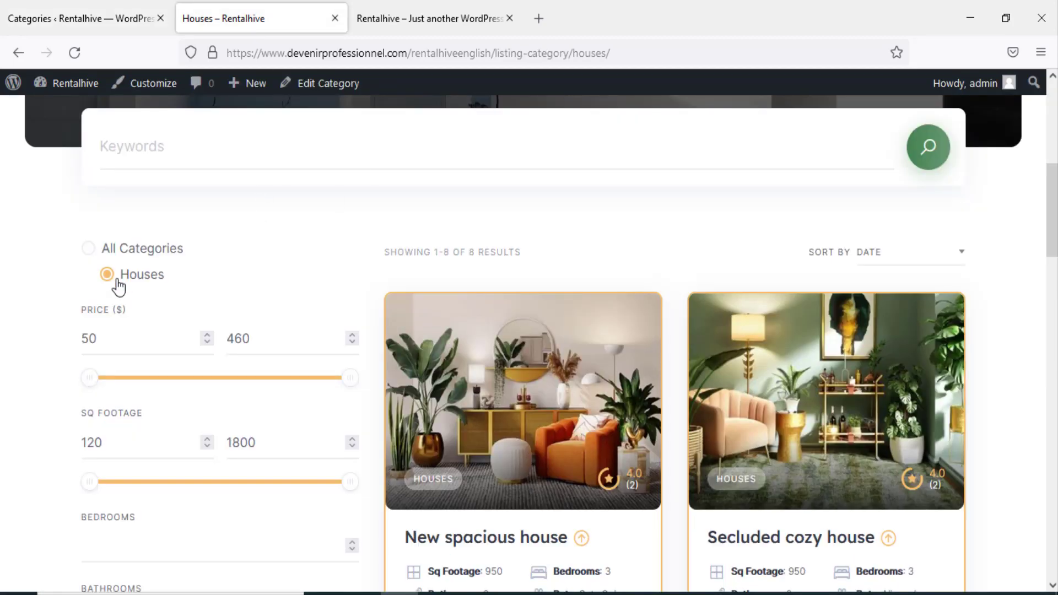
click(74, 53)
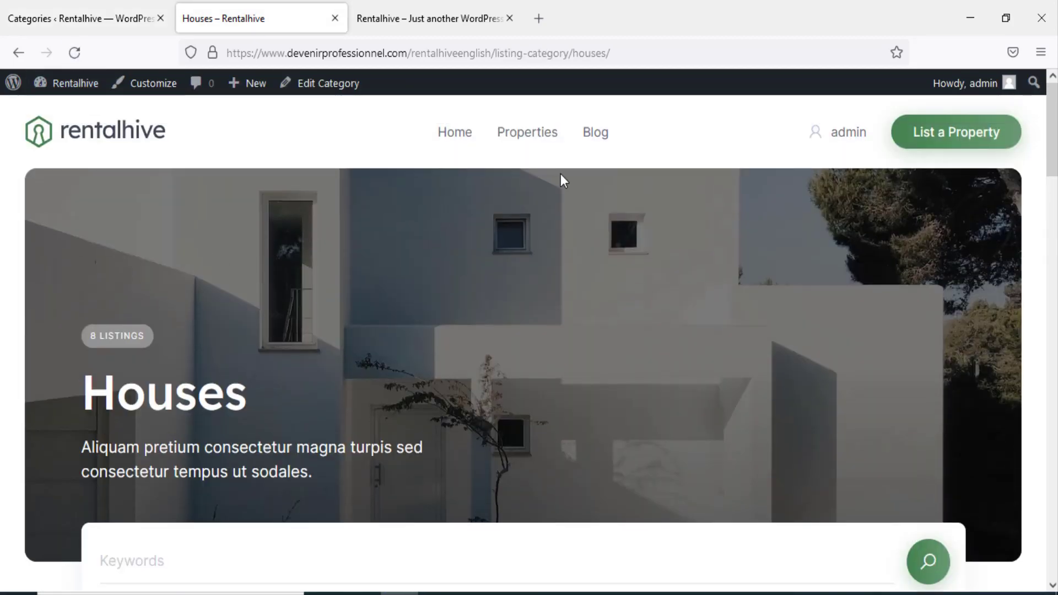
click(533, 140)
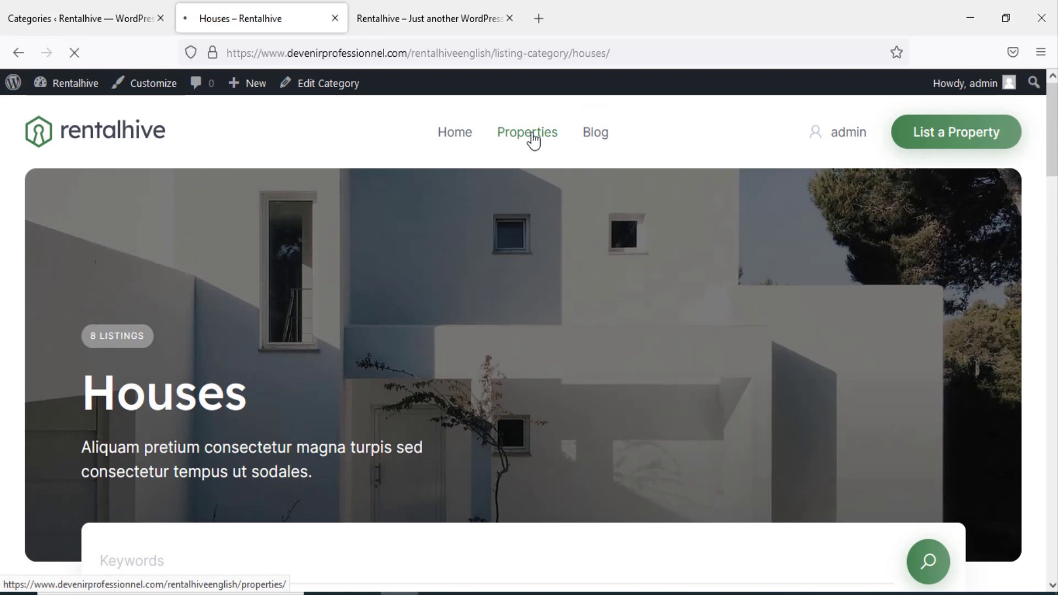
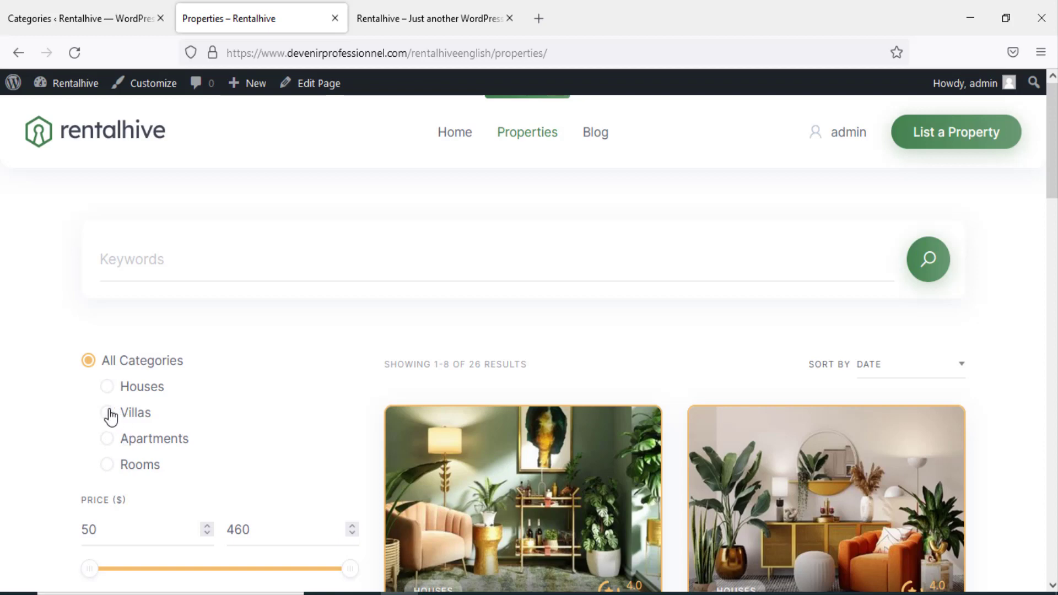
click(108, 415)
scroll(269, 445, down, 10)
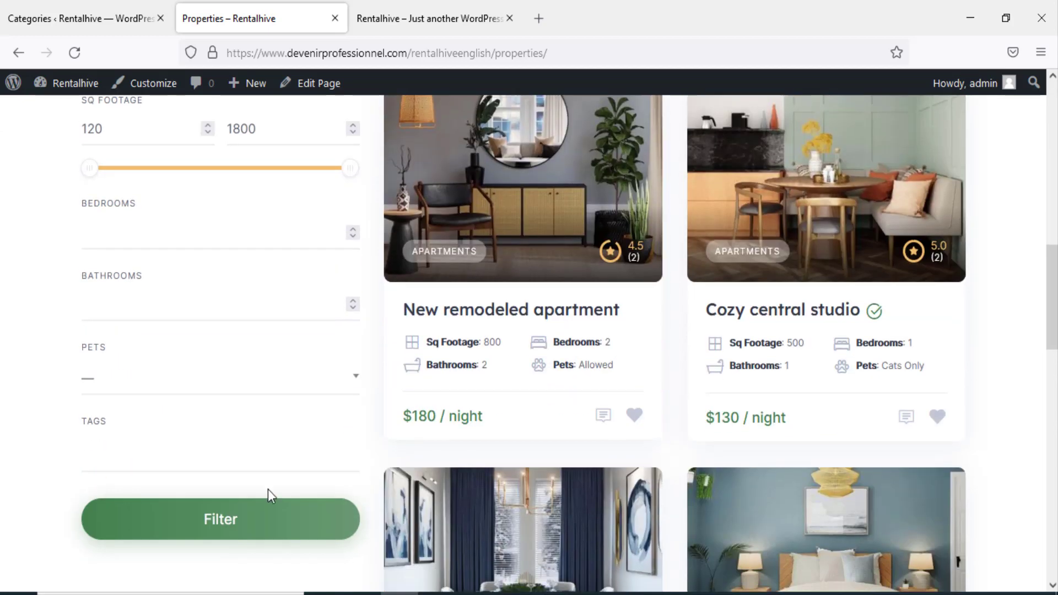
click(218, 505)
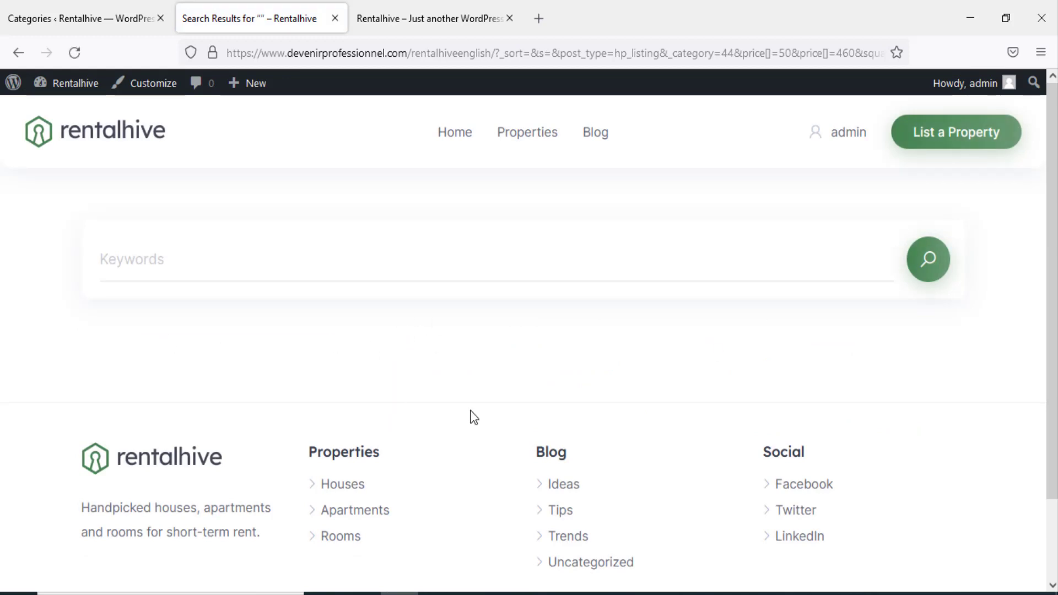
- Return to the Categories admin page and review the list of listing categories
click(82, 18)
scroll(541, 265, down, 3)
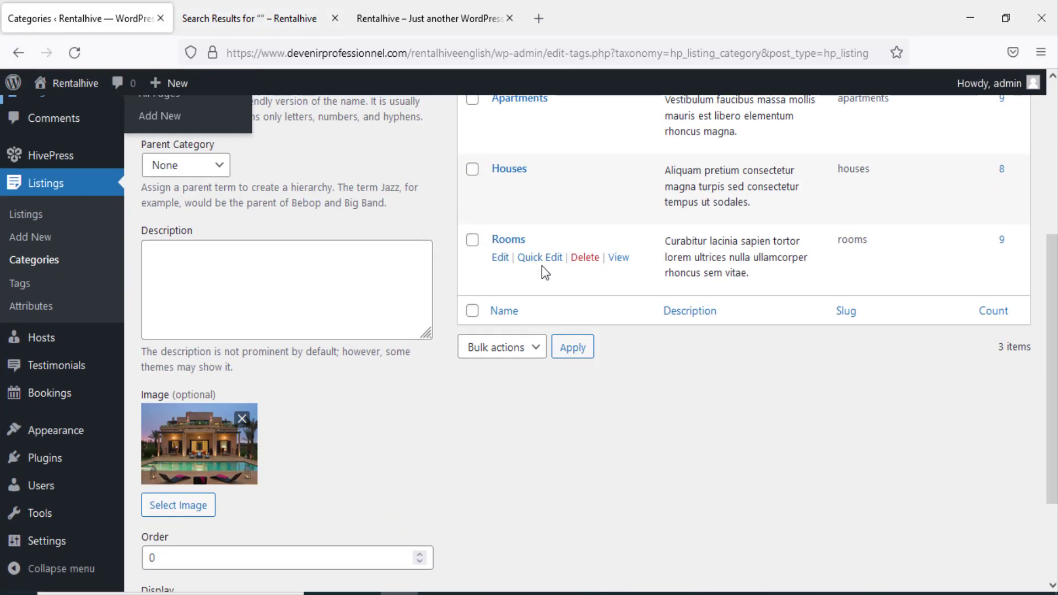
scroll(541, 264, up, 5)
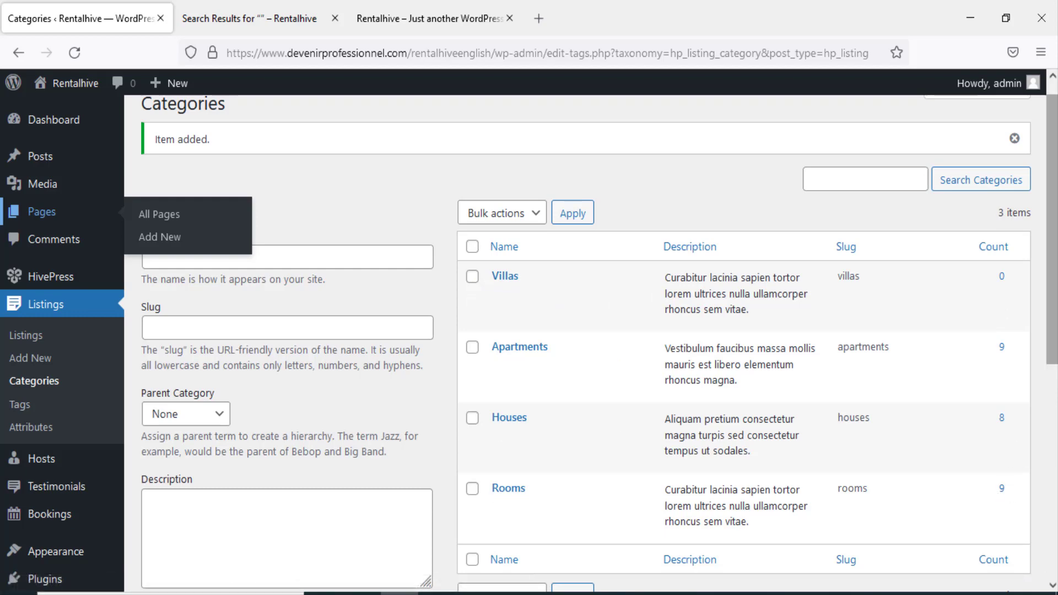
mouse_move(1051, 309)
mouse_down()
mouse_move(1052, 357)
mouse_move(1052, 295)
mouse_up()
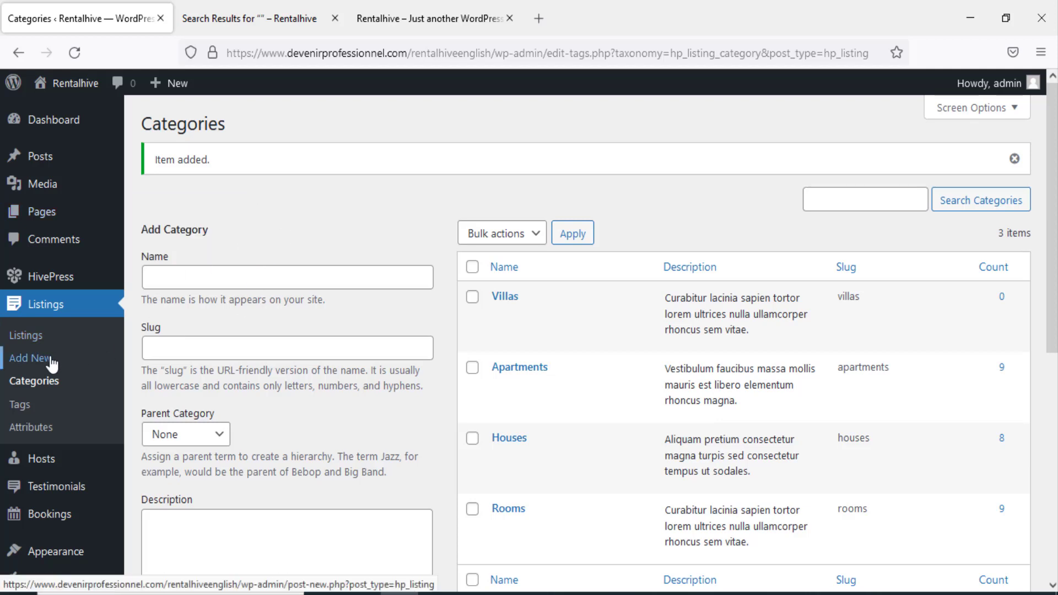
- Open the listing attributes, review the existing ones and start adding a new attribute
click(40, 433)
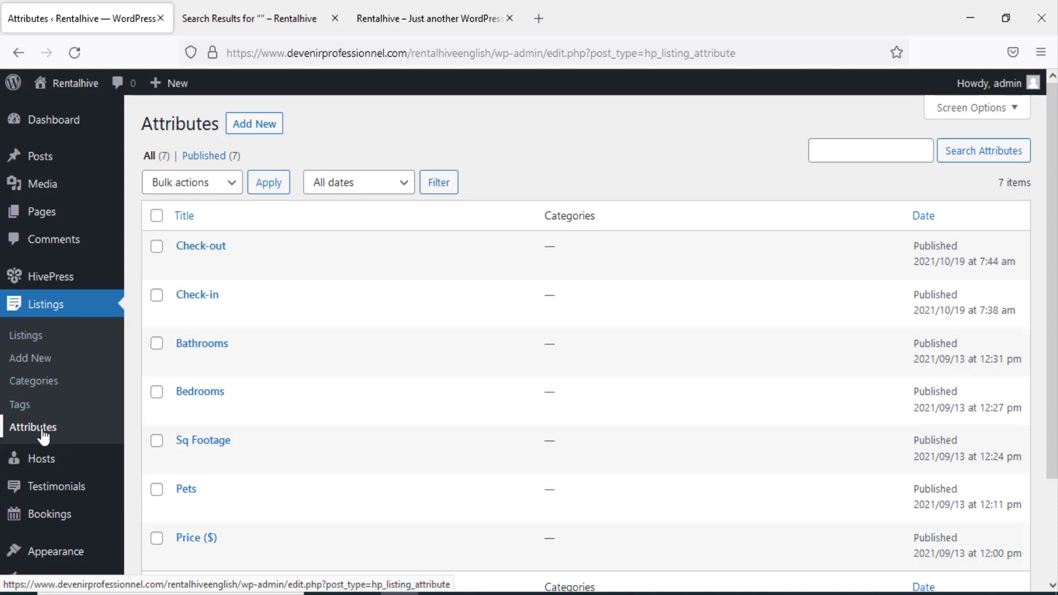
scroll(300, 320, down, 2)
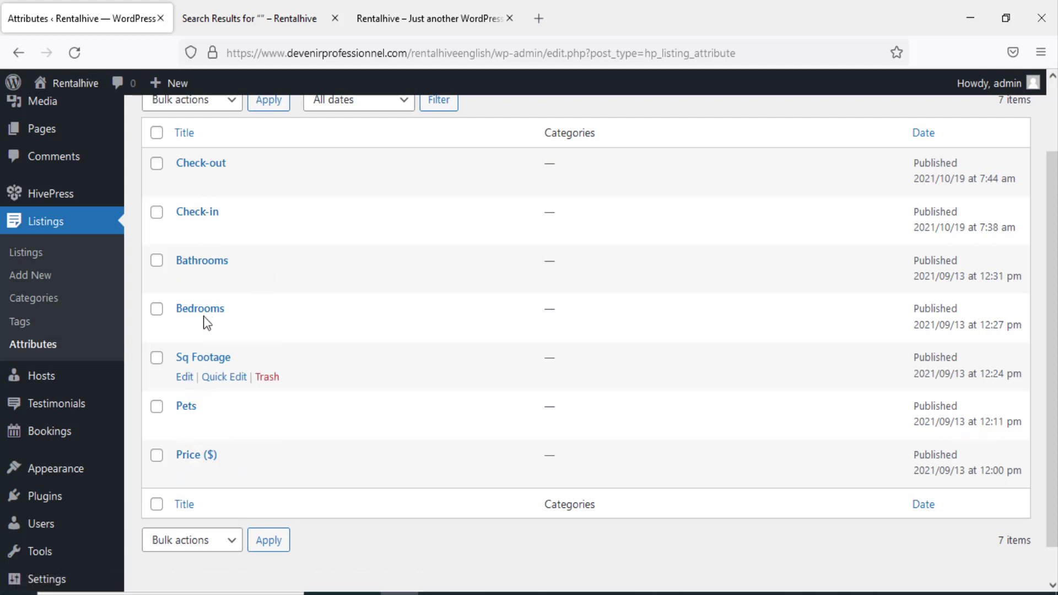
scroll(286, 347, down, 1)
scroll(318, 421, up, 3)
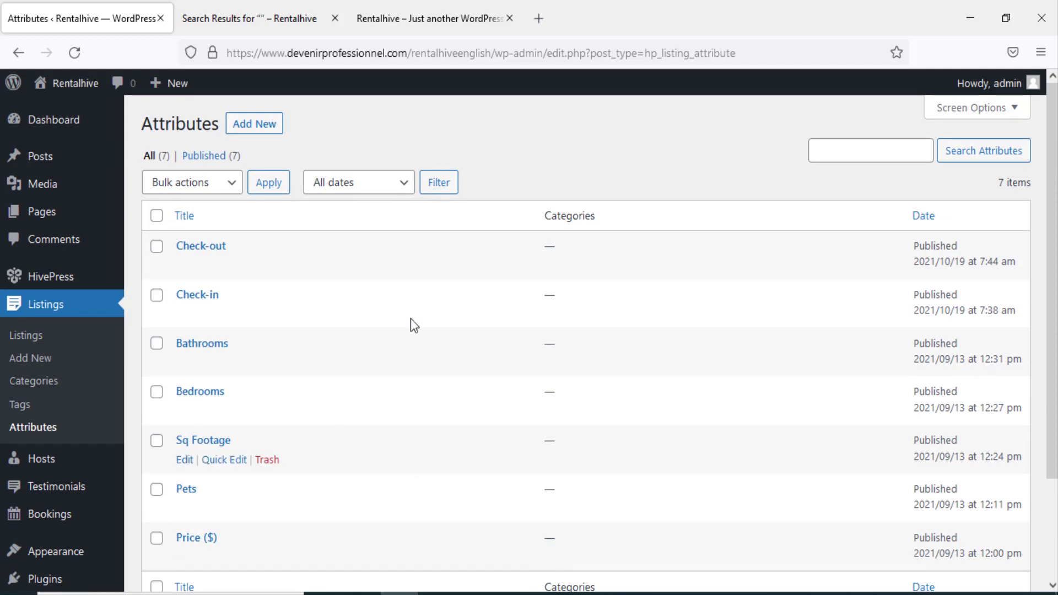
click(248, 133)
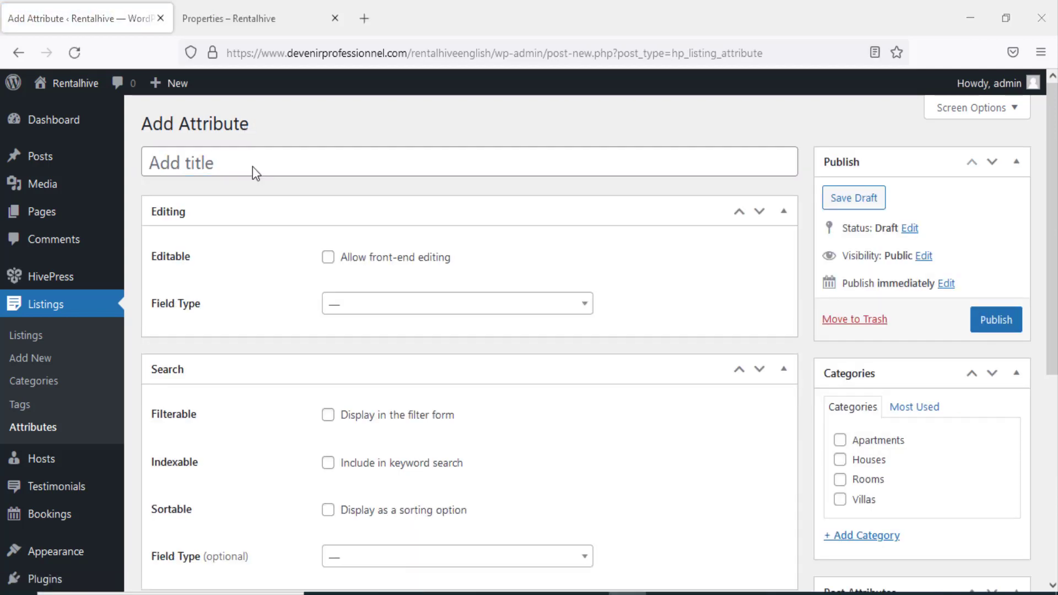
- Title the new attribute Nearby, allow front-end editing and set its editing field type to Checkboxes
click(254, 167)
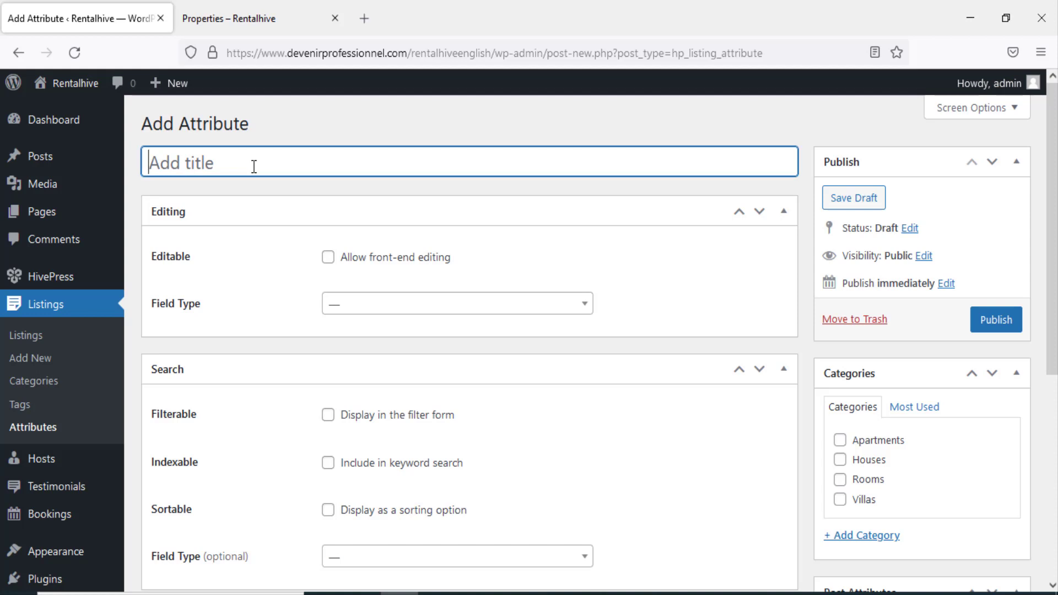
text(Nearby)
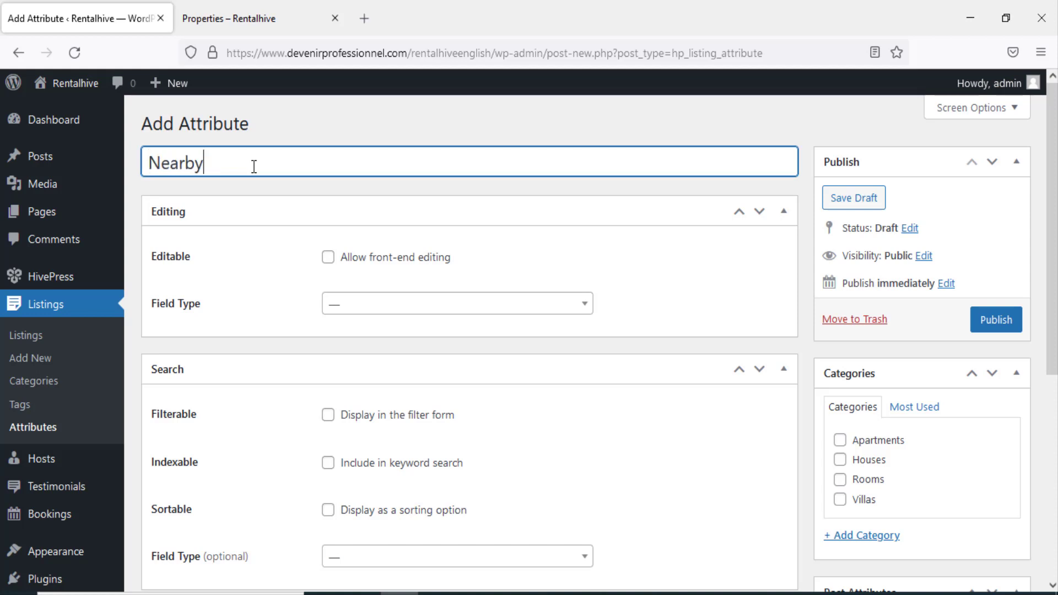
click(327, 258)
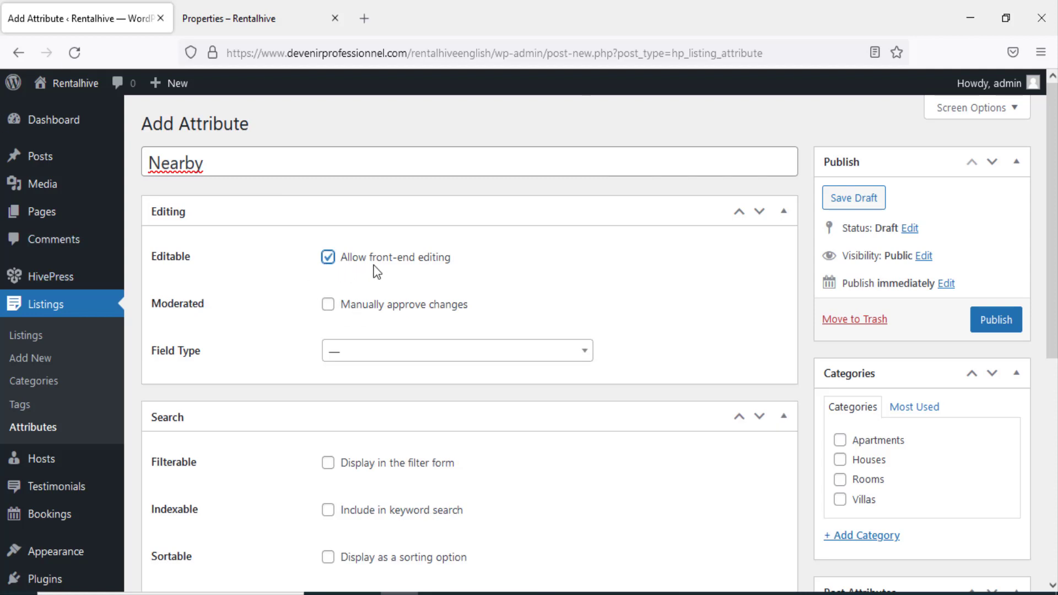
click(409, 352)
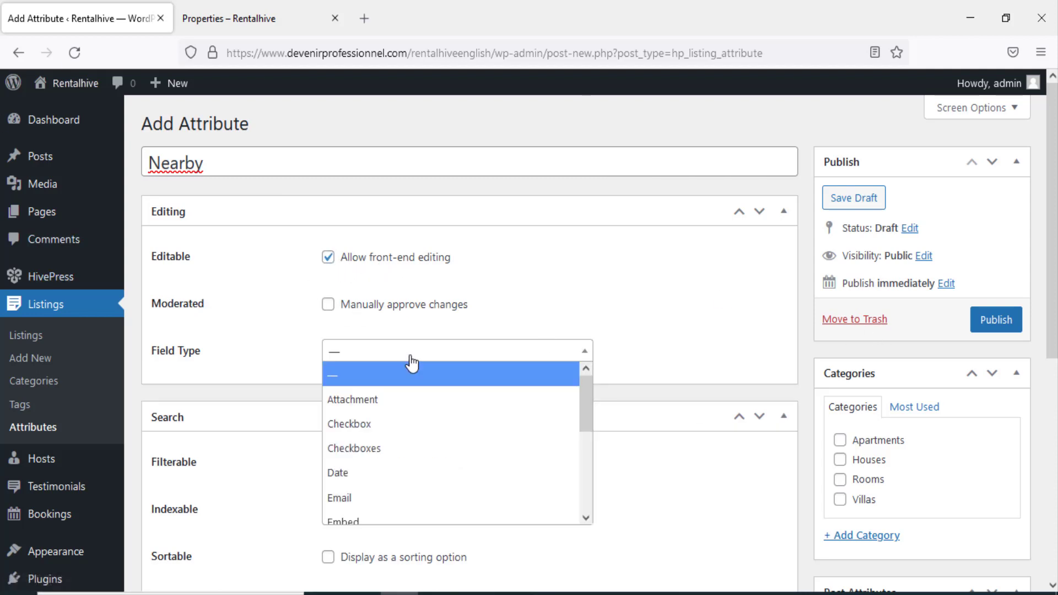
click(387, 452)
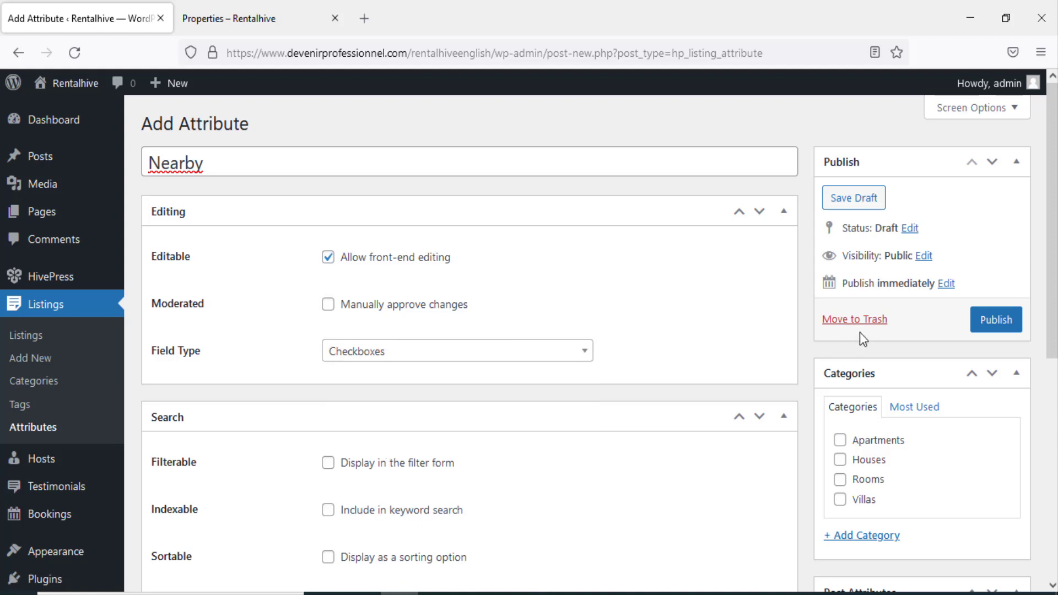
scroll(860, 334, down, 3)
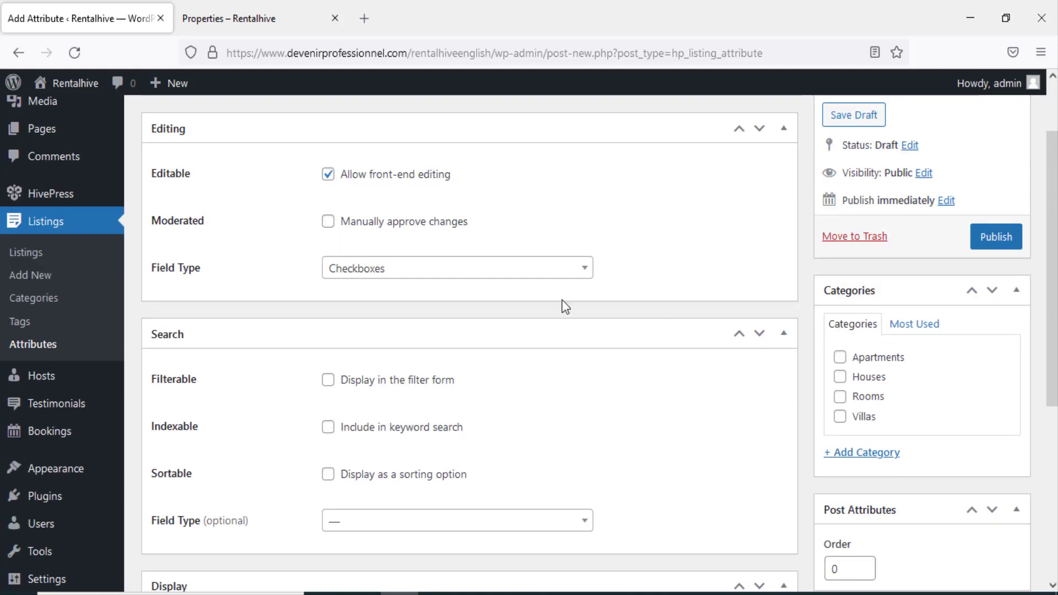
scroll(565, 306, down, 3)
scroll(568, 305, up, 3)
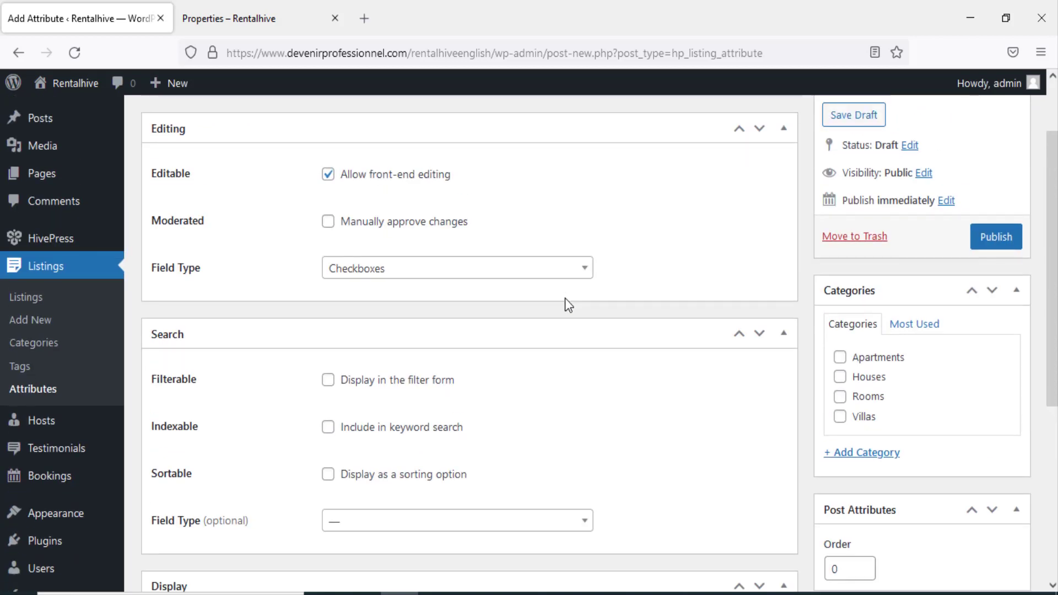
scroll(296, 186, up, 4)
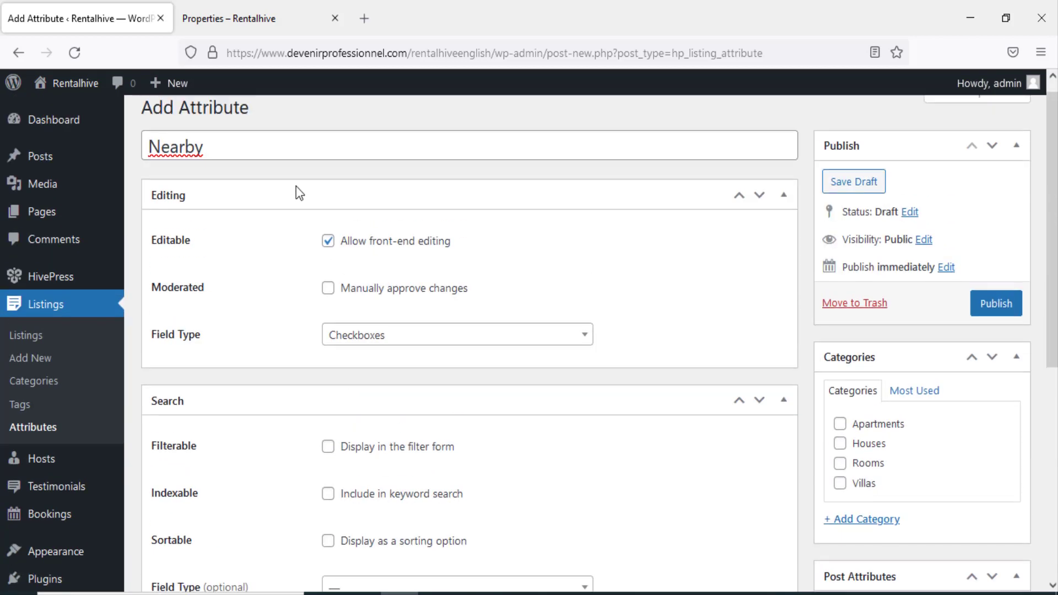
- Display the Nearby attribute in the filter form with Checkboxes as its search field type, and publish it
scroll(650, 320, down, 6)
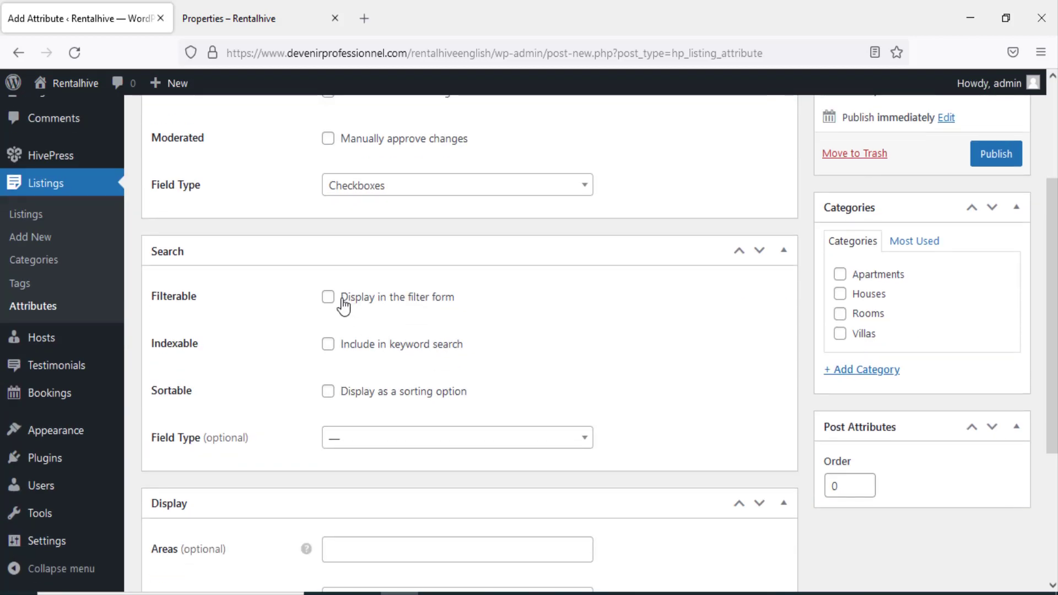
click(291, 16)
scroll(147, 488, down, 6)
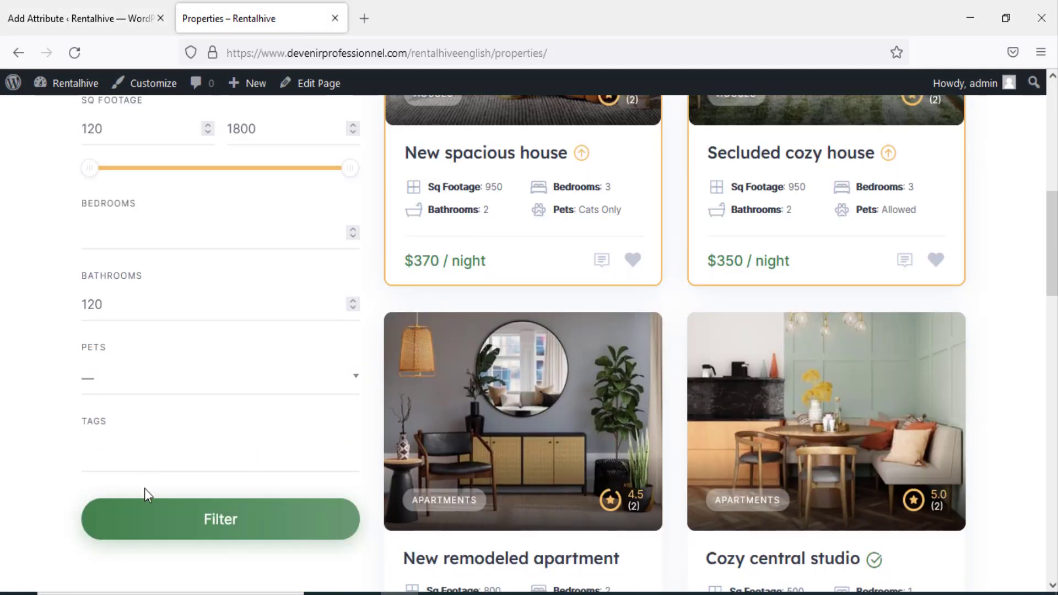
scroll(184, 249, up, 5)
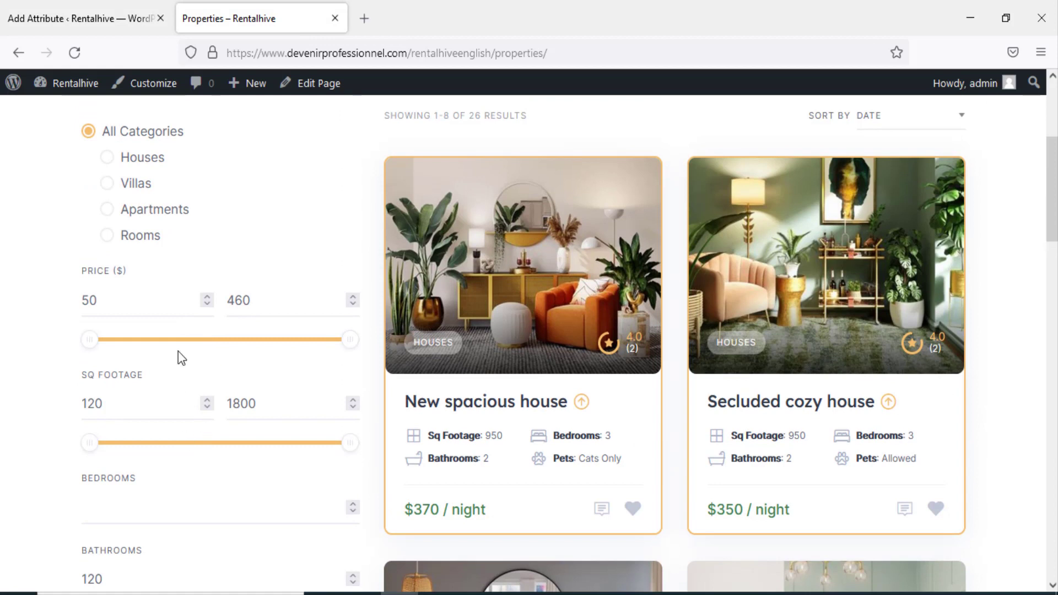
click(129, 32)
click(329, 438)
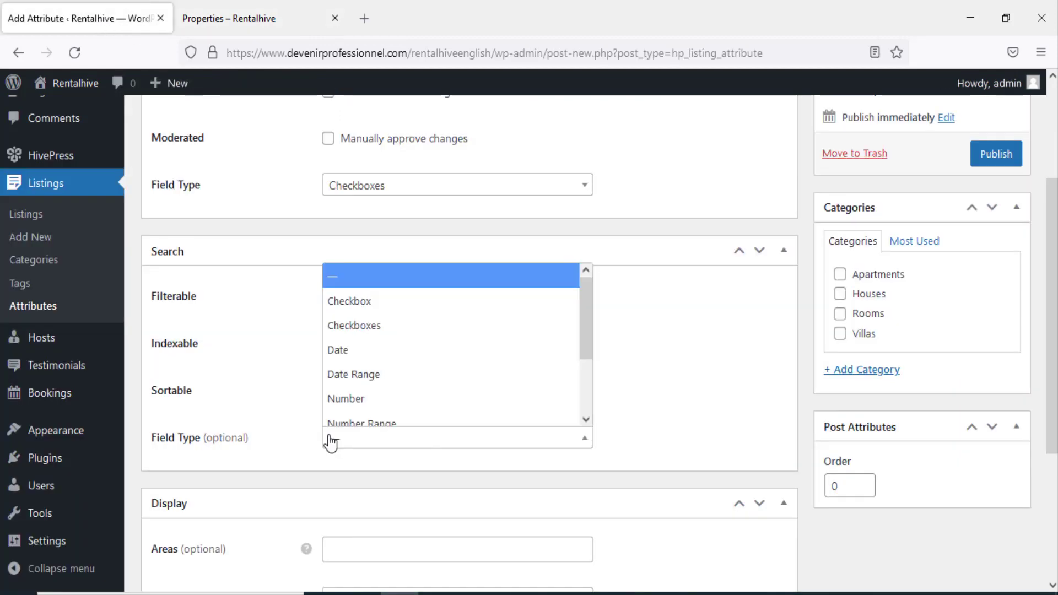
click(406, 327)
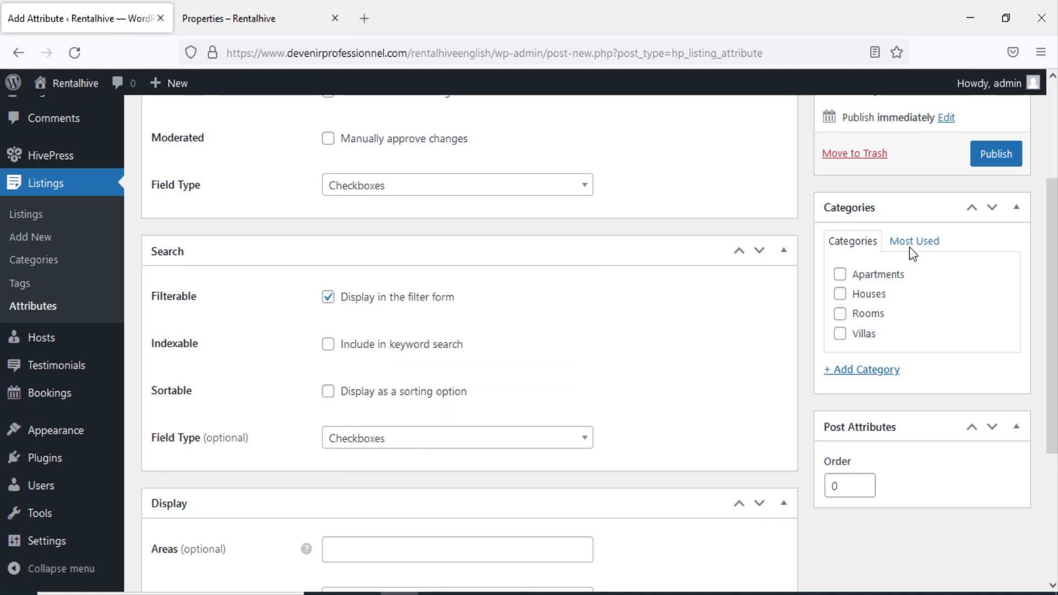
click(995, 154)
- Open the options of the Nearby attribute and add an option named Banks
scroll(460, 269, down, 2)
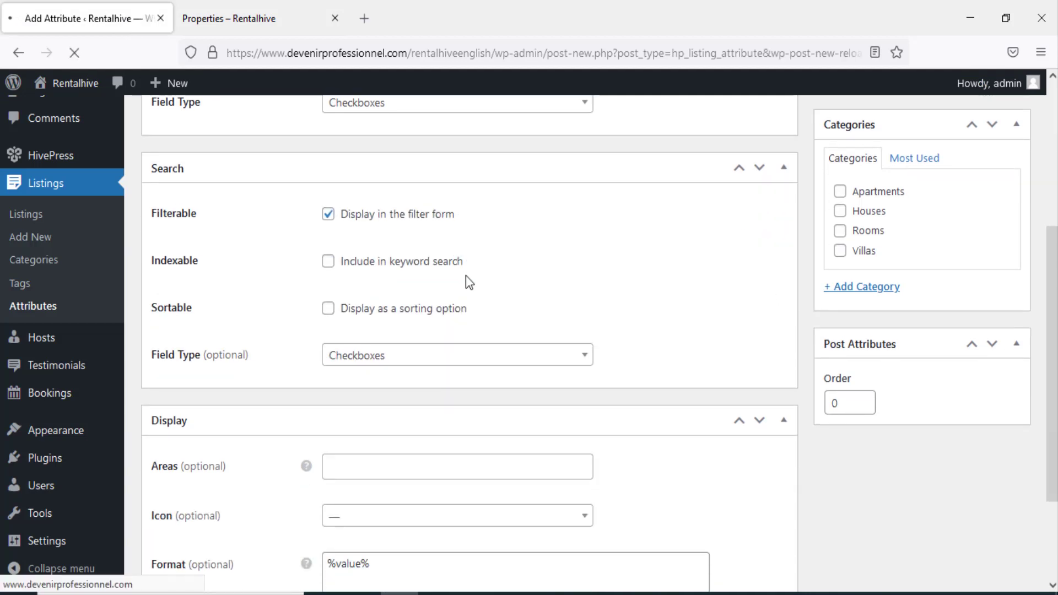
scroll(465, 275, down, 4)
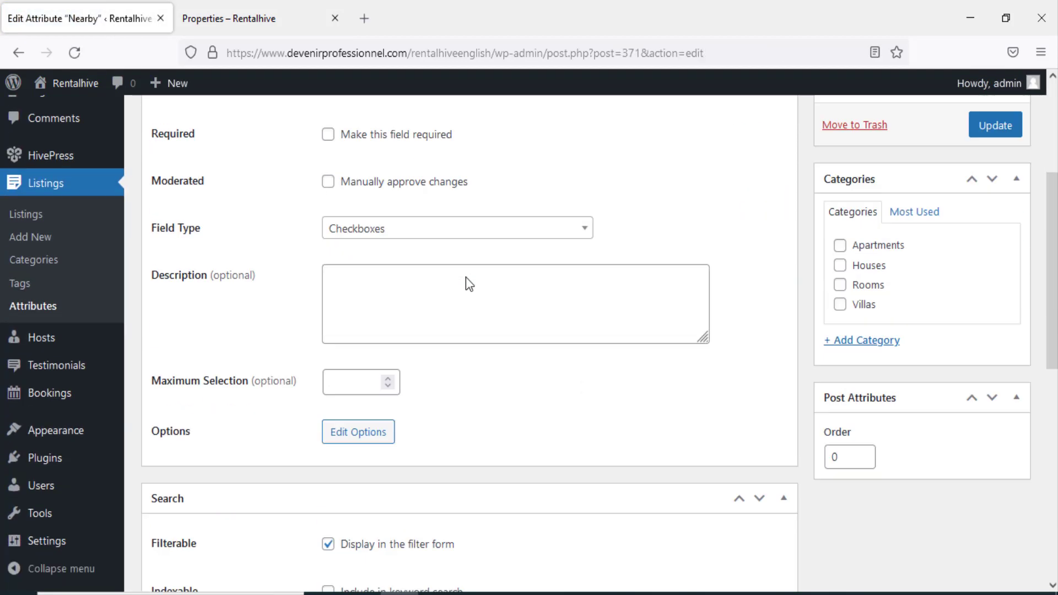
scroll(465, 277, down, 3)
click(359, 332)
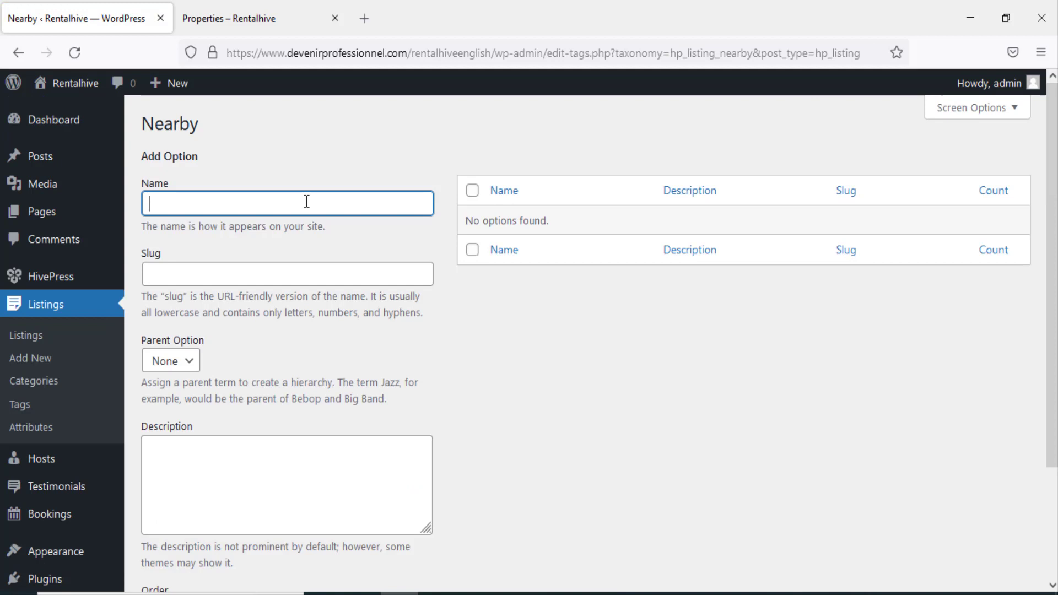
click(306, 202)
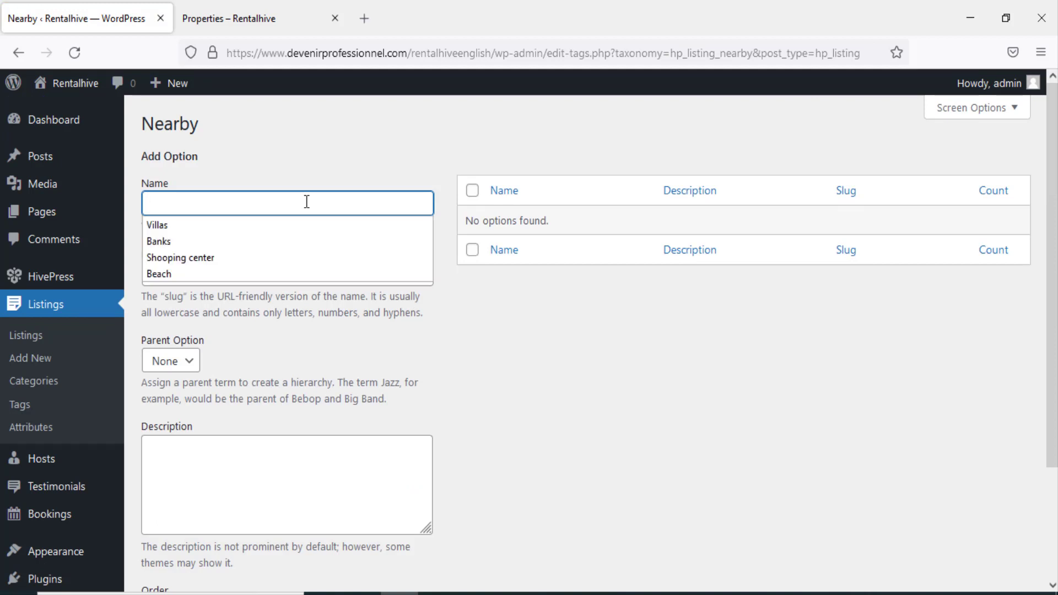
click(196, 239)
scroll(187, 554, down, 3)
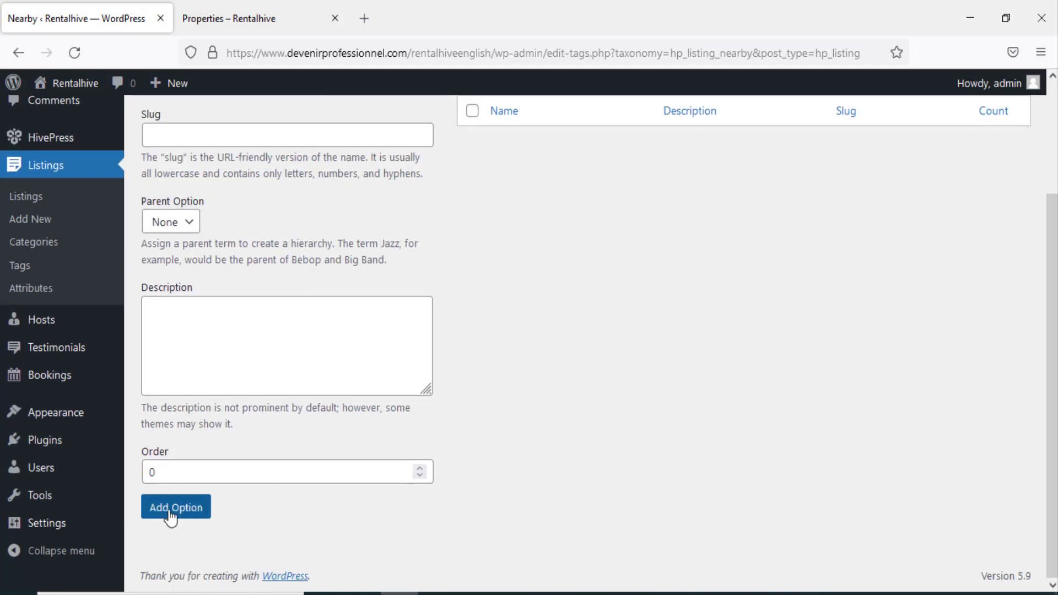
click(171, 510)
- Add two more Nearby options named Shooping center and Beach
click(204, 116)
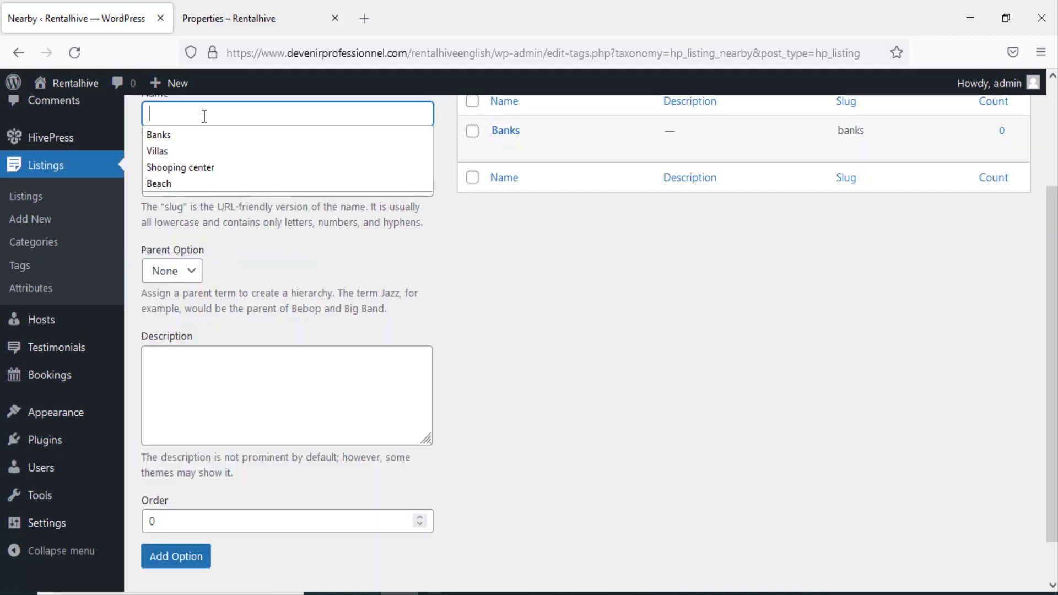
click(199, 169)
click(175, 557)
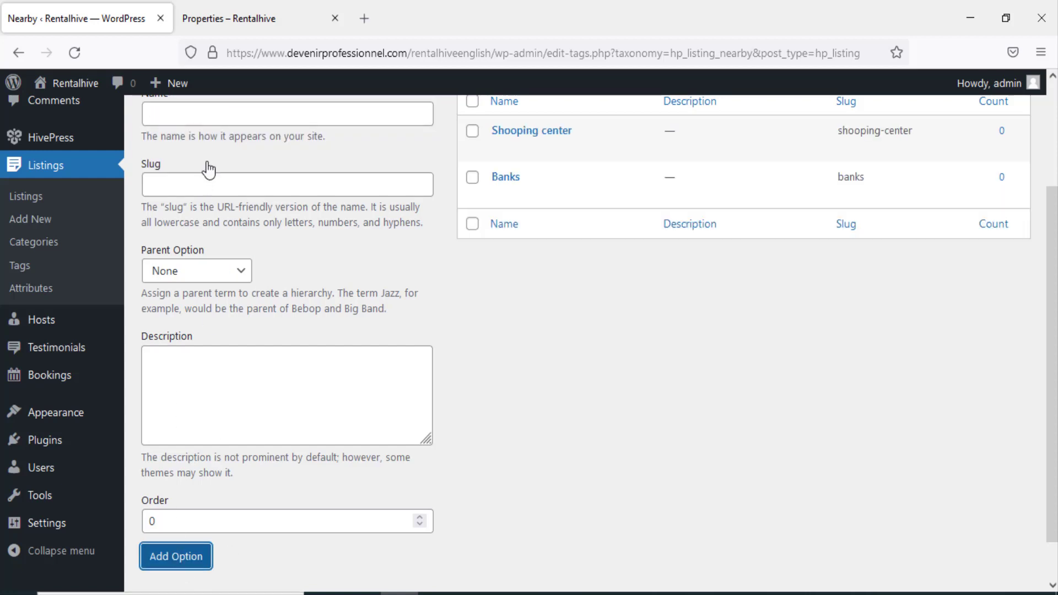
double_click(216, 122)
click(152, 187)
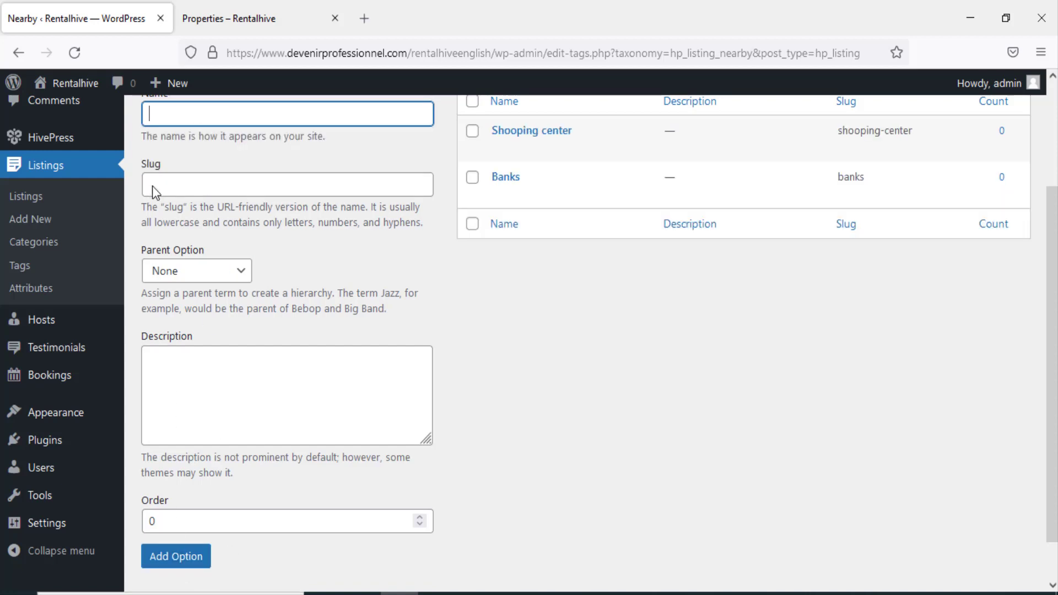
click(187, 568)
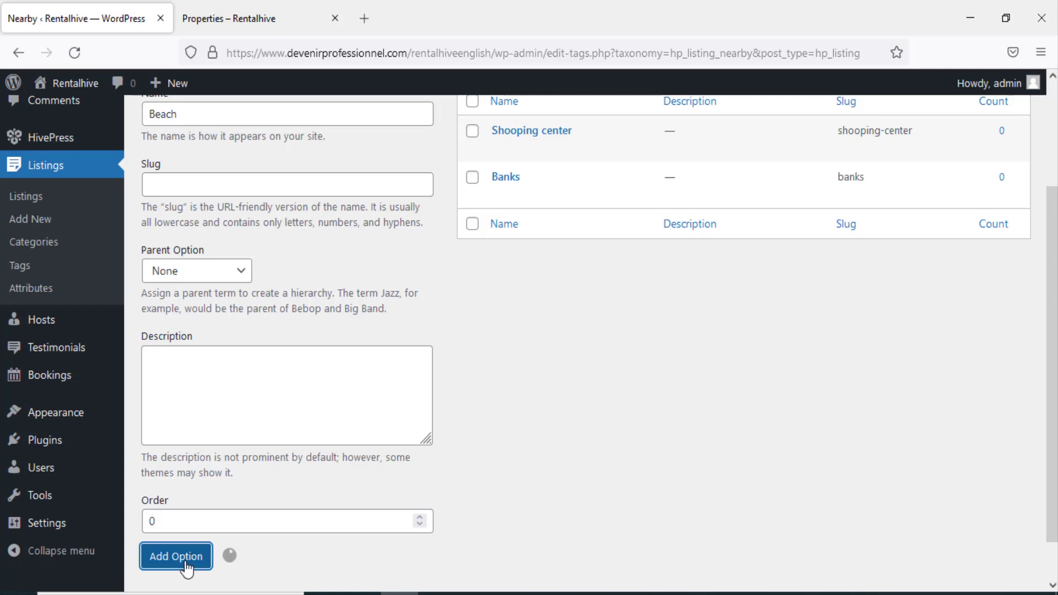
scroll(309, 471, down, 1)
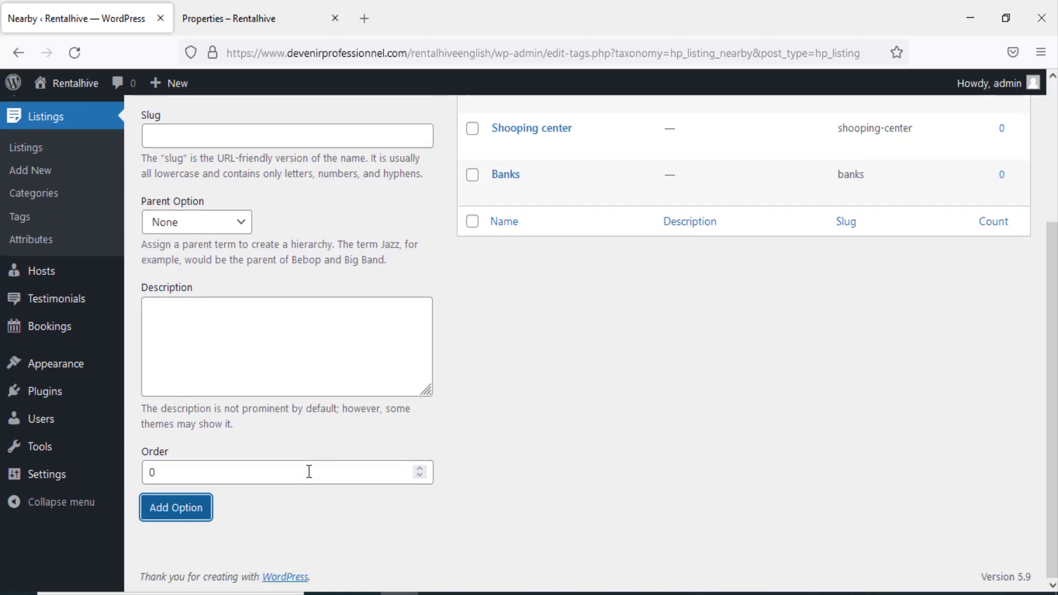
scroll(544, 192, up, 3)
scroll(274, 345, down, 2)
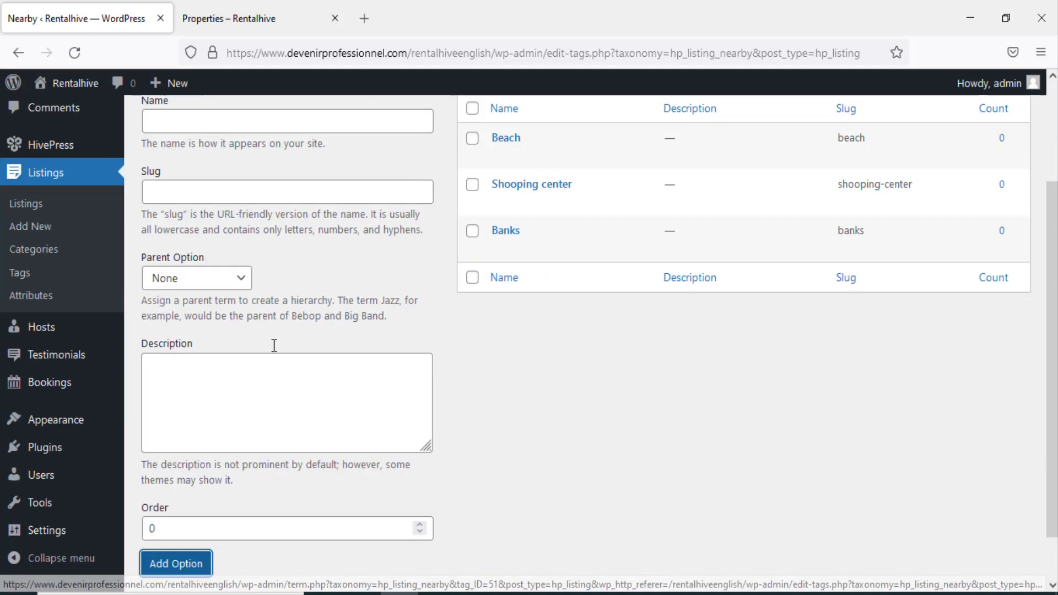
scroll(273, 345, up, 3)
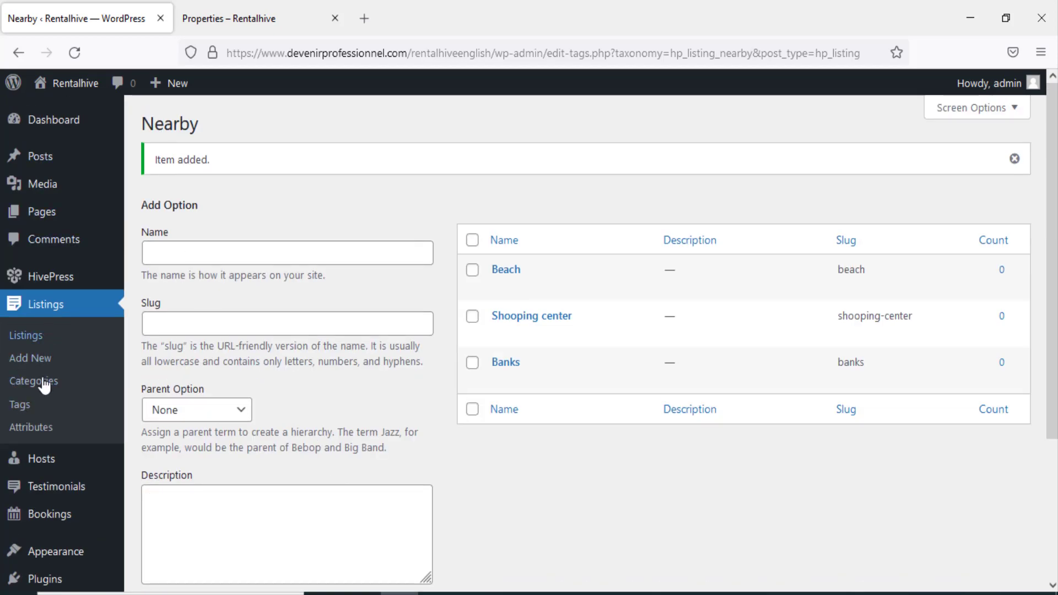
- Reload the site's Properties page and check the Nearby section of the filter form
click(275, 18)
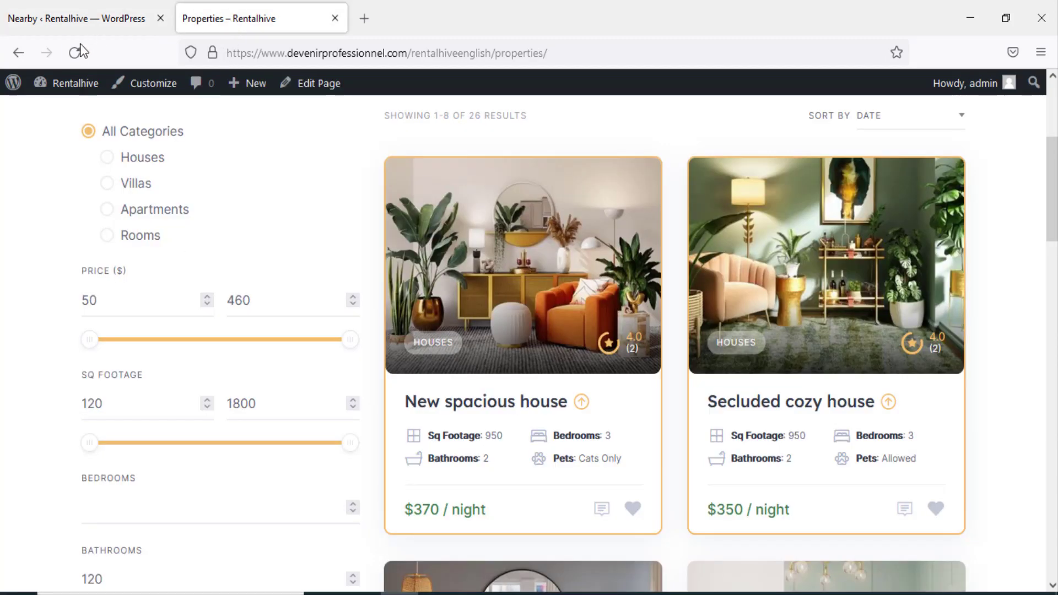
click(77, 48)
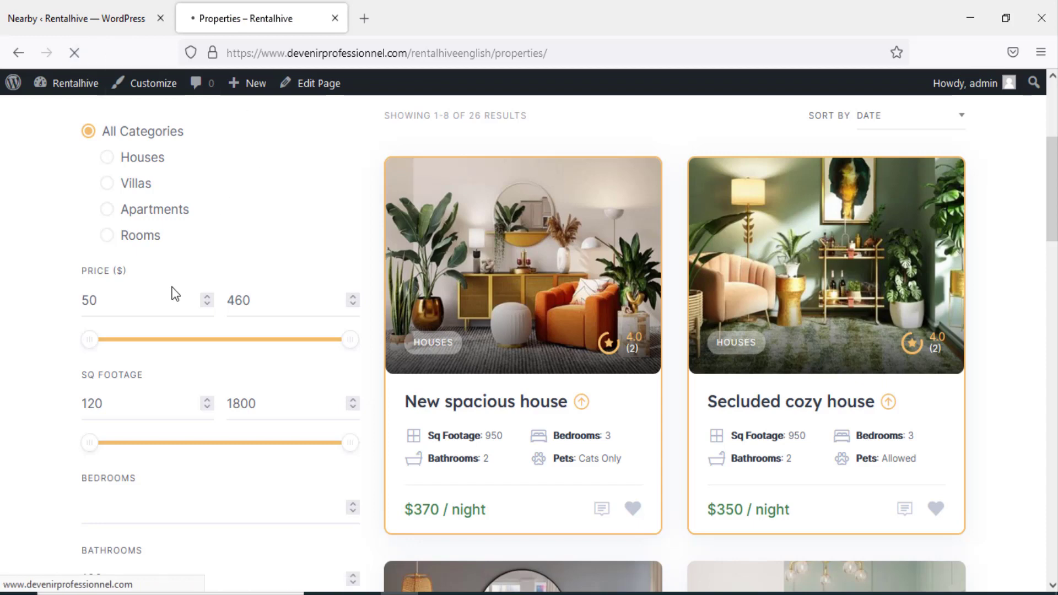
scroll(175, 294, down, 3)
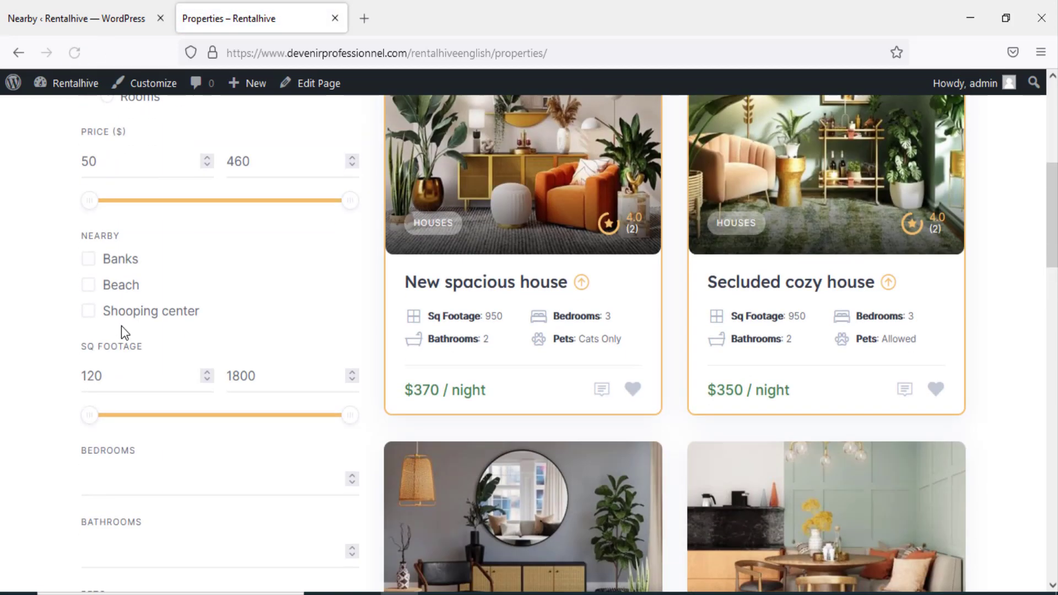
drag(75, 237, 146, 239)
scroll(324, 285, up, 2)
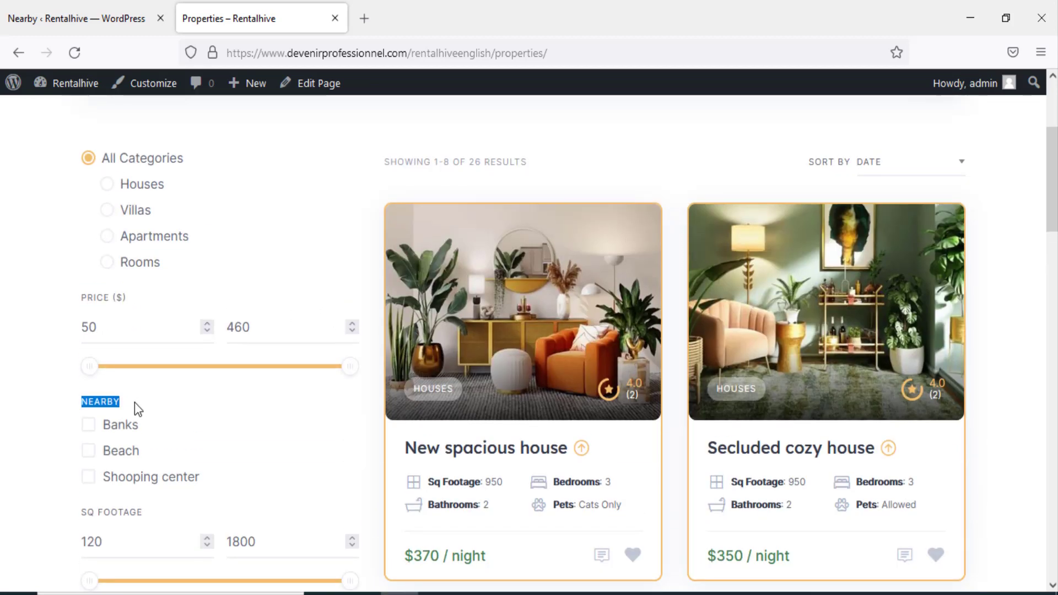
- Try out the Banks, Beach and Shooping center checkboxes in the Nearby filter and clear them again
scroll(112, 455, down, 1)
click(97, 343)
click(88, 367)
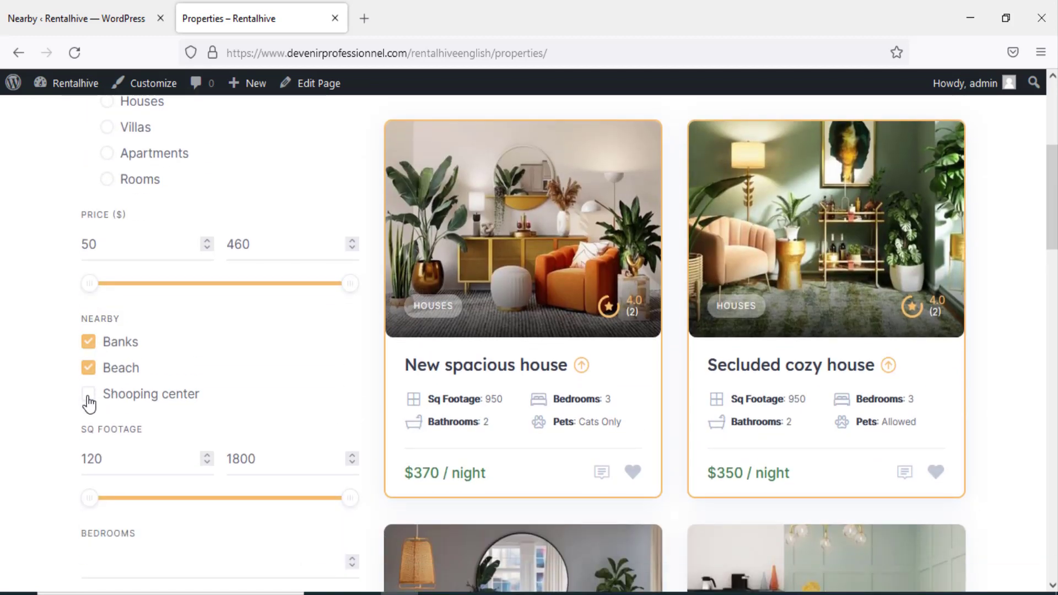
click(89, 393)
click(88, 367)
click(88, 342)
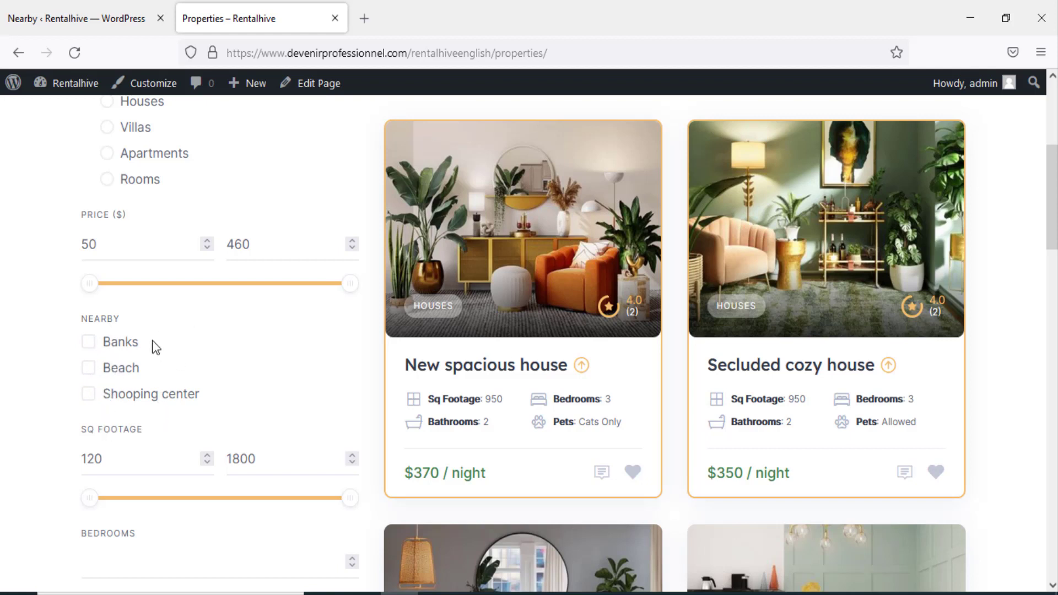
- Open the listing Tags admin page and look at the Tags field in the Properties page's filter form
click(126, 27)
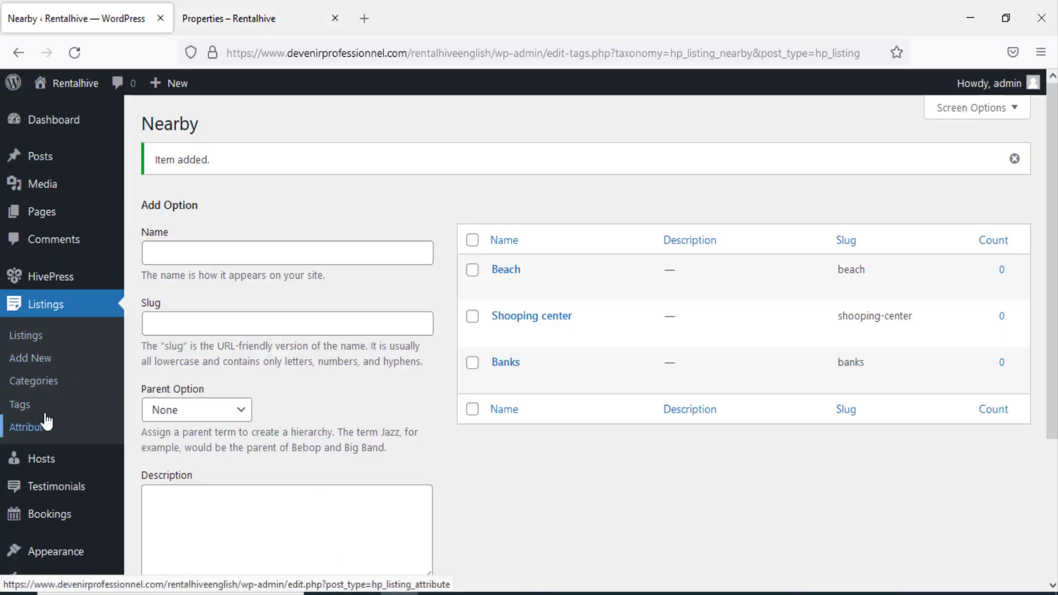
click(18, 412)
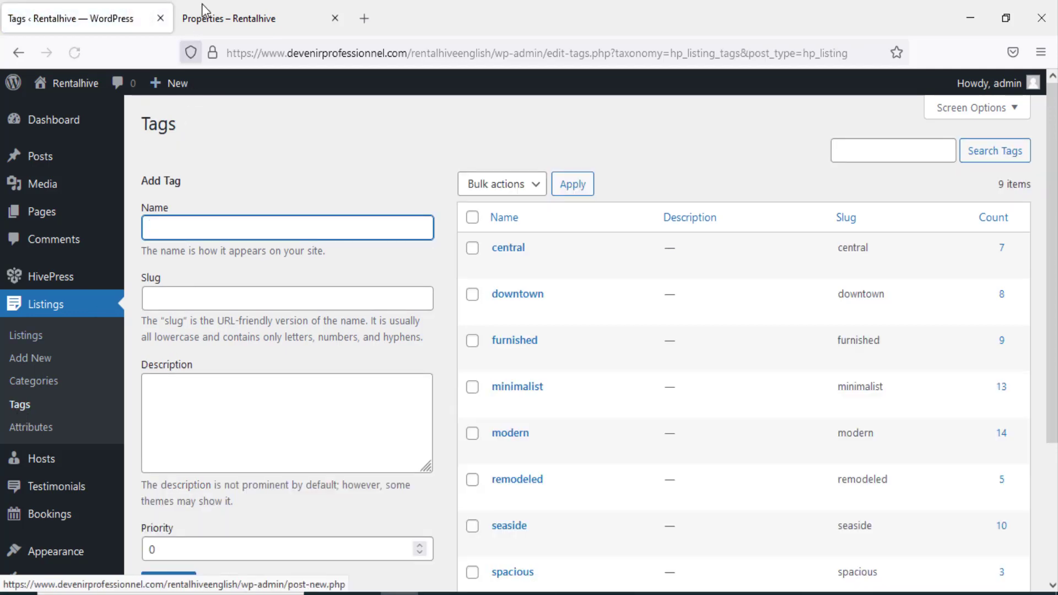
click(204, 16)
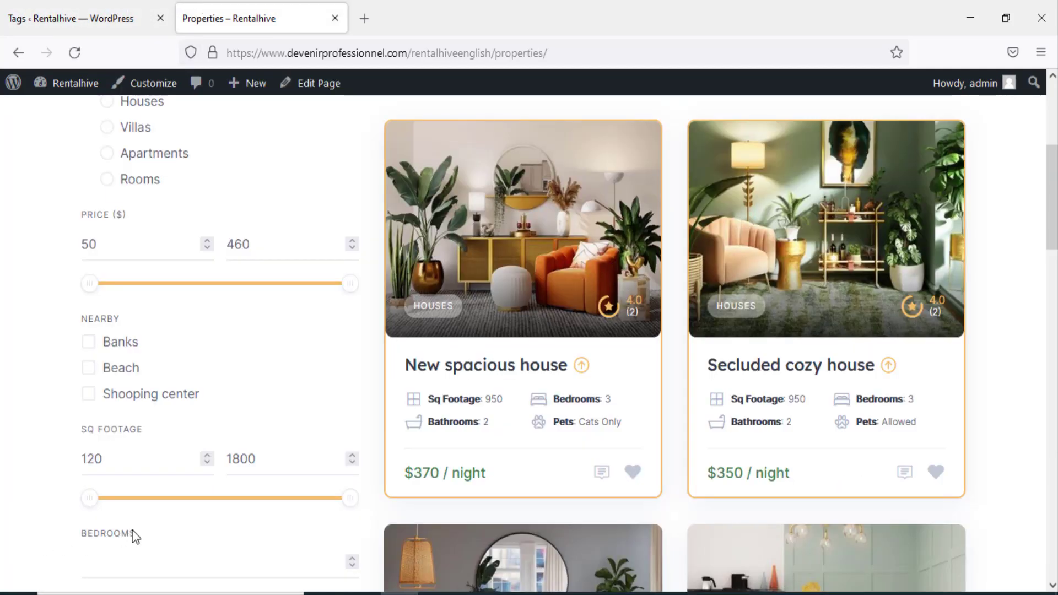
scroll(151, 486, down, 2)
scroll(133, 546, down, 4)
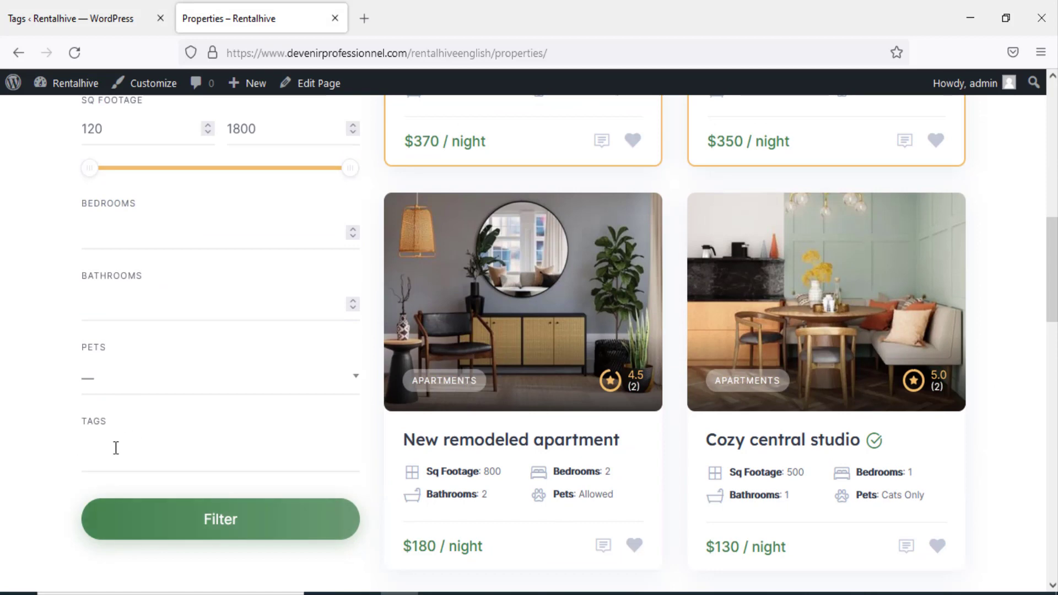
- Return to the listing Tags admin page and review the existing tags and the Add Tag form
click(101, 9)
click(244, 232)
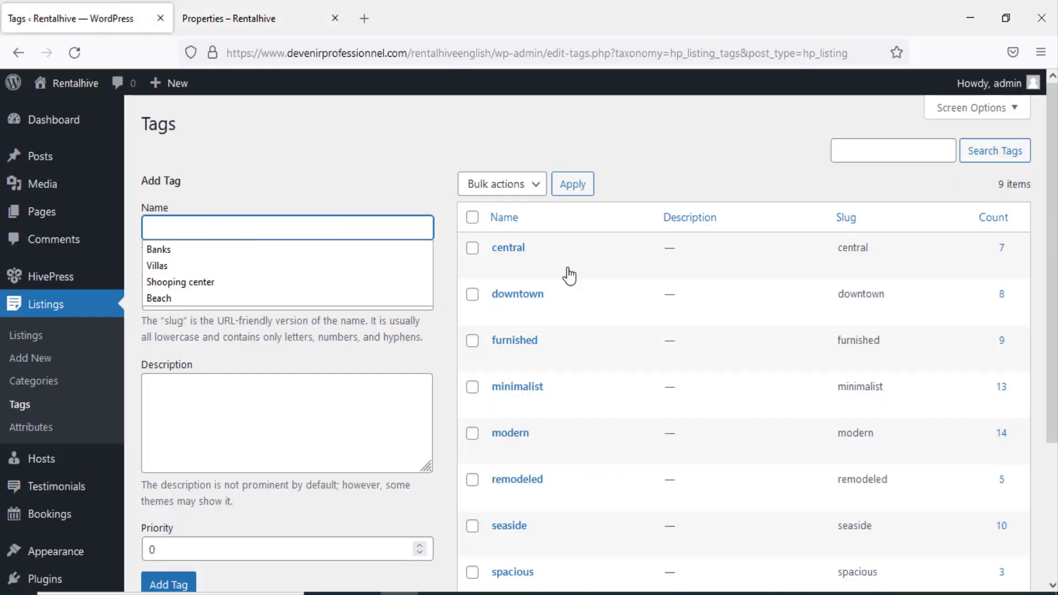
scroll(601, 320, down, 3)
scroll(594, 353, up, 3)
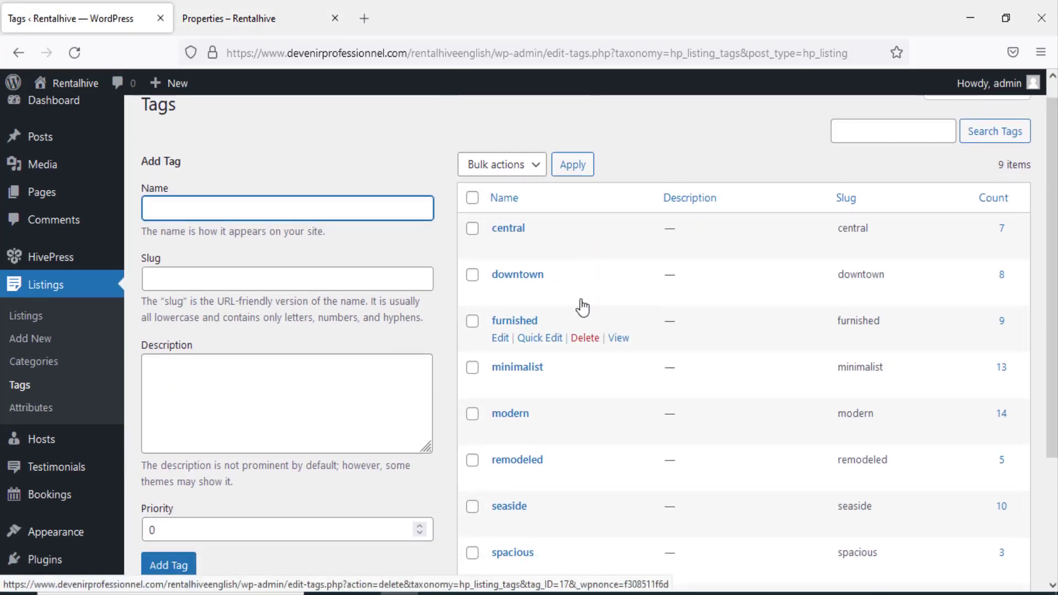
scroll(581, 305, down, 3)
scroll(581, 305, up, 2)
mouse_move(1057, 219)
mouse_down()
mouse_move(1057, 199)
mouse_move(1056, 278)
mouse_move(1056, 211)
mouse_up()
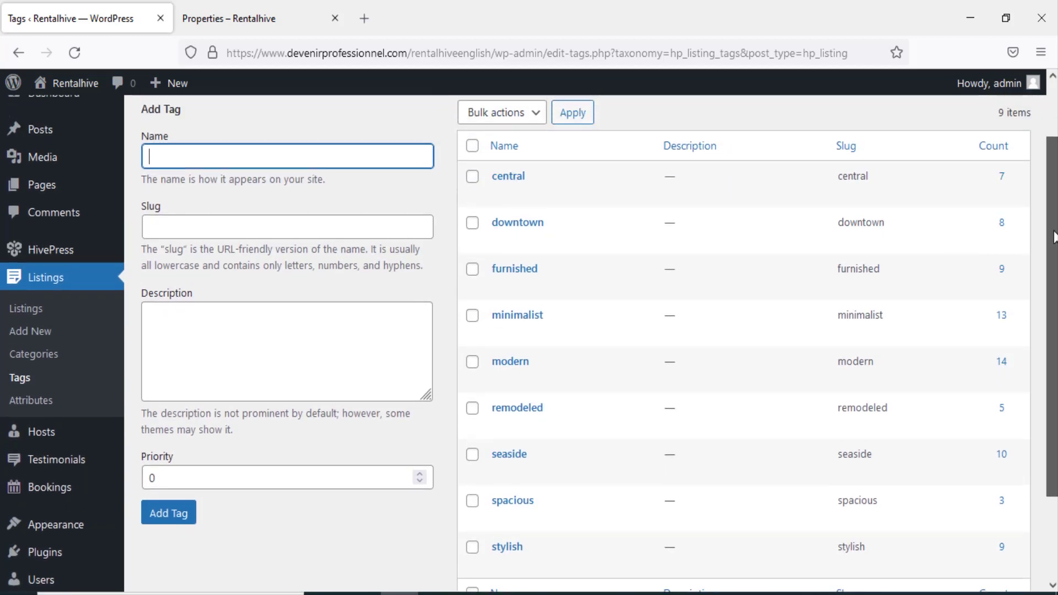
click(197, 159)
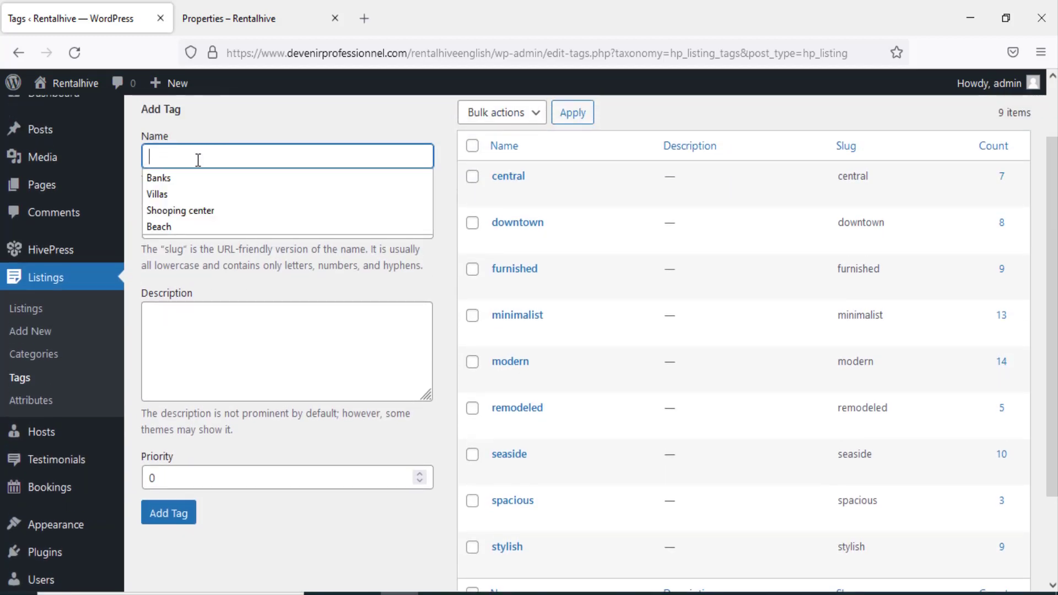
click(277, 126)
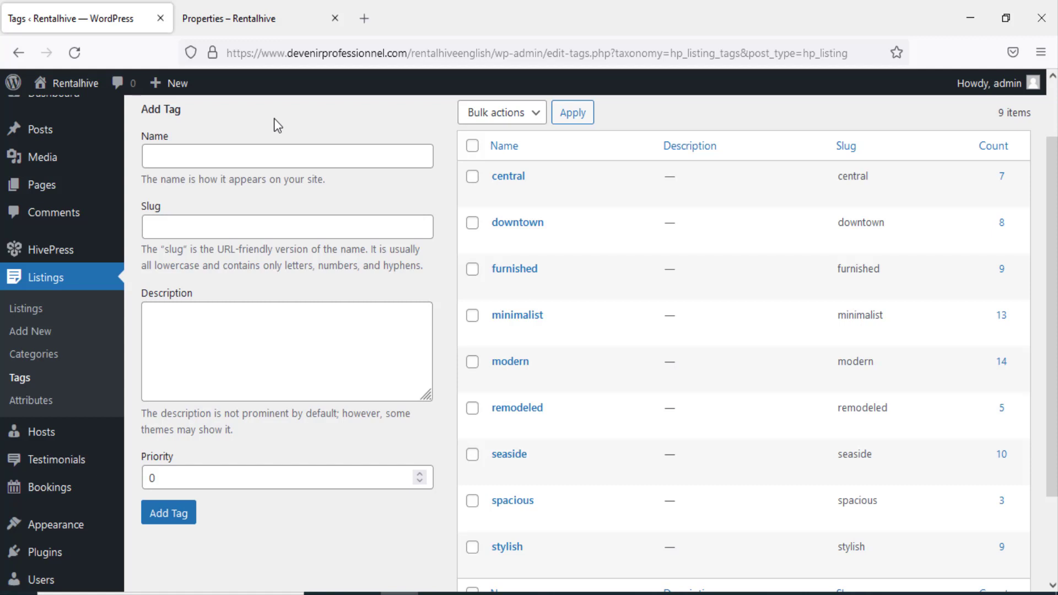
scroll(492, 247, down, 3)
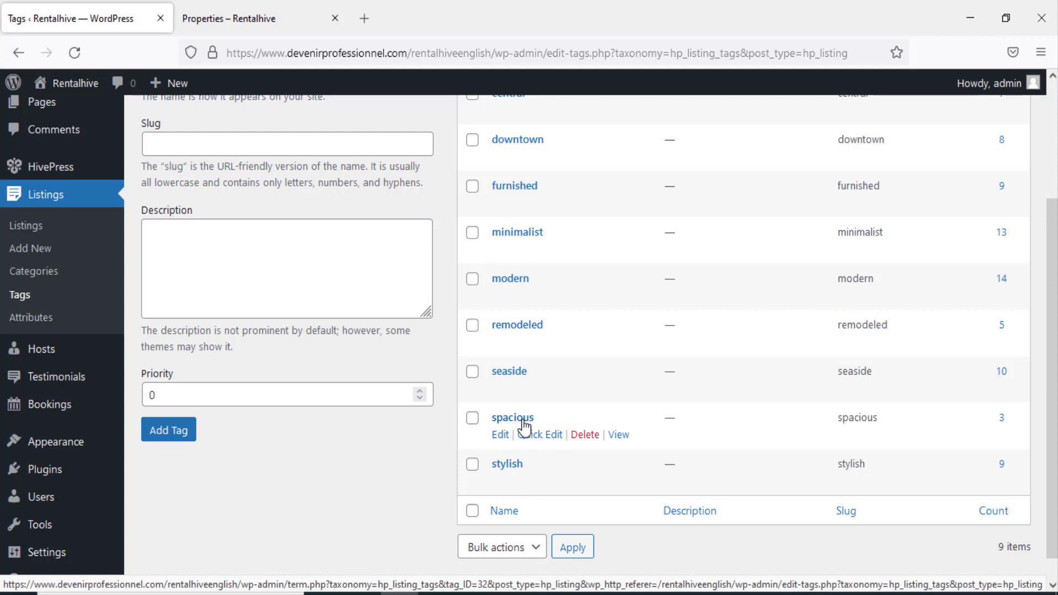
scroll(160, 330, up, 3)
click(207, 154)
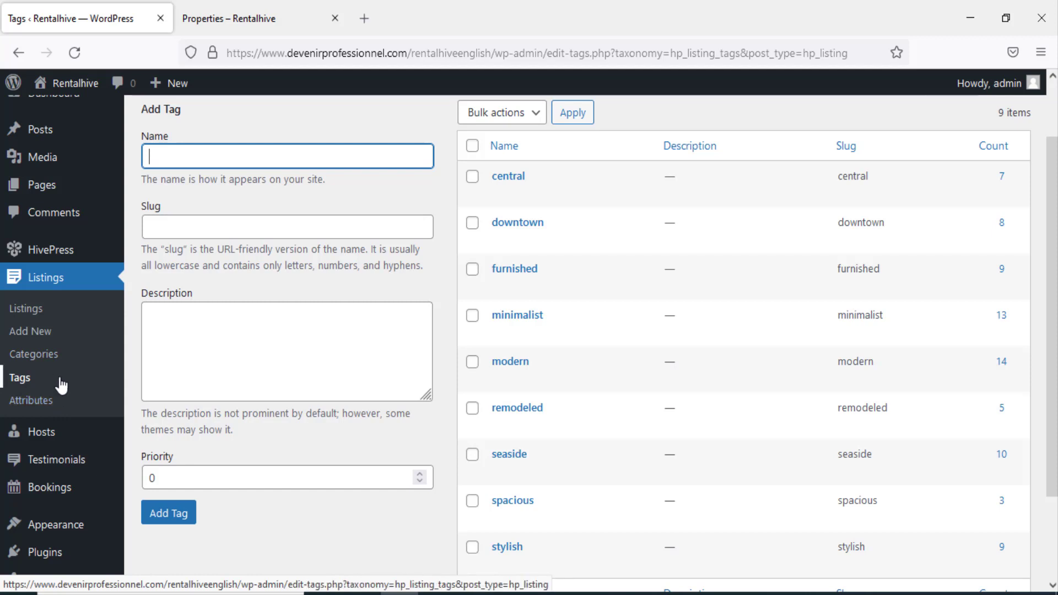
- Open a new blank listing and look over its title, description, Categories, Tags and Settings sections
click(39, 336)
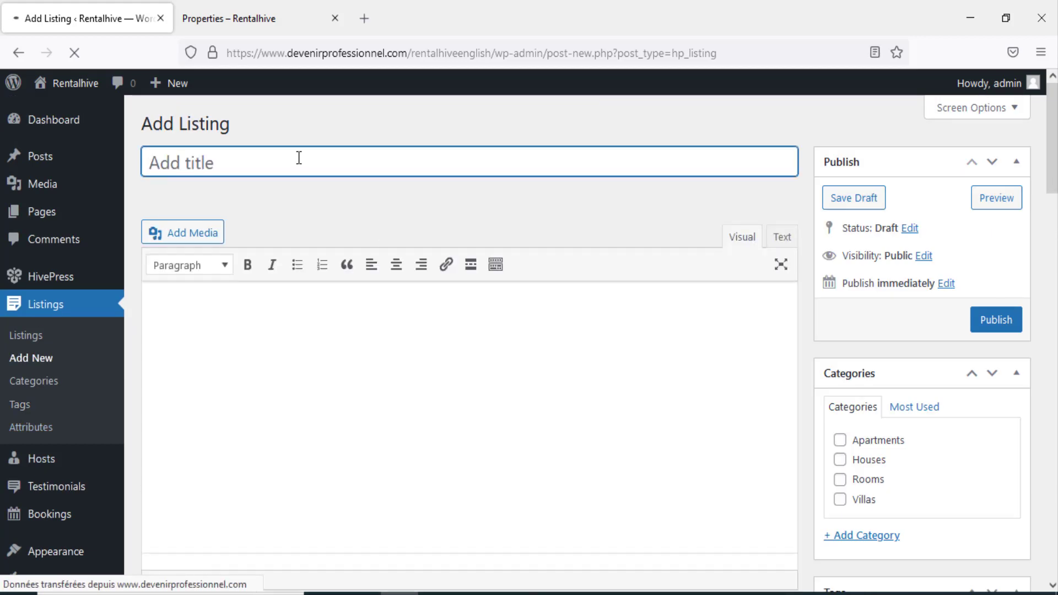
click(330, 381)
click(302, 165)
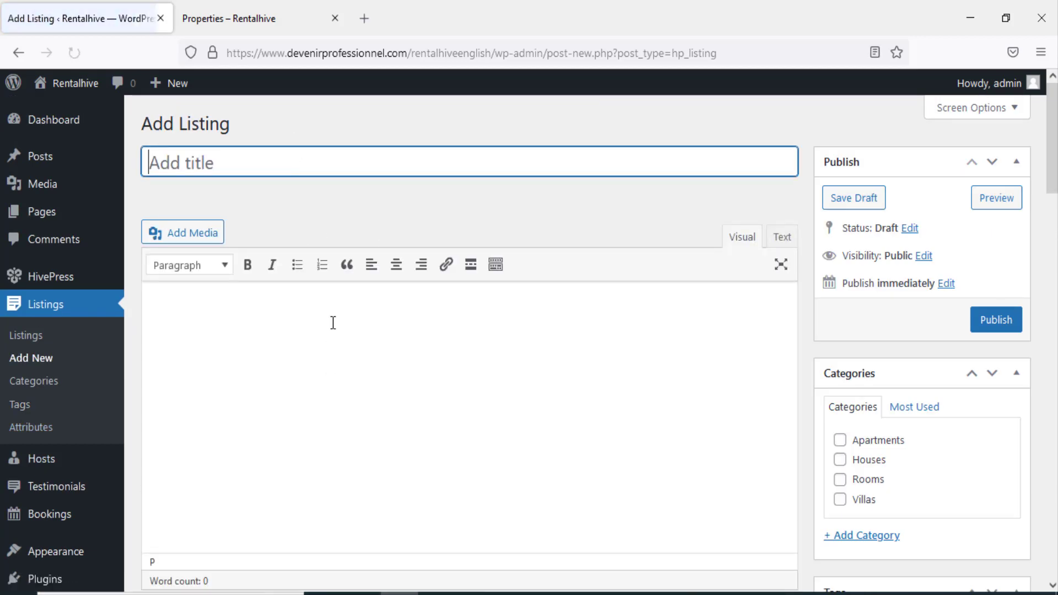
click(334, 324)
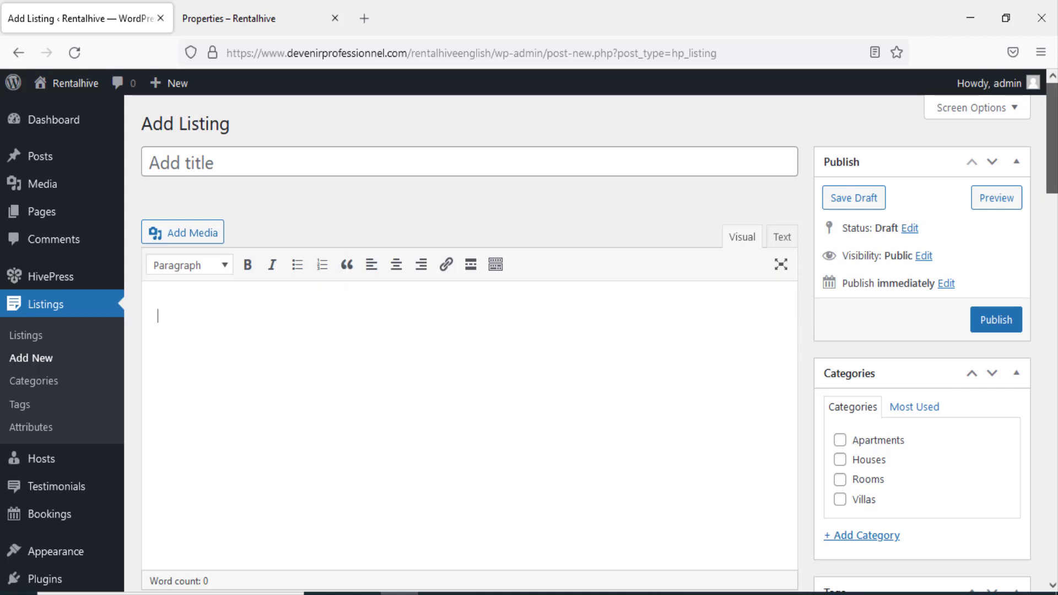
scroll(1041, 209, down, 2)
scroll(468, 330, down, 3)
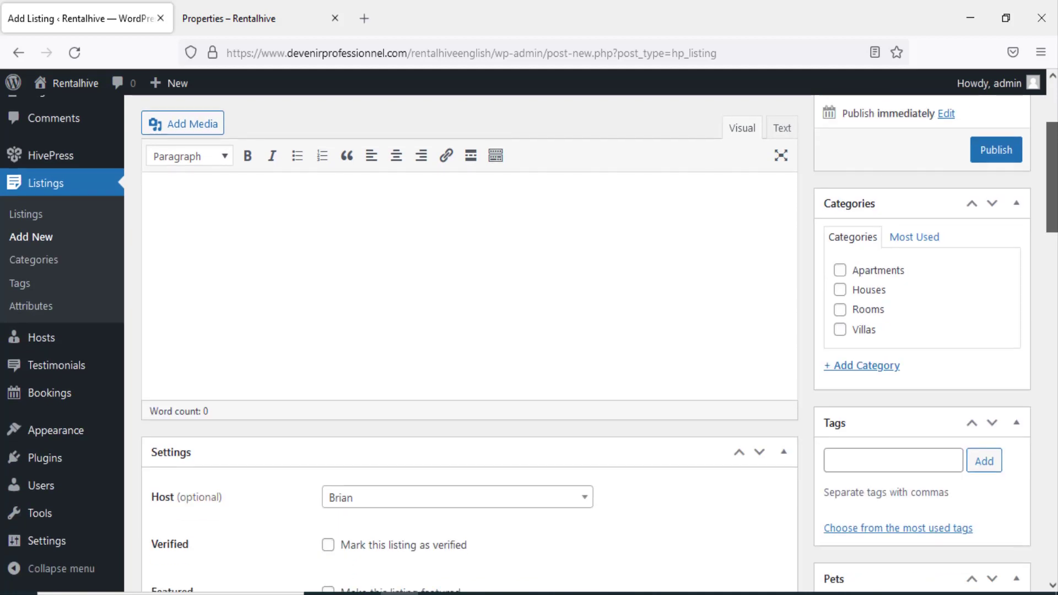
drag(1052, 220, 1052, 267)
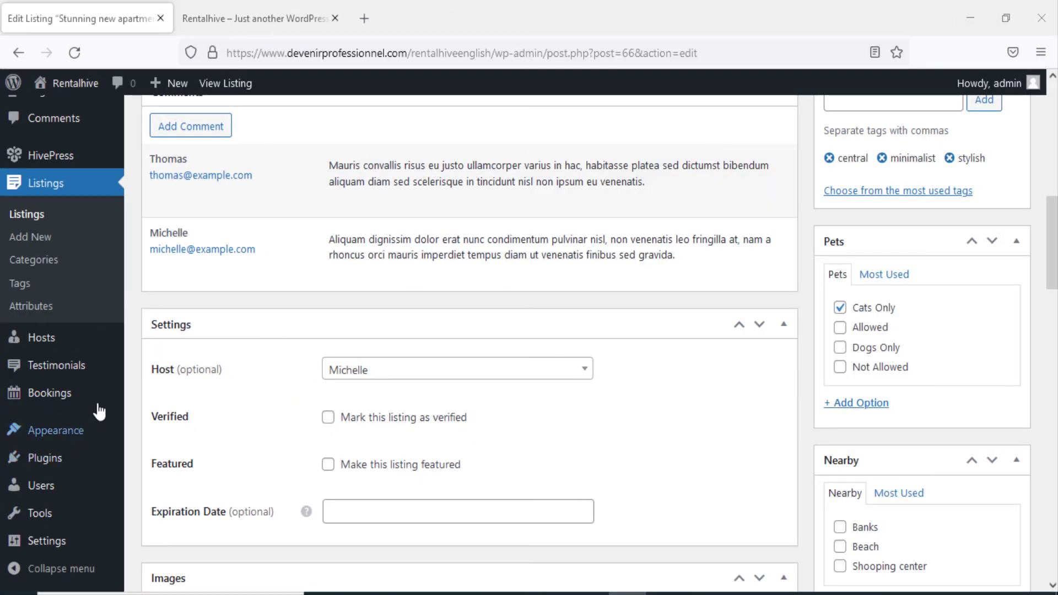
- Open the Hosts list, and examine the Meet Our Hosts section on the live site's home page
mouse_move(55, 342)
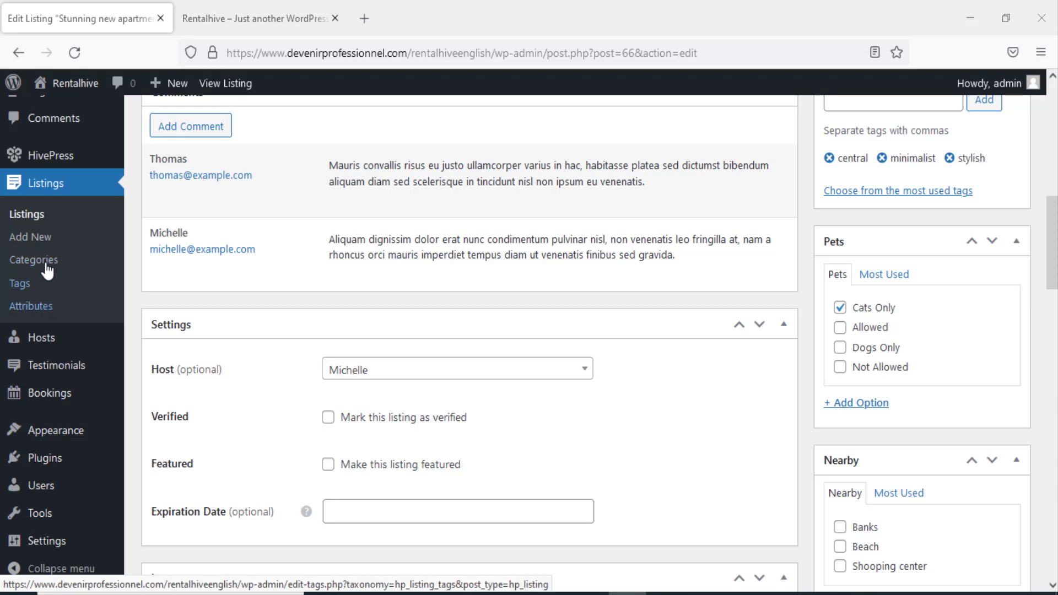
click(47, 340)
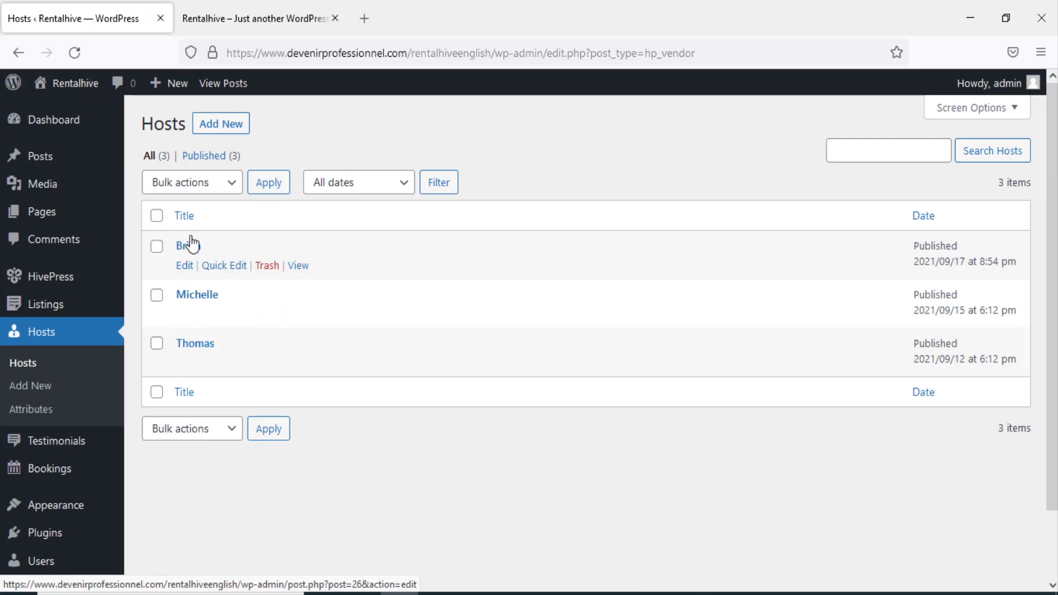
click(262, 18)
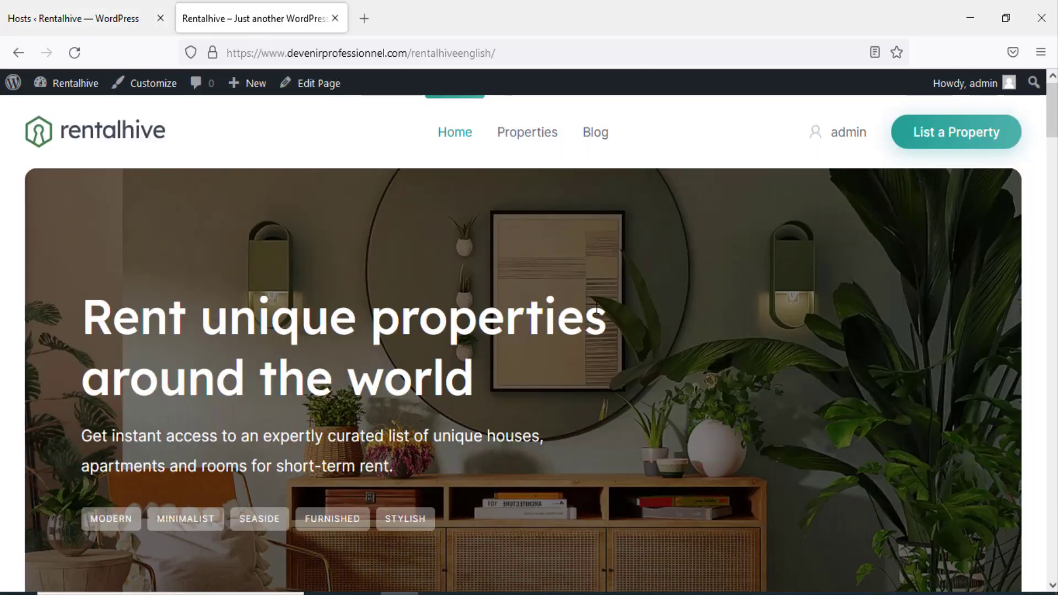
scroll(596, 308, down, 8)
scroll(593, 306, down, 20)
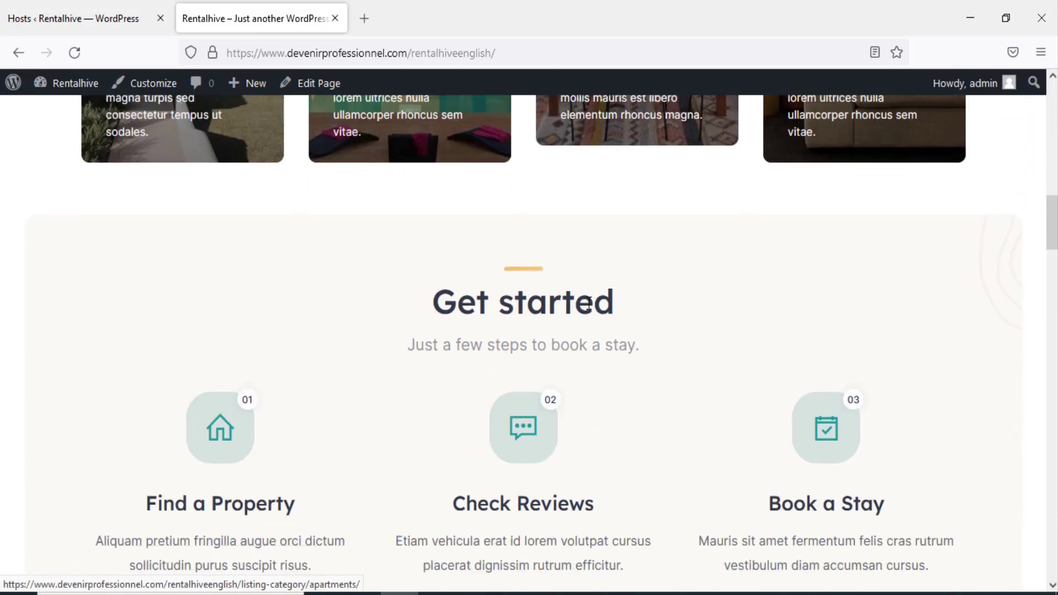
scroll(586, 307, down, 7)
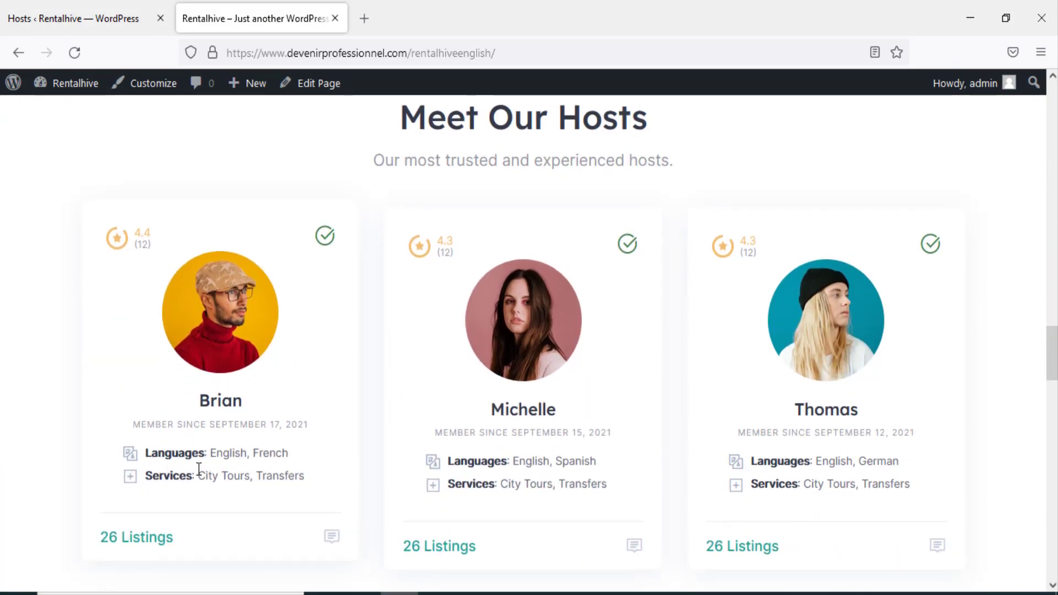
- Open the first host in the admin Hosts list for editing and review its description, languages, services, settings and featured image
click(87, 18)
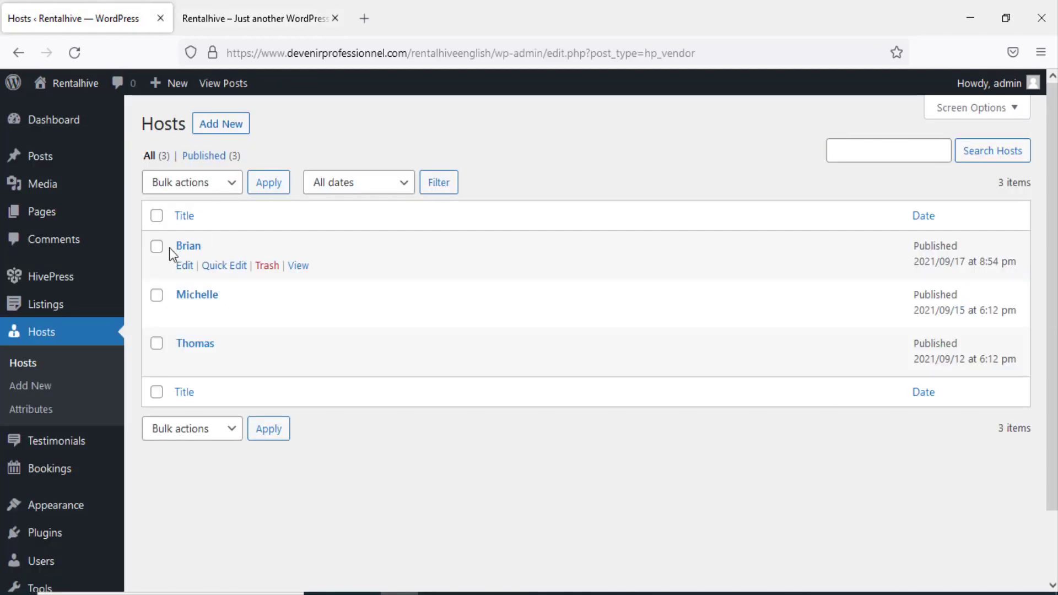
click(185, 266)
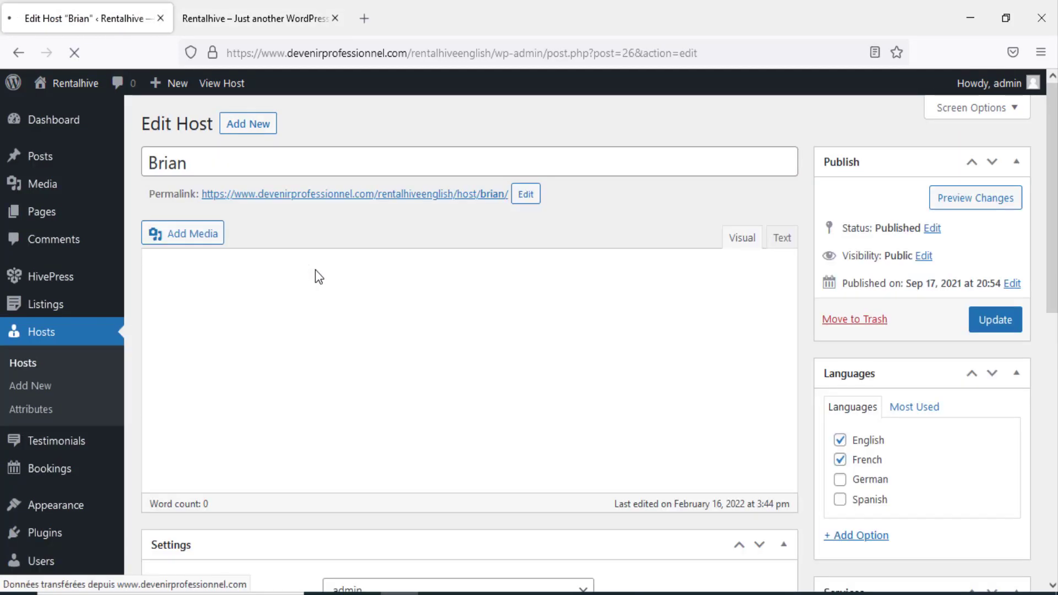
click(299, 162)
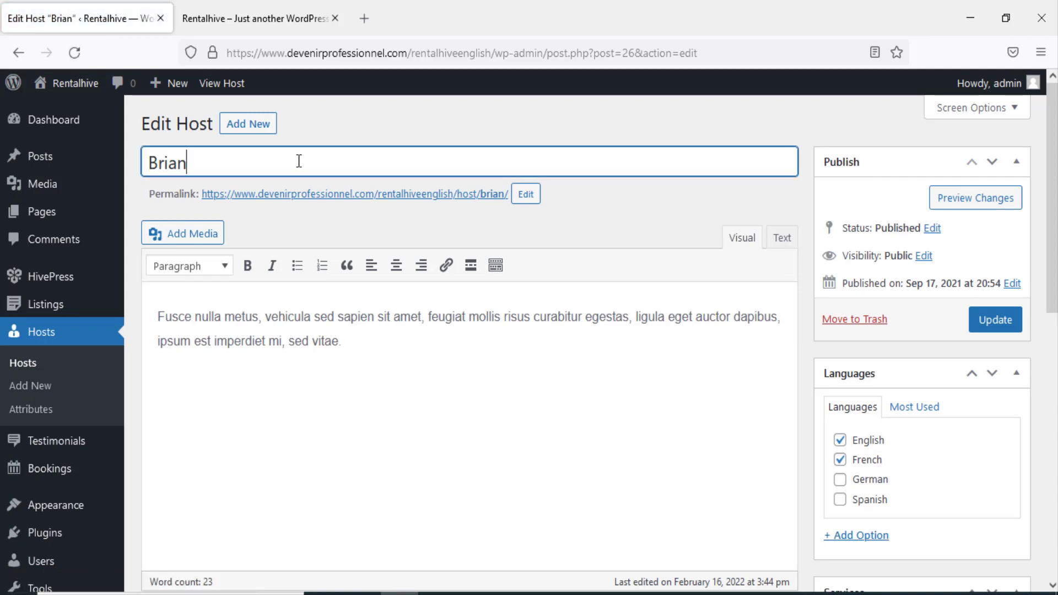
click(365, 350)
scroll(923, 435, down, 3)
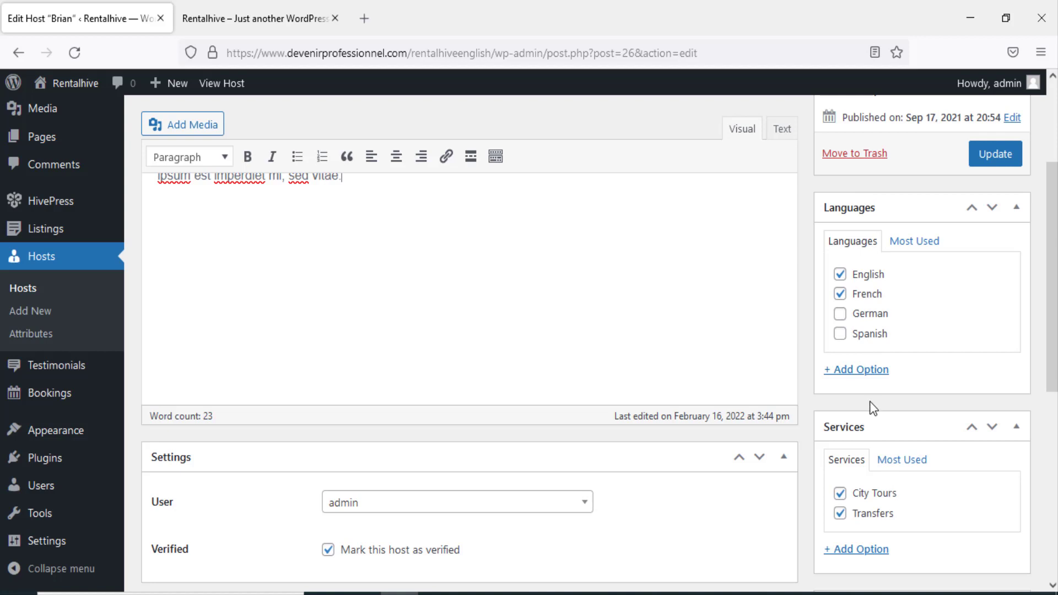
scroll(809, 394, down, 3)
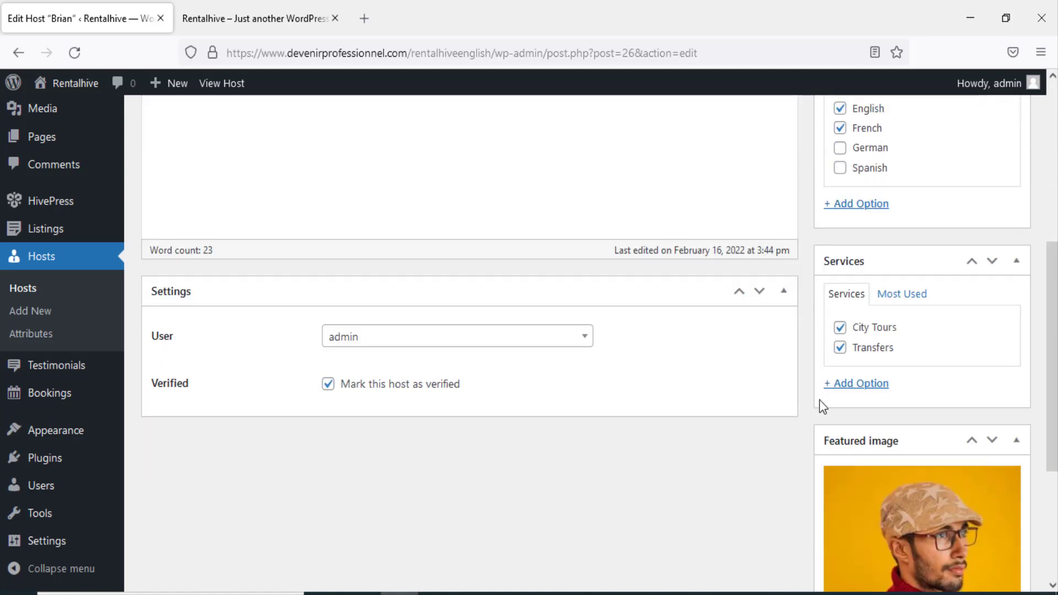
scroll(821, 401, down, 4)
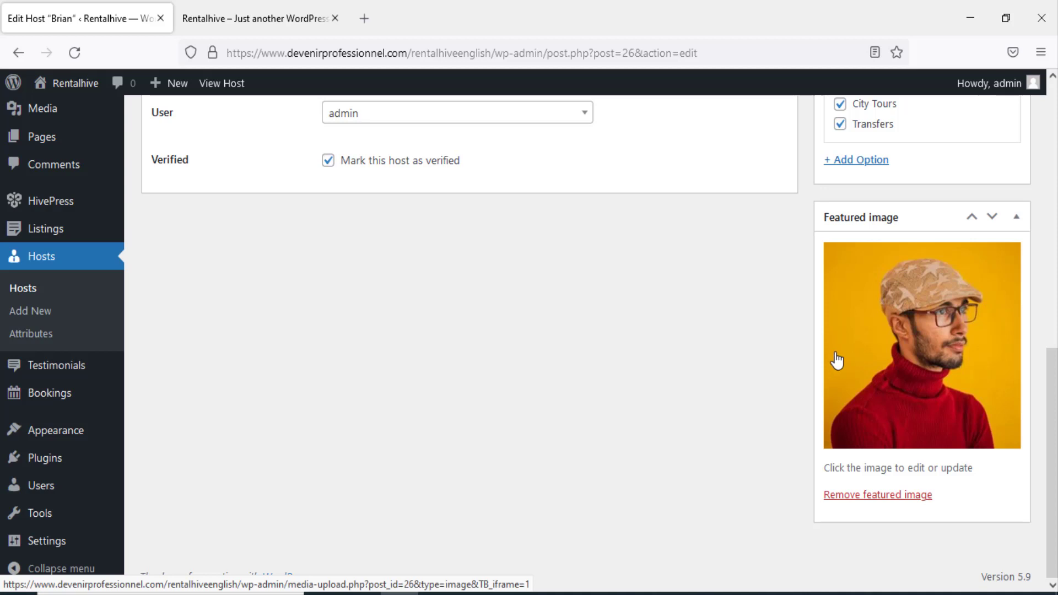
scroll(418, 405, up, 3)
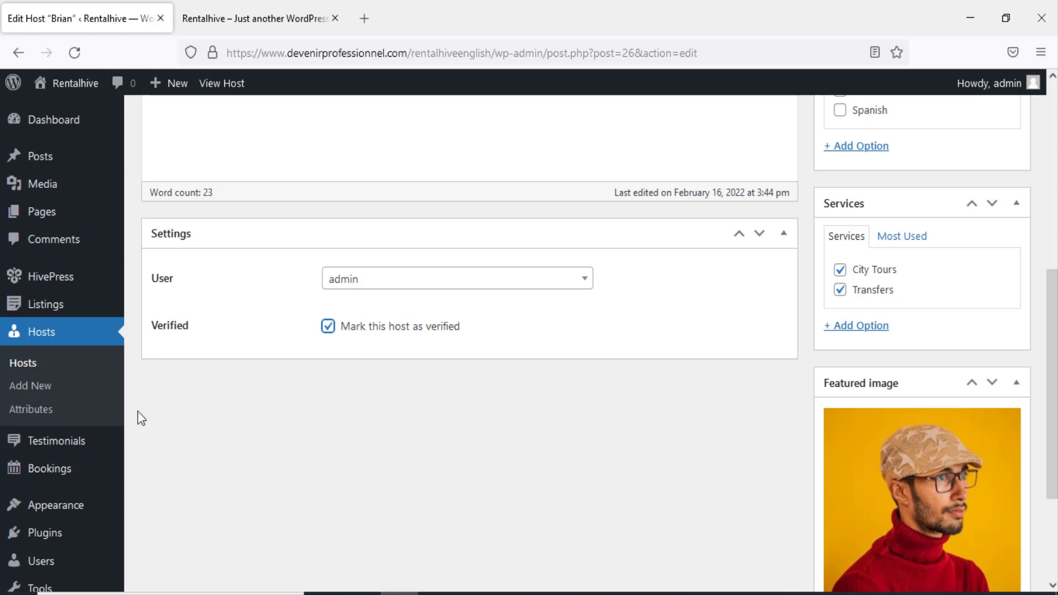
scroll(501, 436, up, 6)
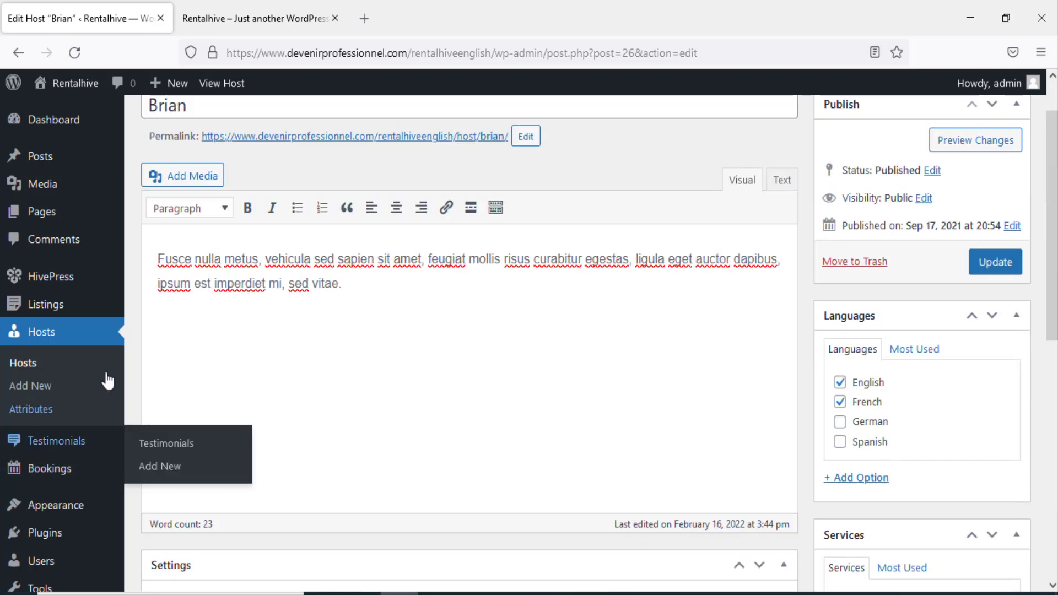
scroll(387, 314, up, 2)
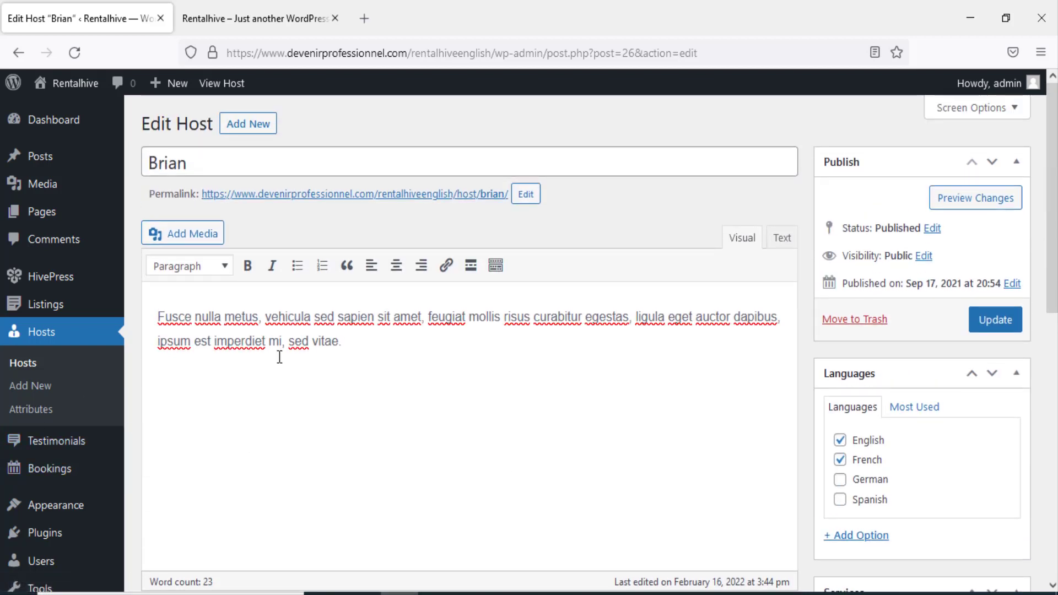
- Look through the blank form for adding a host, and open the list of host attributes
click(30, 387)
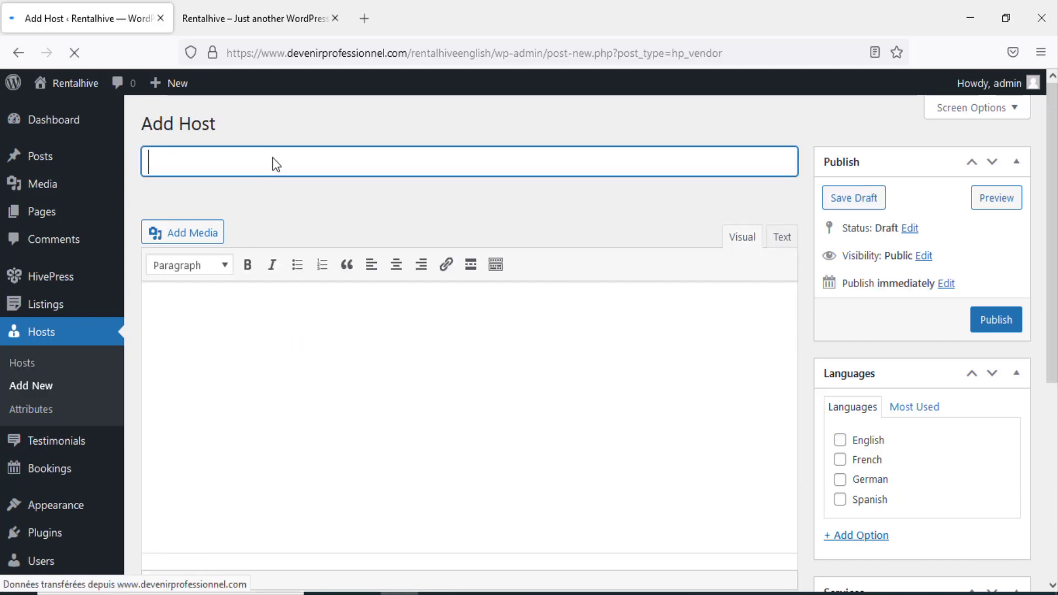
scroll(336, 399, down, 5)
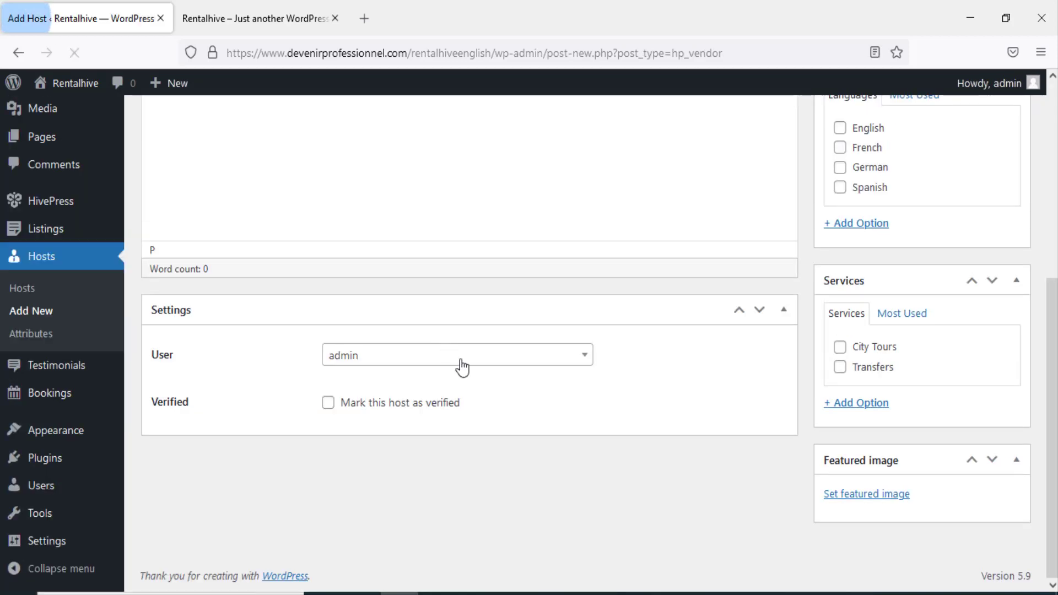
scroll(462, 364, up, 4)
scroll(461, 358, down, 3)
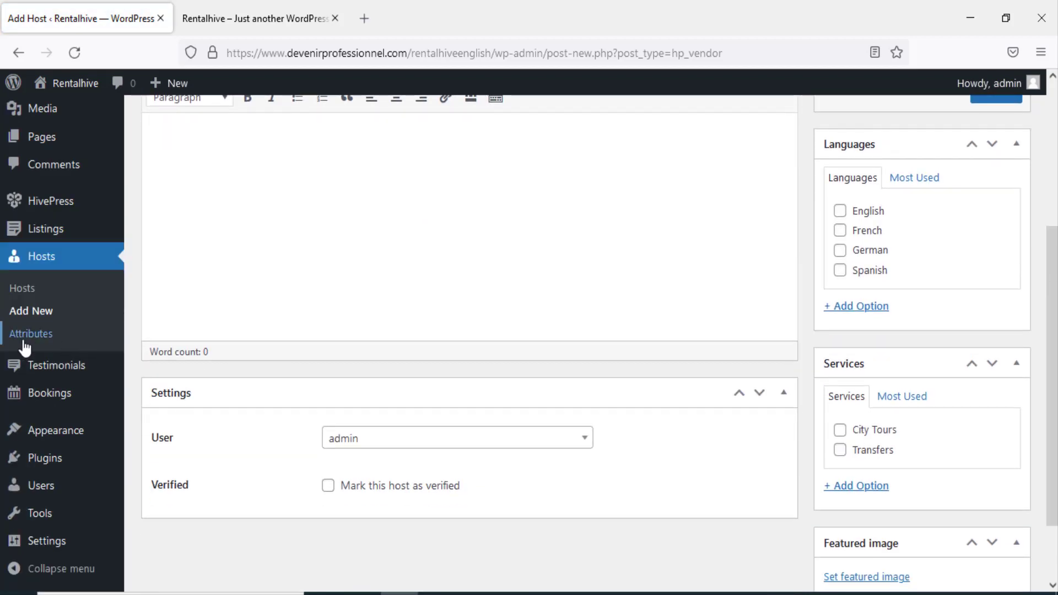
click(31, 336)
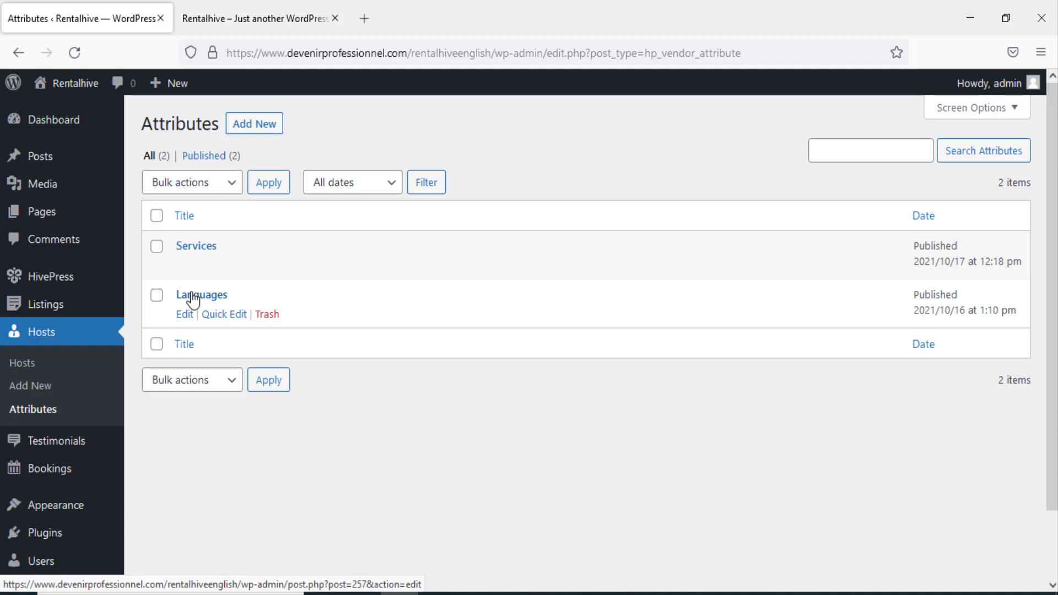
- Open the Testimonials list, and browse the What People Say carousel on the live home page
mouse_move(66, 453)
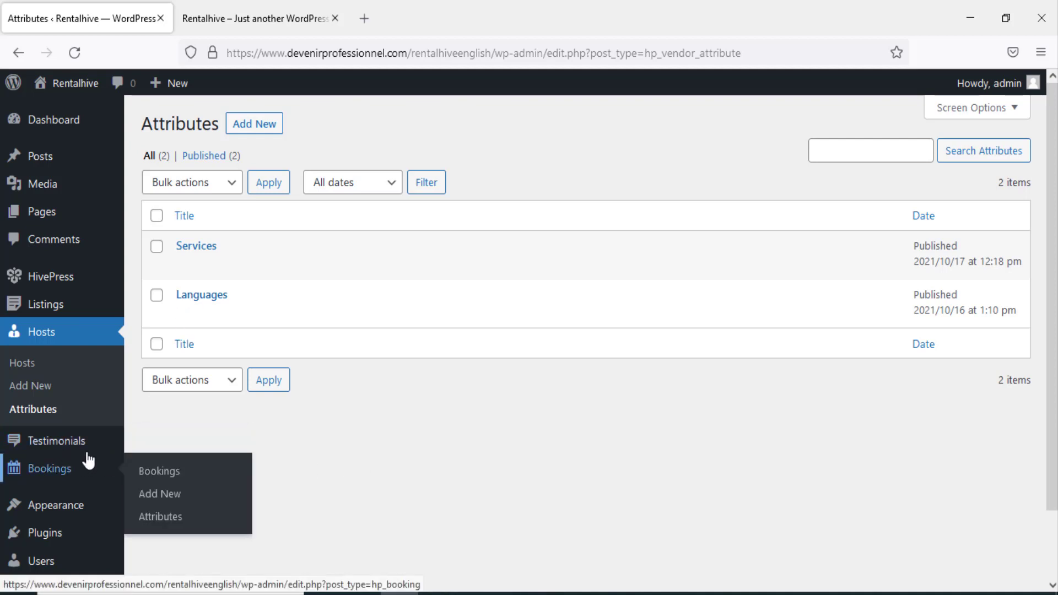
click(53, 445)
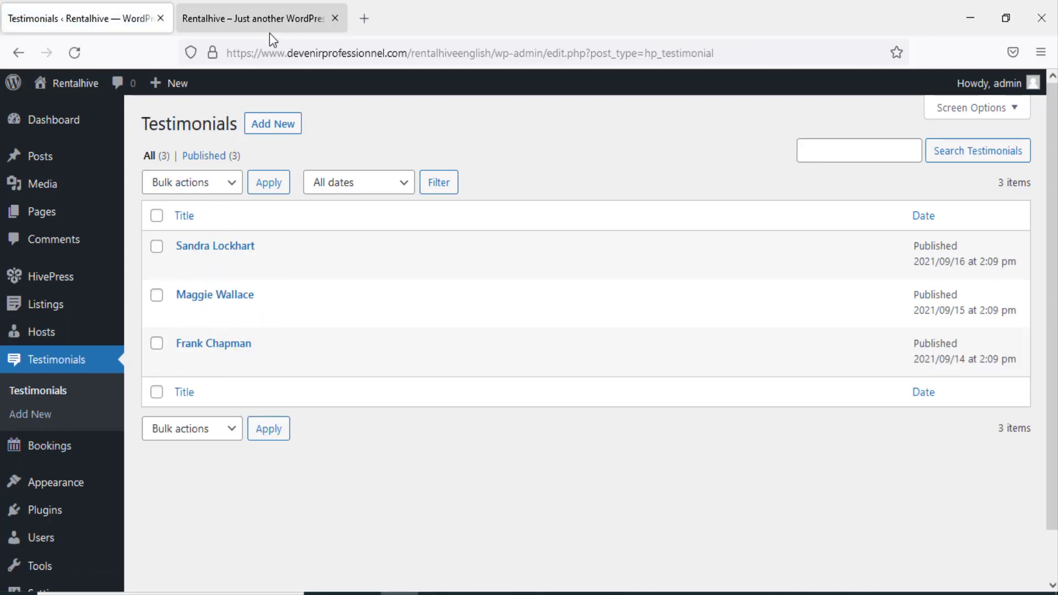
click(268, 17)
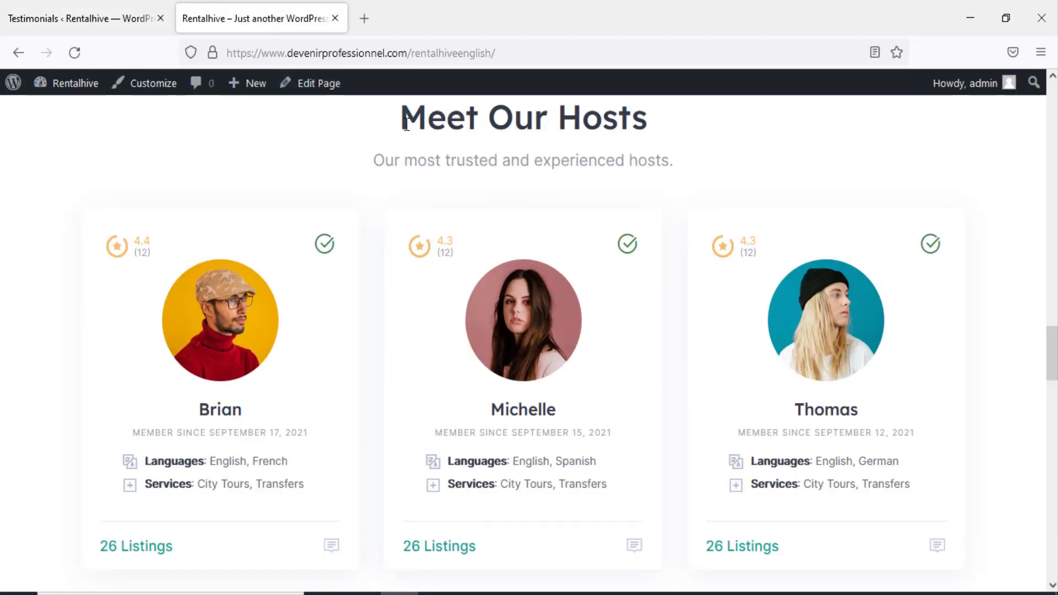
drag(403, 121, 628, 148)
scroll(627, 147, down, 8)
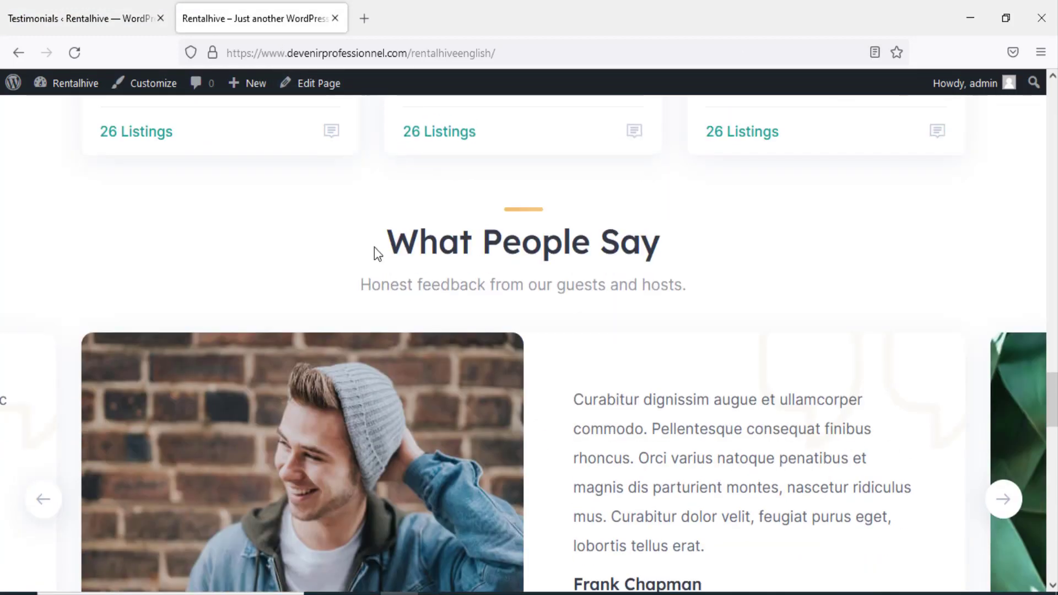
drag(375, 247, 718, 247)
scroll(1000, 379, down, 3)
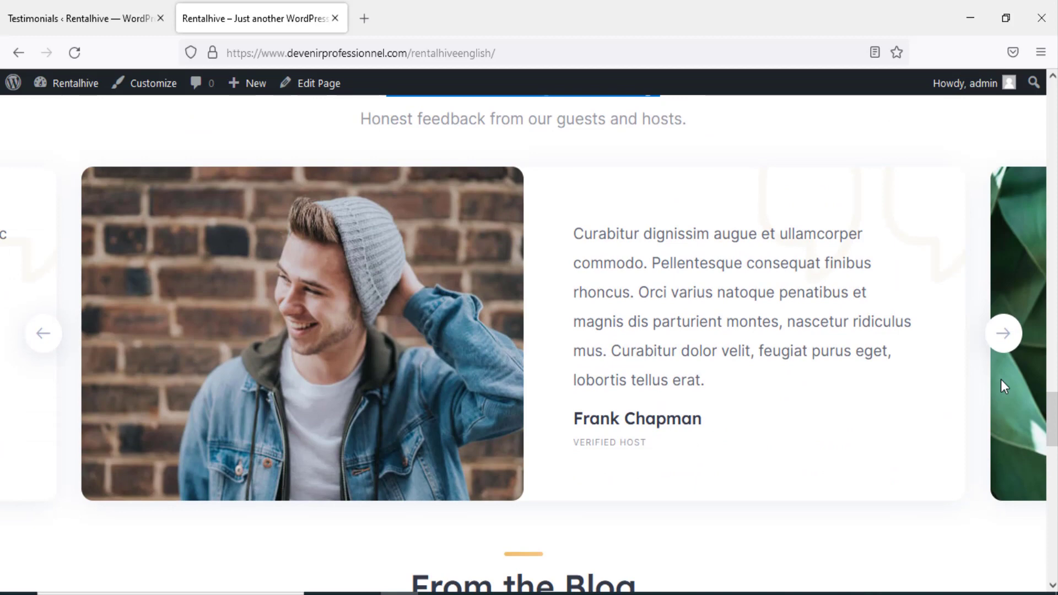
click(1018, 334)
click(1004, 333)
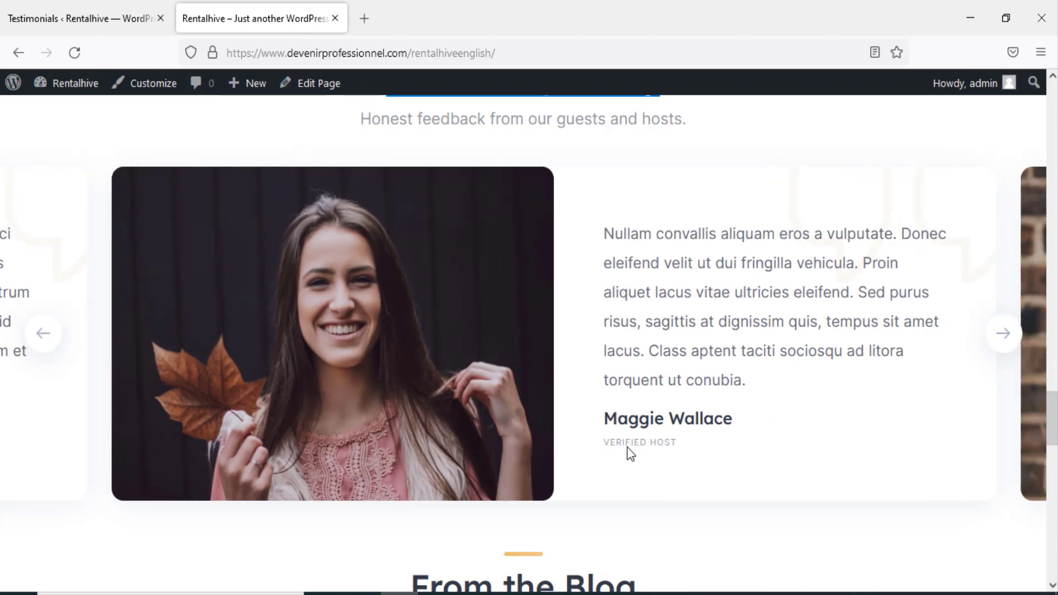
- Open the first testimonial in the admin list for editing and review its name, text, featured image, URL and position fields
click(95, 22)
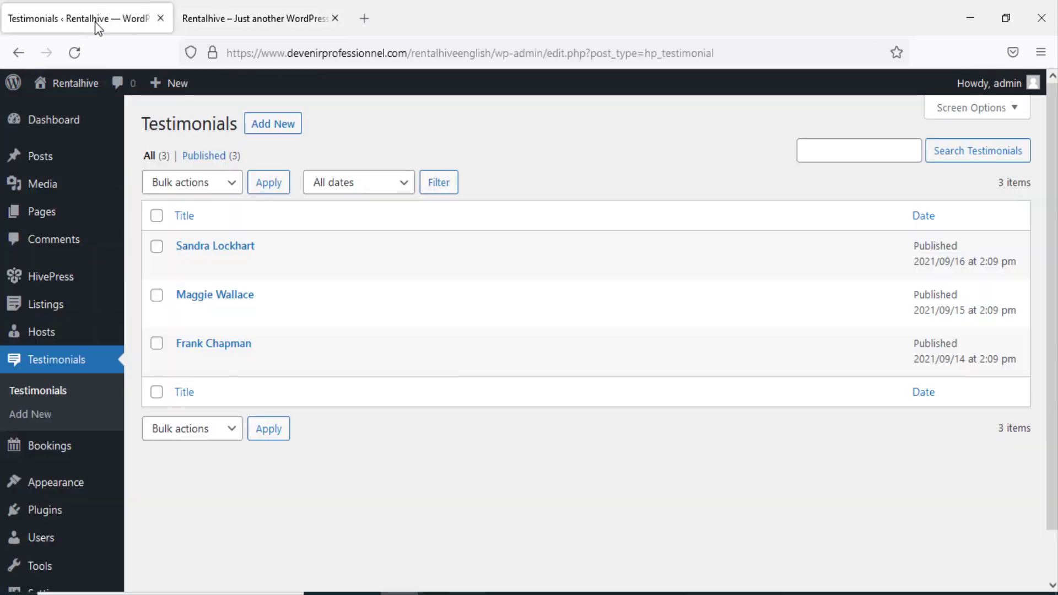
mouse_move(184, 245)
click(184, 265)
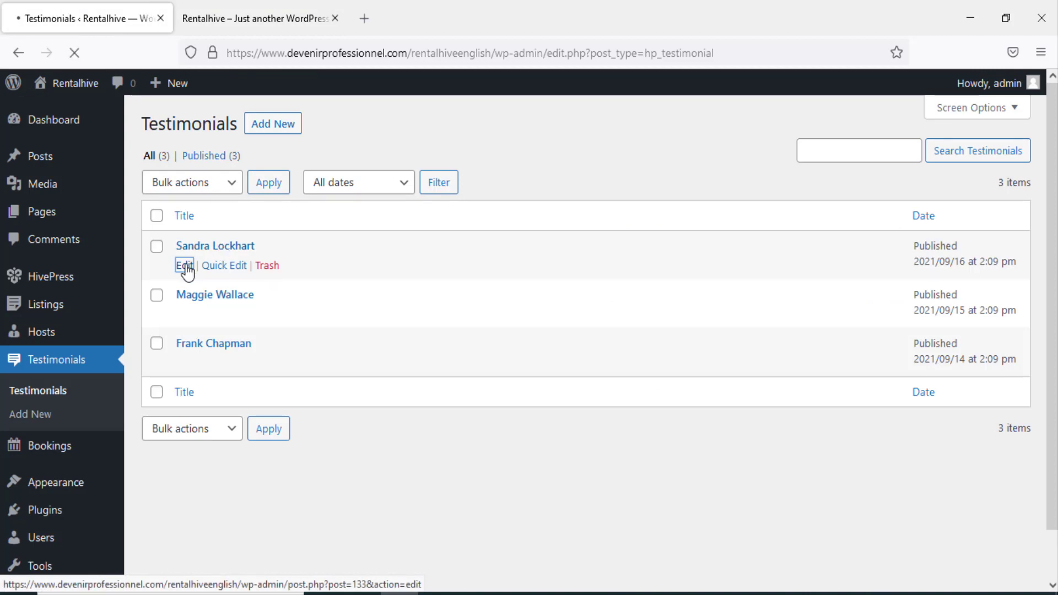
scroll(334, 278, down, 3)
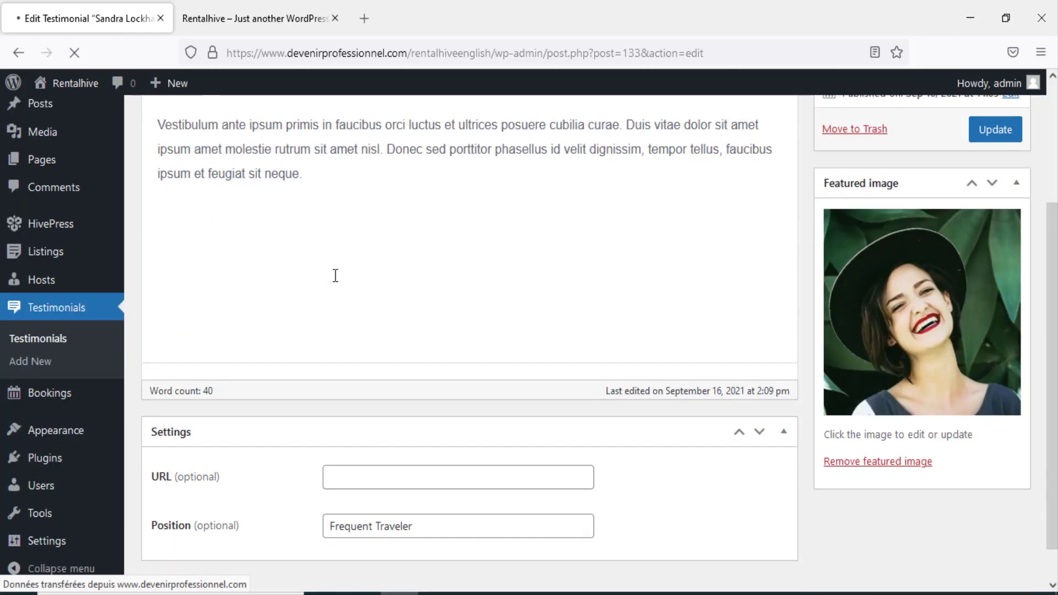
scroll(333, 242, up, 3)
click(324, 160)
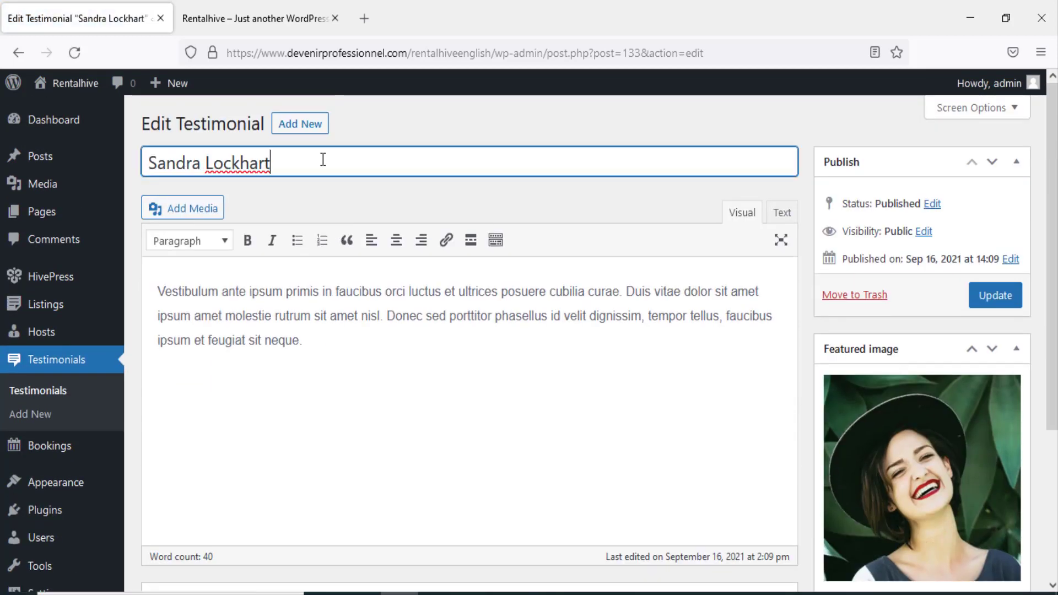
click(324, 357)
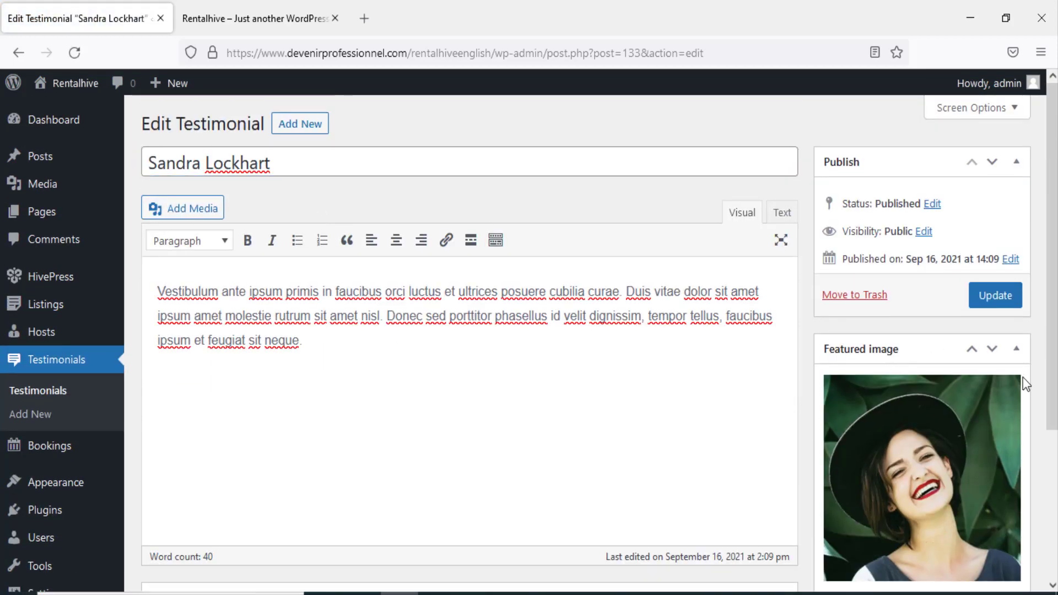
scroll(1025, 384, down, 3)
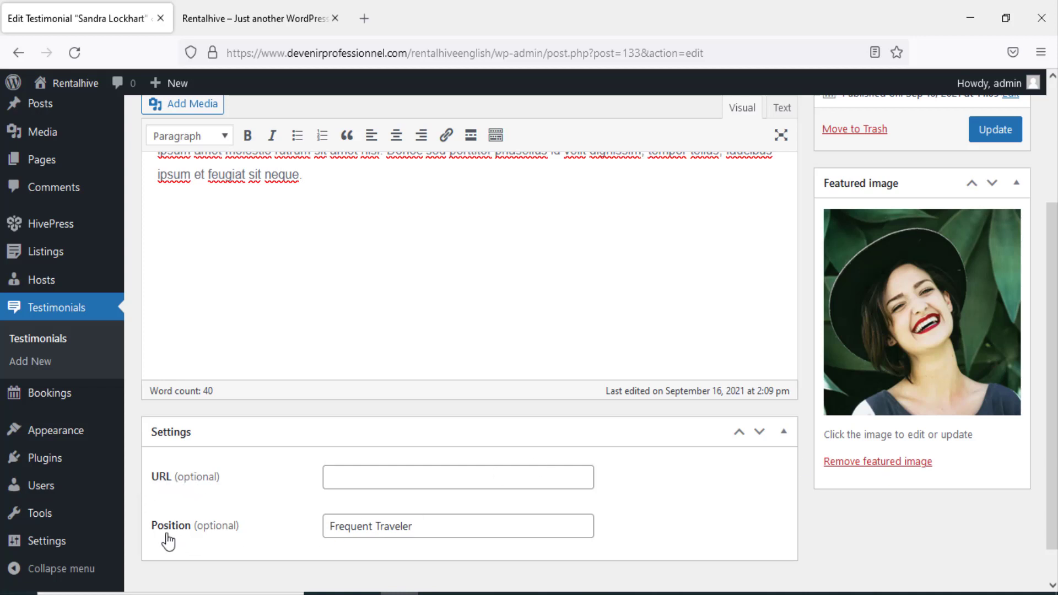
scroll(484, 490, down, 1)
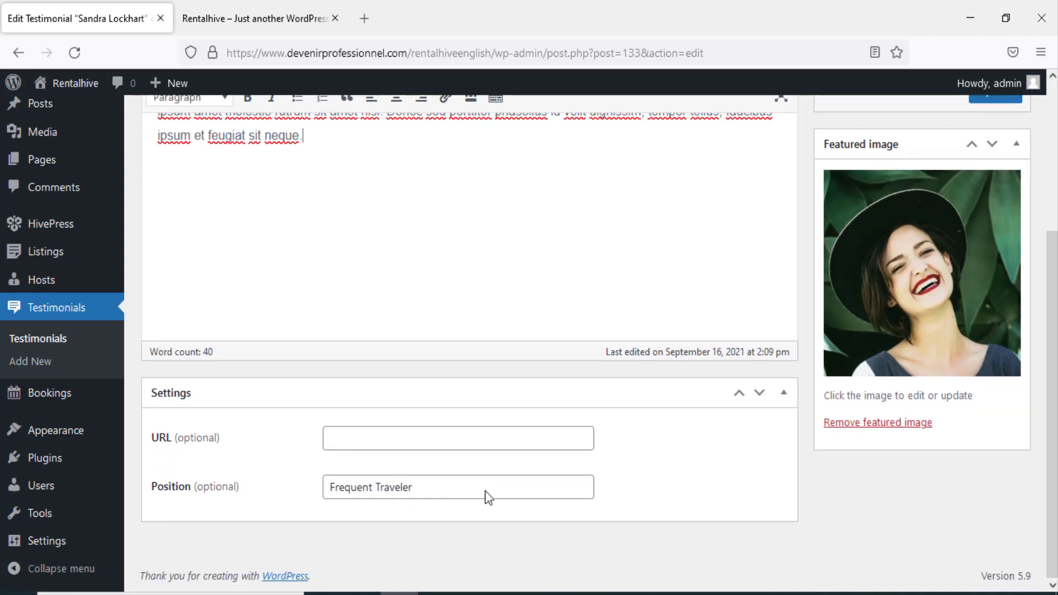
scroll(176, 480, up, 3)
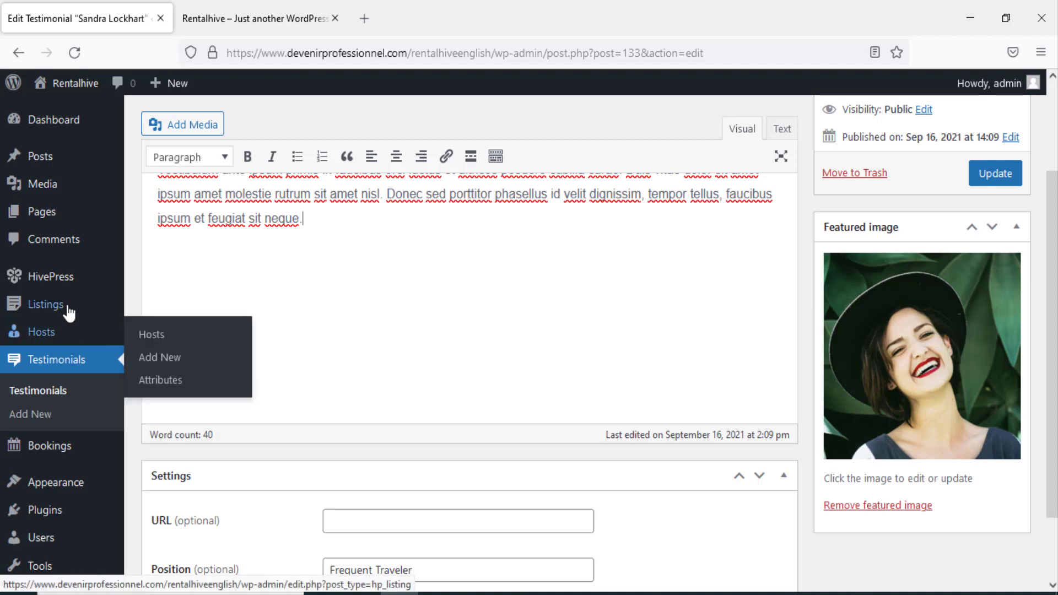
mouse_move(57, 312)
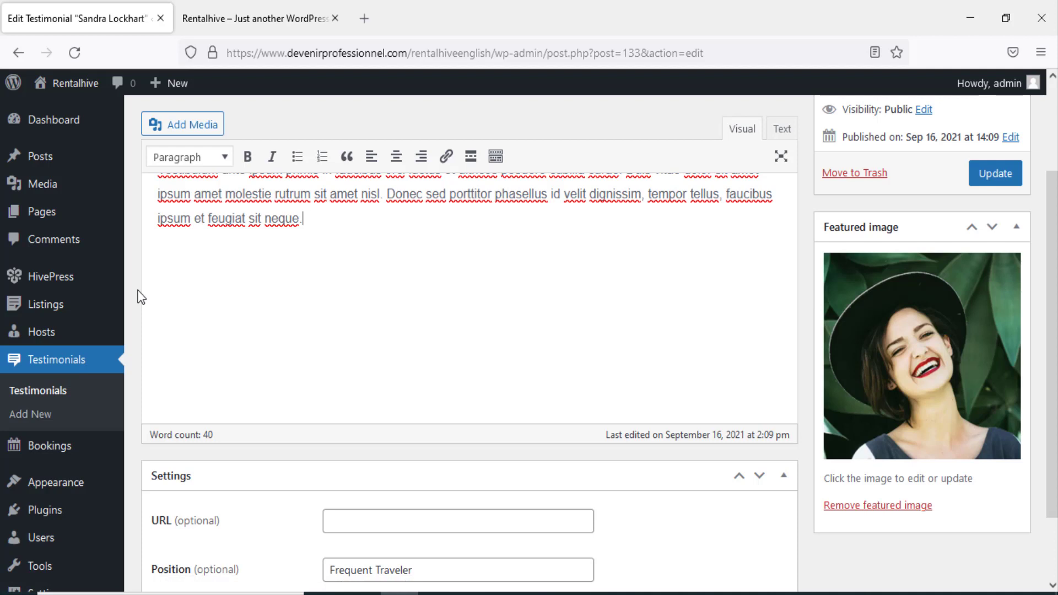
- Open the admin Bookings list, and open the New remodeled apartment listing from Top Properties on the live home page
click(73, 451)
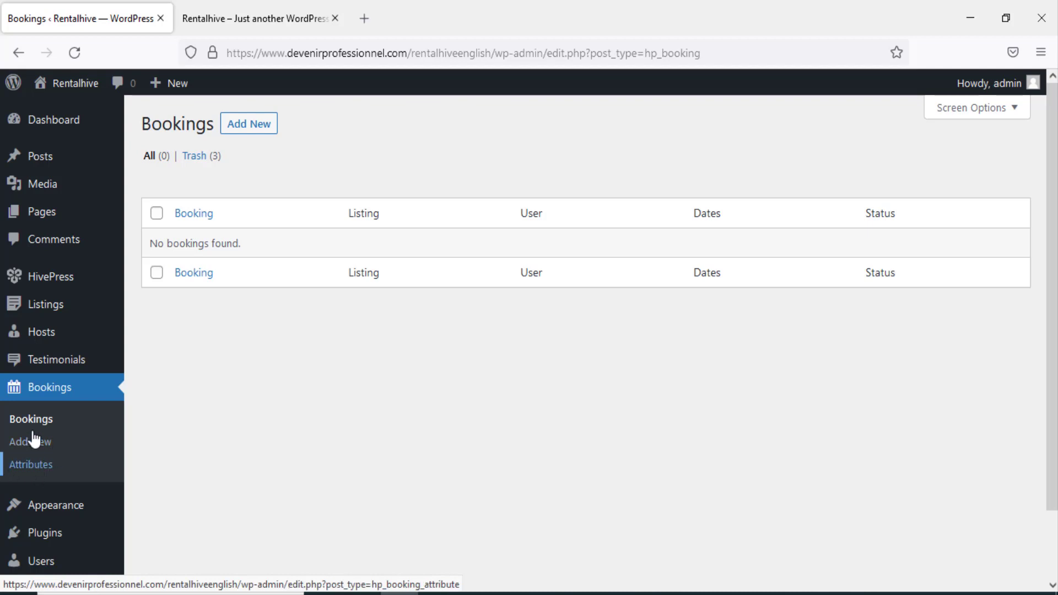
click(265, 18)
scroll(932, 447, up, 5)
scroll(933, 445, up, 10)
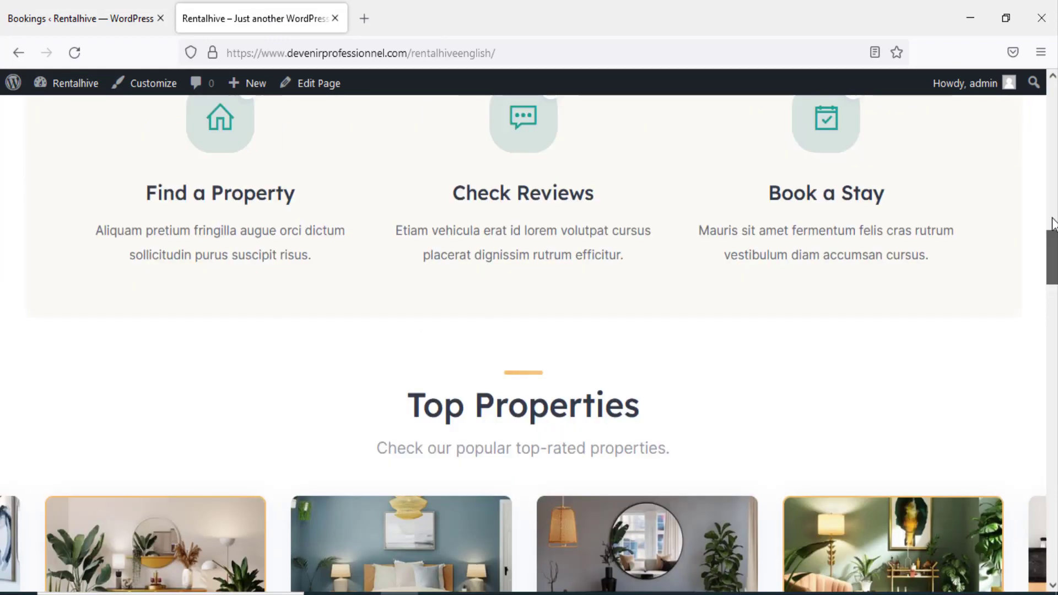
drag(1053, 223, 1055, 300)
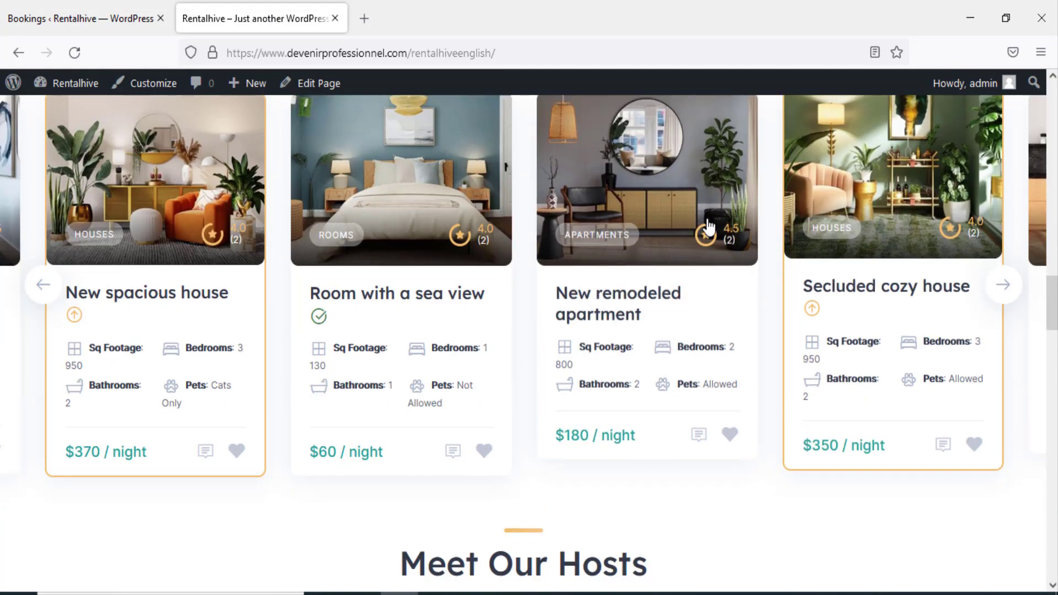
click(620, 186)
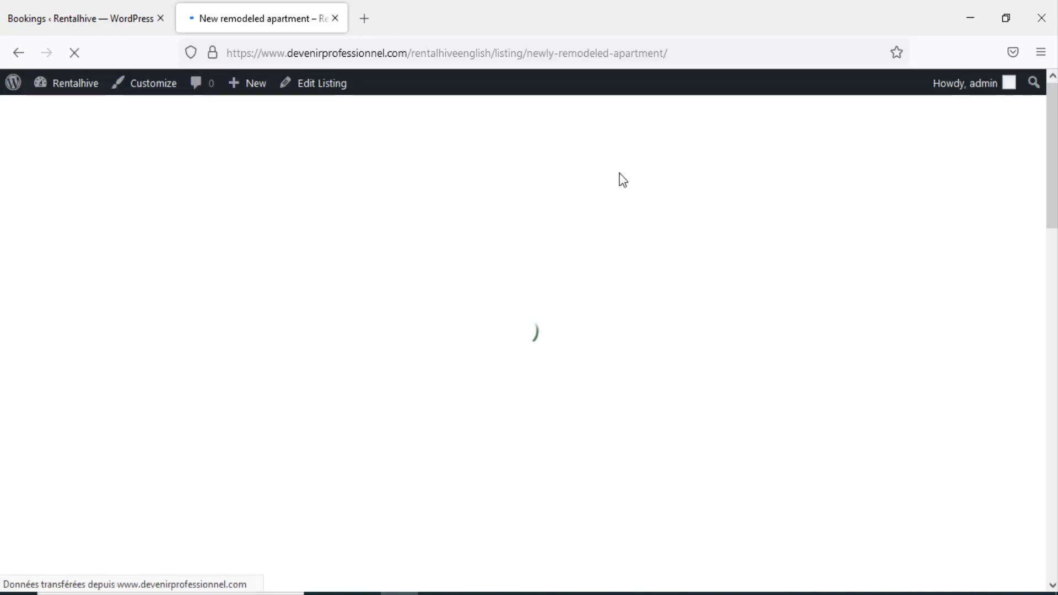
scroll(621, 185, down, 3)
scroll(619, 186, down, 10)
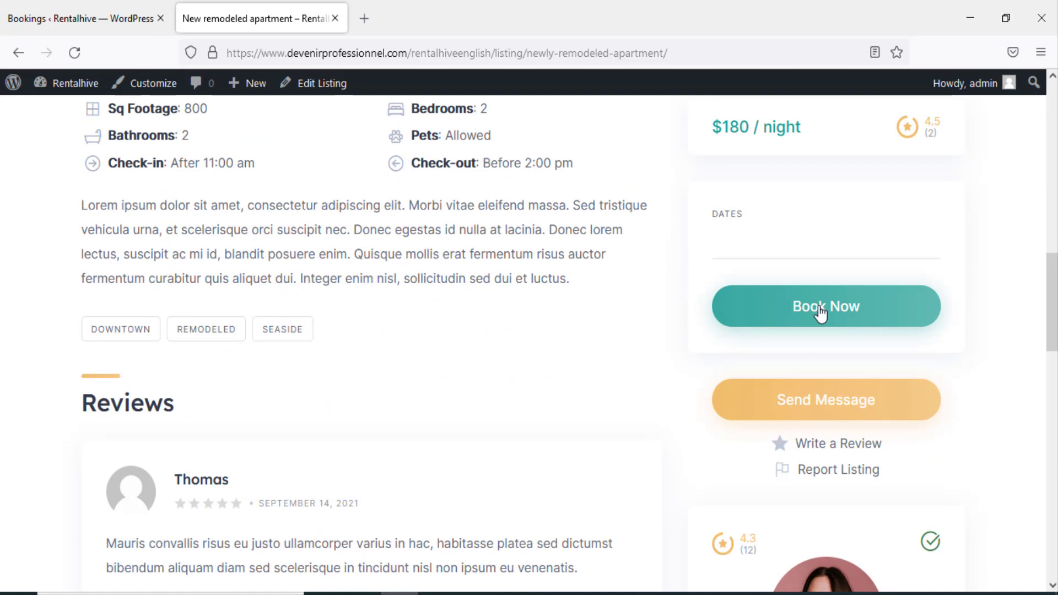
- Choose February 17 to February 24, 2022 as the apartment's booking dates and proceed to the booking details
click(821, 312)
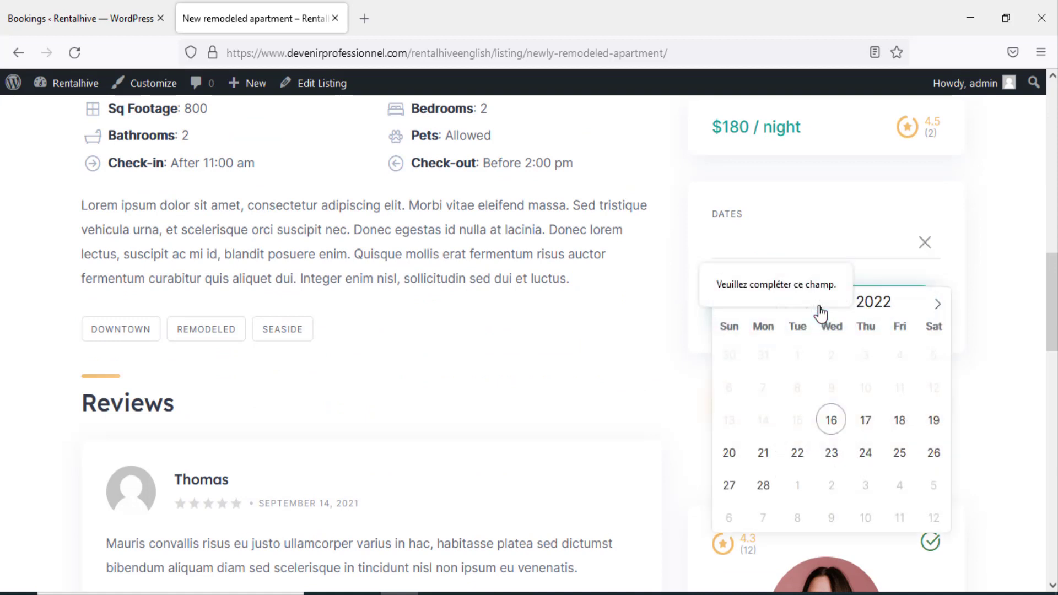
click(865, 427)
click(865, 453)
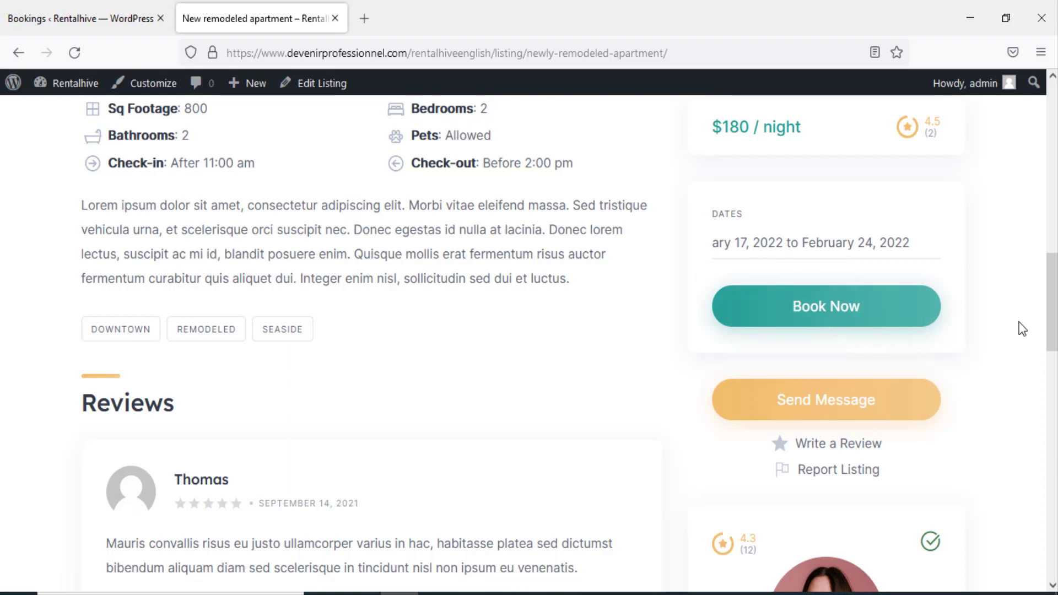
scroll(859, 443, up, 2)
click(843, 430)
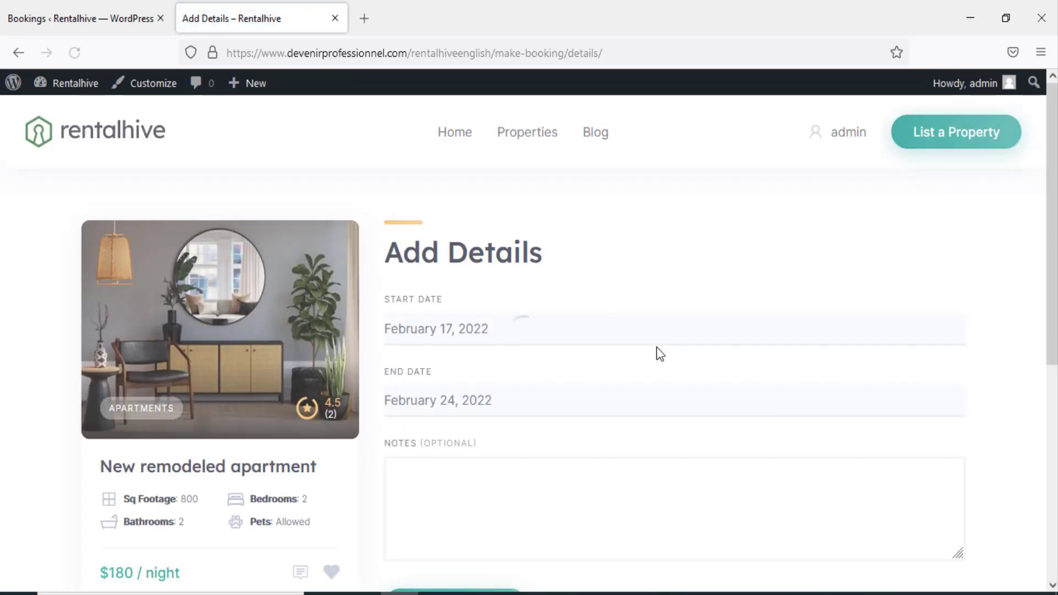
- Review the booking dates, confirm the apartment booking with the notes left empty, and reload the admin Bookings list
scroll(655, 350, down, 3)
click(502, 323)
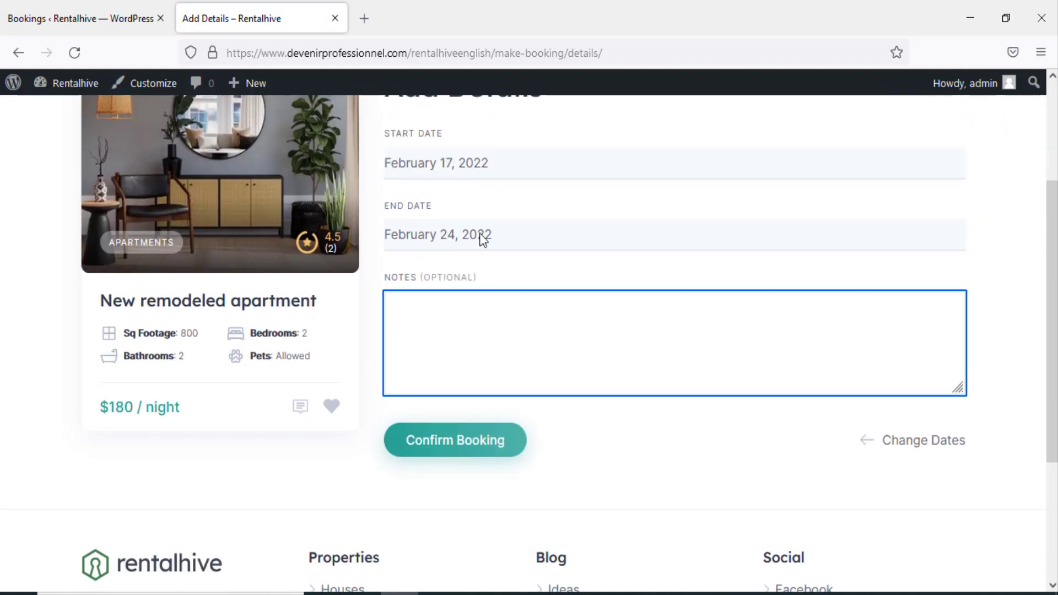
click(490, 279)
click(508, 356)
scroll(508, 355, up, 2)
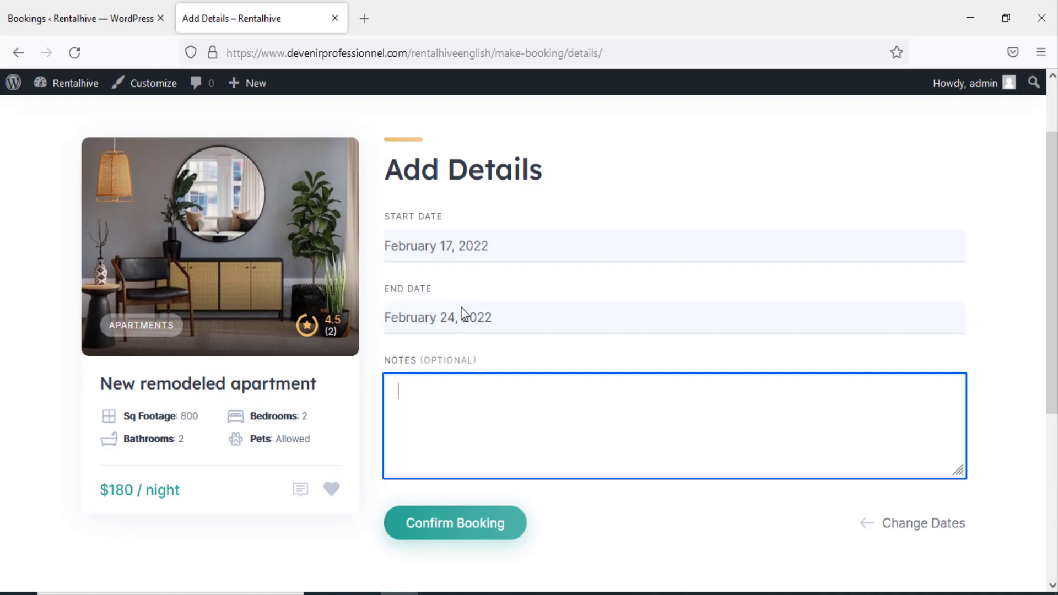
scroll(463, 308, down, 2)
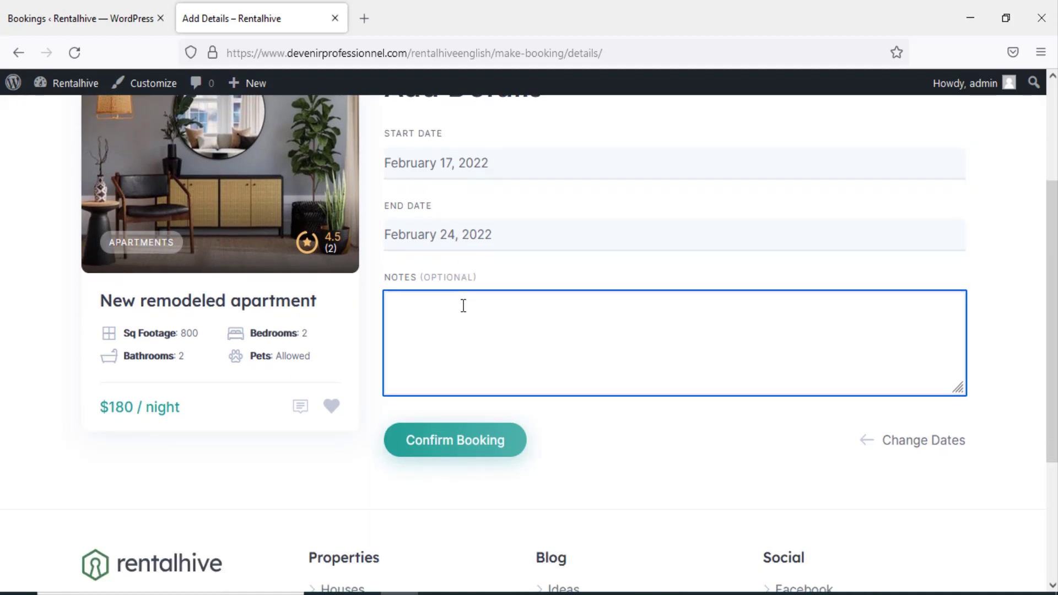
click(450, 450)
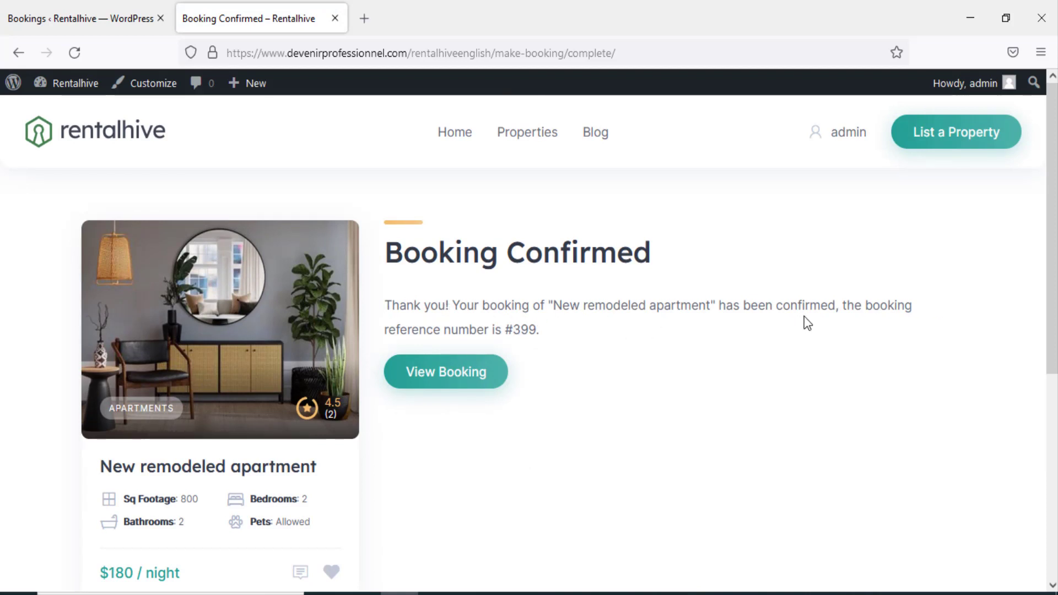
click(71, 19)
click(28, 420)
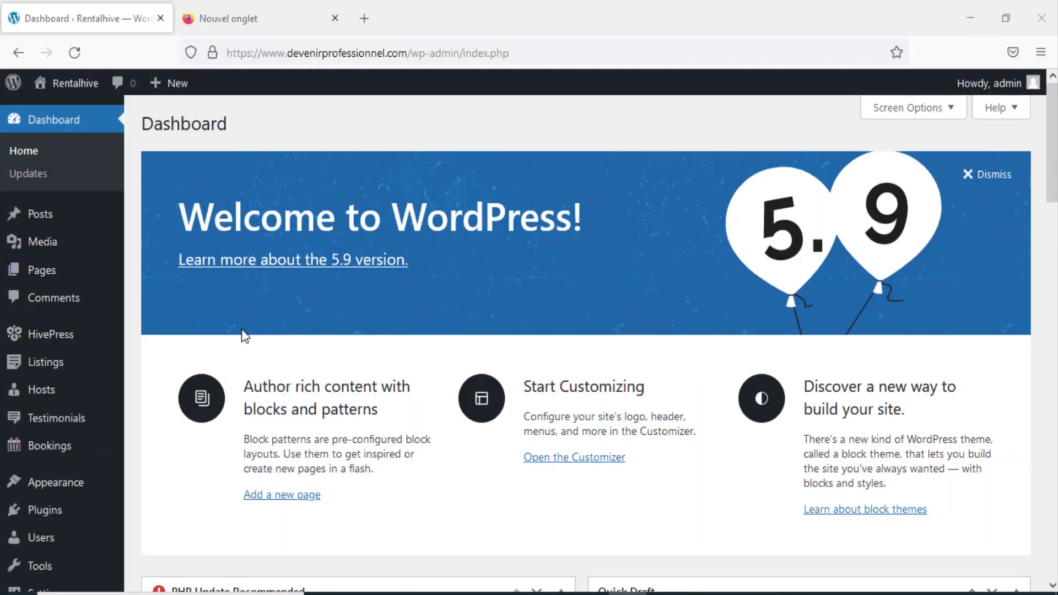
- Install the HivePress marketplace plugin by uploading the hivepress-marketplace zip archive, and activate it
scroll(248, 325, down, 3)
mouse_move(55, 462)
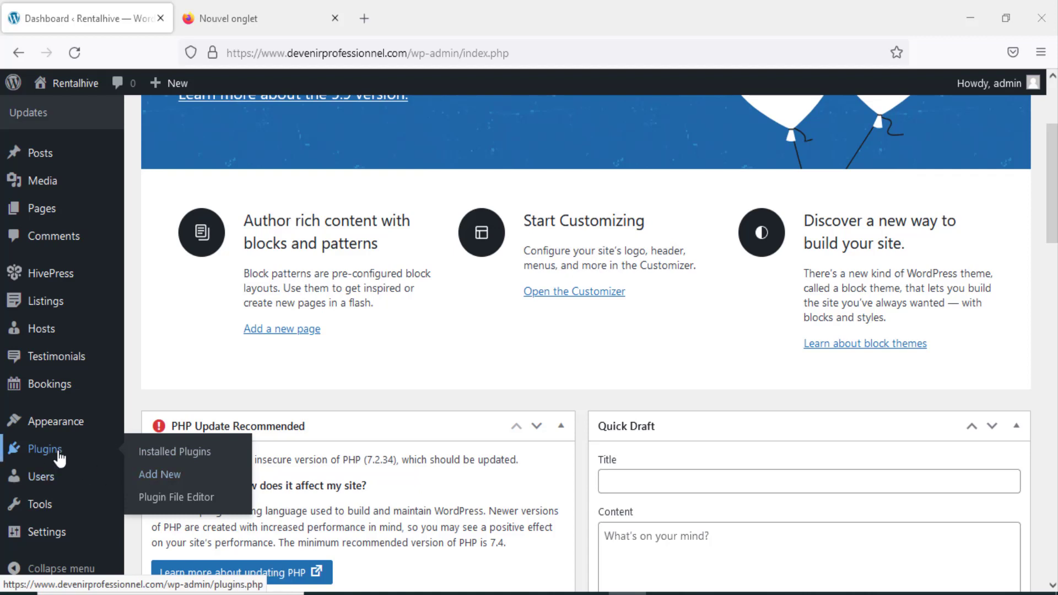
click(171, 477)
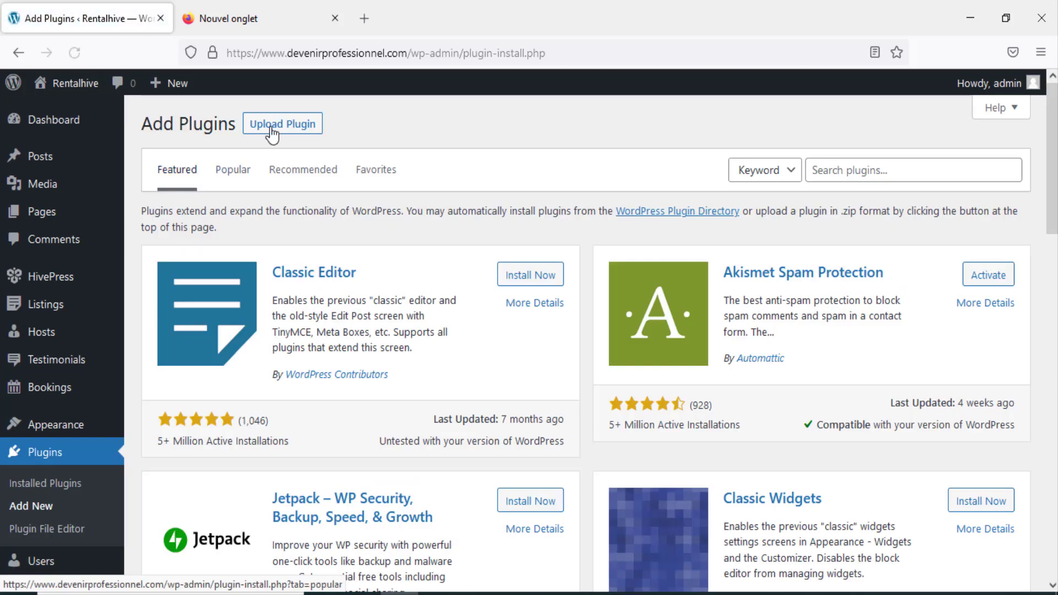
click(277, 124)
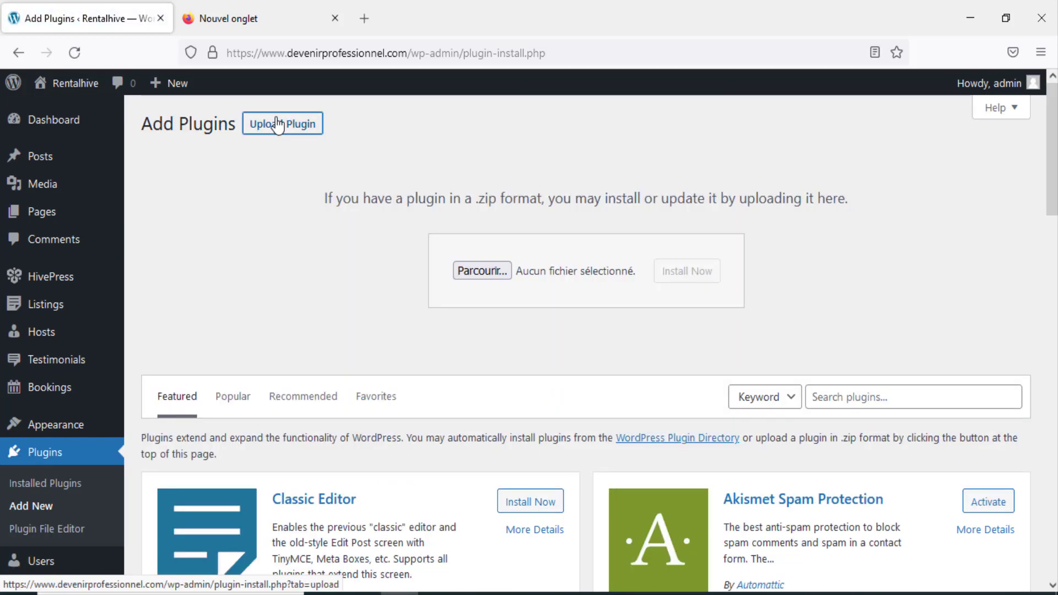
click(482, 271)
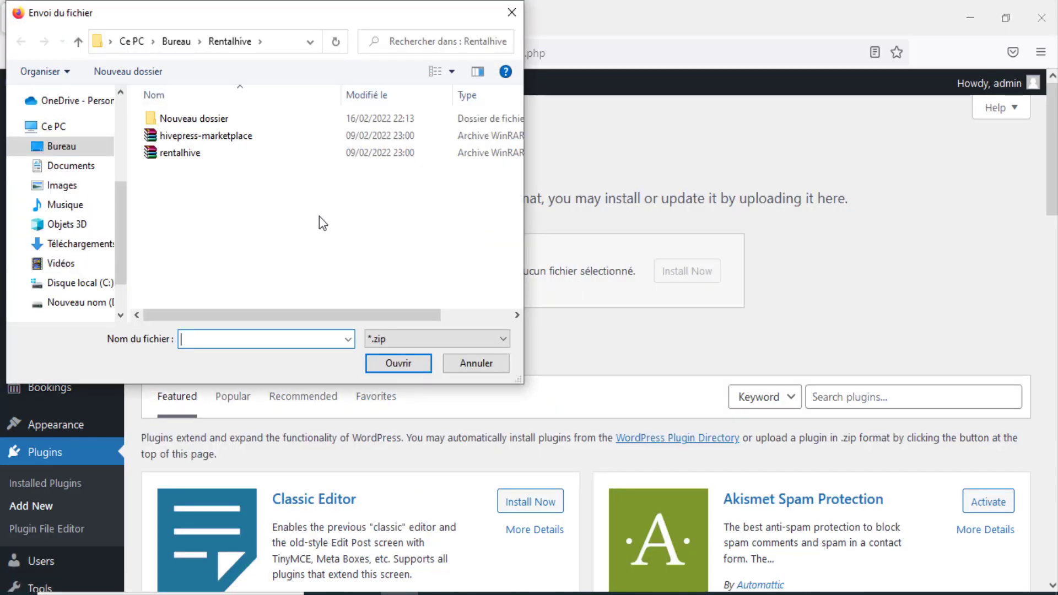
click(165, 158)
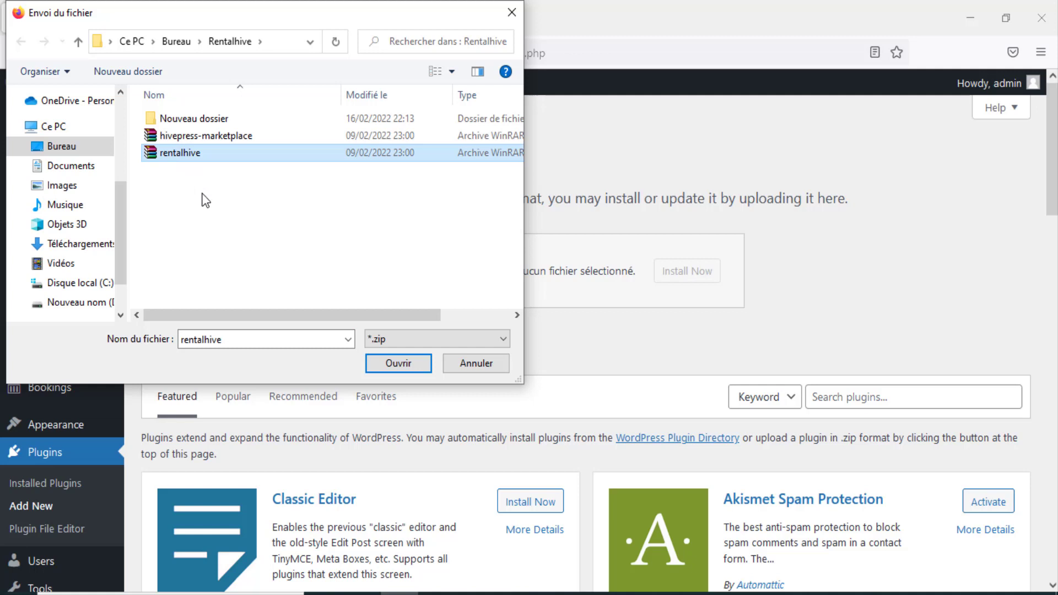
click(193, 138)
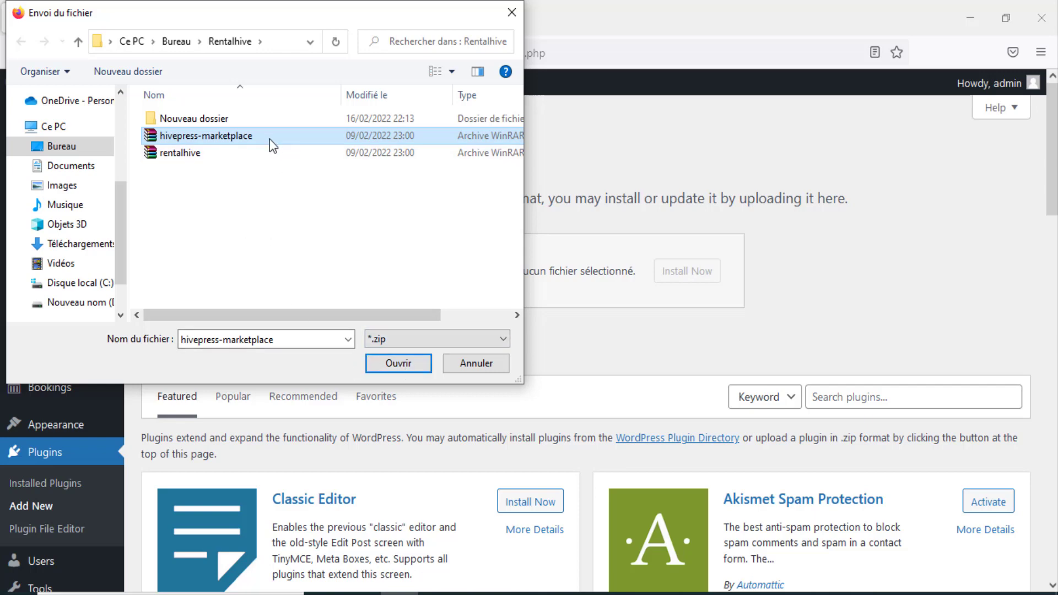
click(423, 368)
click(694, 279)
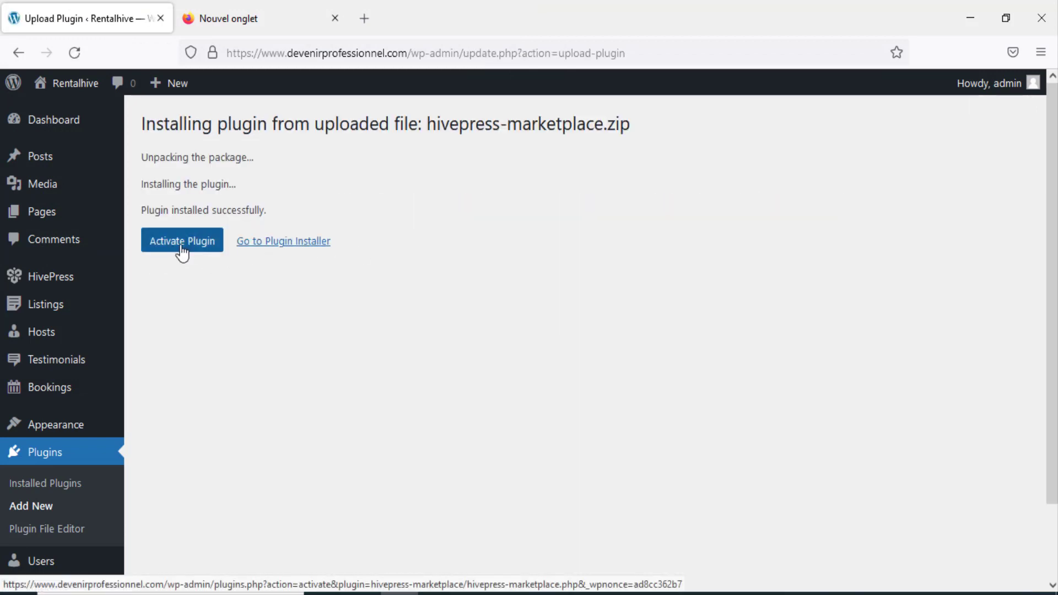
click(182, 252)
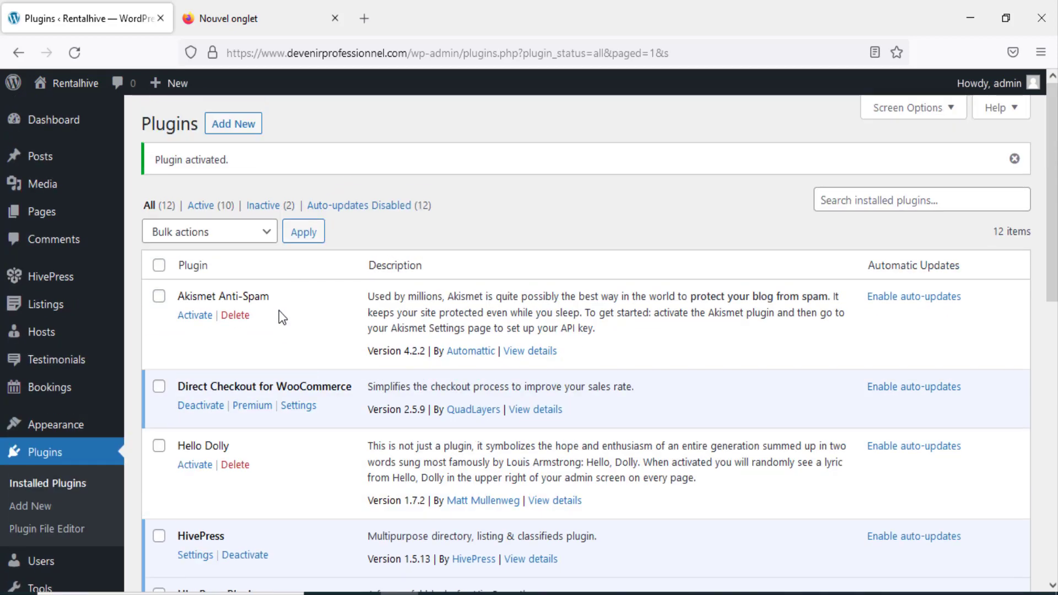
- Search the plugin directory for woocommerce, then install and activate the WooCommerce plugin
click(235, 124)
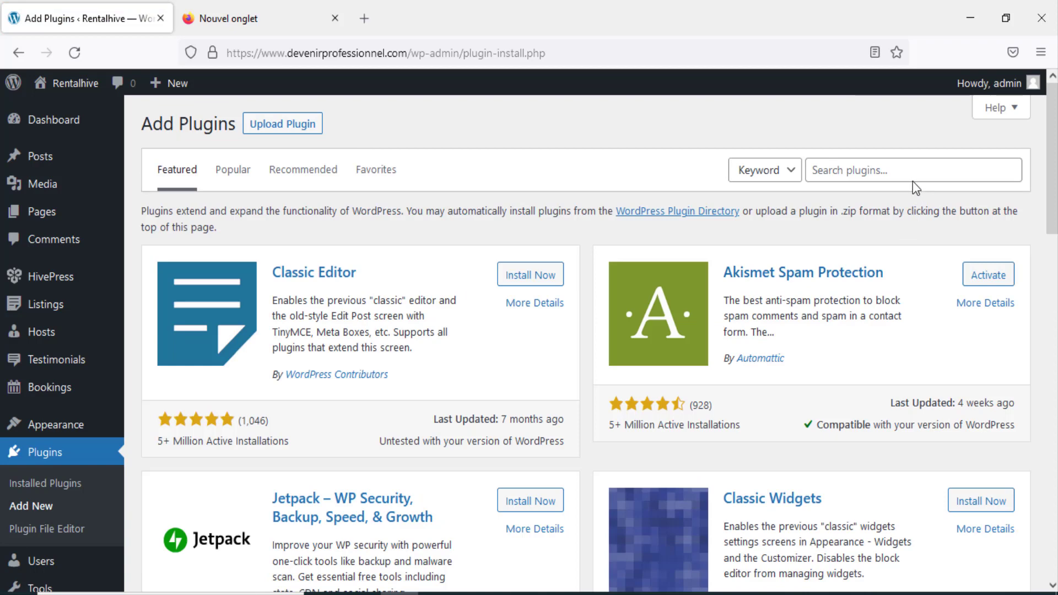
click(902, 169)
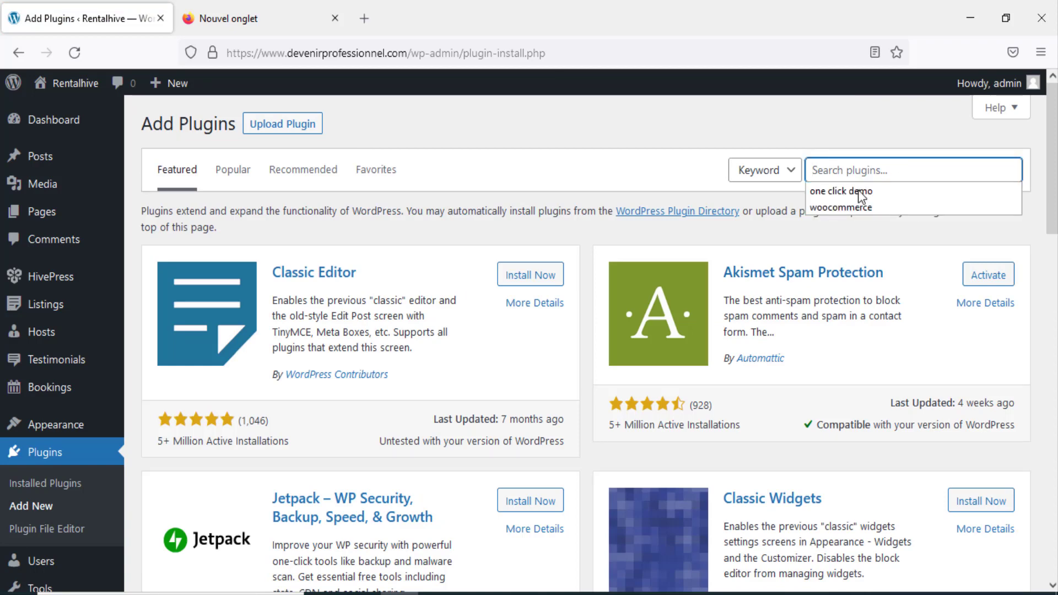
click(831, 208)
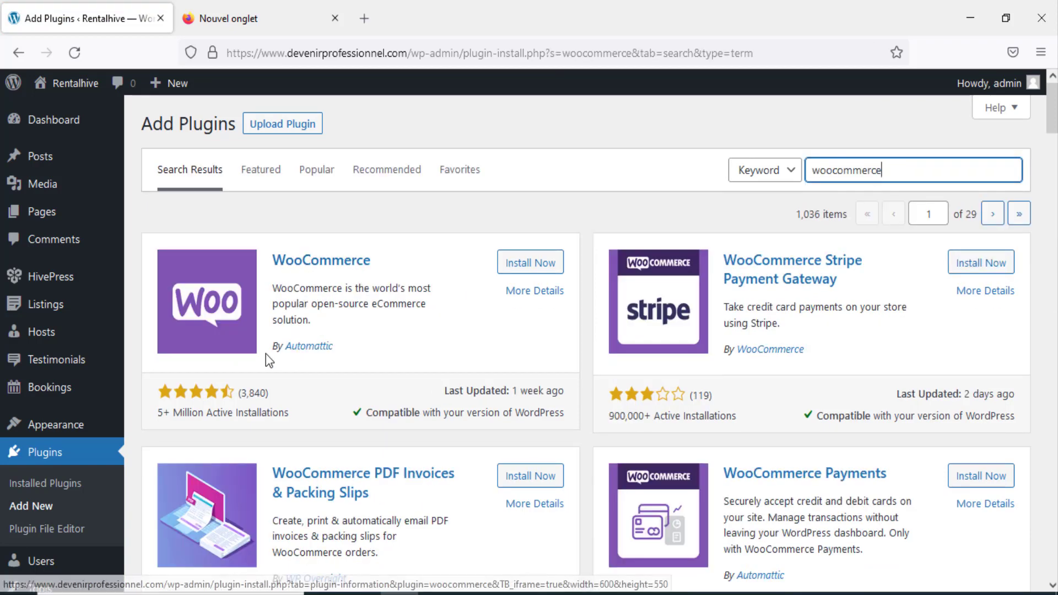
click(529, 265)
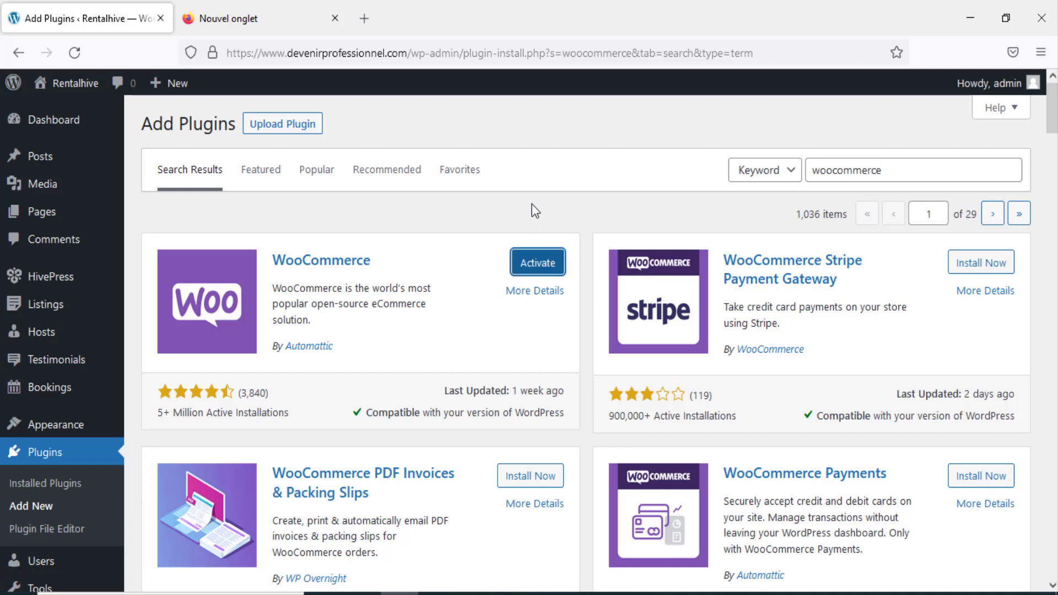
click(537, 261)
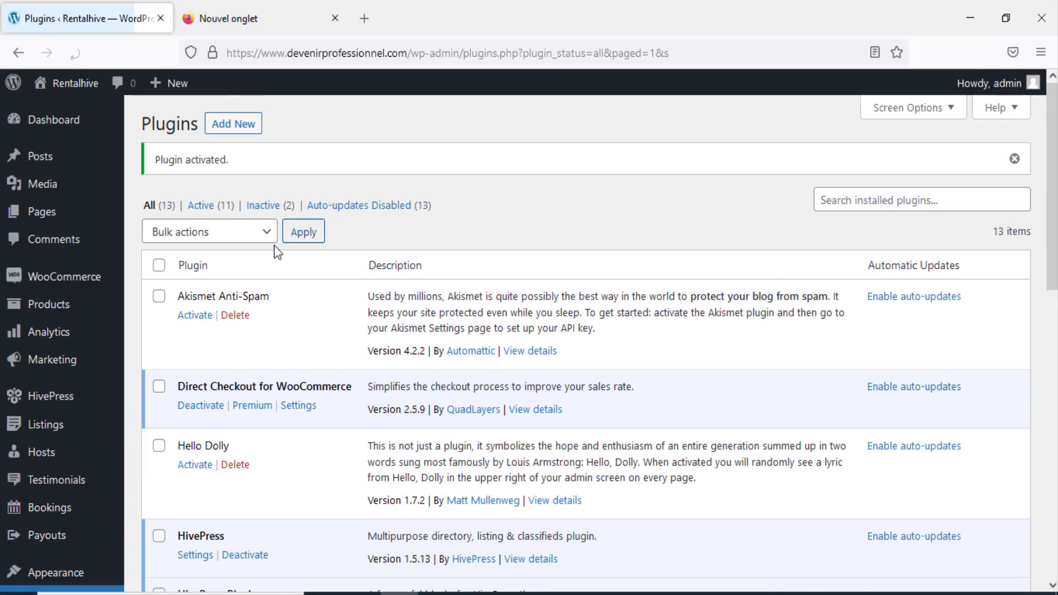
- Open the live site in a new tab, close the empty tab, and open the New remodeled apartment listing
right_click(64, 113)
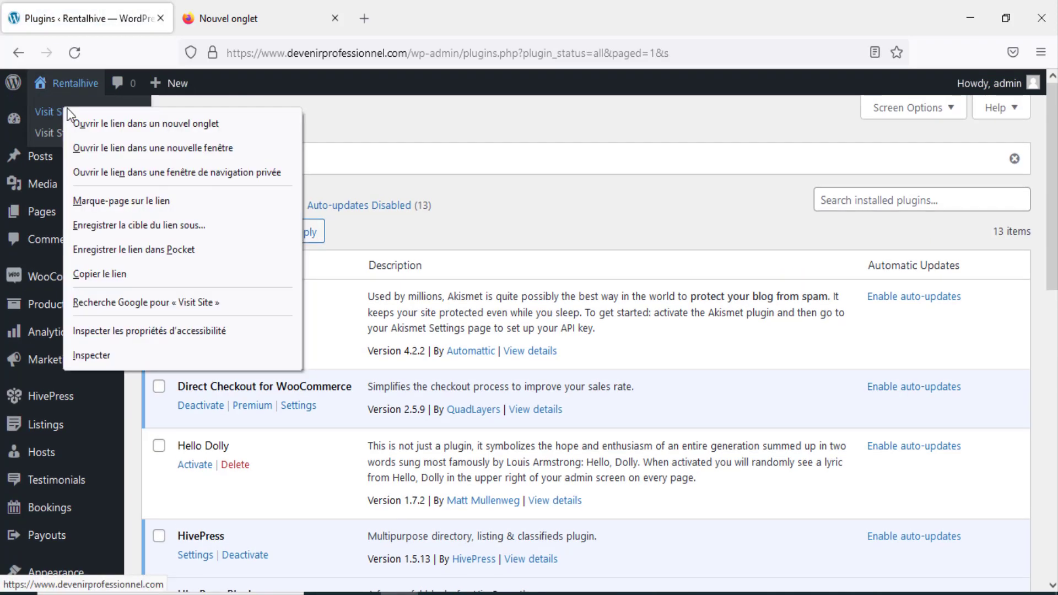
click(118, 127)
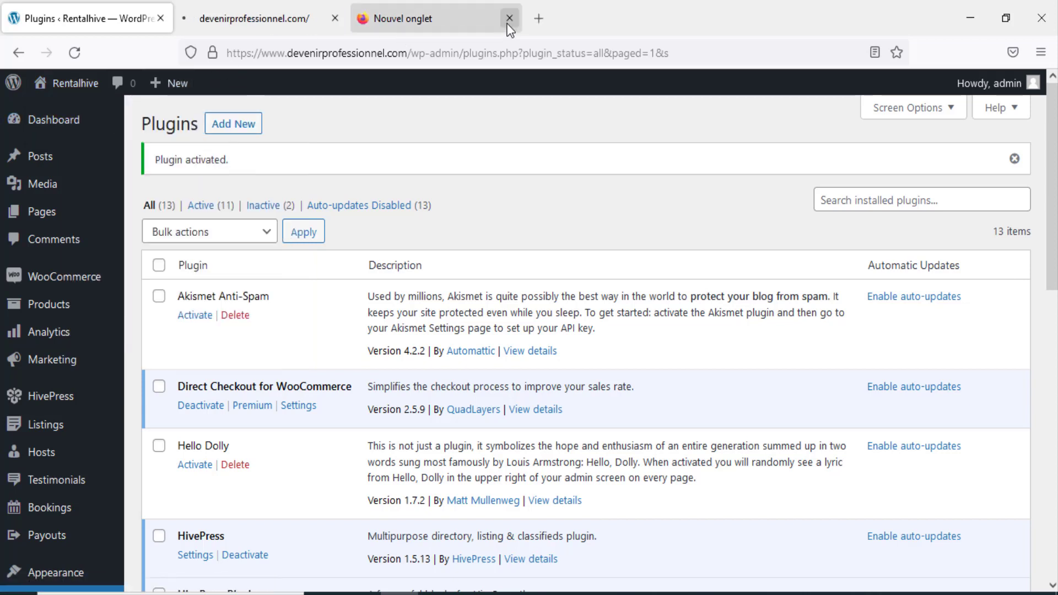
click(507, 22)
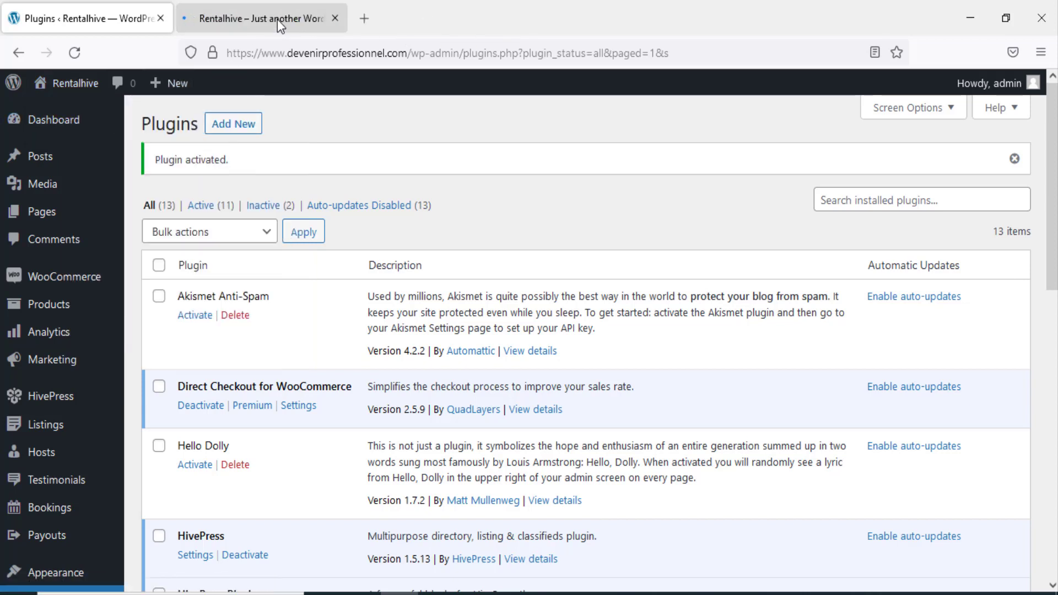
click(277, 19)
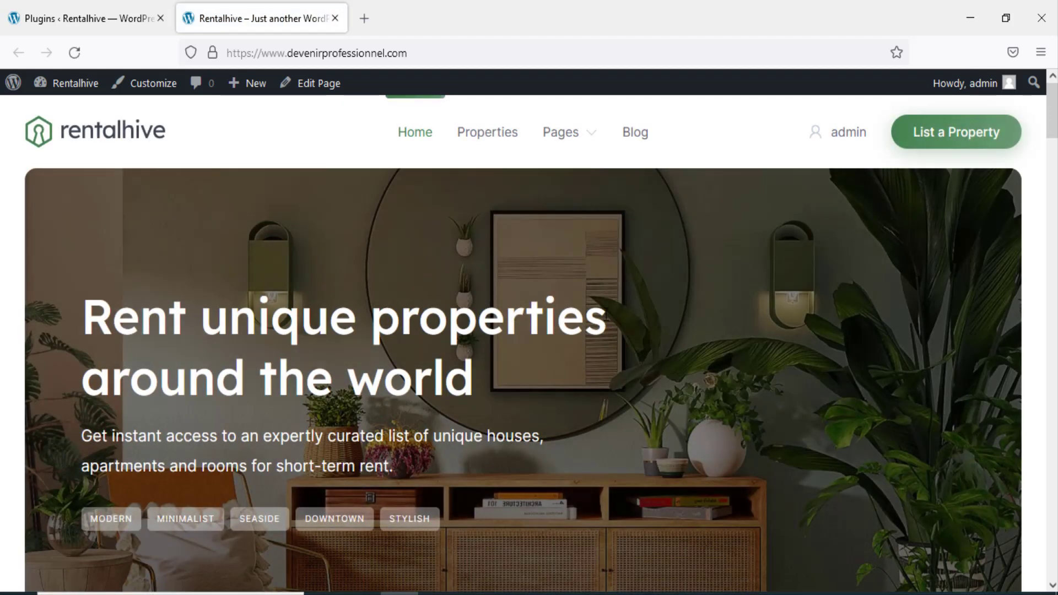
scroll(604, 315, down, 5)
scroll(605, 315, down, 15)
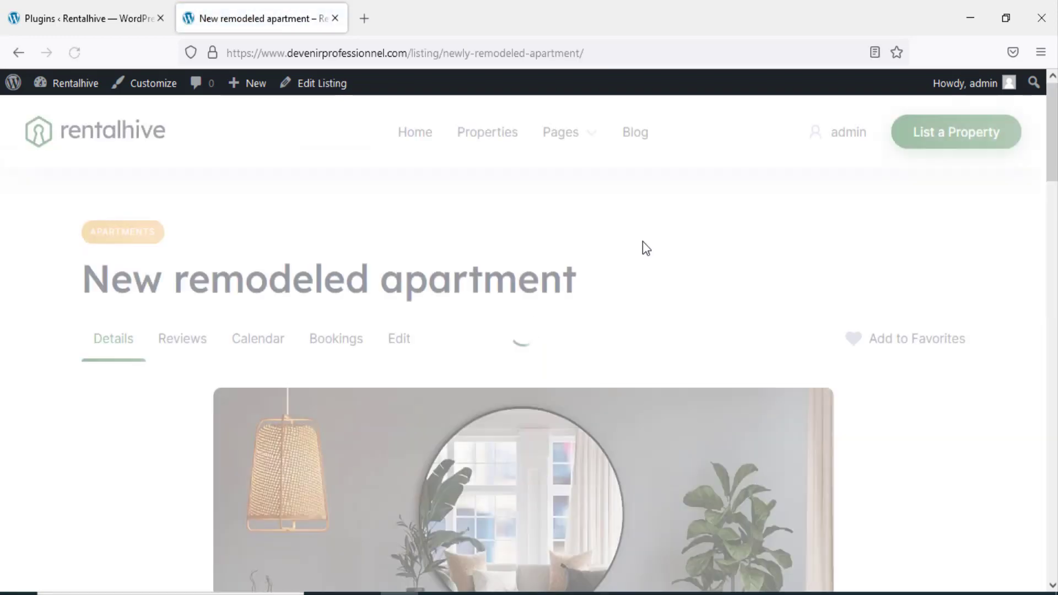
scroll(642, 241, down, 6)
scroll(645, 254, down, 8)
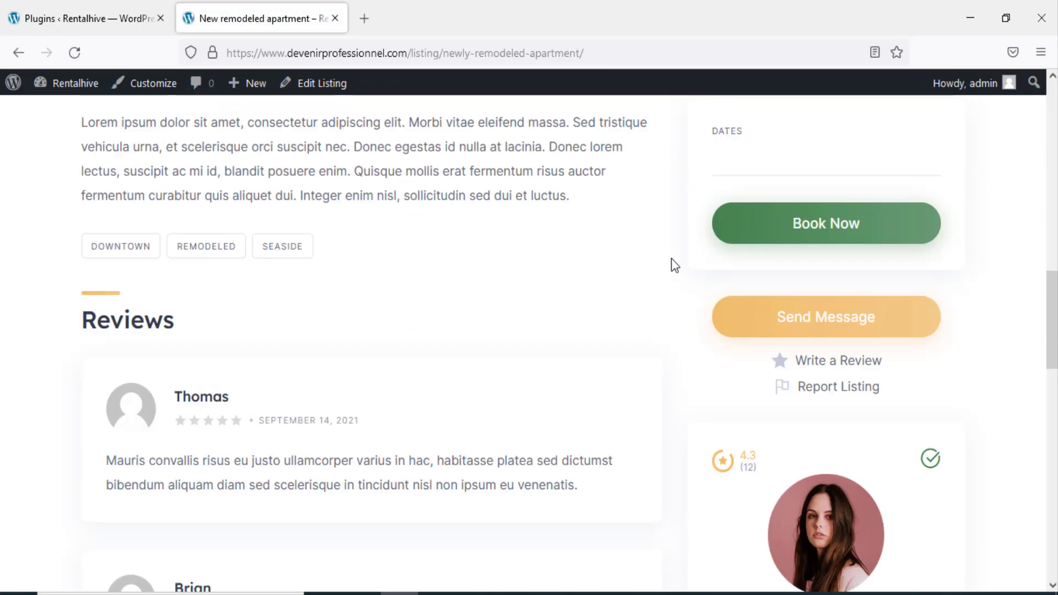
- Choose February 25 to February 26, 2022 as the booking dates on the apartment listing
scroll(672, 265, up, 3)
click(768, 331)
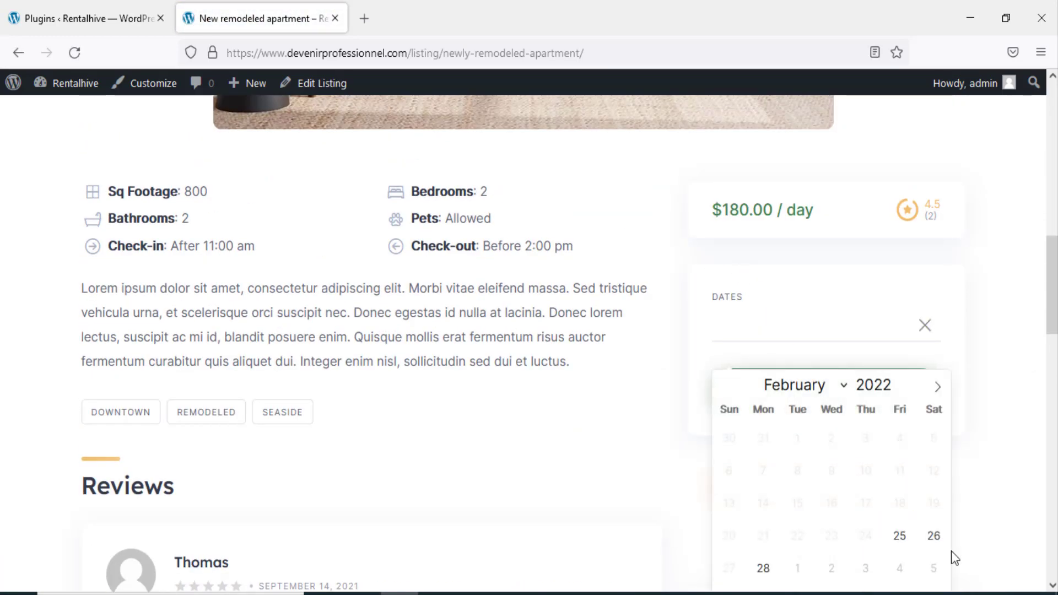
click(900, 537)
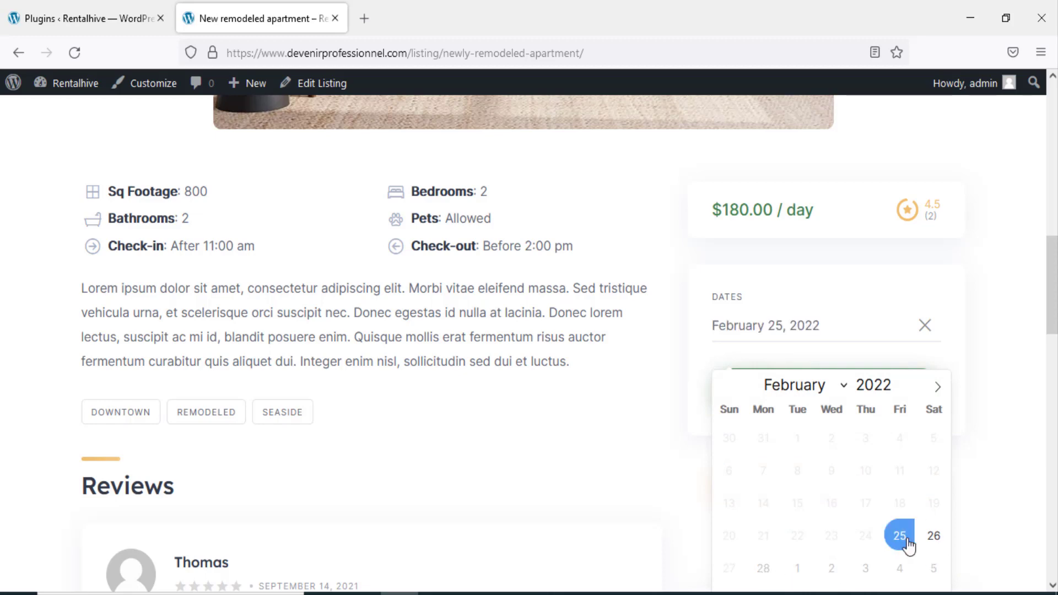
click(931, 535)
scroll(882, 440, down, 2)
scroll(853, 369, up, 3)
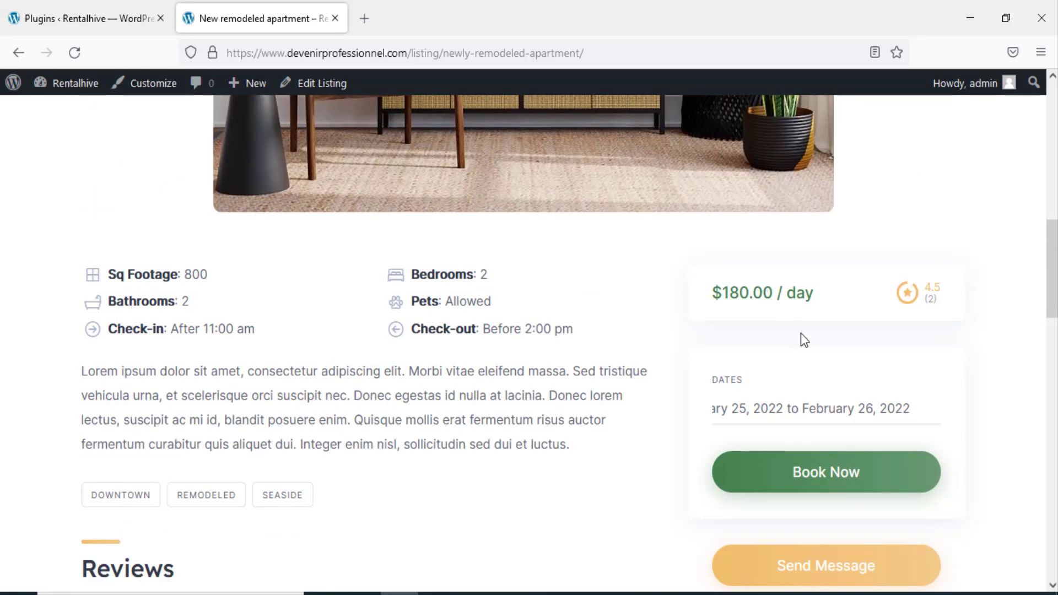
- Try to book the New remodeled apartment for the chosen dates and proceed to payment without adding notes
scroll(810, 334, down, 3)
click(835, 318)
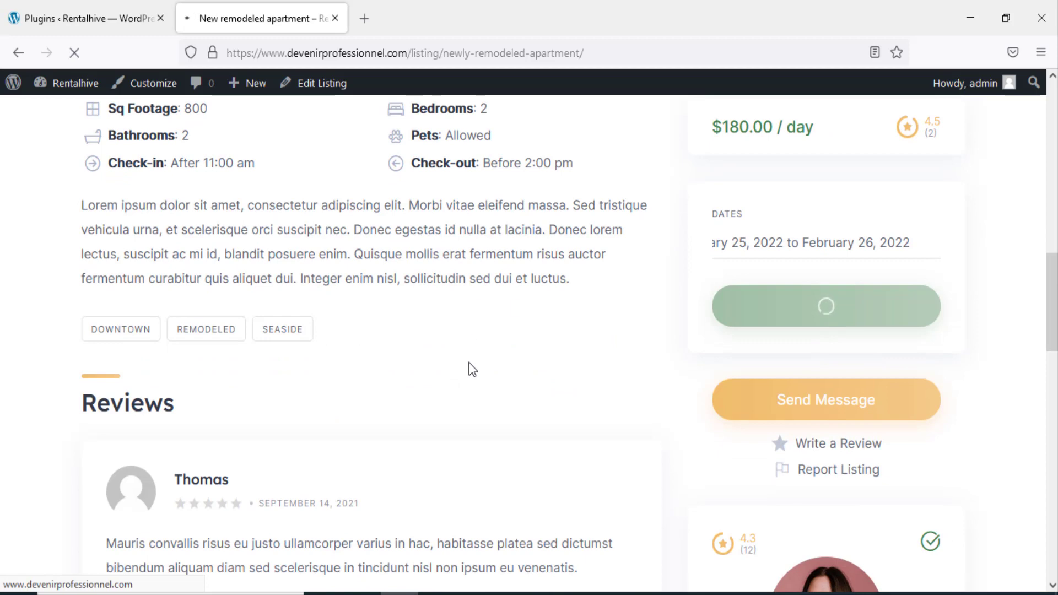
scroll(468, 363, down, 6)
scroll(470, 357, up, 3)
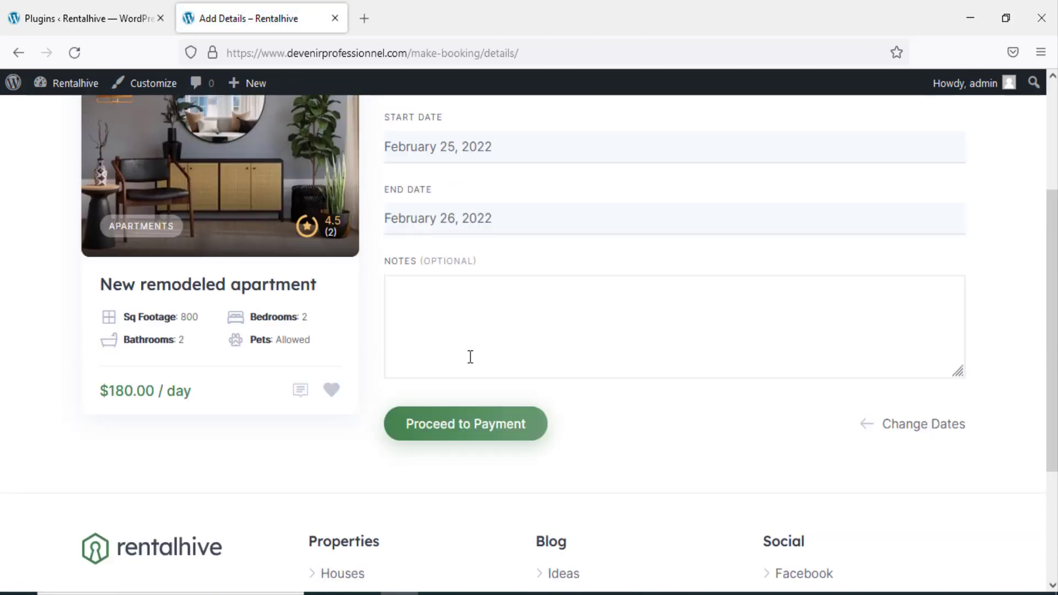
scroll(470, 357, up, 2)
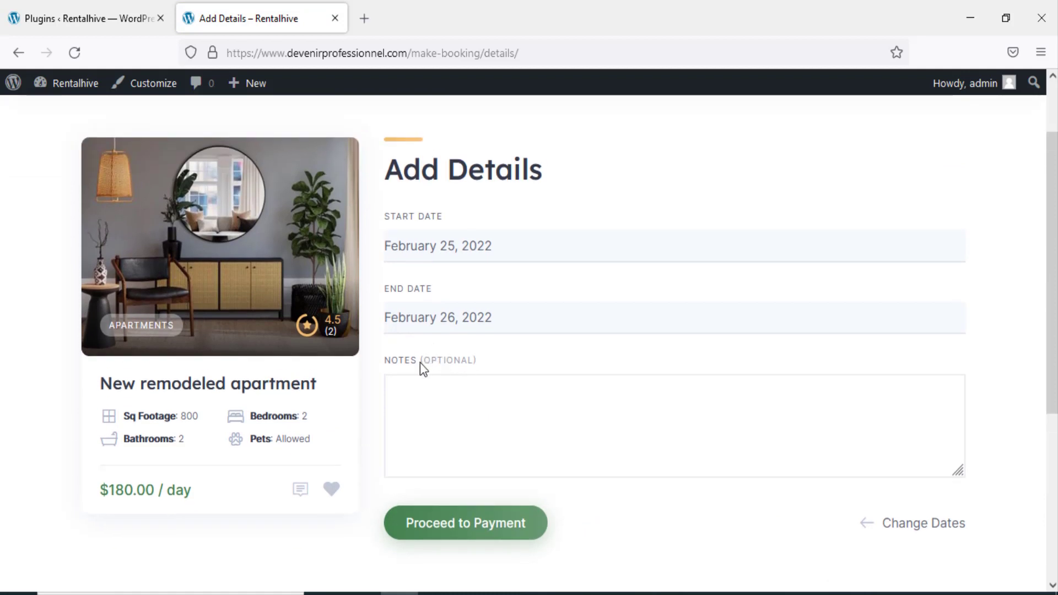
drag(454, 358, 494, 361)
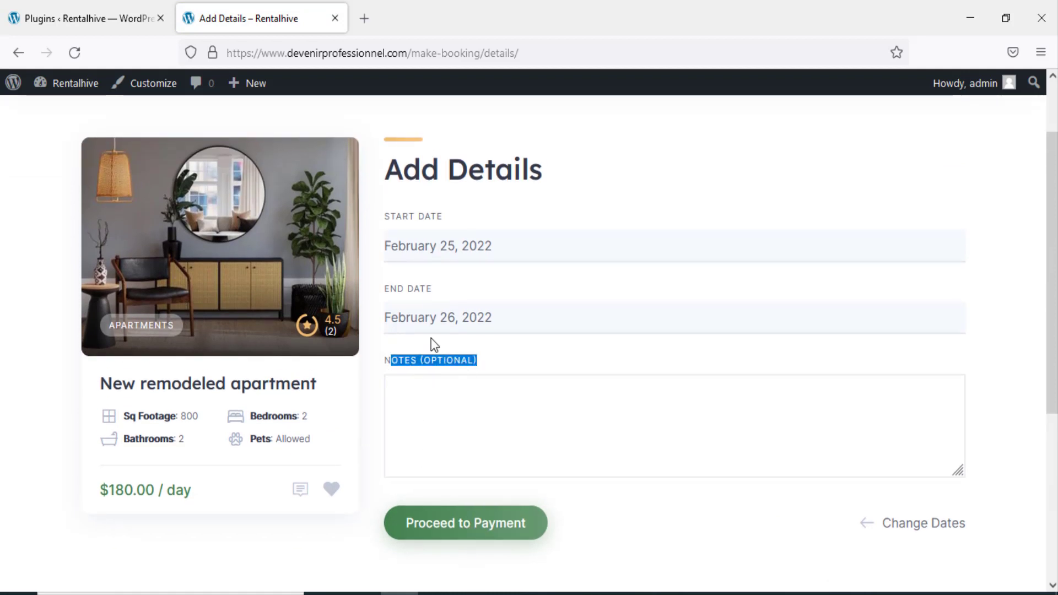
click(453, 531)
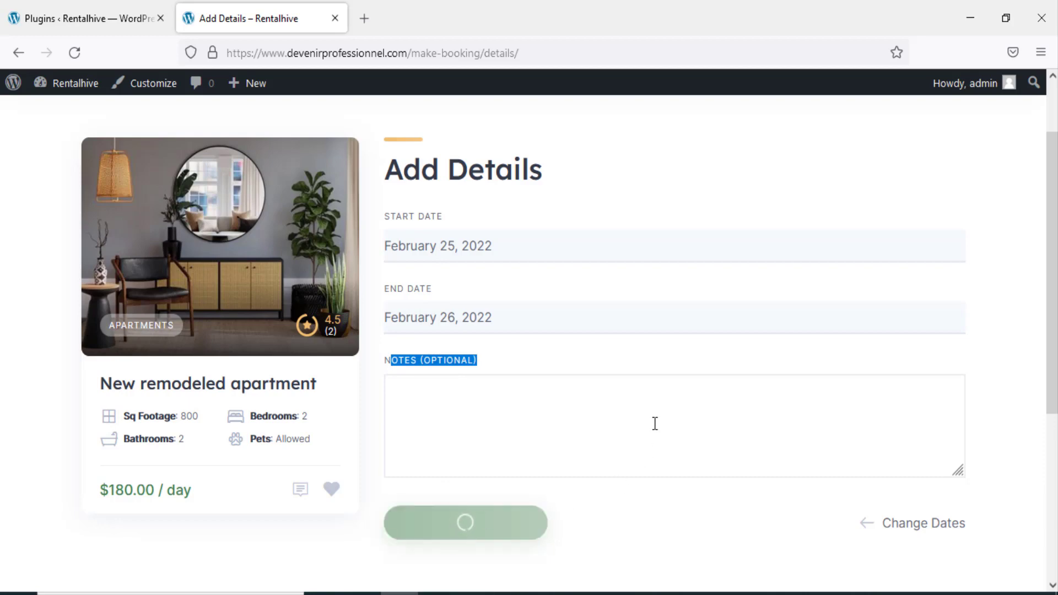
scroll(620, 485, down, 5)
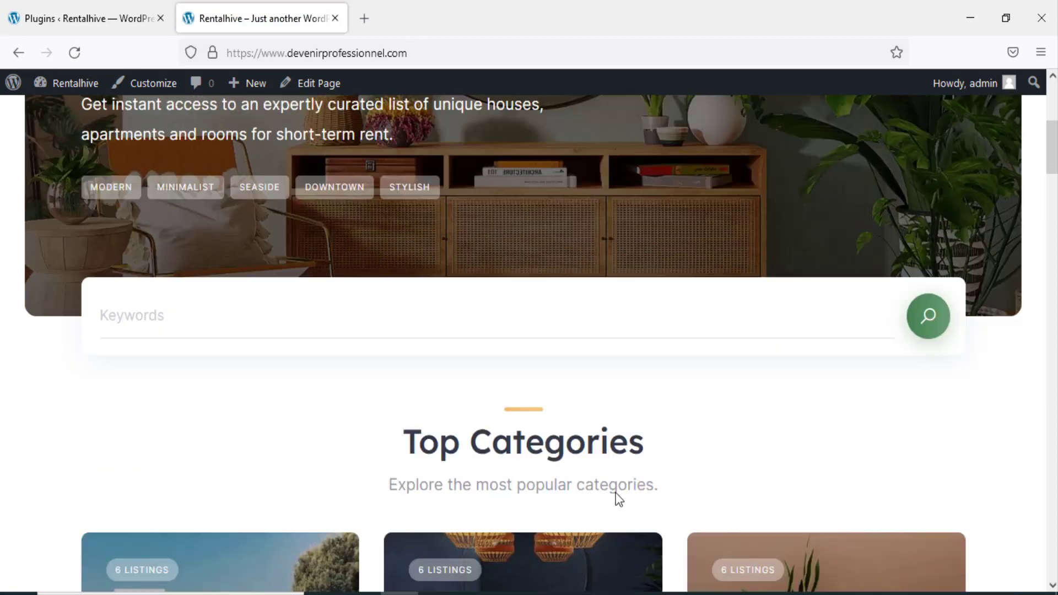
scroll(614, 515, down, 6)
scroll(607, 555, up, 11)
- Switch to the WordPress admin, open the New remodeled apartment listing for editing, and update it
click(70, 18)
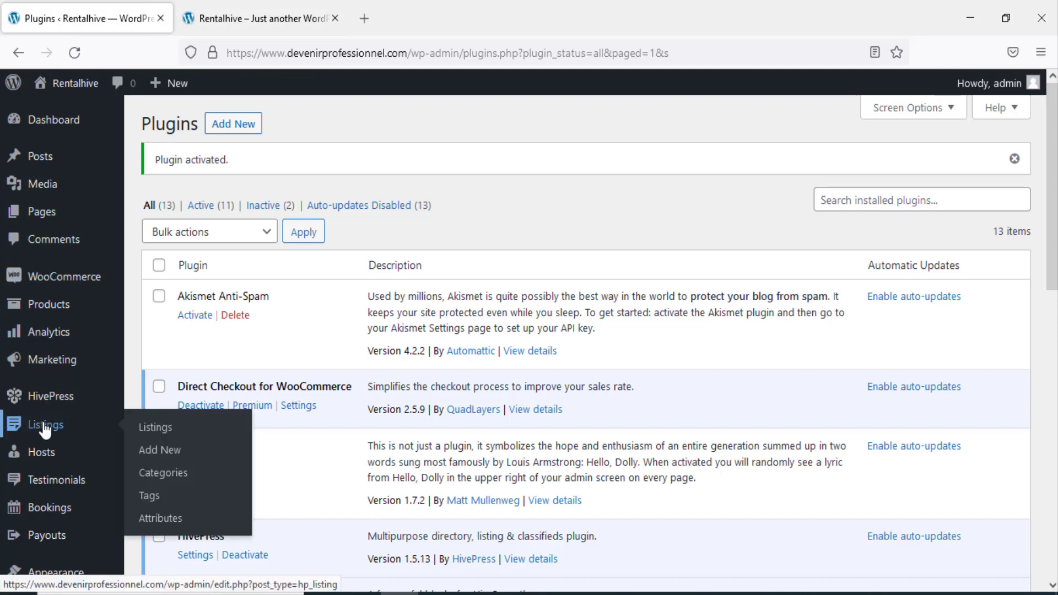
click(148, 430)
scroll(268, 330, down, 4)
scroll(267, 328, up, 4)
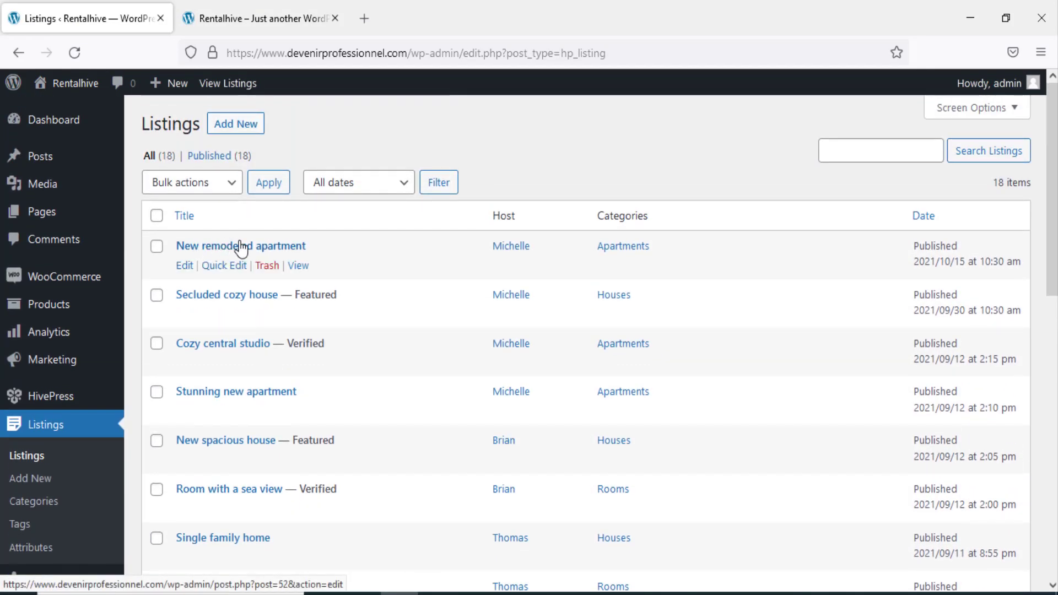
click(240, 249)
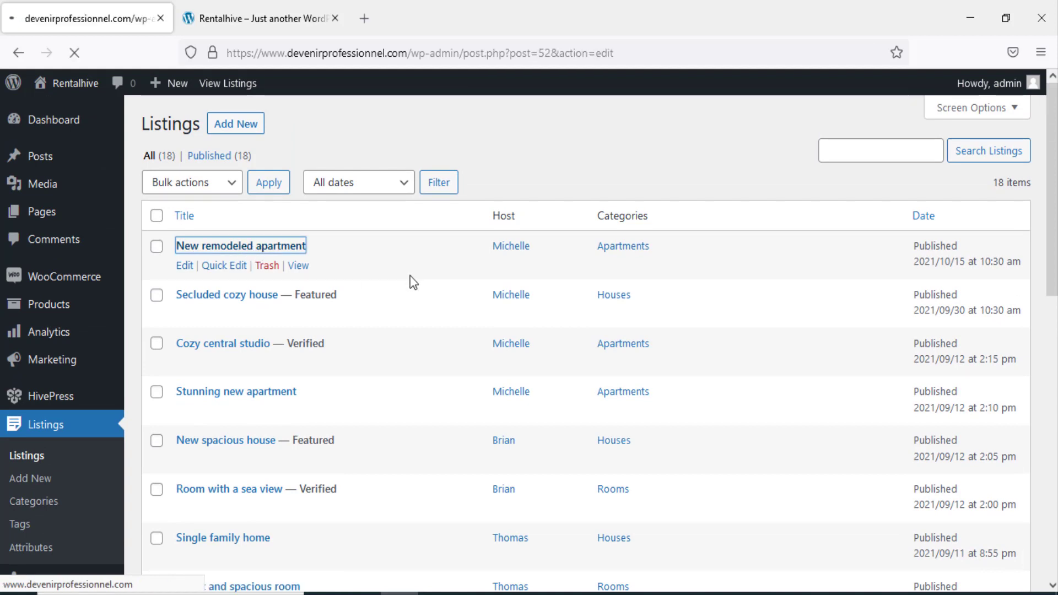
click(1002, 320)
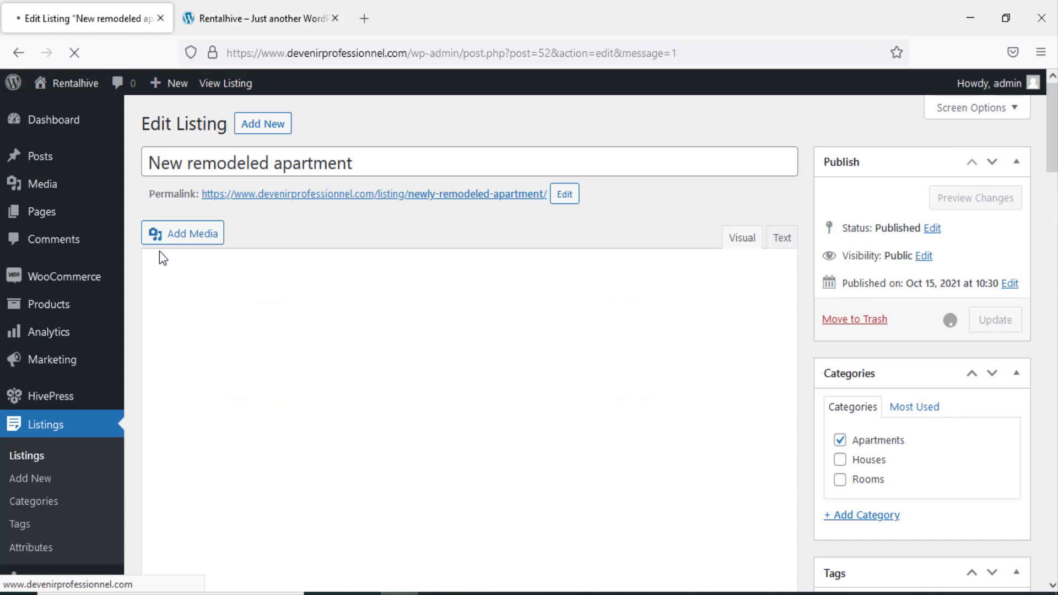
- Return to the listings overview, open the Secluded cozy house listing for editing, and update it
click(60, 435)
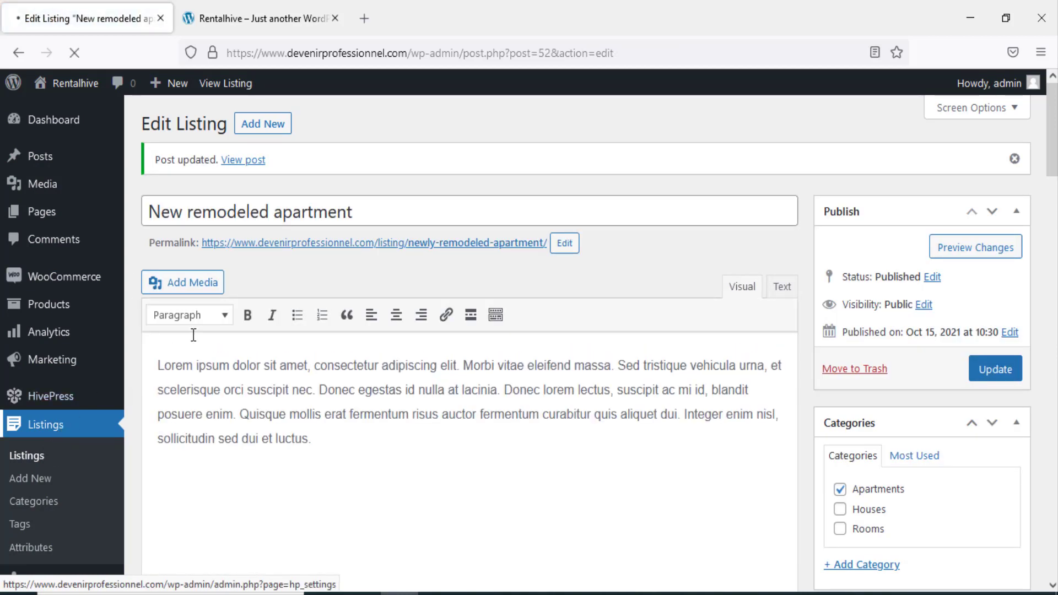
click(236, 296)
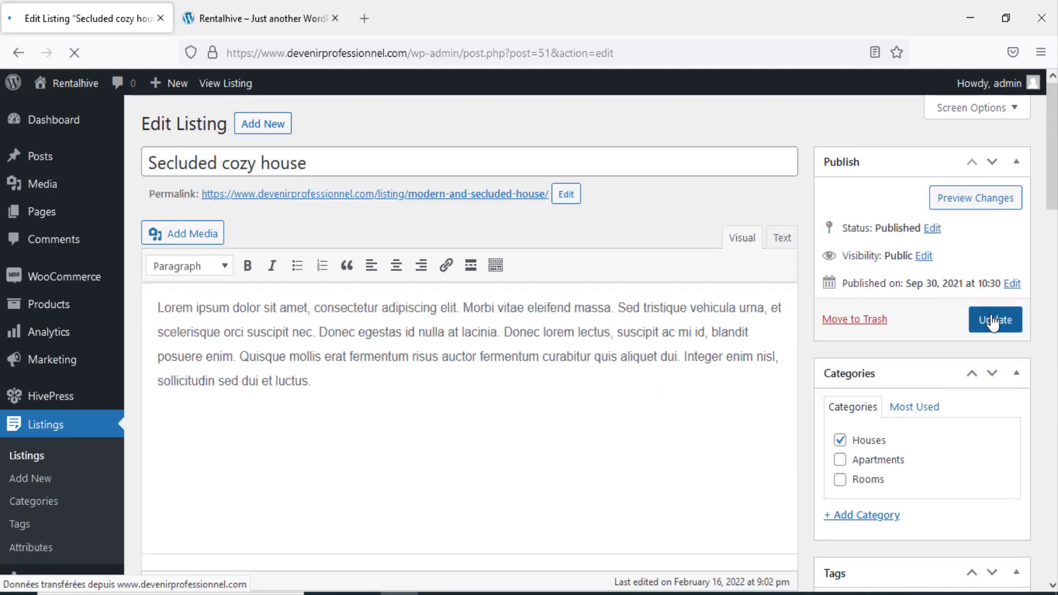
click(992, 319)
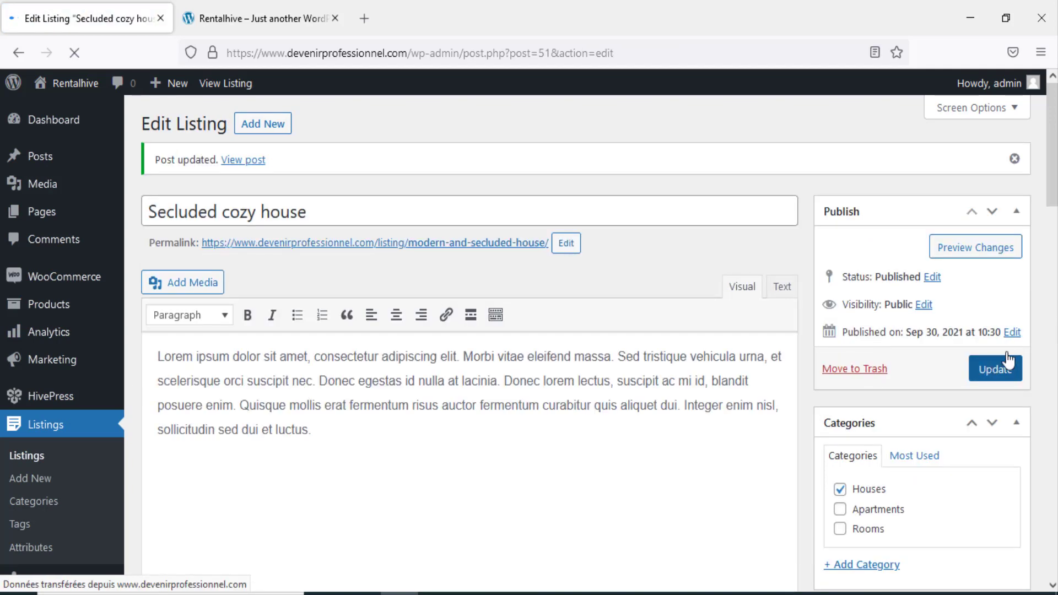
click(1003, 361)
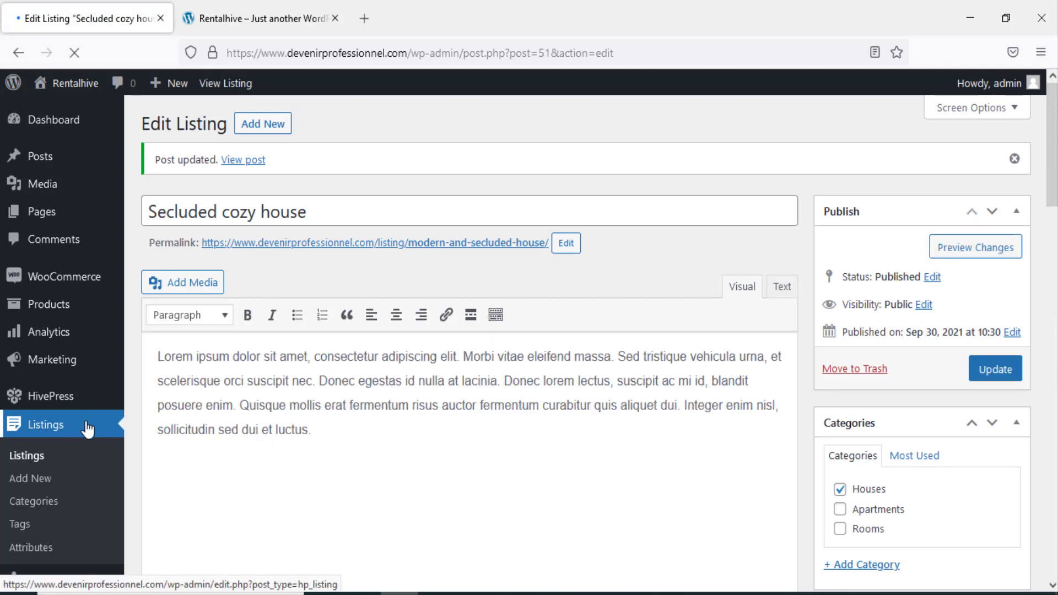
scroll(66, 428, down, 3)
scroll(166, 302, up, 2)
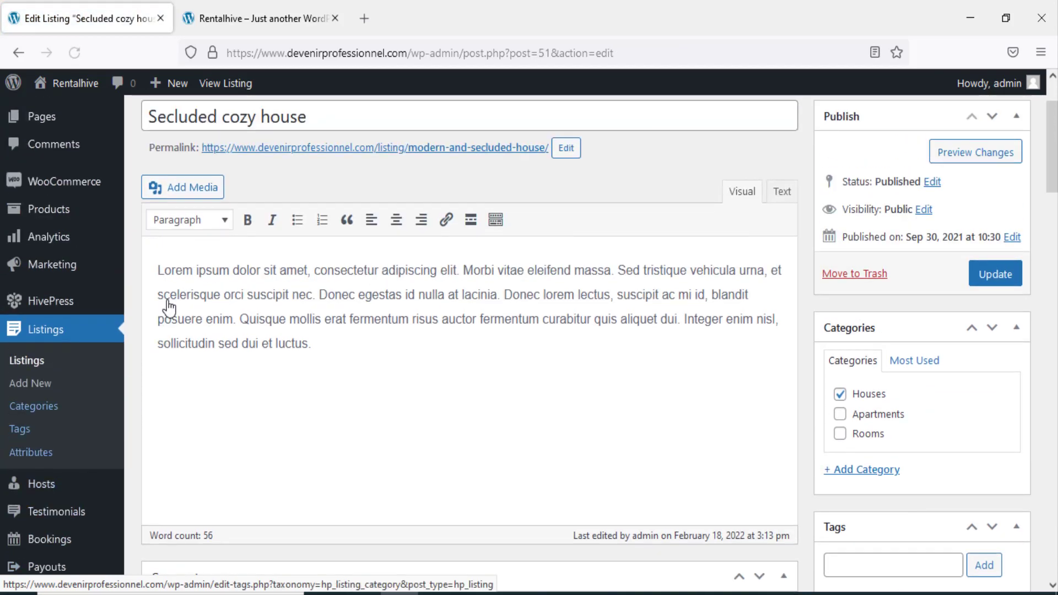
scroll(207, 137, up, 2)
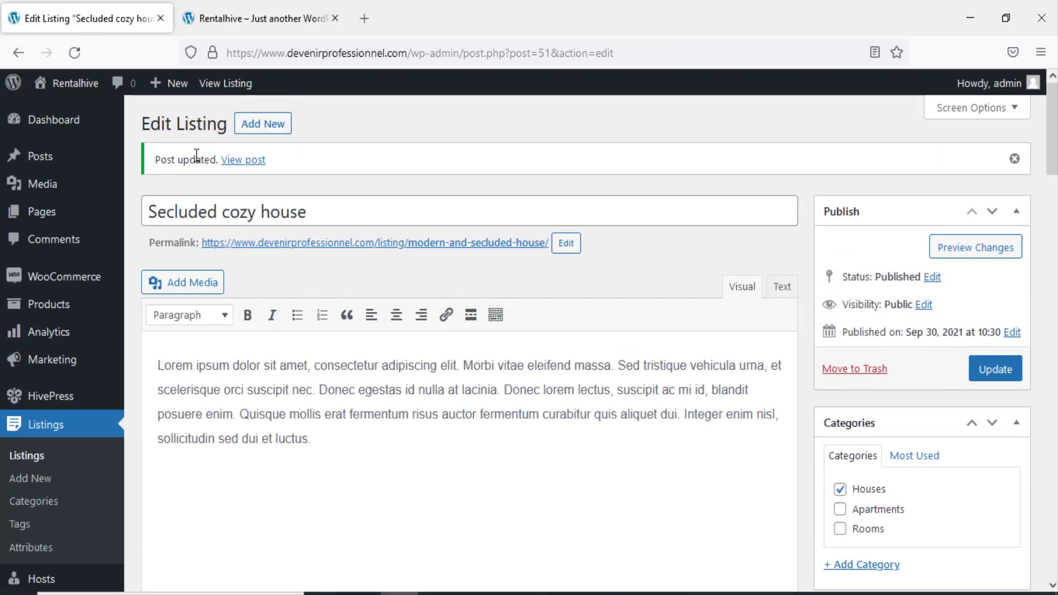
drag(160, 213, 356, 215)
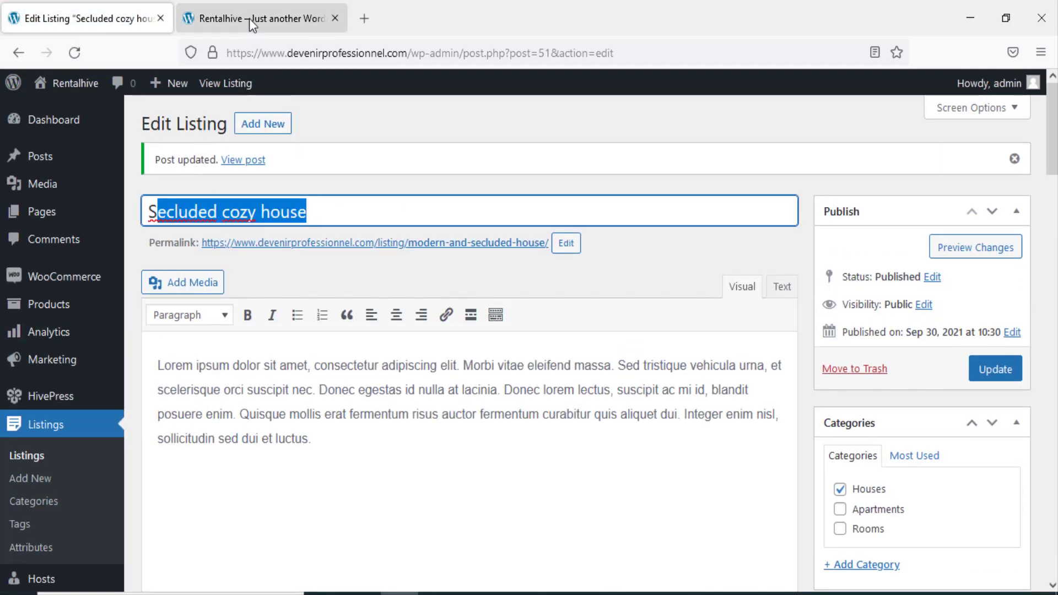
- Go back to the admin listings overview and look through the remaining listings
click(55, 421)
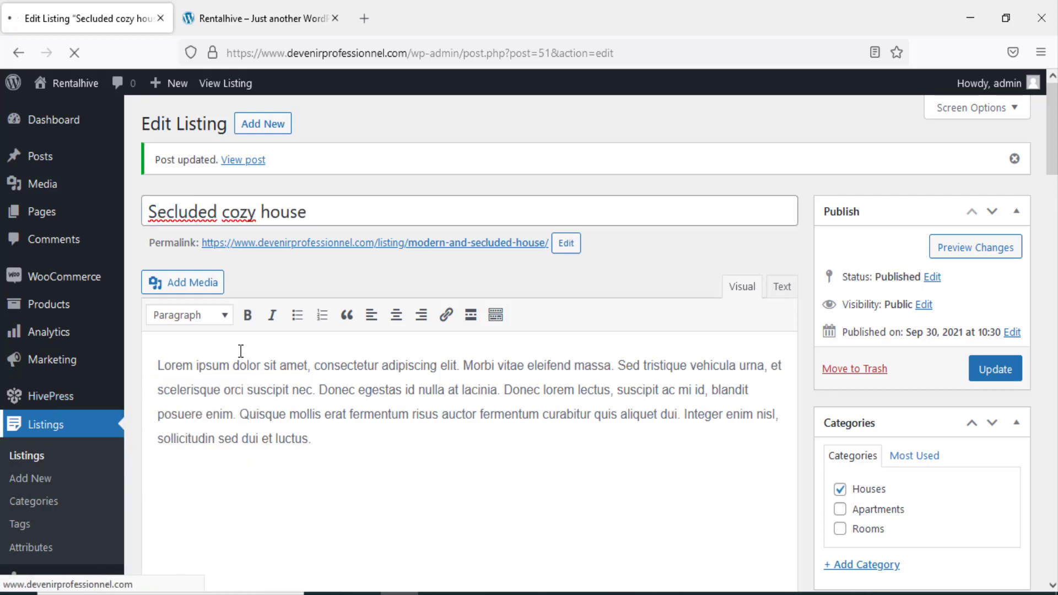
scroll(266, 342, down, 7)
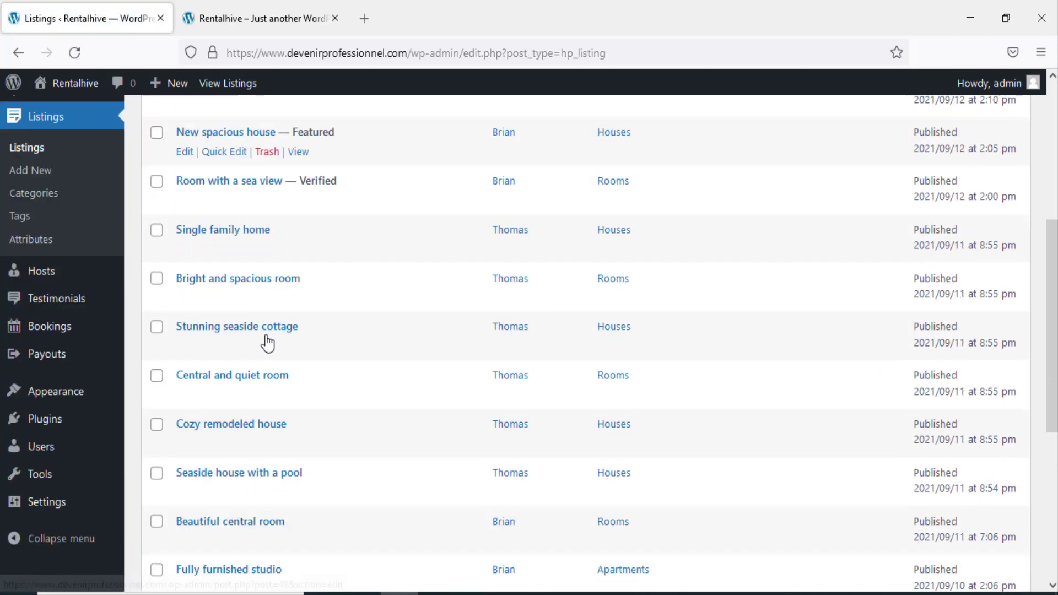
scroll(260, 468, down, 3)
scroll(260, 471, up, 5)
scroll(260, 470, down, 3)
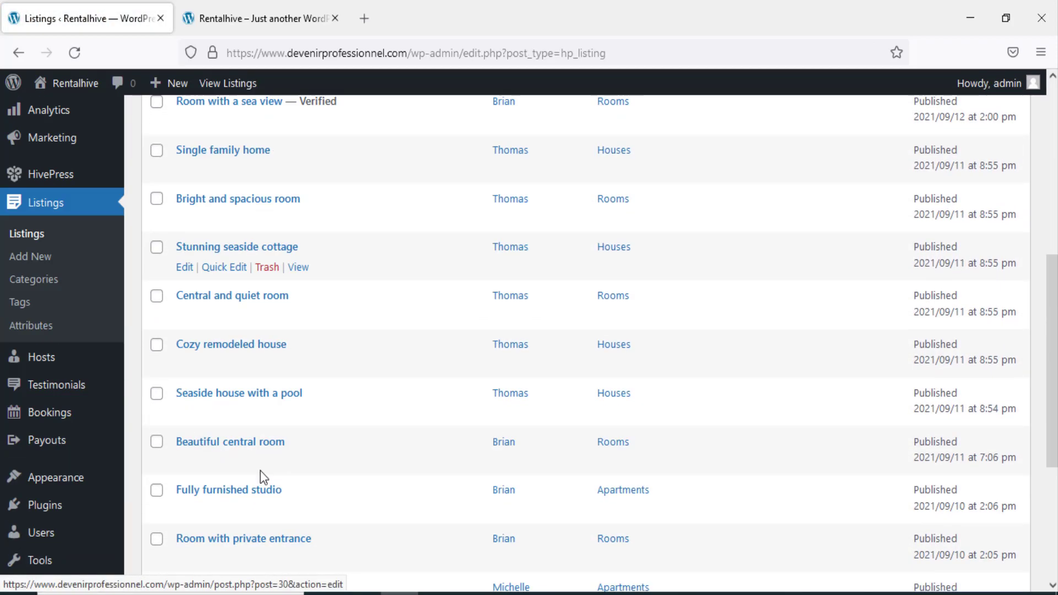
scroll(260, 470, up, 9)
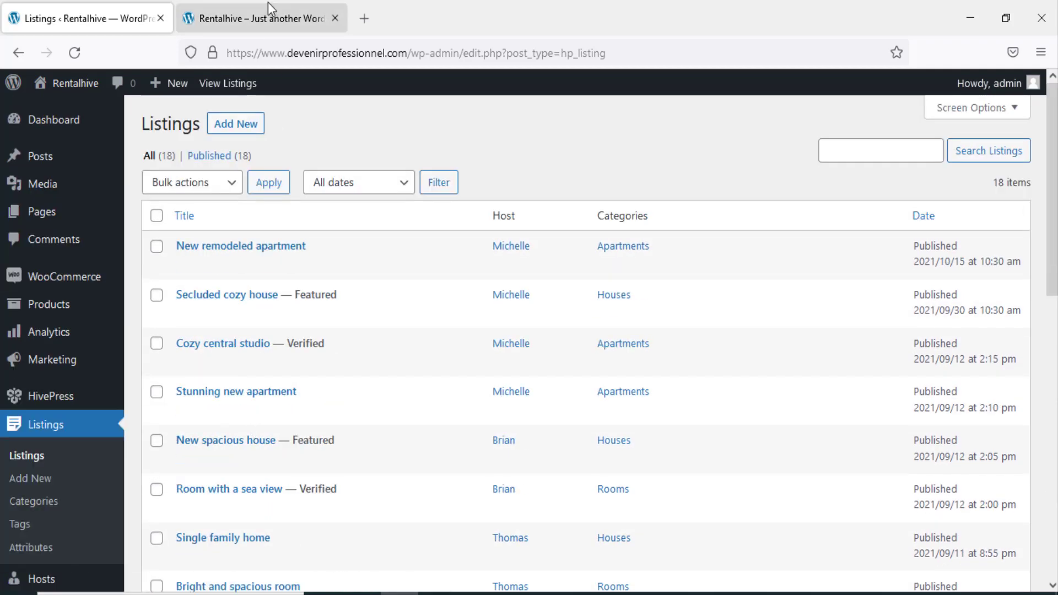
- Switch to the live site and open the Secluded cozy house listing from the top-rated properties
click(266, 17)
scroll(538, 340, down, 10)
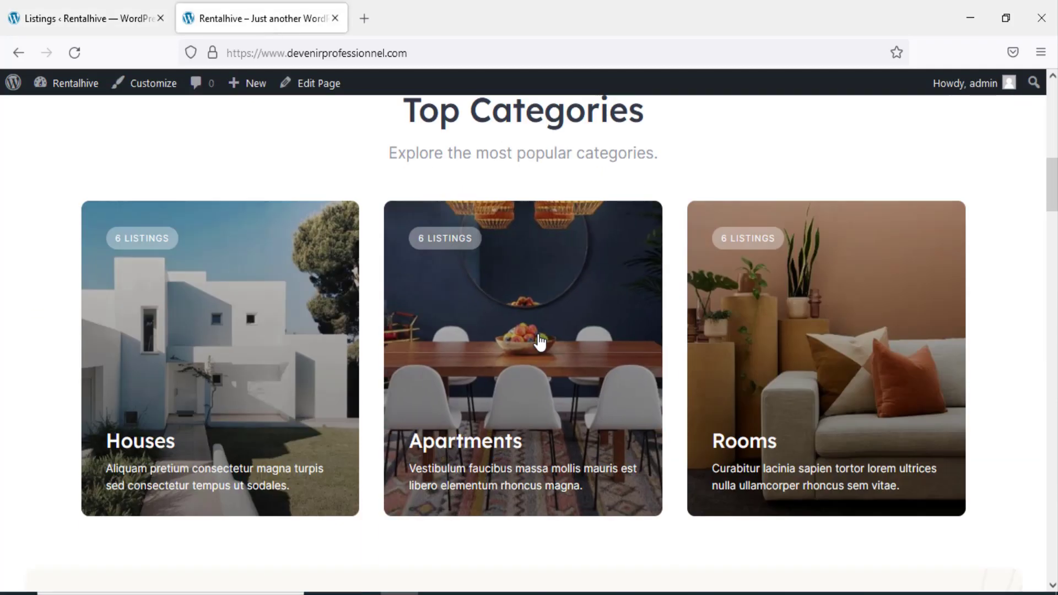
scroll(539, 341, down, 4)
scroll(539, 333, down, 7)
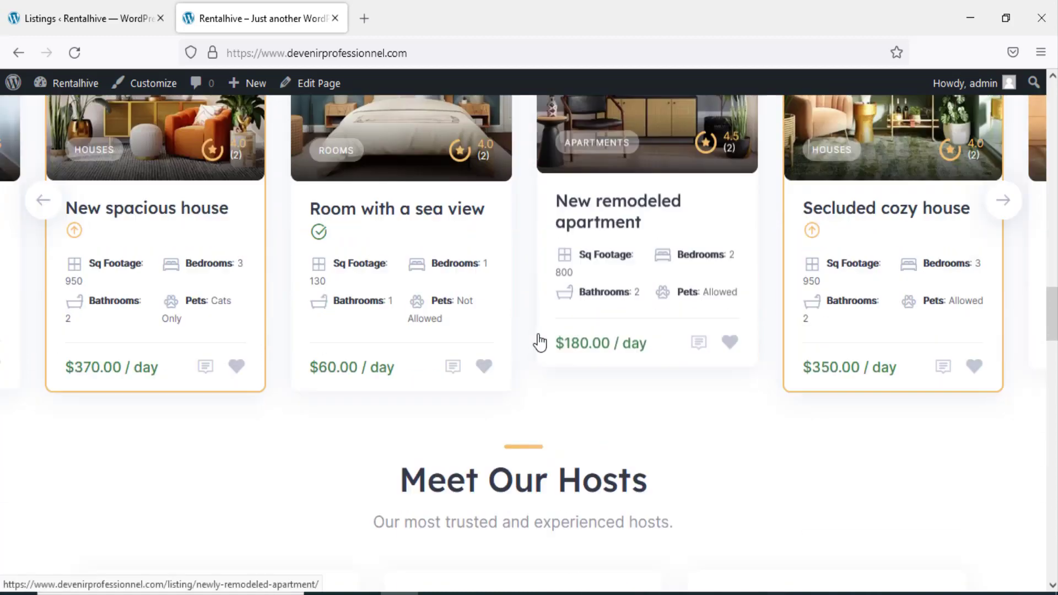
scroll(600, 345, down, 3)
scroll(600, 345, up, 6)
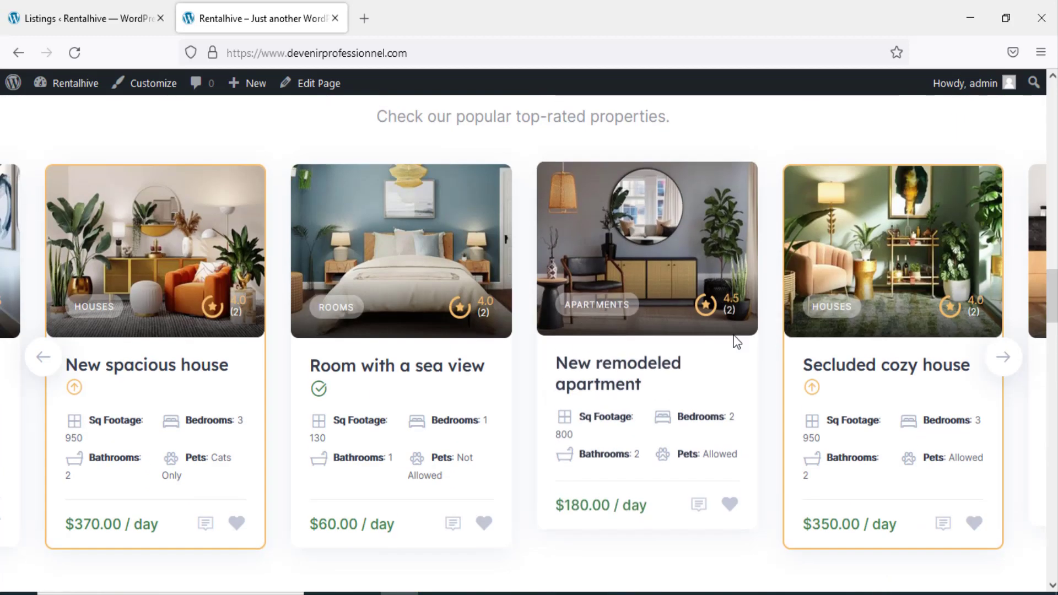
click(896, 364)
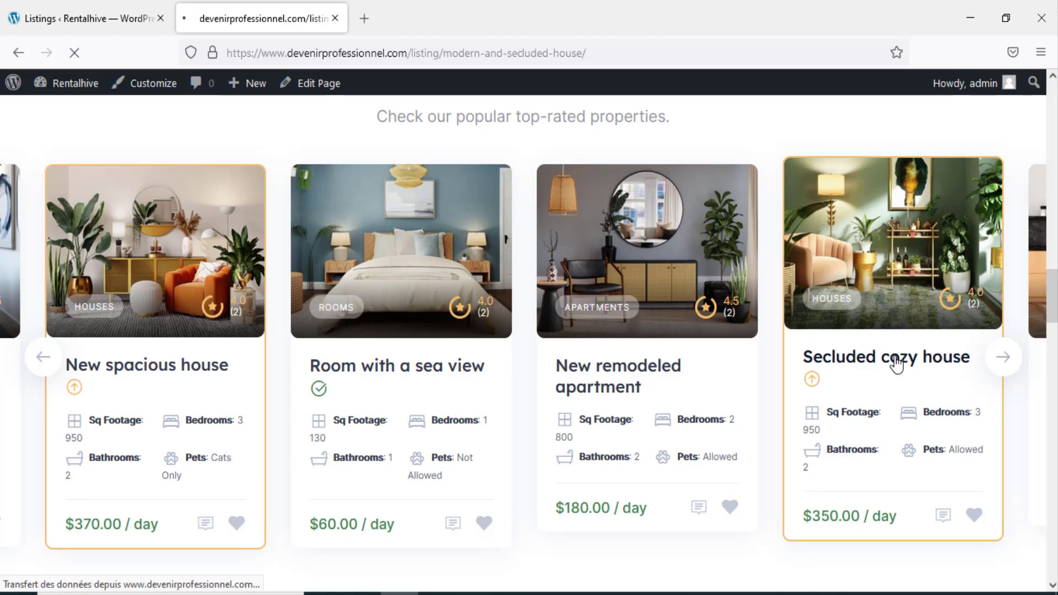
- Book the Secluded cozy house for February 24 to February 26, 2022, and proceed to payment without notes
scroll(892, 358, down, 15)
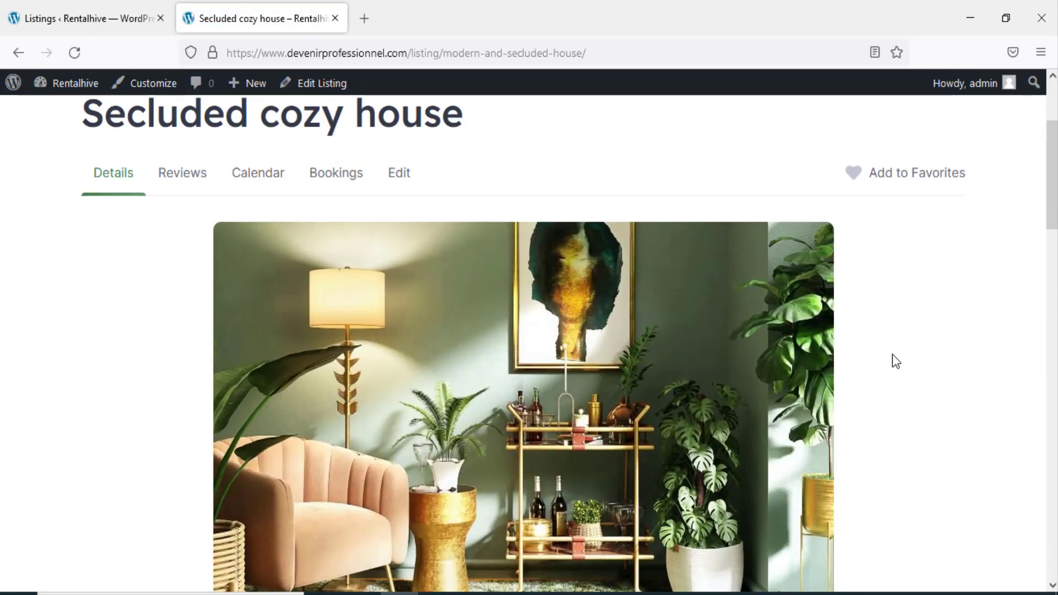
scroll(892, 352, up, 3)
click(779, 248)
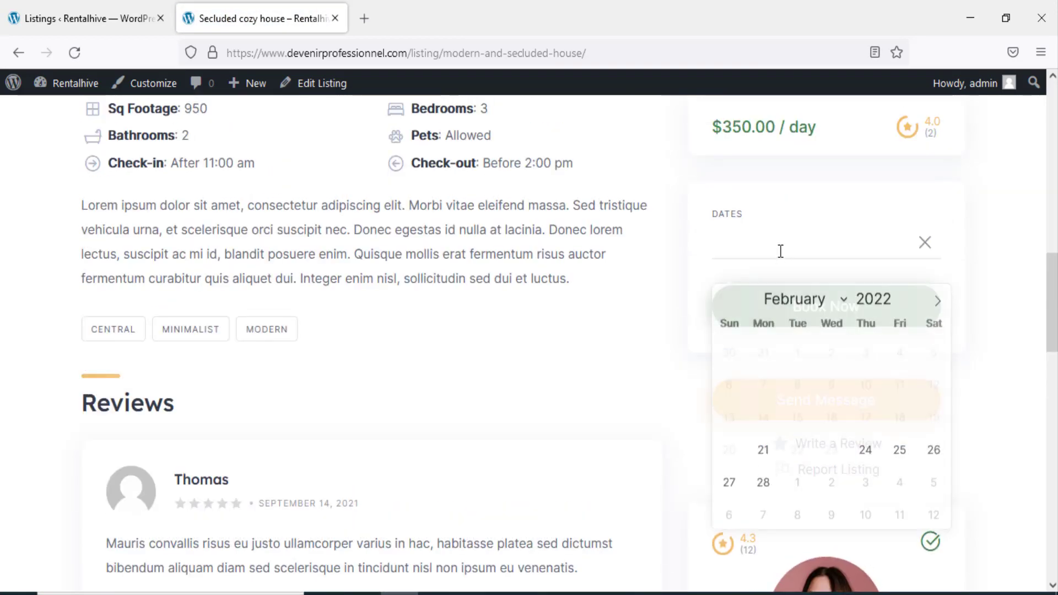
click(866, 457)
click(934, 452)
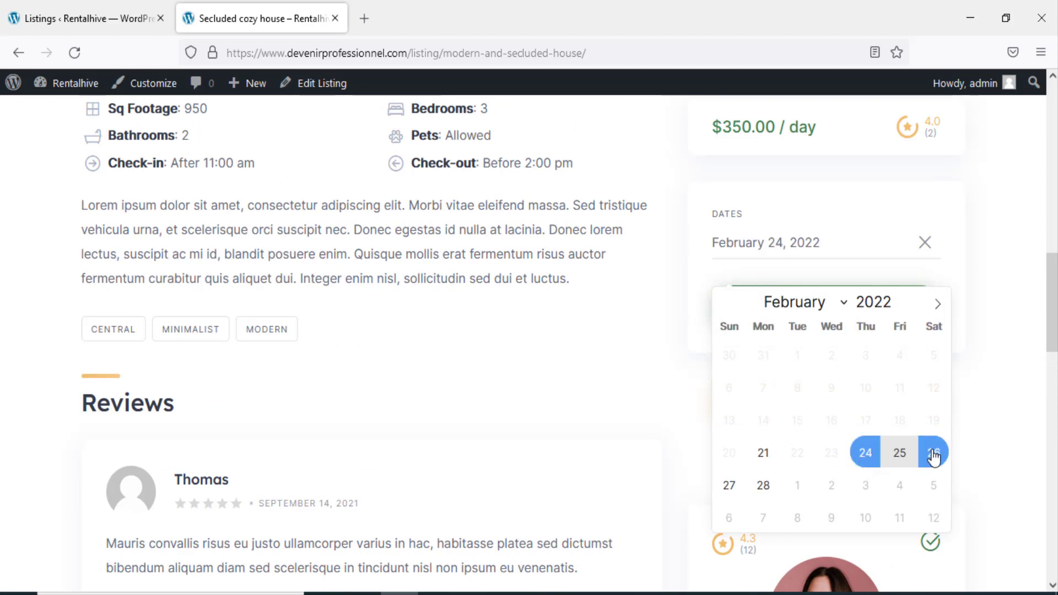
scroll(941, 406, up, 5)
scroll(941, 406, down, 3)
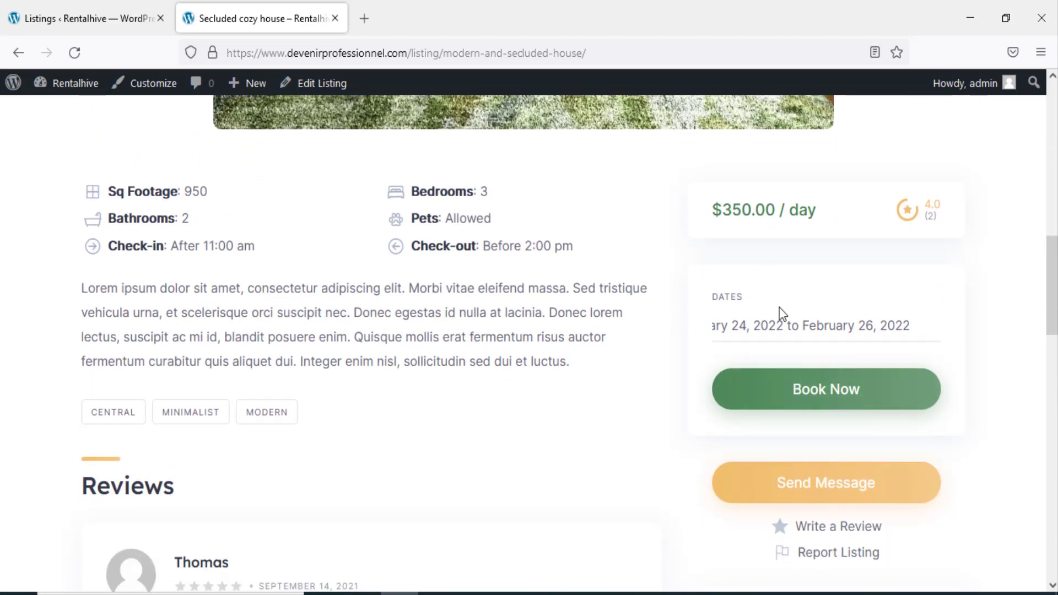
click(819, 390)
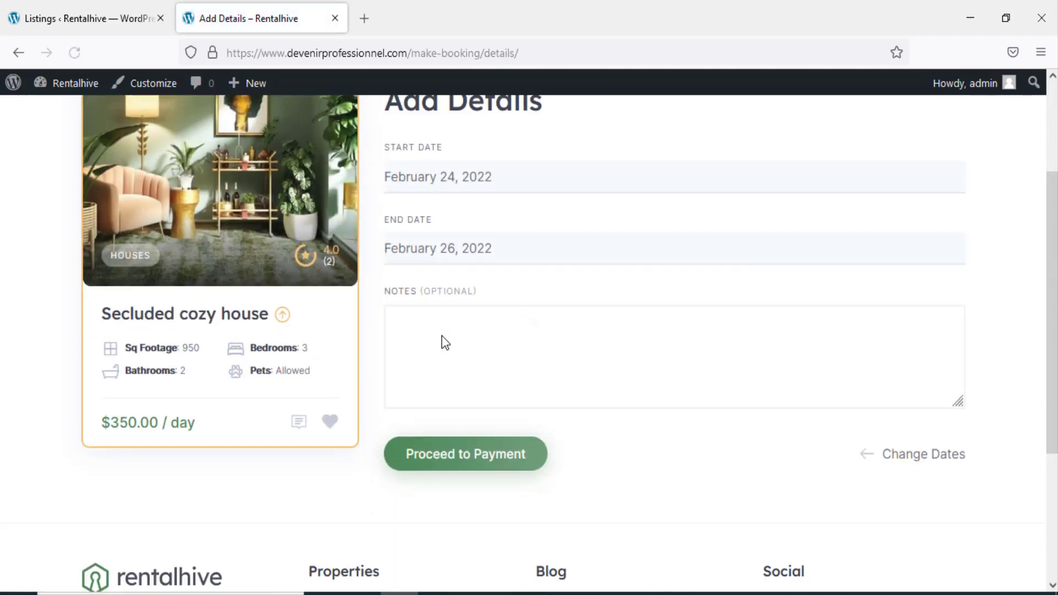
click(464, 451)
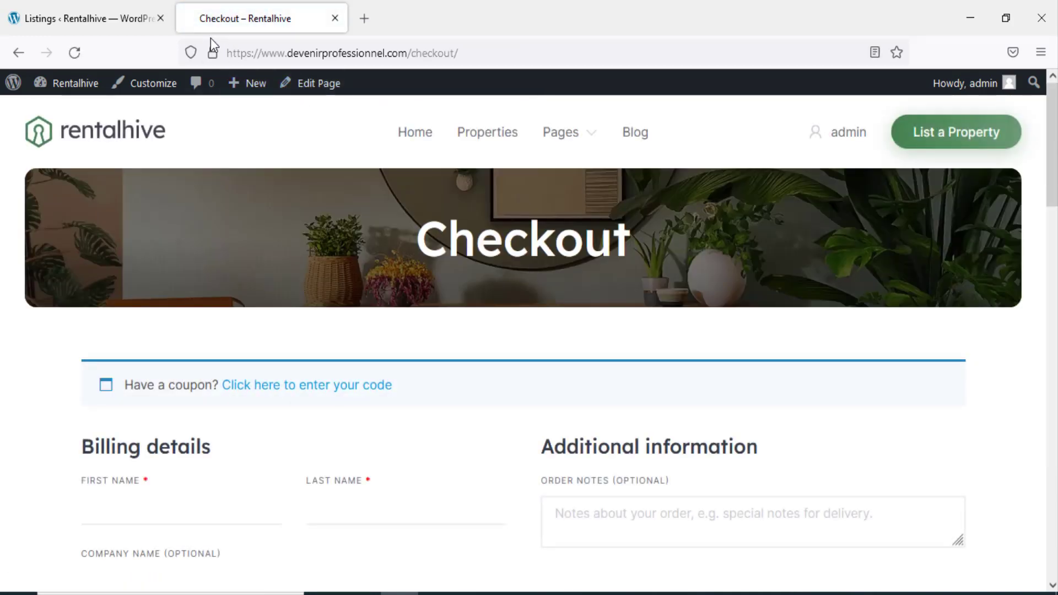
- Review the checkout page's billing fields, order summary, and payment methods
scroll(537, 438, down, 9)
scroll(545, 440, down, 6)
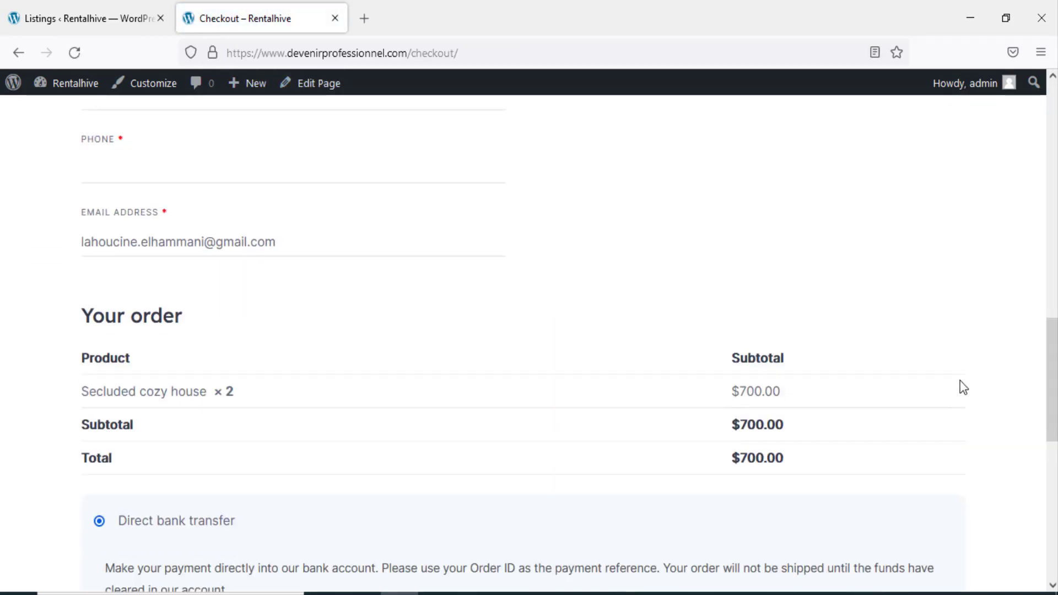
scroll(961, 385, down, 3)
scroll(961, 385, up, 3)
scroll(537, 344, up, 15)
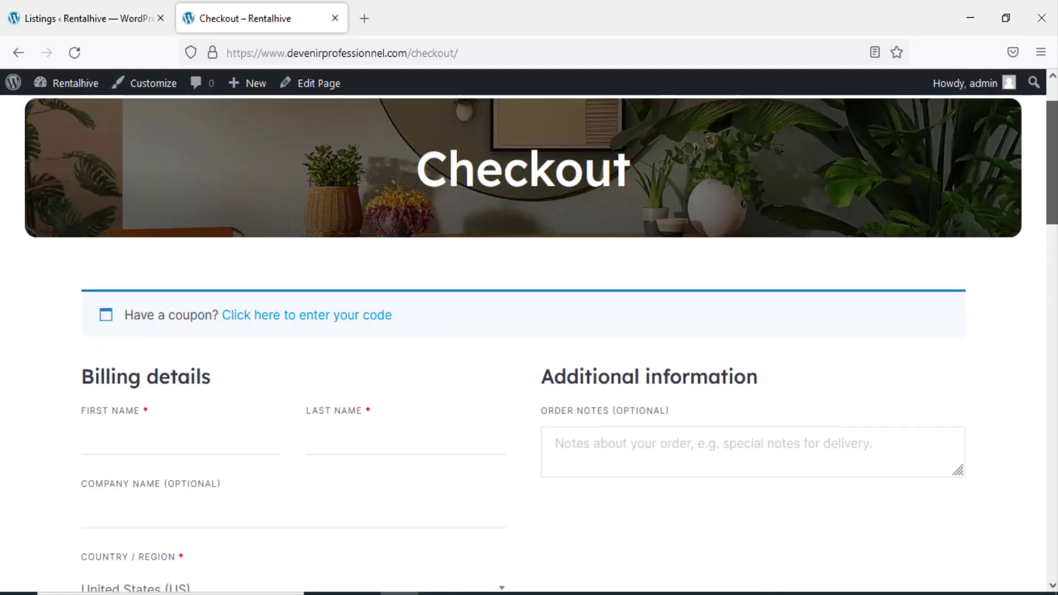
scroll(529, 342, down, 7)
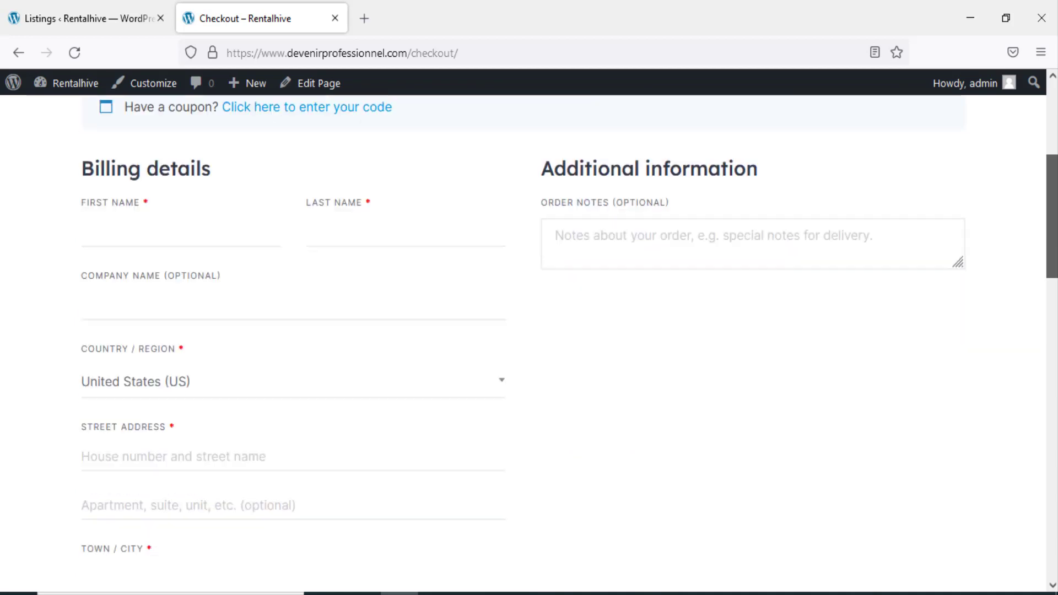
scroll(529, 342, down, 10)
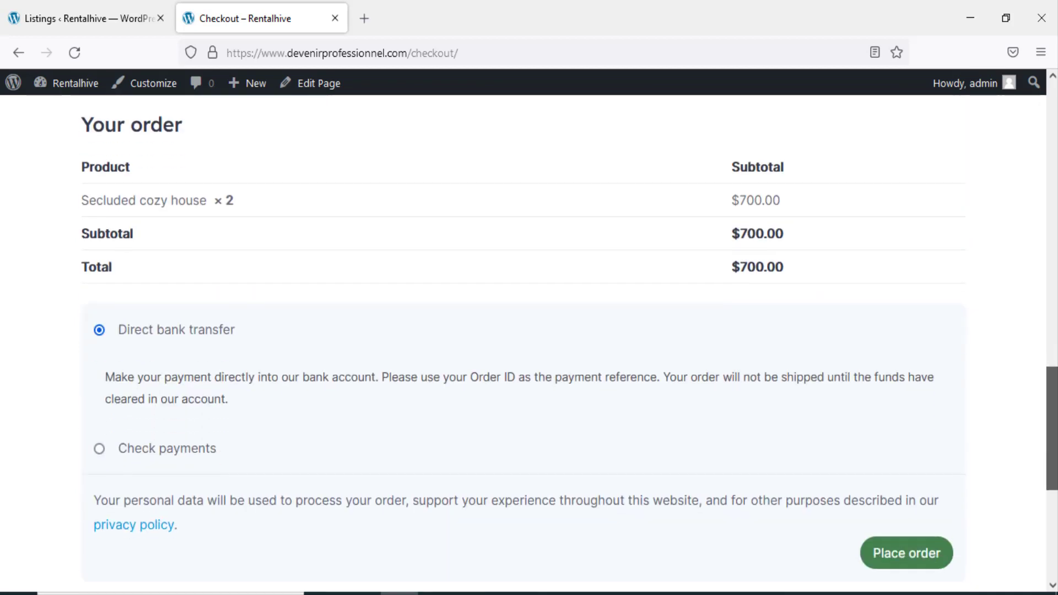
- Return to the admin listings, open the New remodeled apartment listing, and check its price and booking attributes
scroll(476, 305, up, 15)
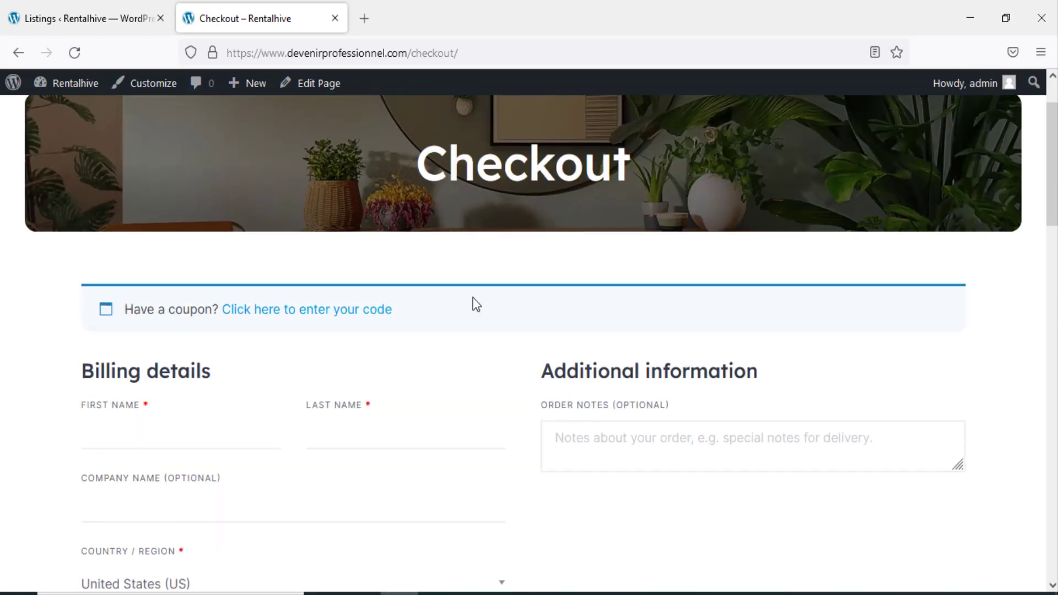
click(114, 25)
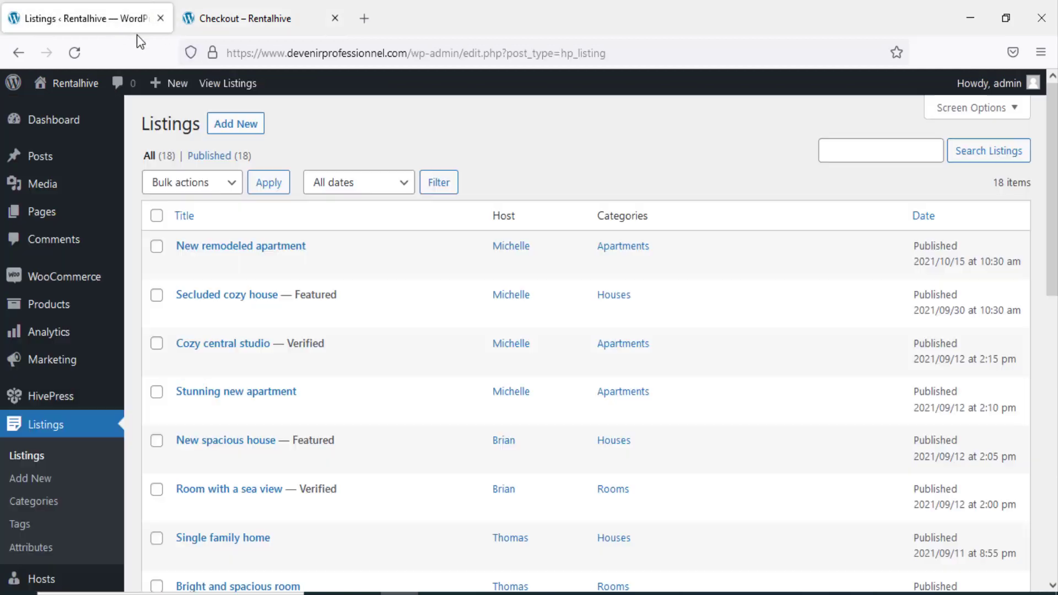
click(226, 249)
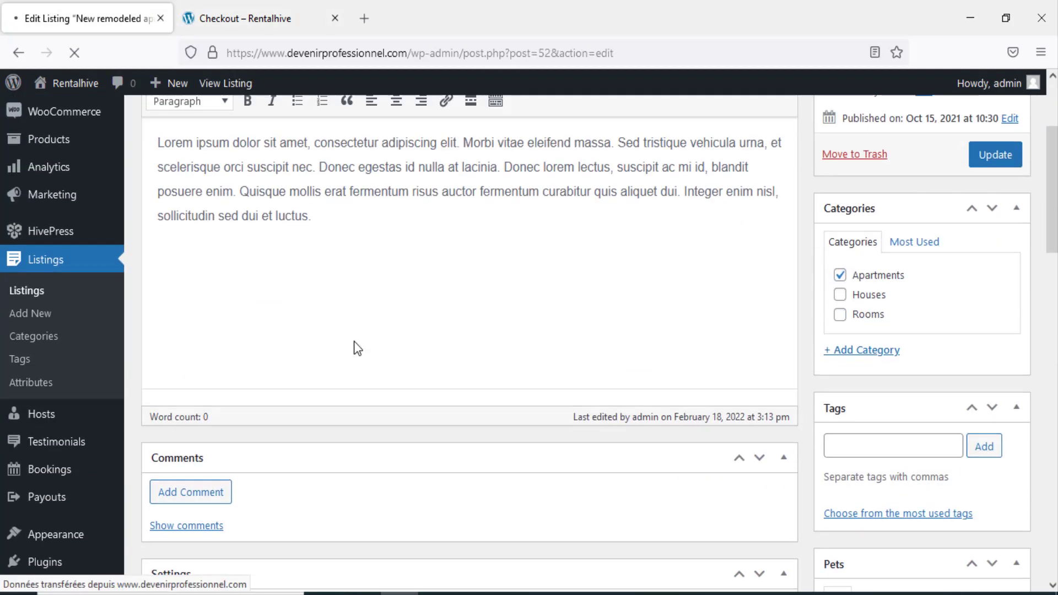
scroll(353, 352, down, 20)
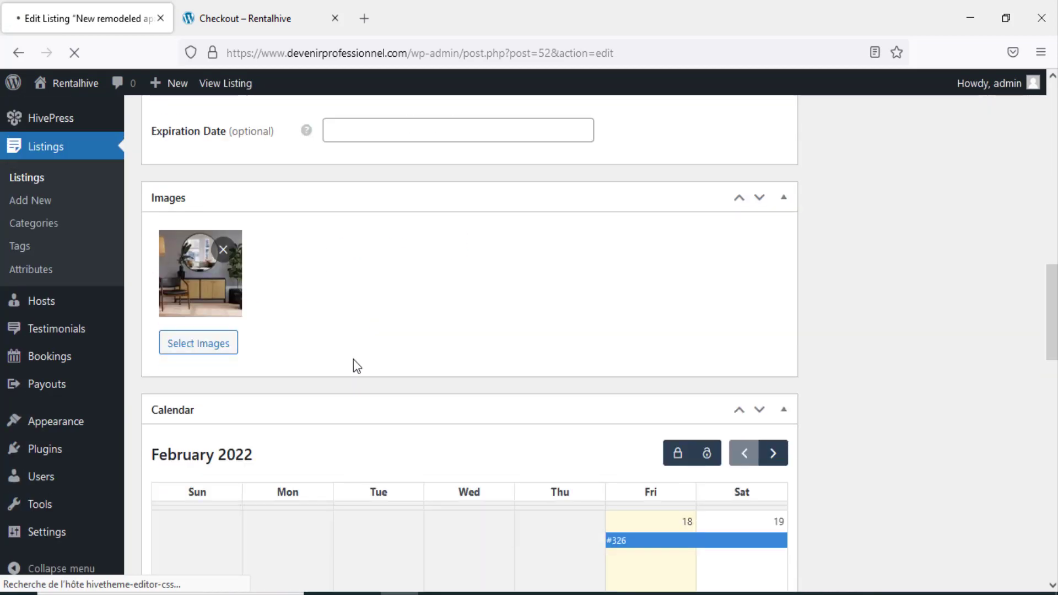
scroll(355, 372, down, 10)
scroll(358, 330, up, 2)
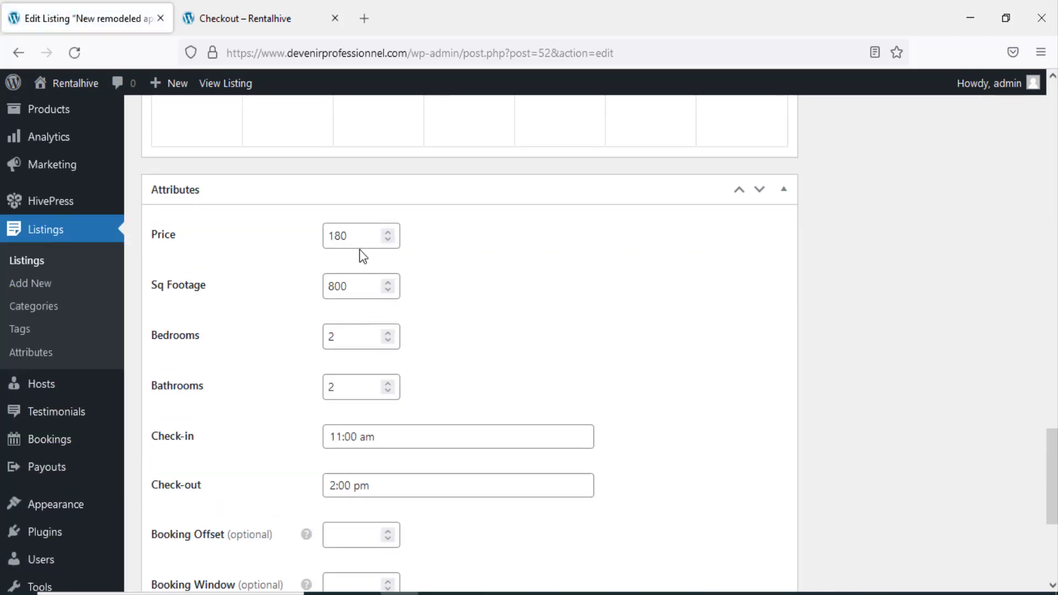
- Go back to the checkout page and view the details of the Check payments option
click(277, 21)
scroll(867, 315, down, 5)
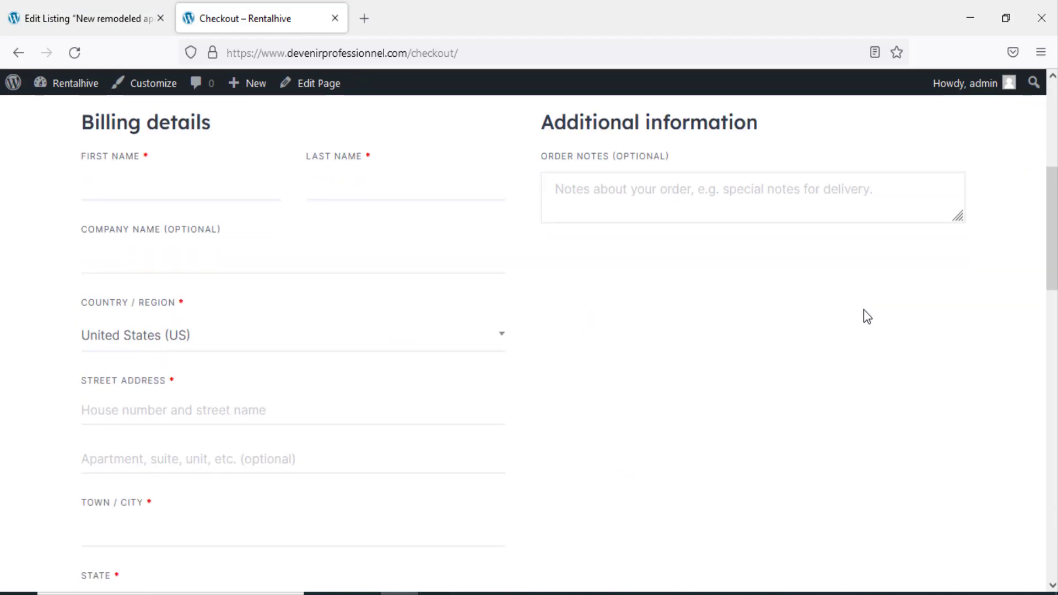
scroll(1055, 221, up, 1)
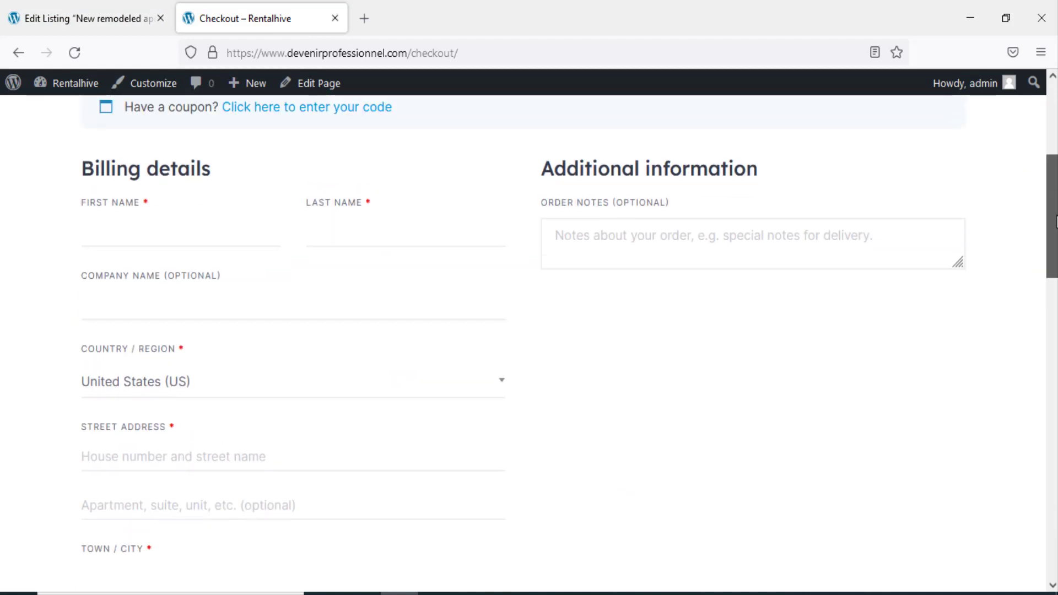
scroll(1055, 221, down, 10)
scroll(171, 314, down, 5)
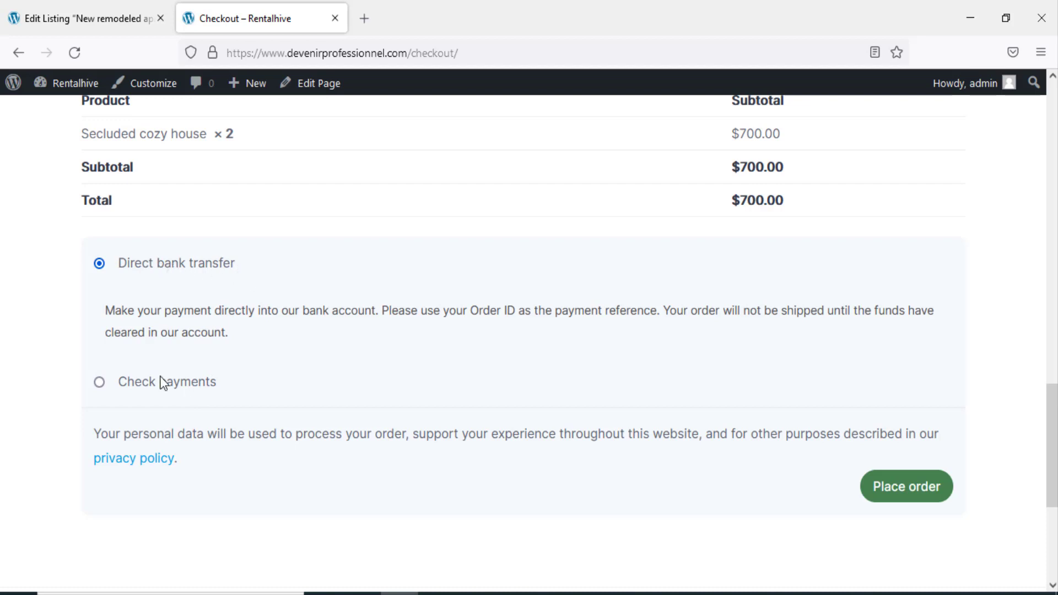
click(98, 388)
scroll(266, 392, down, 5)
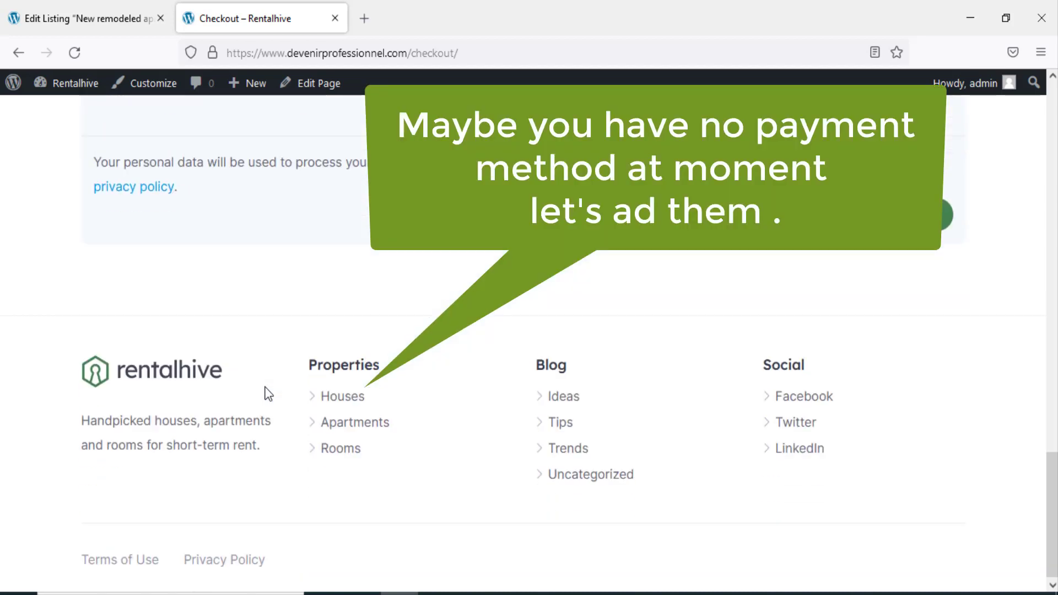
scroll(273, 390, up, 3)
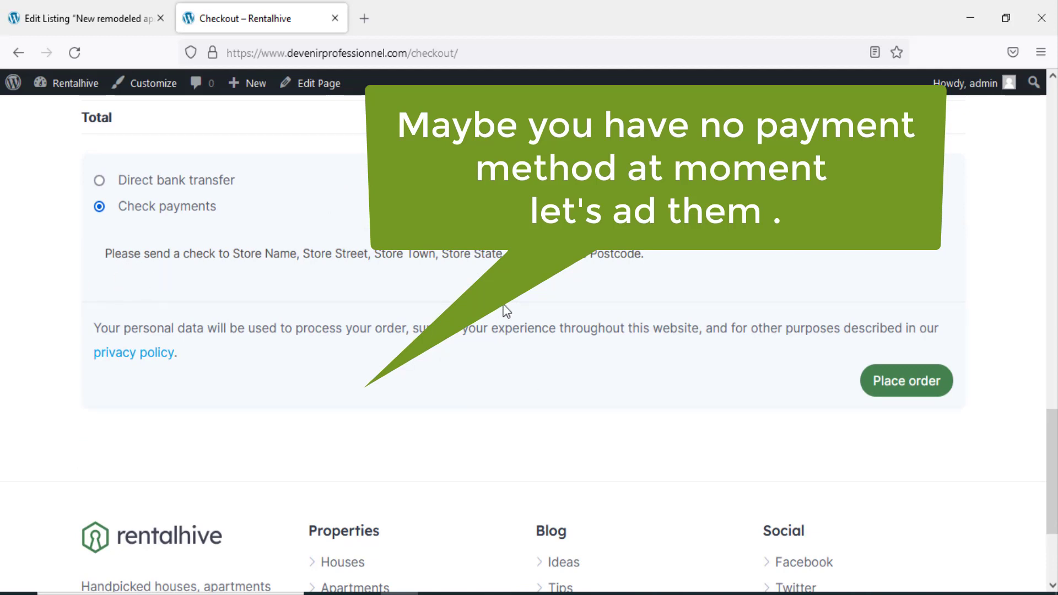
scroll(503, 309, up, 3)
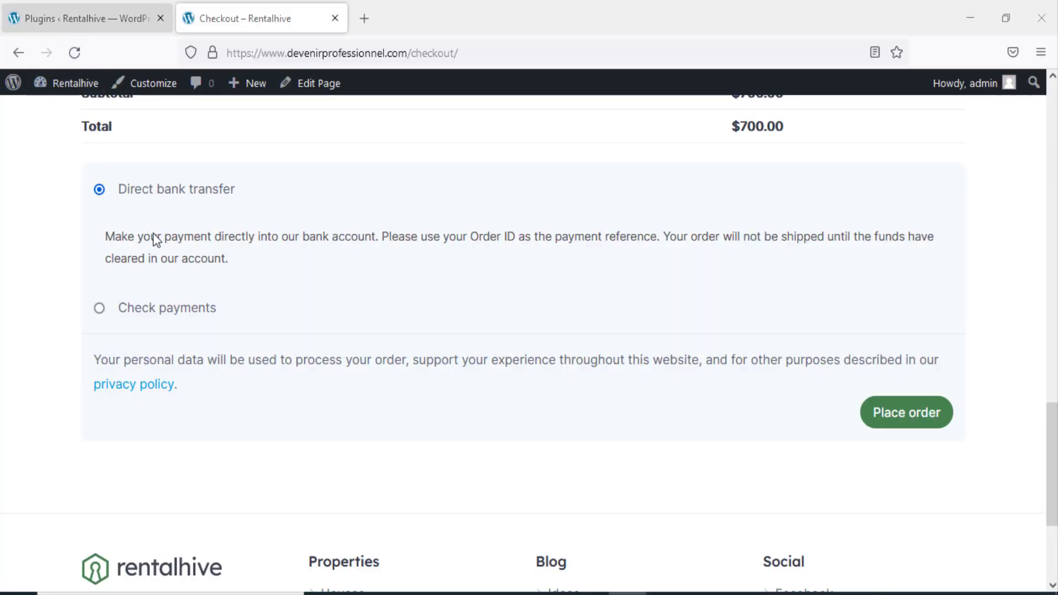
- Open WooCommerce's payment settings in the site admin and review the installed payment methods and recommended payment extensions
click(75, 19)
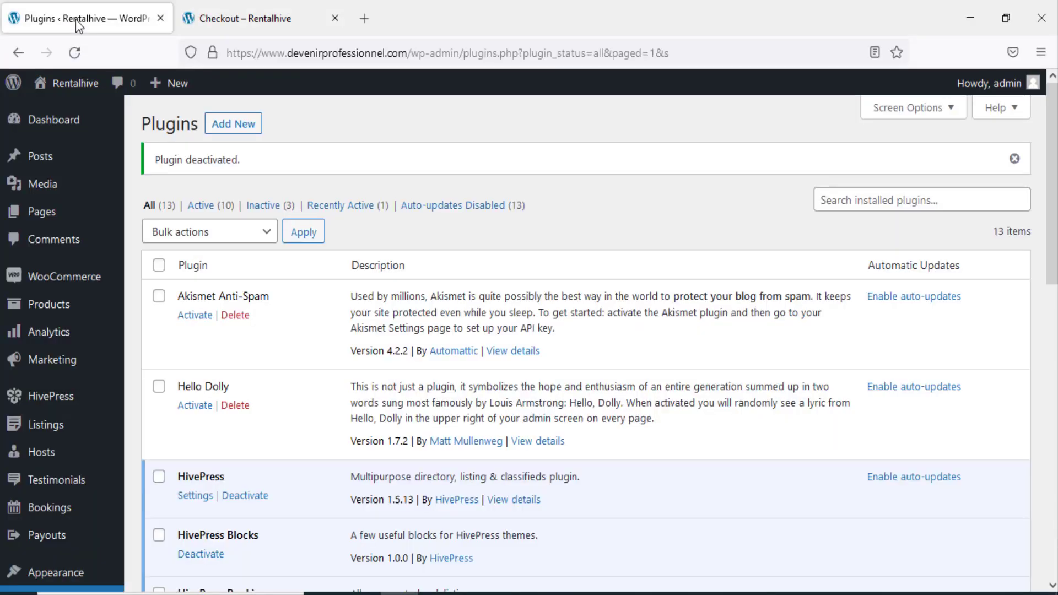
mouse_move(76, 286)
click(162, 373)
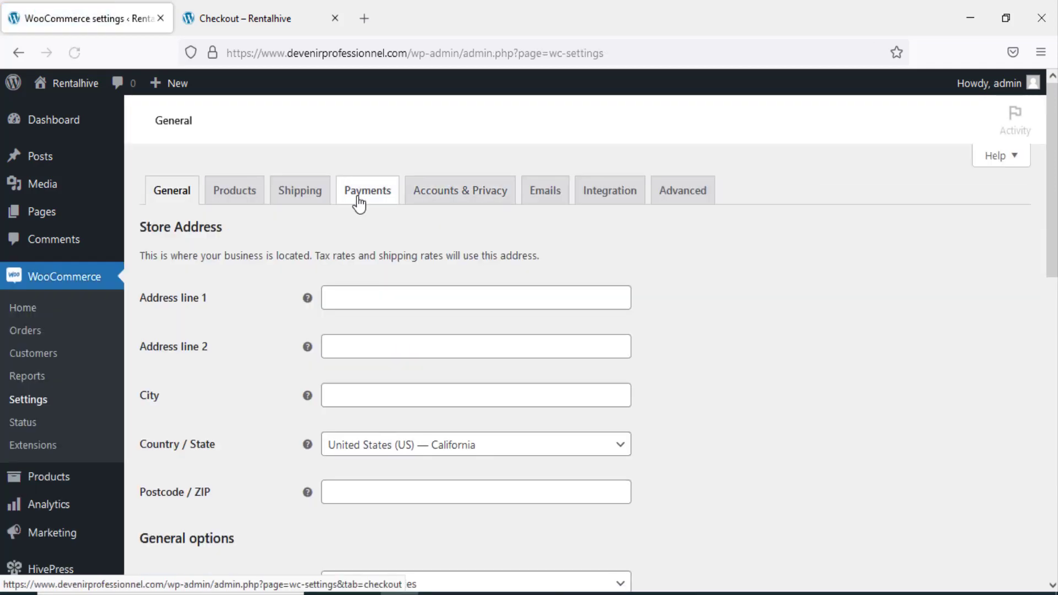
click(359, 204)
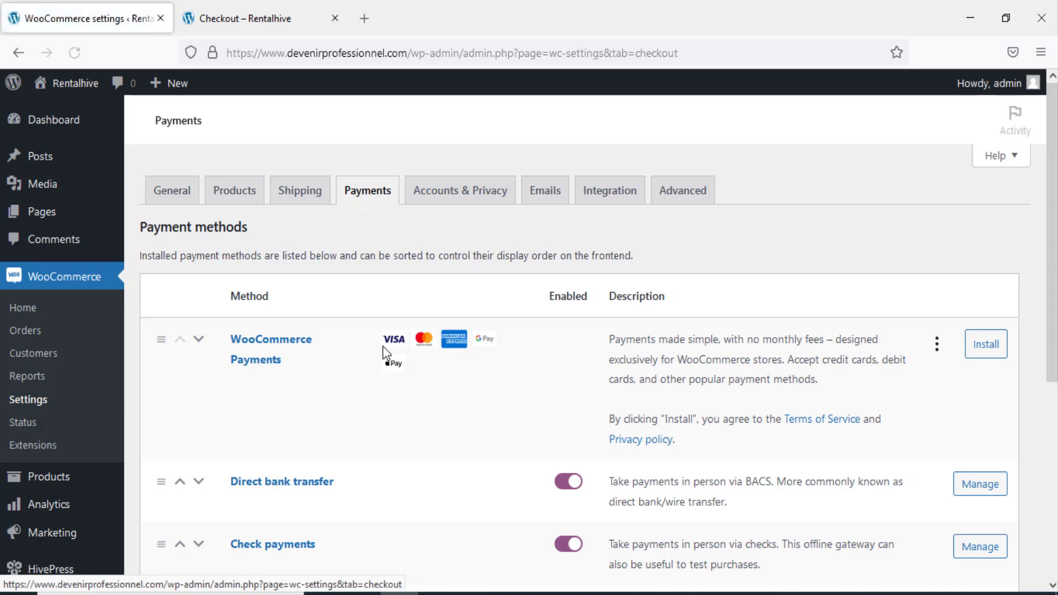
scroll(409, 349, down, 3)
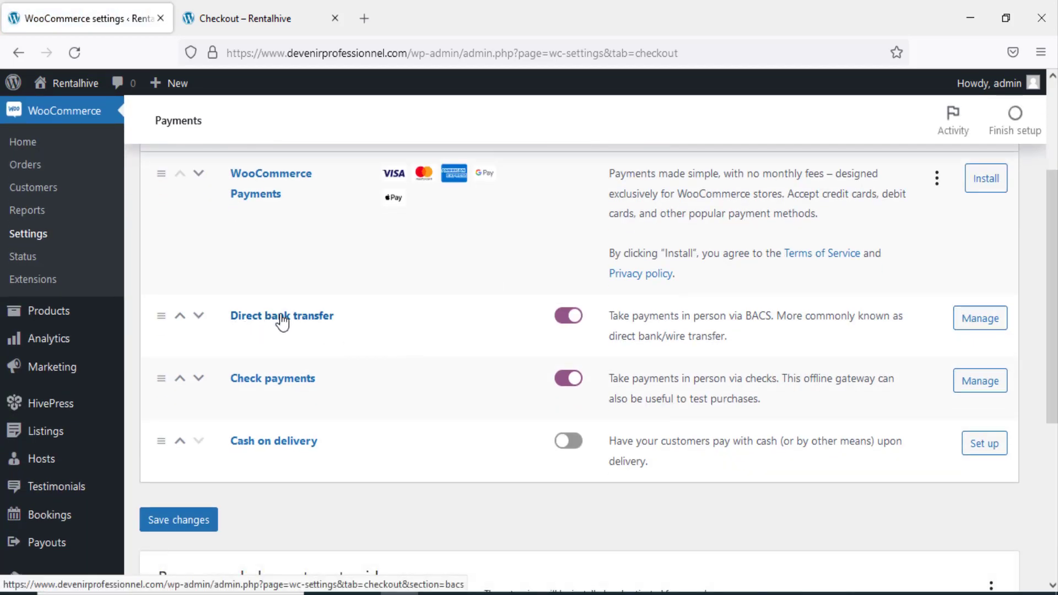
click(244, 32)
click(98, 18)
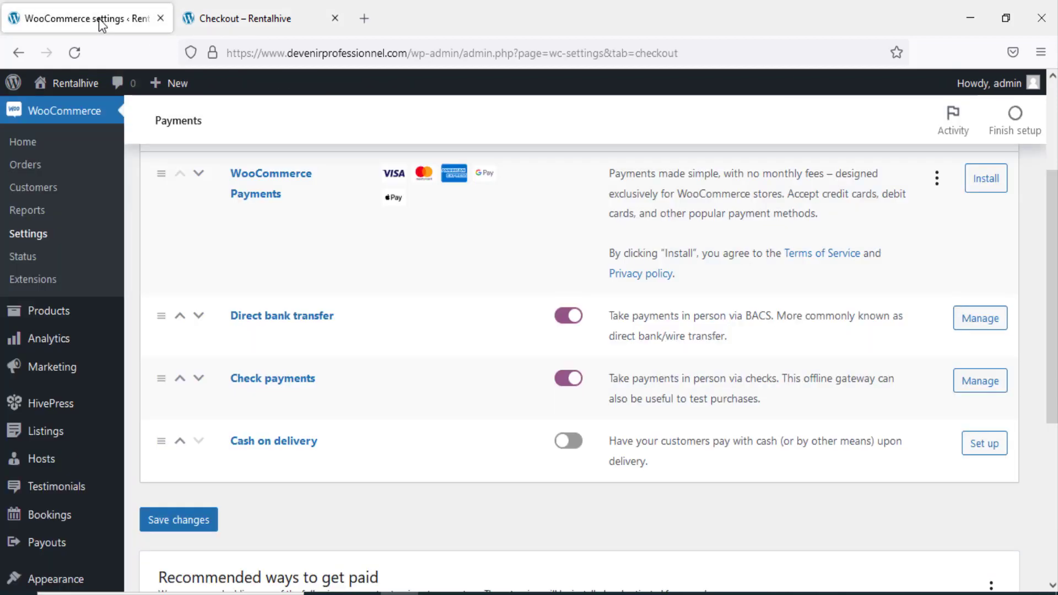
scroll(283, 487, down, 3)
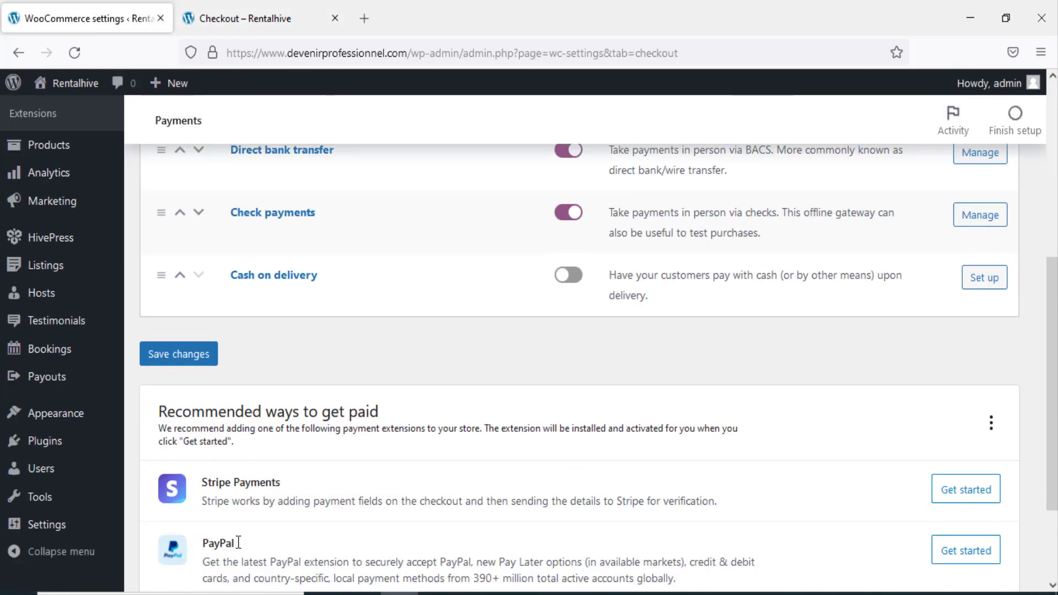
scroll(936, 537, down, 2)
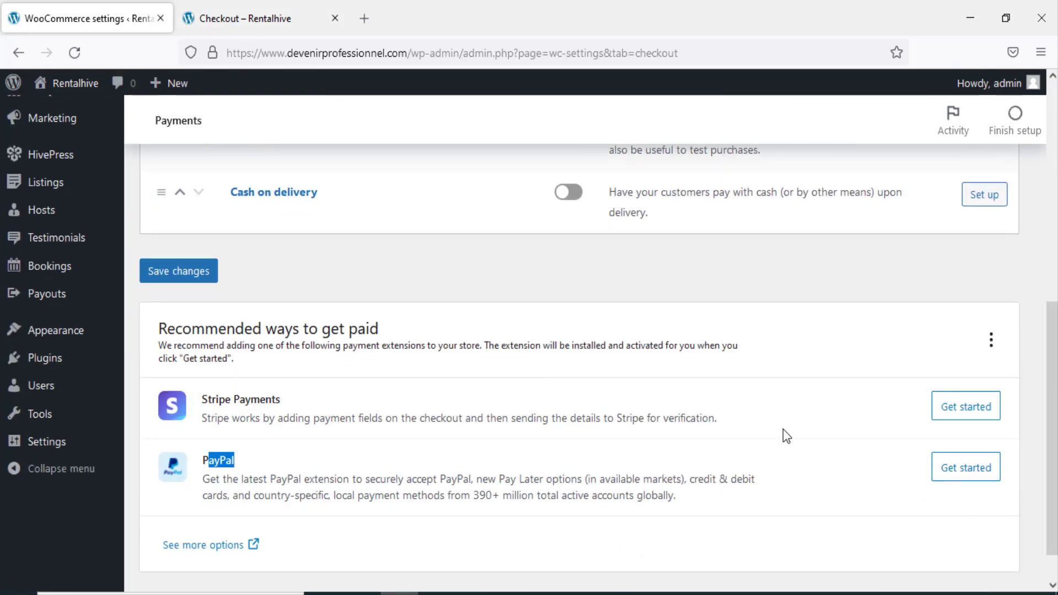
scroll(786, 435, up, 6)
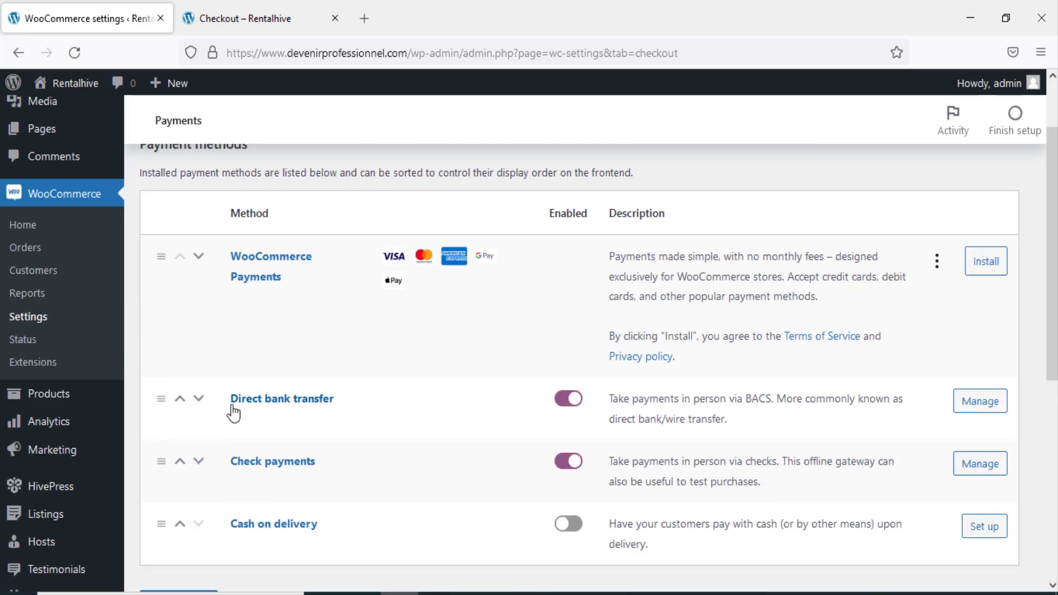
- Open the Direct bank transfer settings and examine the account details, description, and title fields
click(976, 408)
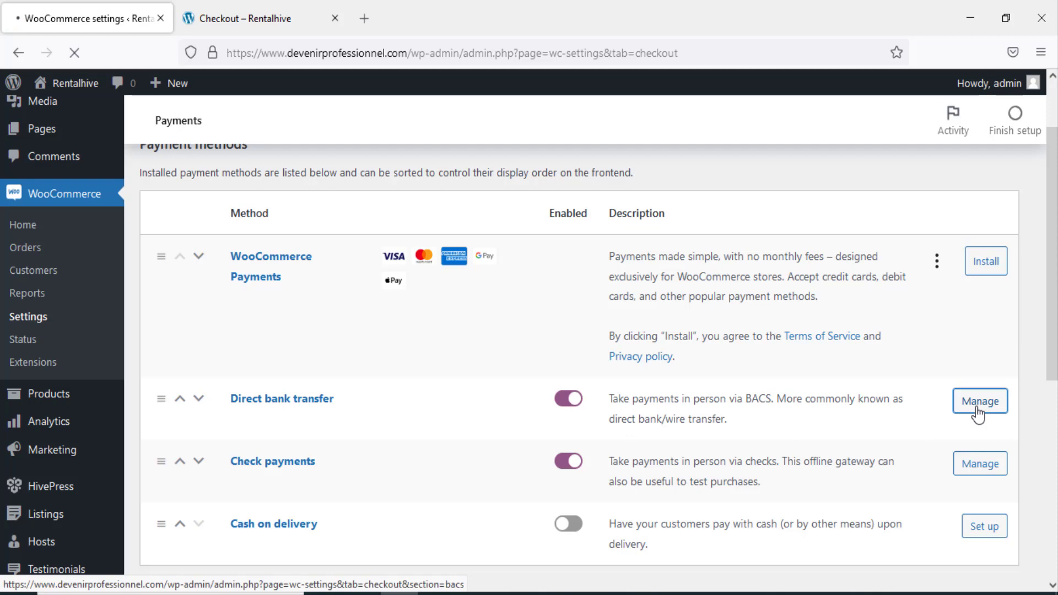
scroll(452, 383, down, 2)
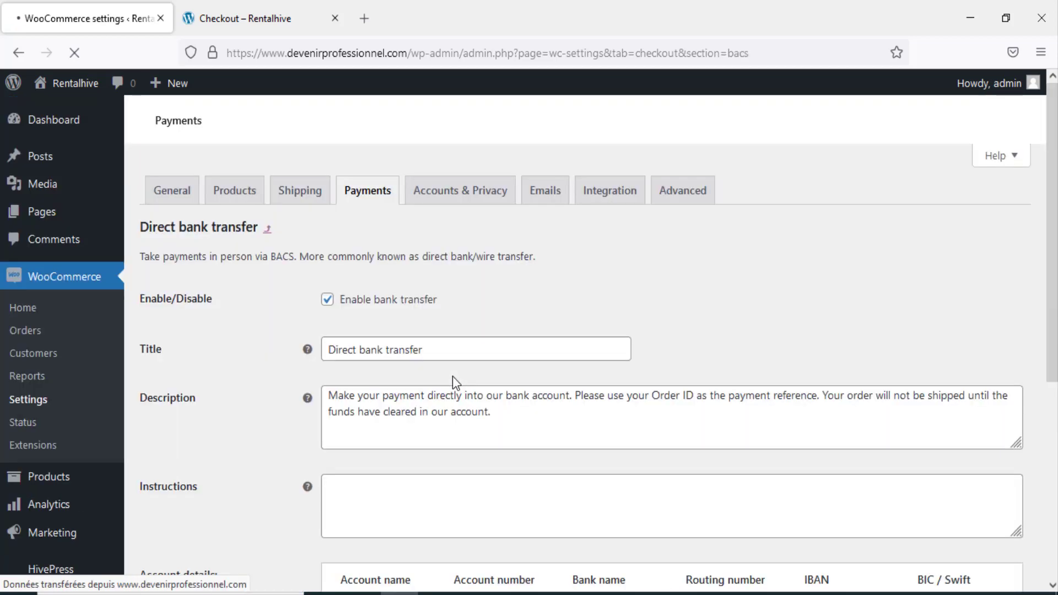
scroll(430, 368, down, 5)
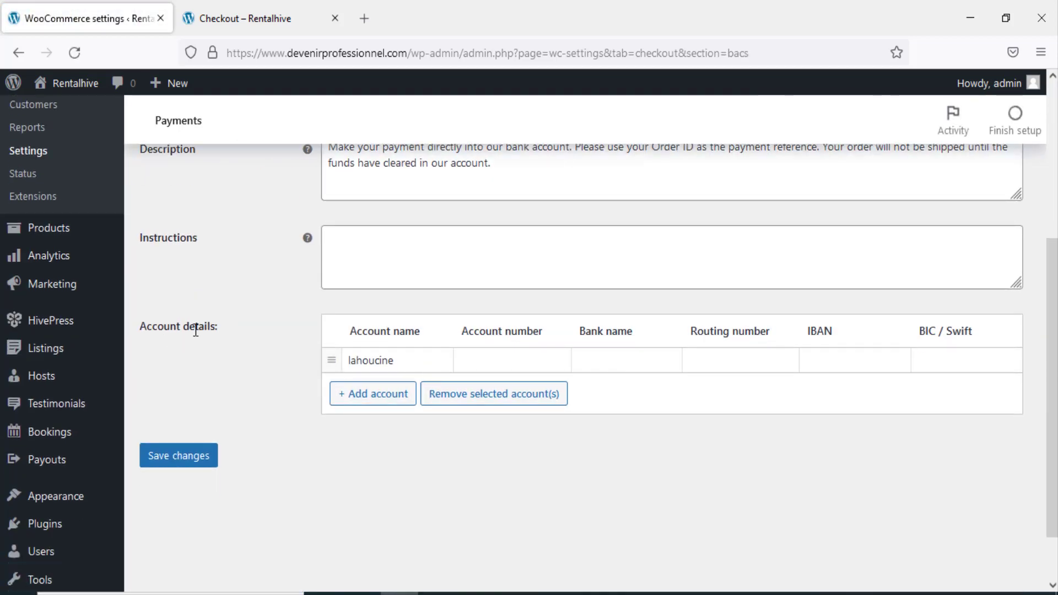
scroll(402, 346, up, 2)
click(496, 443)
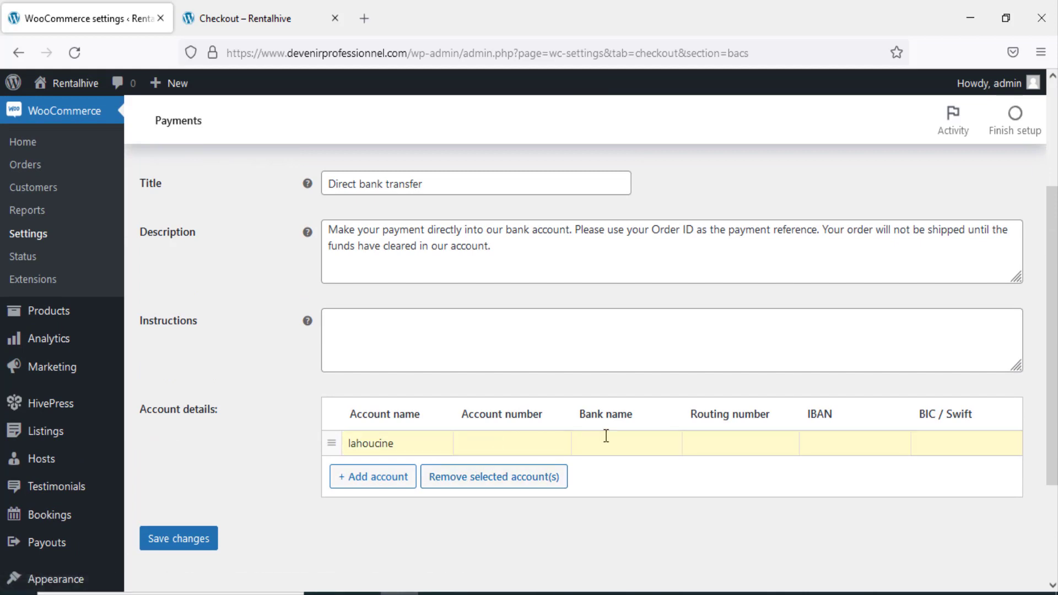
scroll(519, 386, up, 2)
key(Tab)
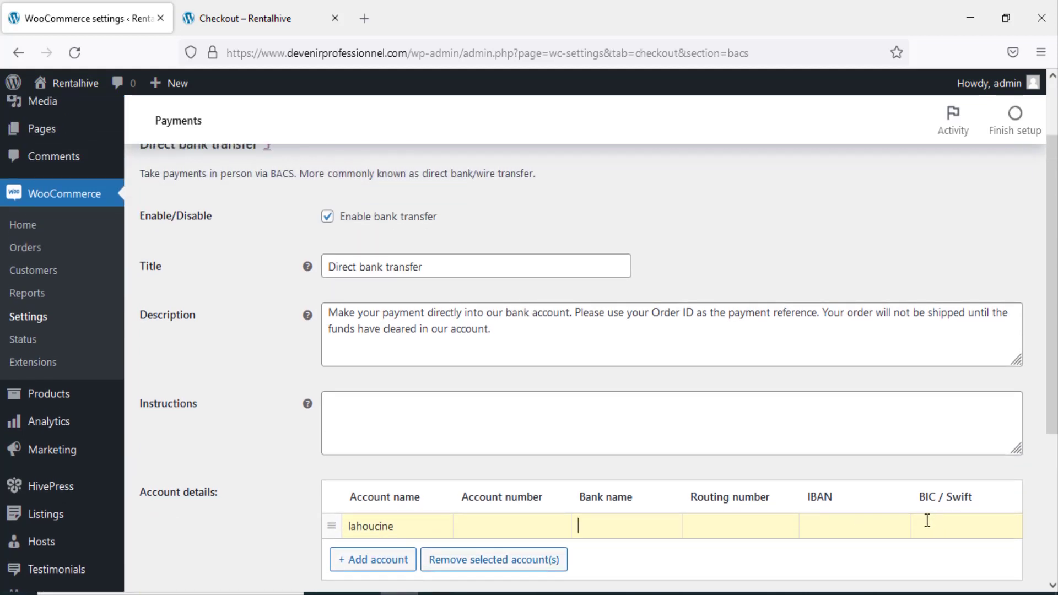
triple_click(541, 348)
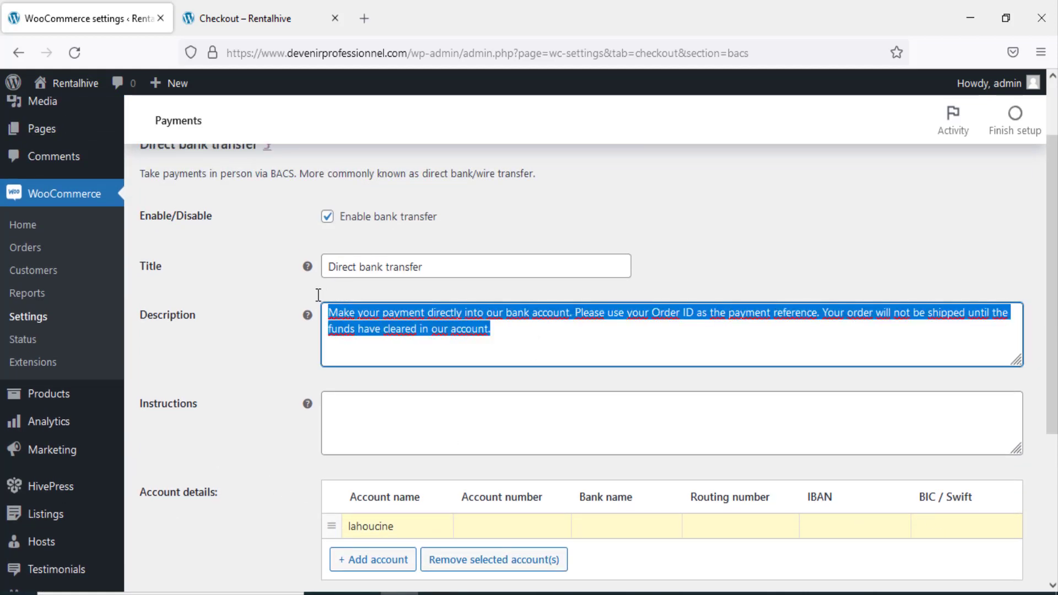
drag(466, 268, 331, 263)
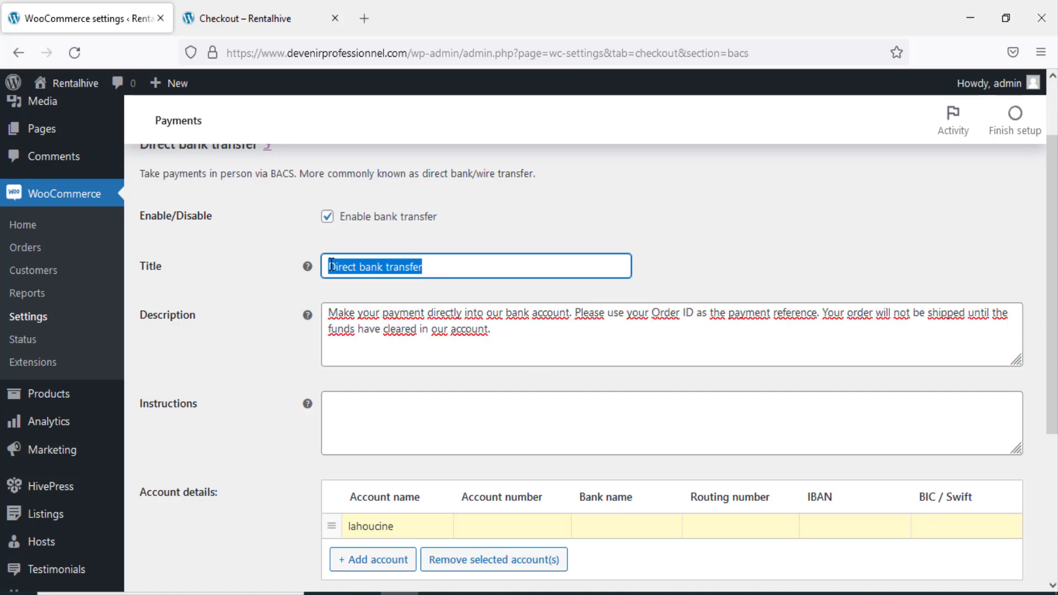
scroll(331, 263, up, 2)
- Return to the payment methods list, open the Check payments settings, and examine the description text
click(364, 194)
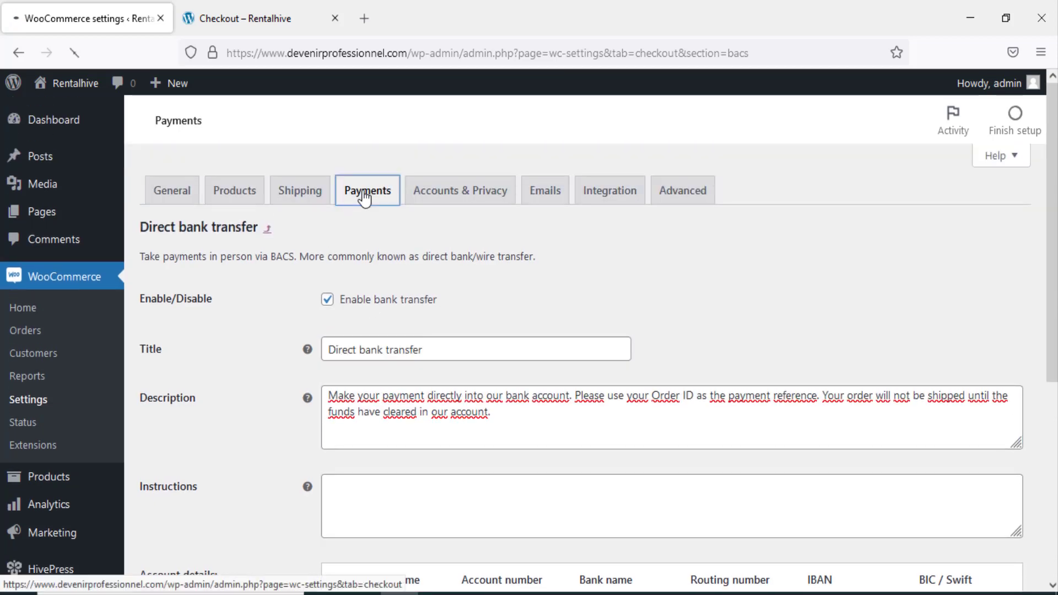
scroll(539, 262, down, 4)
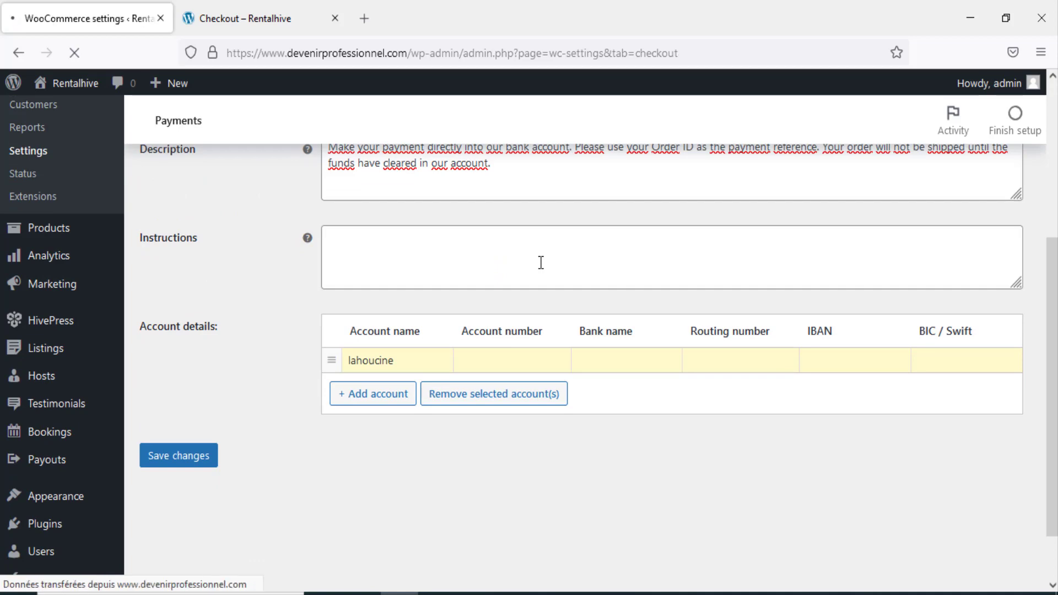
scroll(540, 263, down, 3)
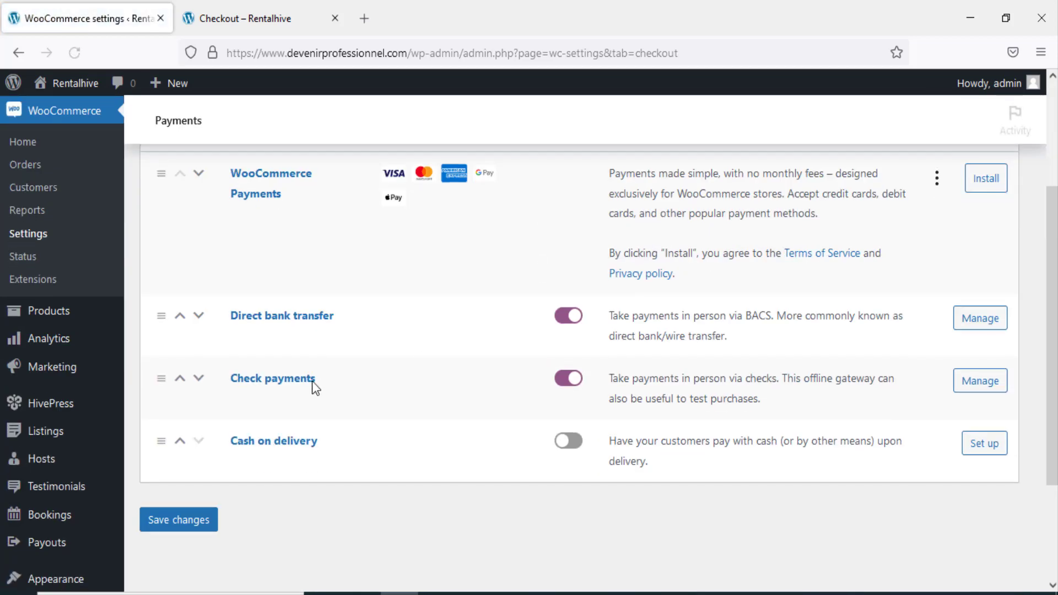
click(992, 380)
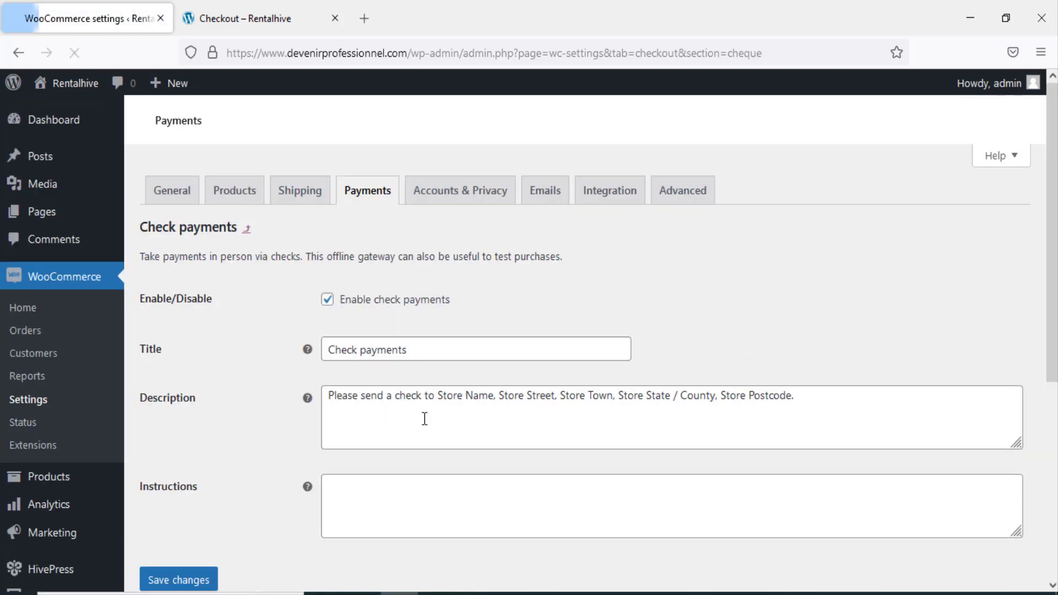
drag(805, 422, 317, 396)
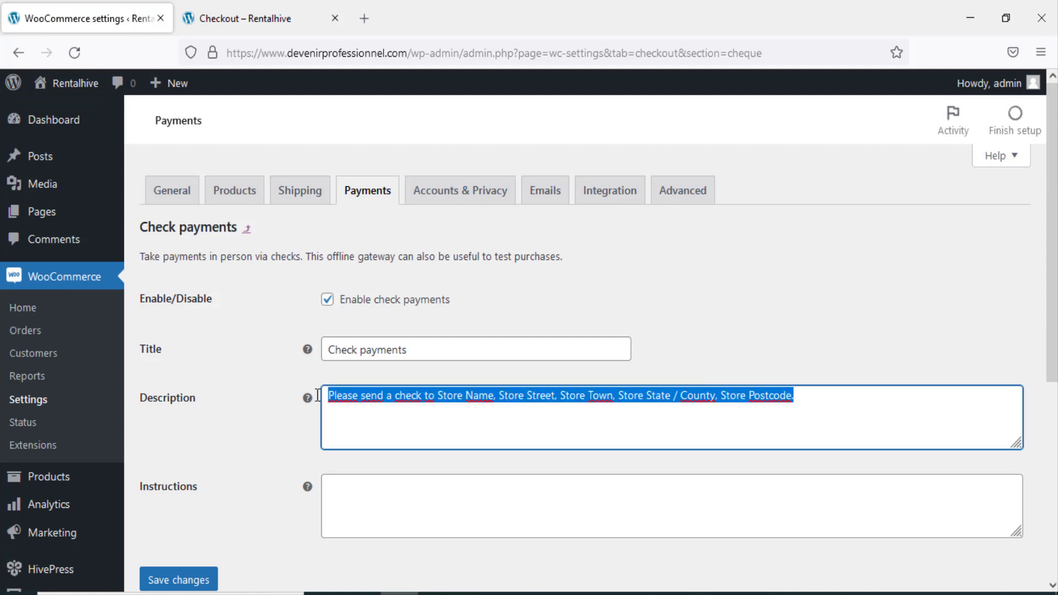
click(448, 422)
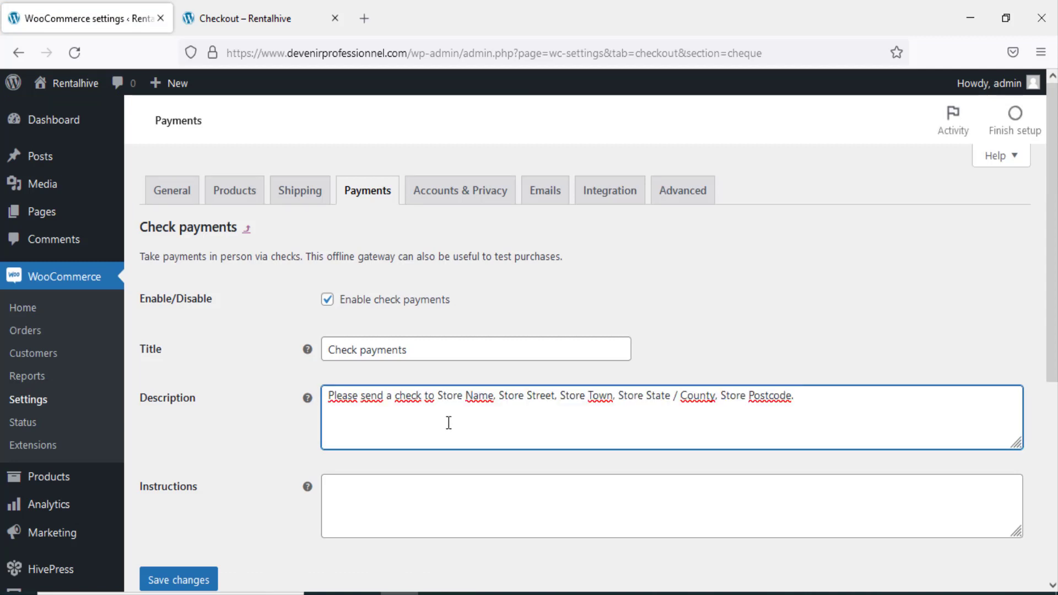
- Go back to the payment methods list and look at the recommended Stripe and PayPal extensions
click(368, 200)
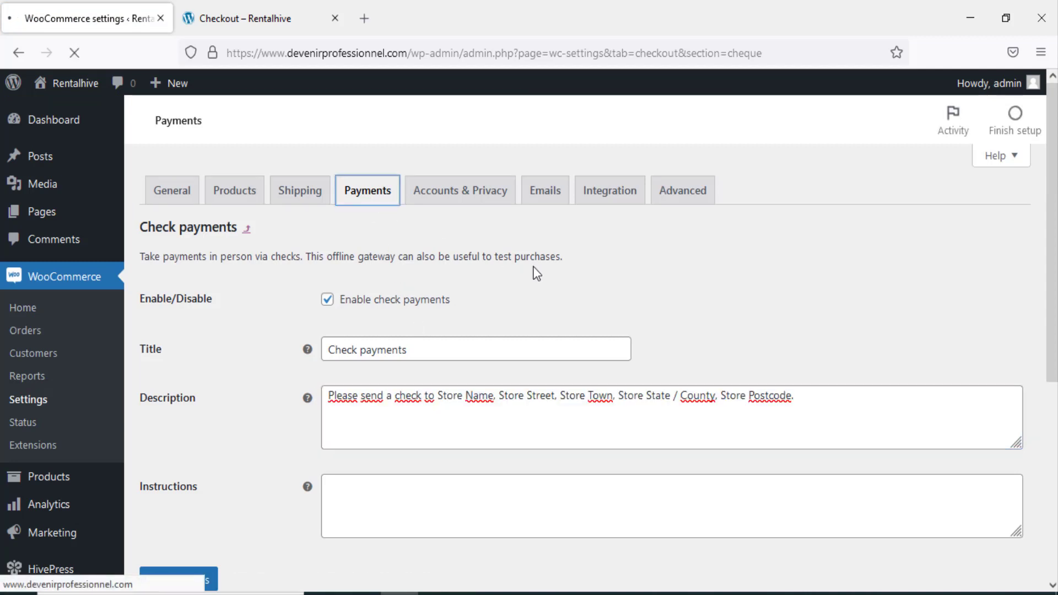
scroll(744, 375, down, 10)
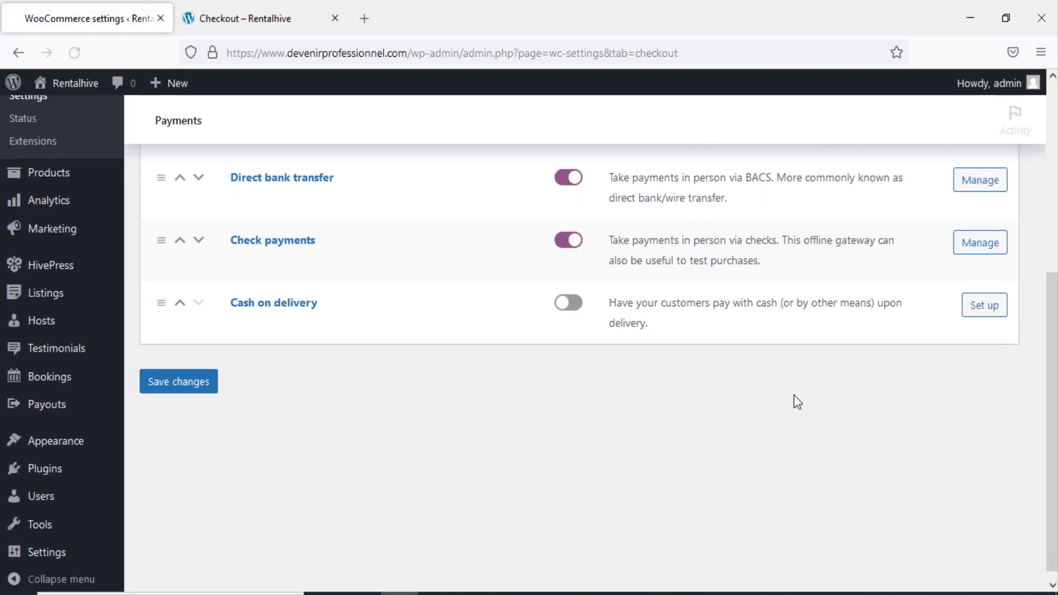
scroll(870, 457, down, 3)
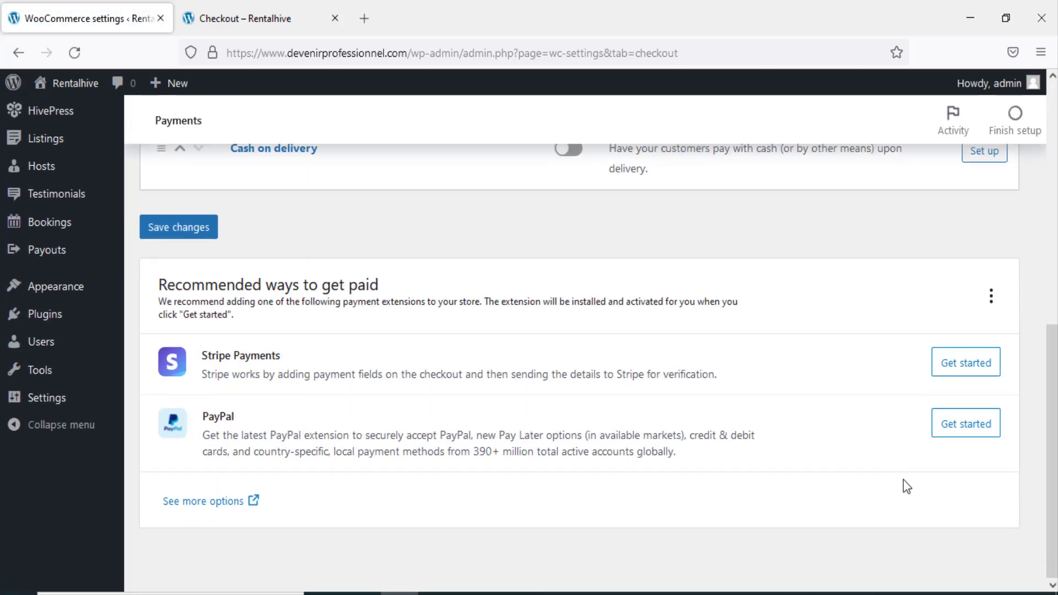
- Install the recommended PayPal payment extension and turn off sandbox mode in its PayPal Checkout settings
click(969, 431)
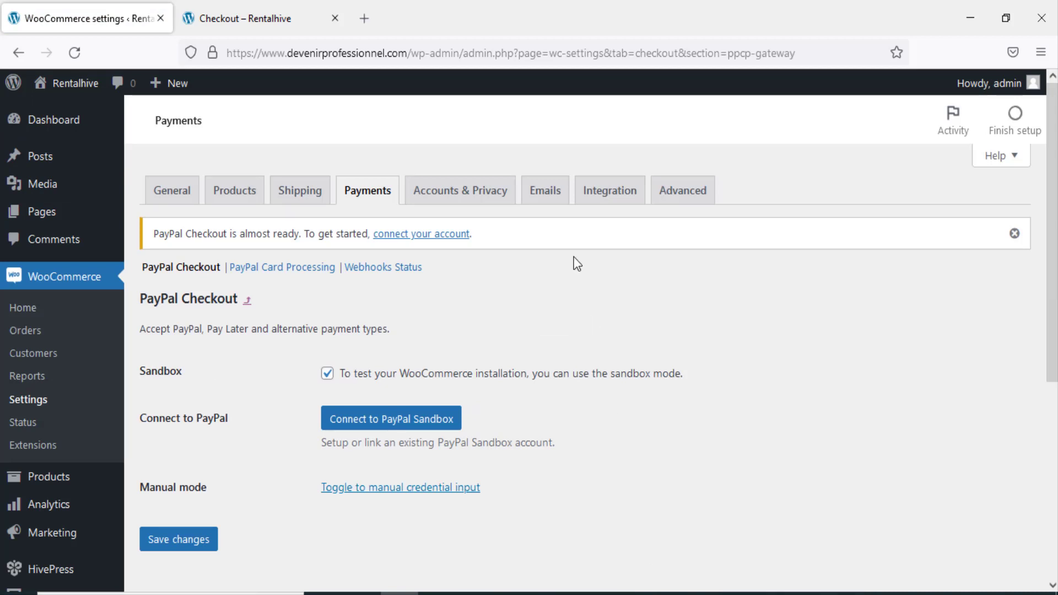
click(335, 381)
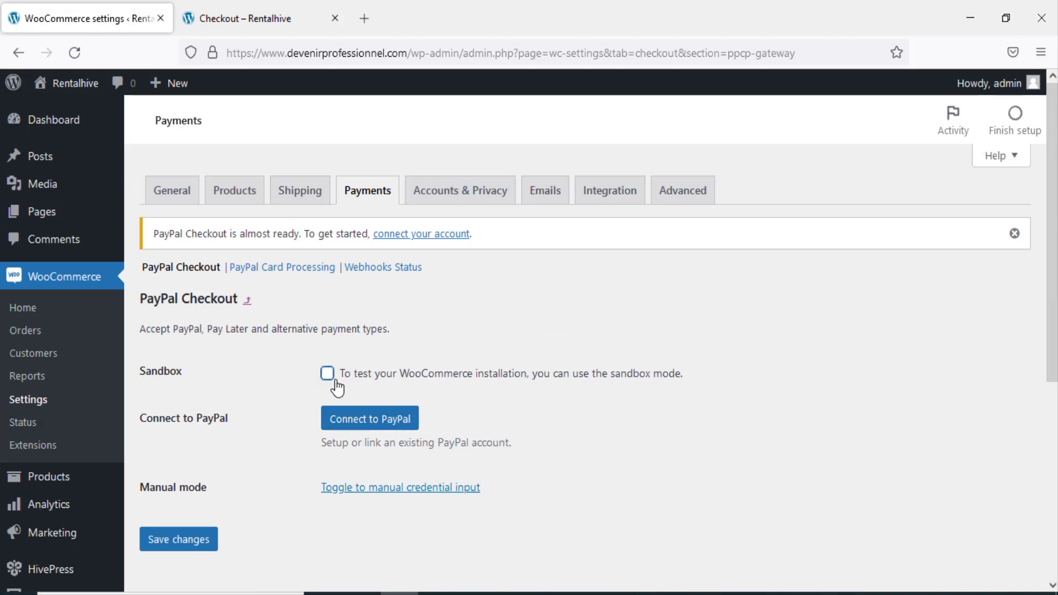
- Open the PayPal account connection window, look at its e-mail and country form, and close it without connecting
click(366, 424)
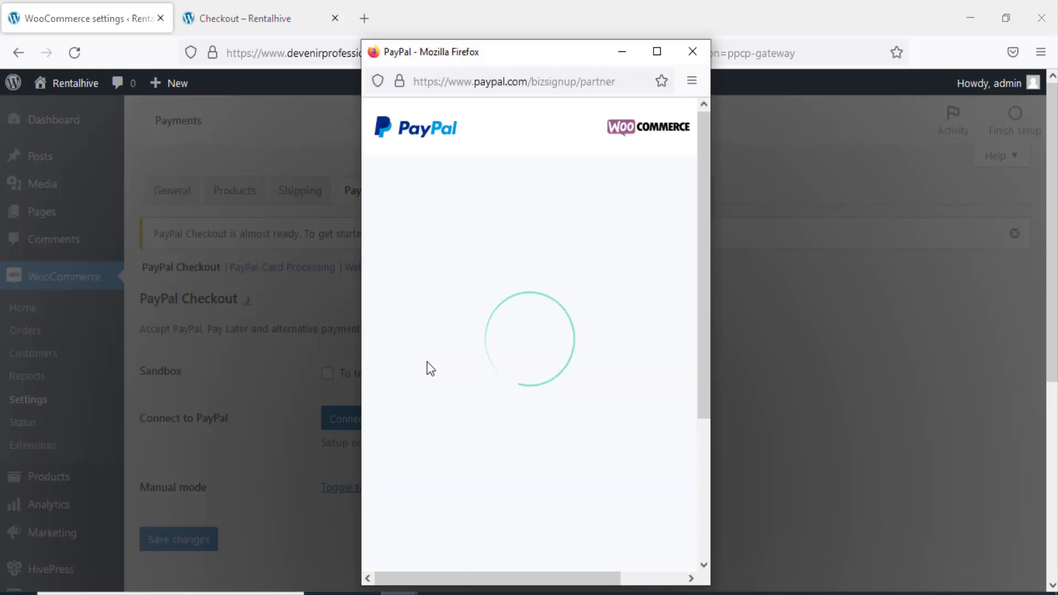
drag(708, 232, 706, 325)
click(550, 320)
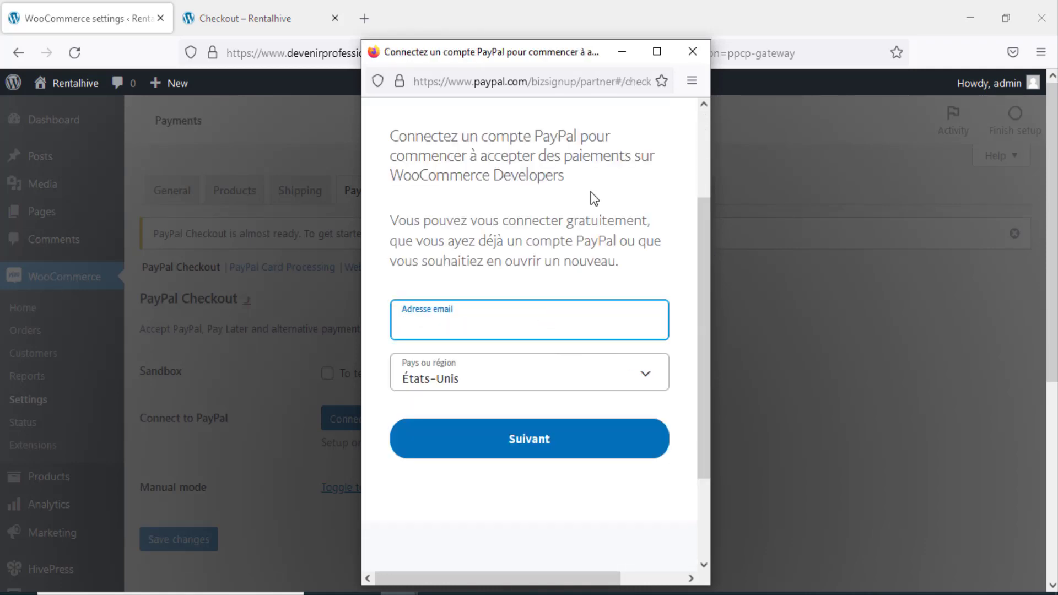
click(693, 52)
scroll(322, 430, down, 3)
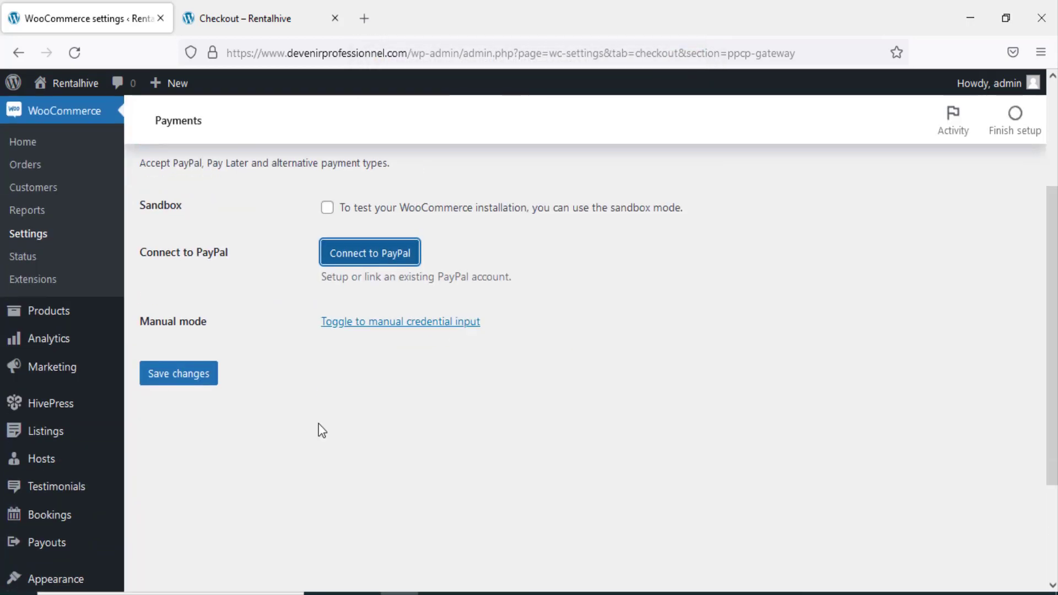
scroll(257, 421, up, 3)
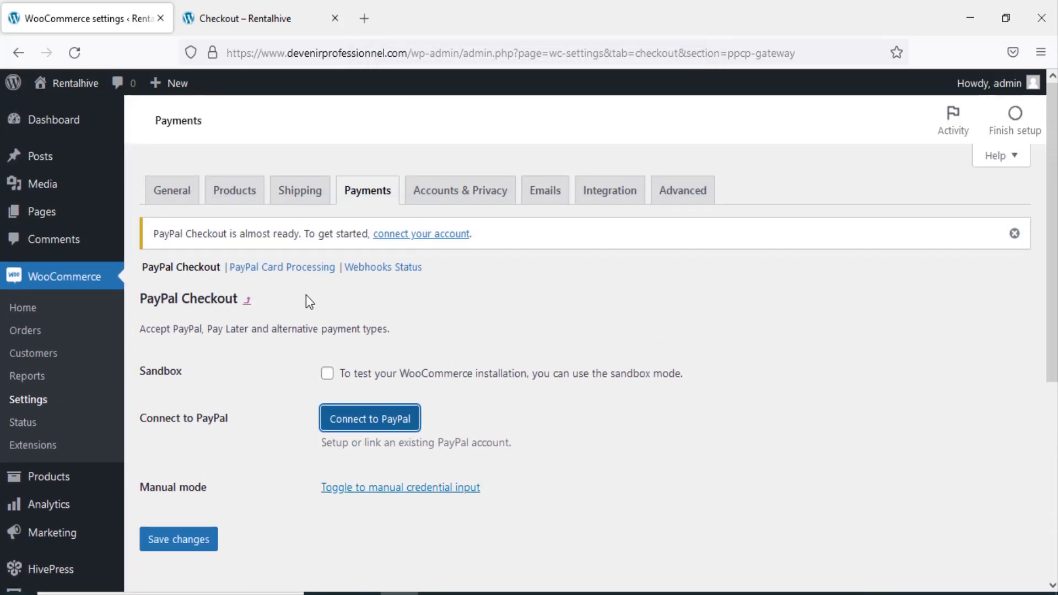
- Return to the payment methods list and review the PayPal and PayPal Card Processing entries
click(371, 200)
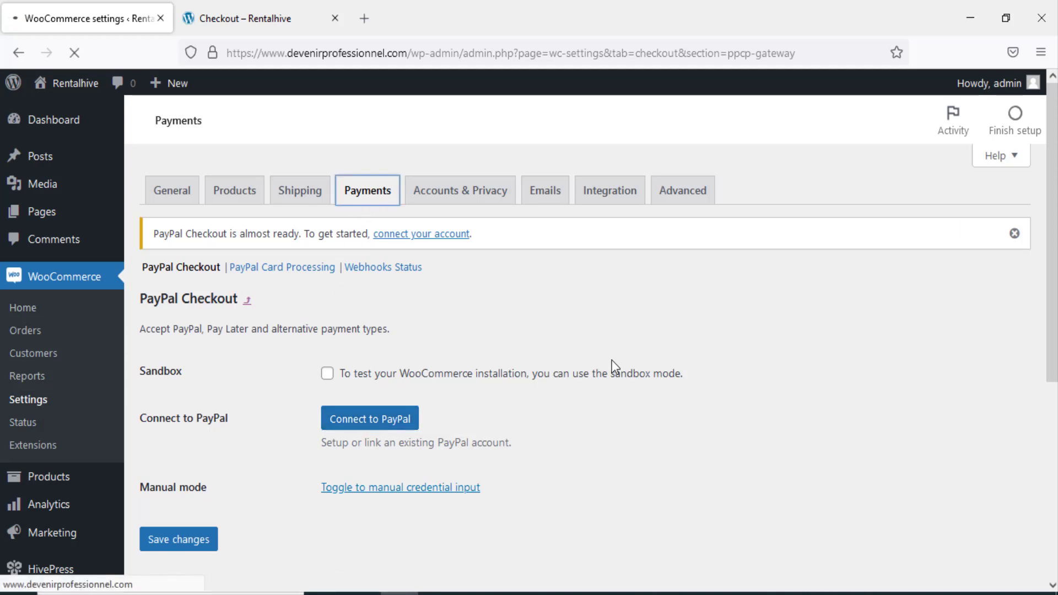
scroll(670, 342, down, 5)
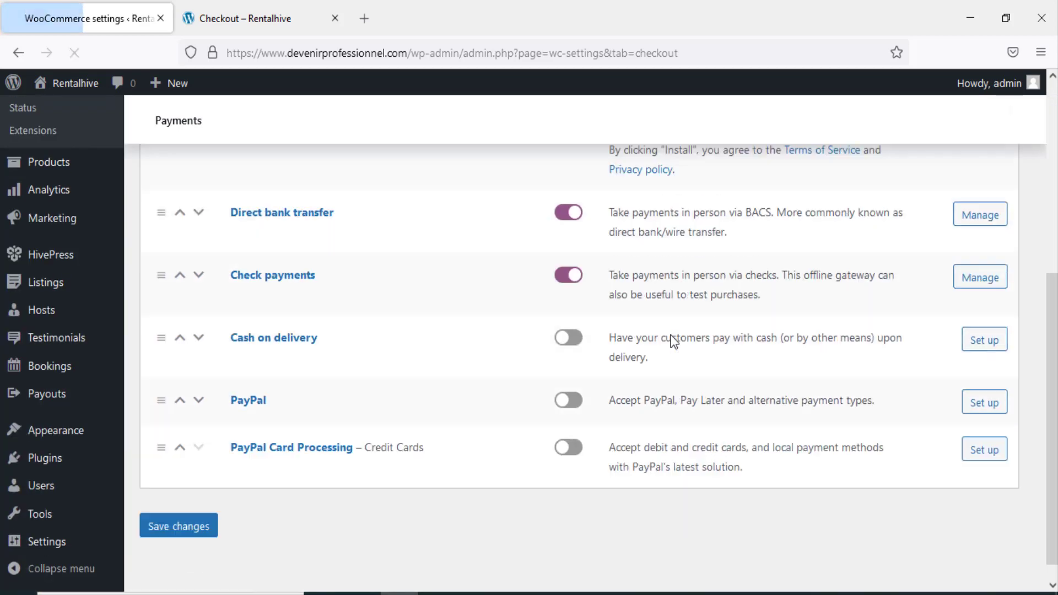
scroll(657, 345, up, 2)
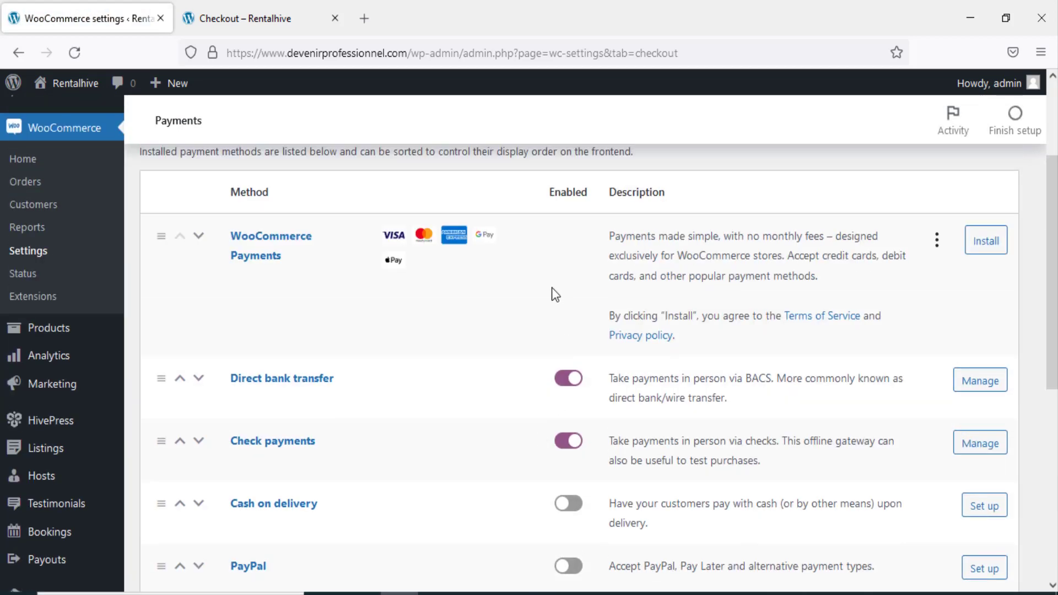
scroll(560, 337, down, 3)
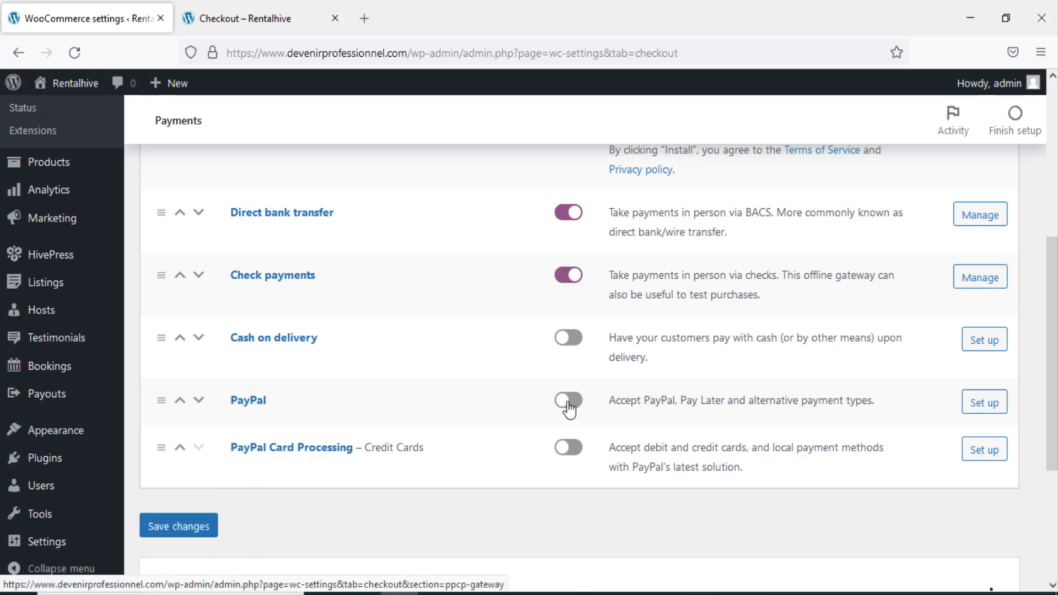
- Switch to the checkout page and examine the order total for the Secluded cozy house booking
click(254, 18)
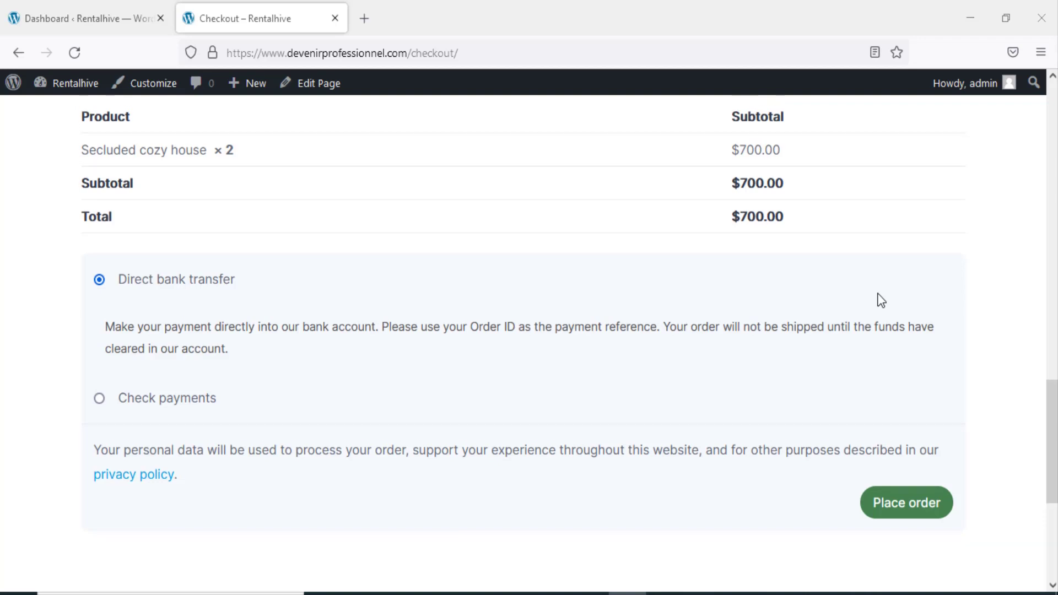
scroll(881, 300, up, 2)
scroll(882, 300, down, 2)
scroll(881, 301, up, 1)
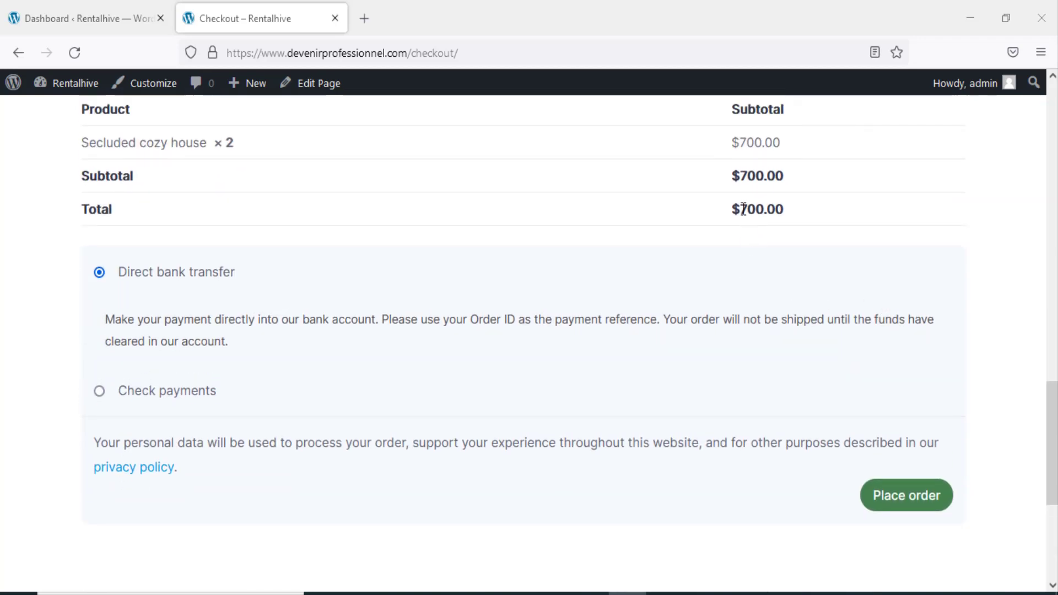
mouse_move(731, 209)
mouse_down()
mouse_move(803, 217)
mouse_move(729, 219)
mouse_up()
click(759, 278)
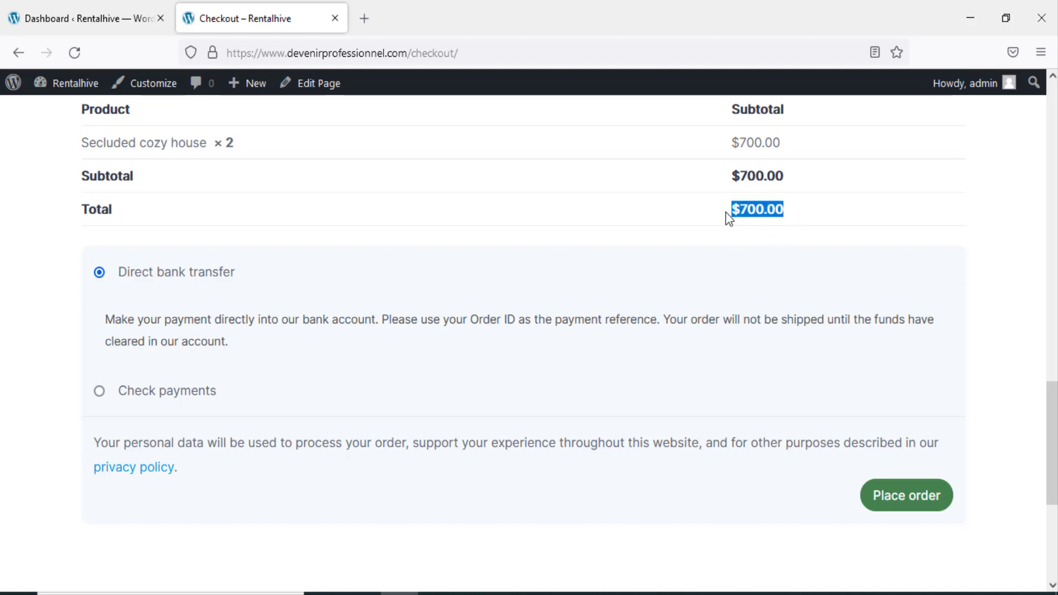
click(745, 240)
double_click(746, 213)
click(797, 227)
drag(782, 209, 741, 210)
- Go back to the site admin, open the Payouts list, and check it for existing payouts
click(81, 7)
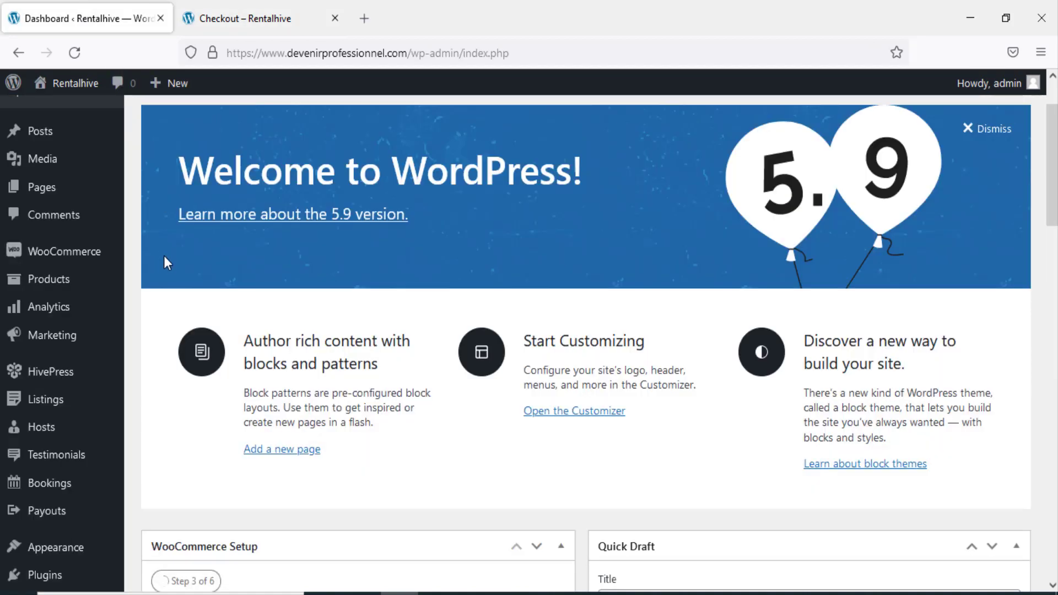
scroll(163, 261, down, 2)
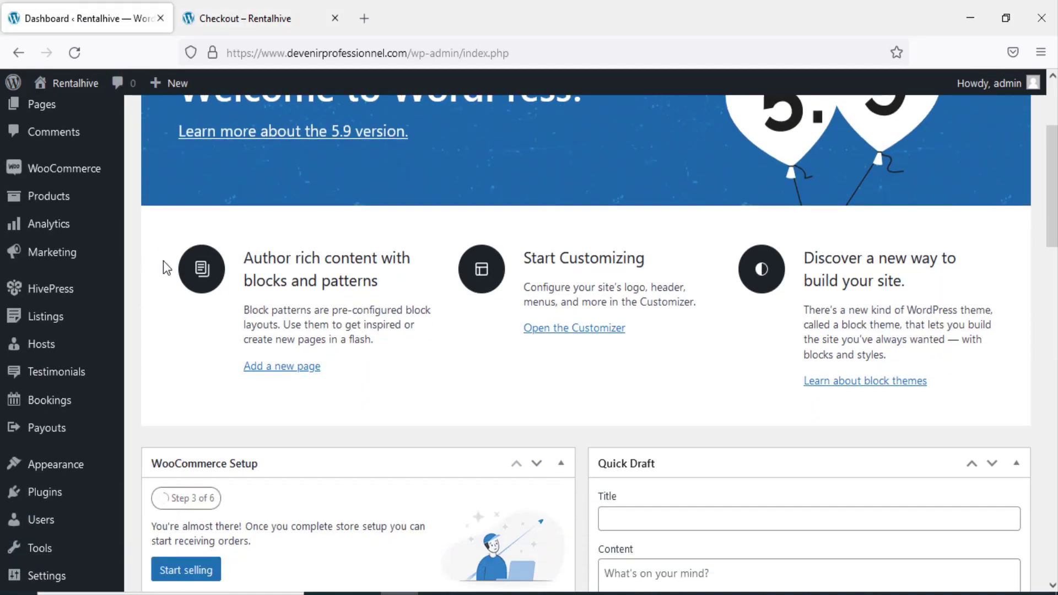
scroll(94, 396, down, 2)
mouse_move(51, 395)
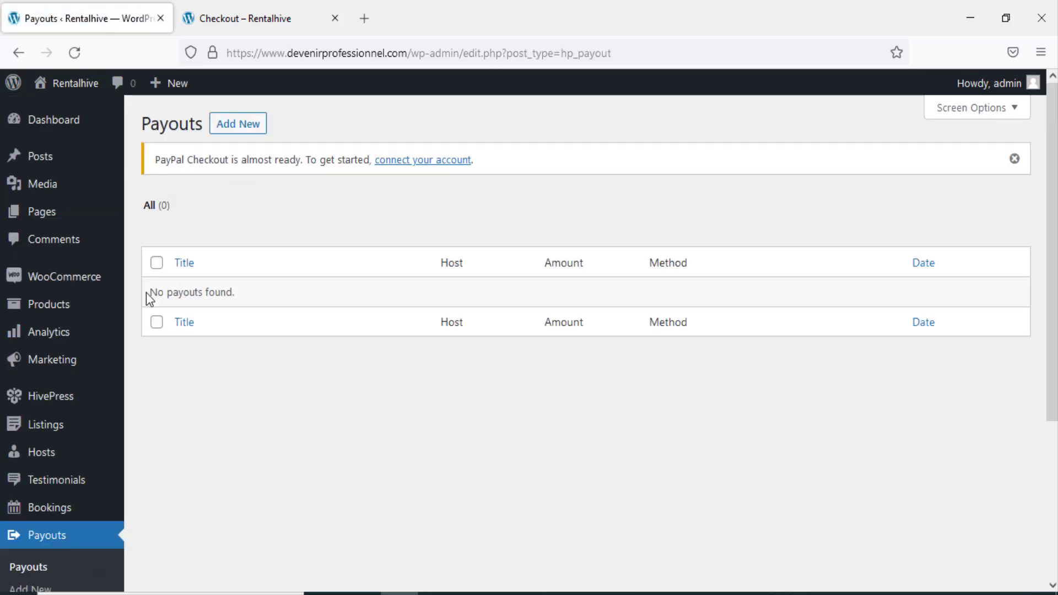
drag(149, 298, 250, 299)
click(308, 299)
scroll(285, 289, down, 5)
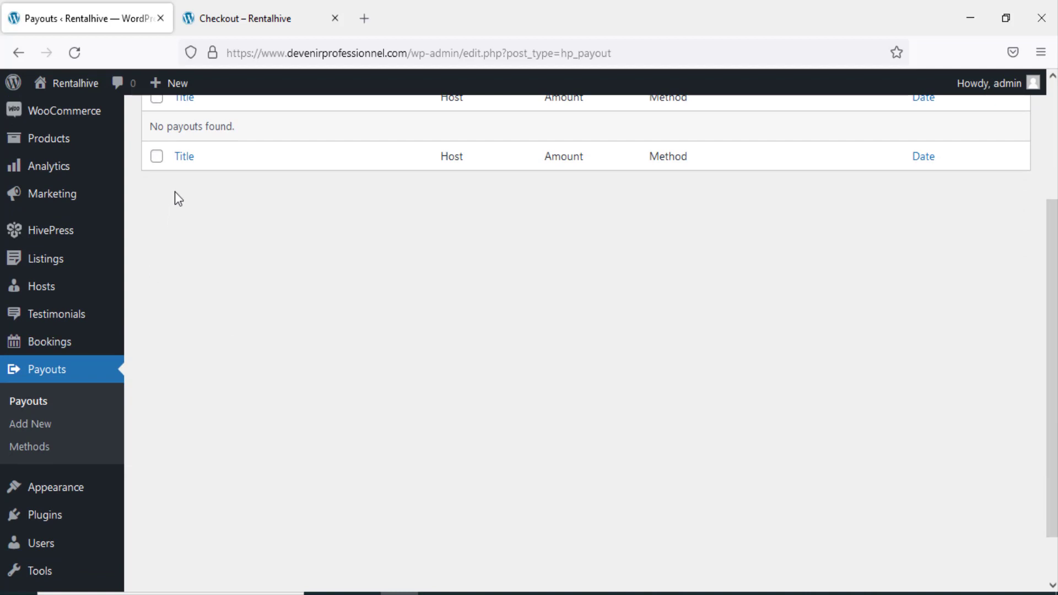
scroll(177, 197, up, 3)
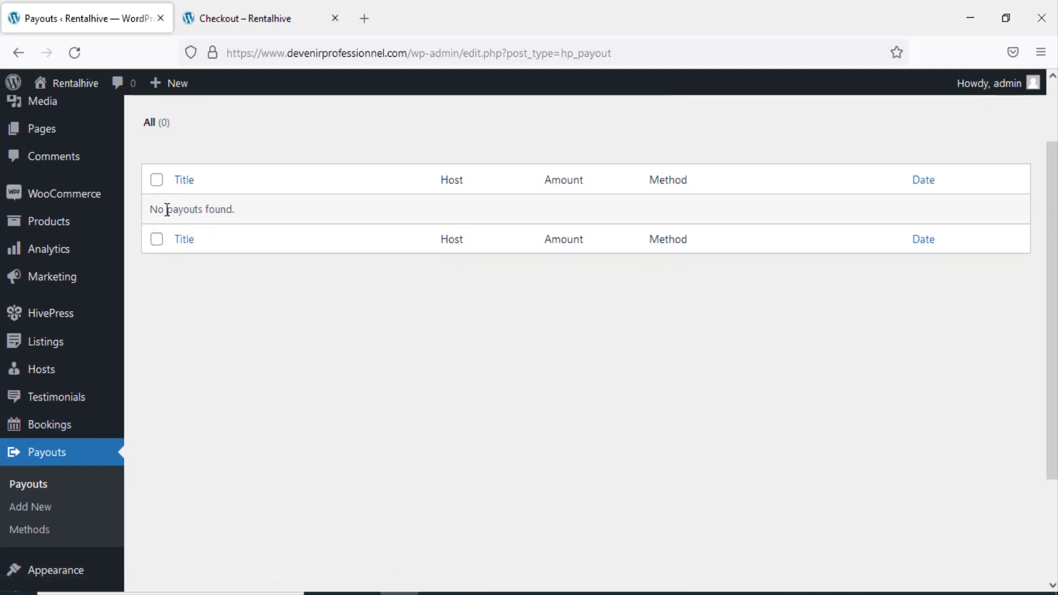
drag(149, 209, 232, 209)
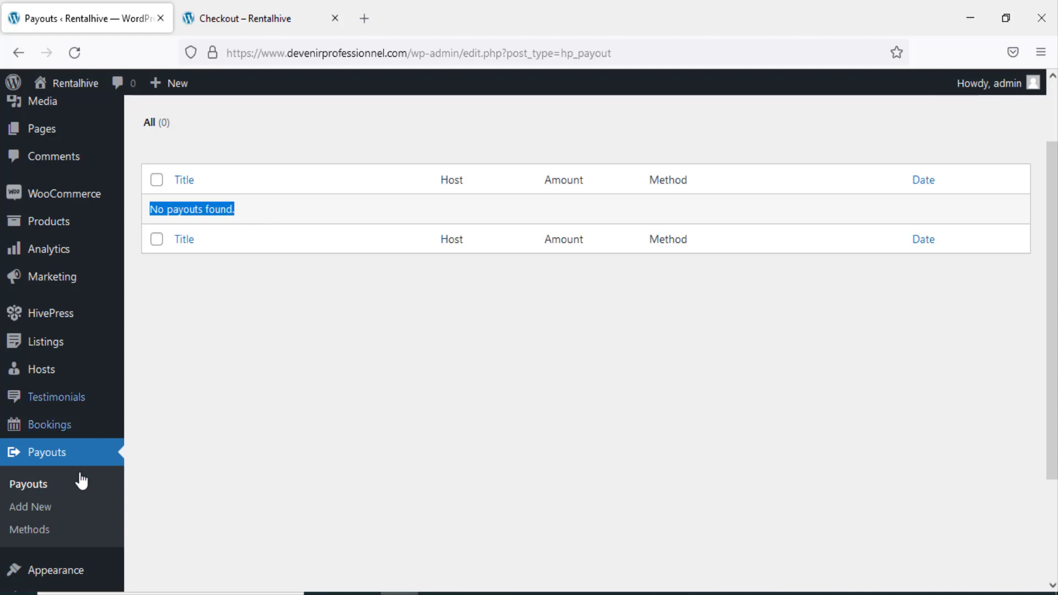
- Open the payout methods page and enter Paypal as the new method's name
click(38, 531)
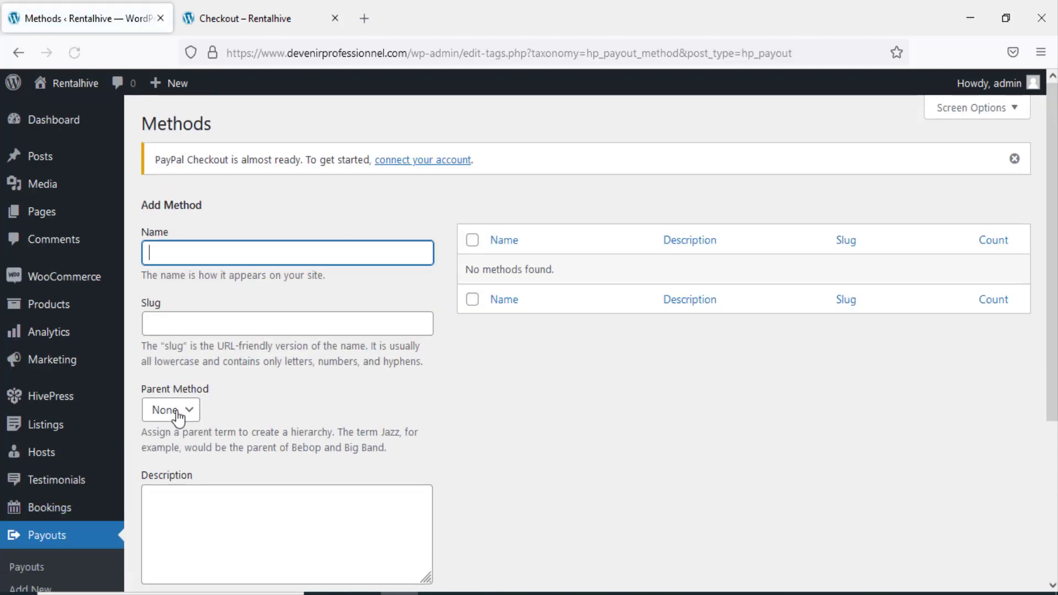
click(202, 248)
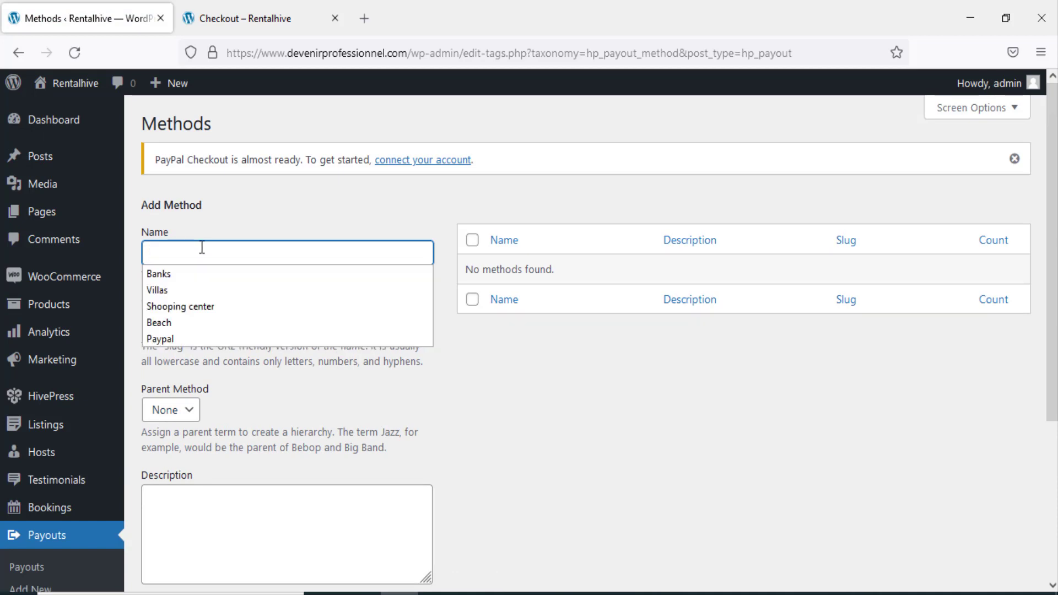
click(188, 340)
- Set the Paypal payout method's minimum amount to 20 and add the method
scroll(215, 311, down, 2)
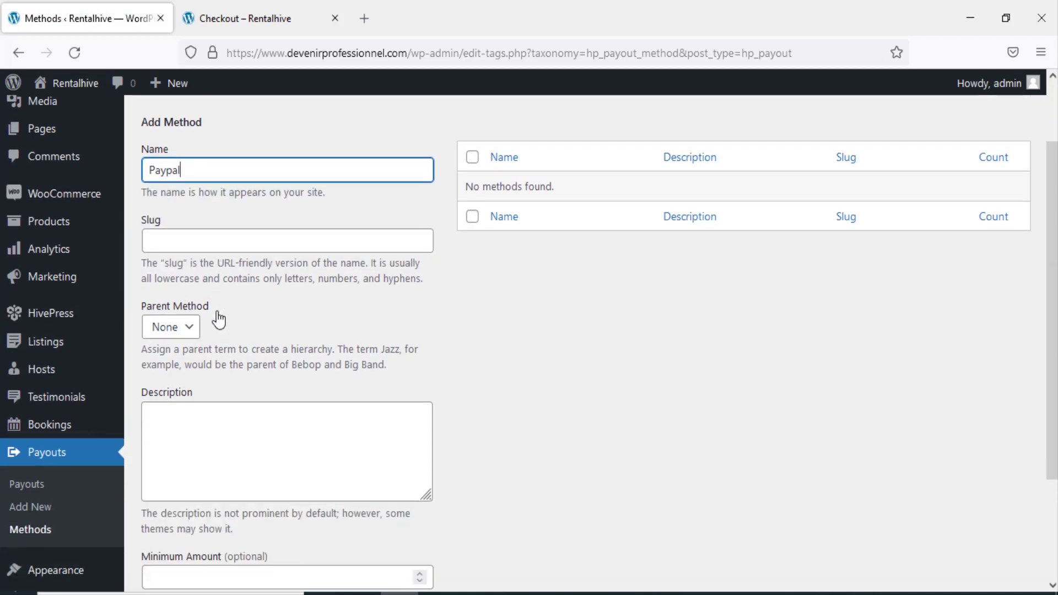
scroll(220, 325, down, 3)
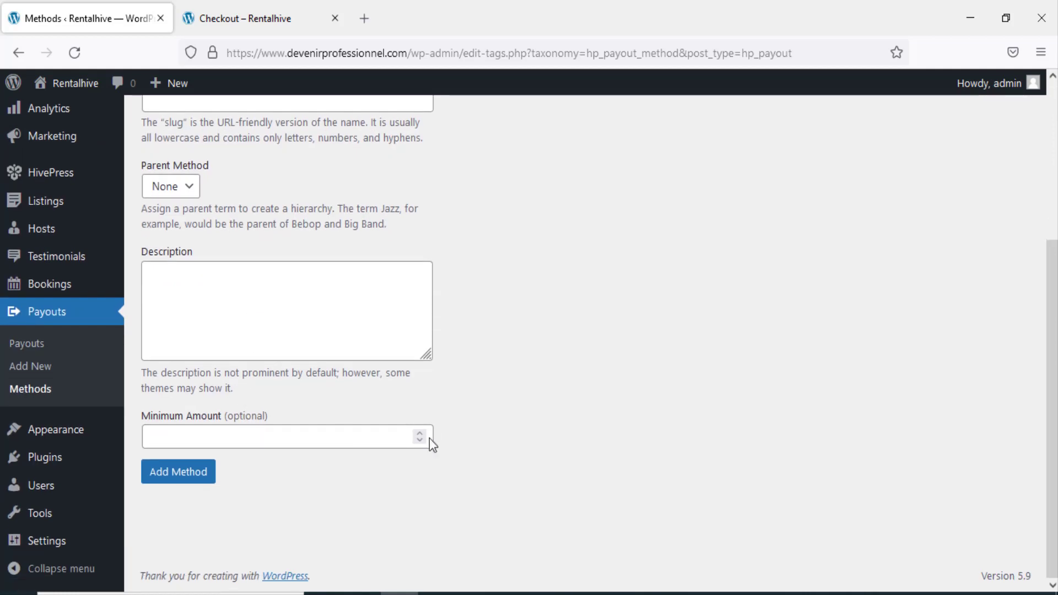
click(342, 440)
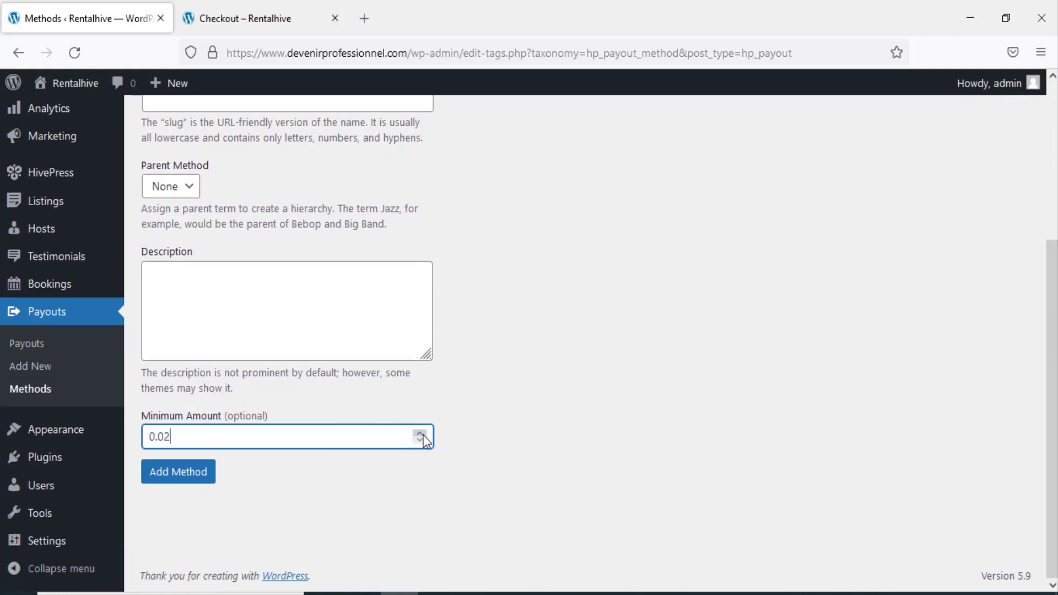
double_click(219, 440)
mouse_move(91, 429)
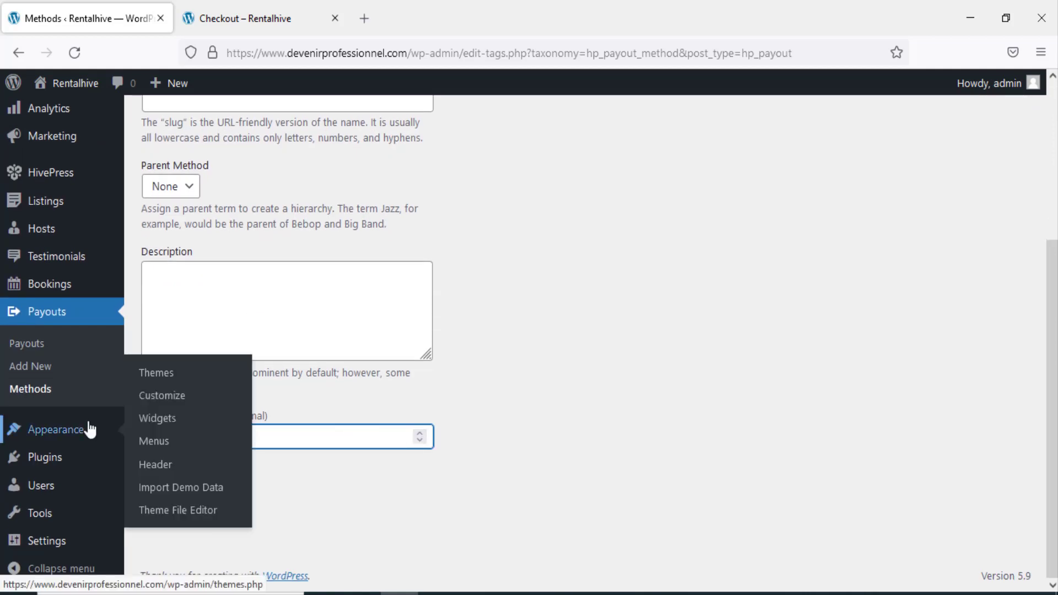
click(382, 395)
drag(251, 434, 70, 433)
text(20)
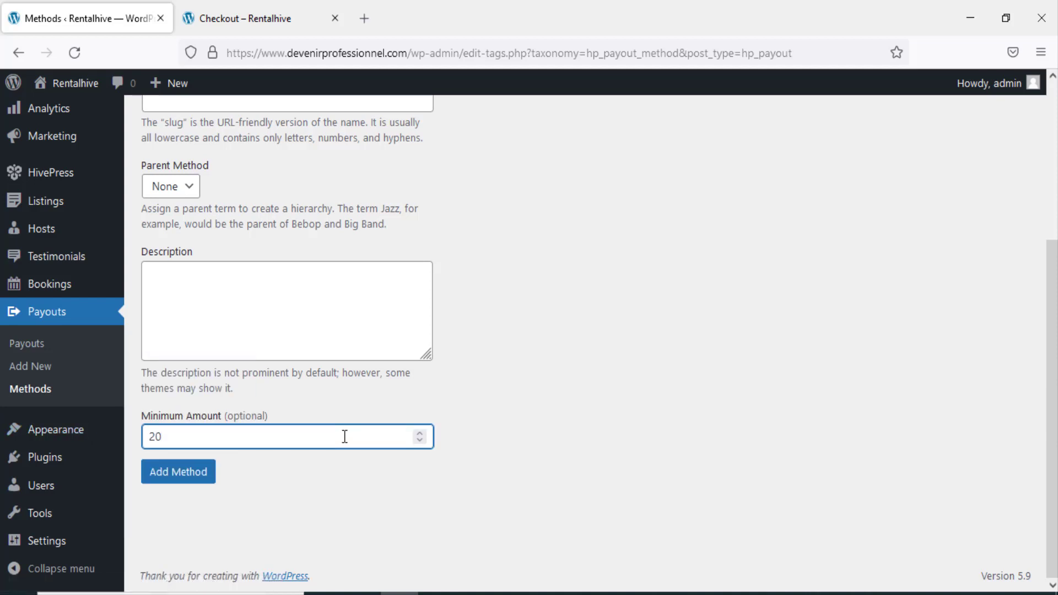
click(204, 477)
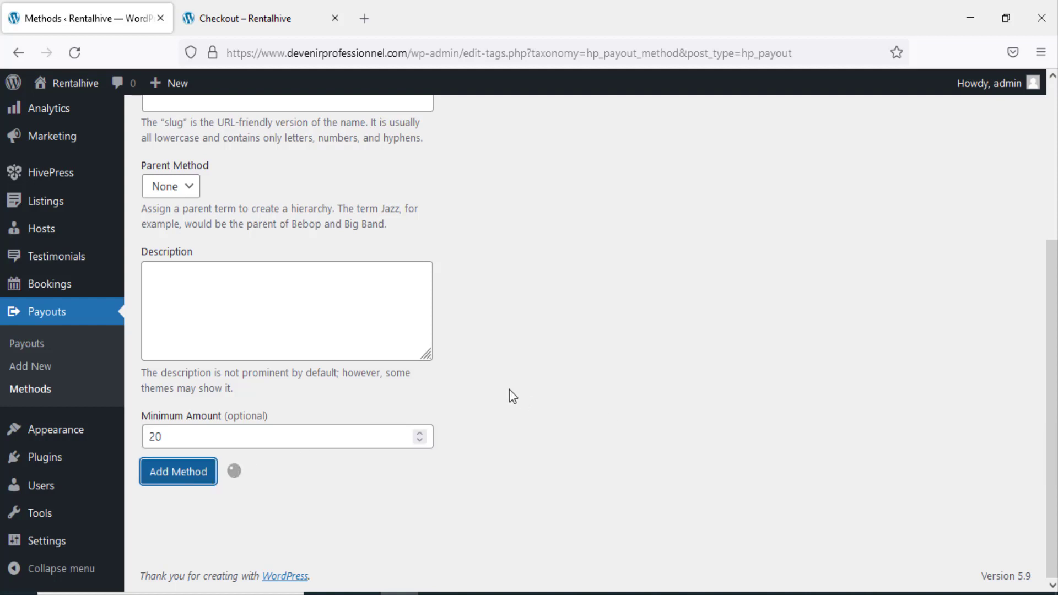
- Enter Bank Transfer as the name of a second payout method
scroll(403, 314, up, 3)
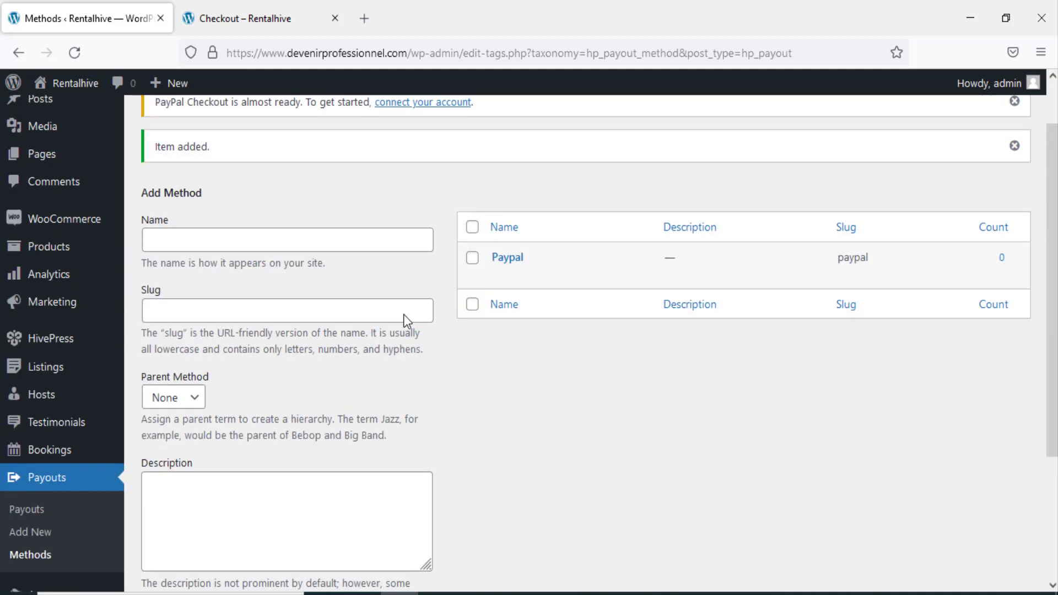
click(278, 242)
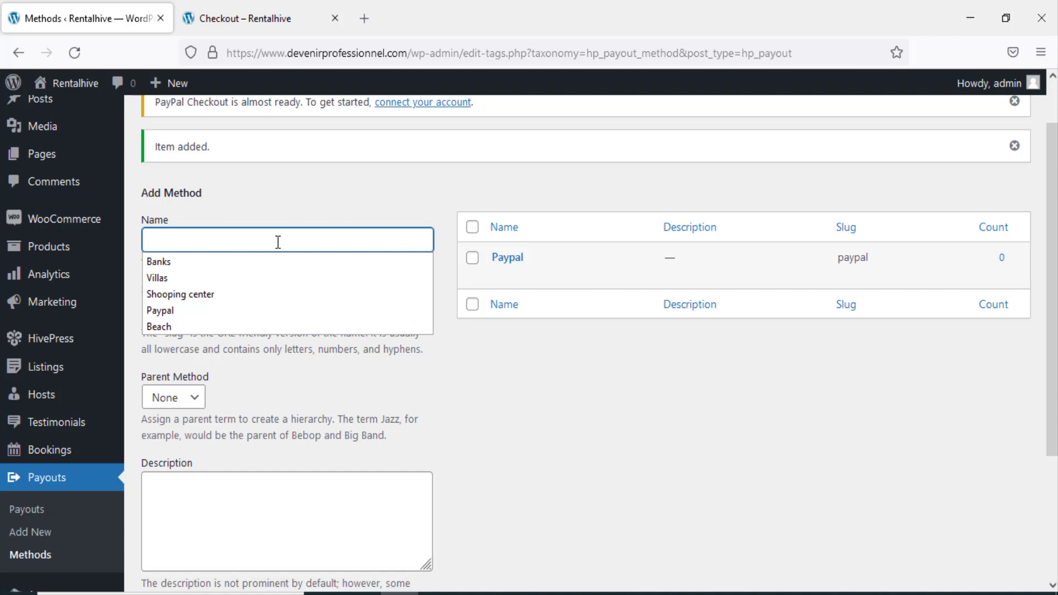
text(Ba)
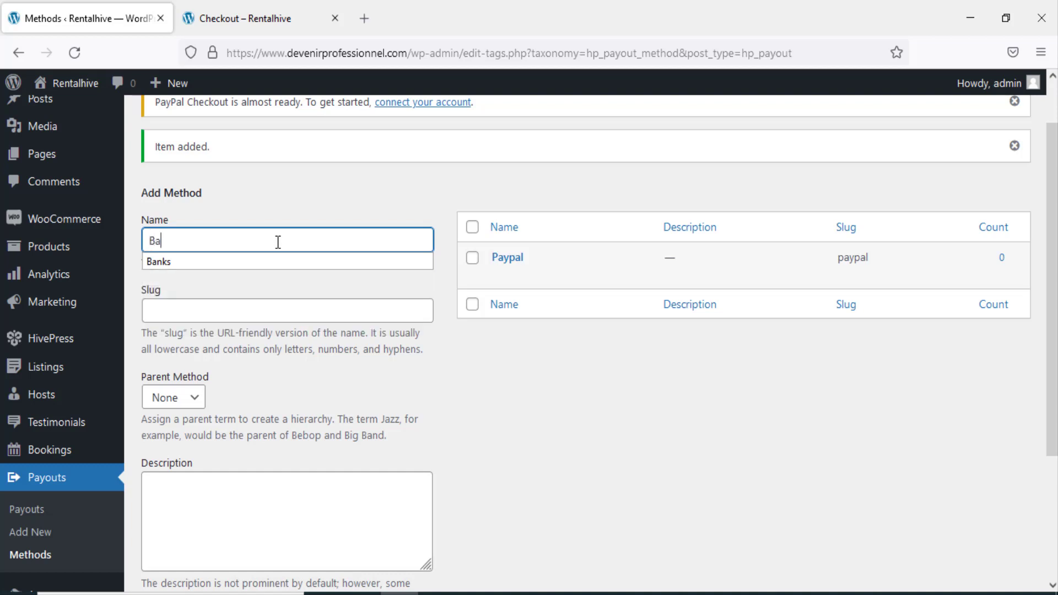
text(nk Transfer)
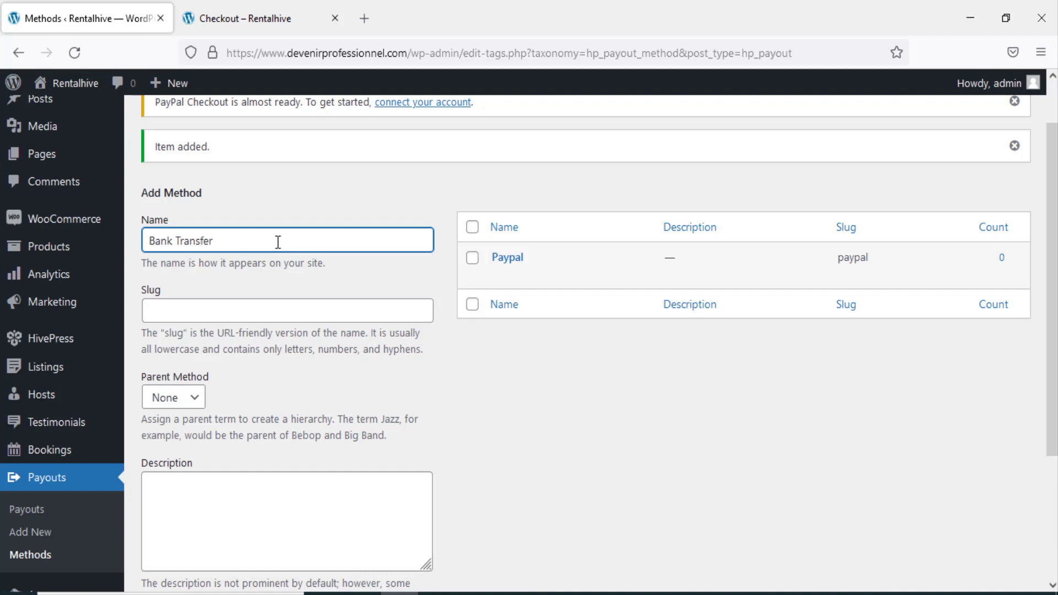
- Set the Bank Transfer payout method's minimum amount to 100, add it, and review the methods list
scroll(278, 242, down, 3)
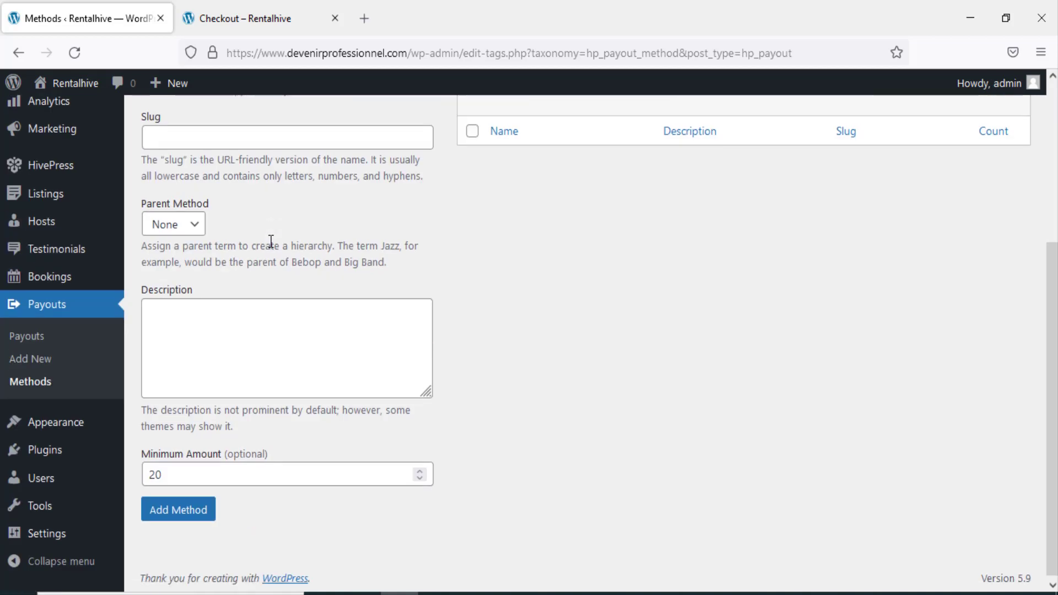
click(210, 463)
double_click(156, 470)
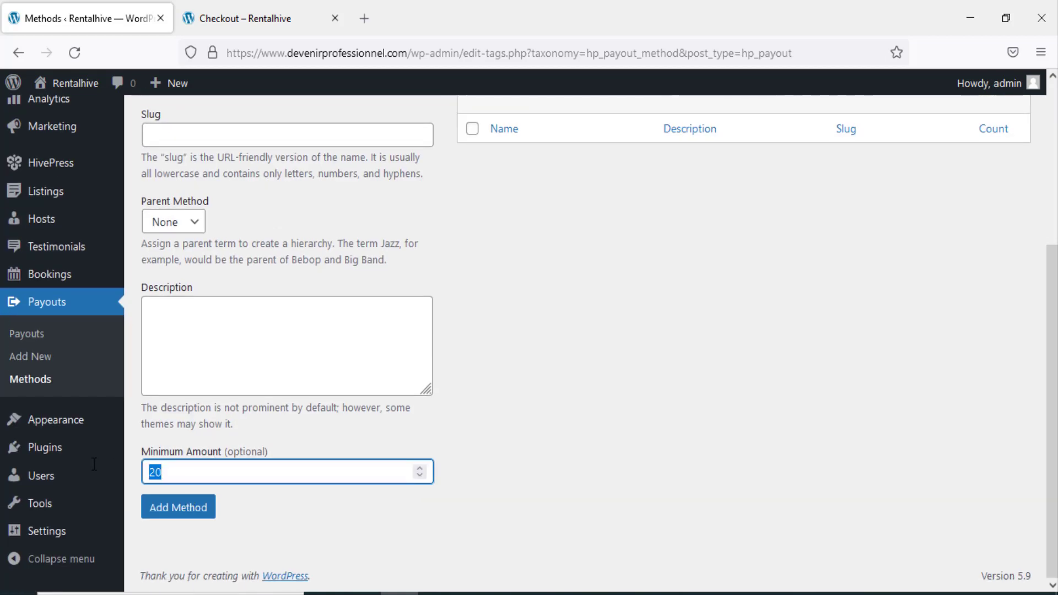
mouse_move(94, 464)
text(100)
click(183, 508)
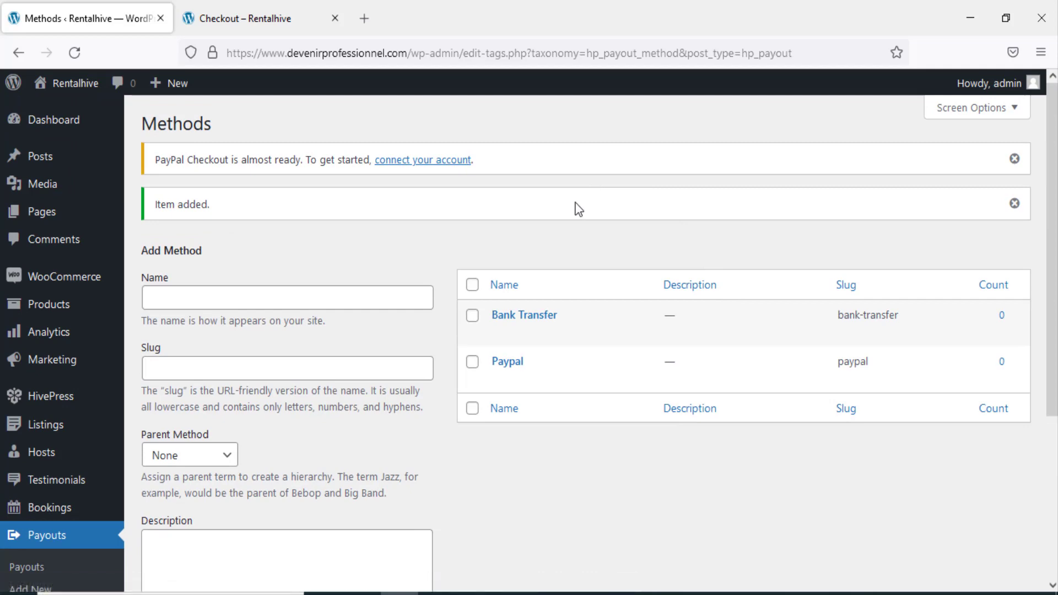
scroll(554, 273, down, 4)
scroll(554, 273, up, 3)
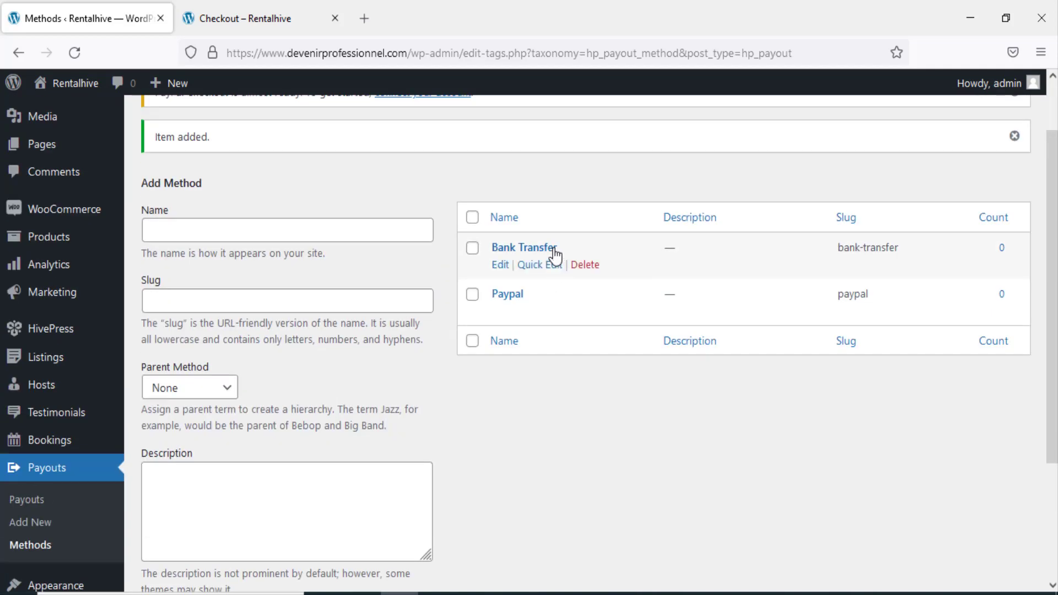
click(284, 229)
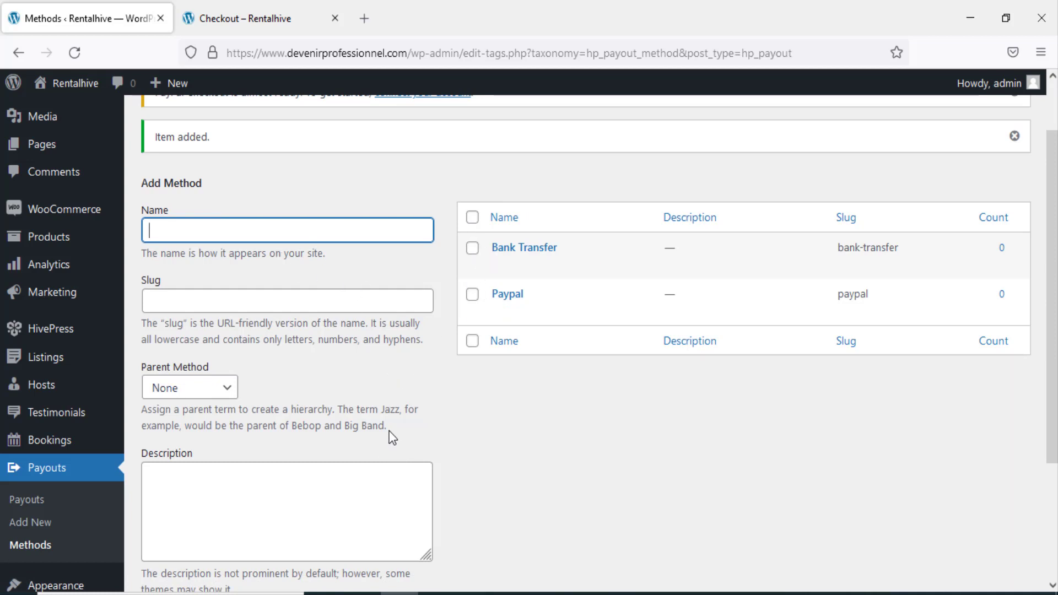
drag(388, 427, 149, 411)
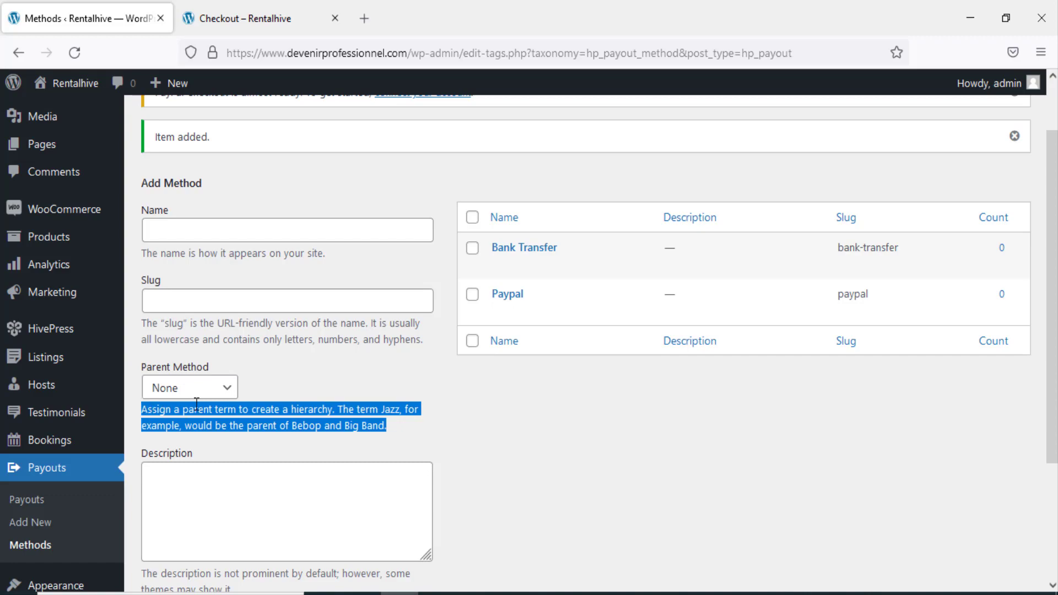
click(299, 405)
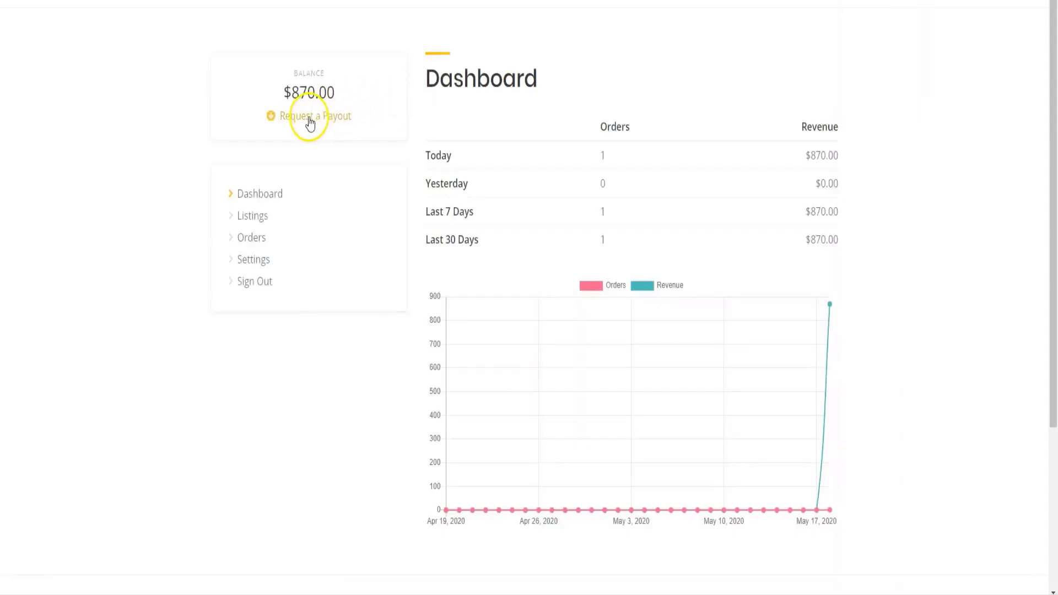
- Submit a payout request from the vendor dashboard for 123 by PayPal, with the payee's e-mail as the details
click(310, 116)
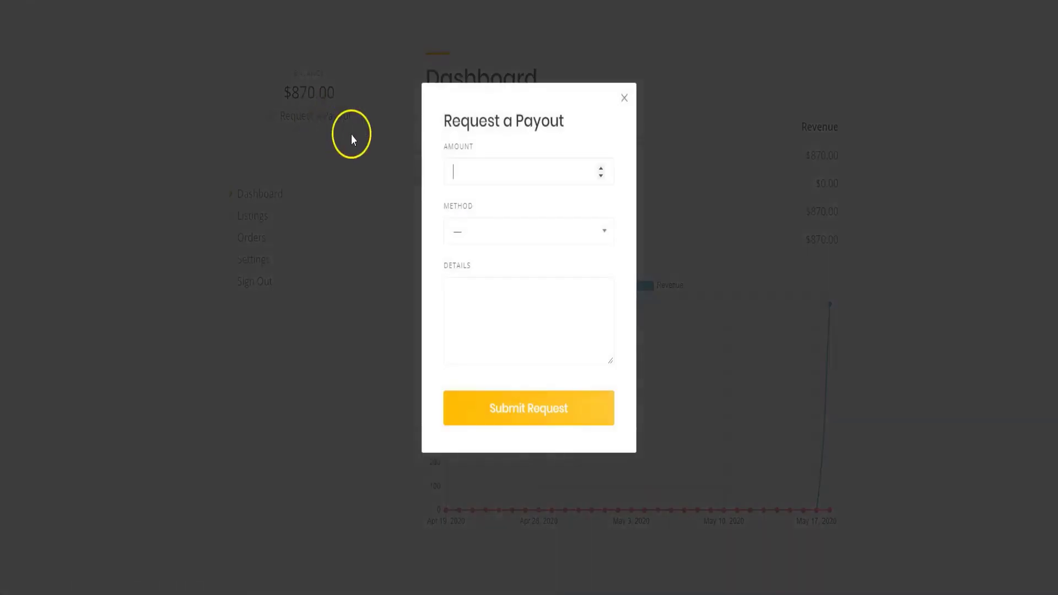
text(123)
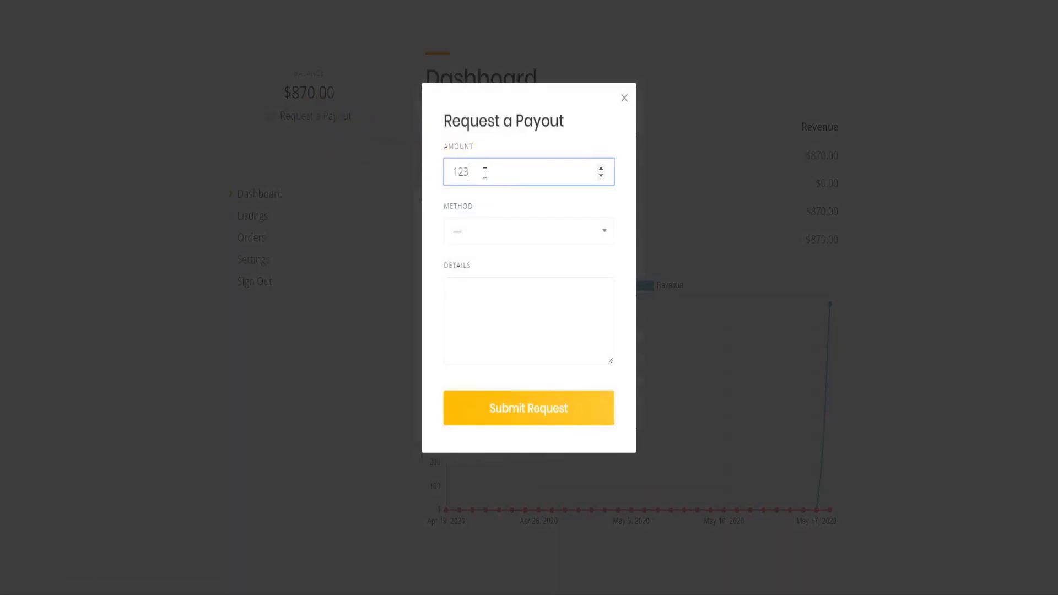
click(485, 235)
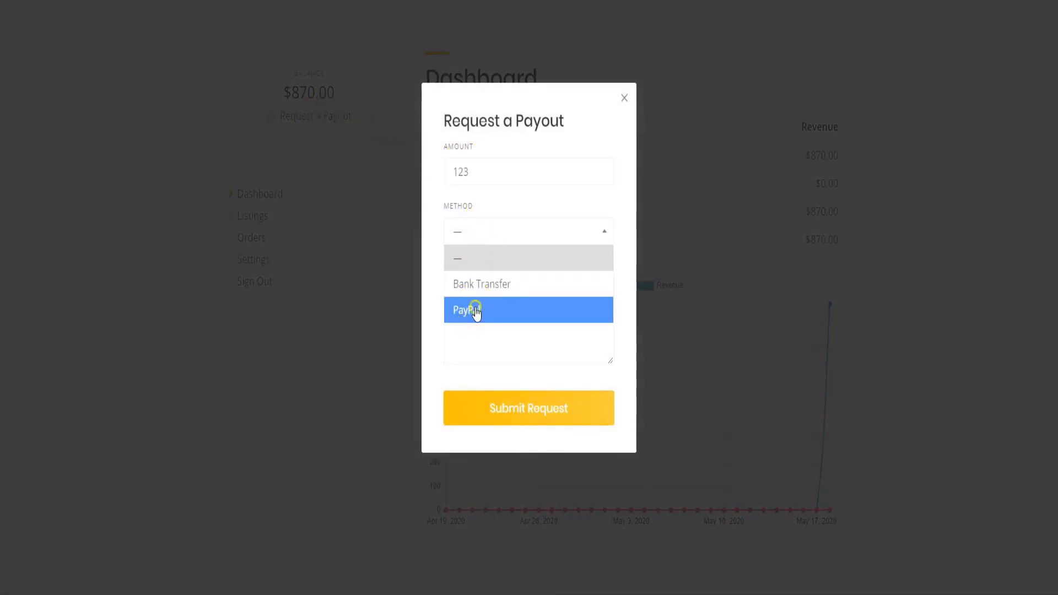
click(476, 311)
click(476, 307)
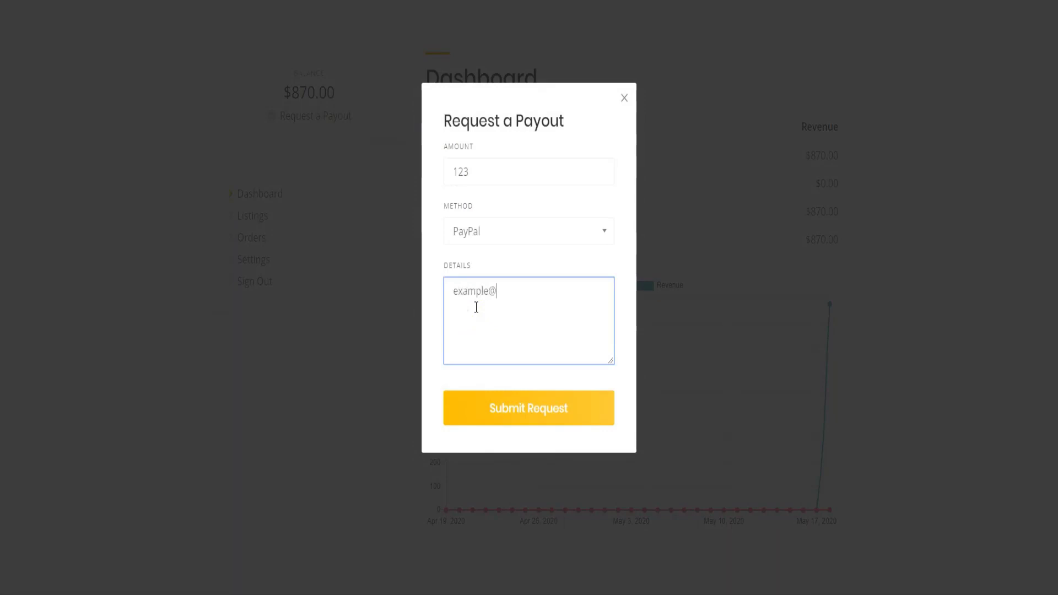
text(example@example.com)
click(527, 411)
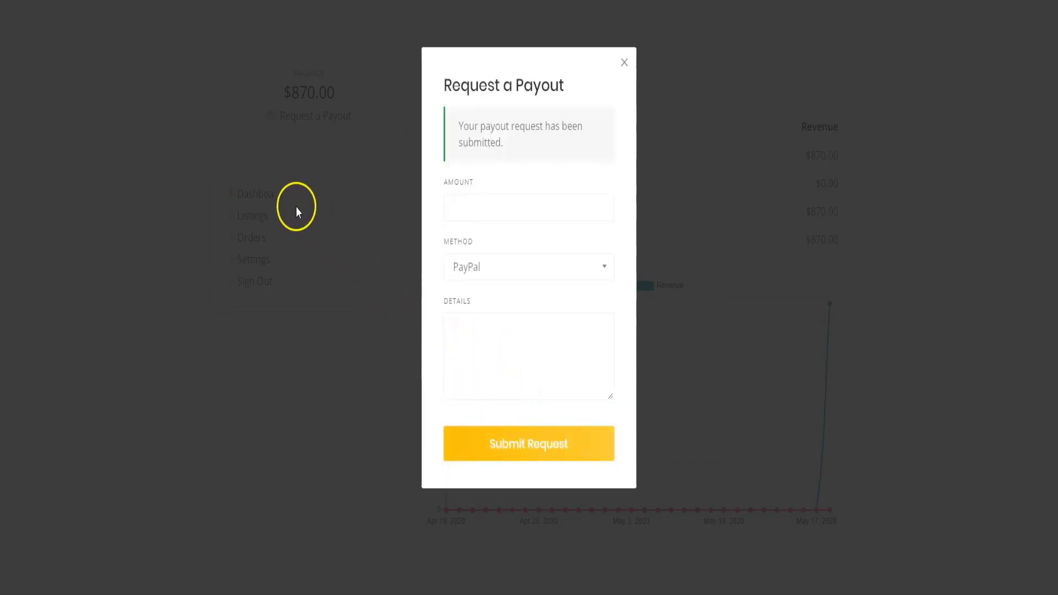
- Check the request in the vendor's payouts list, and open the pending PayPal payout for editing in the WordPress admin
click(270, 193)
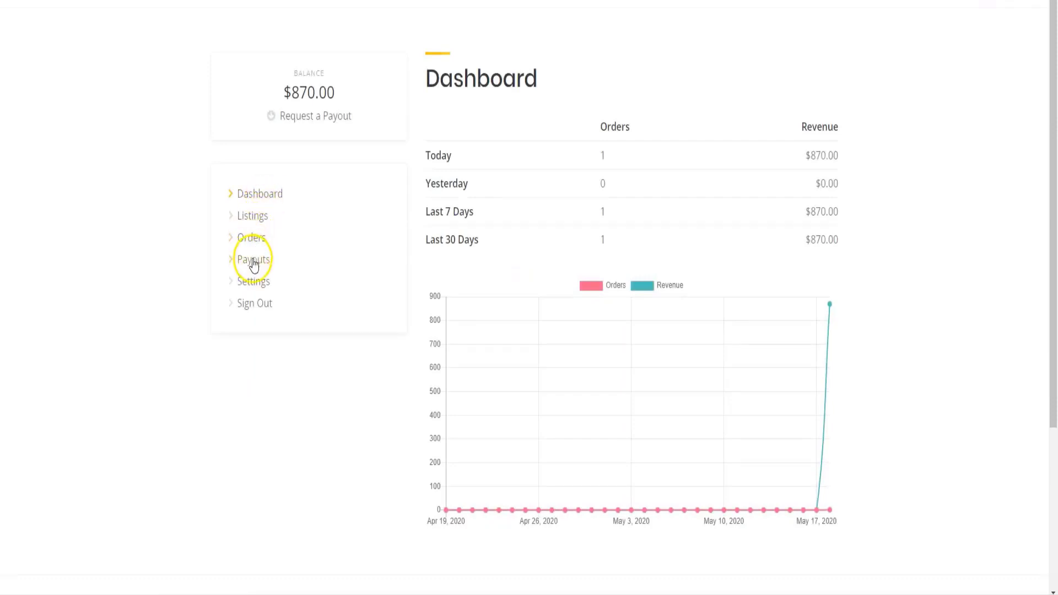
click(254, 263)
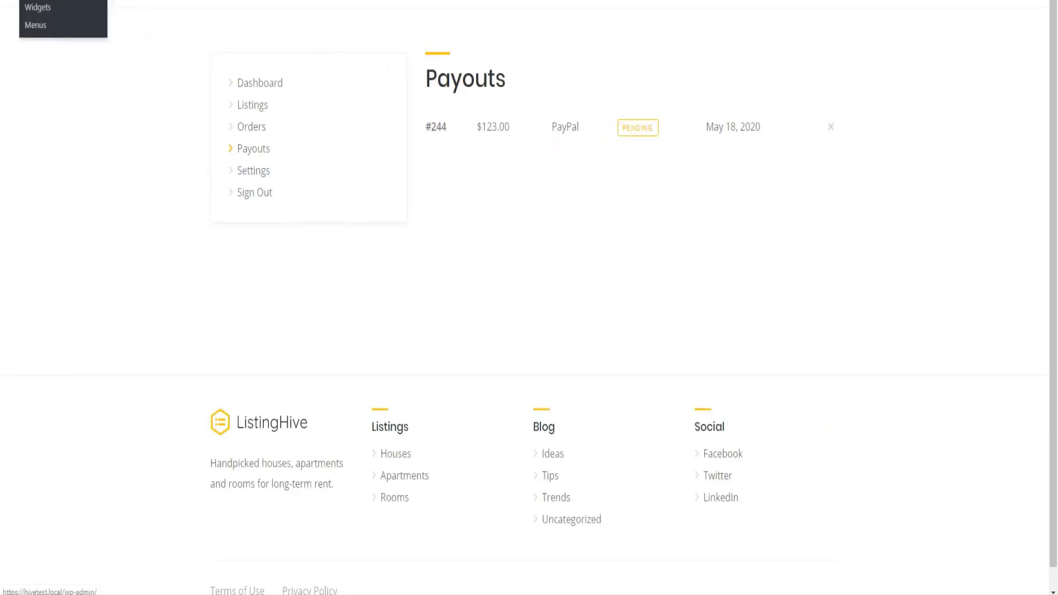
click(42, 1)
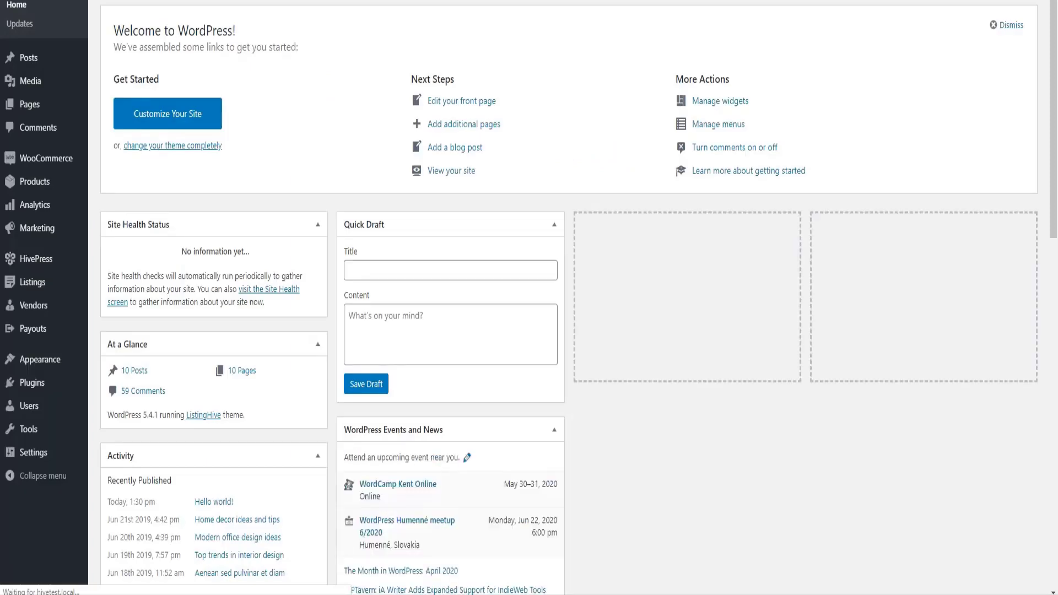
click(44, 329)
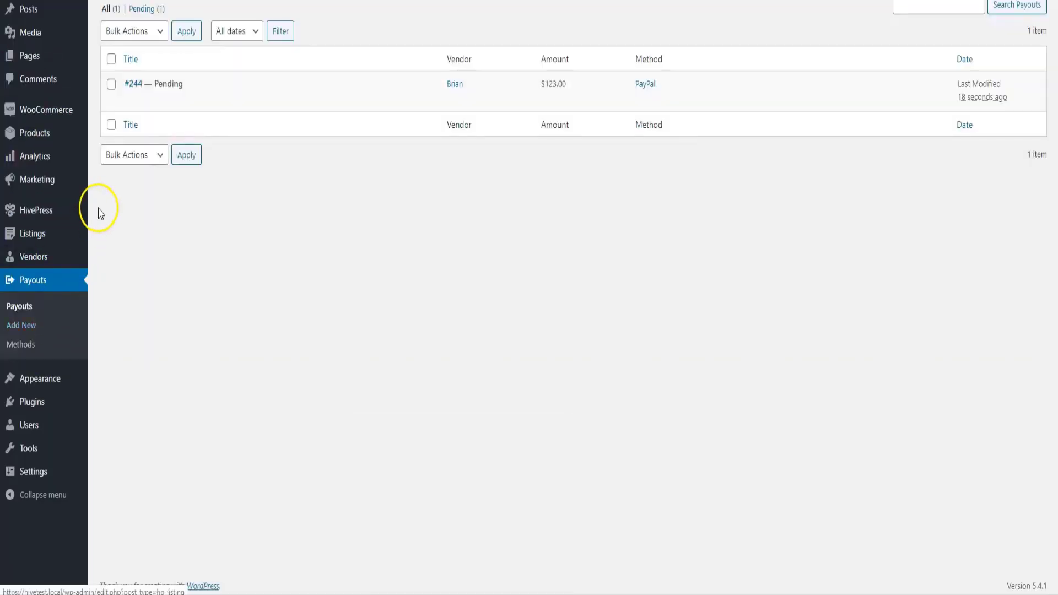
click(134, 86)
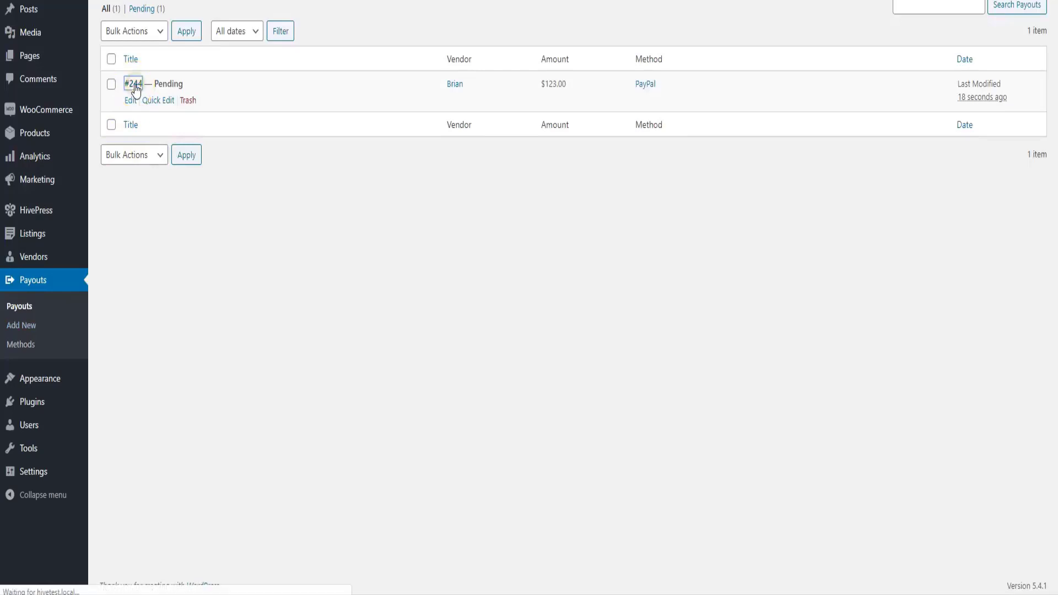
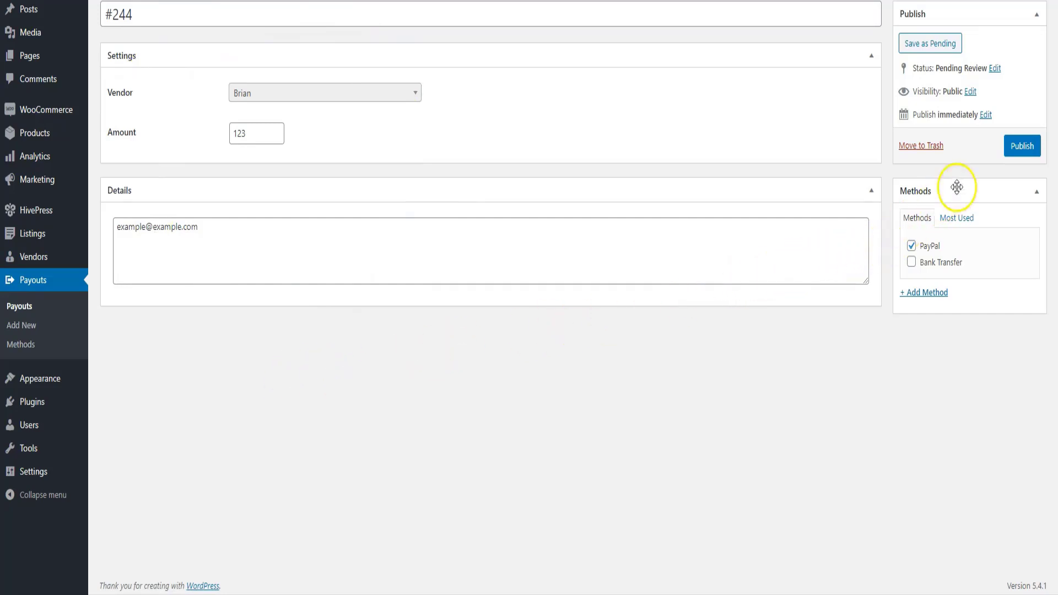
- Publish the pending payout, and return to the vendor dashboard to check the balance and payouts list
click(1023, 148)
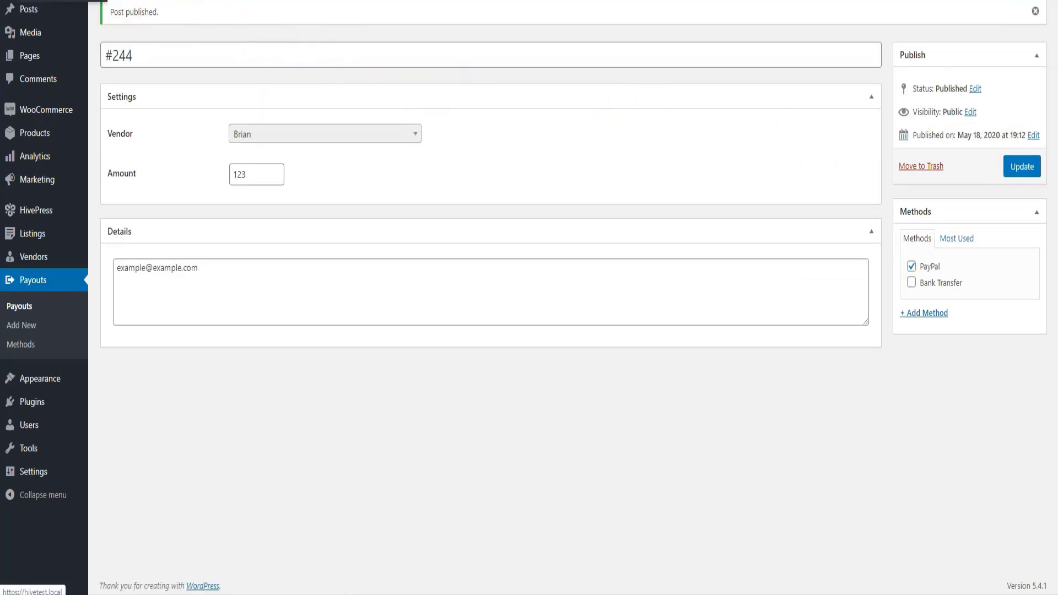
click(50, 1)
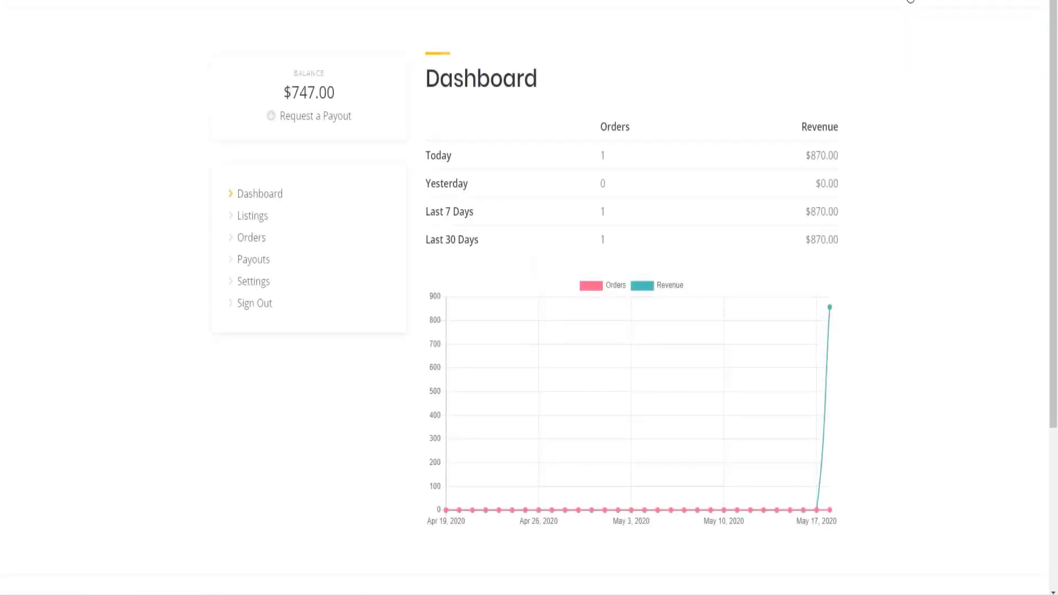
click(254, 261)
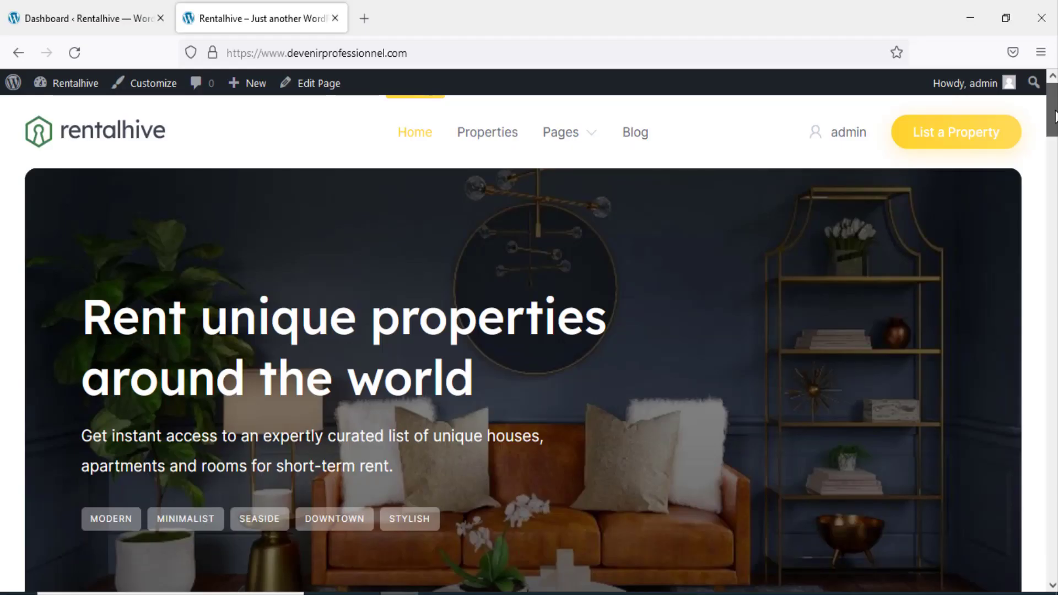
- Look over the Rentalhive homepage, from the header and hero banner to the category cards and Get started section
scroll(529, 331, down, 10)
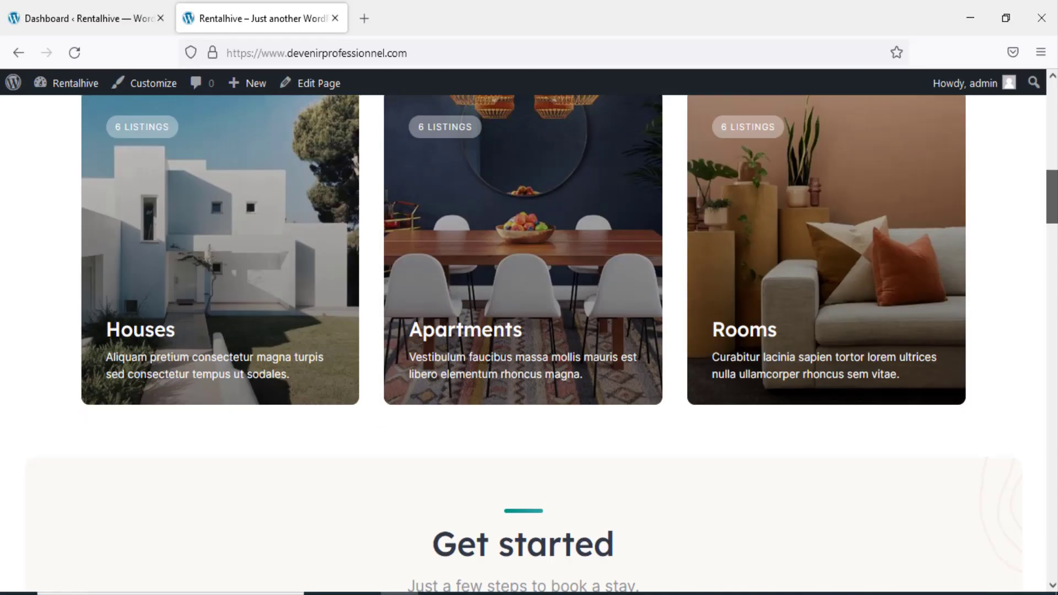
scroll(529, 331, up, 9)
scroll(988, 108, up, 2)
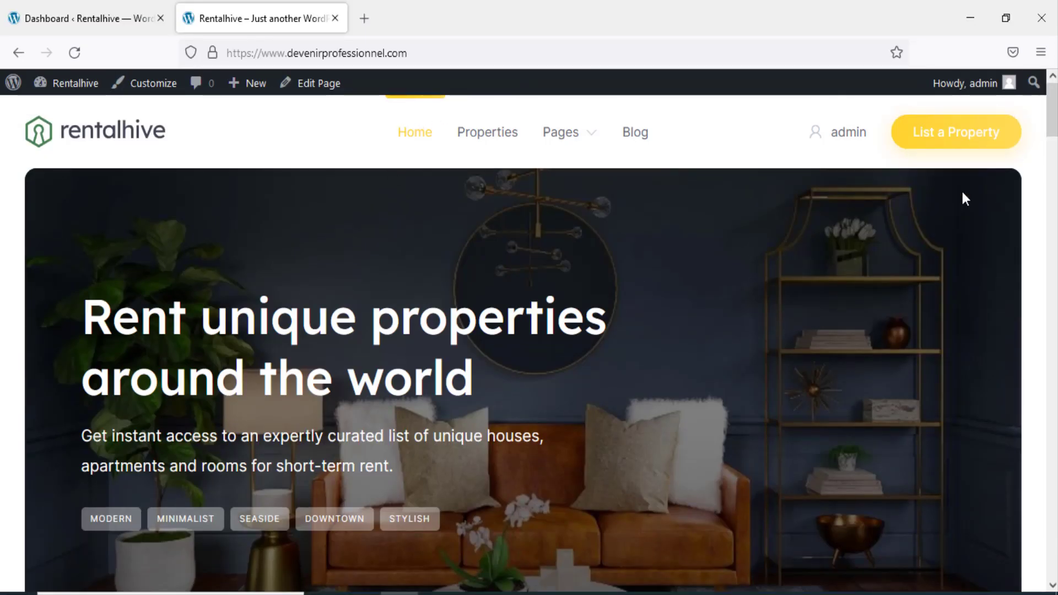
scroll(1047, 127, down, 4)
scroll(986, 145, up, 4)
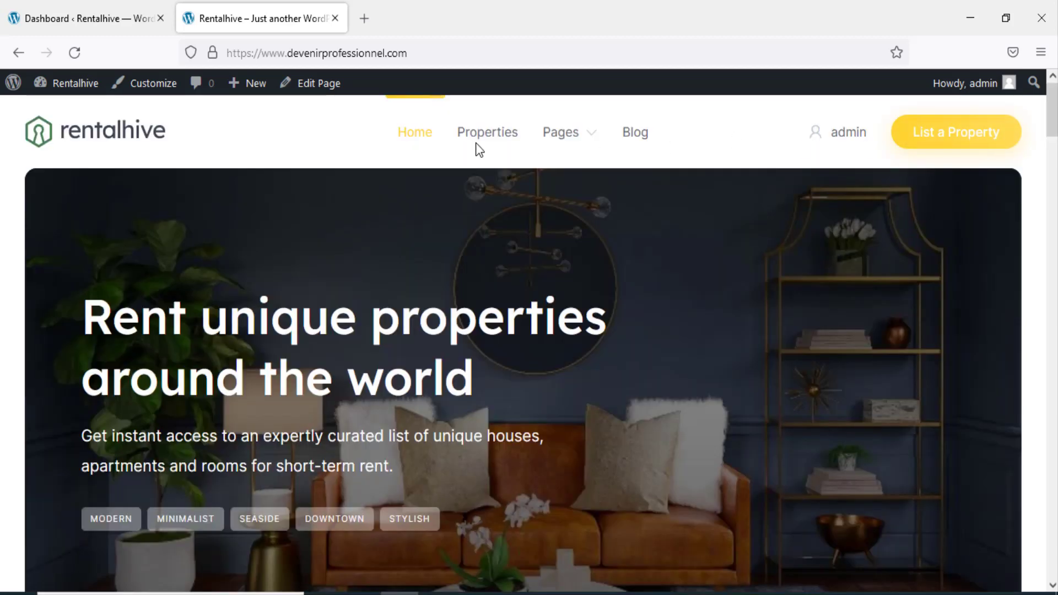
scroll(509, 282, down, 4)
scroll(571, 354, up, 4)
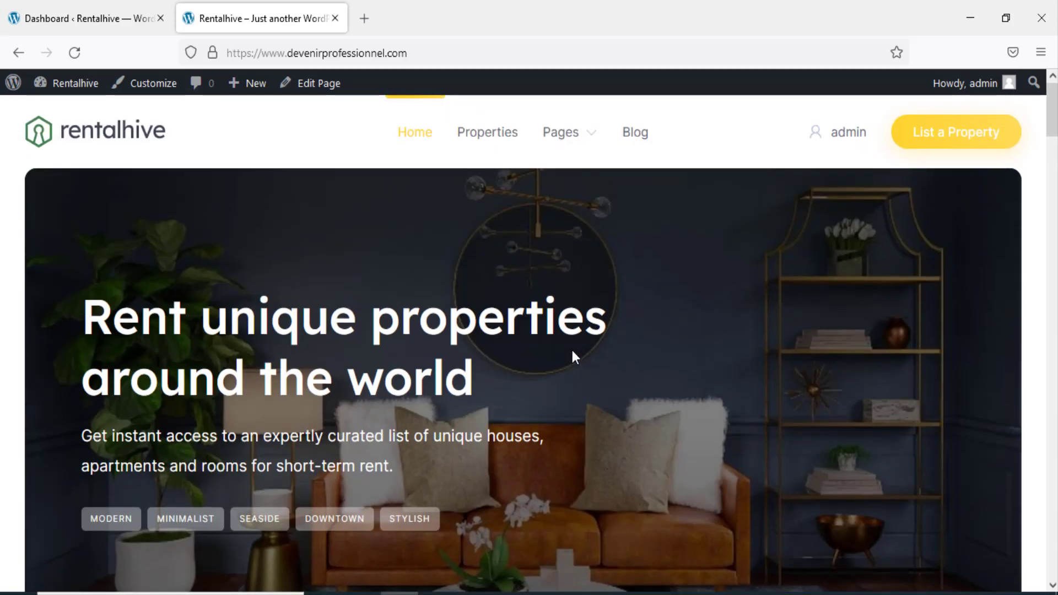
- Open the installed themes in the WordPress admin and start customizing the active RentalHive theme
click(78, 17)
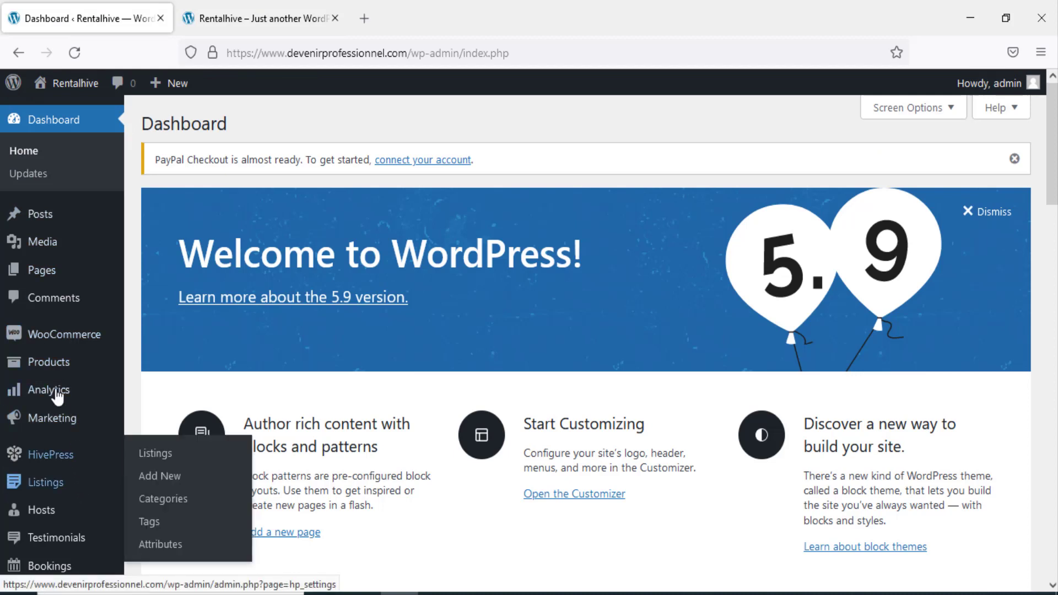
mouse_move(53, 362)
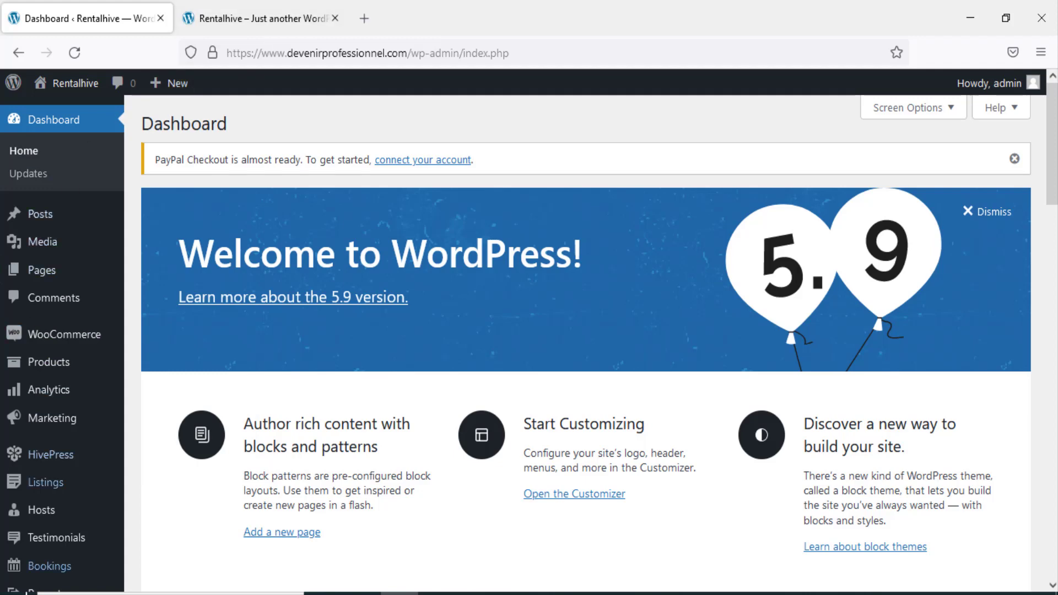
scroll(71, 485, down, 3)
mouse_move(74, 475)
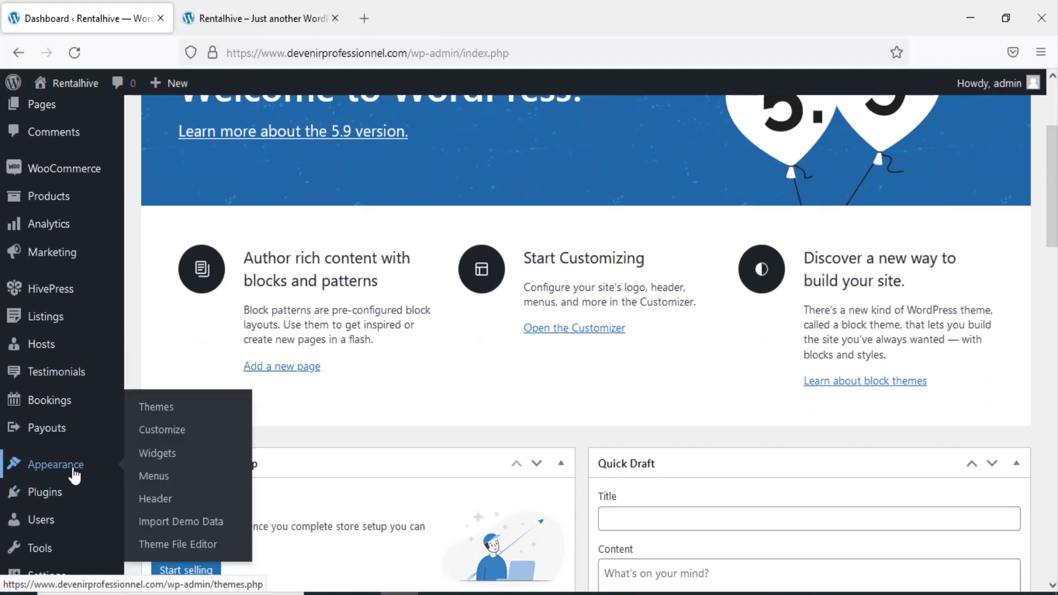
click(157, 407)
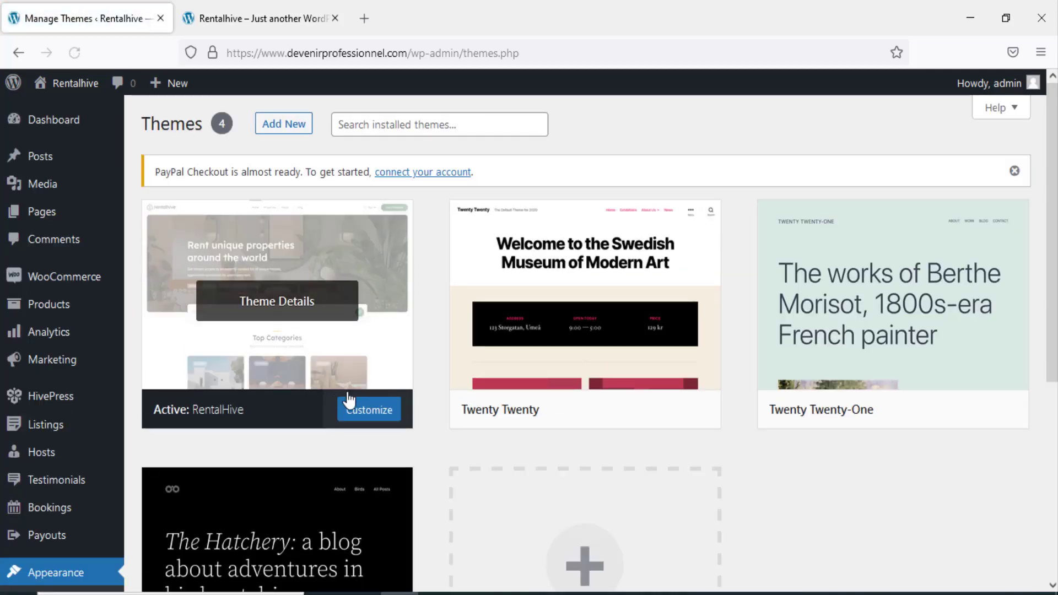
click(363, 408)
- Search the web for "color hunt palette" in a new browser tab and open the Color Hunt site
click(364, 19)
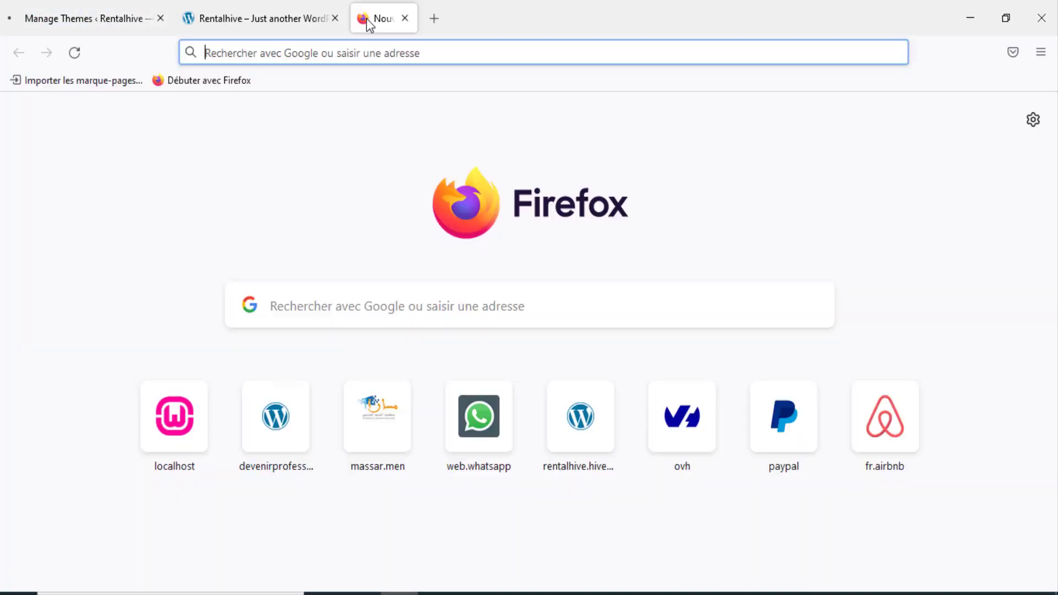
click(389, 49)
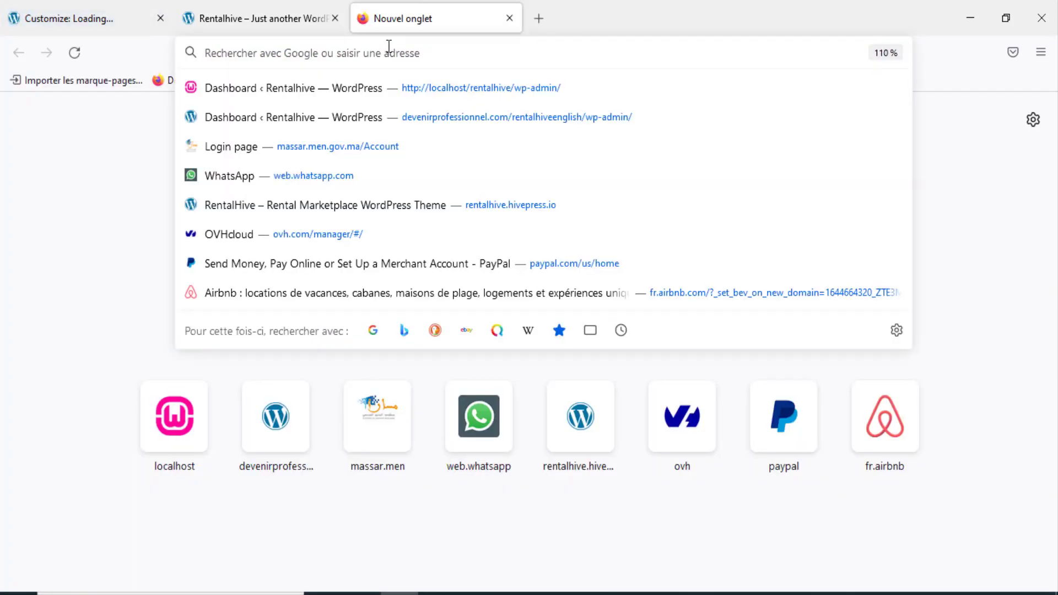
text(clor)
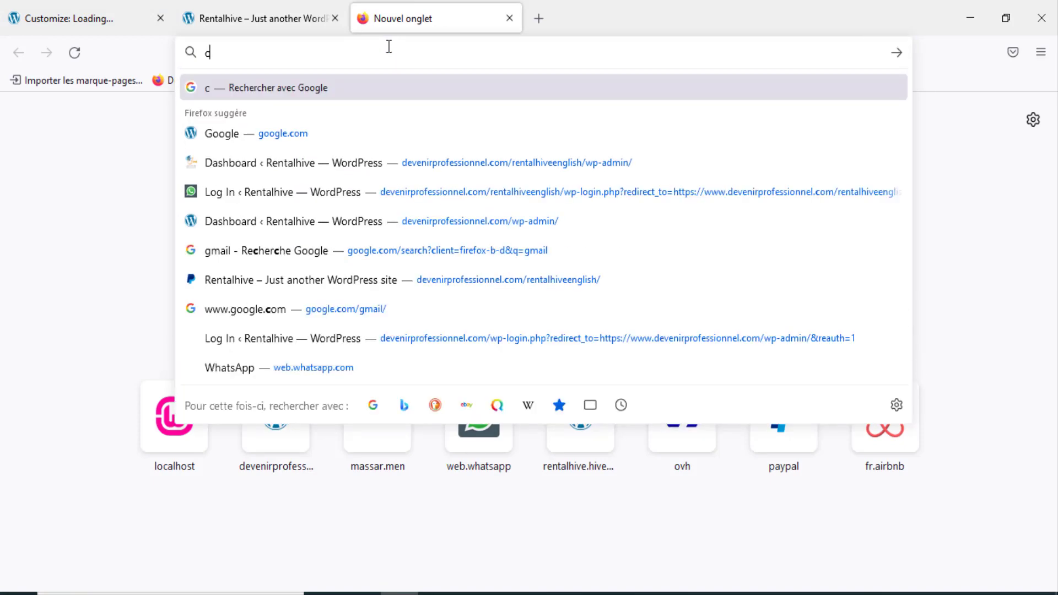
key(BackSpace)
key(BackSpace)
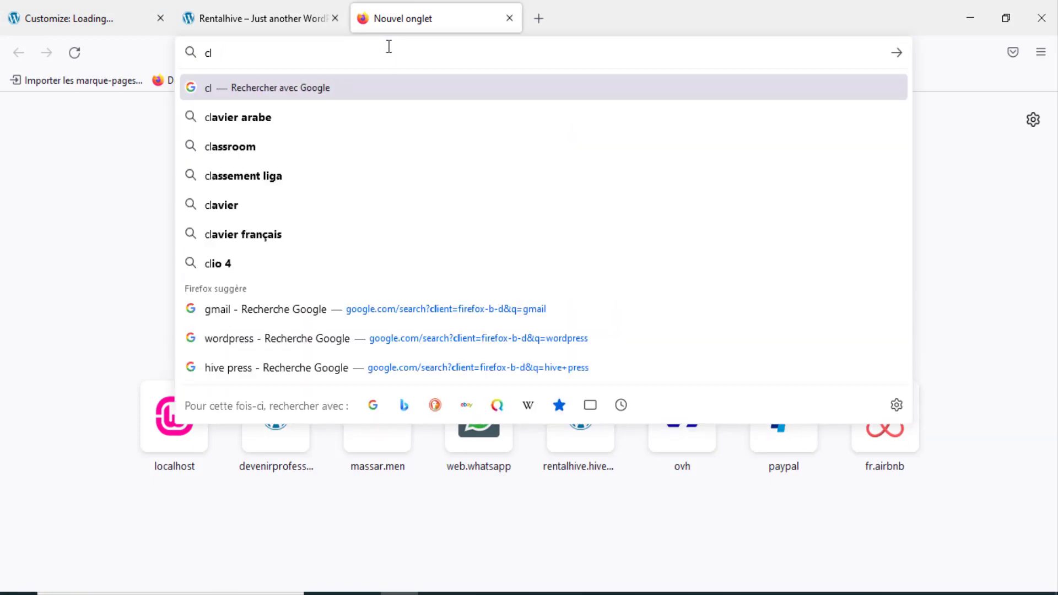
key(BackSpace)
text(olor hunt)
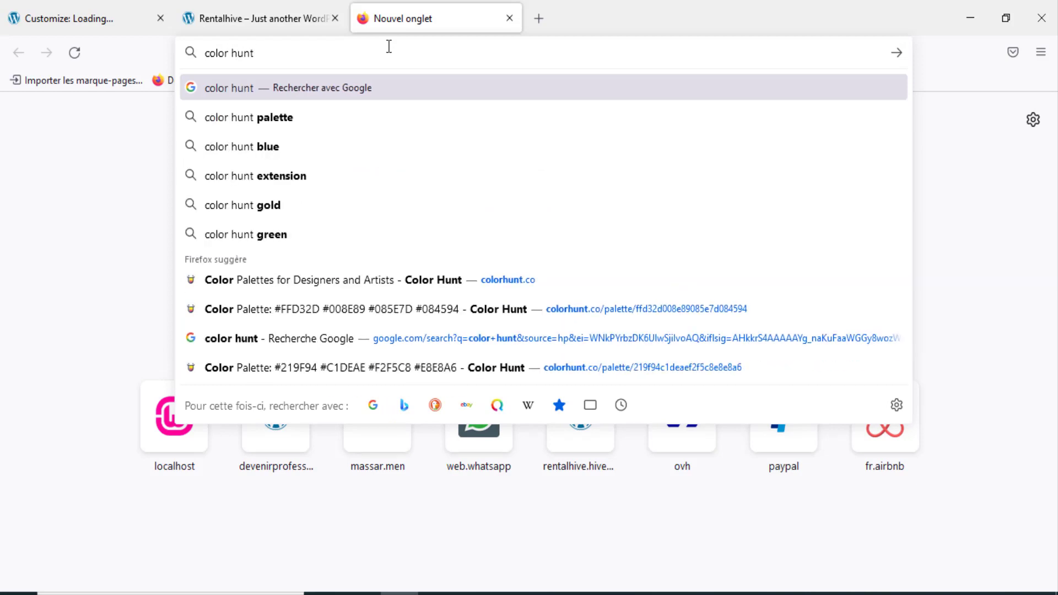
key(Down)
key(Return)
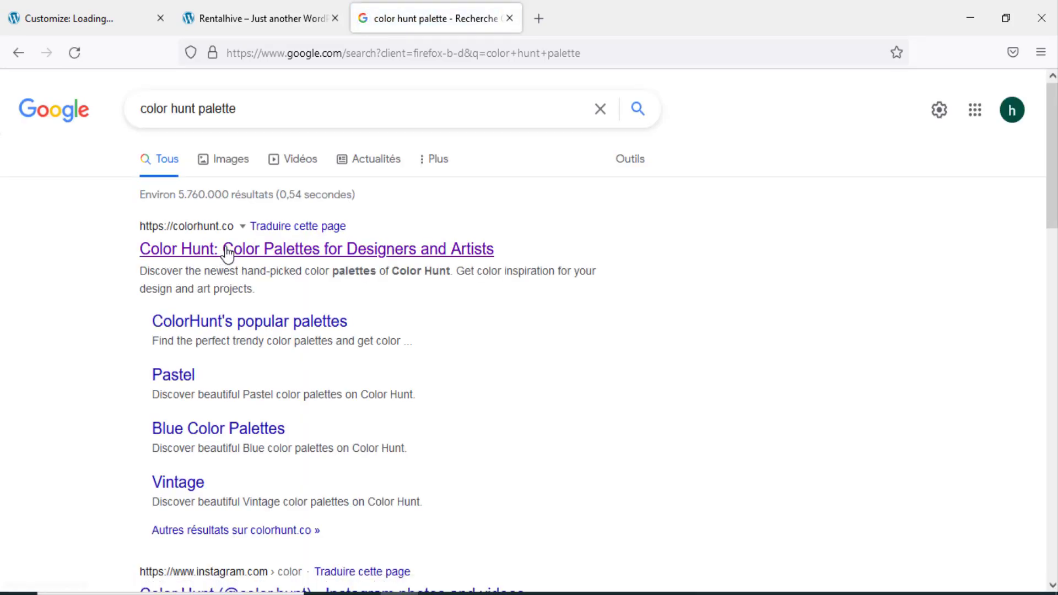
click(228, 254)
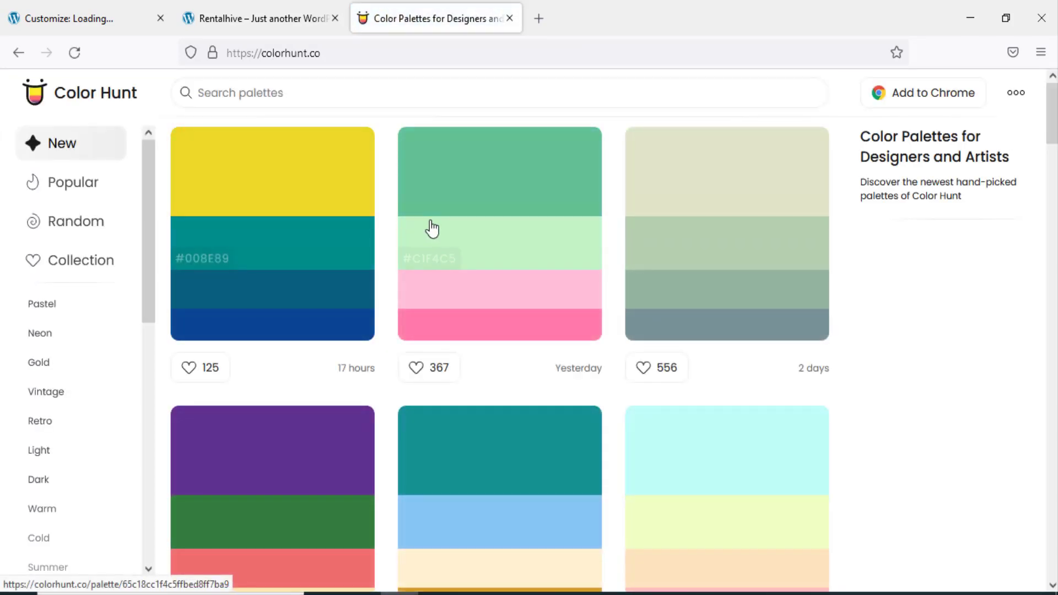
- Find the navy and yellow palette, copy its darkest colour #21325E, and return to the RentalHive theme customizer
scroll(433, 218, down, 2)
scroll(433, 218, down, 10)
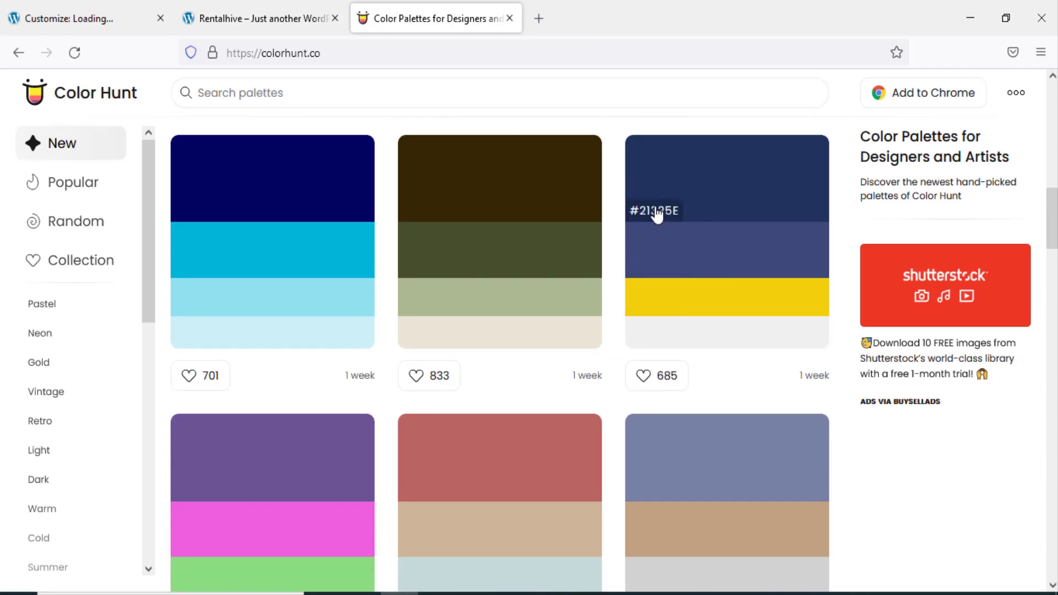
click(656, 215)
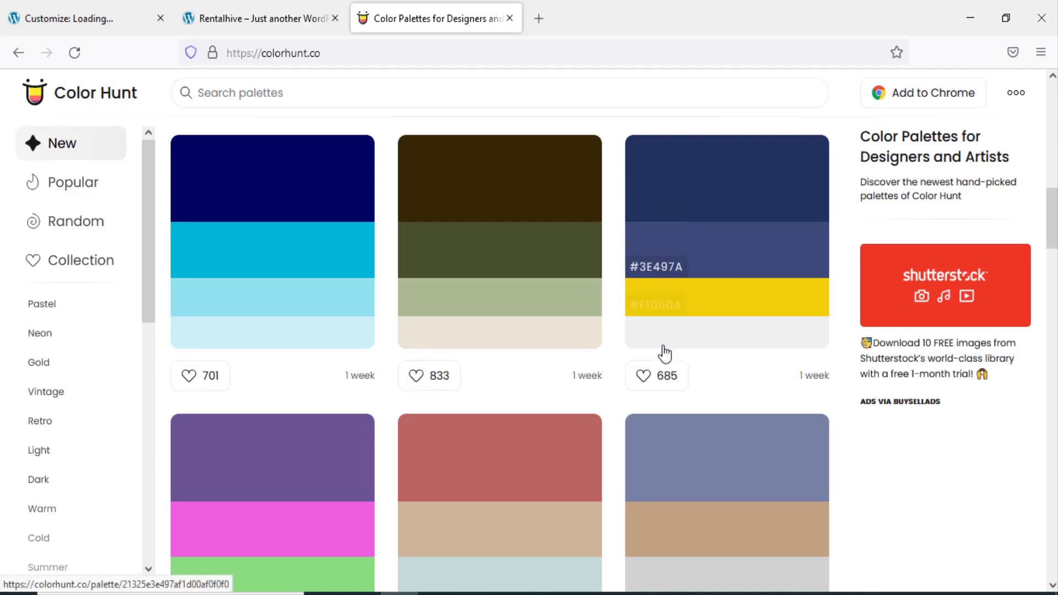
click(79, 21)
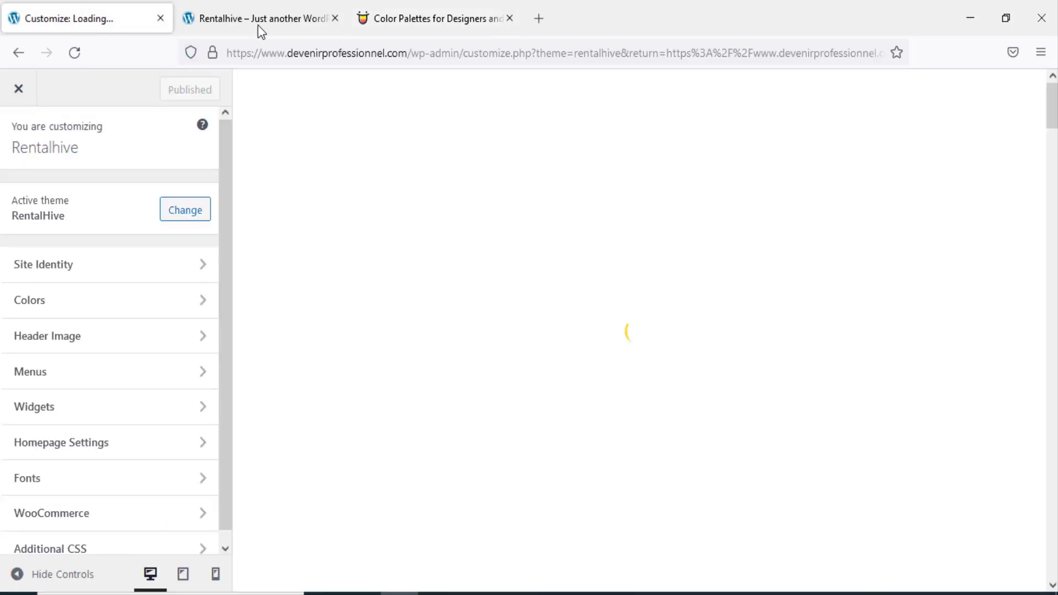
- Set the RentalHive theme's primary colour to #21325E
click(258, 25)
mouse_move(1052, 109)
mouse_down()
mouse_move(1052, 234)
mouse_move(1052, 110)
mouse_up()
click(67, 20)
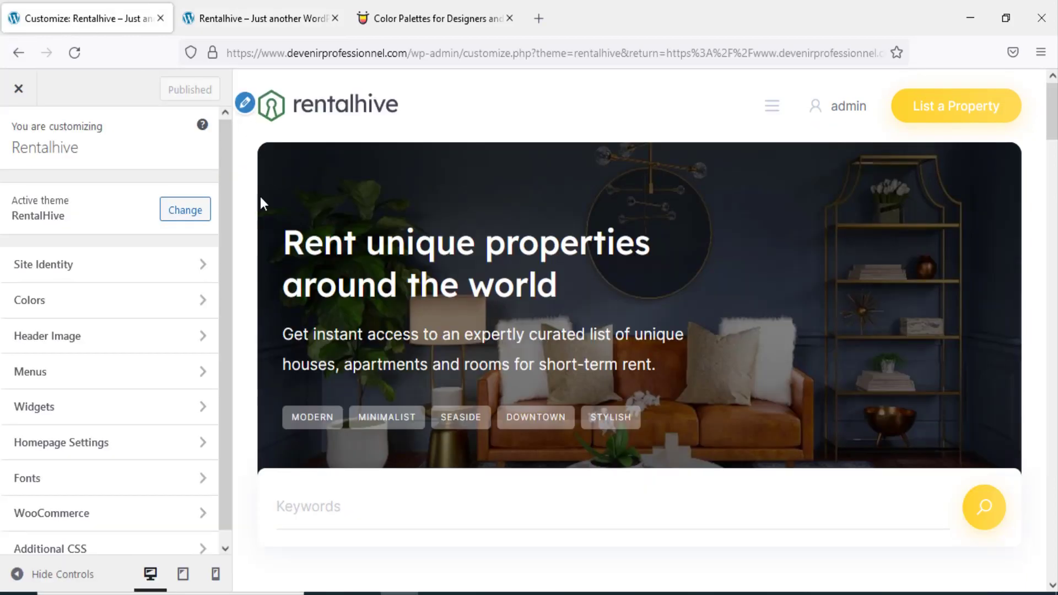
click(192, 302)
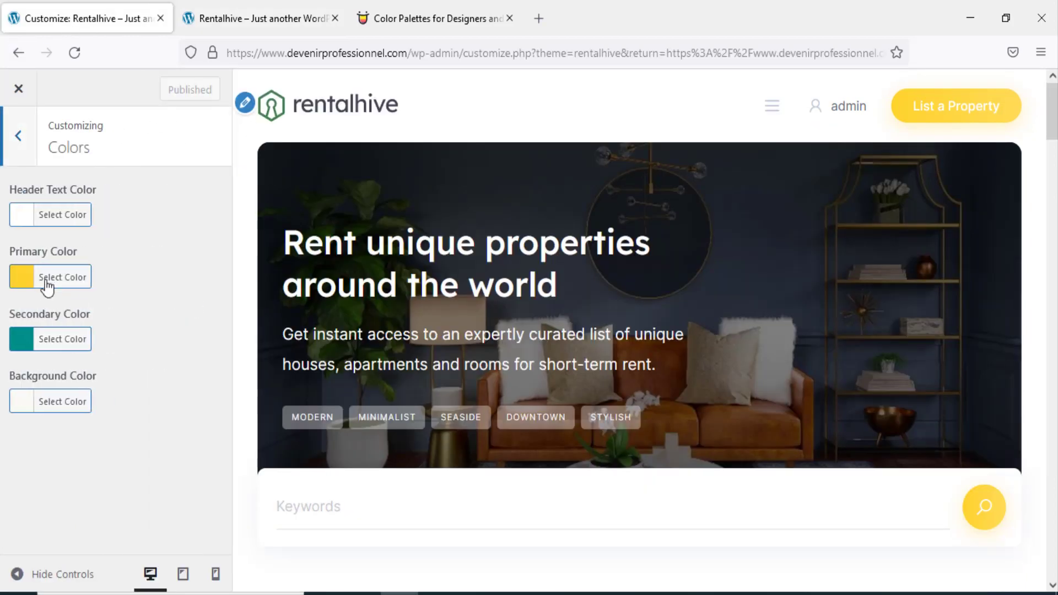
click(64, 281)
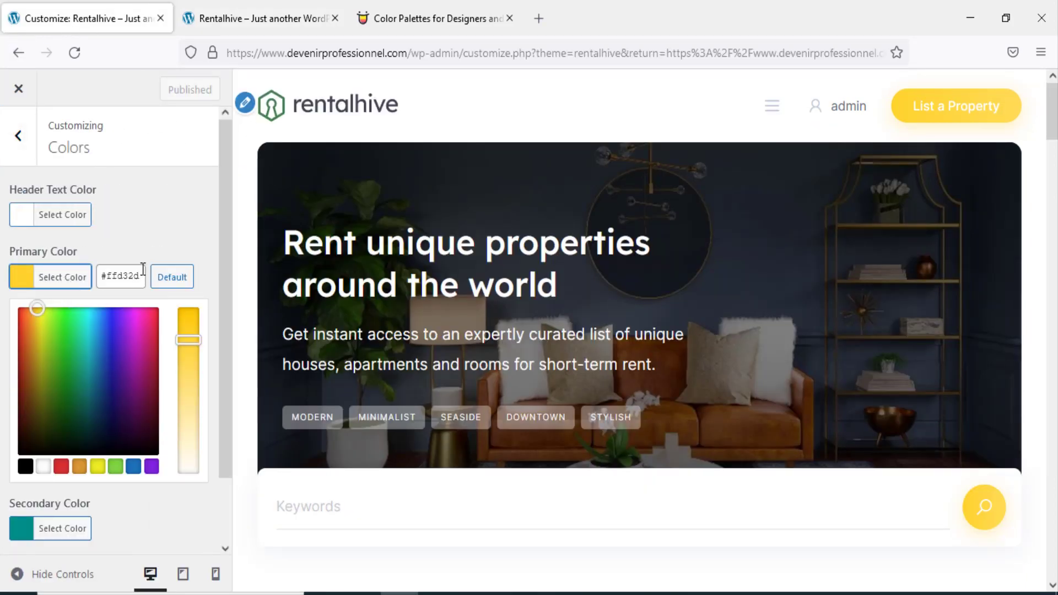
drag(142, 269, 65, 271)
key(ctrl+v)
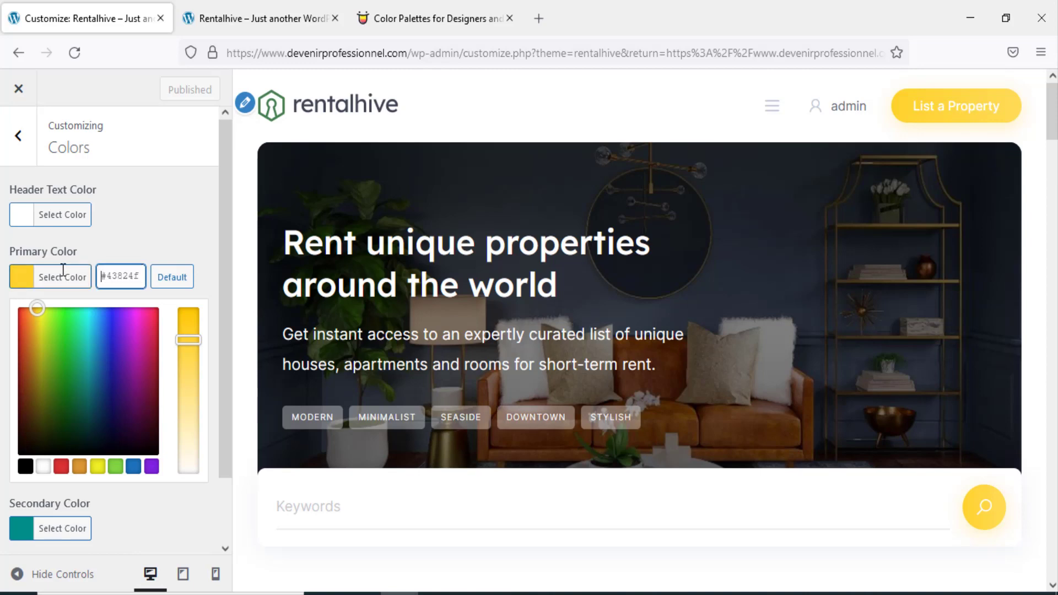
key(ctrl+a)
key(ctrl+v)
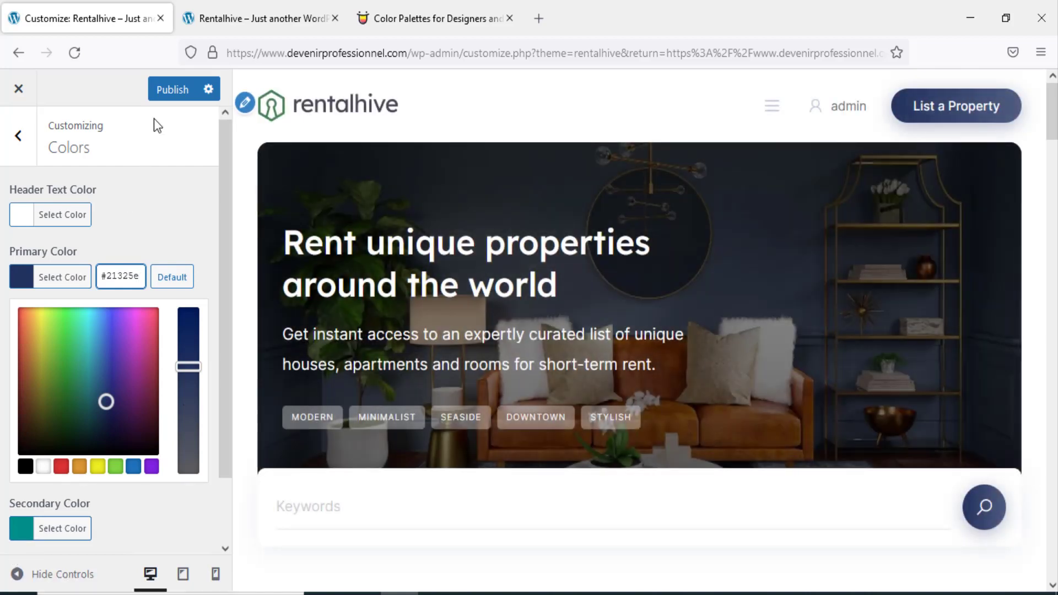
click(21, 141)
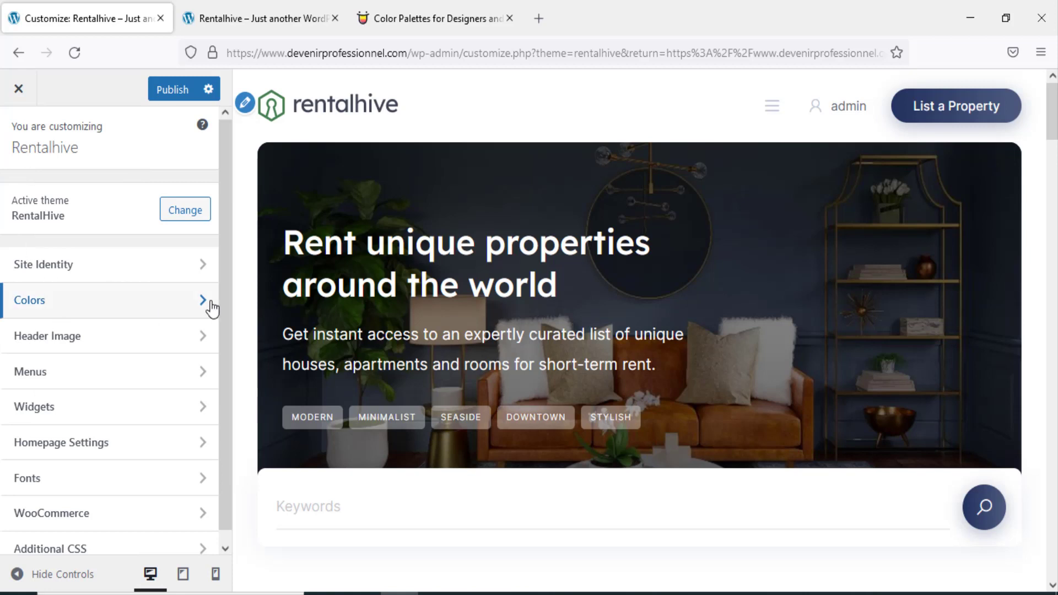
- Open the theme's secondary colour for editing and copy the yellow #F1D00A from the navy and yellow Color Hunt palette
click(212, 308)
click(31, 346)
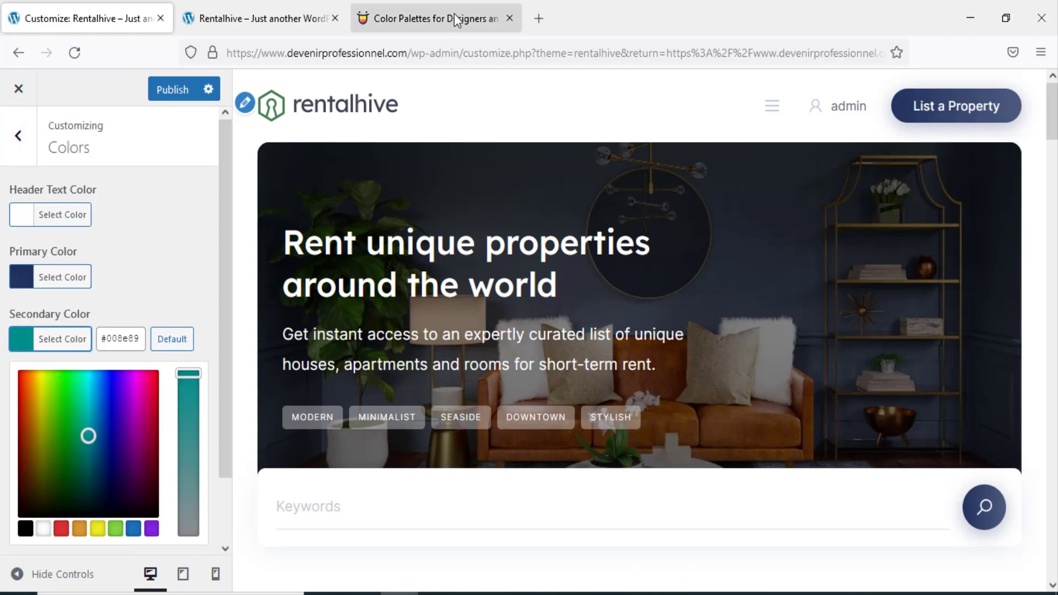
click(436, 19)
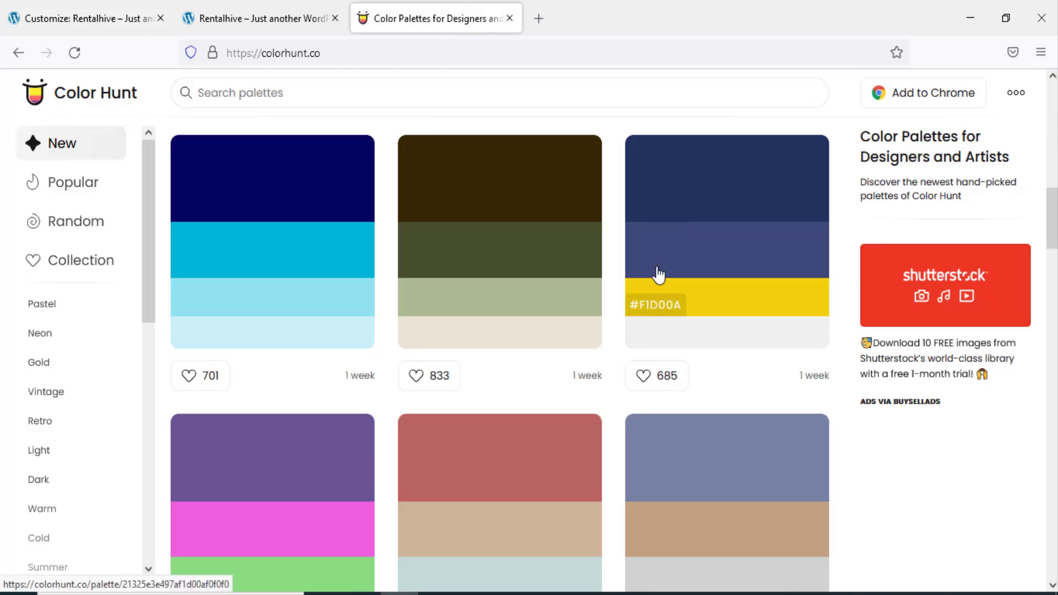
click(649, 310)
click(33, 15)
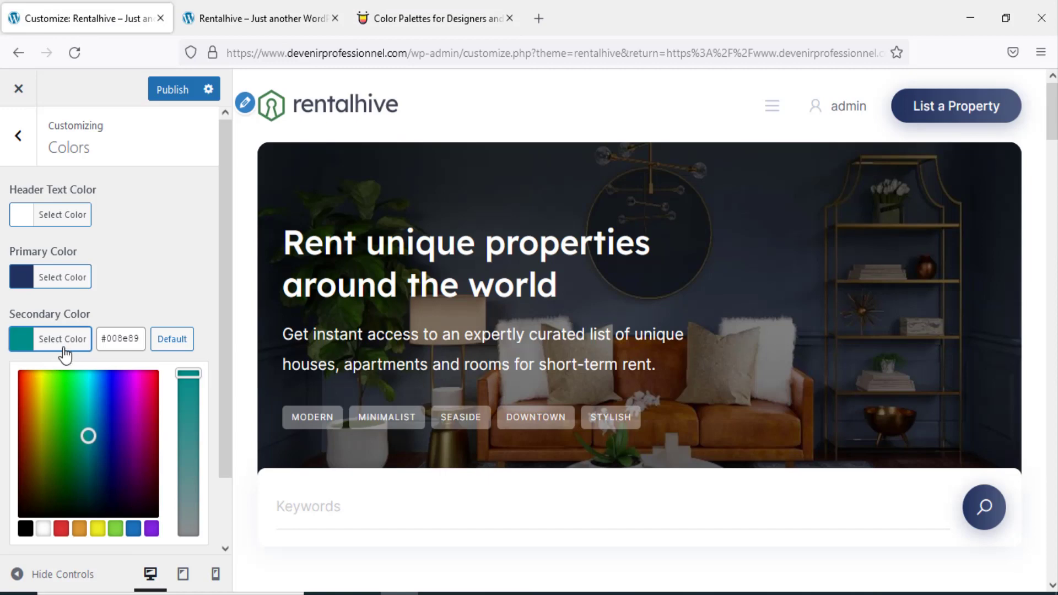
- Set the theme's secondary colour to #F1D00A and publish the colour changes
click(64, 349)
click(72, 339)
click(71, 339)
click(72, 339)
triple_click(137, 347)
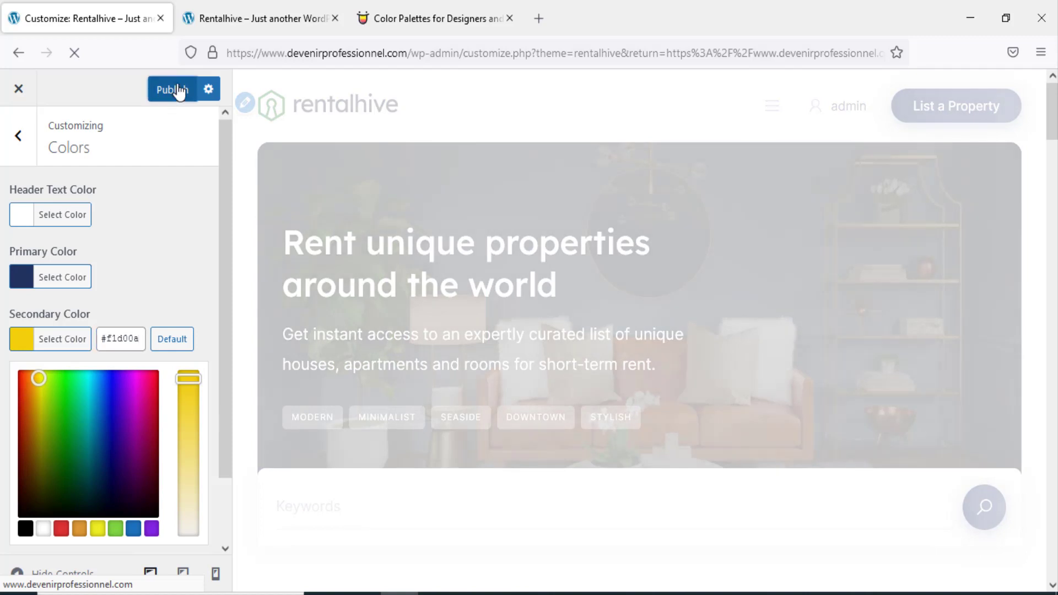
click(177, 91)
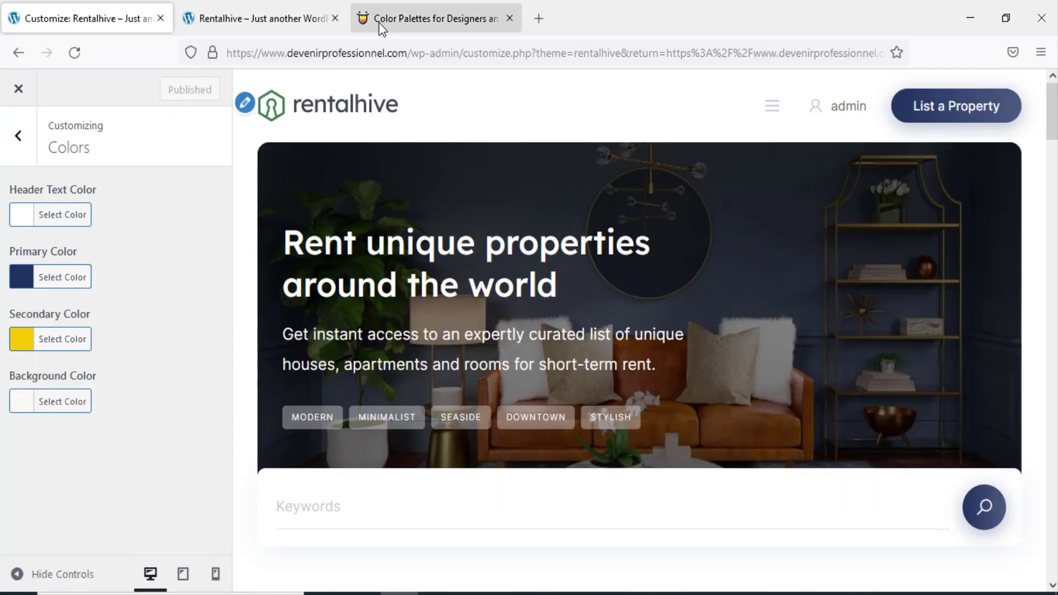
- Reload the live Rentalhive homepage and check the published colours from the header to the Top Categories section
click(265, 18)
click(74, 53)
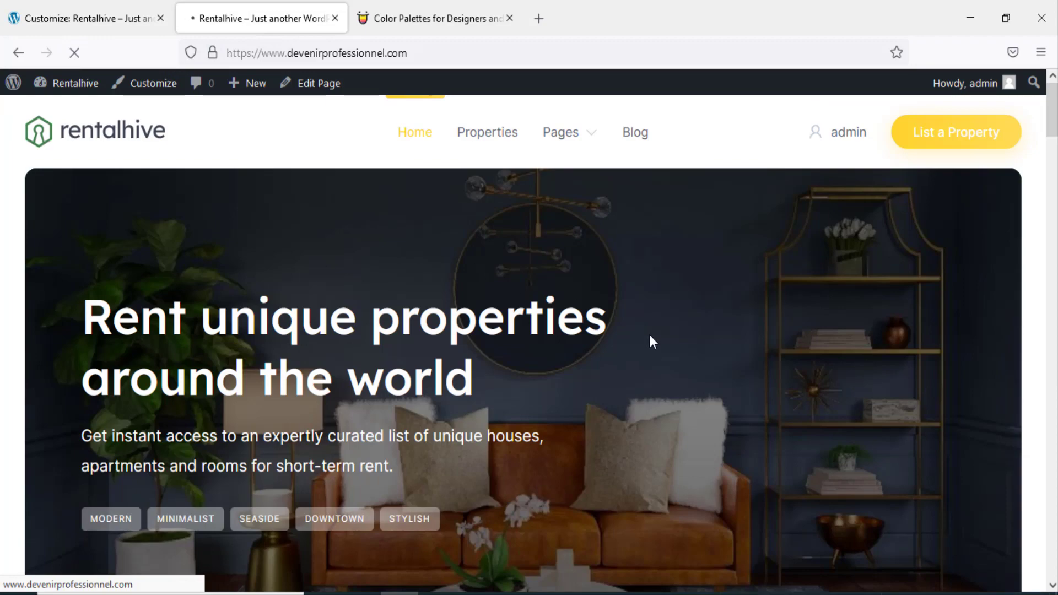
scroll(668, 306, down, 15)
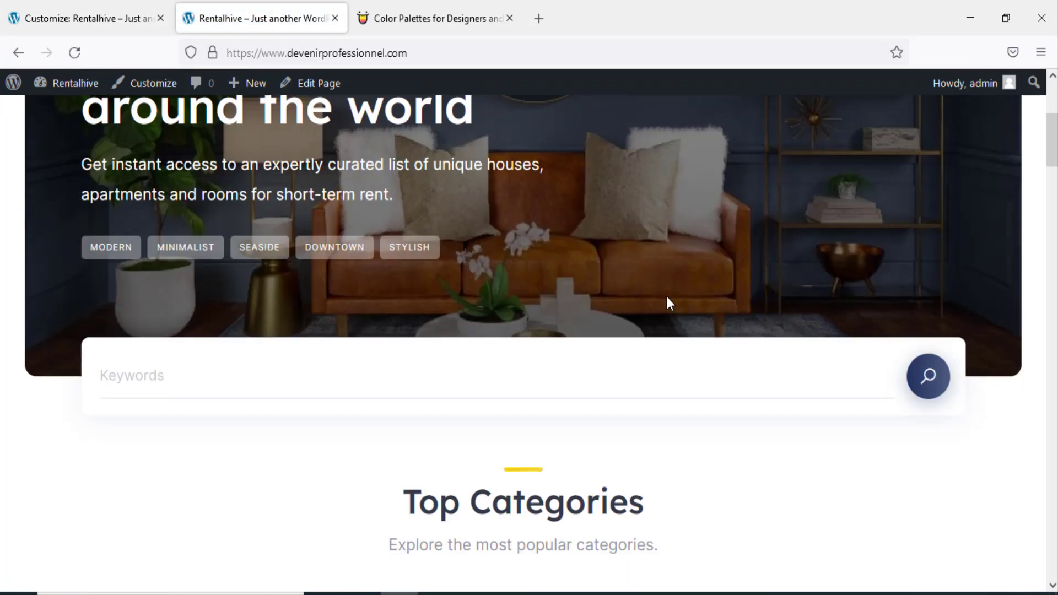
scroll(668, 302, up, 15)
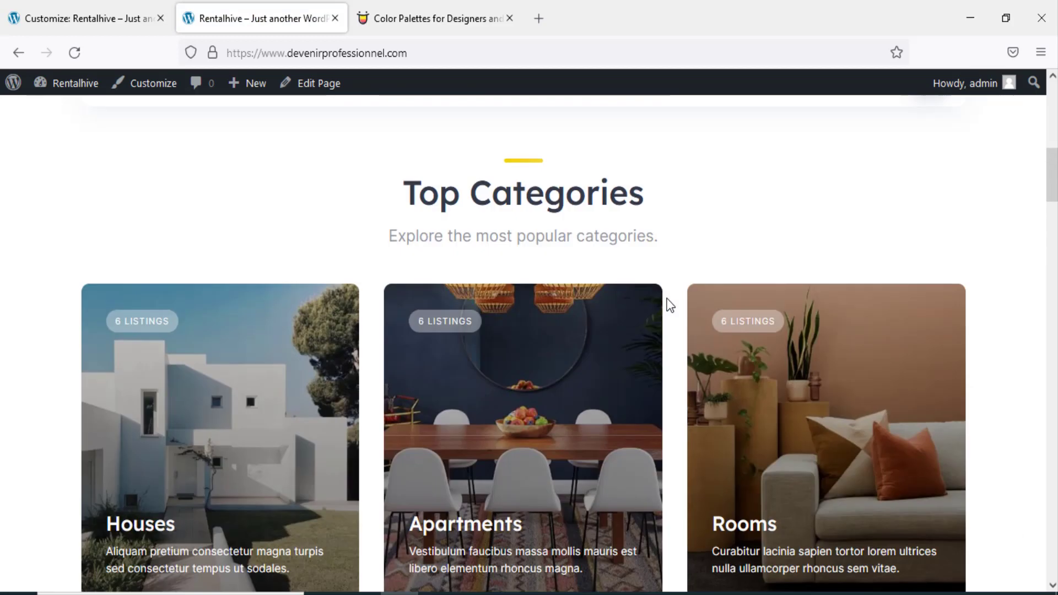
- Try #F9D43E as the theme's background colour in the preview, and leave the customizer without saving
click(60, 25)
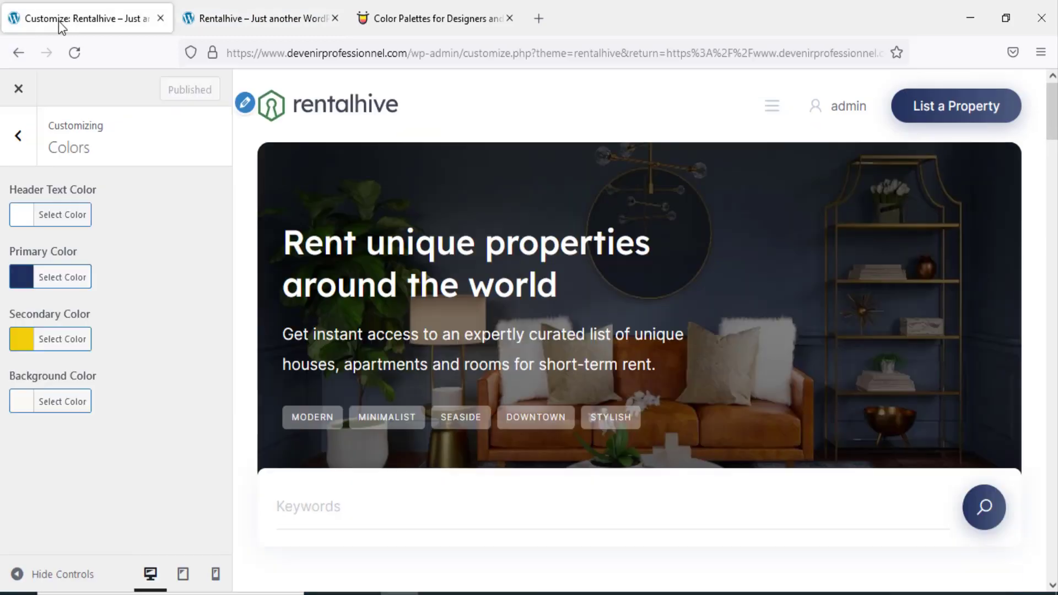
click(32, 407)
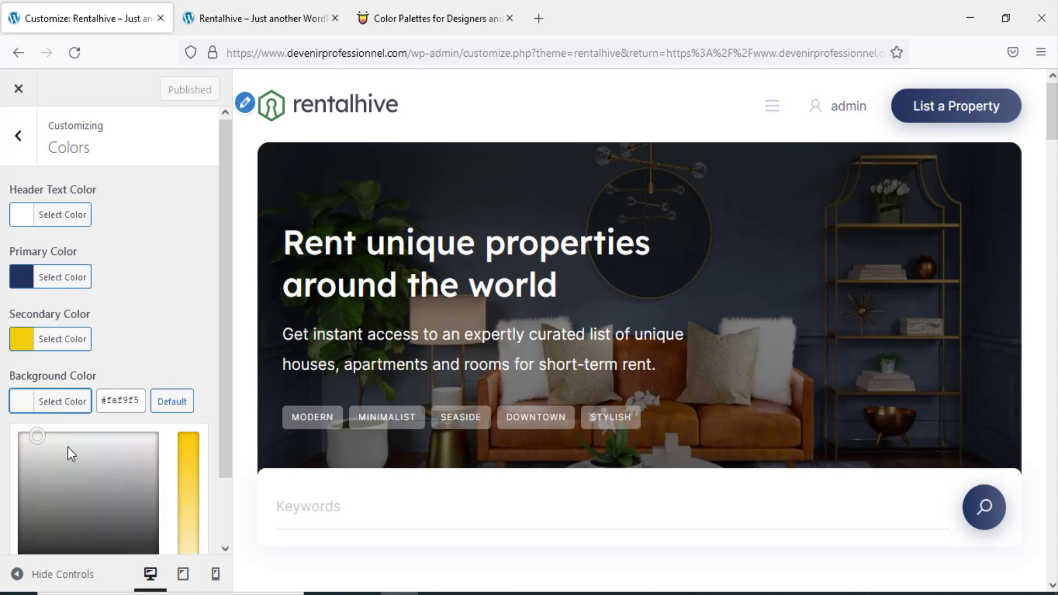
click(189, 480)
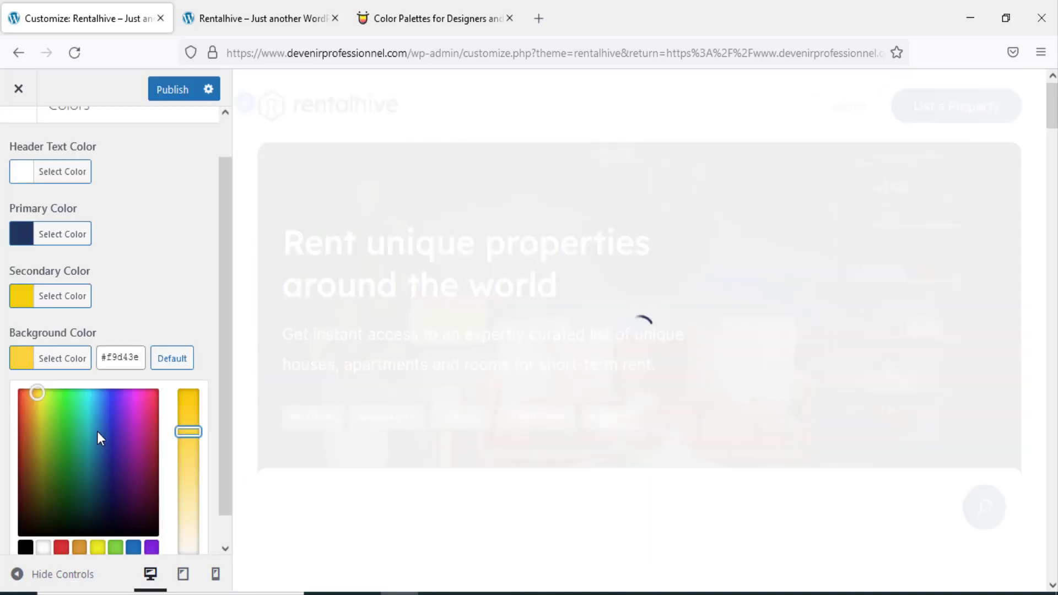
scroll(97, 431, down, 1)
scroll(746, 318, down, 10)
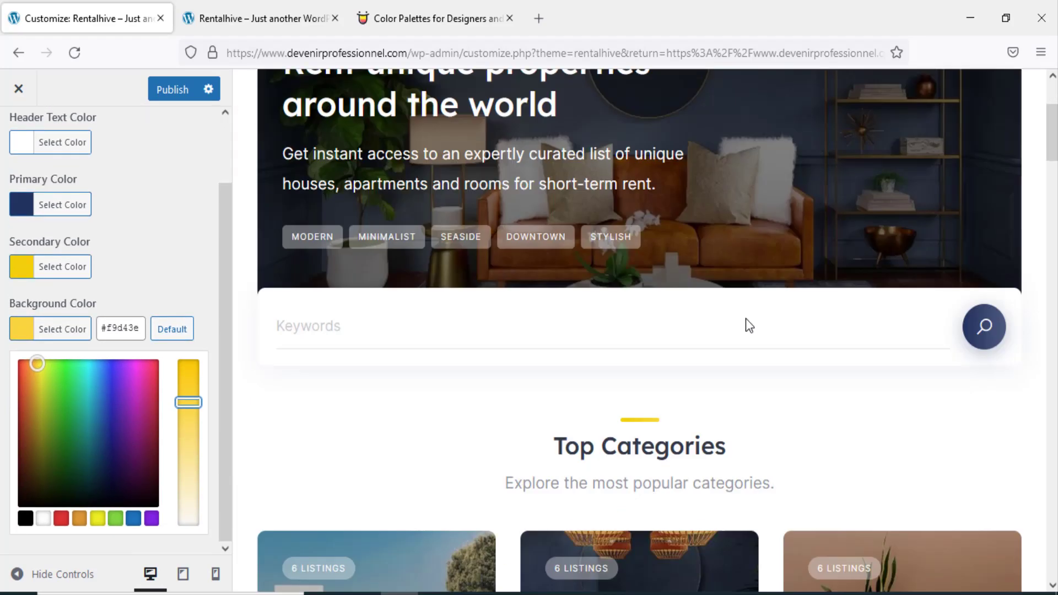
scroll(745, 316, down, 15)
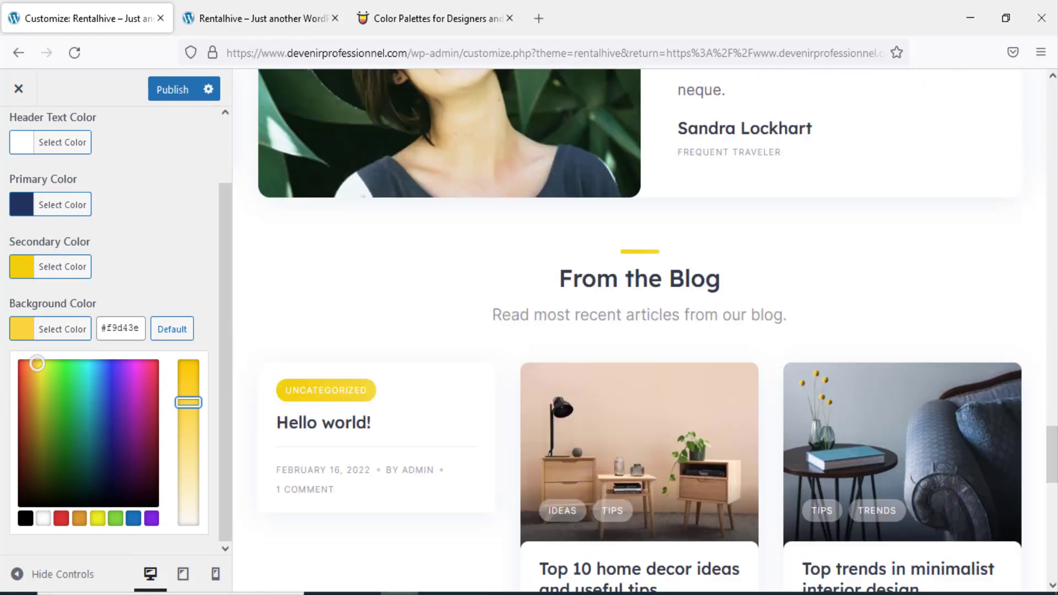
drag(1053, 465, 1021, 20)
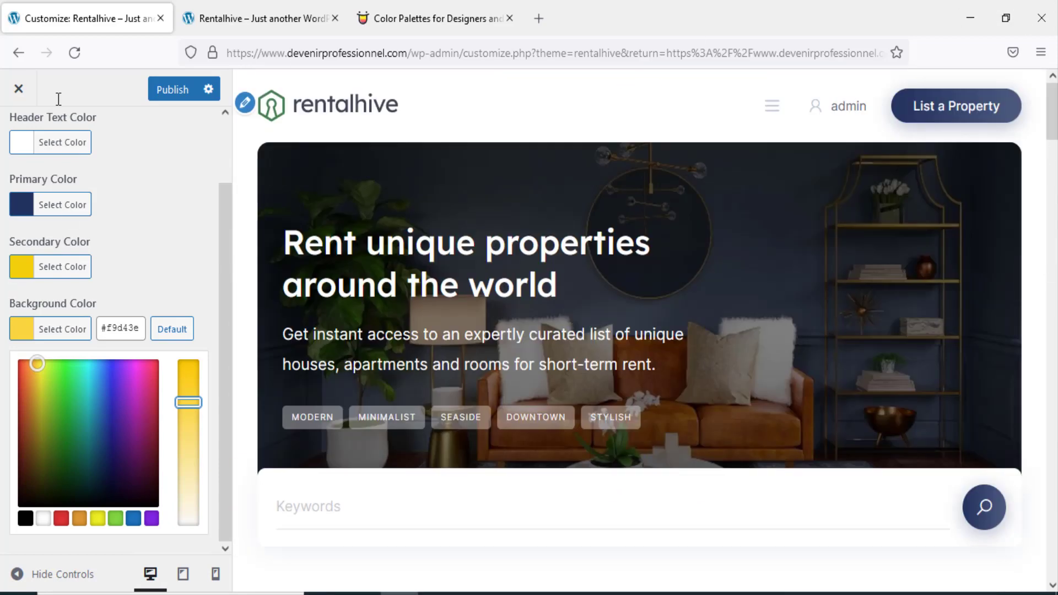
click(15, 92)
click(593, 358)
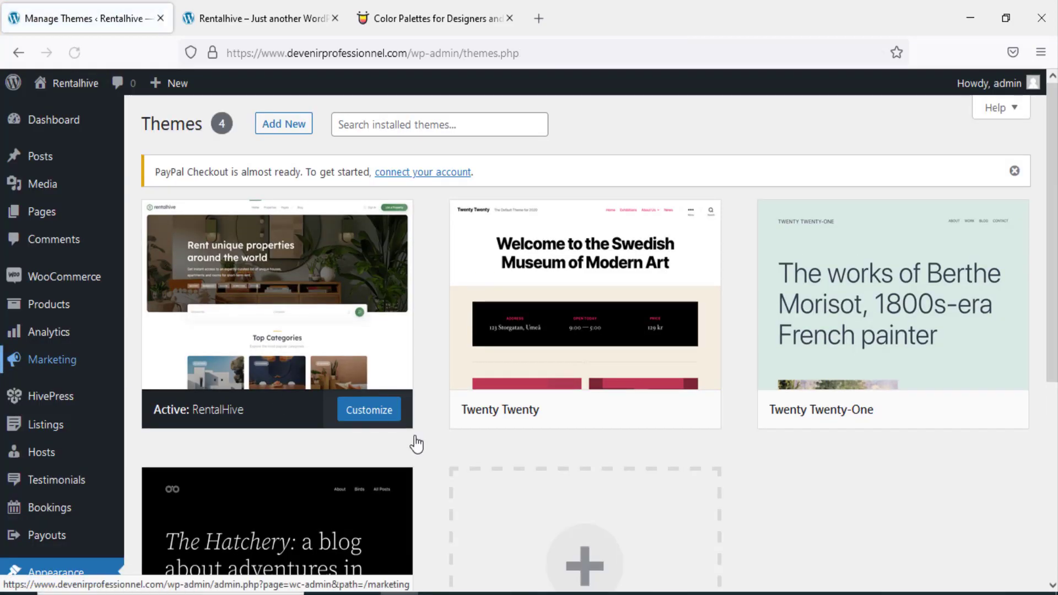
- Reopen the customizer for the active RentalHive theme and hide the current header image
scroll(421, 444, down, 4)
scroll(425, 447, up, 4)
click(373, 411)
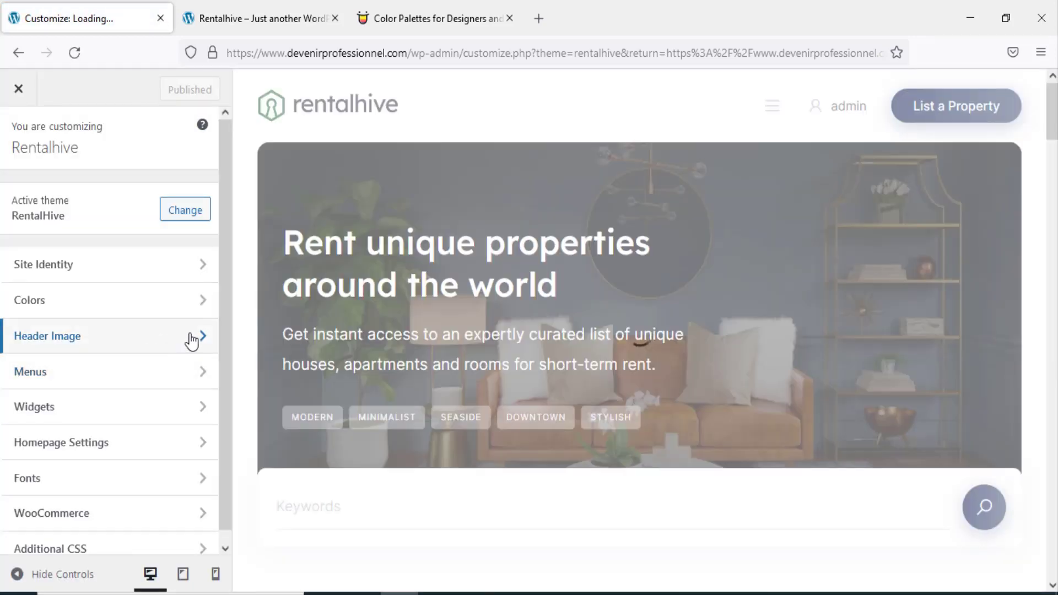
click(190, 341)
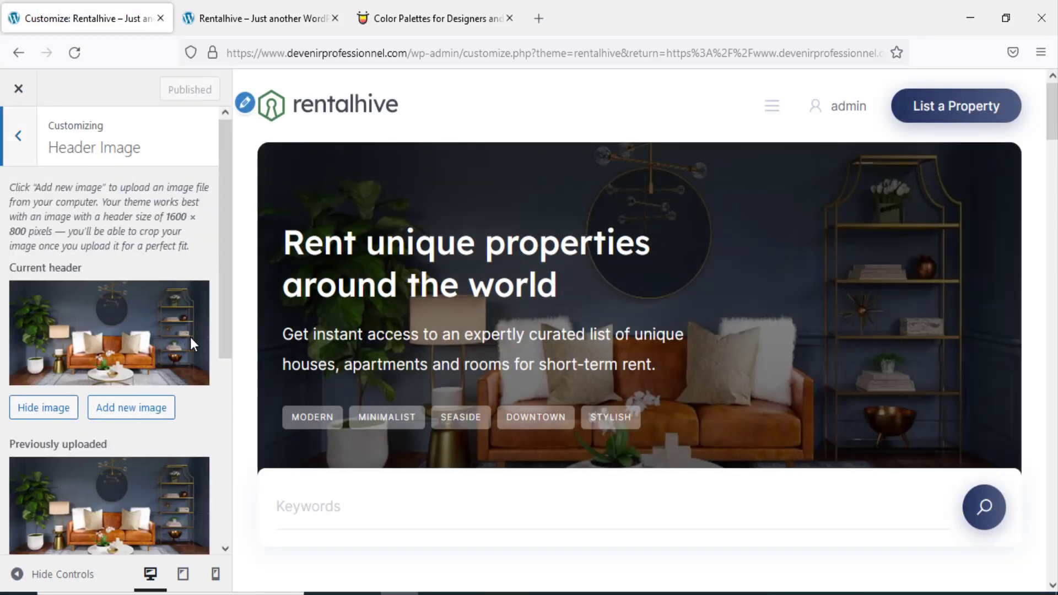
click(46, 407)
scroll(120, 416, down, 3)
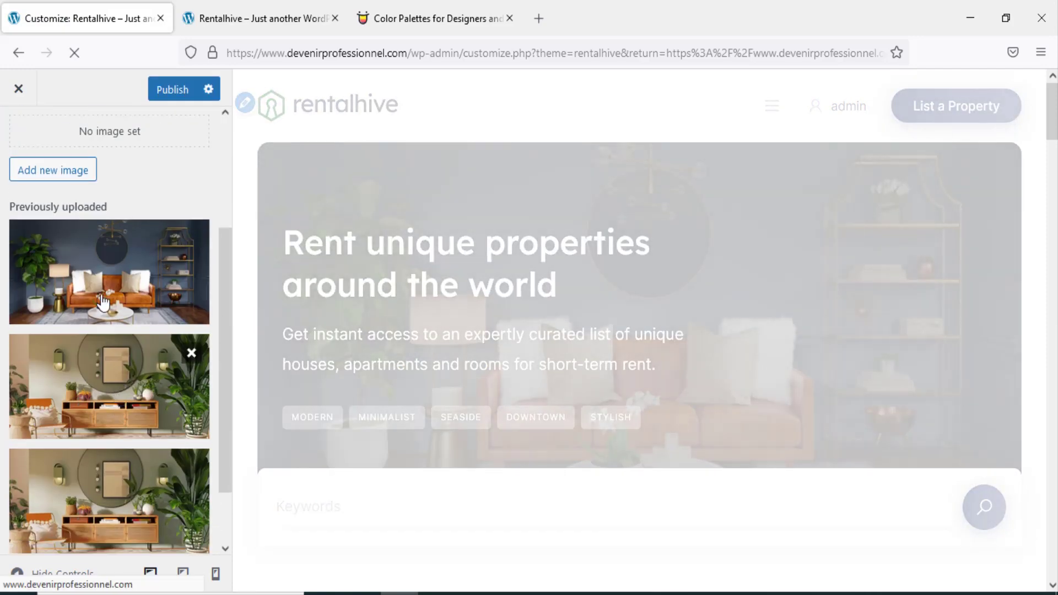
- Add the grey living room image with wicker pendant lamps from the media library as header, cropped full width around the sofa
click(78, 170)
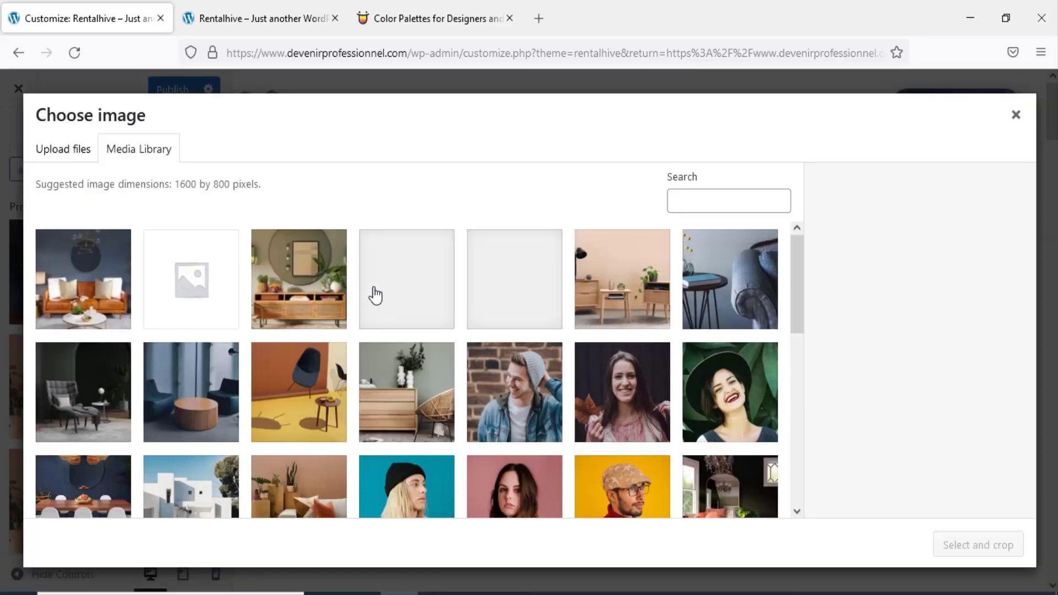
click(68, 160)
click(149, 154)
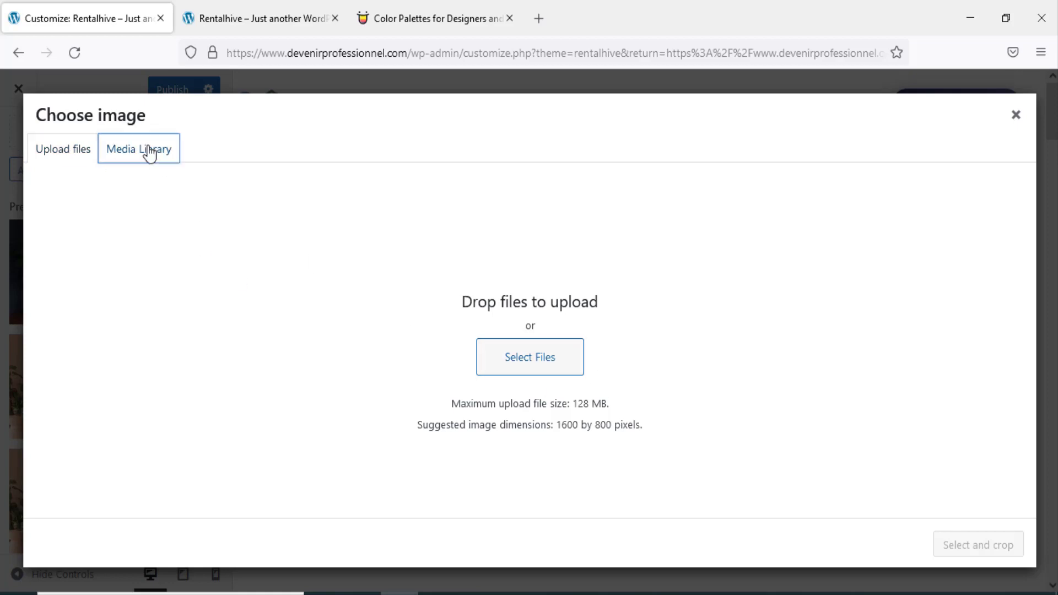
scroll(402, 331, down, 10)
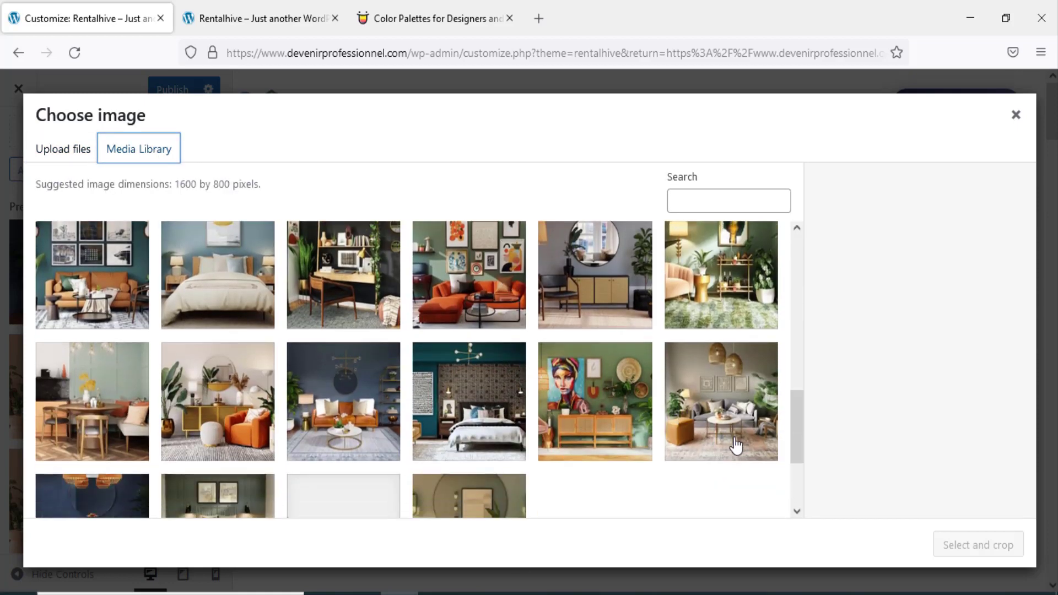
click(730, 420)
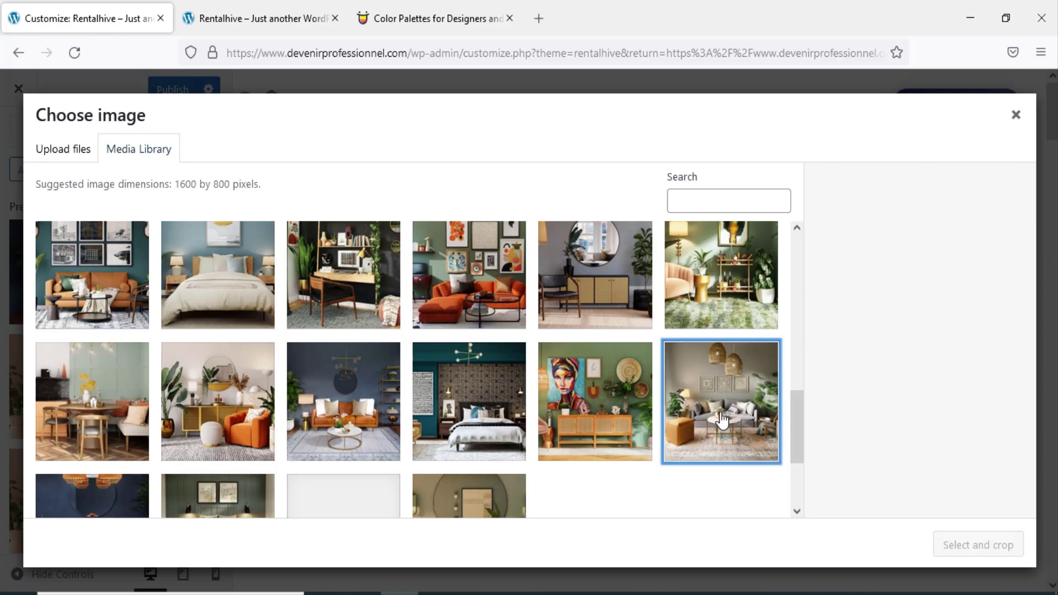
click(989, 548)
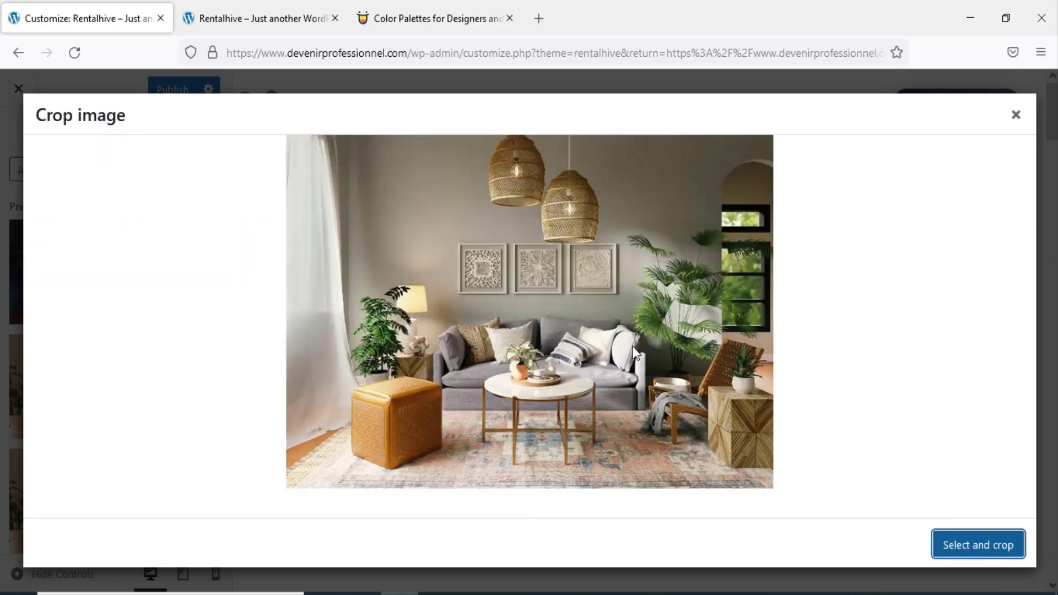
drag(613, 285, 604, 346)
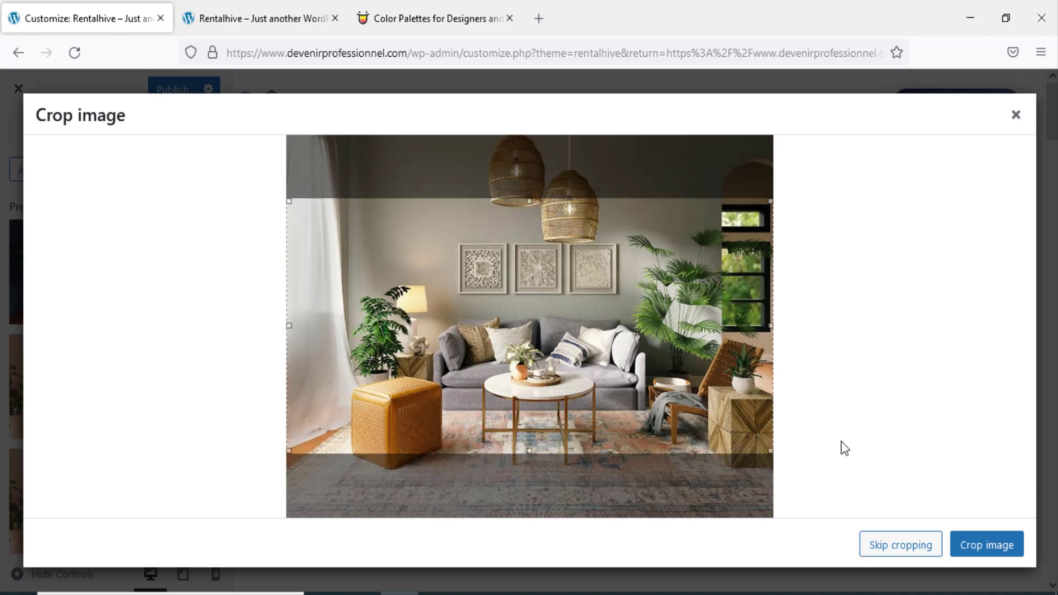
click(970, 543)
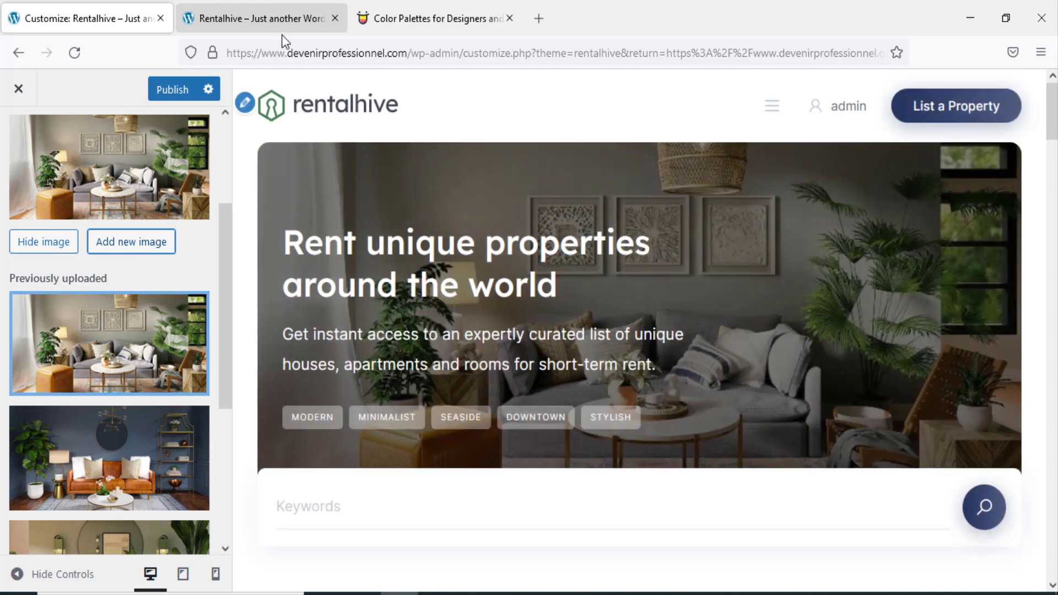
- Reload the live Rentalhive homepage and check its header banner and category cards
click(259, 18)
click(75, 52)
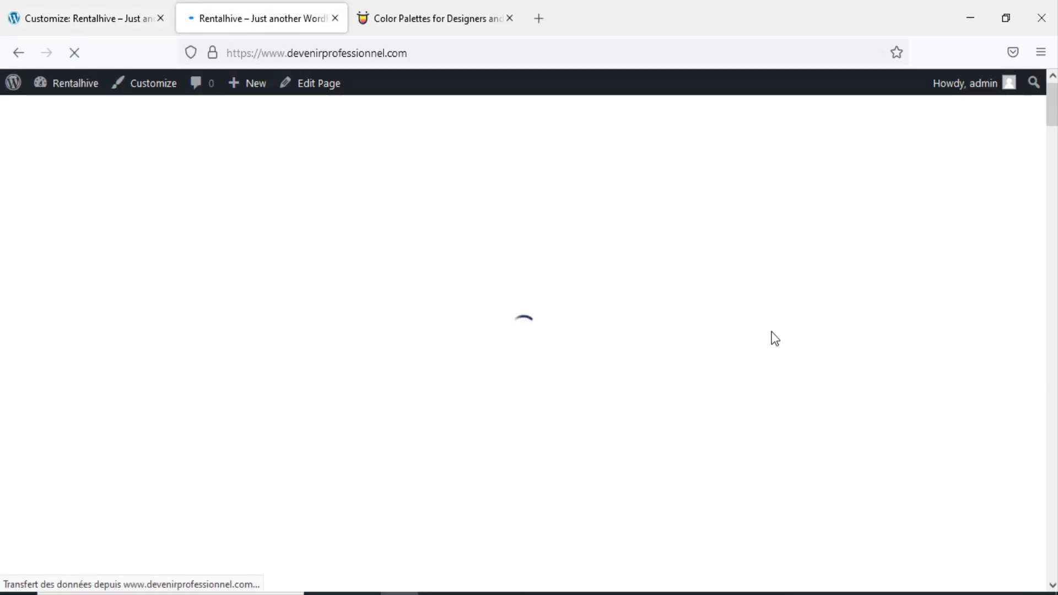
scroll(794, 349, down, 4)
scroll(795, 352, down, 6)
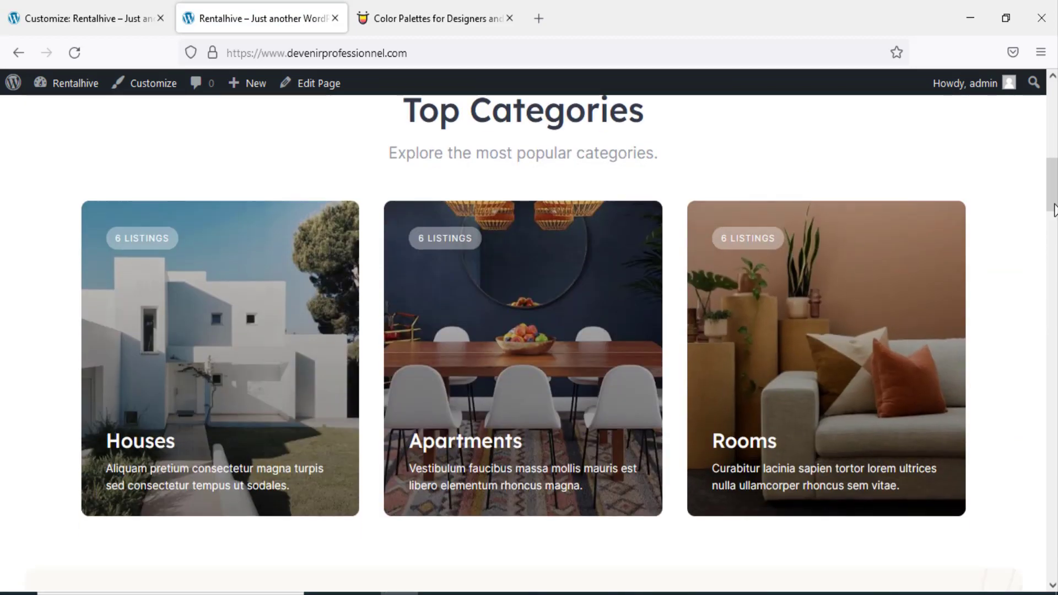
drag(1051, 197, 1050, 118)
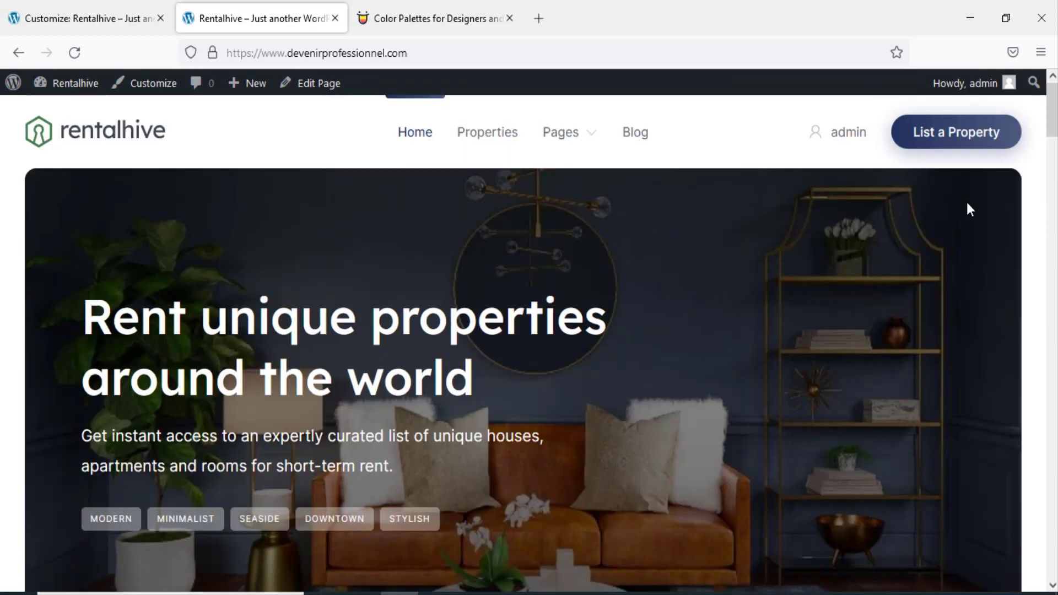
scroll(965, 207, down, 5)
scroll(904, 297, up, 6)
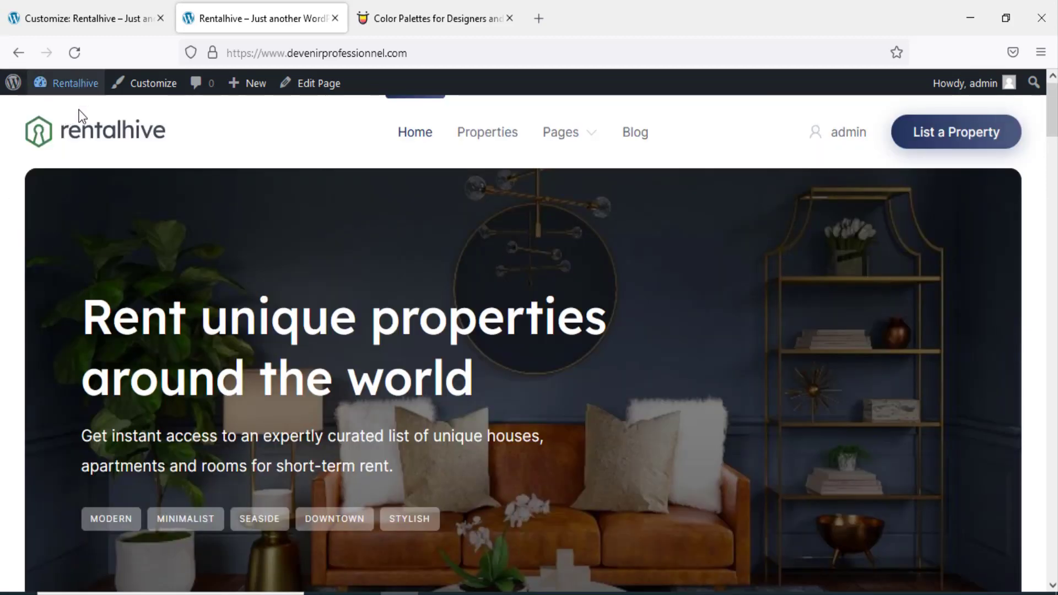
- Return to the customizer, keep its unsaved header change, and look over the Site Identity settings
click(106, 18)
click(27, 94)
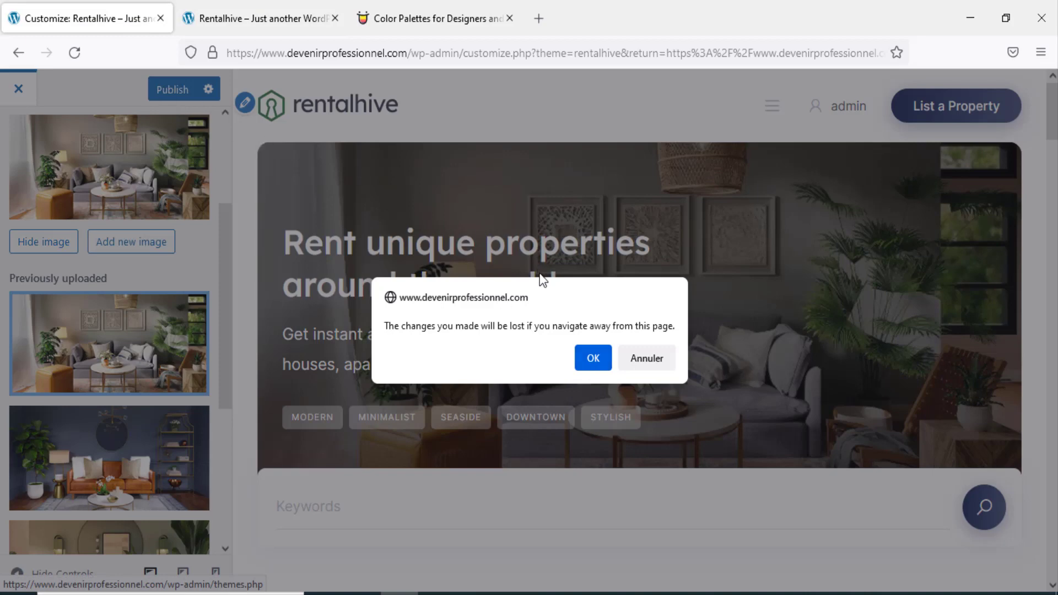
click(635, 358)
scroll(77, 240, up, 3)
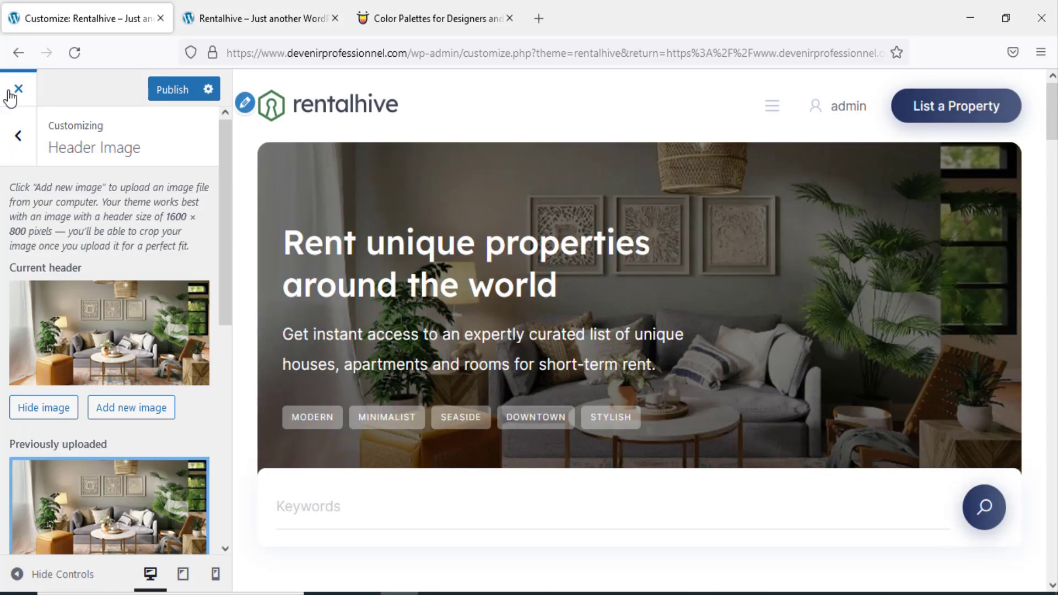
click(17, 136)
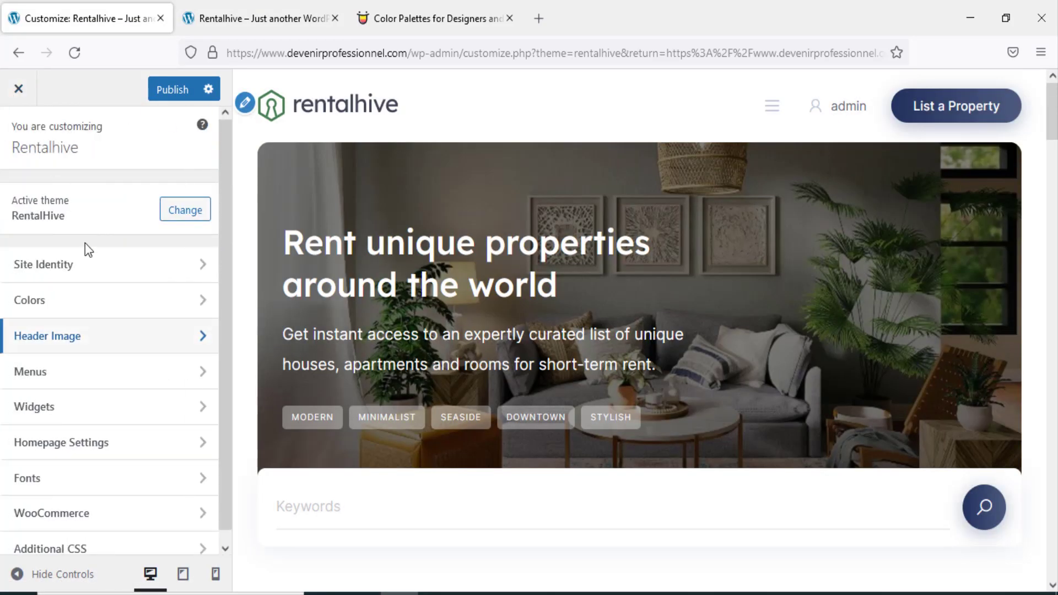
click(187, 266)
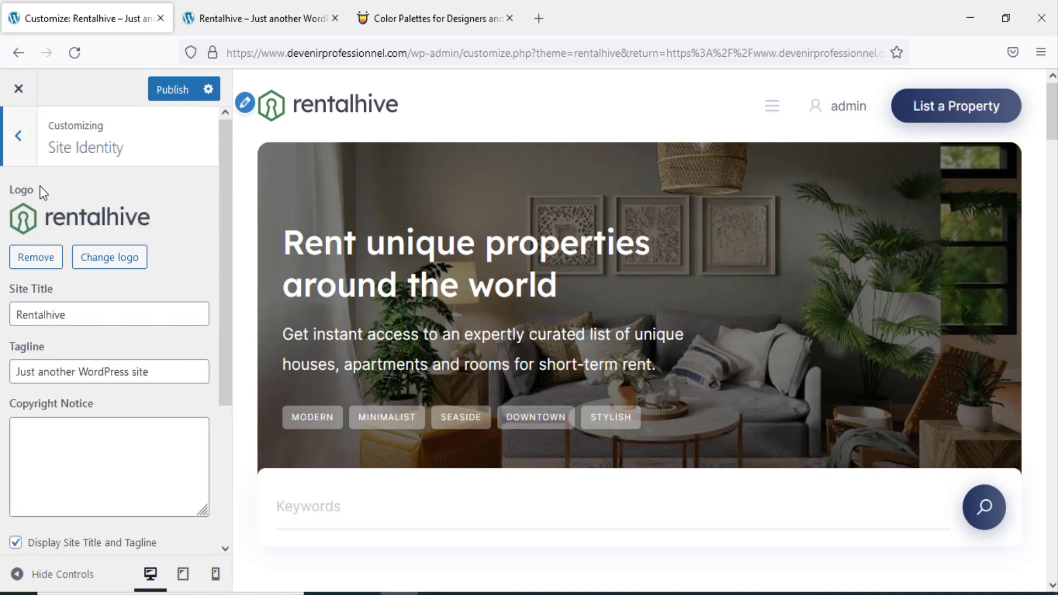
click(18, 136)
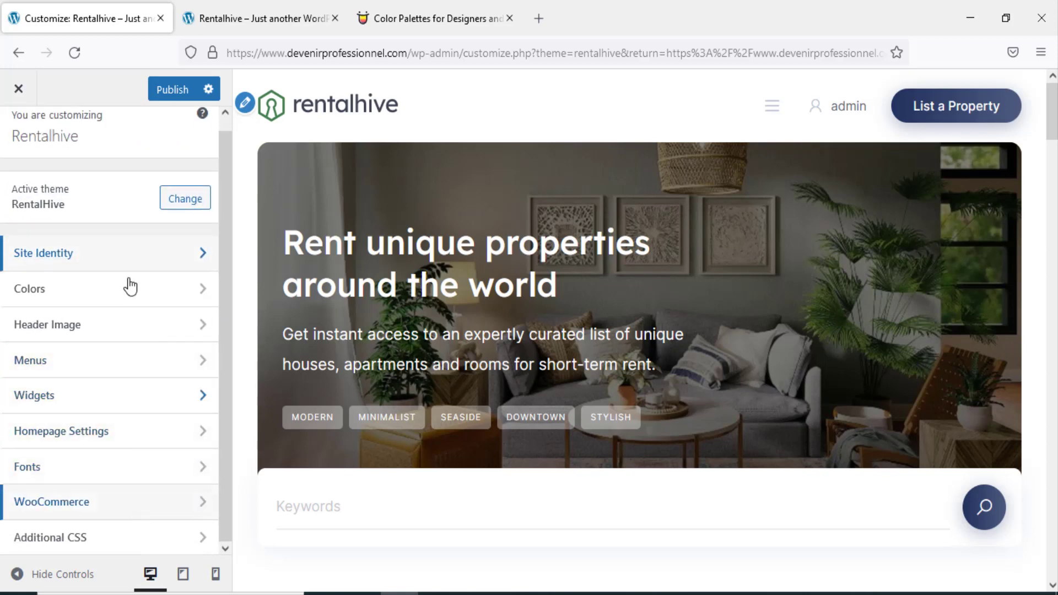
- Publish the customizer changes with the new header image and leave the customizer
click(161, 89)
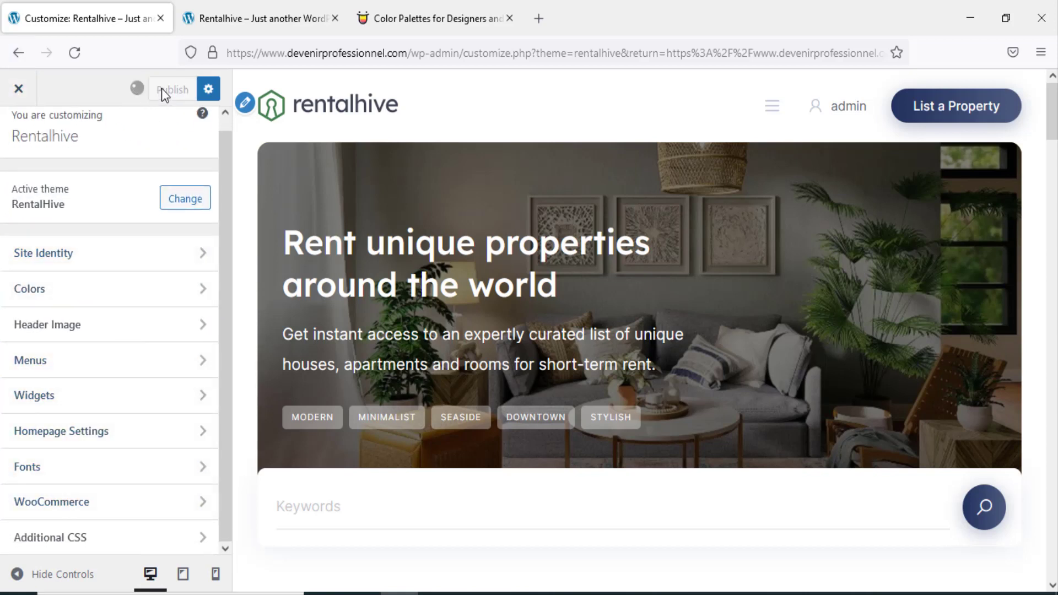
click(18, 89)
scroll(642, 370, down, 3)
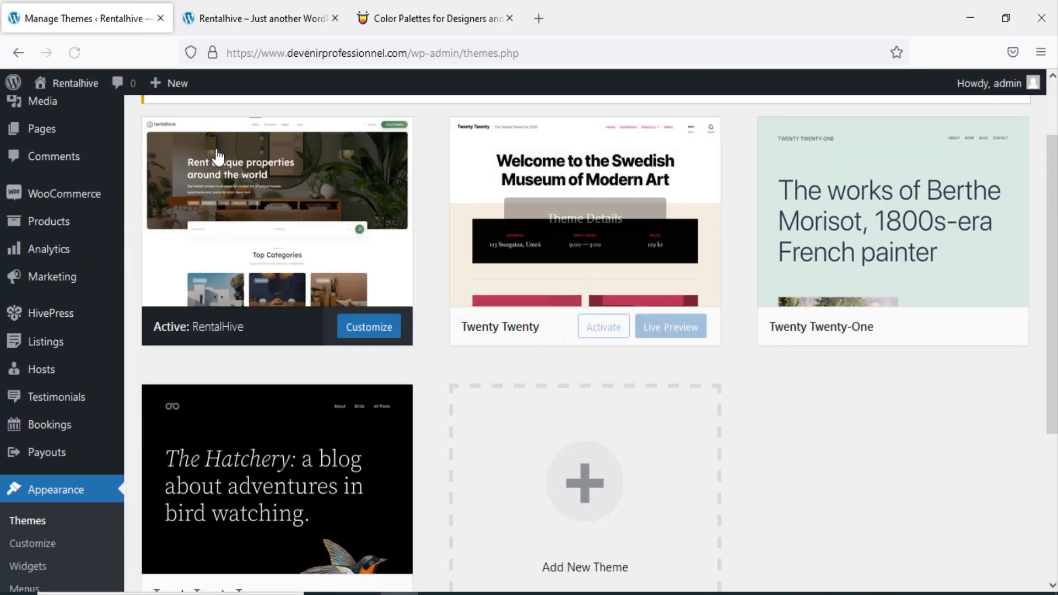
- Look over the live homepage's main heading and its Top Categories section
click(259, 18)
drag(83, 319, 255, 319)
scroll(468, 429, down, 8)
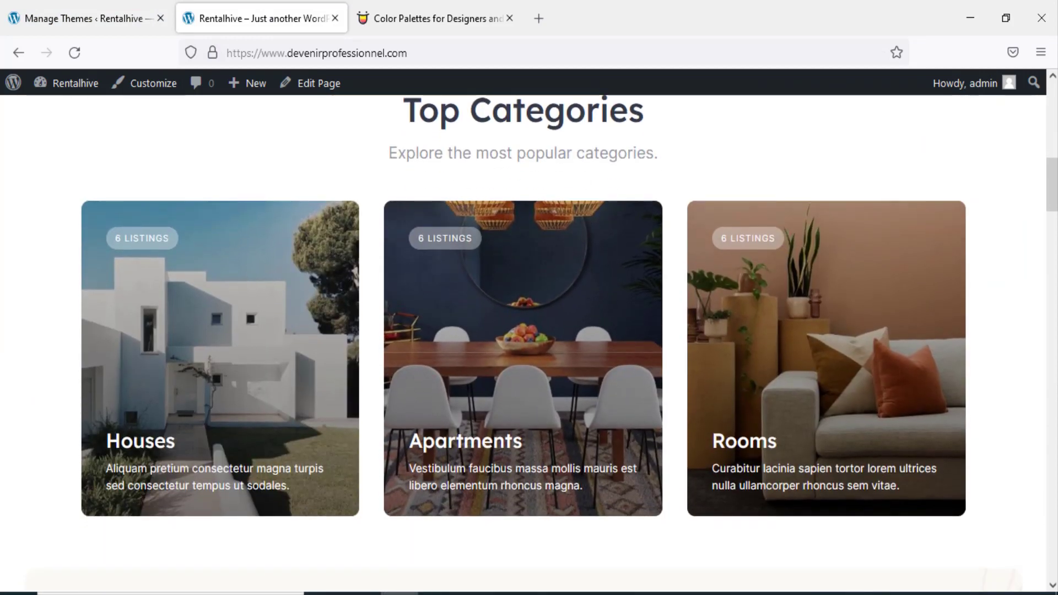
drag(1051, 202, 184, 164)
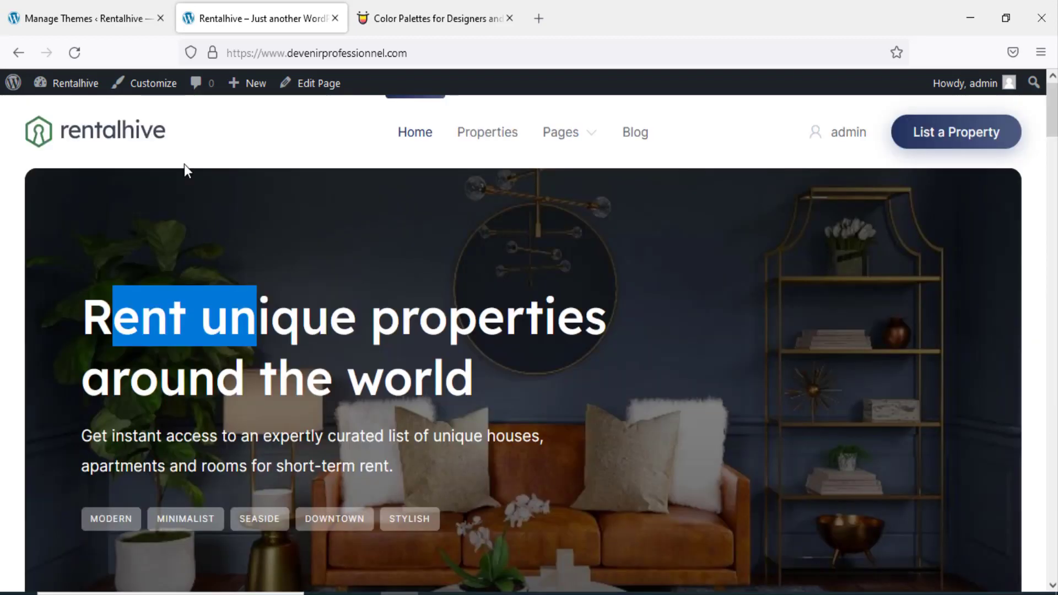
- Open the Home front page for editing from the site's list of pages
click(107, 30)
scroll(40, 463, down, 5)
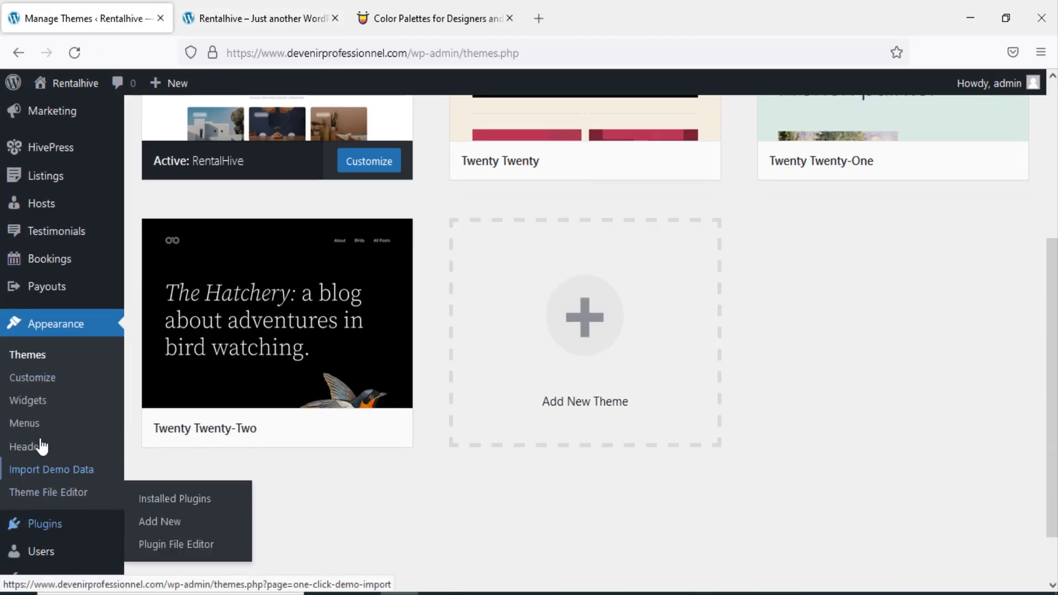
scroll(49, 339, up, 5)
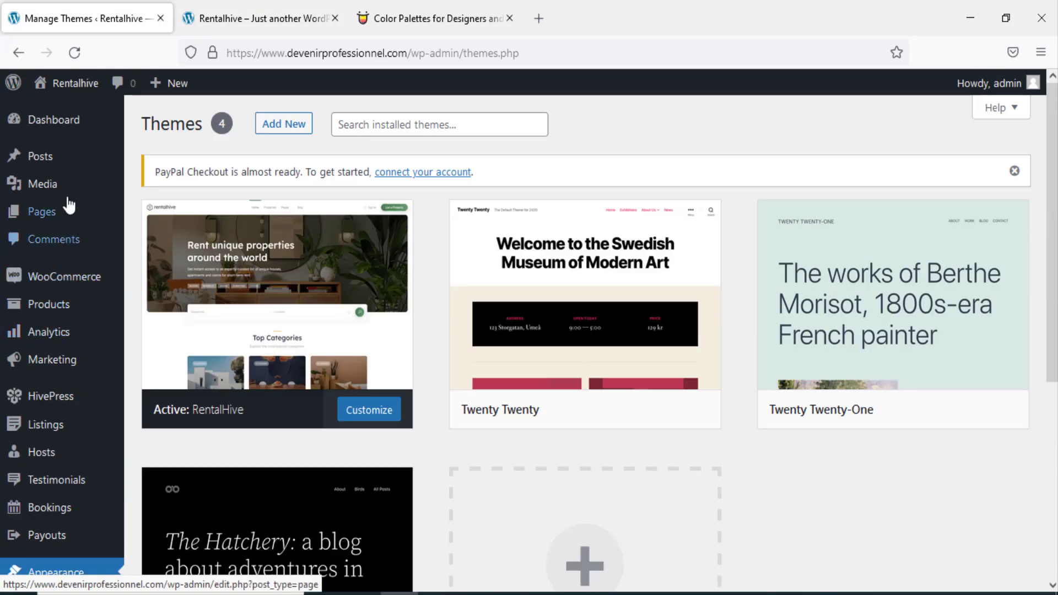
mouse_move(68, 197)
click(49, 216)
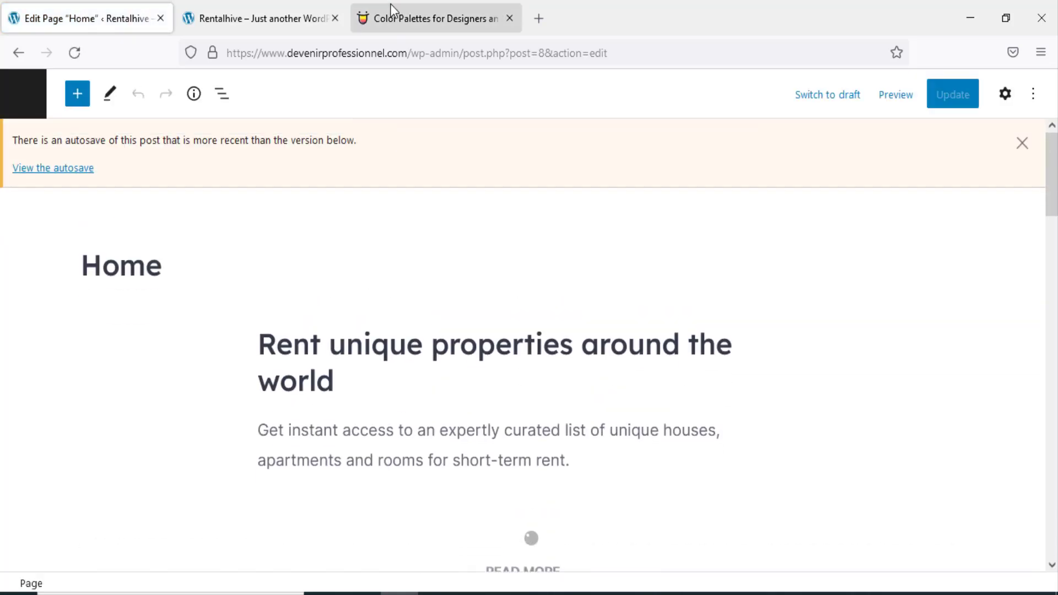
- Compare the live homepage heading with the editor and examine the heading, intro paragraph and listing tags blocks
click(312, 18)
drag(270, 318, 524, 319)
click(70, 8)
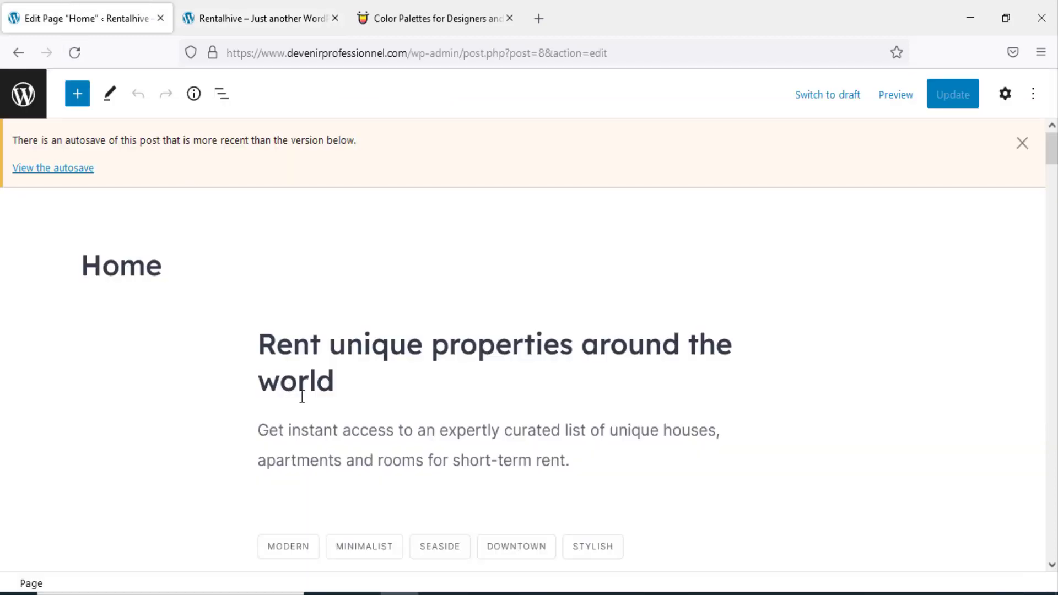
drag(336, 383, 274, 347)
click(406, 424)
scroll(406, 439, down, 2)
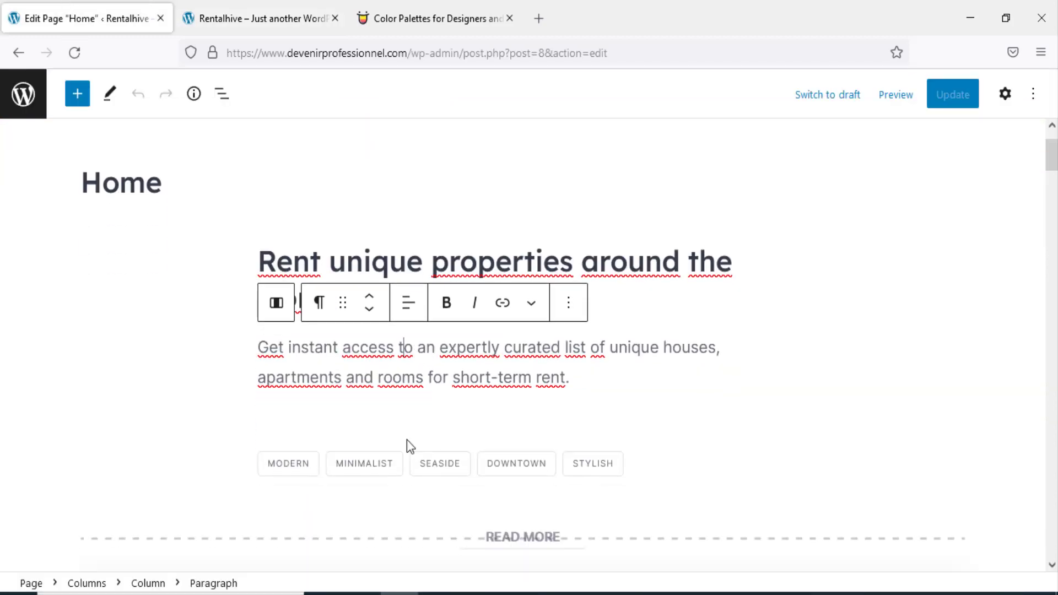
click(296, 471)
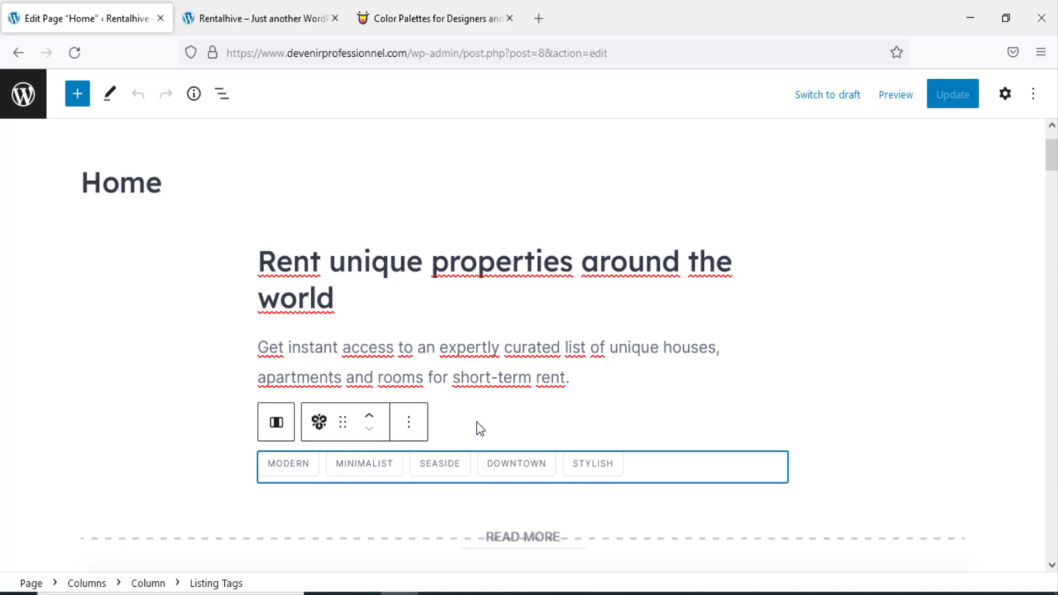
- Examine the Top Categories heading and its subtitle text on the Home page
scroll(478, 428, down, 6)
scroll(454, 251, down, 3)
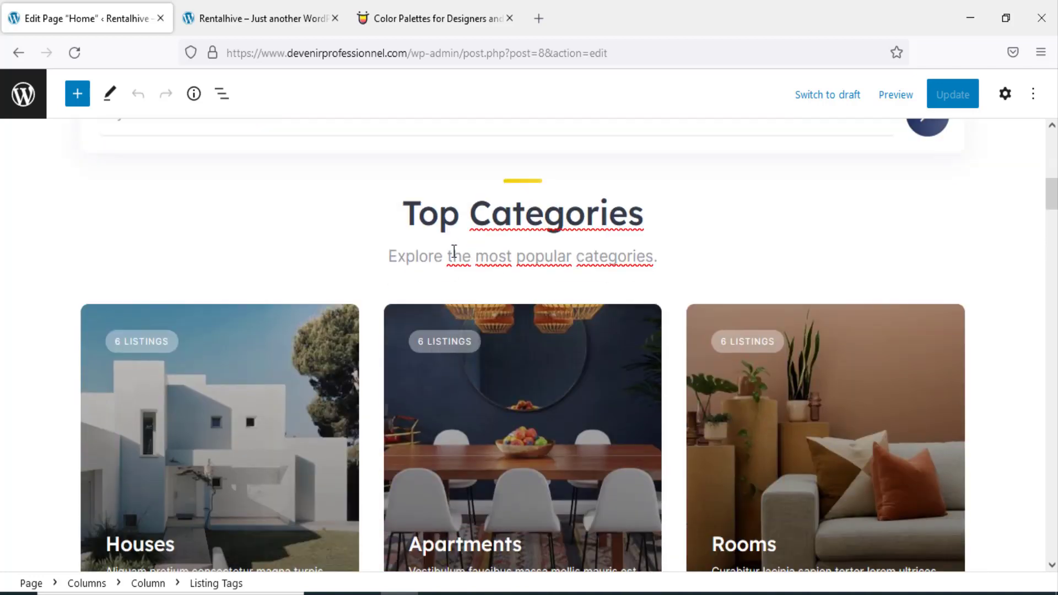
click(461, 213)
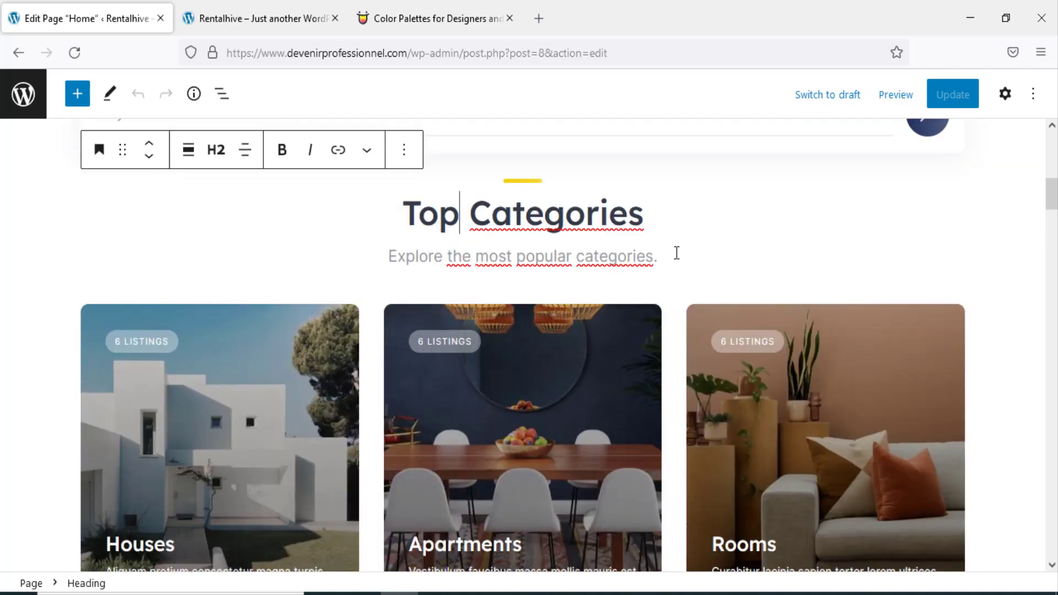
drag(676, 253, 447, 255)
click(654, 212)
scroll(611, 329, down, 5)
- Set the Listing Categories block under Top Categories to 2 columns
click(567, 221)
scroll(860, 396, up, 5)
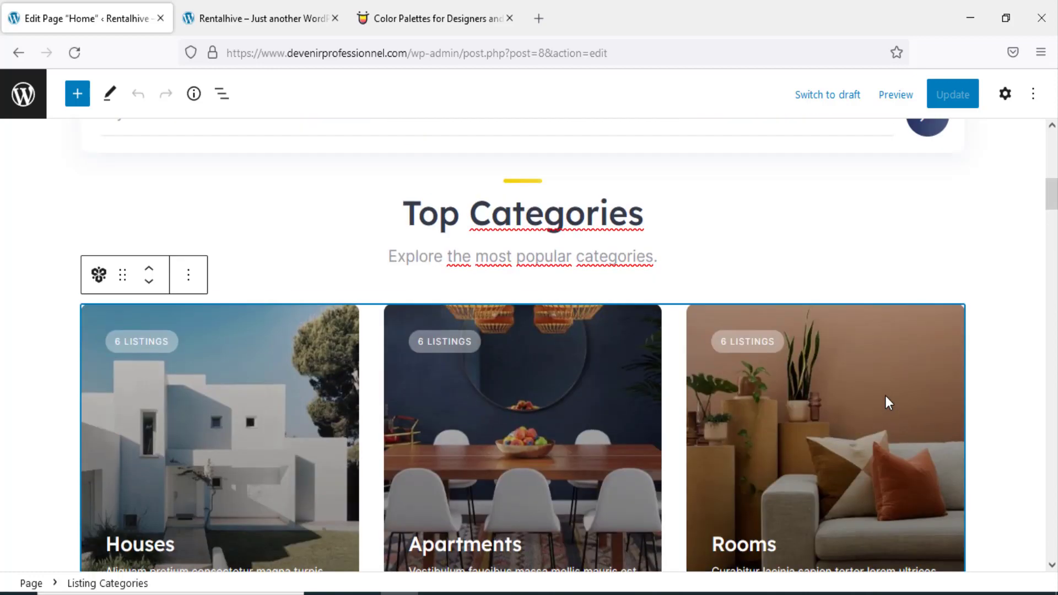
click(1004, 95)
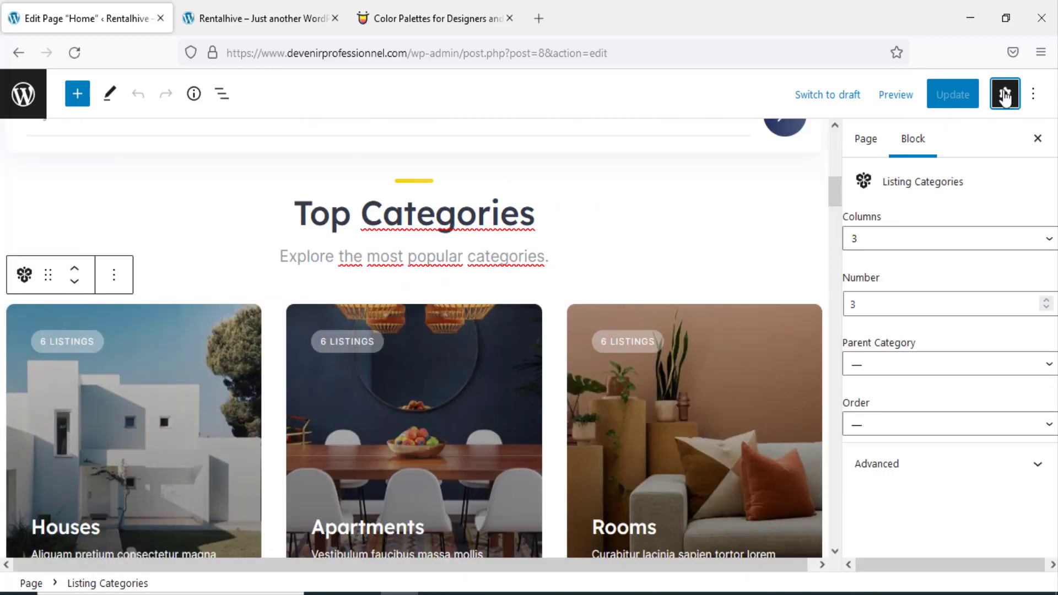
click(992, 238)
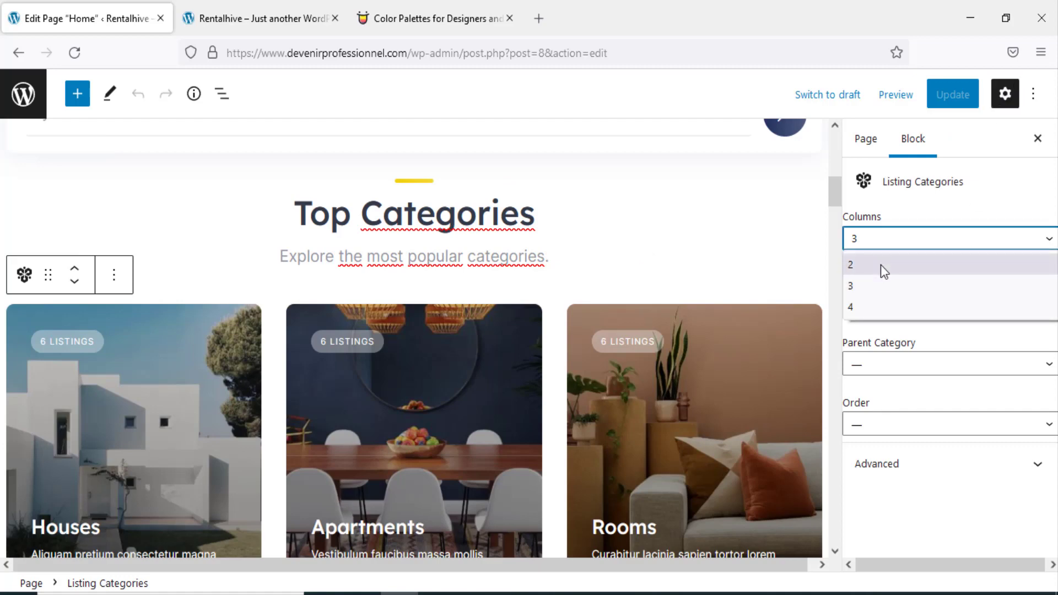
click(880, 264)
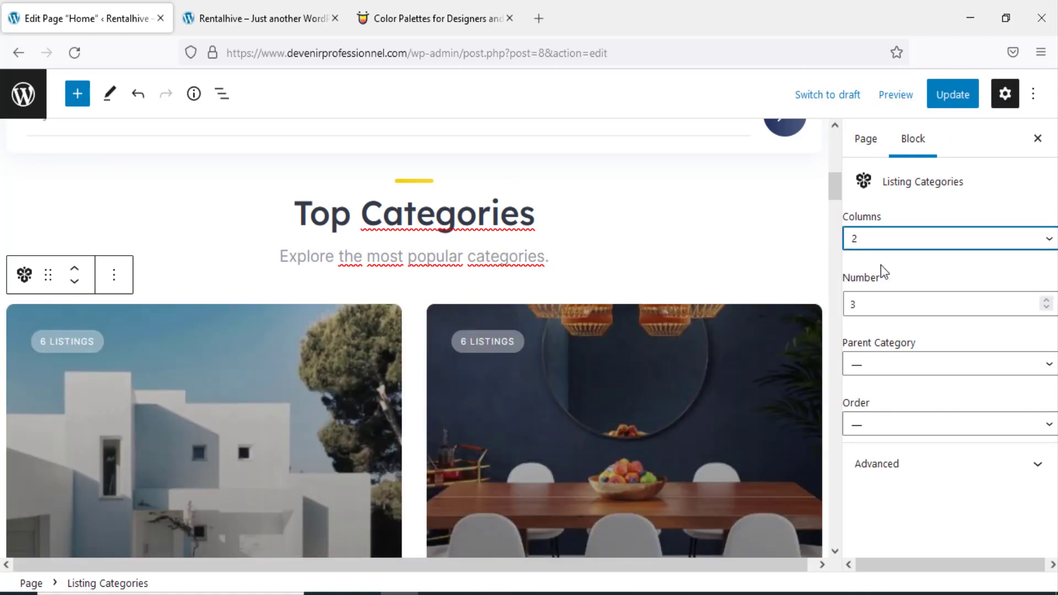
scroll(524, 331, down, 7)
scroll(534, 338, up, 4)
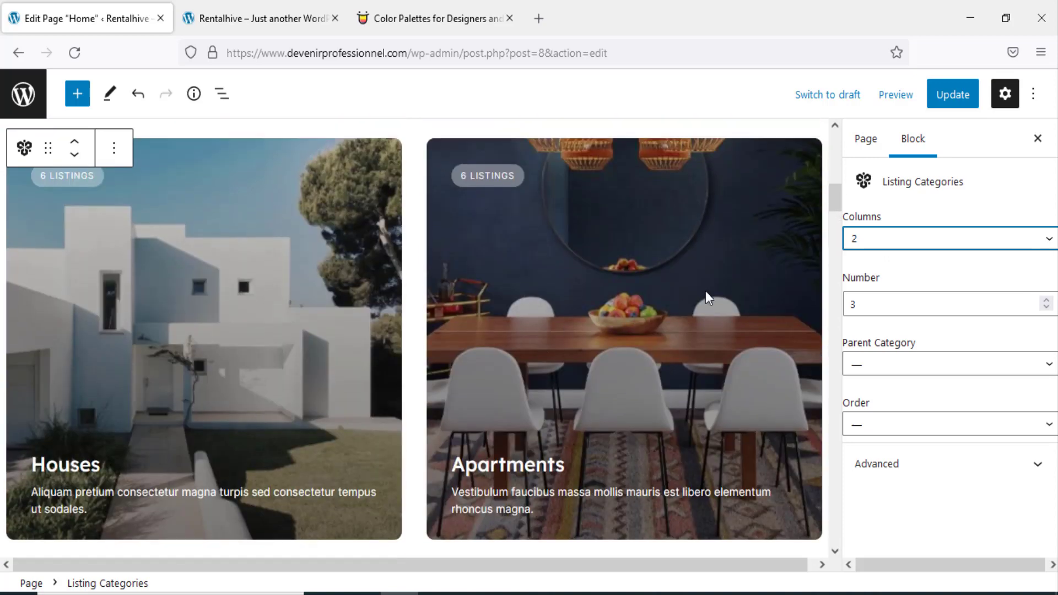
- Set the Listing Categories block back to 3 columns
click(904, 243)
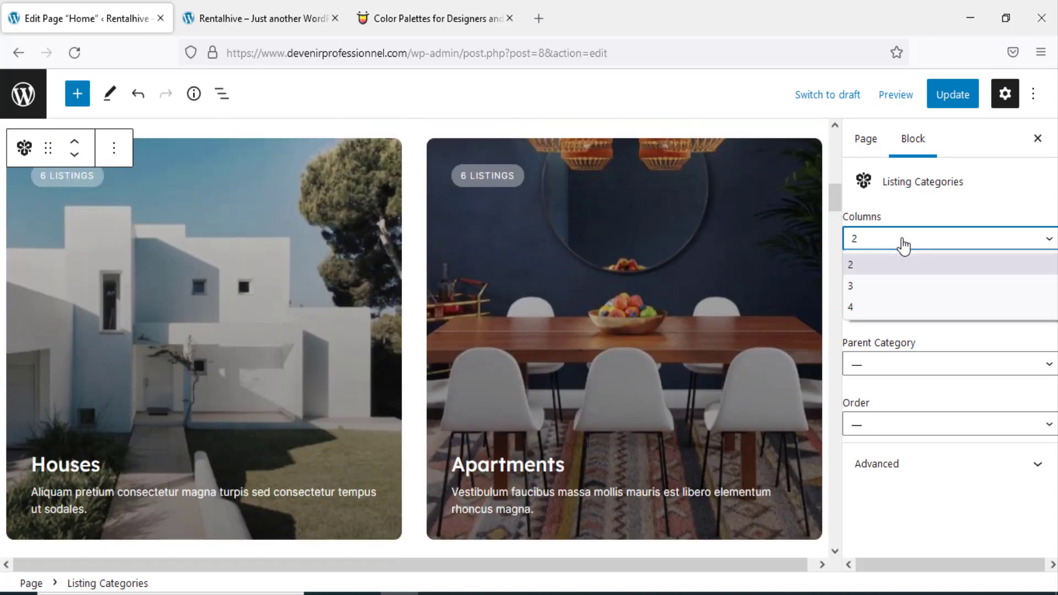
click(874, 286)
scroll(689, 308, down, 3)
scroll(633, 358, down, 3)
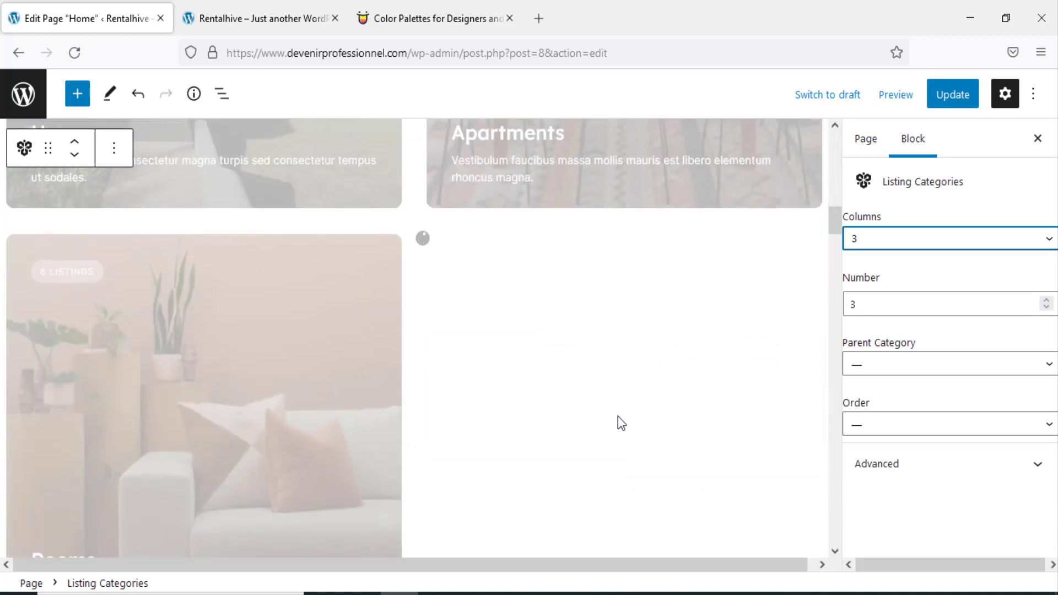
- Examine the Get started section and the block settings of its Book a Stay heading
scroll(618, 415, down, 3)
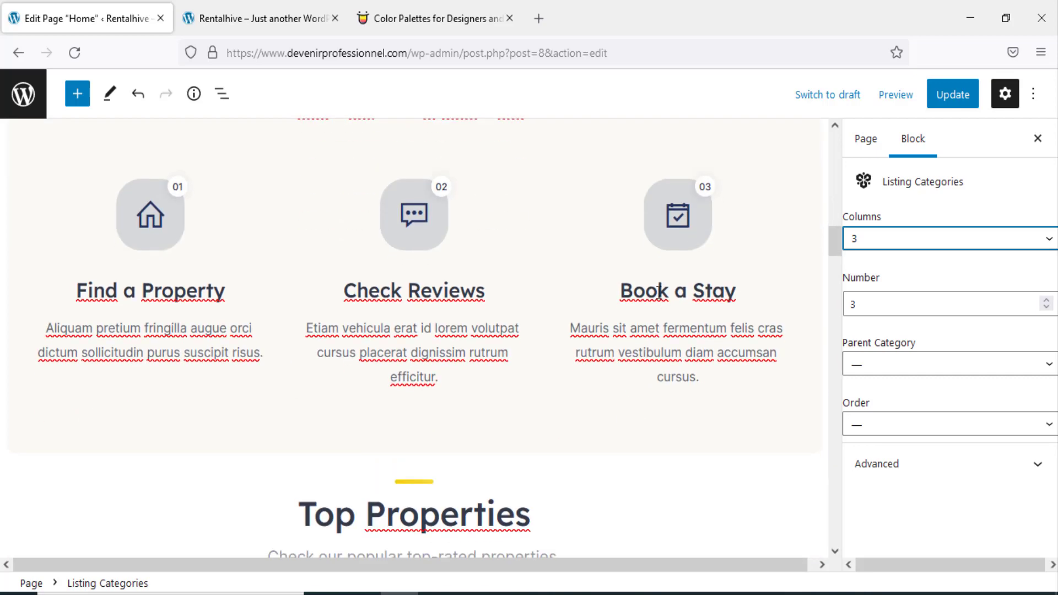
click(660, 297)
scroll(702, 347, up, 1)
scroll(702, 350, up, 2)
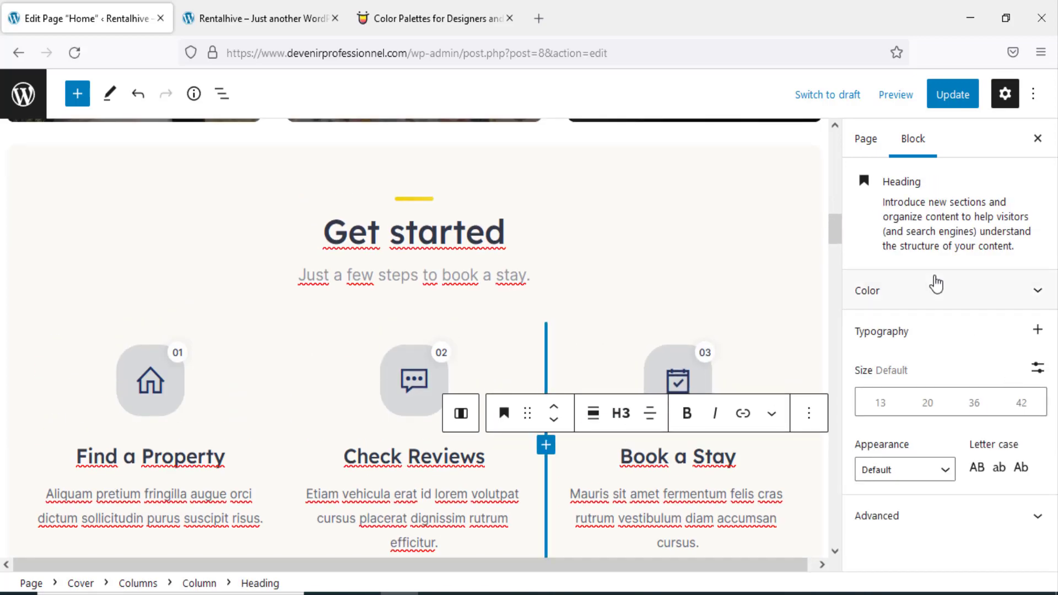
scroll(770, 441, down, 2)
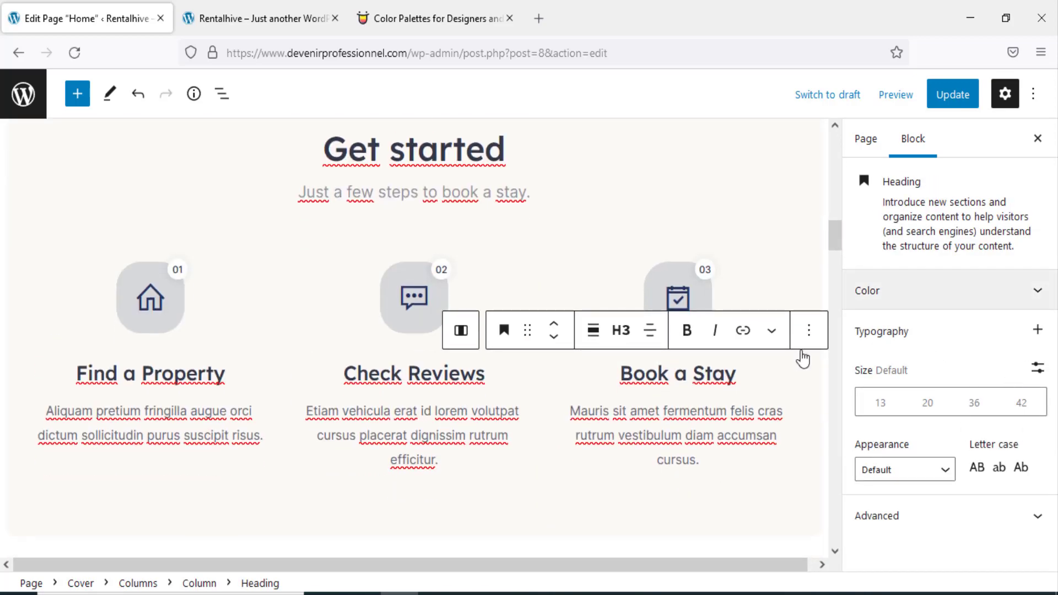
- Try 2 columns for the Listings block under Top Properties, and set it back to 3
scroll(779, 378, down, 7)
scroll(558, 426, down, 3)
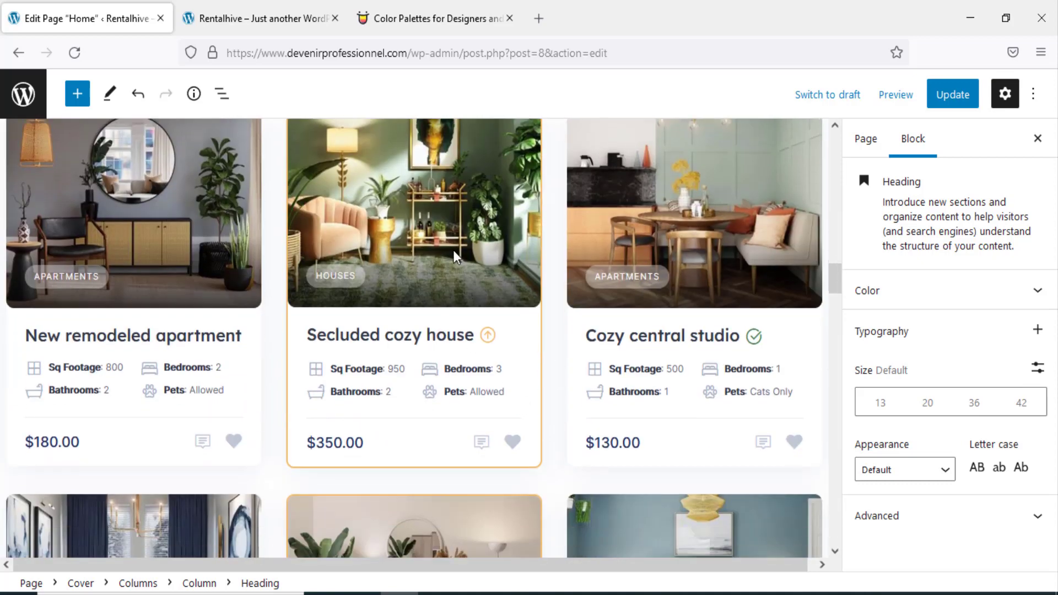
click(570, 252)
scroll(835, 236, up, 2)
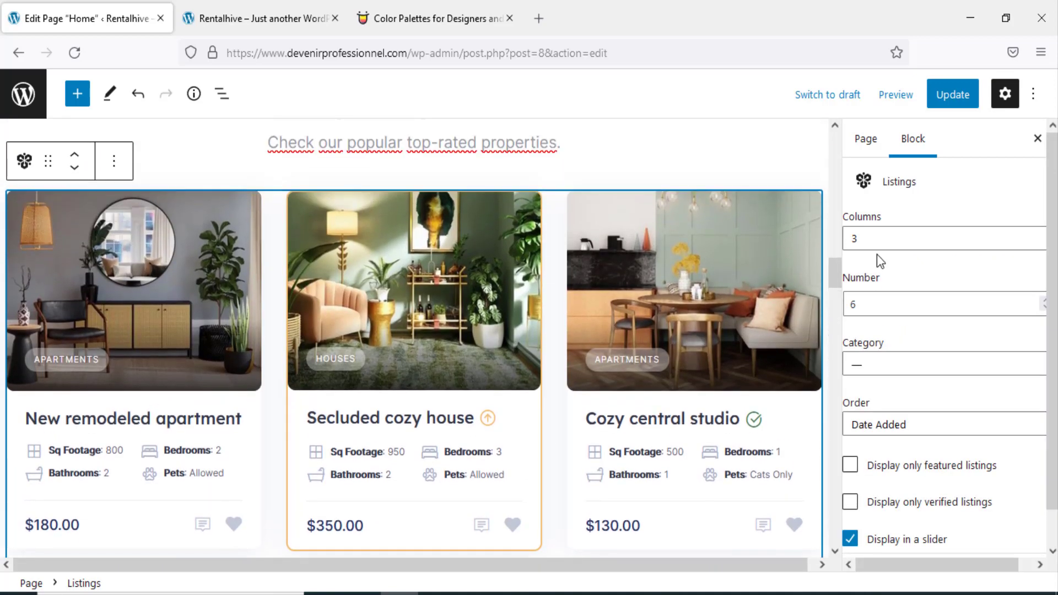
click(892, 243)
click(893, 286)
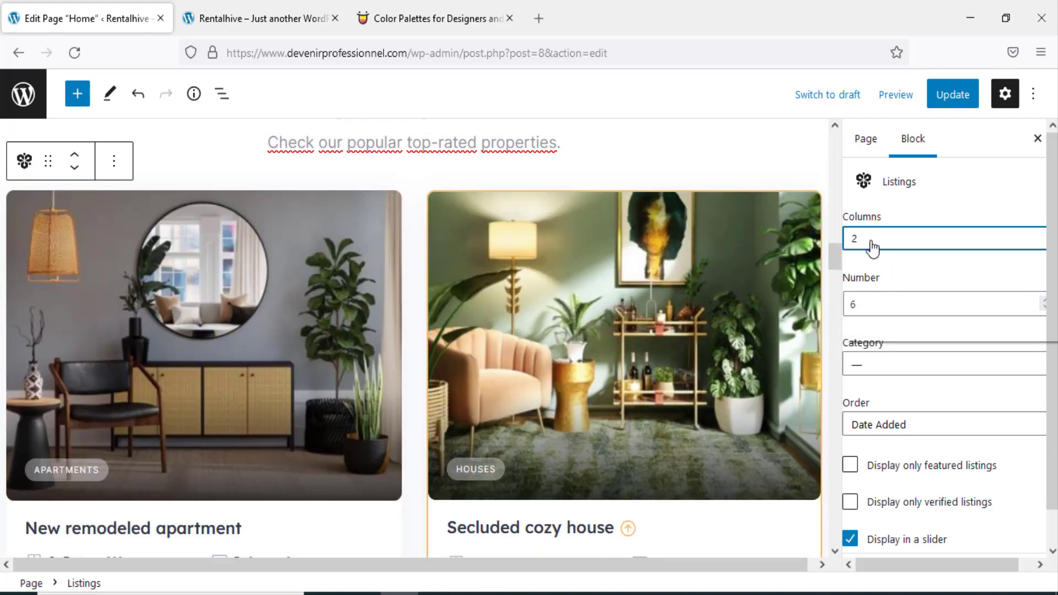
click(869, 244)
click(868, 298)
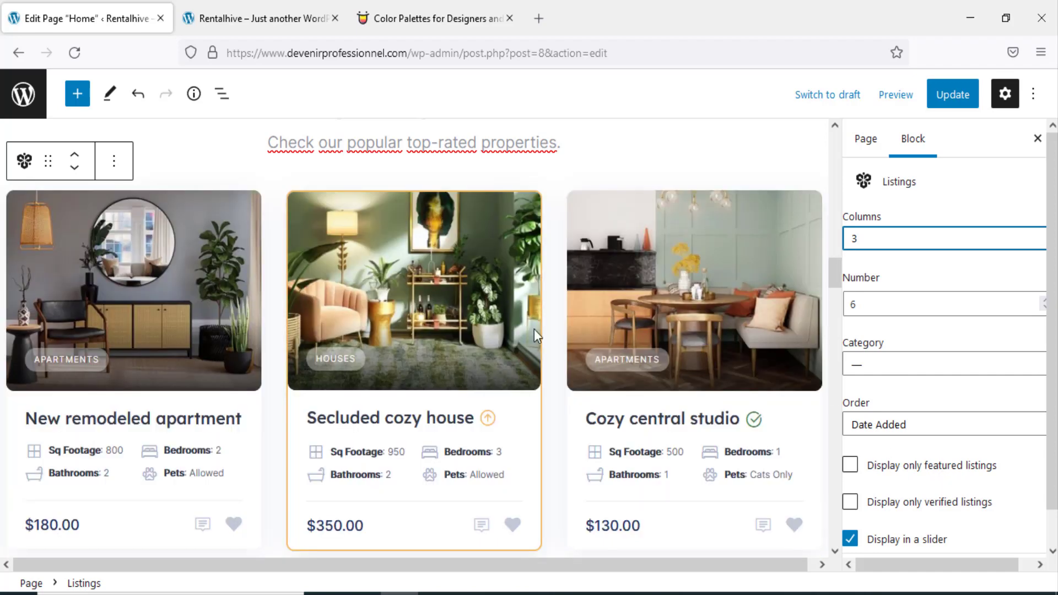
- Look through the What People Say and From the Blog sections, and leave the page editor without saving
scroll(649, 237, down, 15)
scroll(665, 231, down, 9)
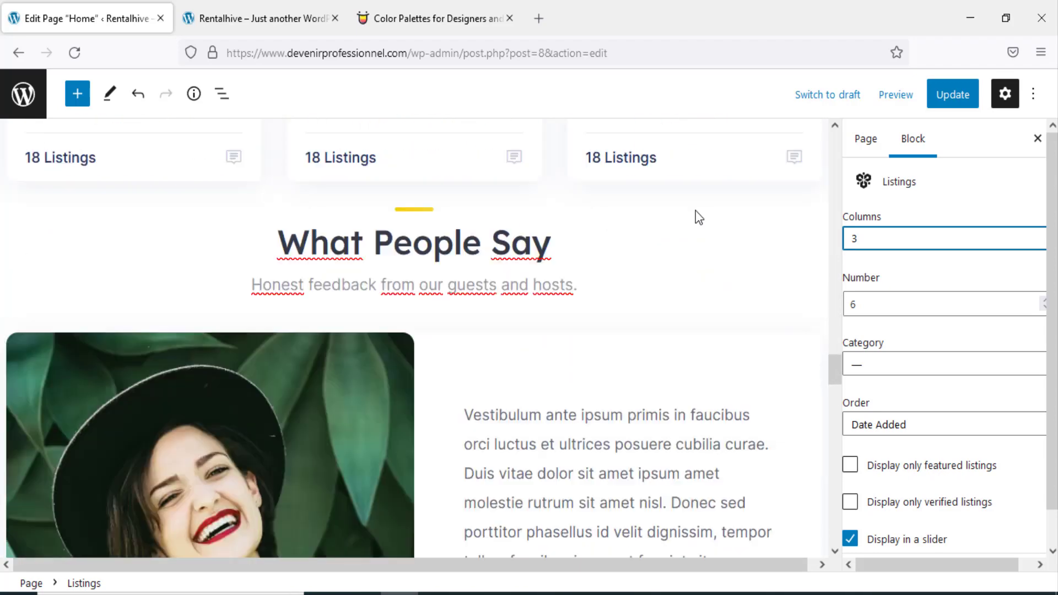
drag(839, 377, 837, 469)
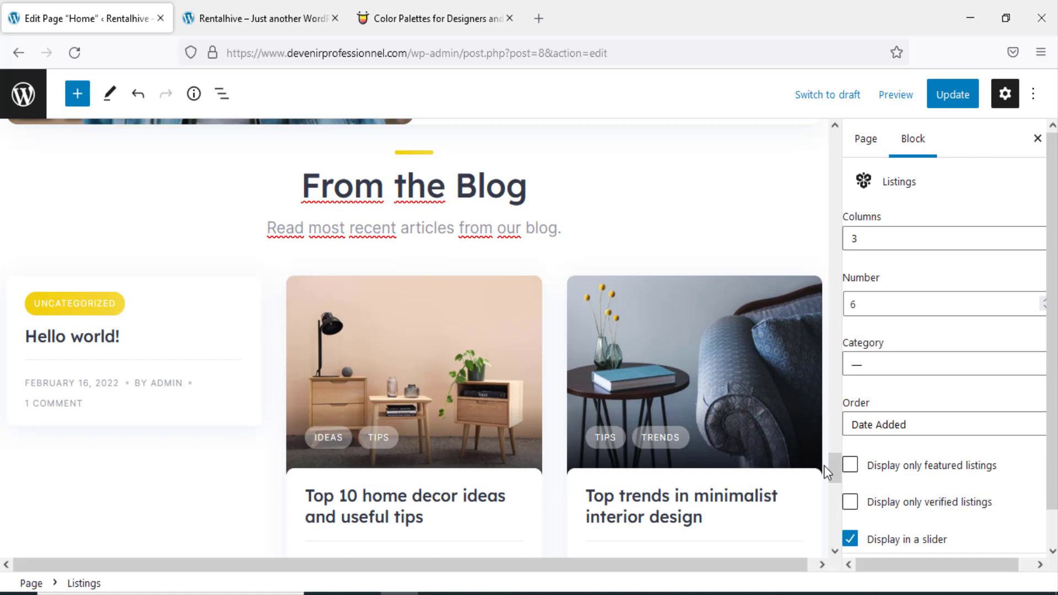
key(ctrl+s)
click(11, 55)
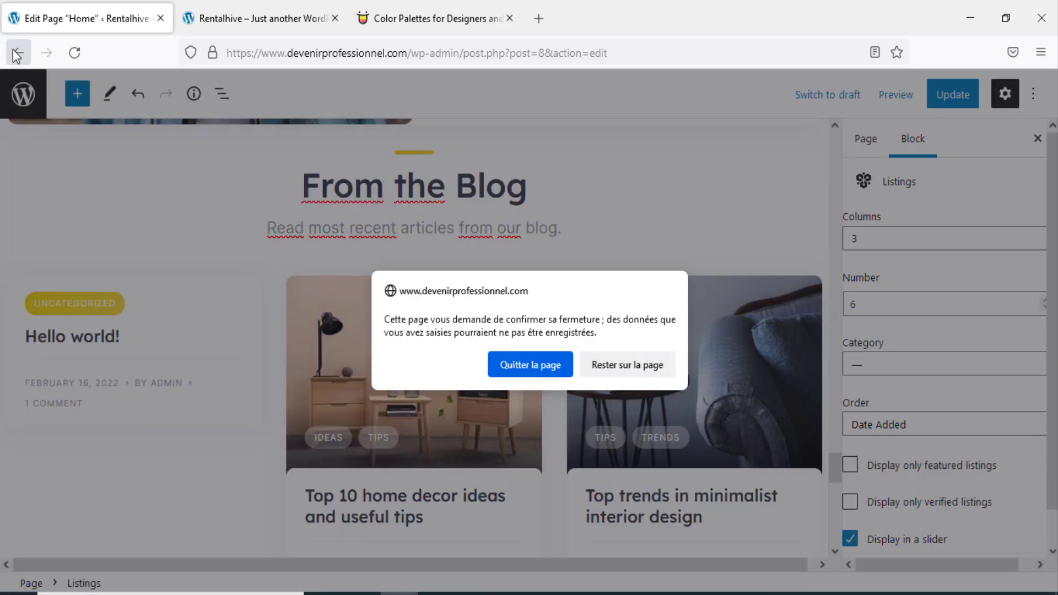
click(562, 374)
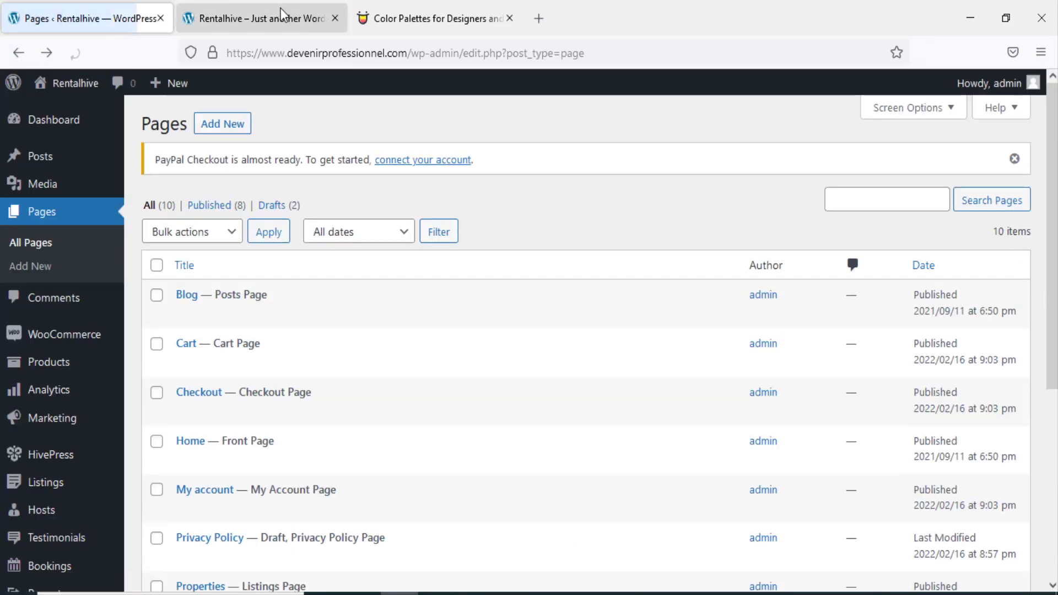
- Look through the live front page down to the footer columns
click(282, 13)
scroll(539, 378, down, 15)
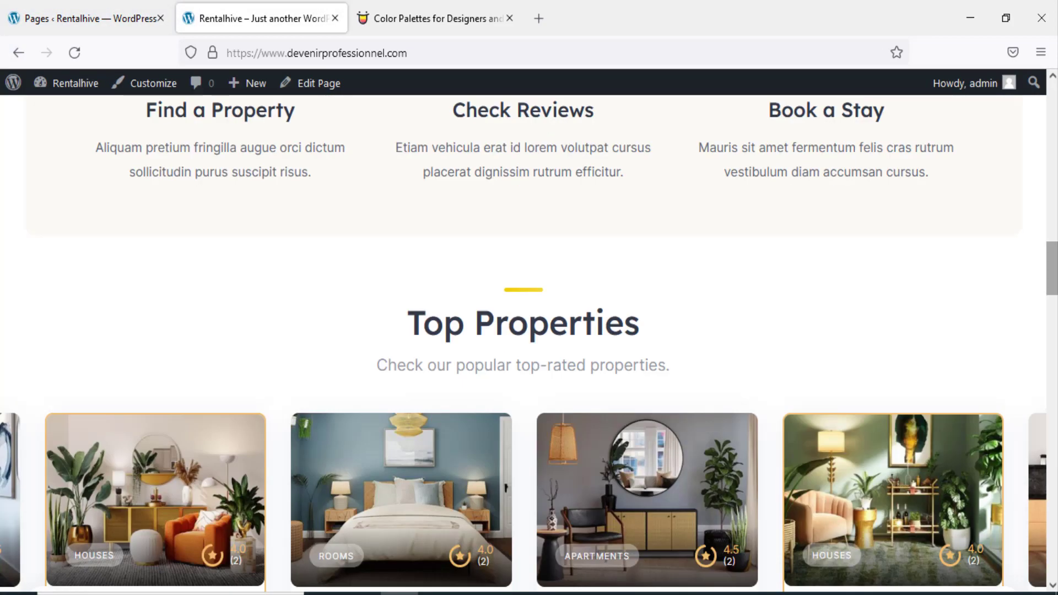
scroll(529, 341, down, 10)
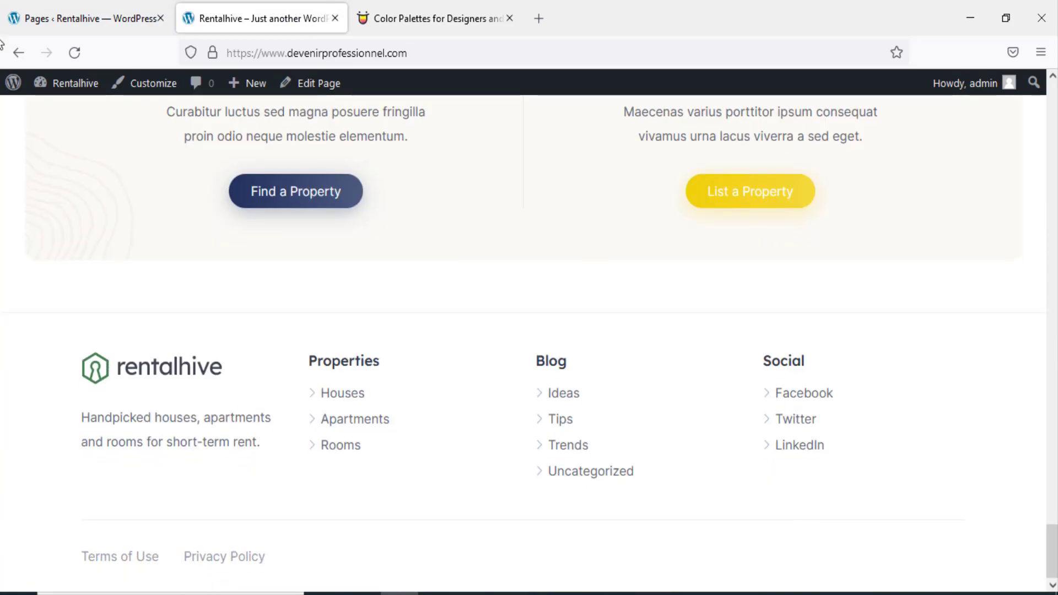
- Open the theme's Widgets settings and expand the Site (footer) area
click(19, 14)
scroll(59, 261, down, 2)
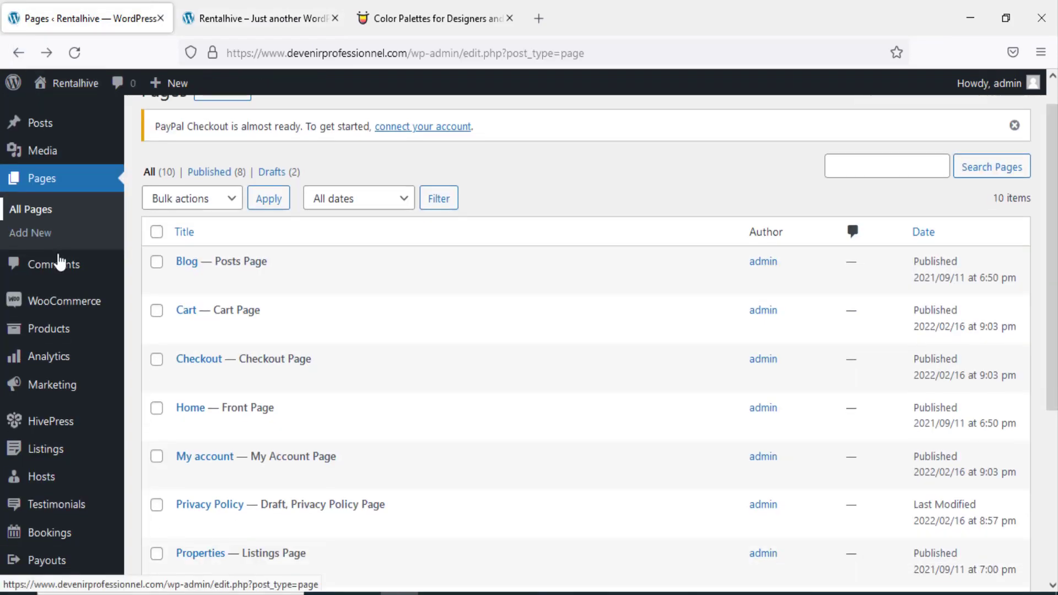
scroll(66, 276, down, 5)
mouse_move(56, 432)
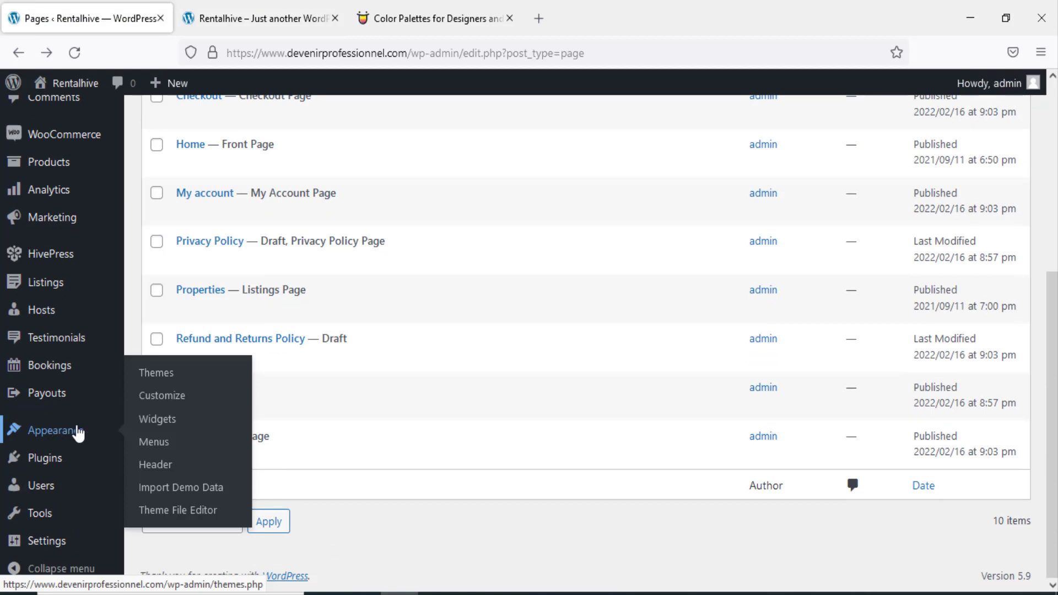
click(172, 426)
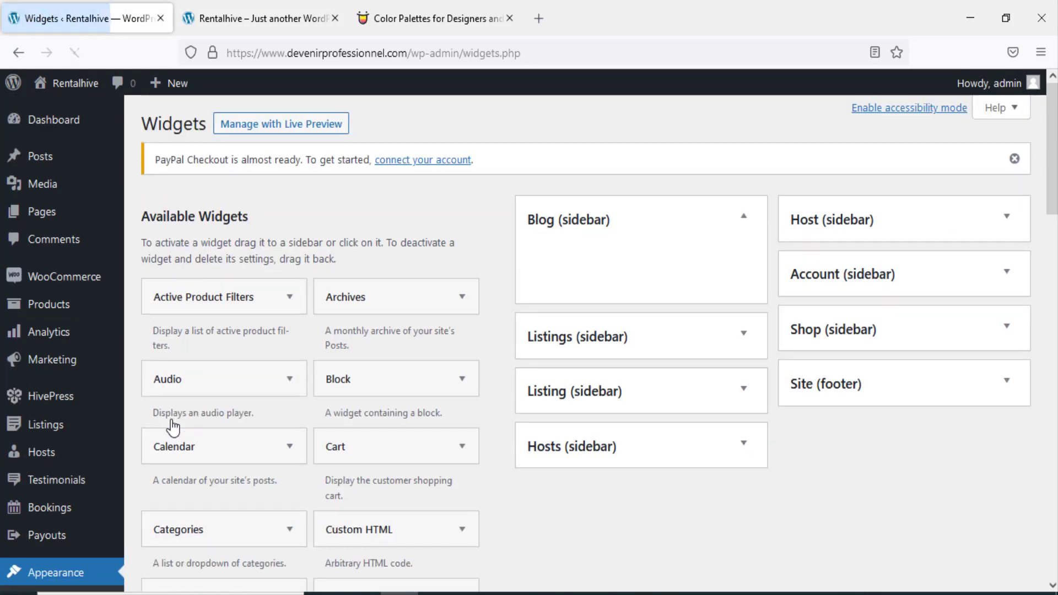
click(1006, 380)
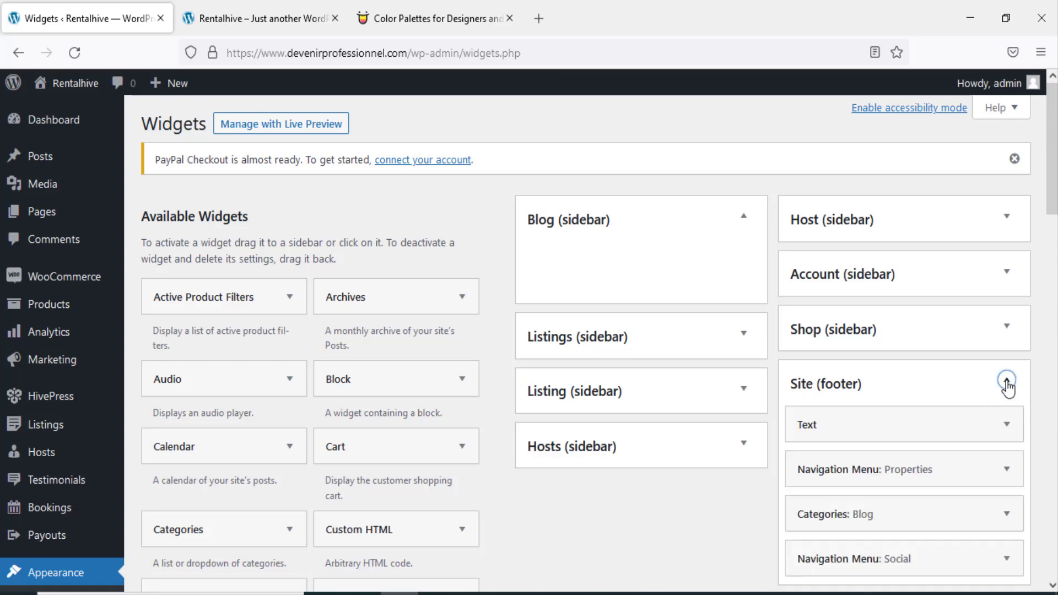
scroll(907, 456, down, 3)
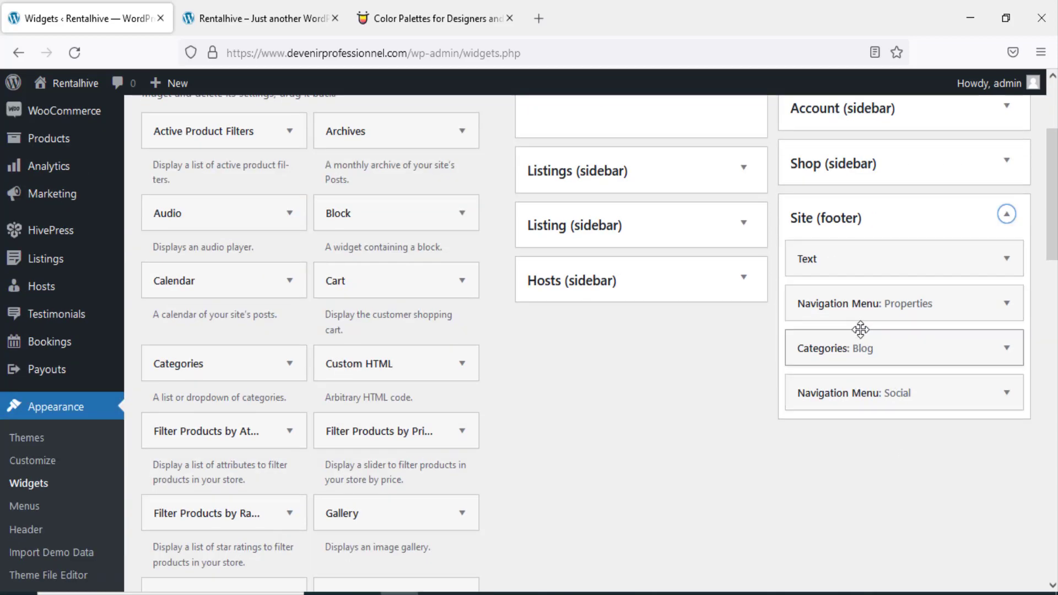
- Compare the live footer with the footer widgets and check the settings of the Properties navigation menu widget
click(275, 7)
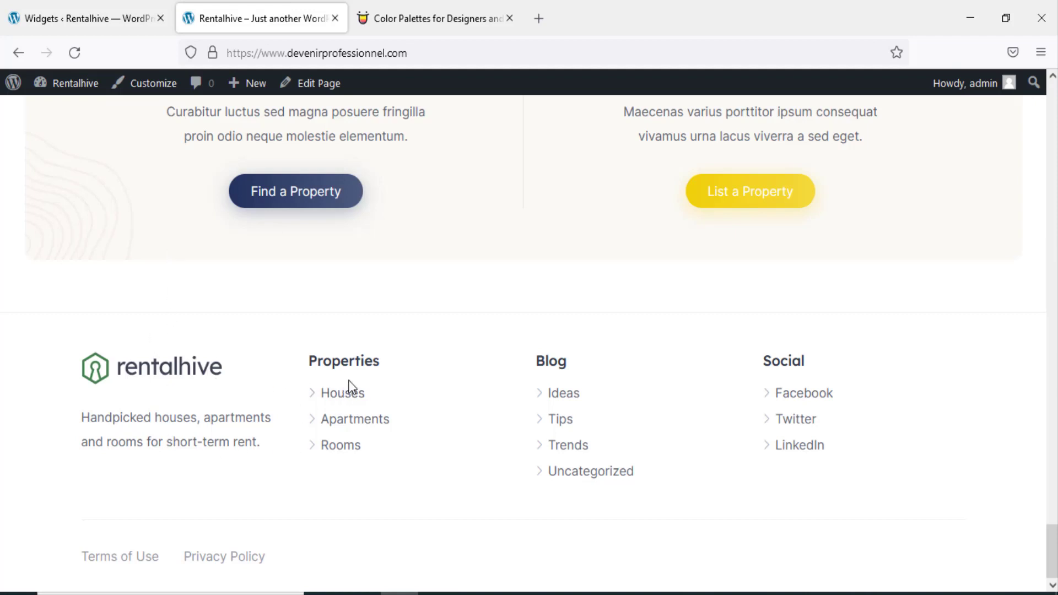
click(99, 27)
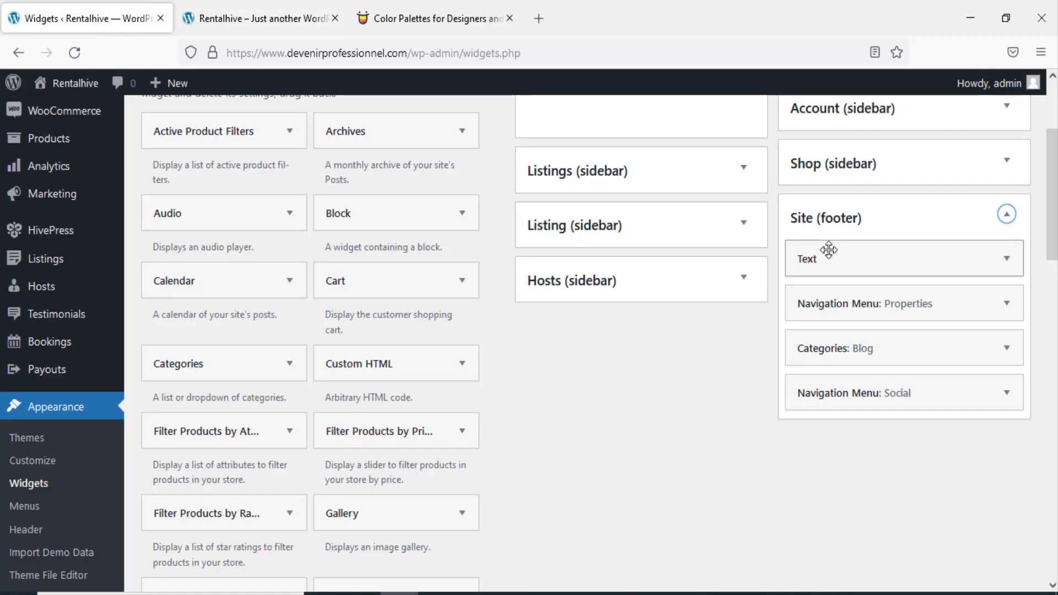
click(1003, 303)
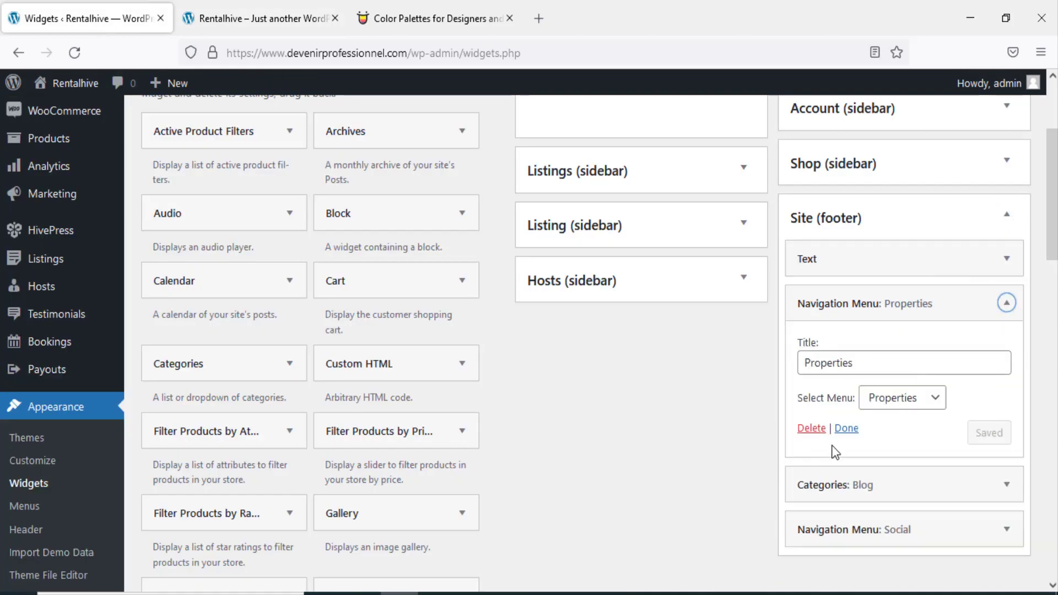
click(1006, 304)
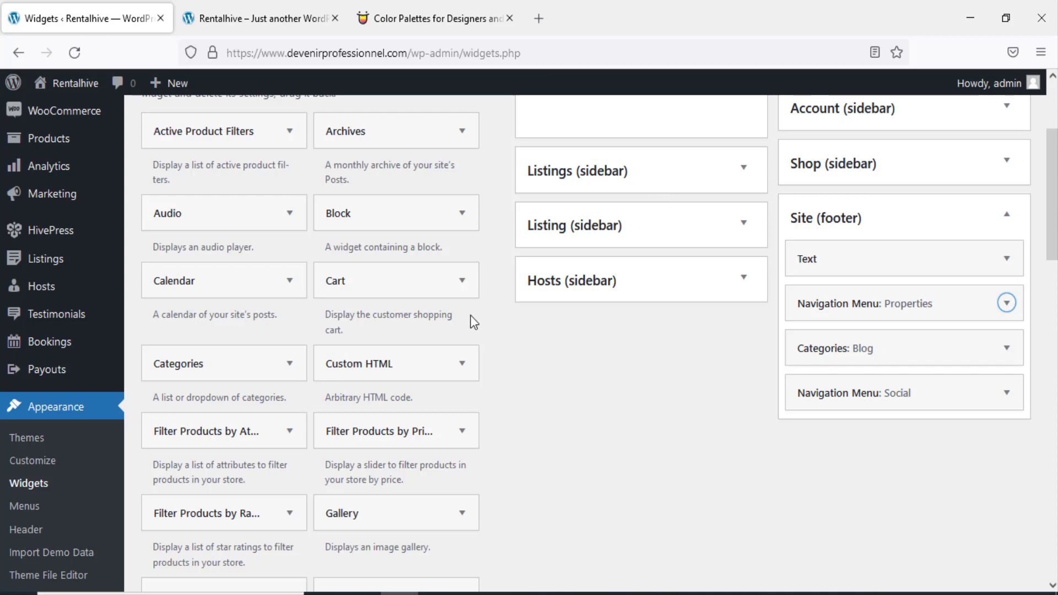
- Examine the footer's Text widget with its logo and tagline, and collapse it without changes
scroll(918, 393, up, 3)
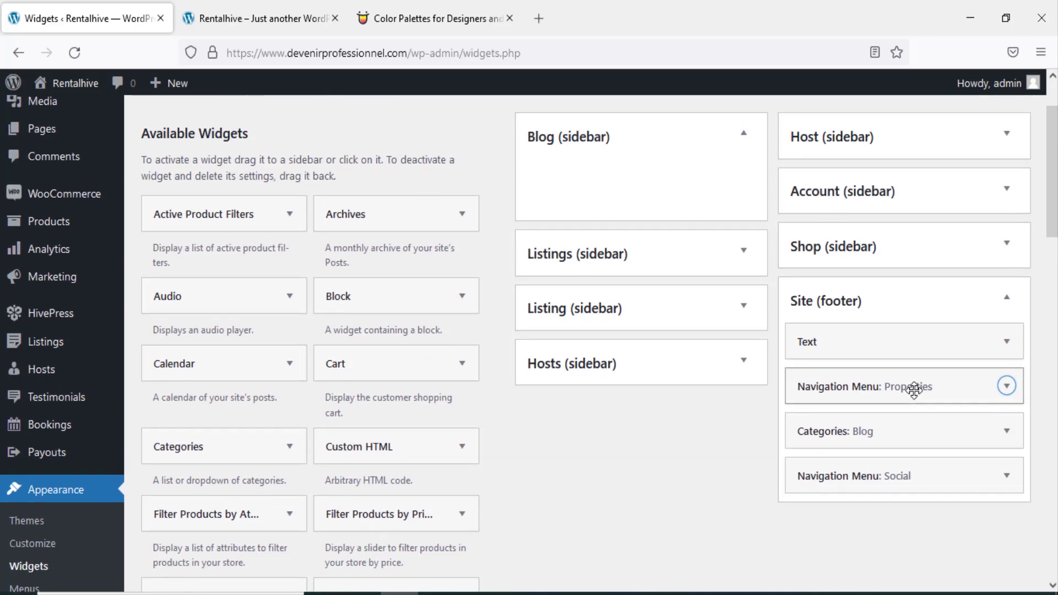
click(1004, 427)
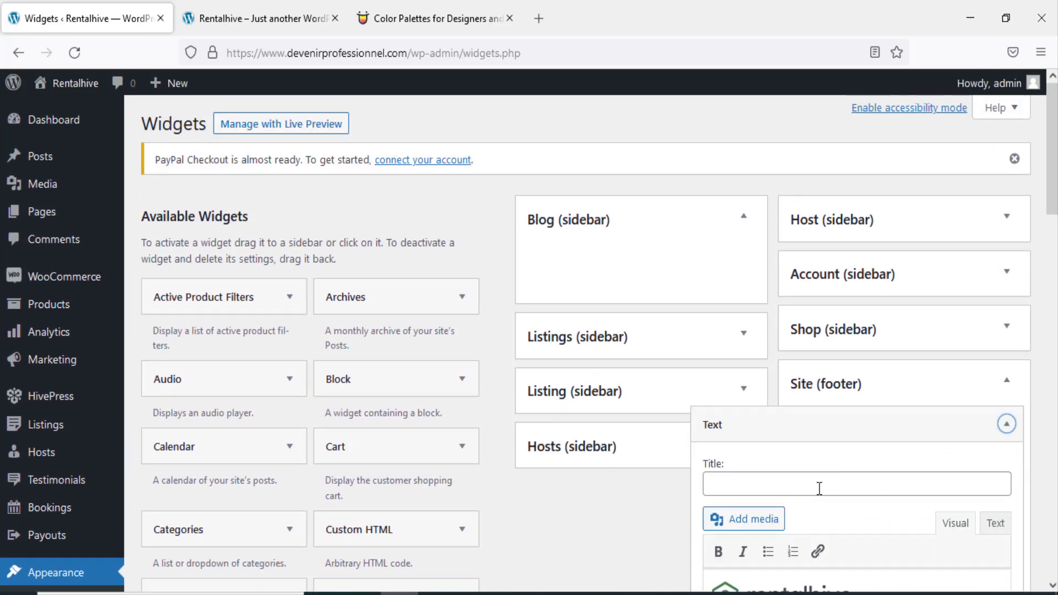
scroll(810, 389, down, 5)
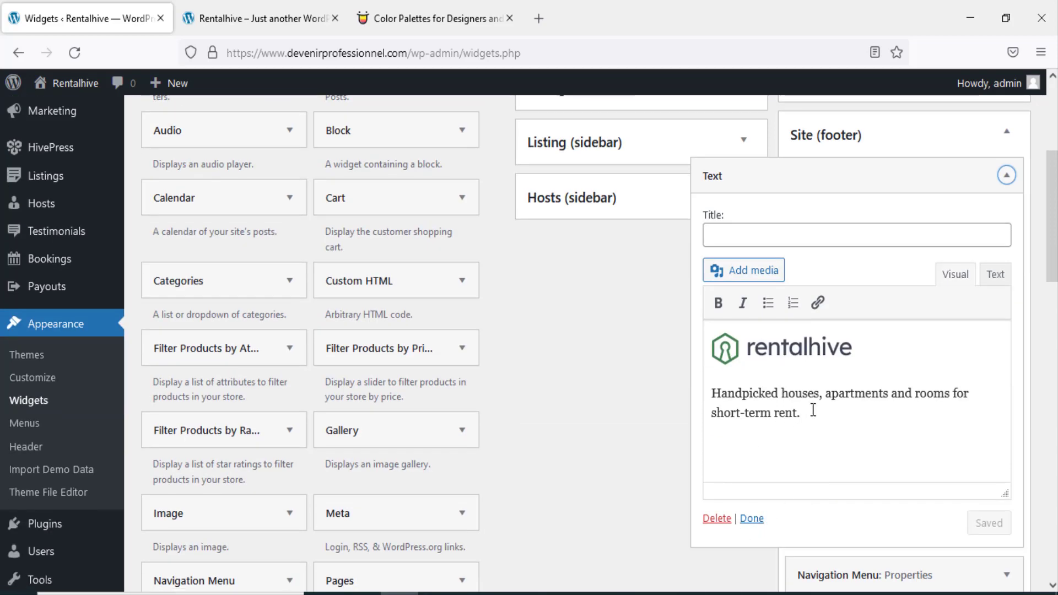
drag(813, 410, 741, 393)
click(756, 360)
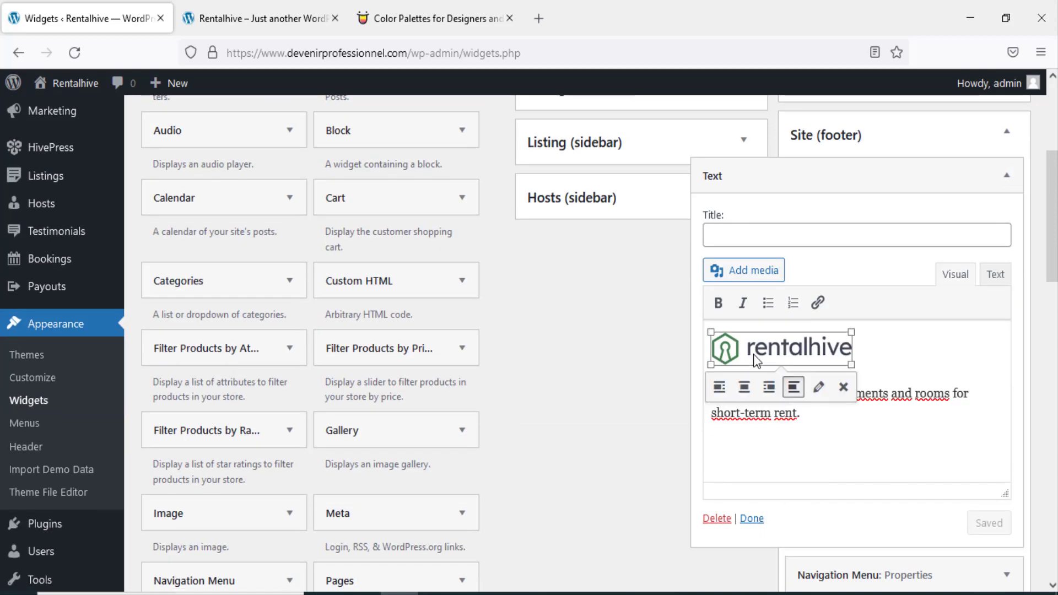
click(864, 458)
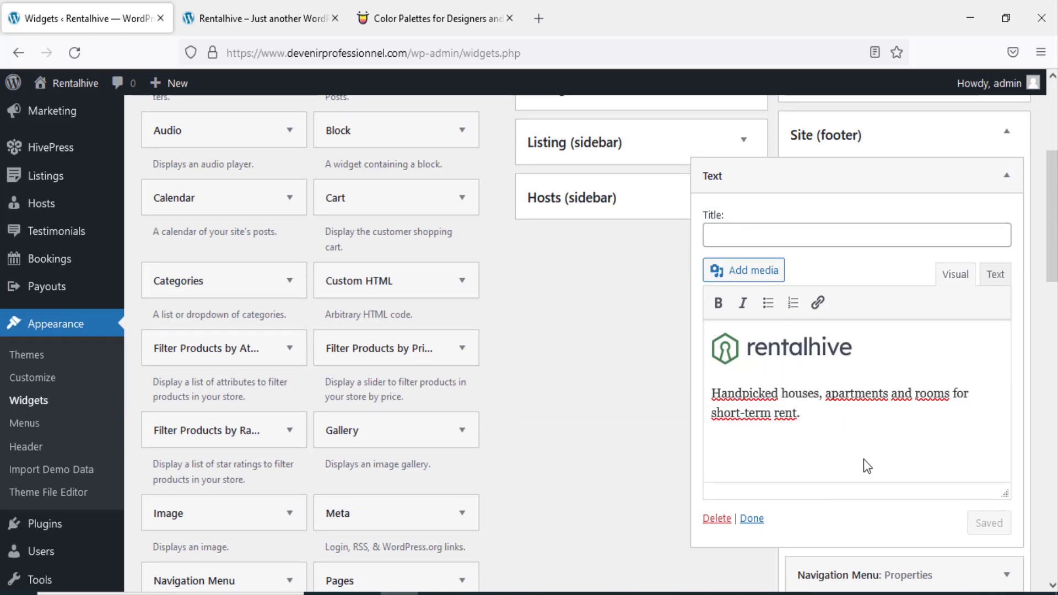
click(751, 274)
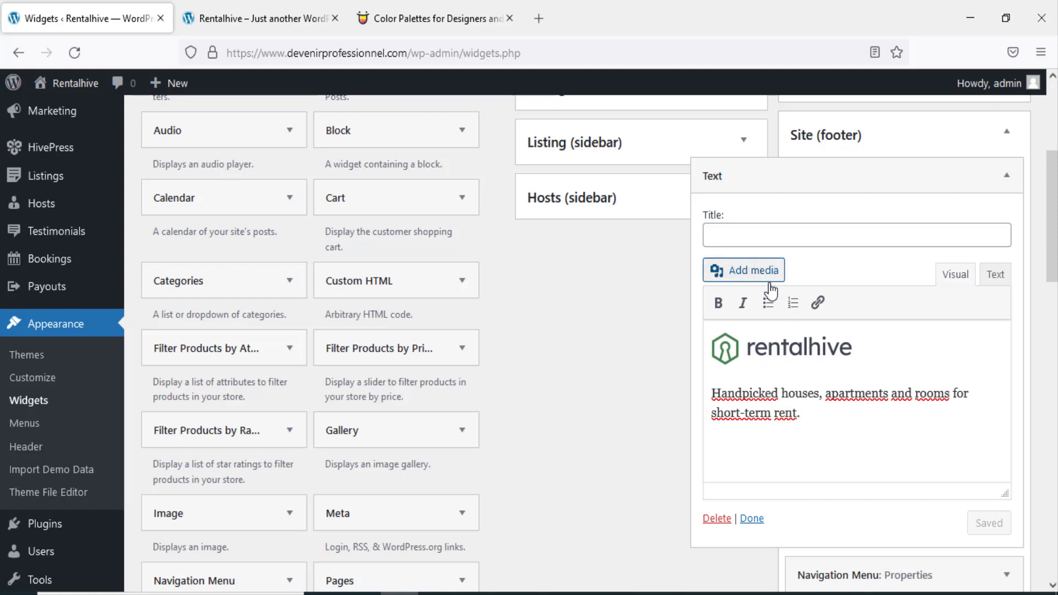
click(1006, 178)
scroll(968, 307, up, 5)
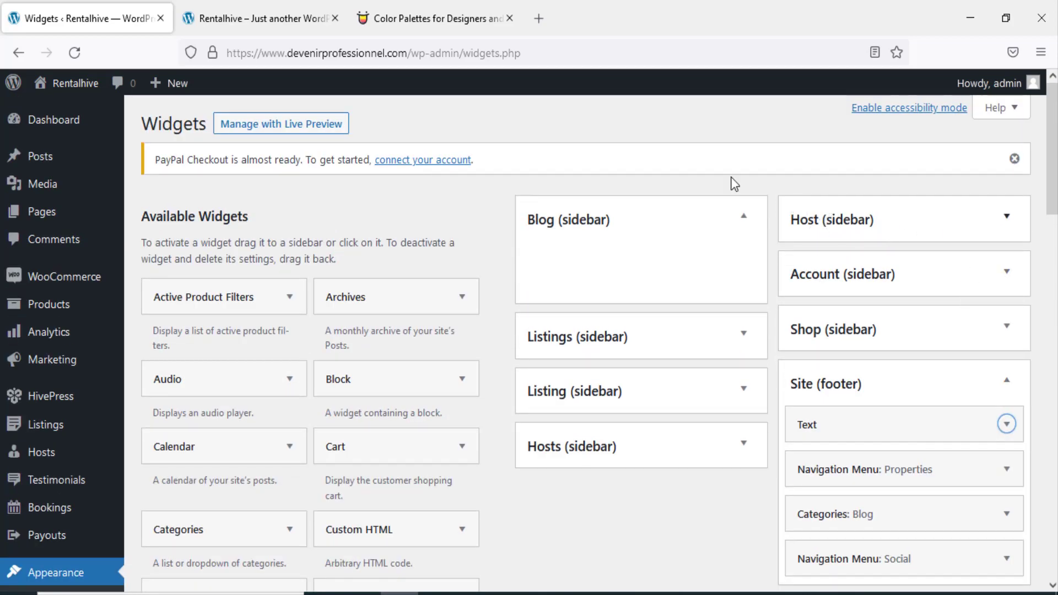
- Open the Host Page on the live site and examine the host's profile sidebar and listings
click(230, 17)
scroll(517, 448, up, 15)
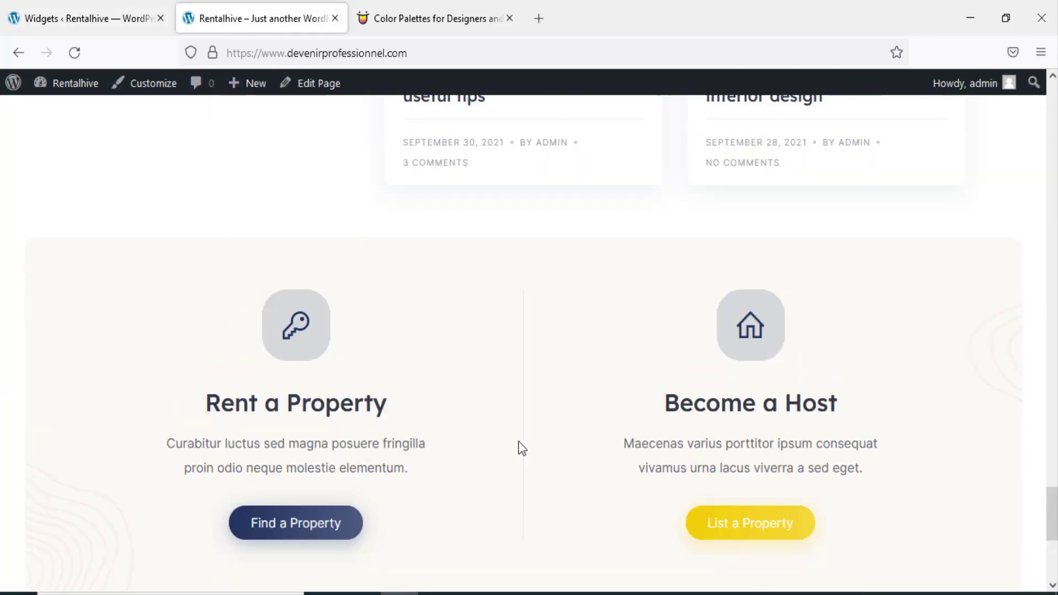
scroll(520, 449, up, 12)
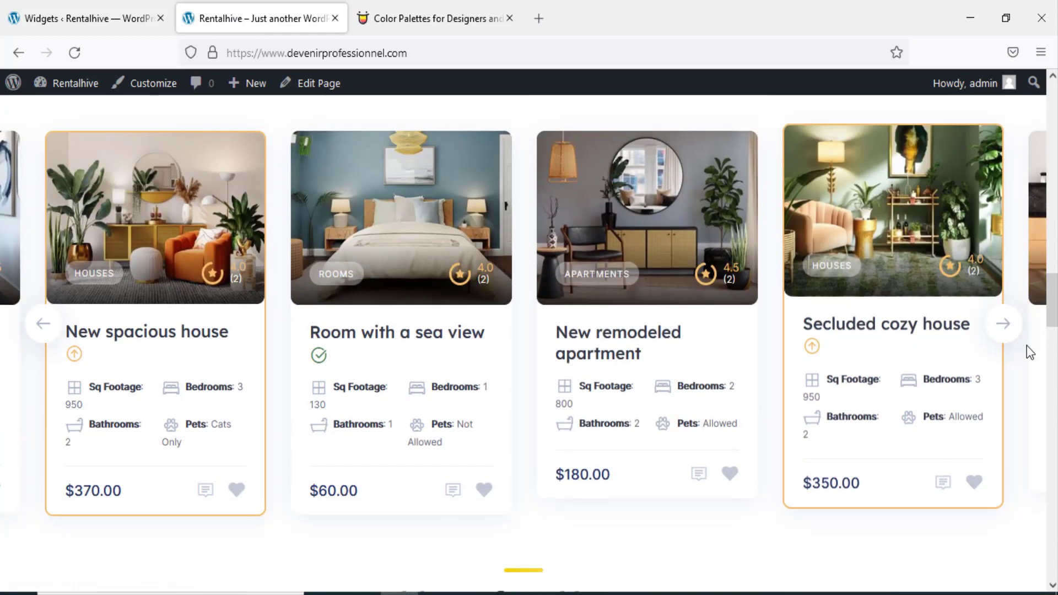
drag(1053, 292, 1047, 102)
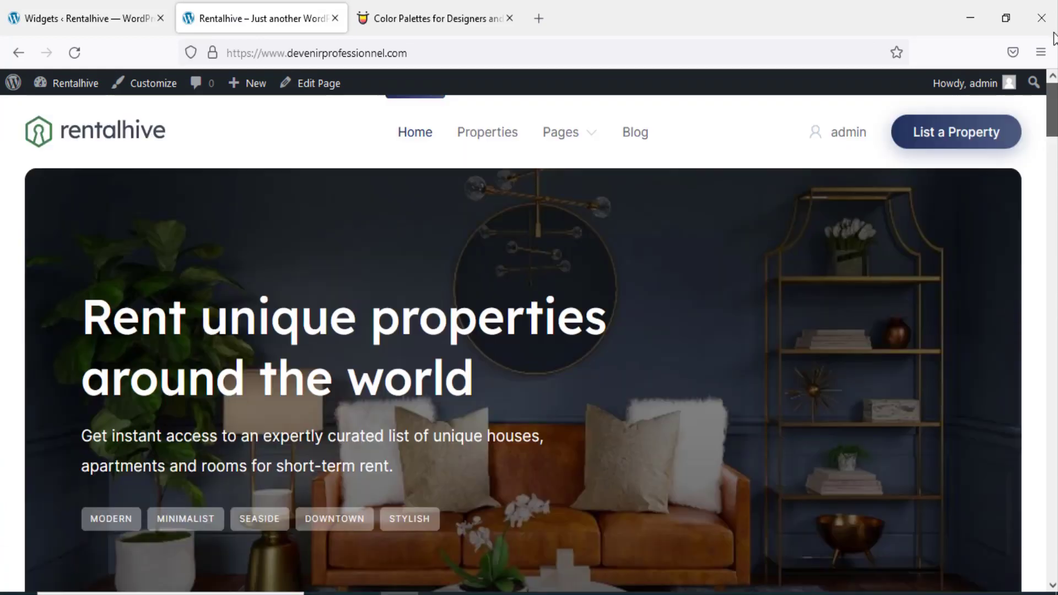
mouse_move(562, 139)
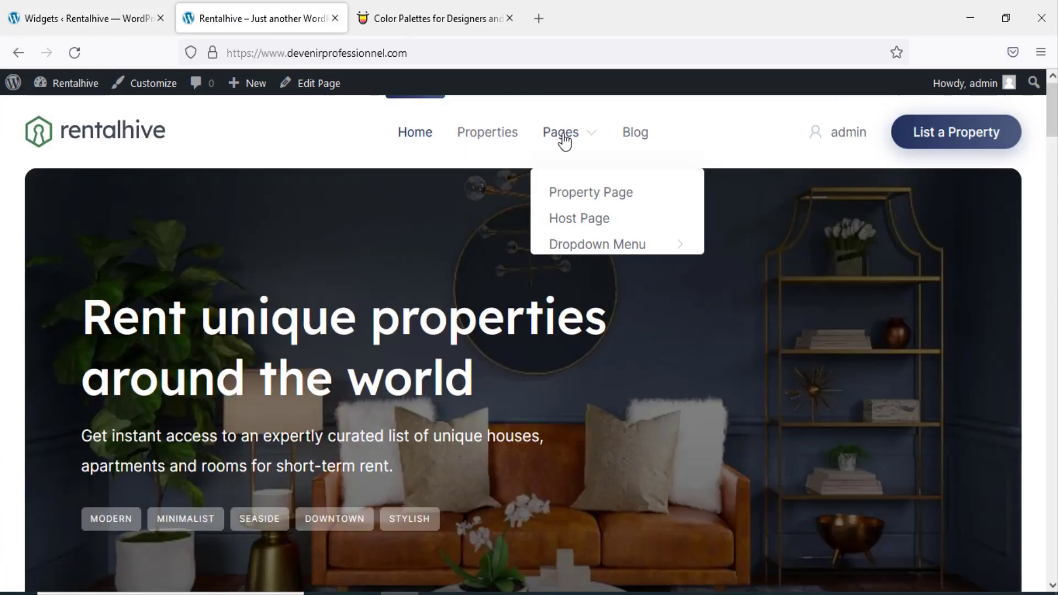
click(580, 222)
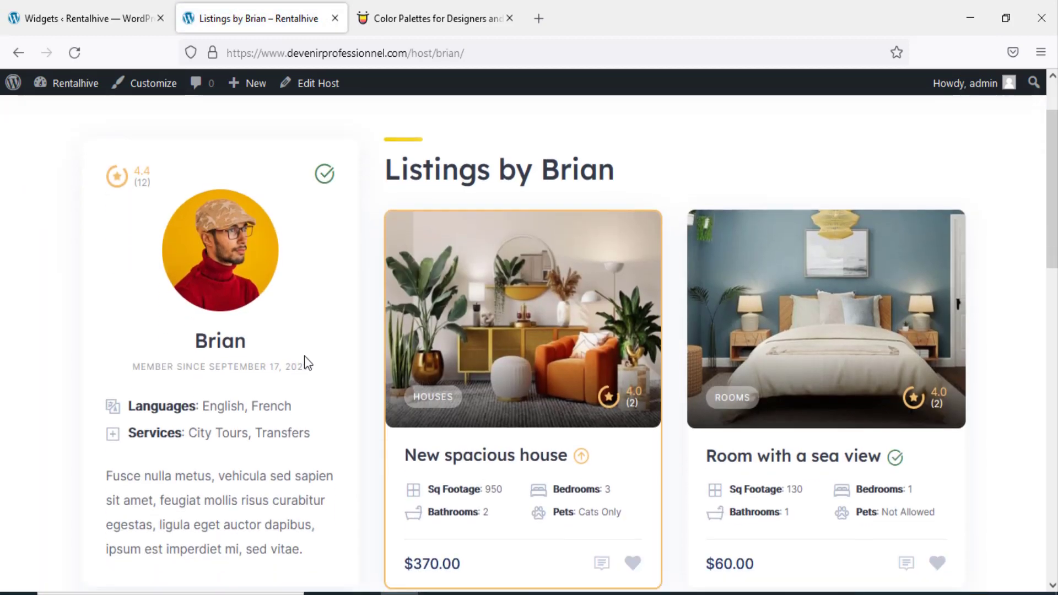
scroll(244, 361, down, 2)
scroll(244, 361, down, 2)
scroll(241, 146, up, 3)
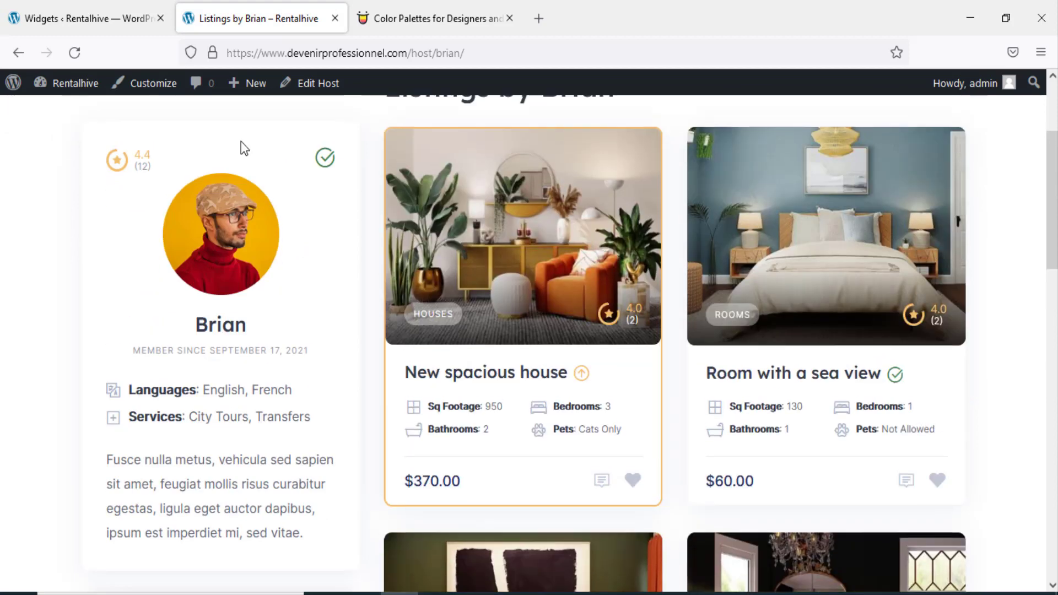
scroll(188, 457, down, 4)
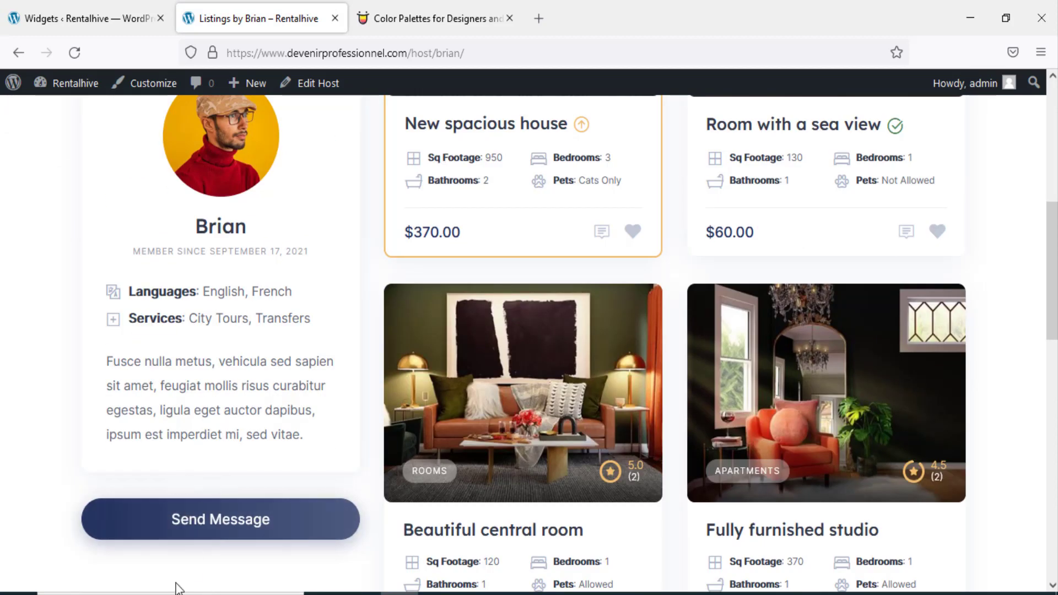
- Return to the Widgets settings and check which areas the Calendar and Categories widgets can be added to
click(88, 18)
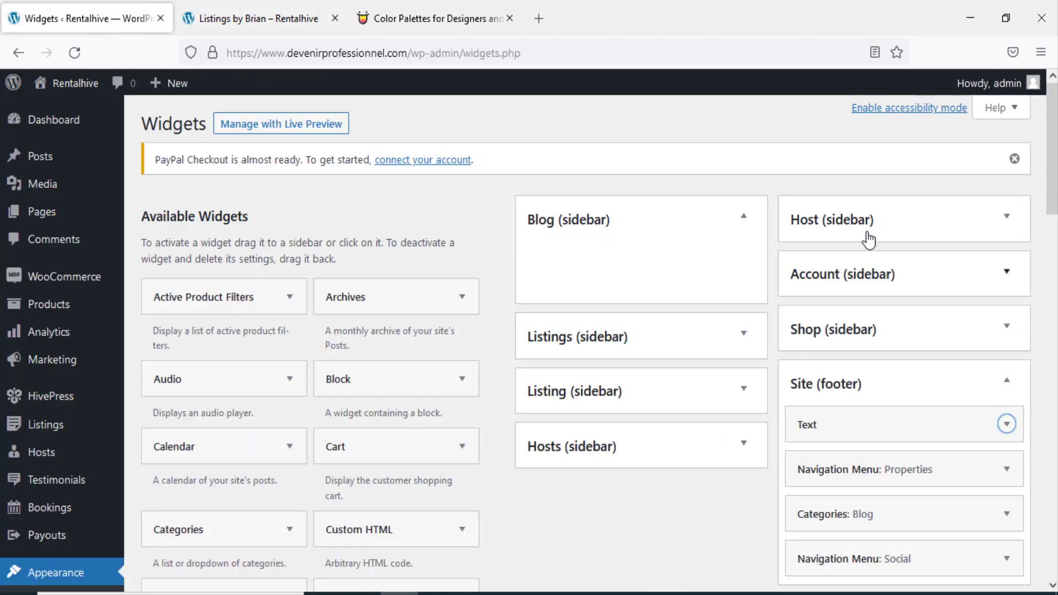
scroll(226, 413, down, 2)
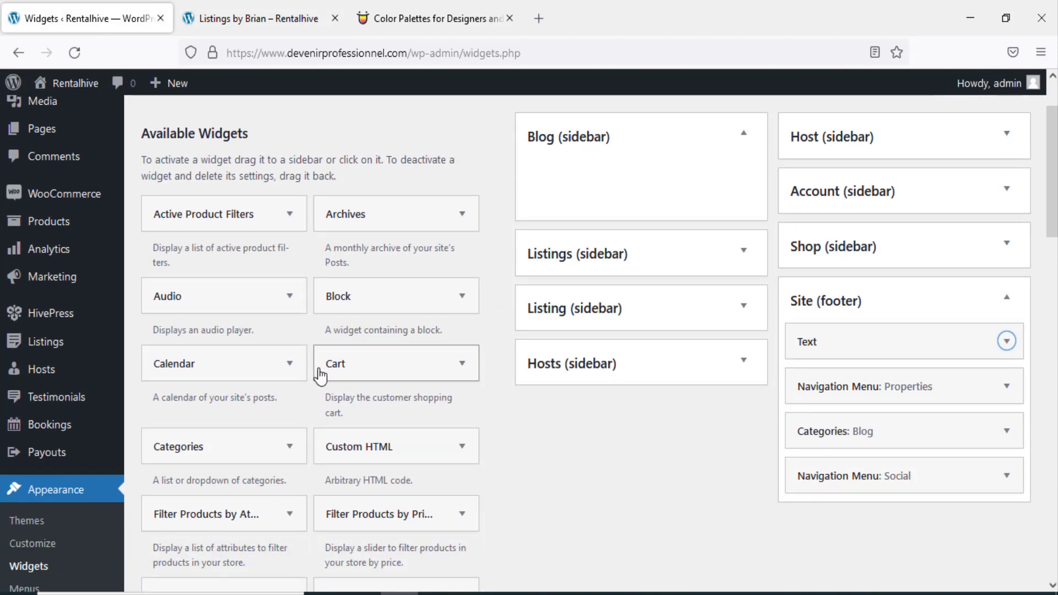
click(304, 370)
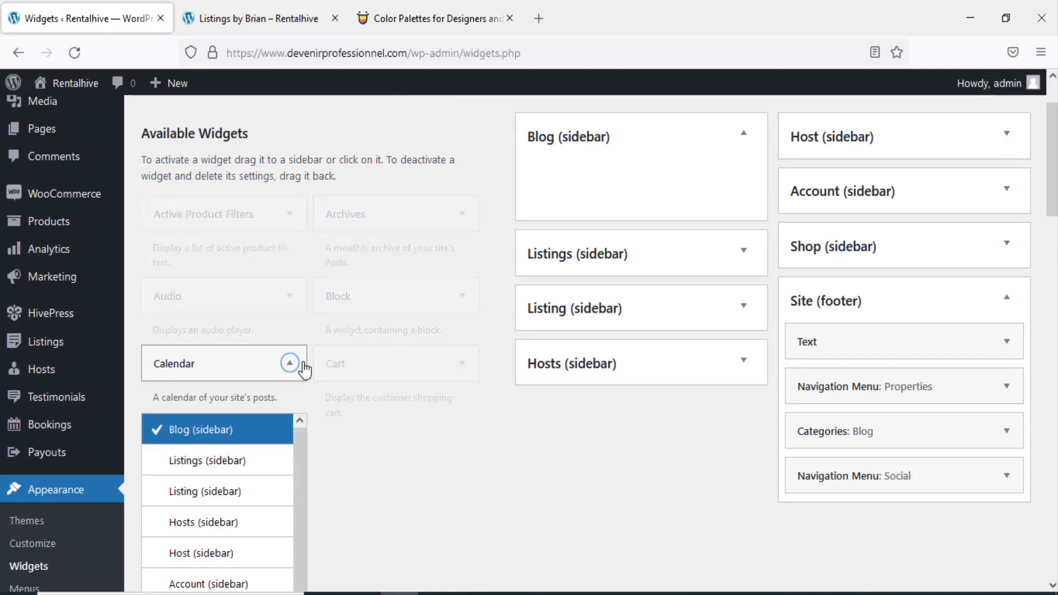
click(289, 363)
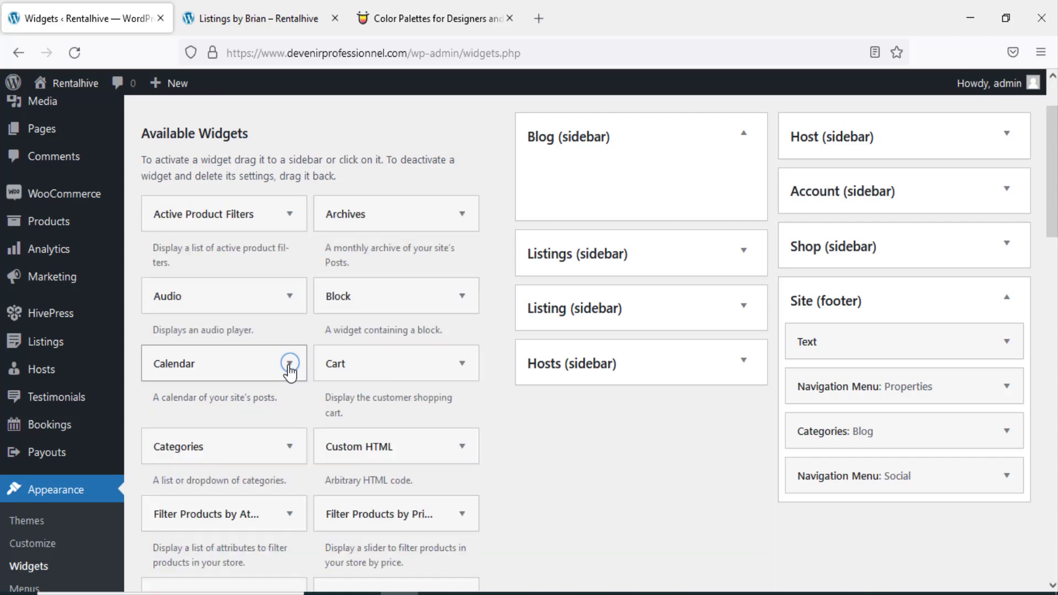
scroll(294, 399, down, 2)
click(254, 369)
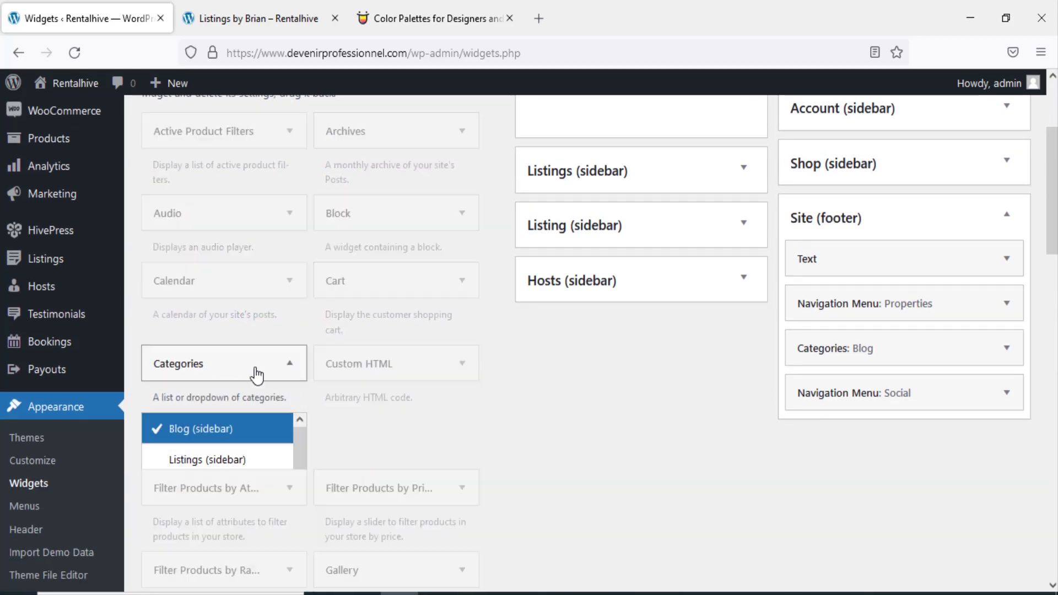
click(289, 363)
scroll(290, 366, up, 4)
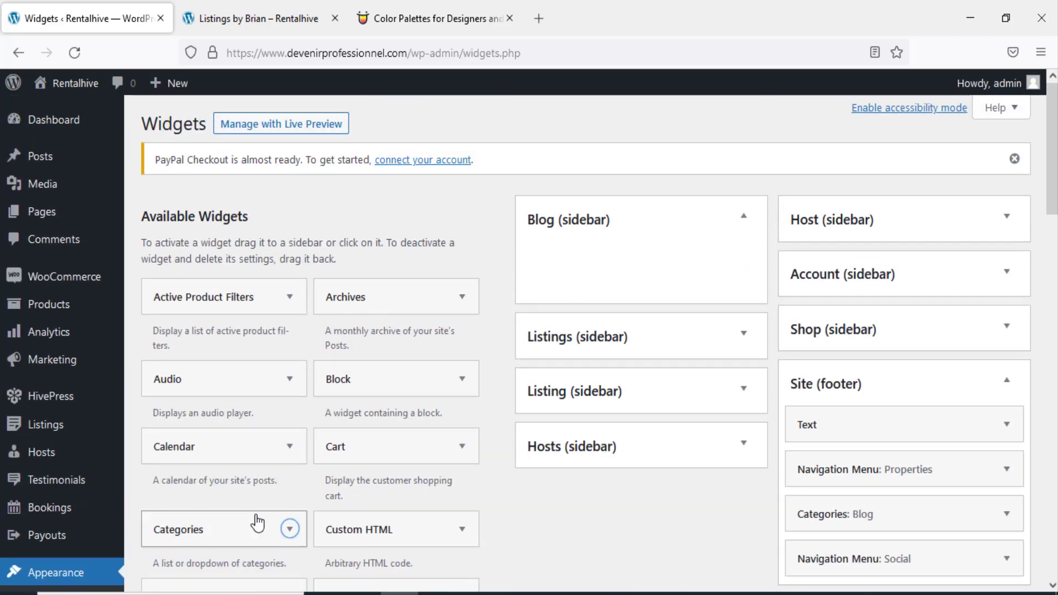
- Add the Categories widget to the Blog sidebar and move it into the Host sidebar
right_click(280, 533)
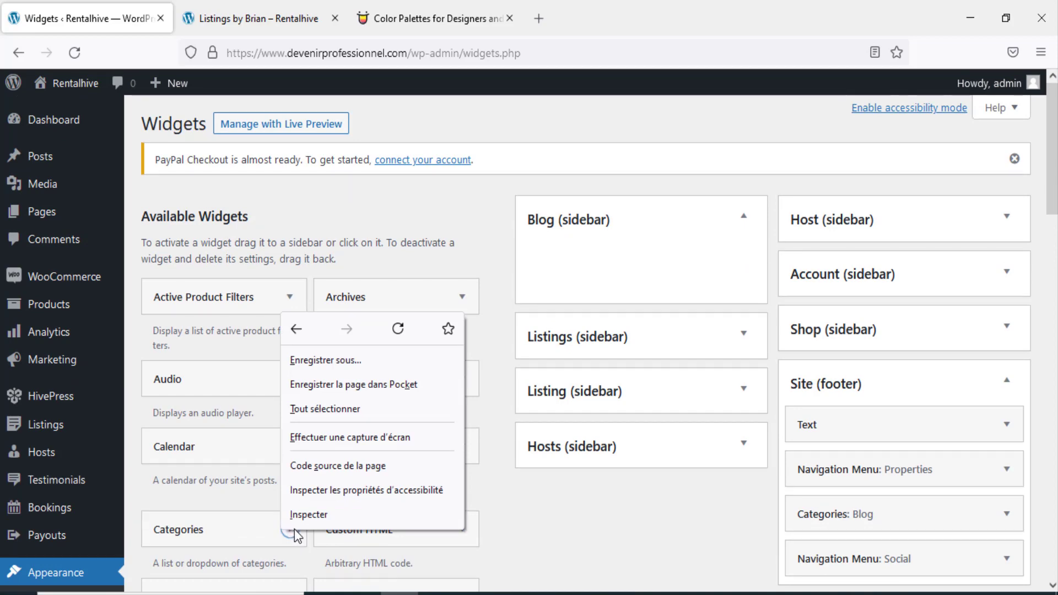
click(290, 530)
click(291, 530)
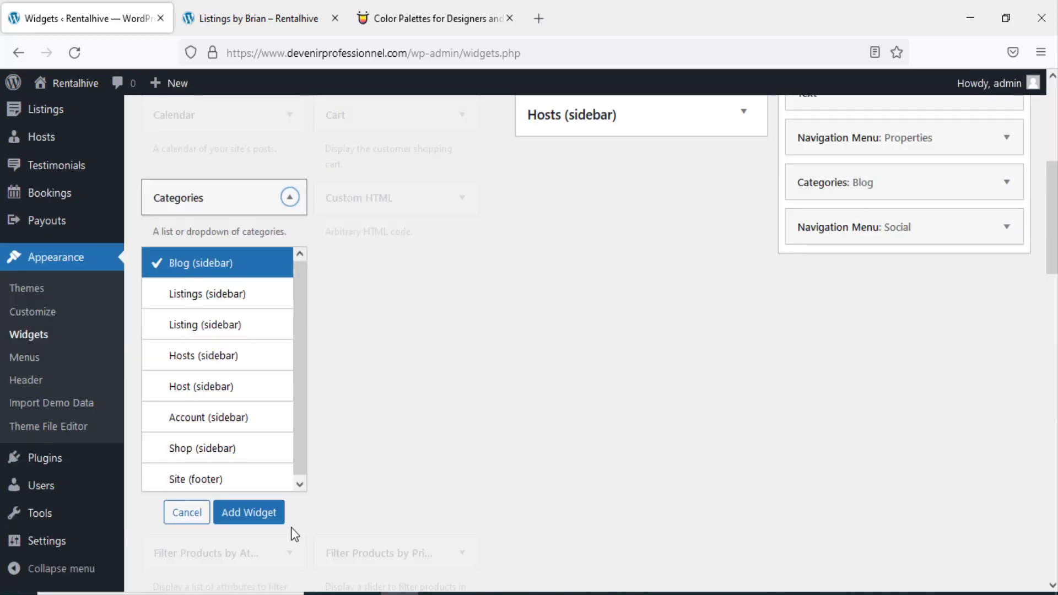
click(248, 512)
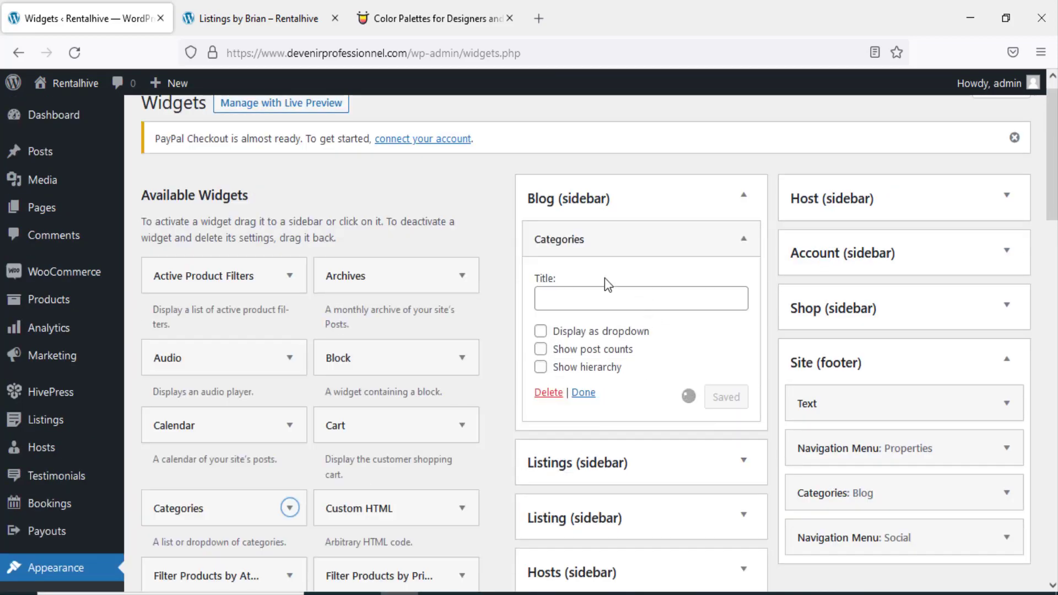
drag(617, 240, 874, 201)
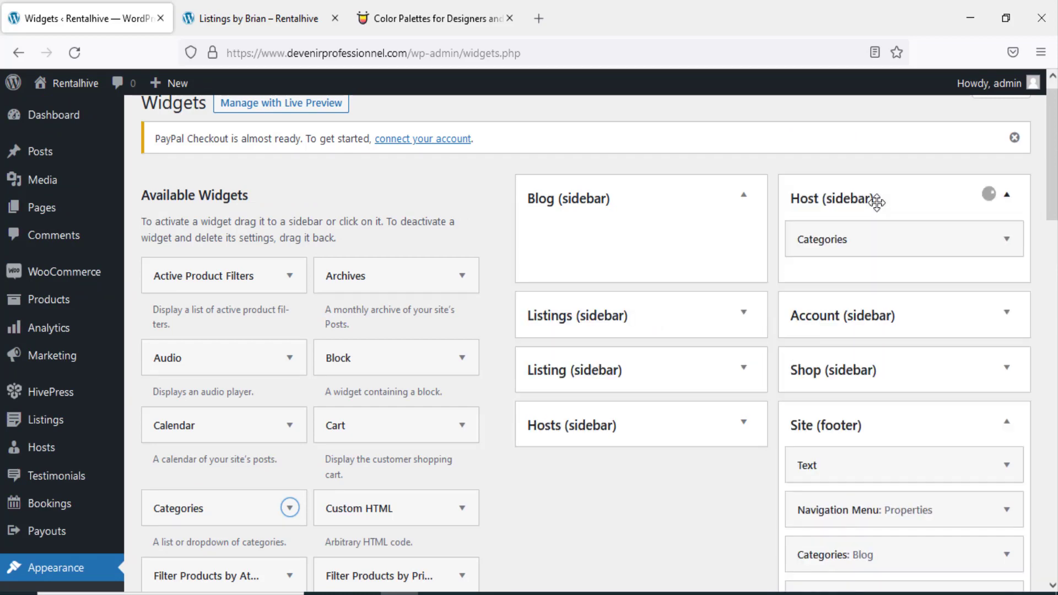
- Reload the host's profile page on the live site and examine the Categories widget in its sidebar
scroll(784, 330, down, 3)
scroll(786, 363, down, 7)
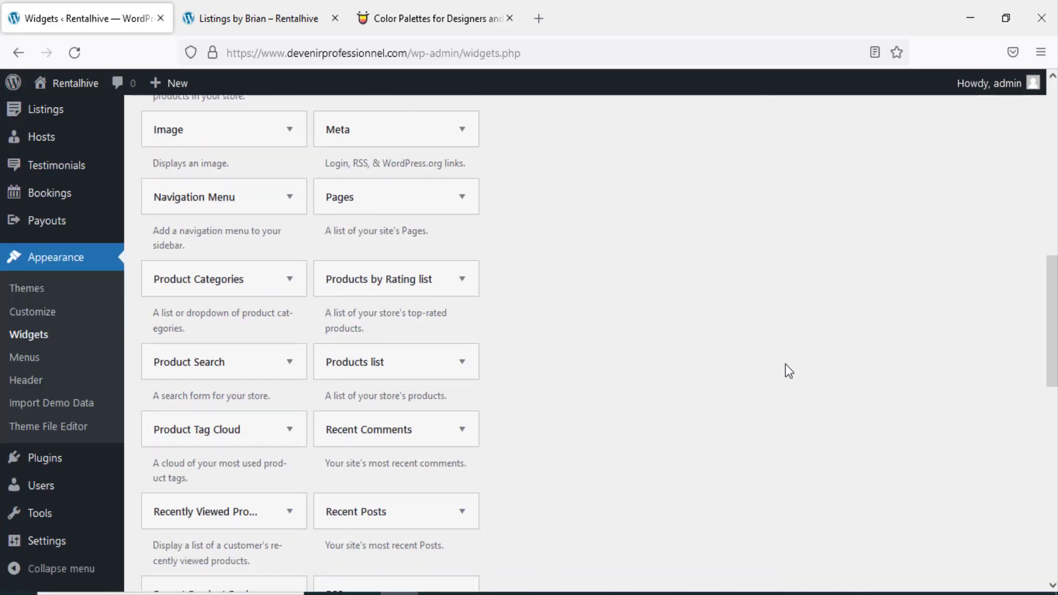
scroll(785, 363, up, 10)
click(276, 22)
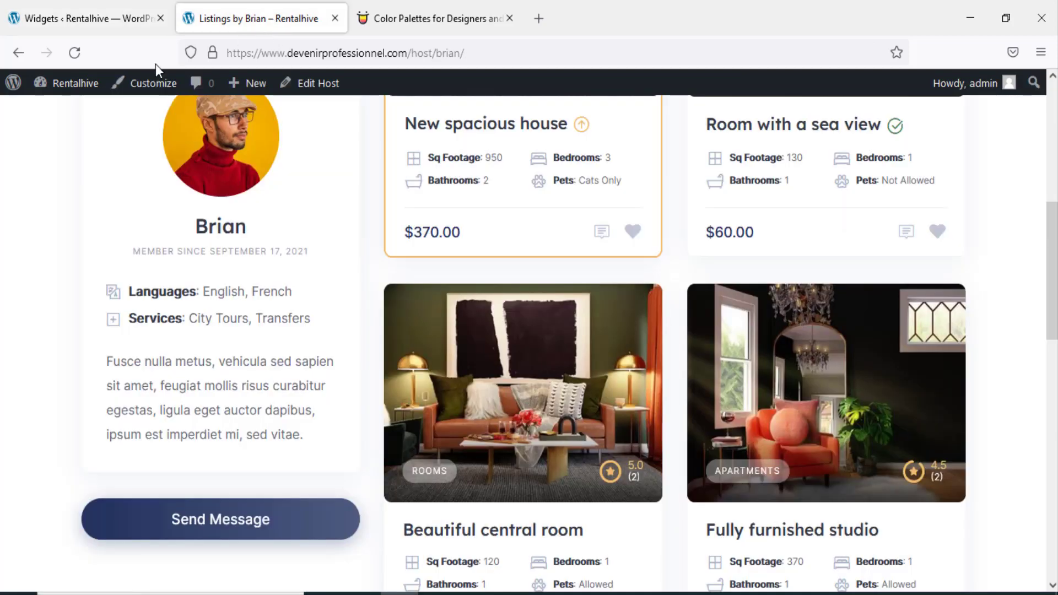
click(65, 51)
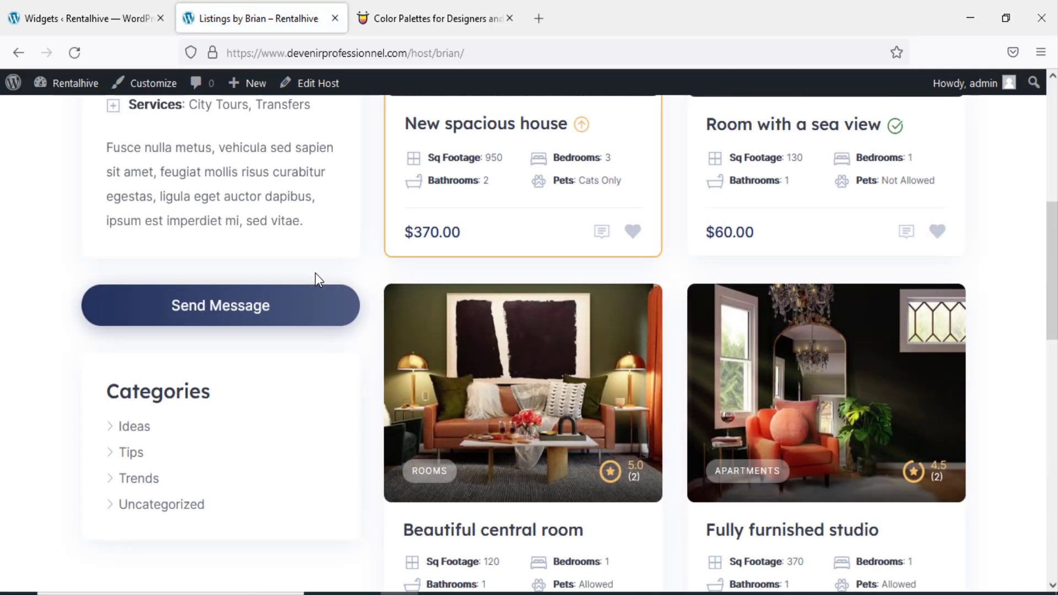
scroll(315, 274, down, 1)
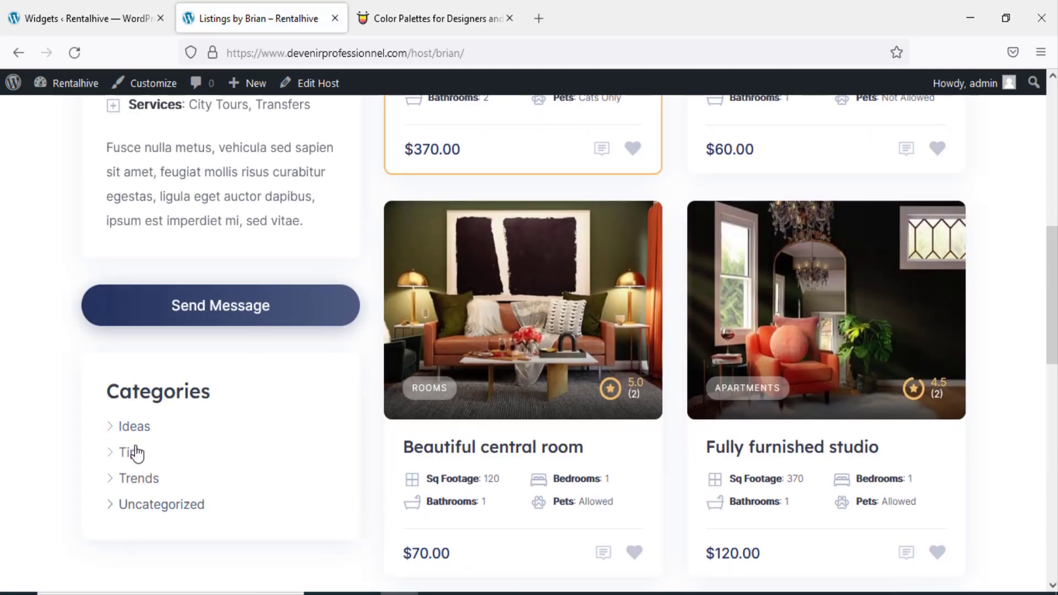
scroll(212, 430, down, 2)
scroll(215, 427, up, 4)
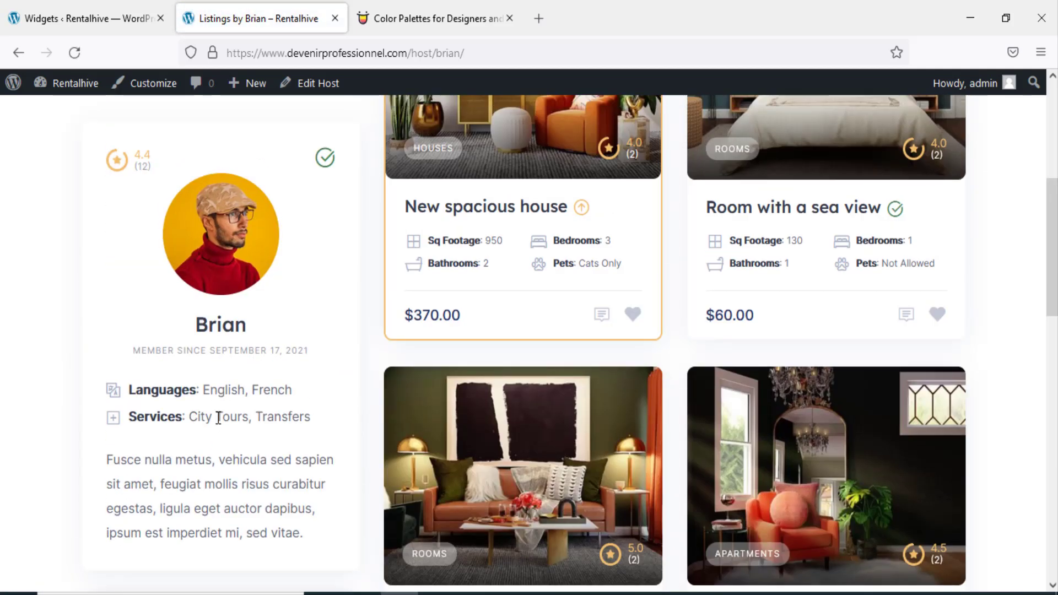
scroll(220, 426, down, 4)
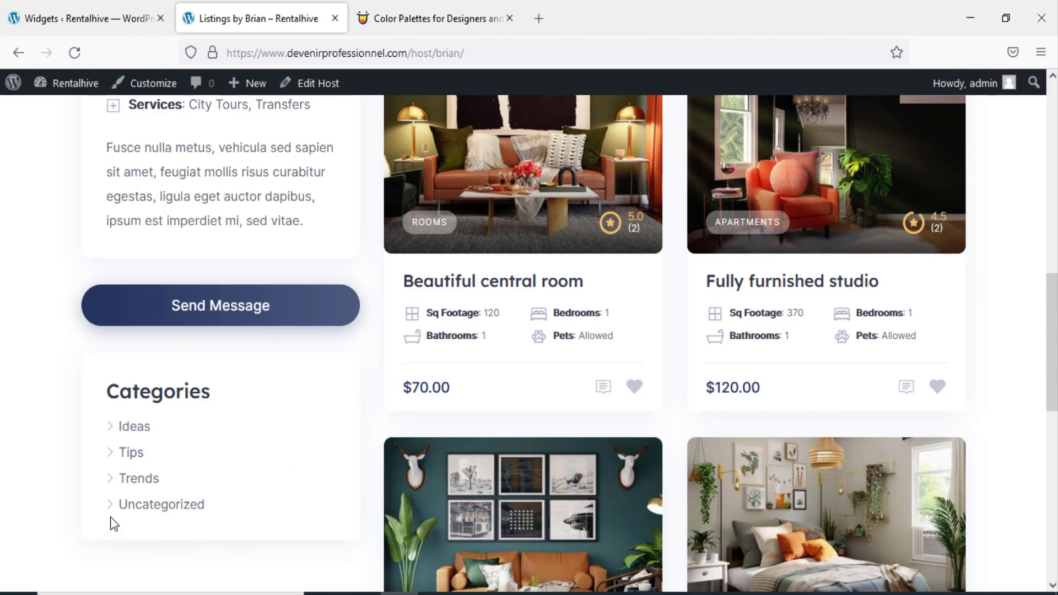
- Check the sidebar areas in the Widgets settings and open the Home page on the live site
click(85, 18)
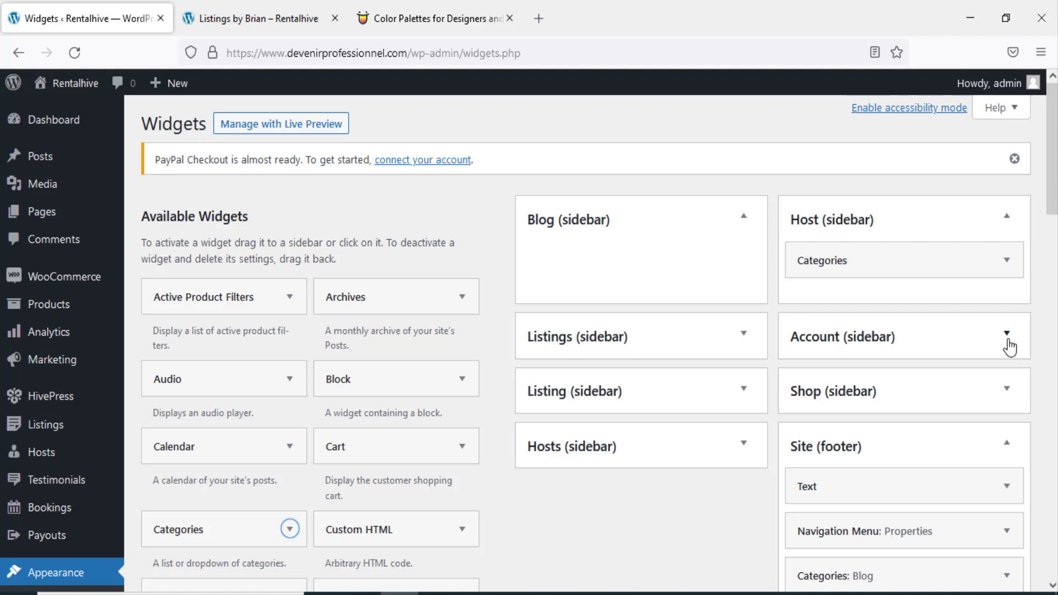
click(179, 15)
scroll(344, 182, up, 5)
scroll(346, 184, up, 2)
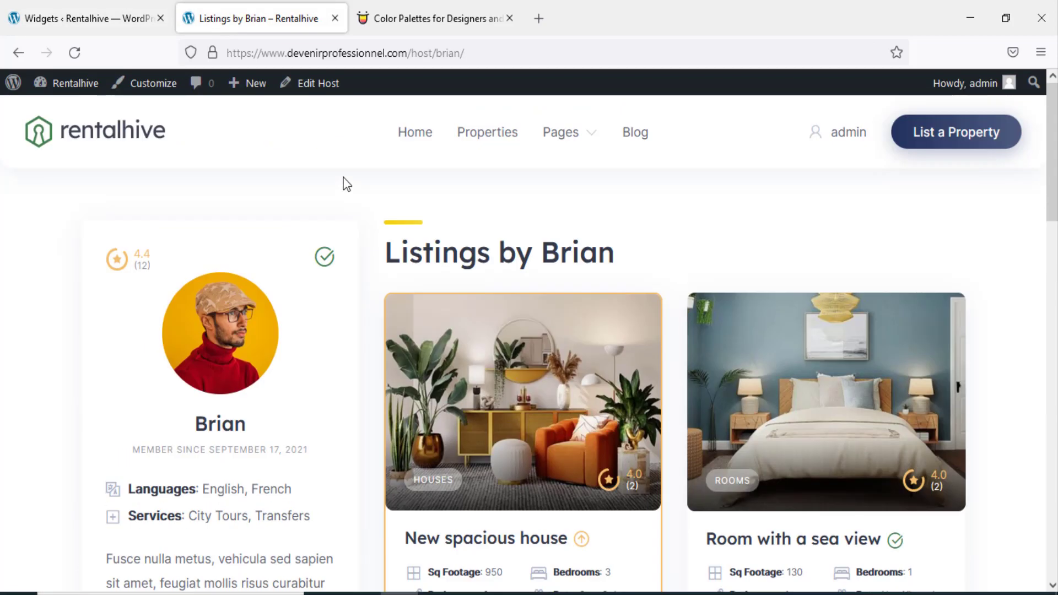
click(414, 132)
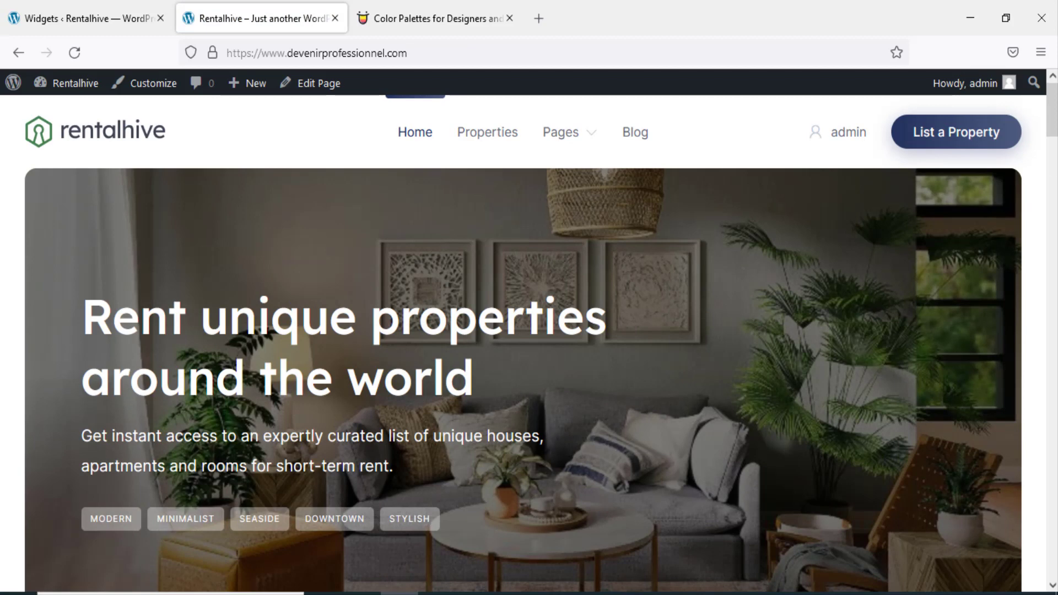
mouse_move(1054, 108)
mouse_down()
mouse_move(1054, 160)
mouse_move(1054, 108)
mouse_up()
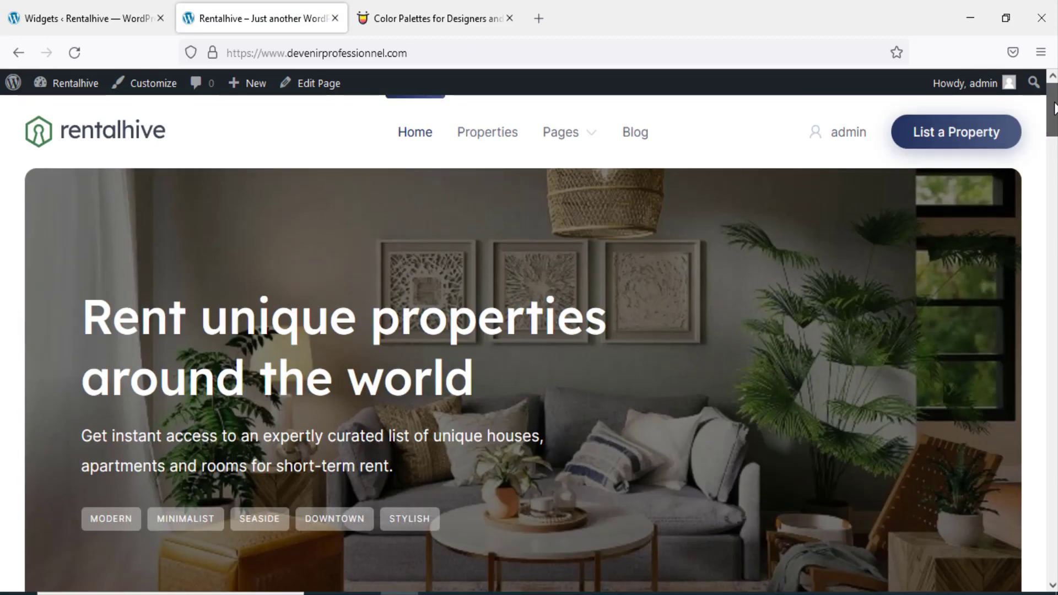